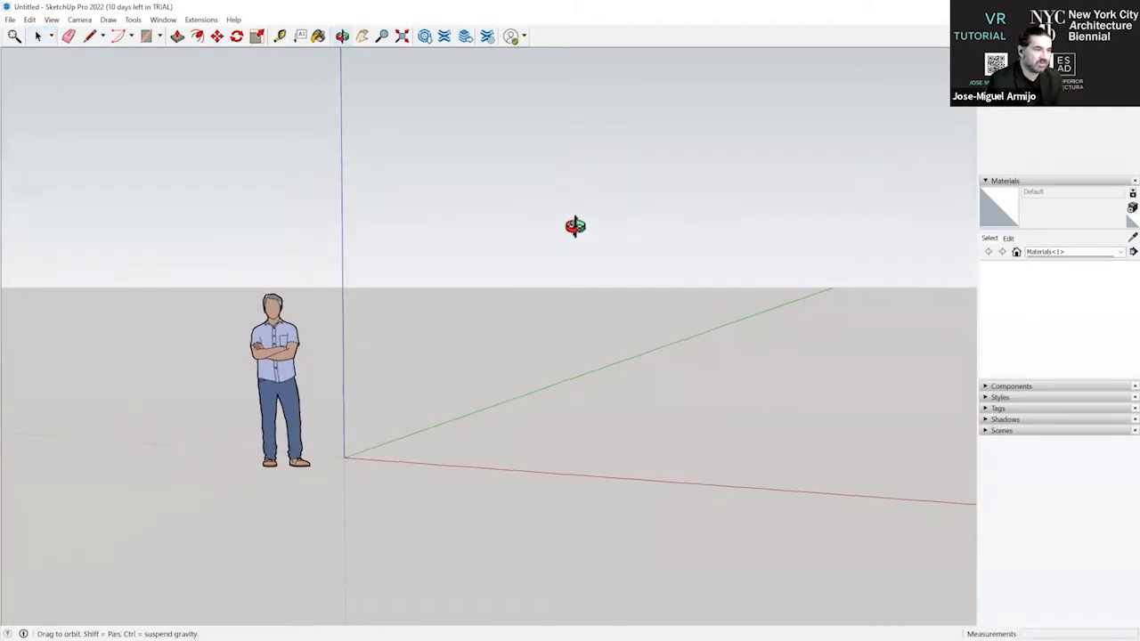
middle_drag(526, 273, 574, 76)
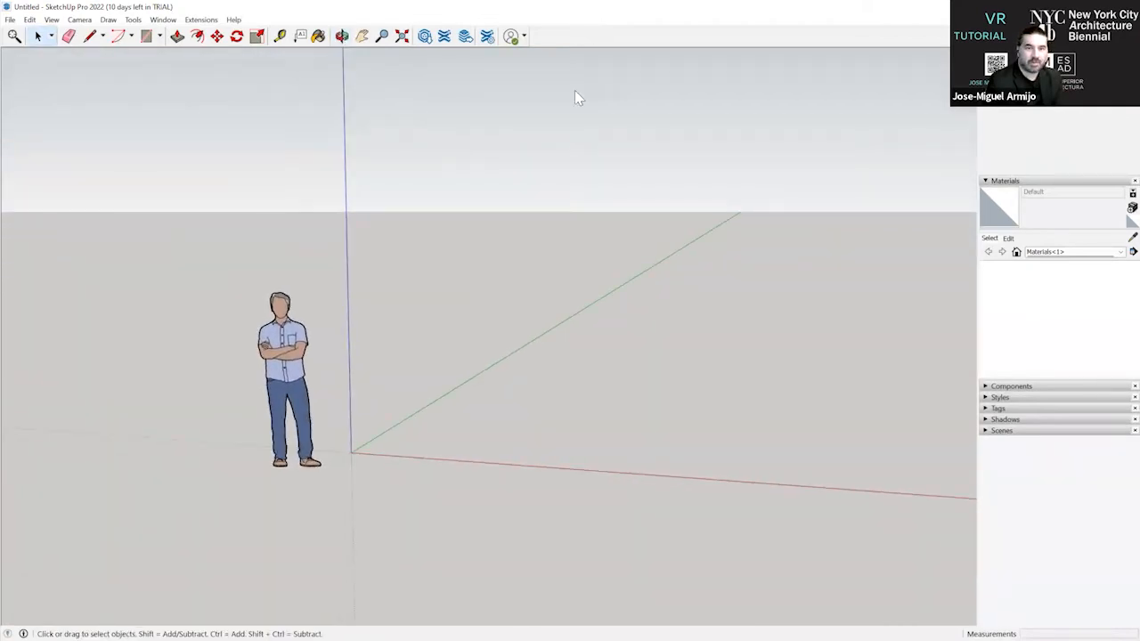
drag(594, 8, 565, 106)
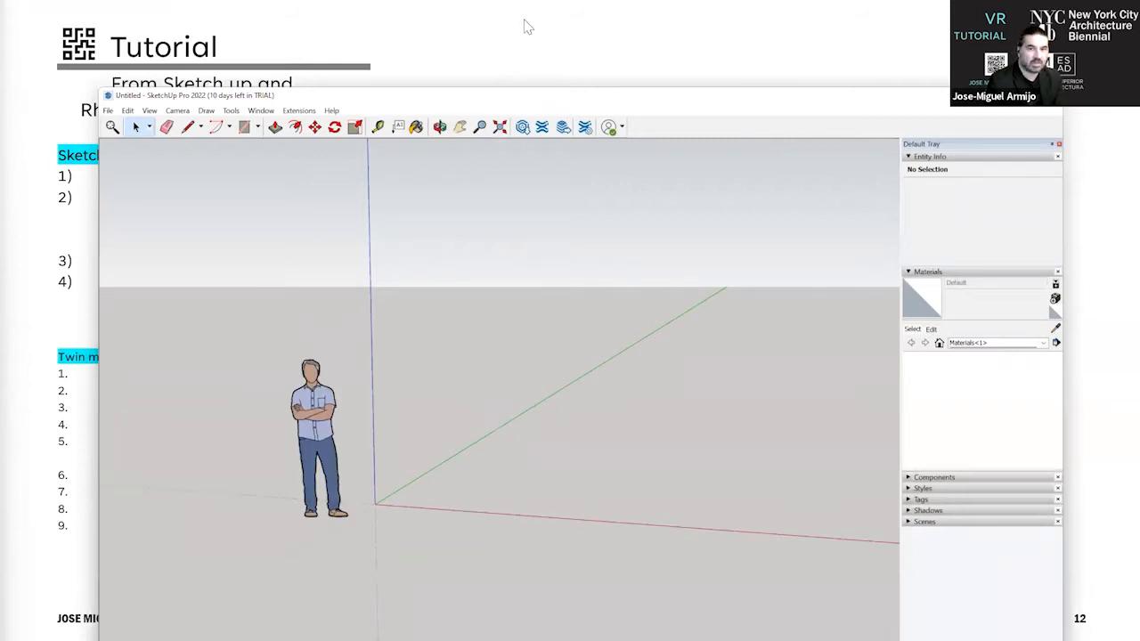
drag(438, 2, 437, 0)
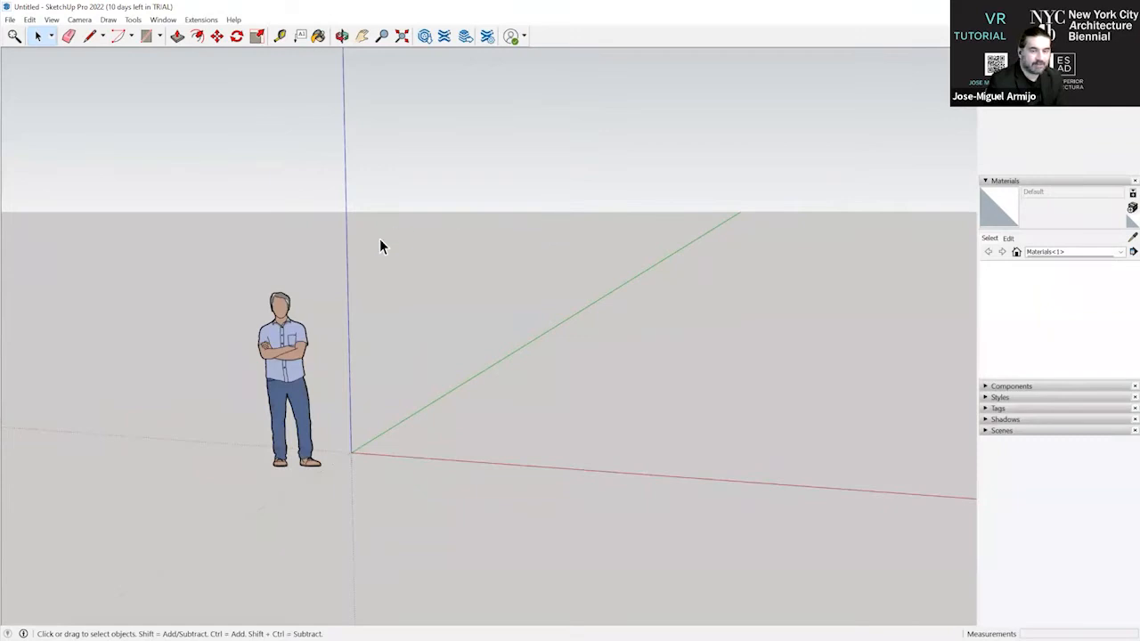
click(9, 21)
mouse_move(39, 25)
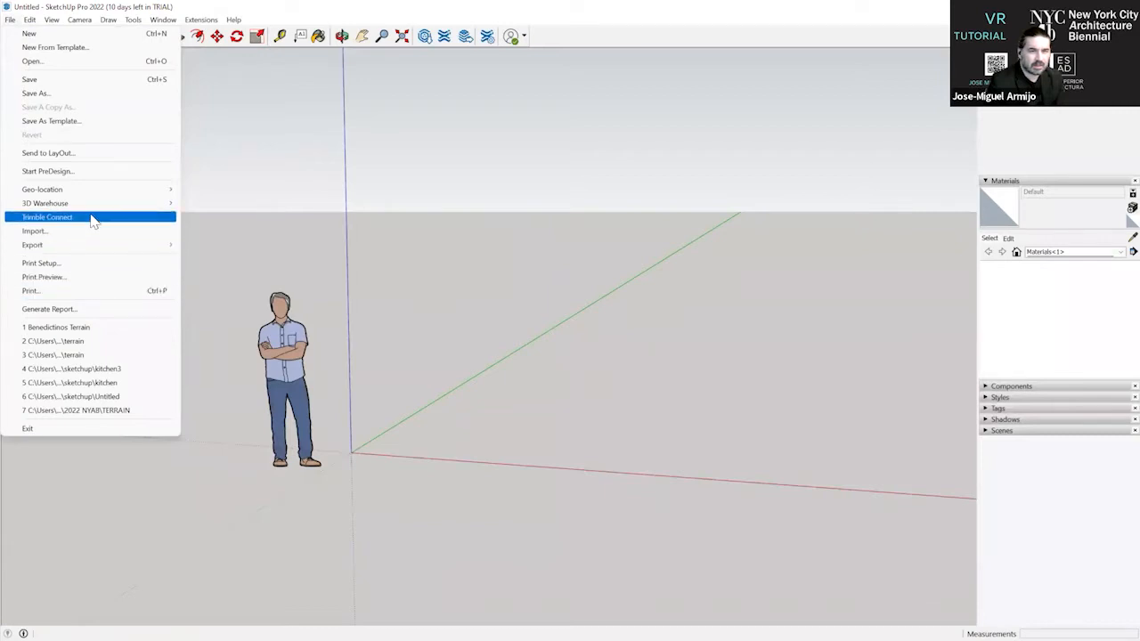
mouse_move(93, 220)
click(30, 20)
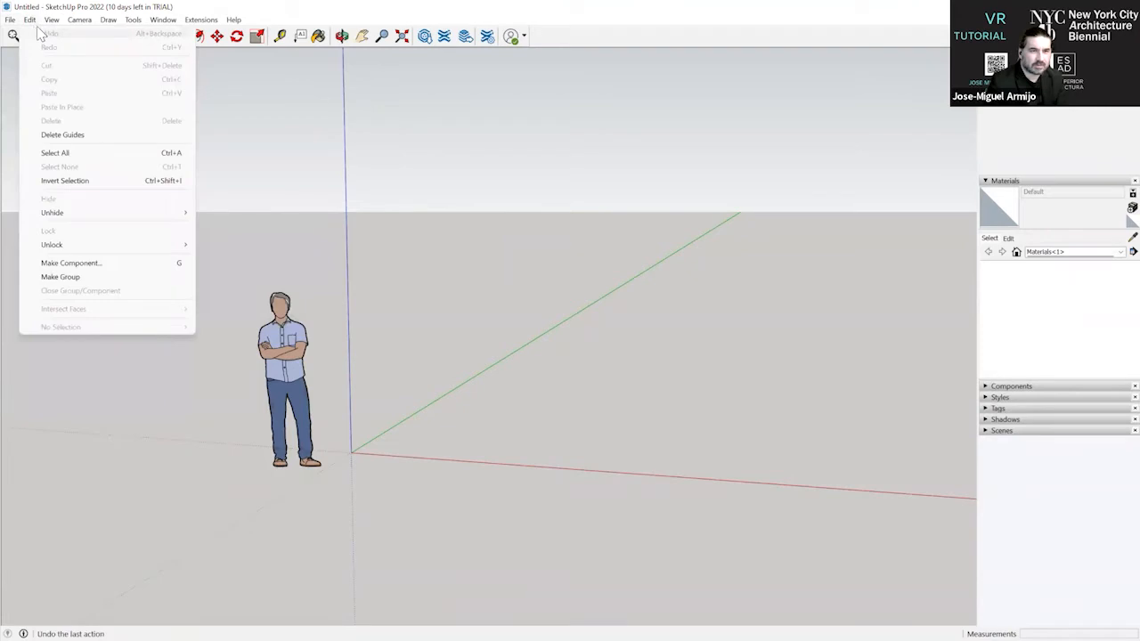
mouse_move(52, 25)
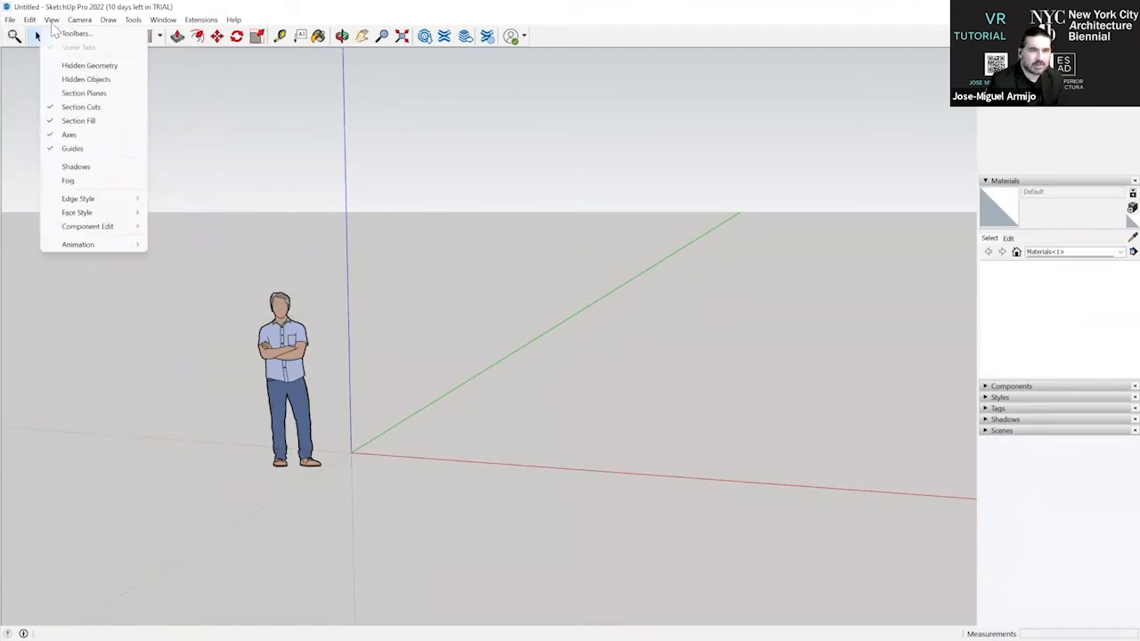
click(9, 19)
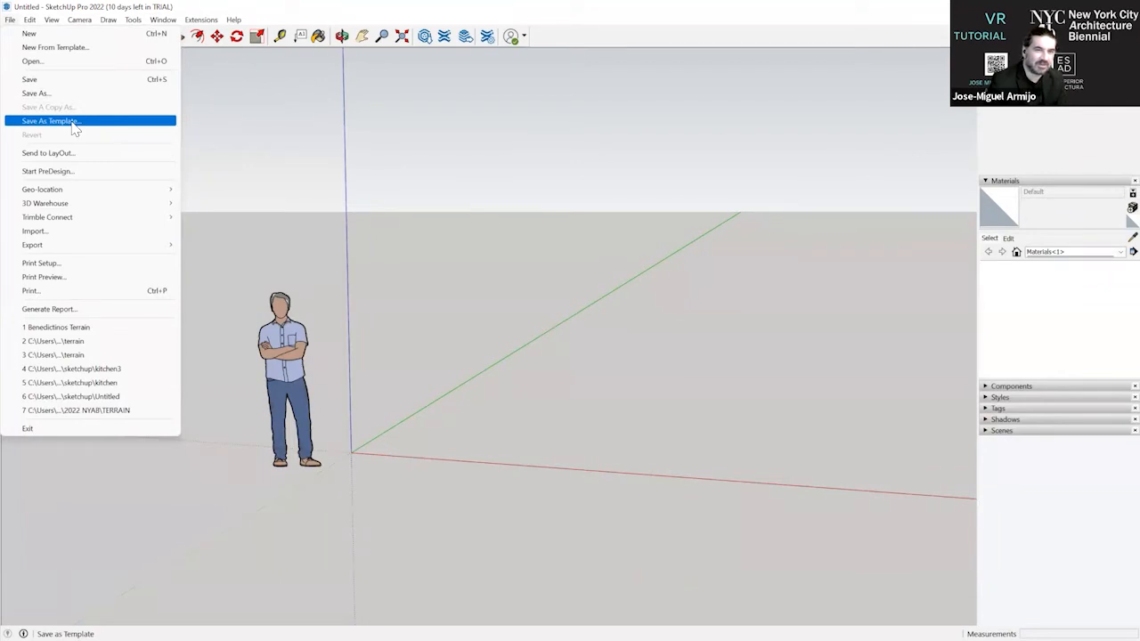
mouse_move(28, 24)
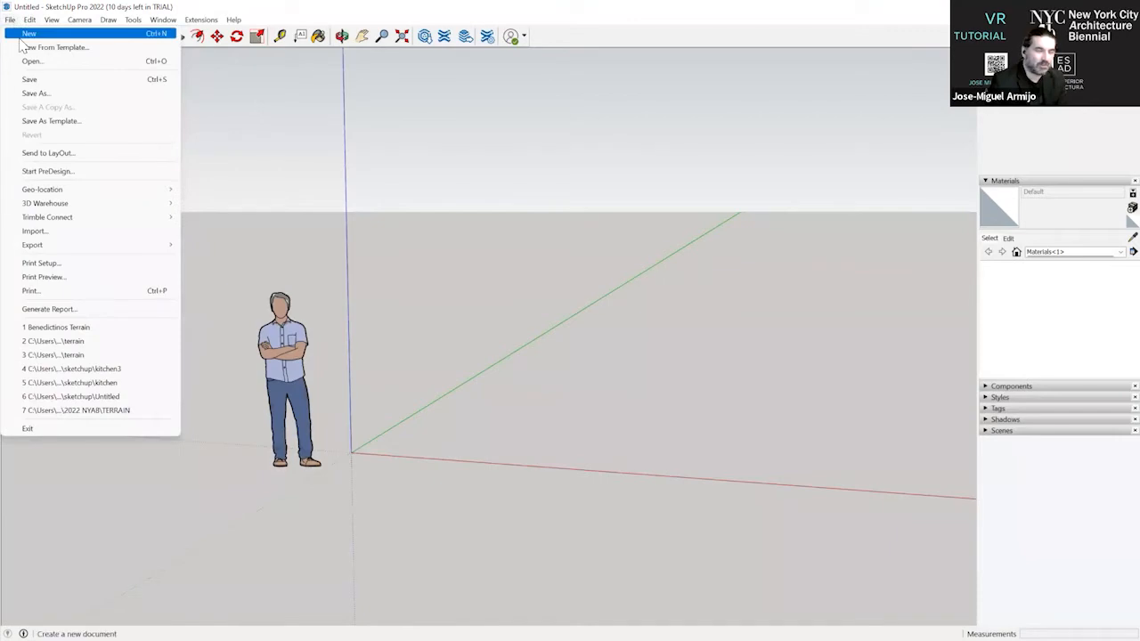
Check the measurement units in the Model Info settings and close them.
click(130, 21)
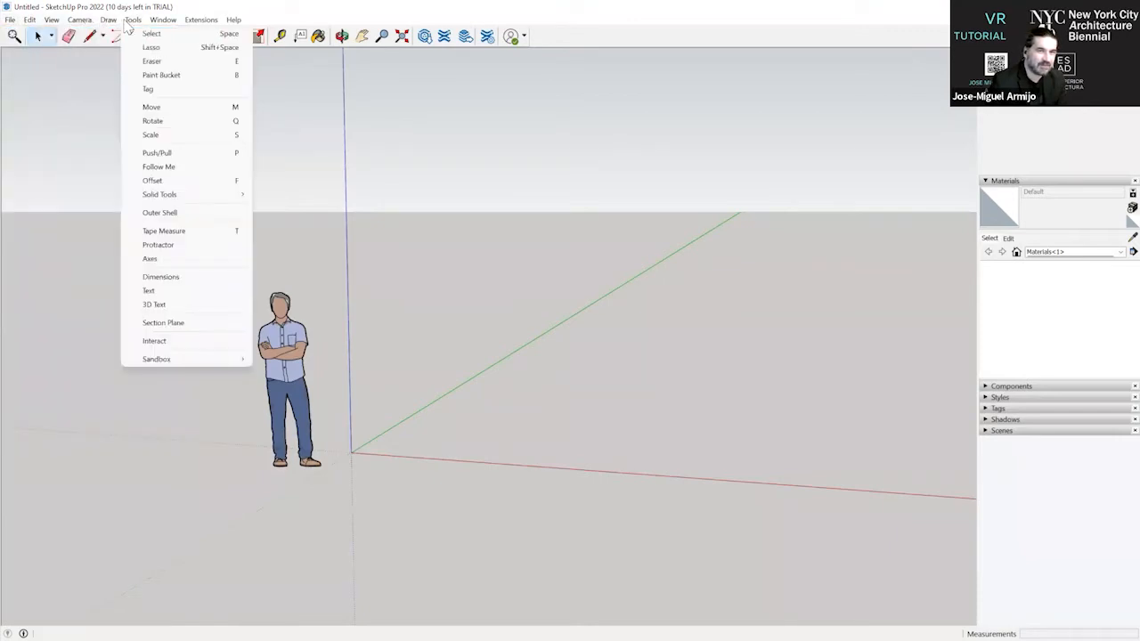
mouse_move(154, 27)
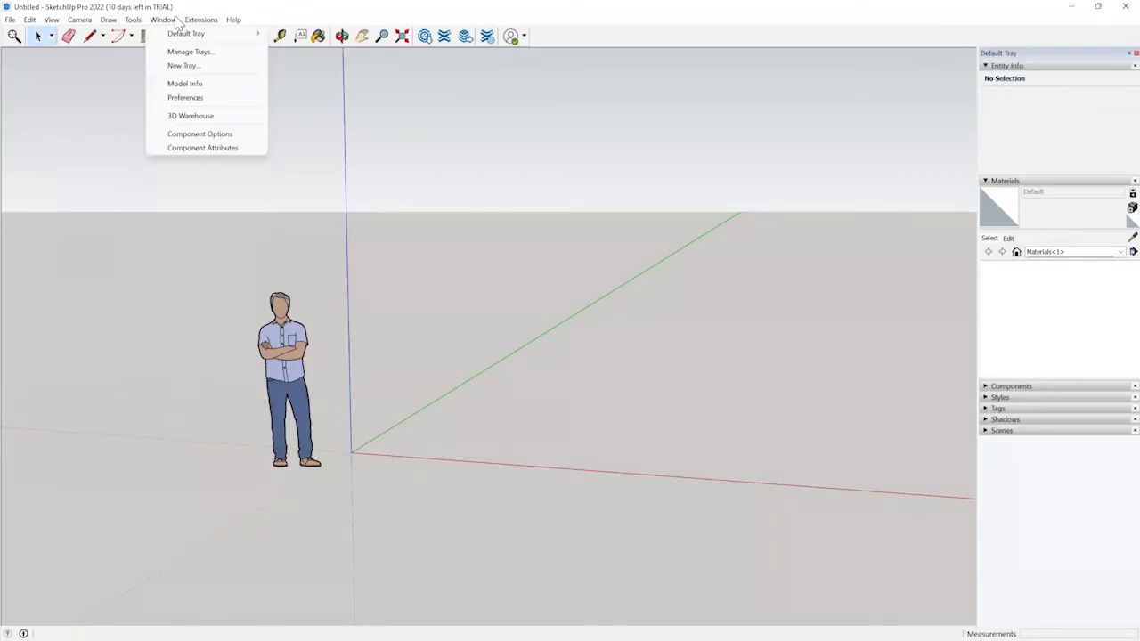
click(200, 84)
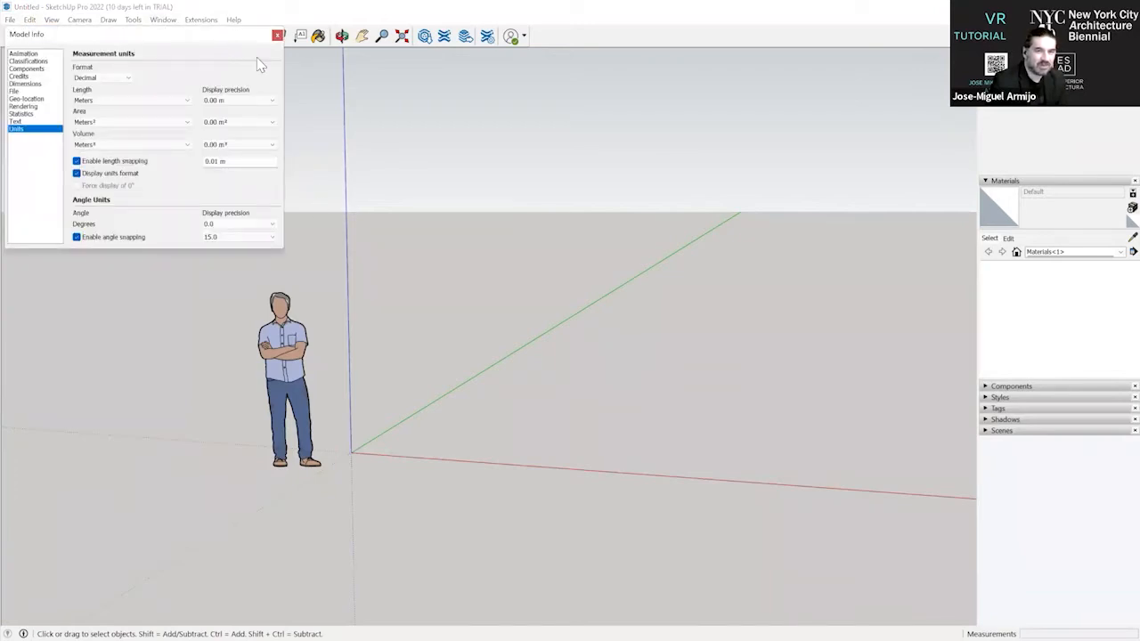
drag(216, 36, 389, 134)
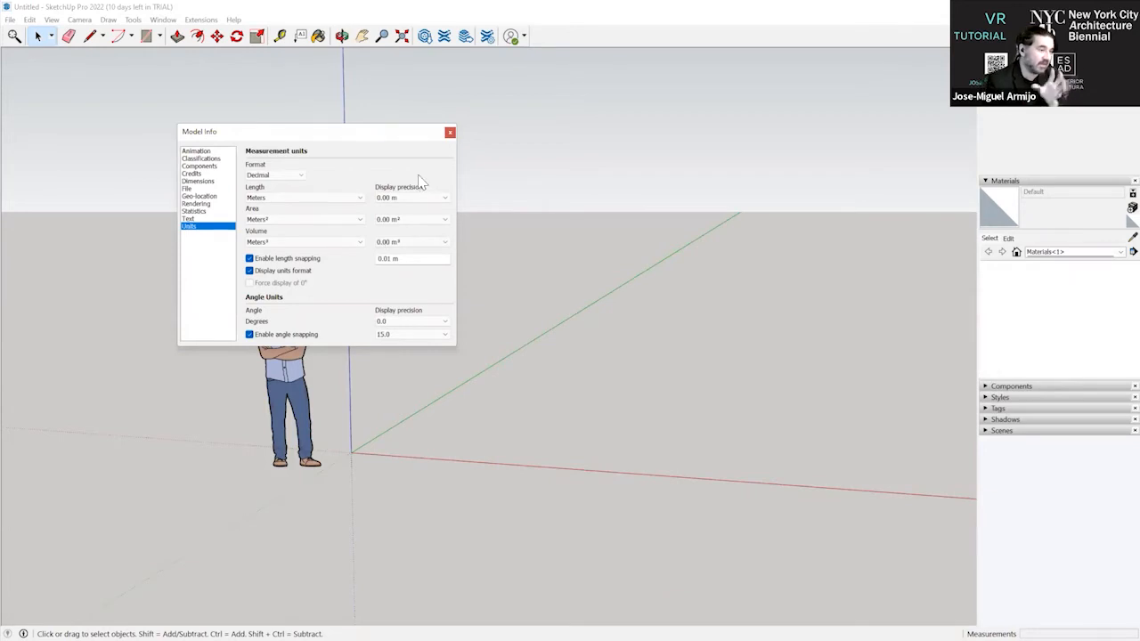
click(449, 132)
Delete the default human scale figure beside the origin.
click(312, 314)
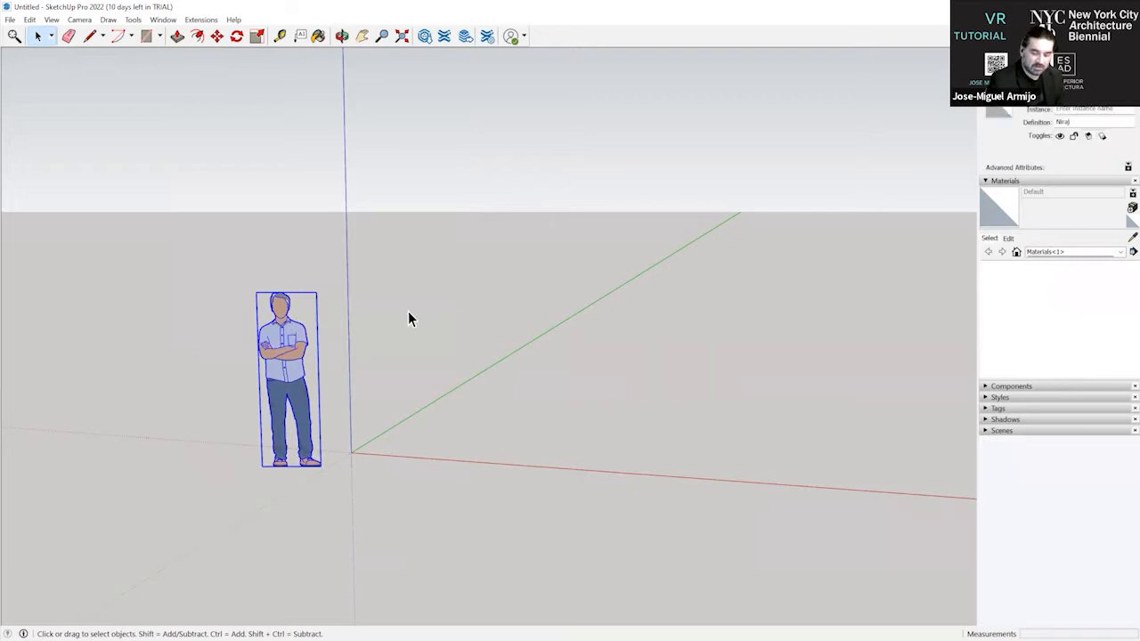
key(Delete)
right_click(366, 175)
right_click(334, 223)
click(461, 178)
scroll(360, 324, down, 2)
middle_drag(401, 254, 385, 382)
middle_drag(315, 342, 641, 348)
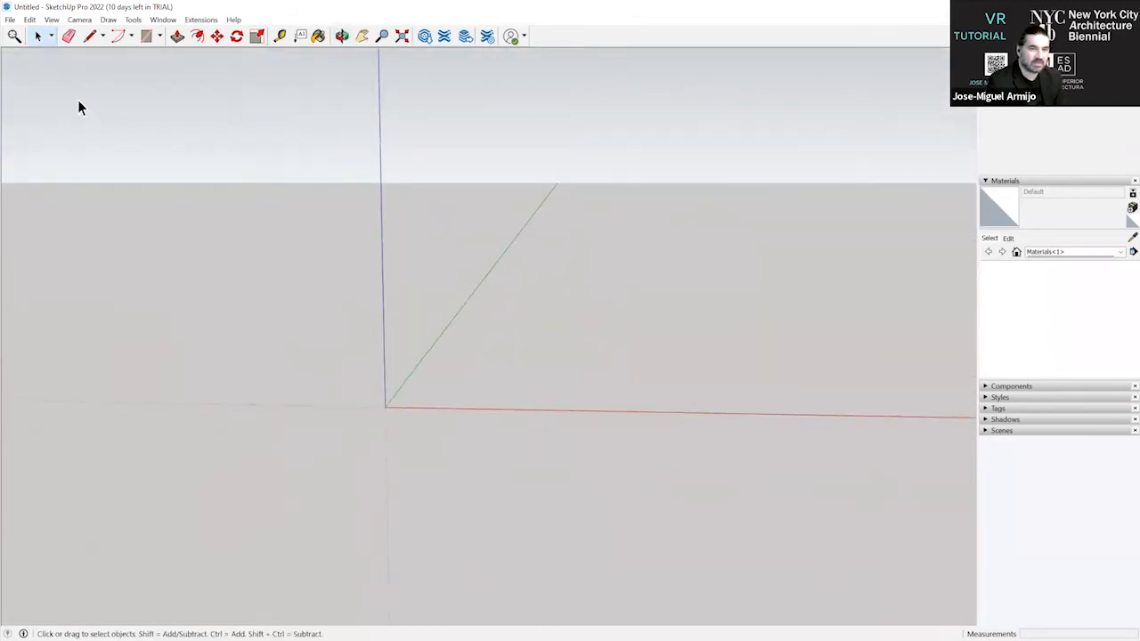
Switch to the tutorial slides, review the SketchUp and Rhinoceros to Twinmotion instructions, and return to SketchUp.
click(10, 19)
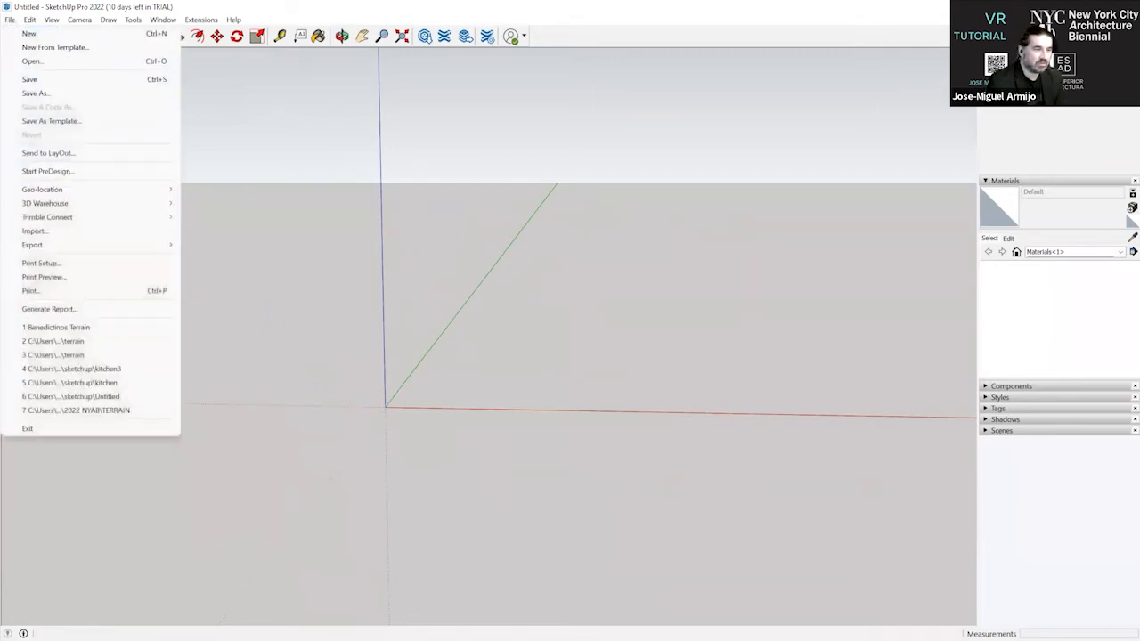
key(alt+Tab)
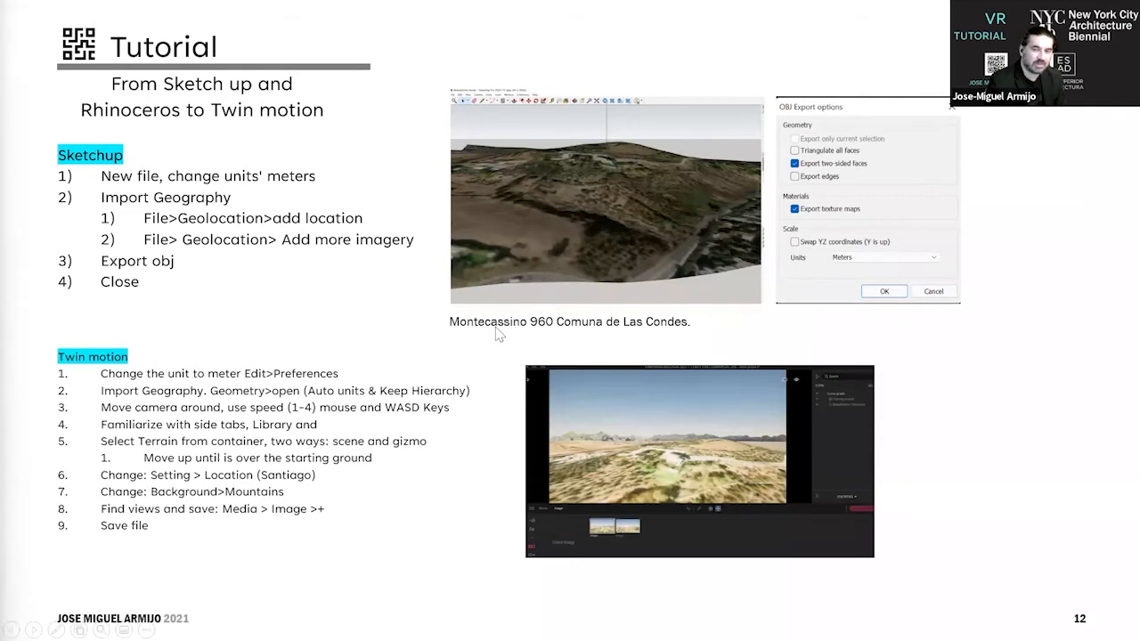
key(Right)
key(Left)
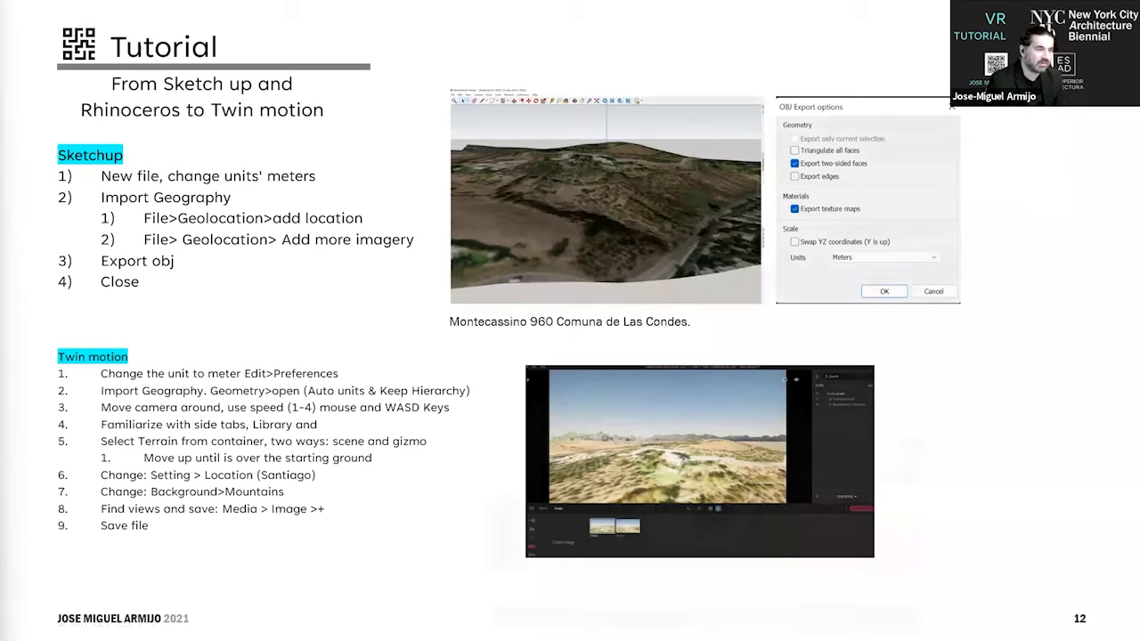
key(Right)
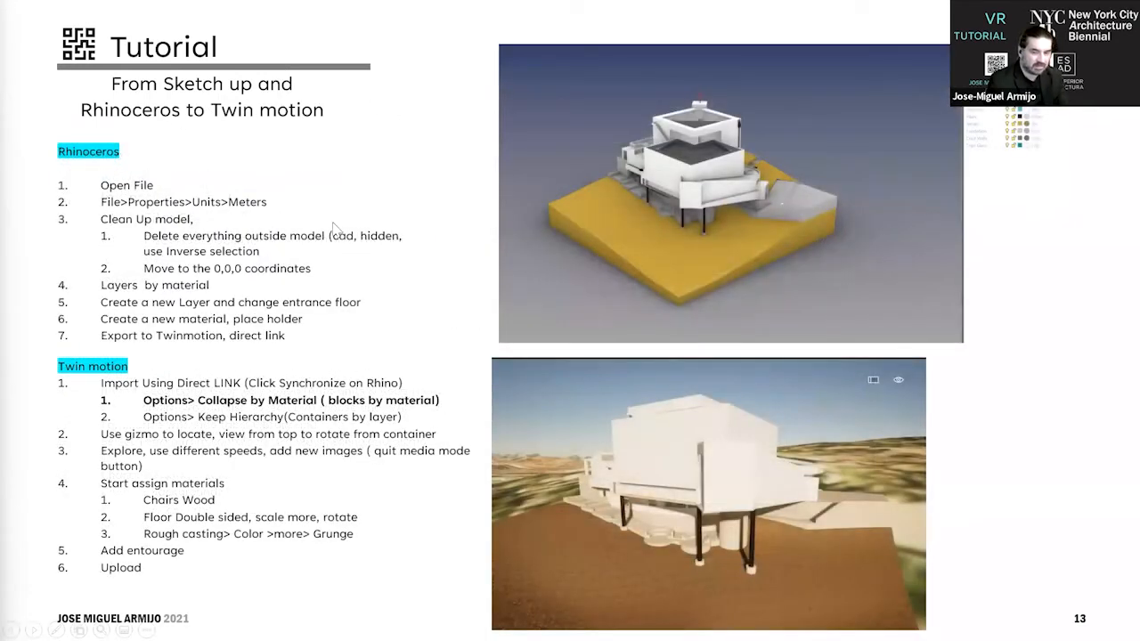
key(Left)
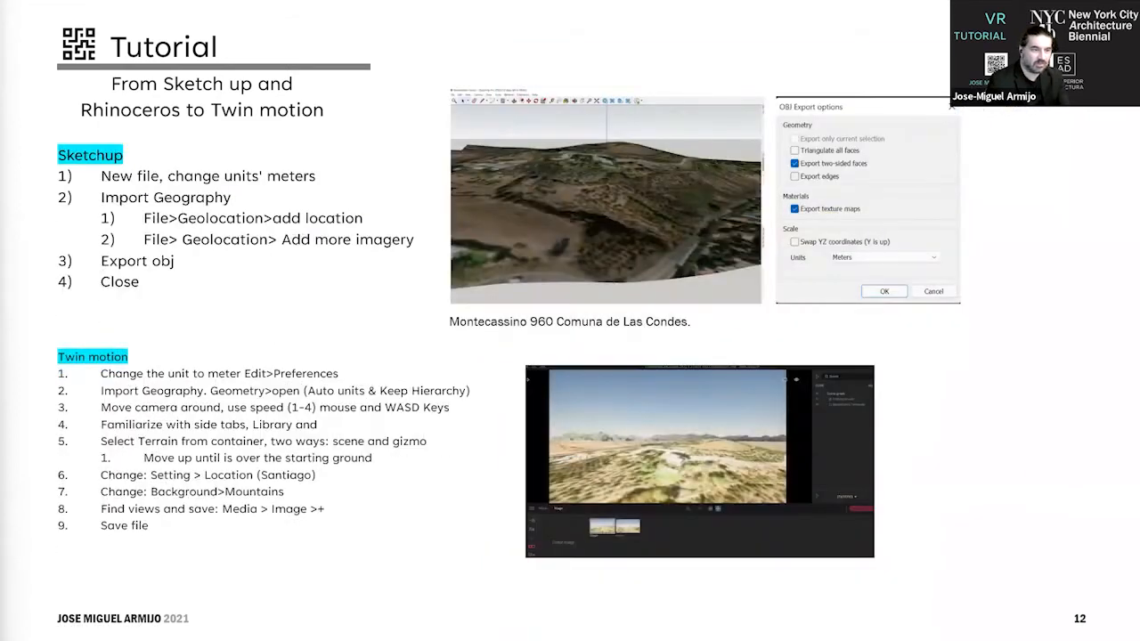
key(alt+Tab)
Open the Add Location map for geolocating the model and show a wider area at zoom level 17.
click(10, 20)
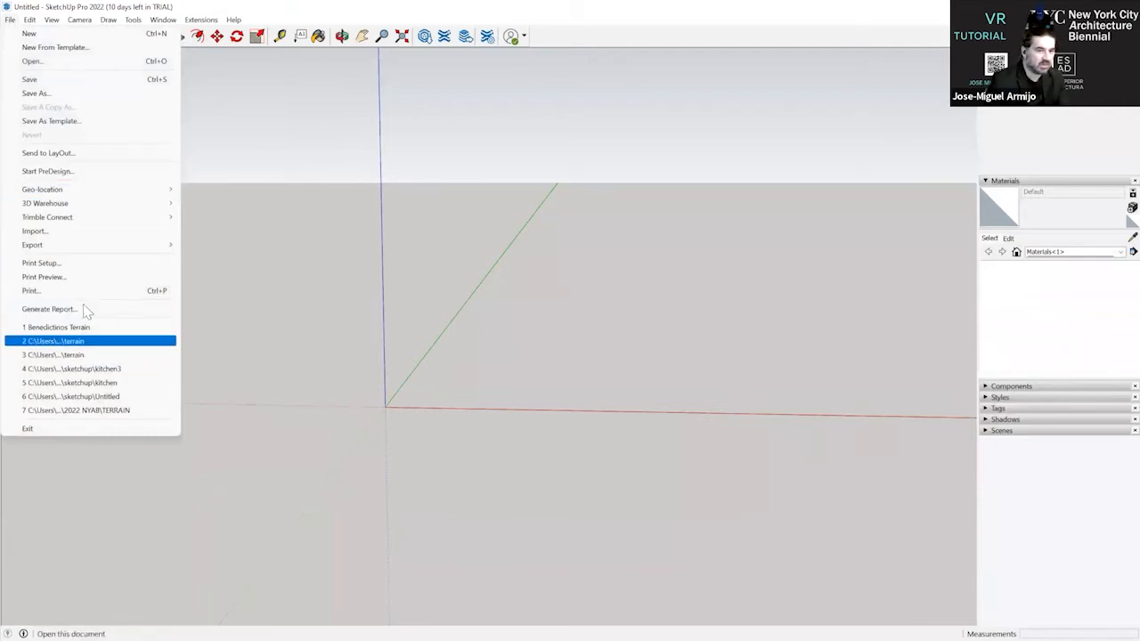
mouse_move(118, 191)
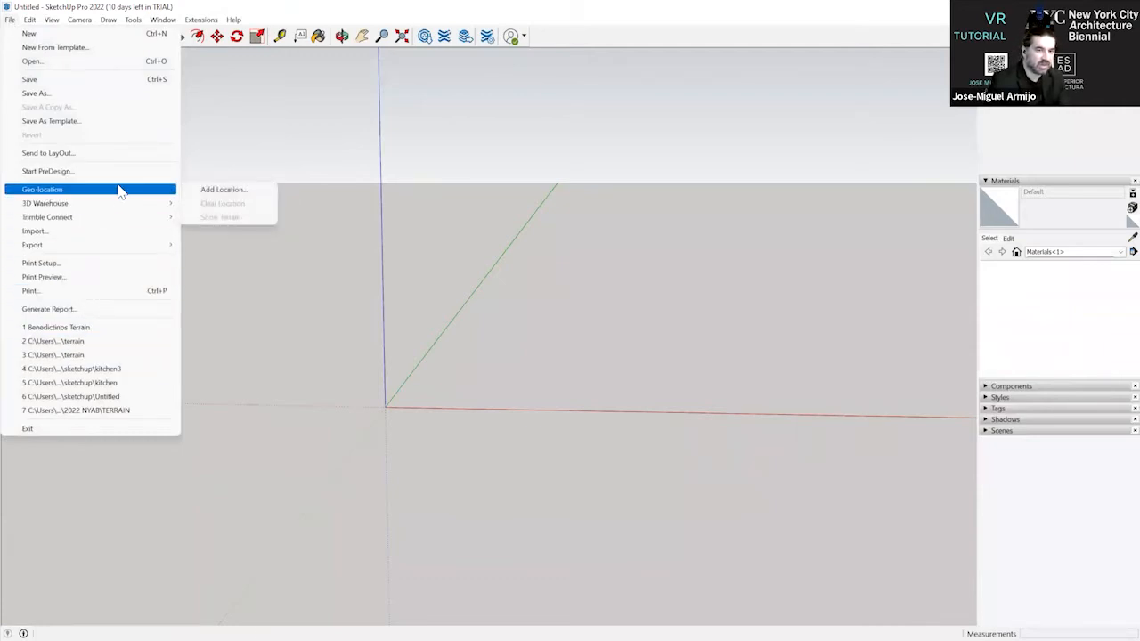
click(249, 188)
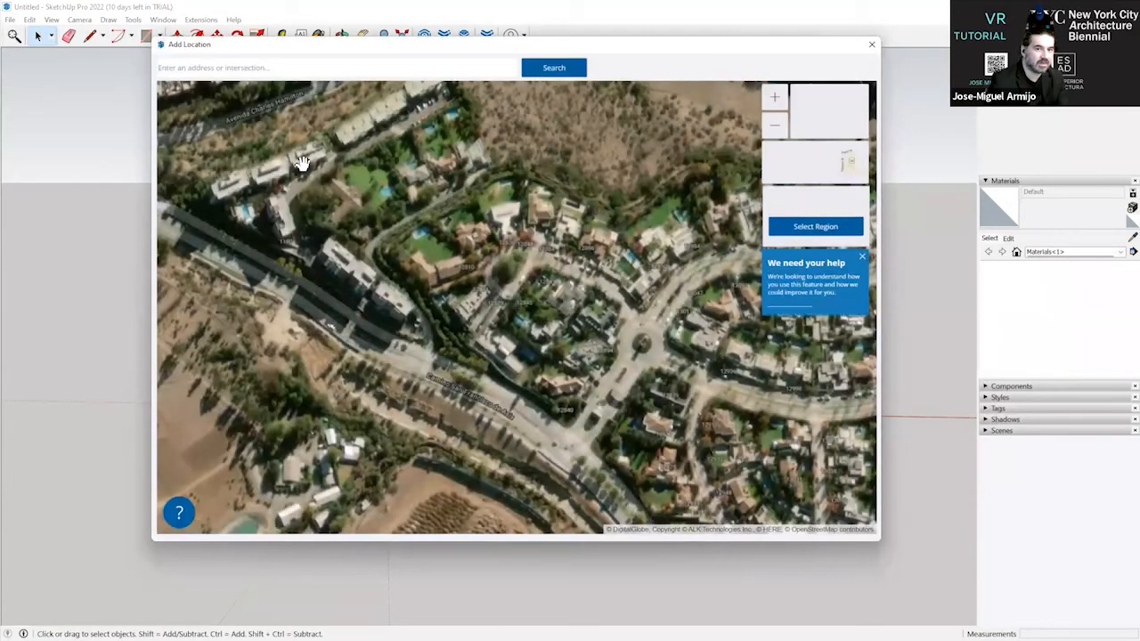
drag(445, 229, 580, 257)
scroll(580, 256, down, 1)
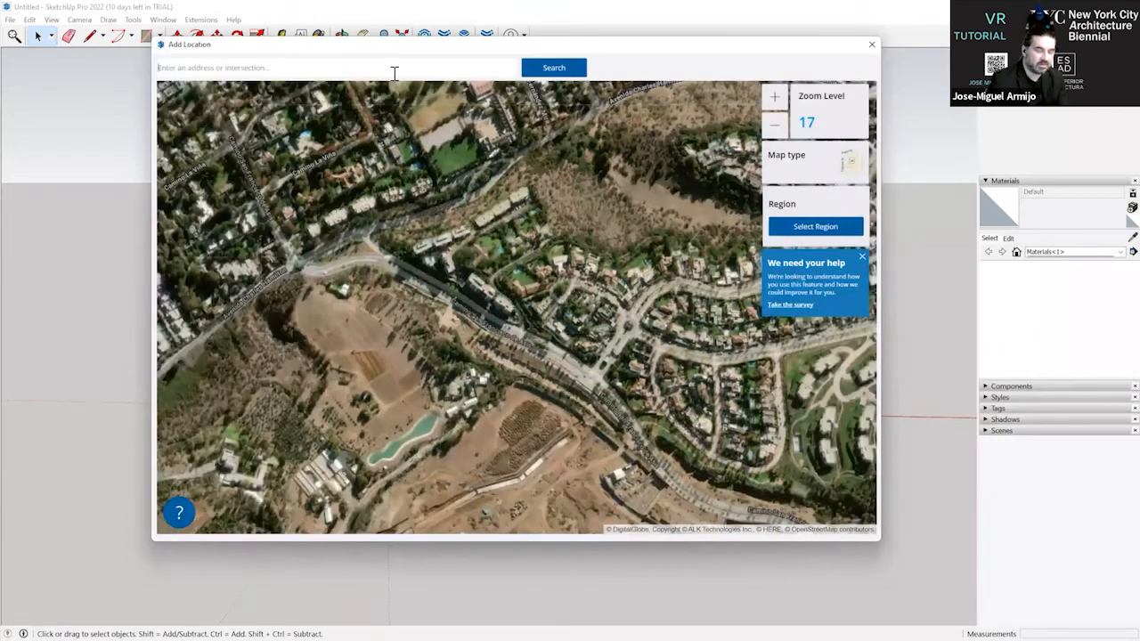
click(395, 70)
text(SANTIAGO DE C)
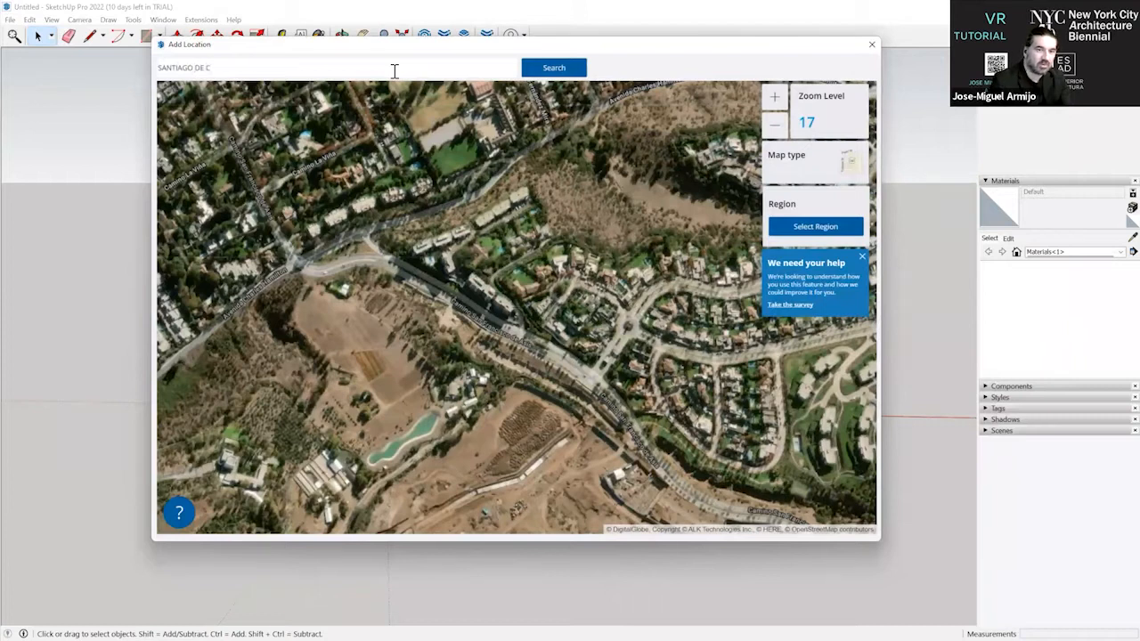
drag(225, 67, 120, 68)
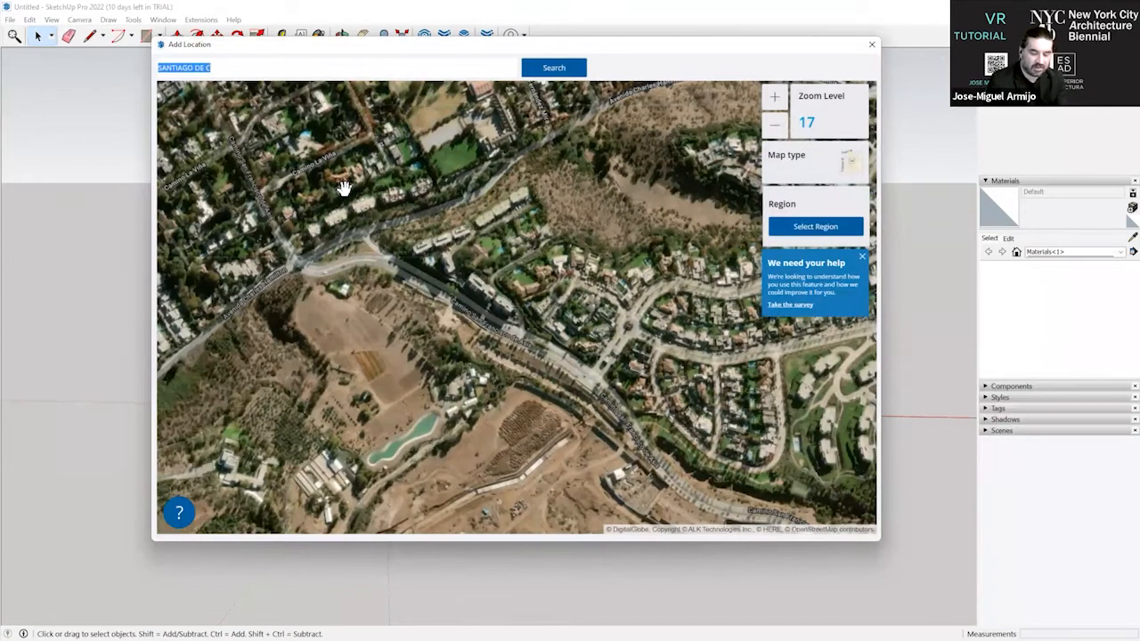
key(BackSpace)
Examine the satellite map around the hillside neighbourhood at several zoom levels to find the site.
drag(498, 291, 482, 355)
scroll(486, 349, down, 2)
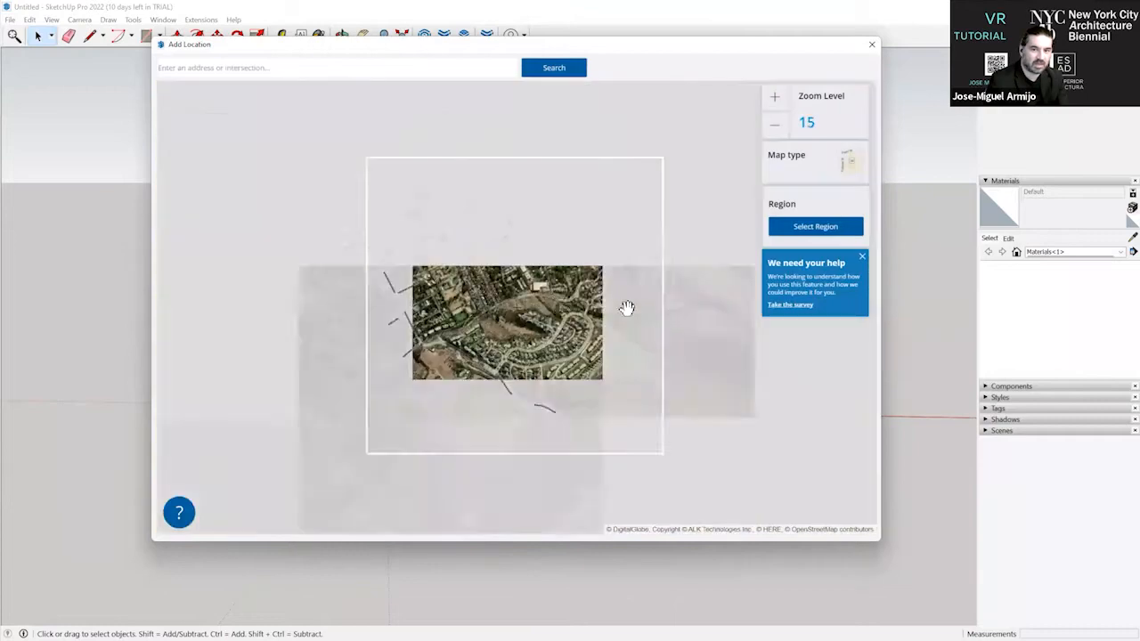
scroll(563, 309, up, 1)
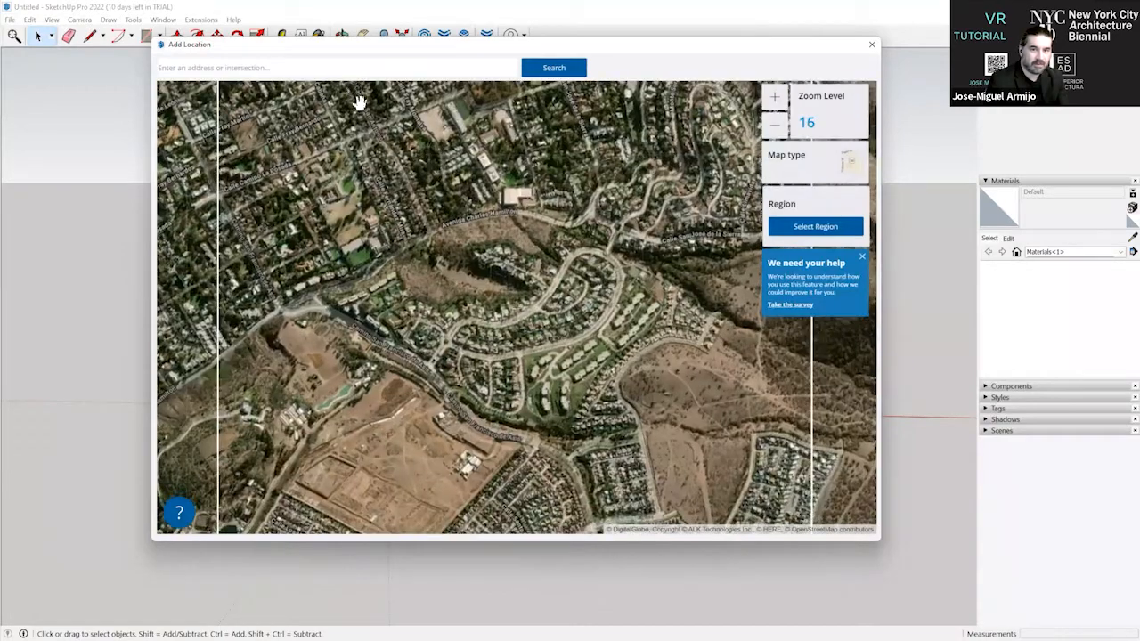
drag(502, 254, 505, 214)
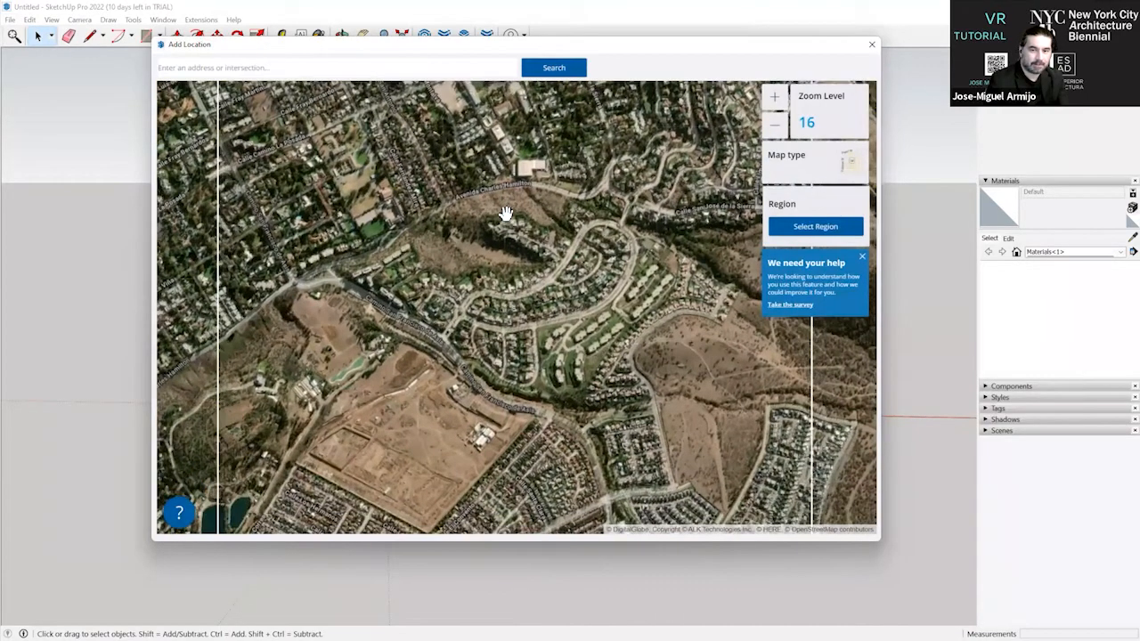
scroll(509, 203, up, 1)
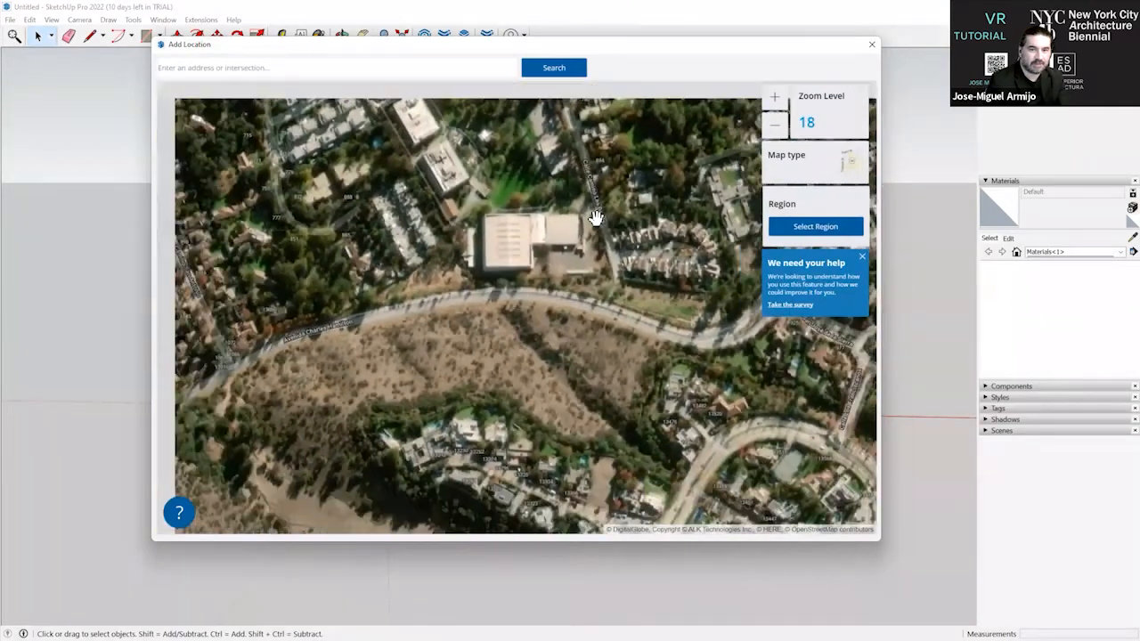
scroll(588, 279, down, 1)
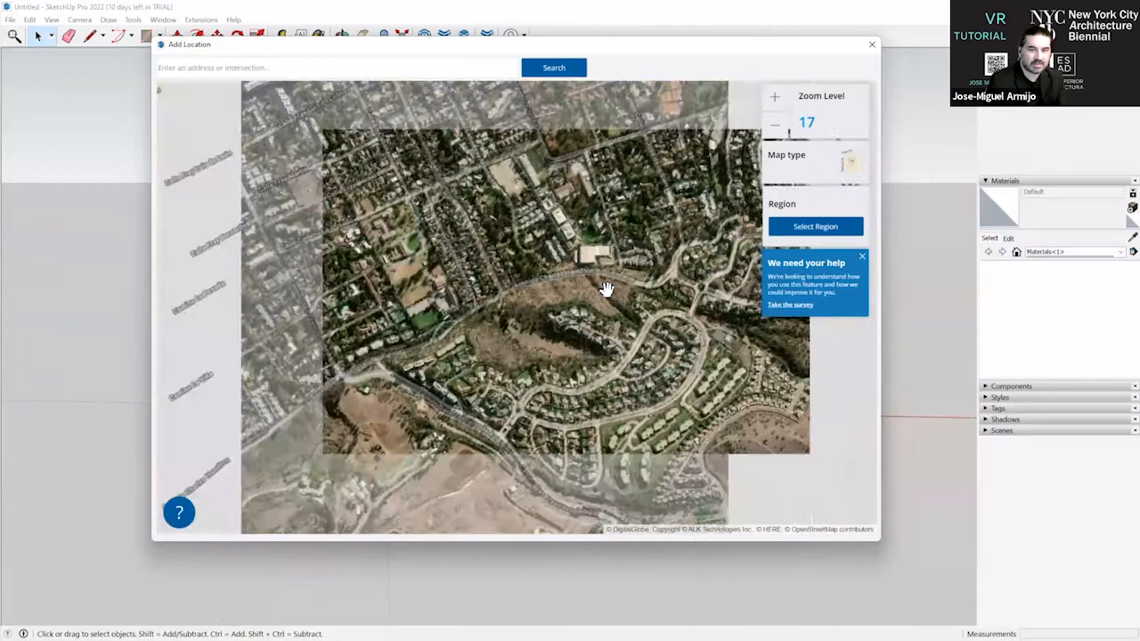
scroll(610, 287, down, 2)
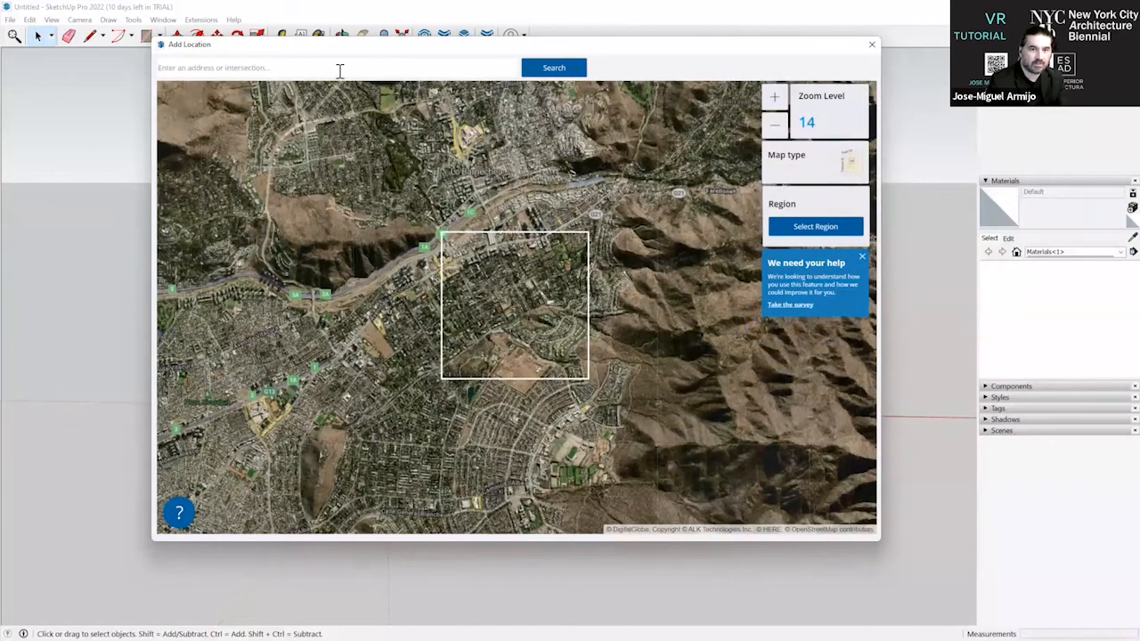
Search the location map for MONTECASSINO.
click(339, 69)
text(MONTECASSINO)
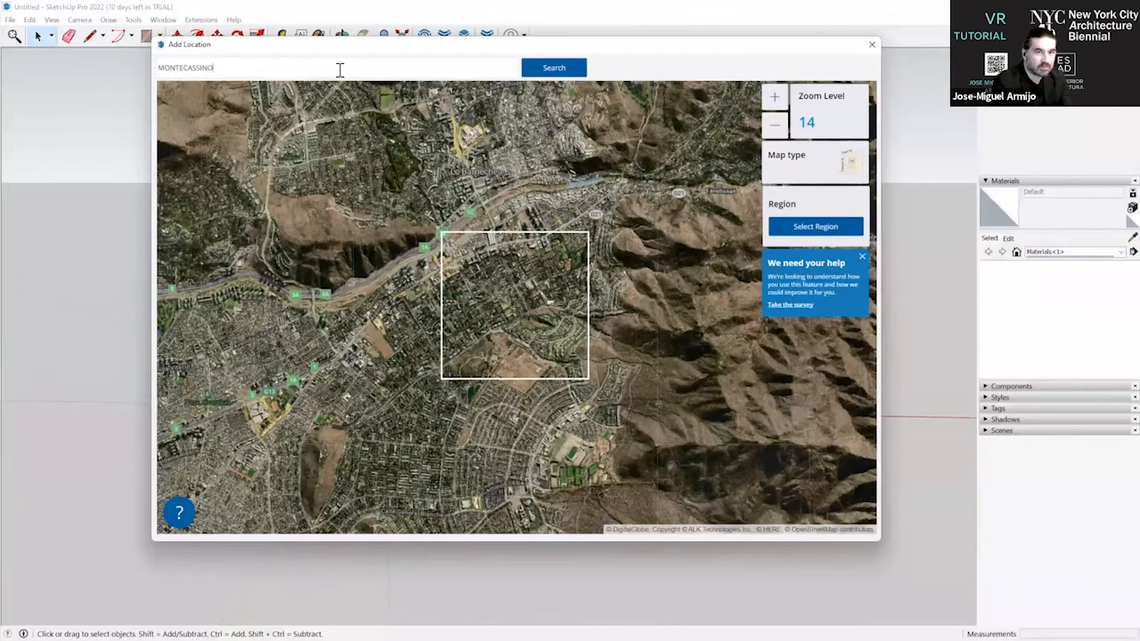
key(Return)
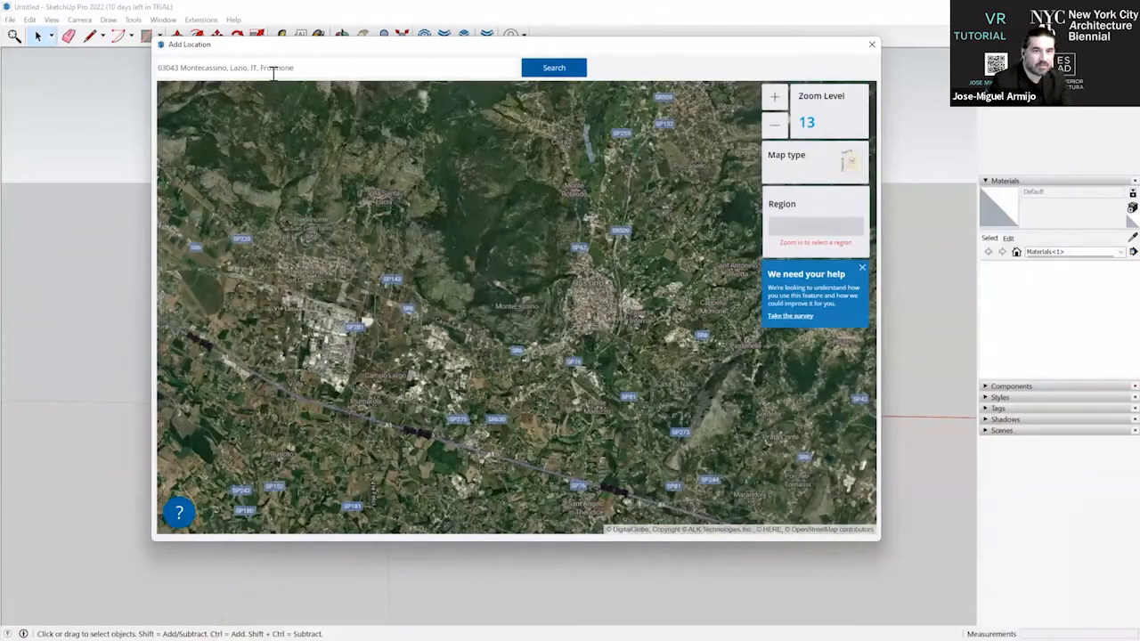
Replace the location search with the project site's street address in Santiago de Chile and search for it.
drag(313, 73, 147, 74)
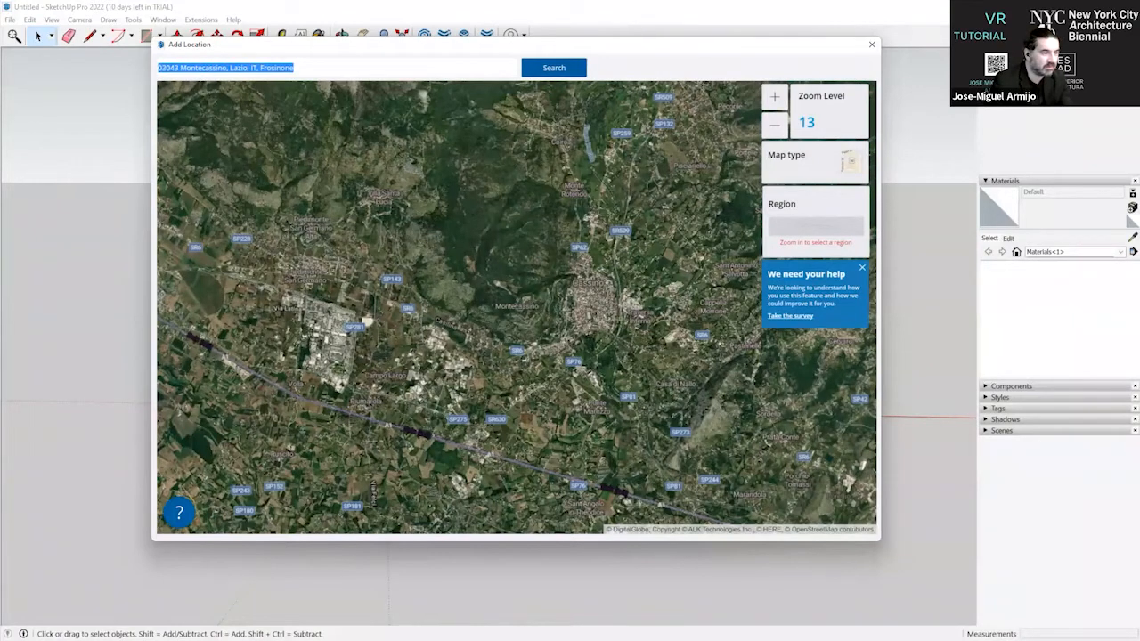
text(MONTE)
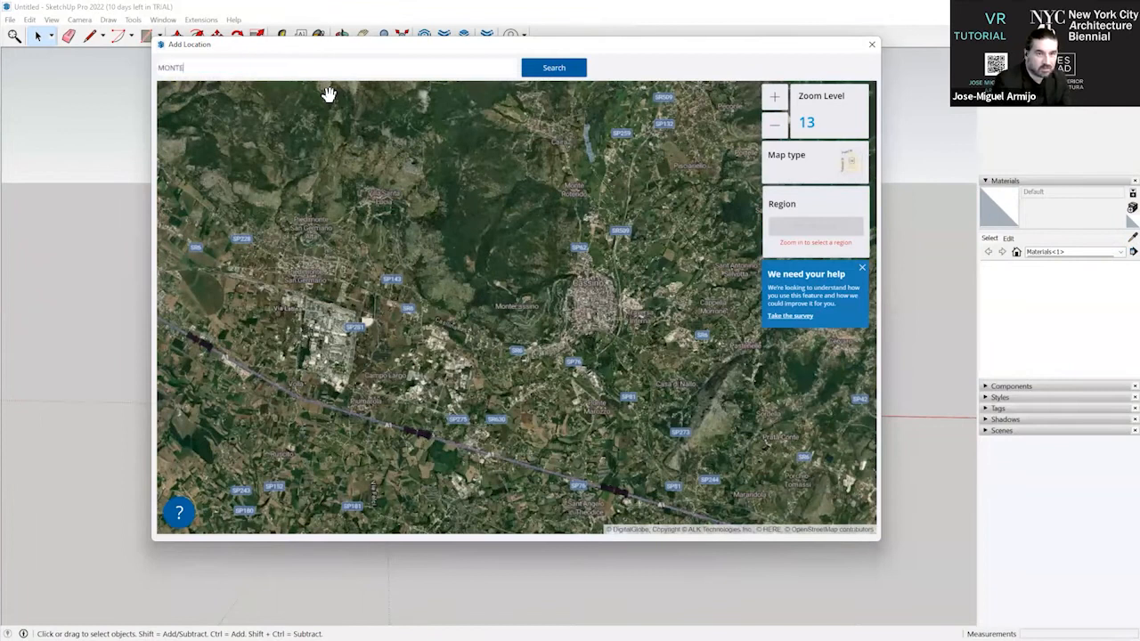
text(CASSINO )
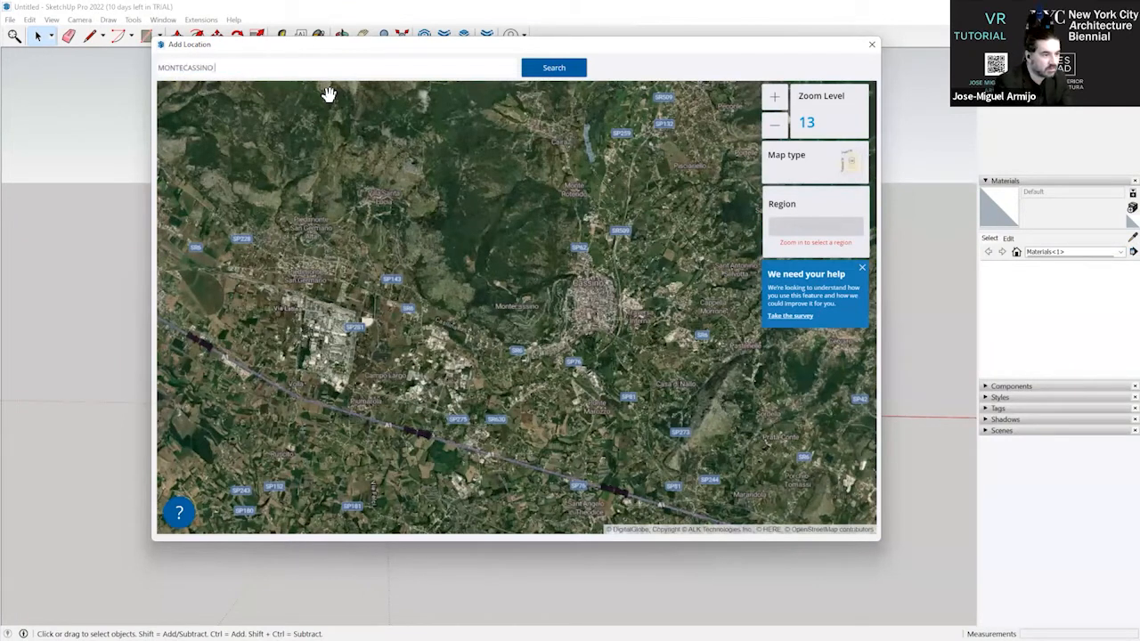
text(IAGO DE CH)
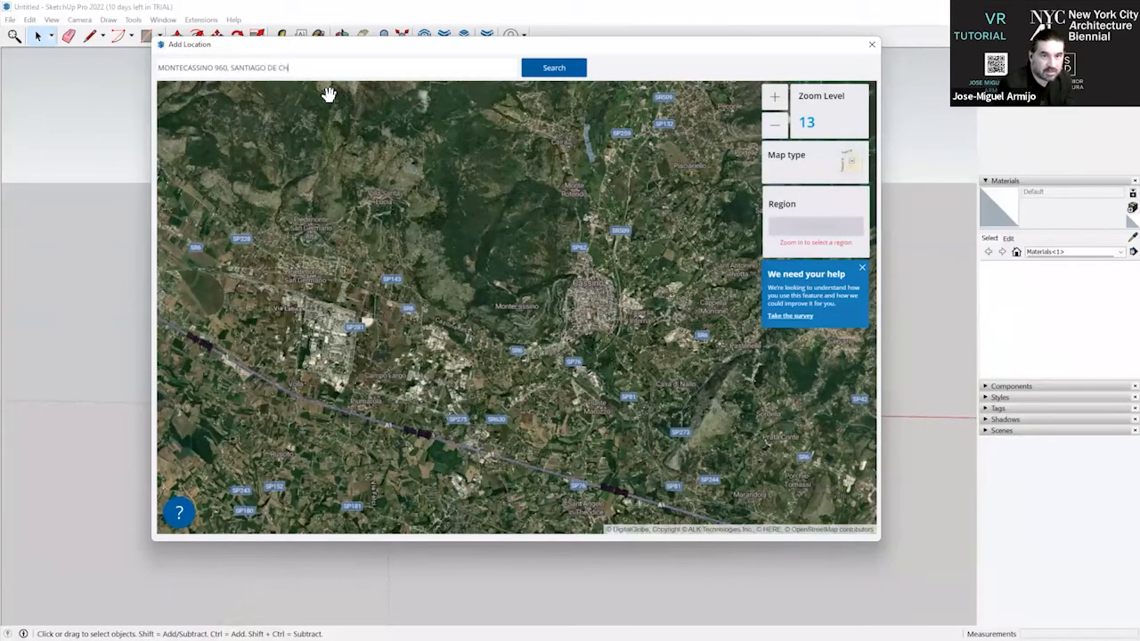
text(60, SANTIAGO DE CHILE)
key(Return)
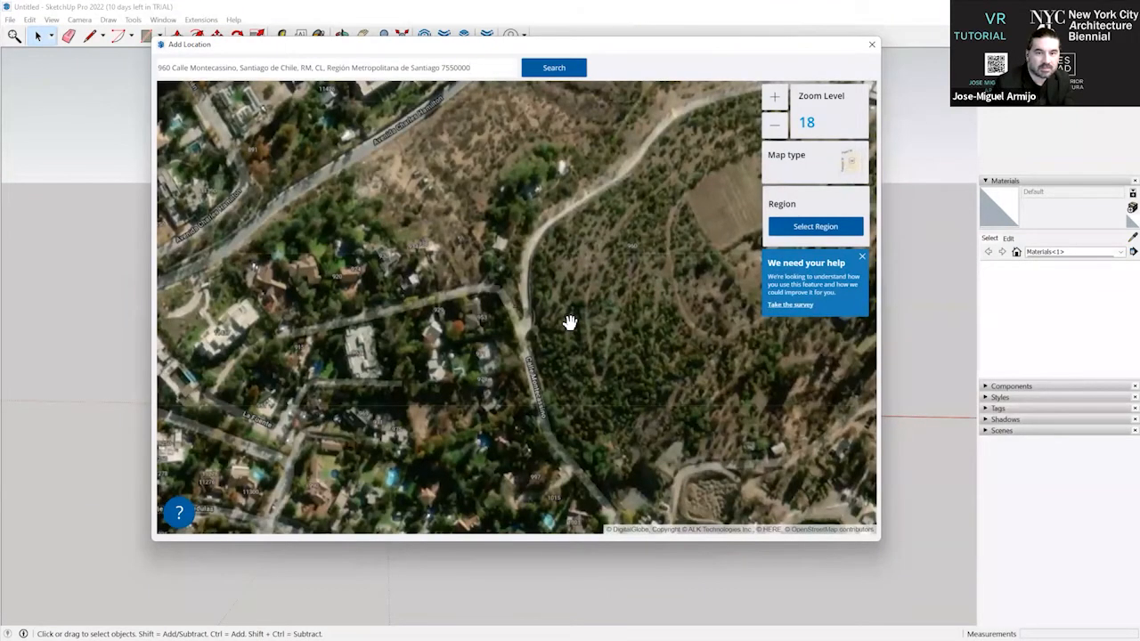
Import the map region around the hilltop building complex, surrounding hillside and ponds at zoom level 17 as geolocated imagery.
scroll(522, 246, down, 1)
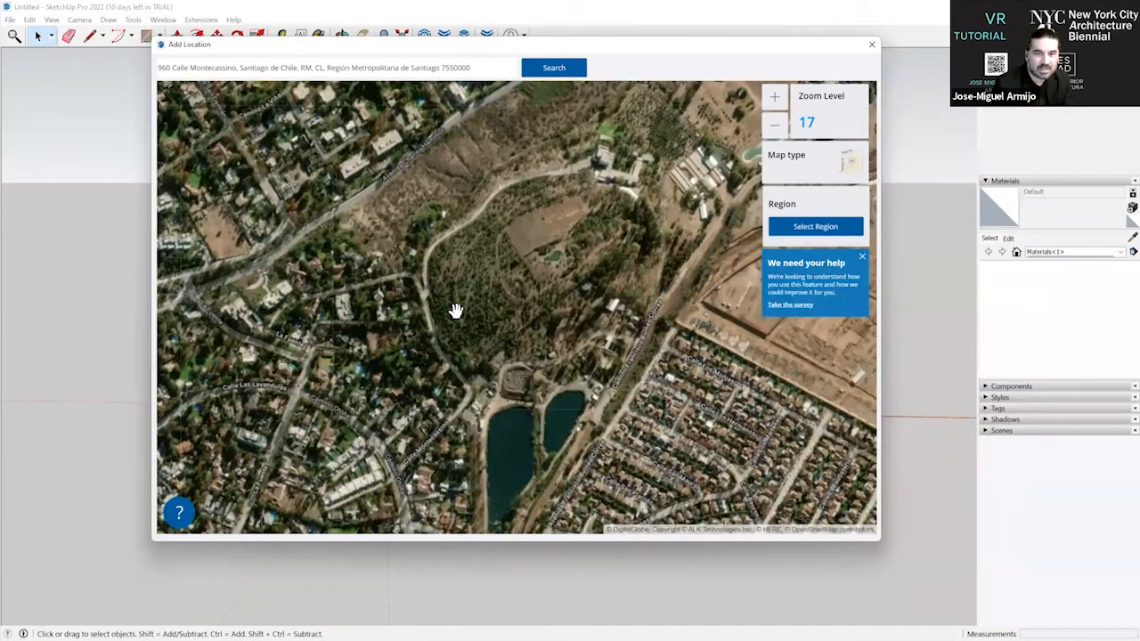
drag(555, 315, 511, 264)
scroll(570, 166, up, 1)
scroll(570, 166, up, 1)
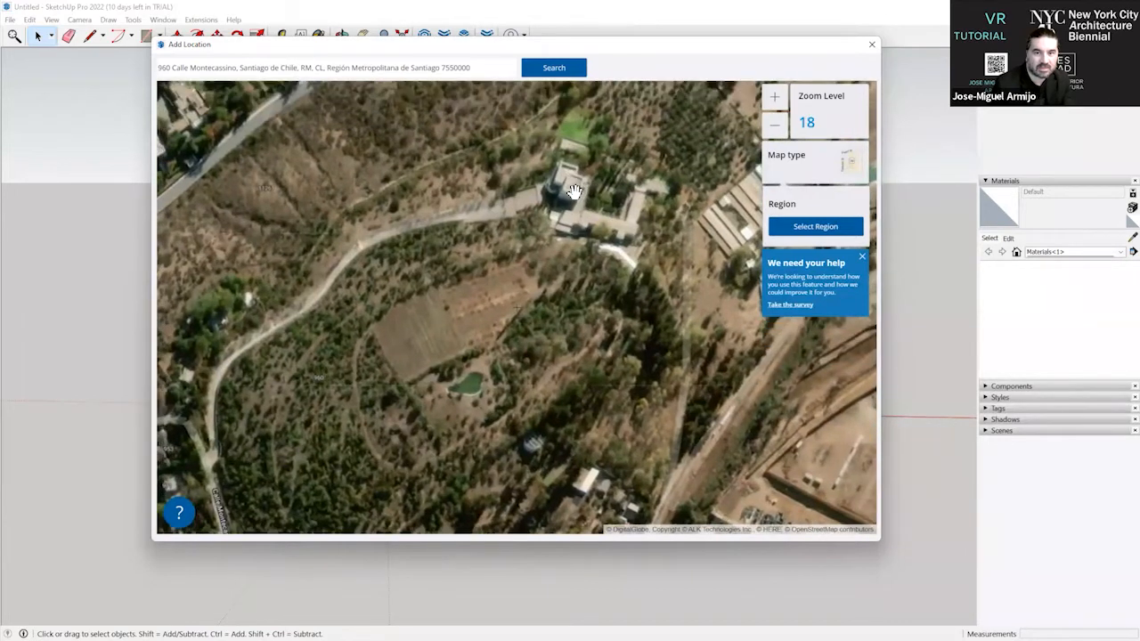
drag(562, 196, 517, 246)
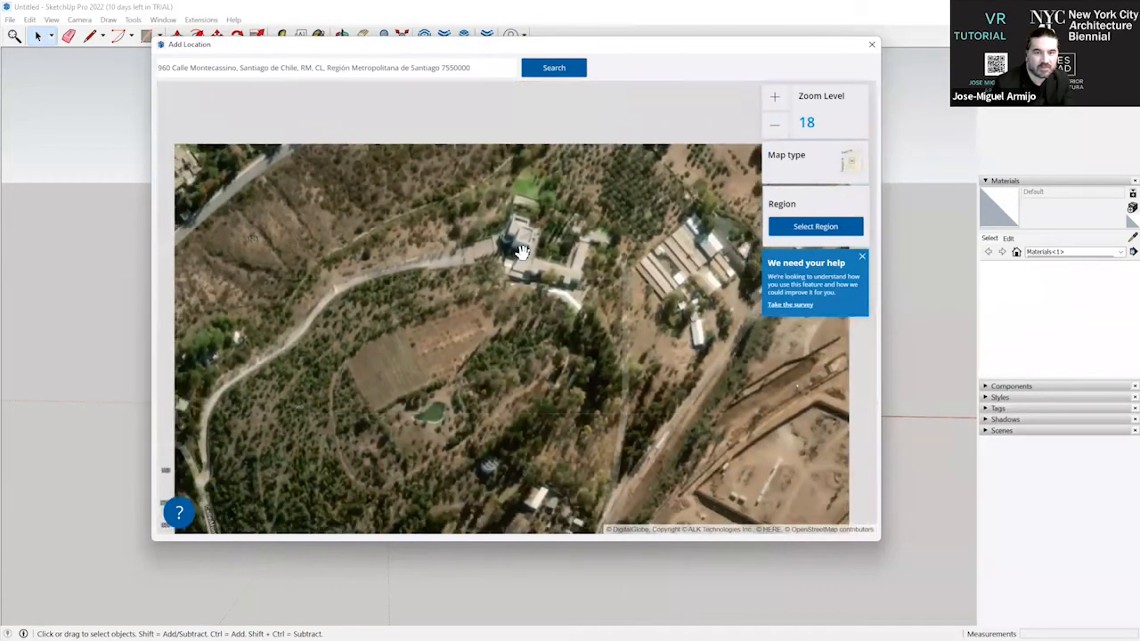
scroll(512, 242, down, 2)
scroll(535, 223, up, 1)
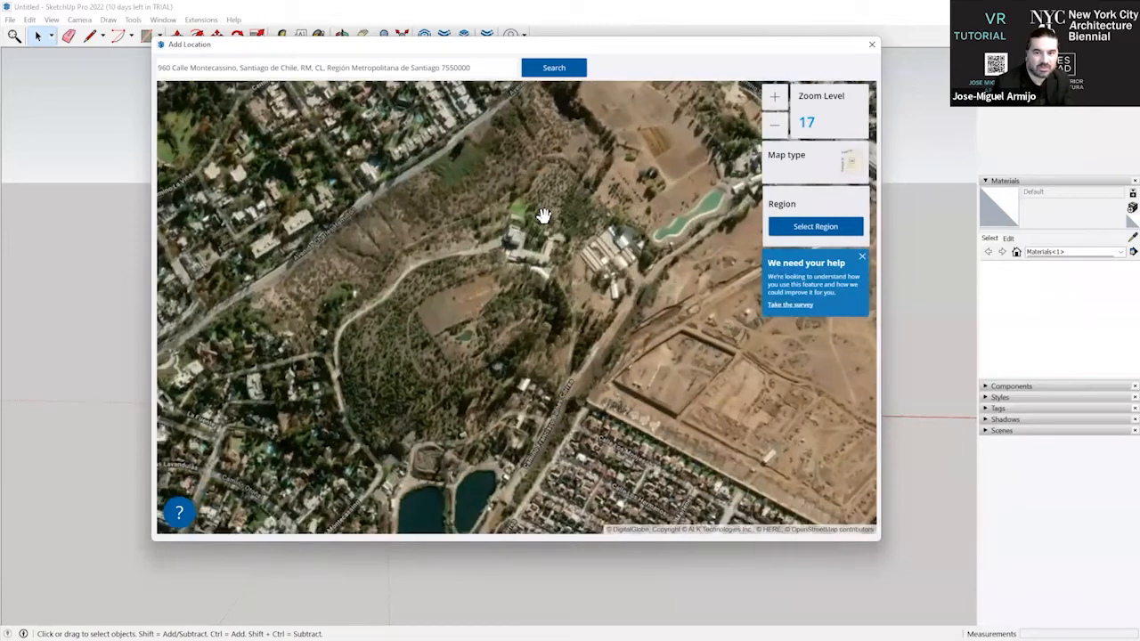
scroll(542, 213, up, 1)
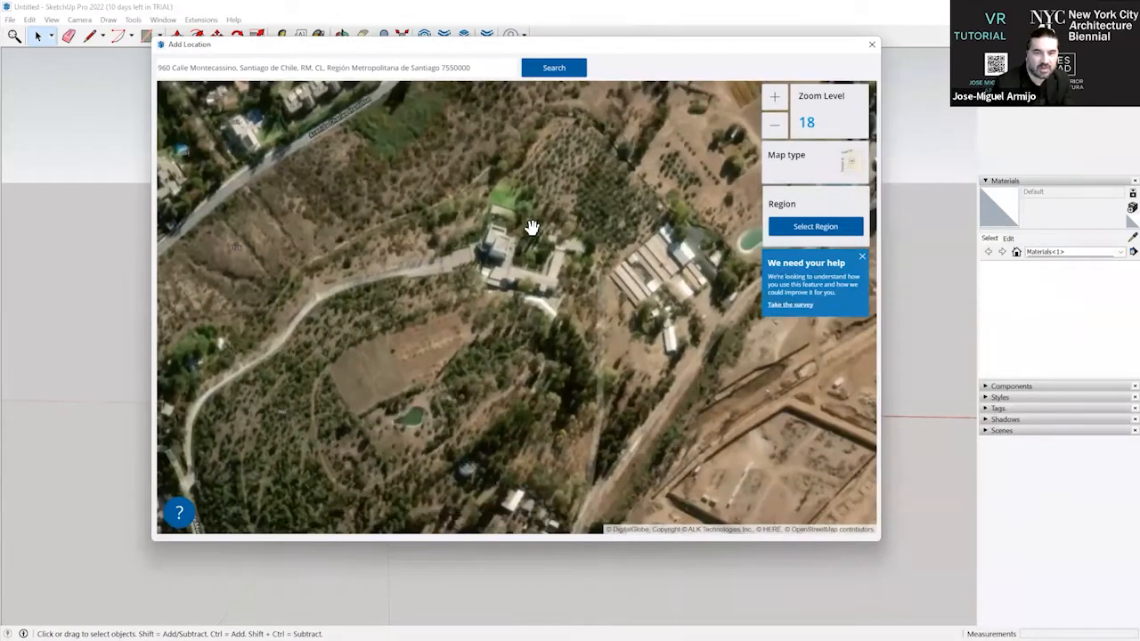
scroll(536, 220, down, 1)
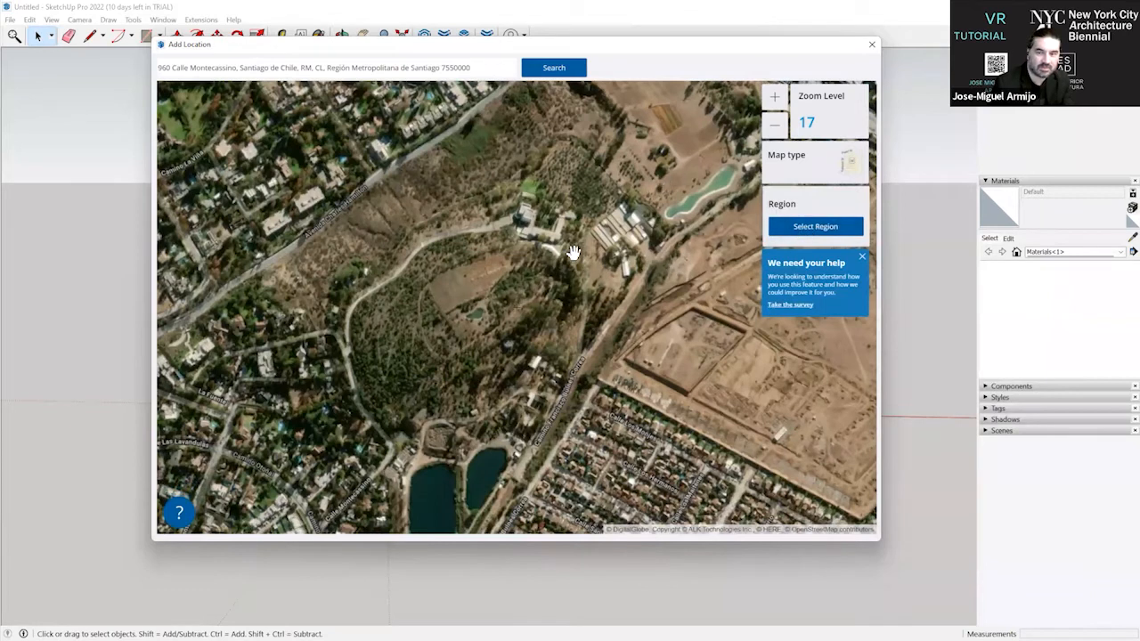
click(811, 234)
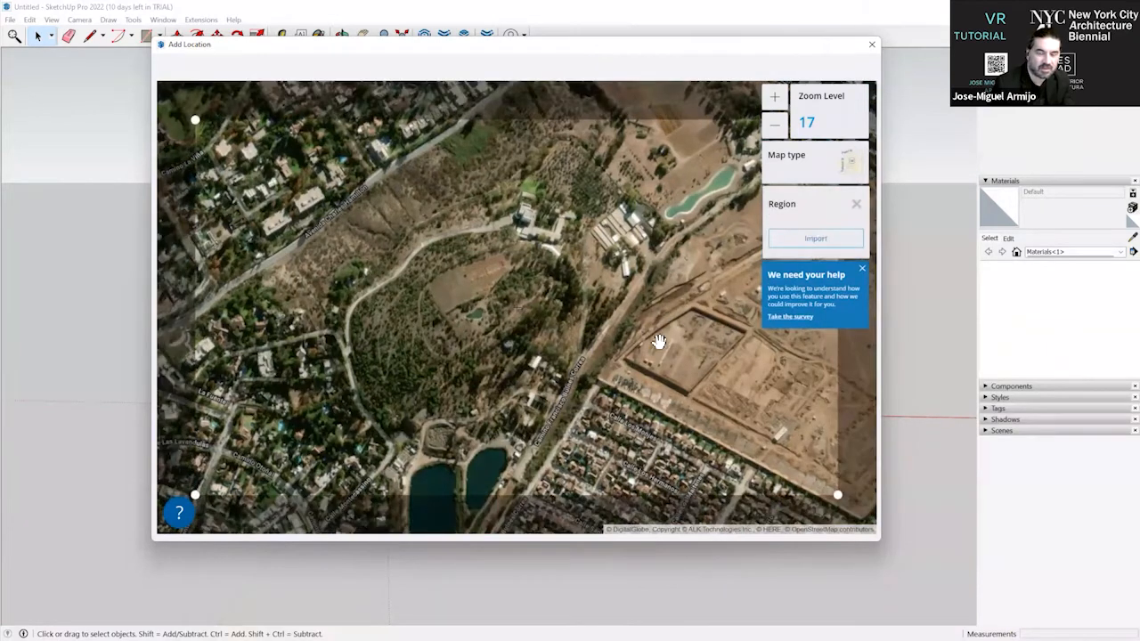
click(811, 246)
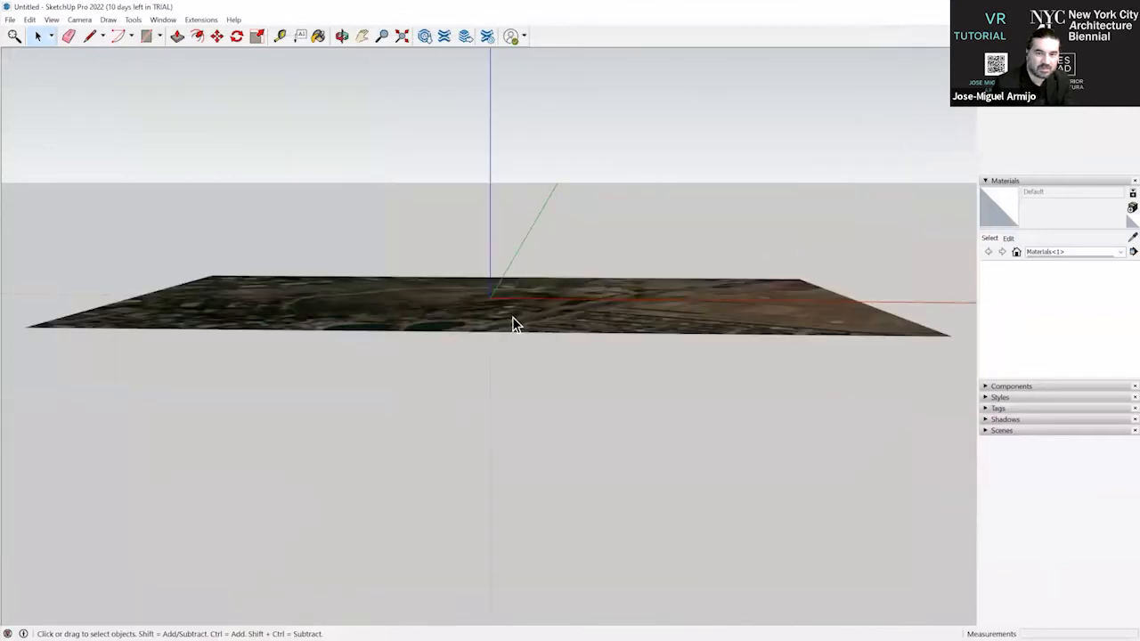
middle_drag(580, 373, 445, 265)
scroll(444, 268, down, 1)
scroll(445, 270, up, 1)
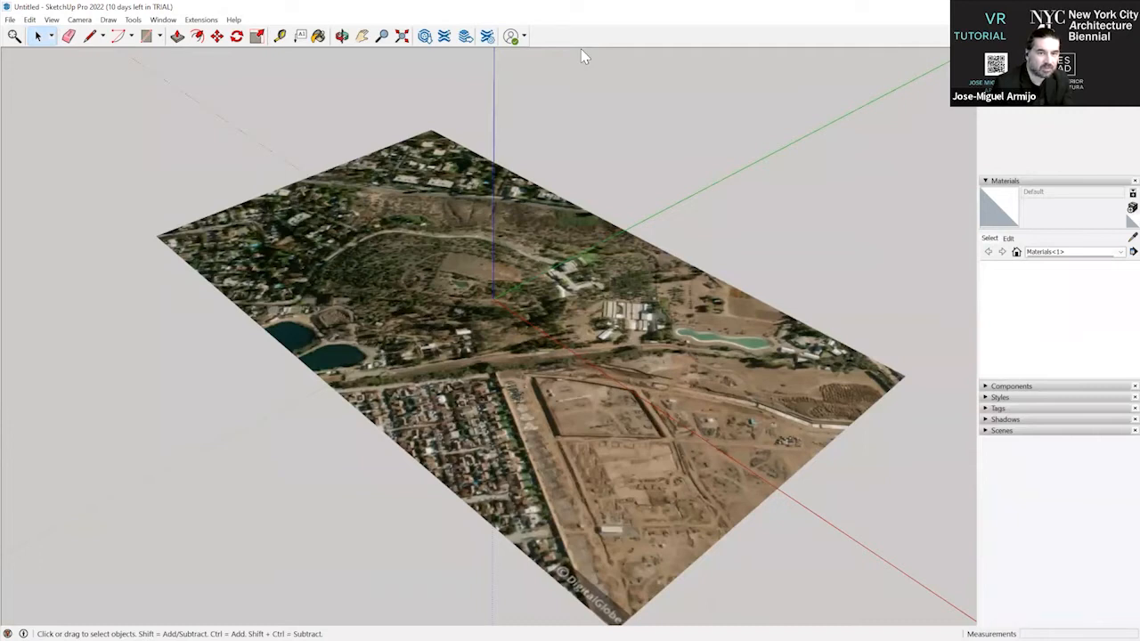
double_click(540, 8)
click(538, 10)
double_click(453, 8)
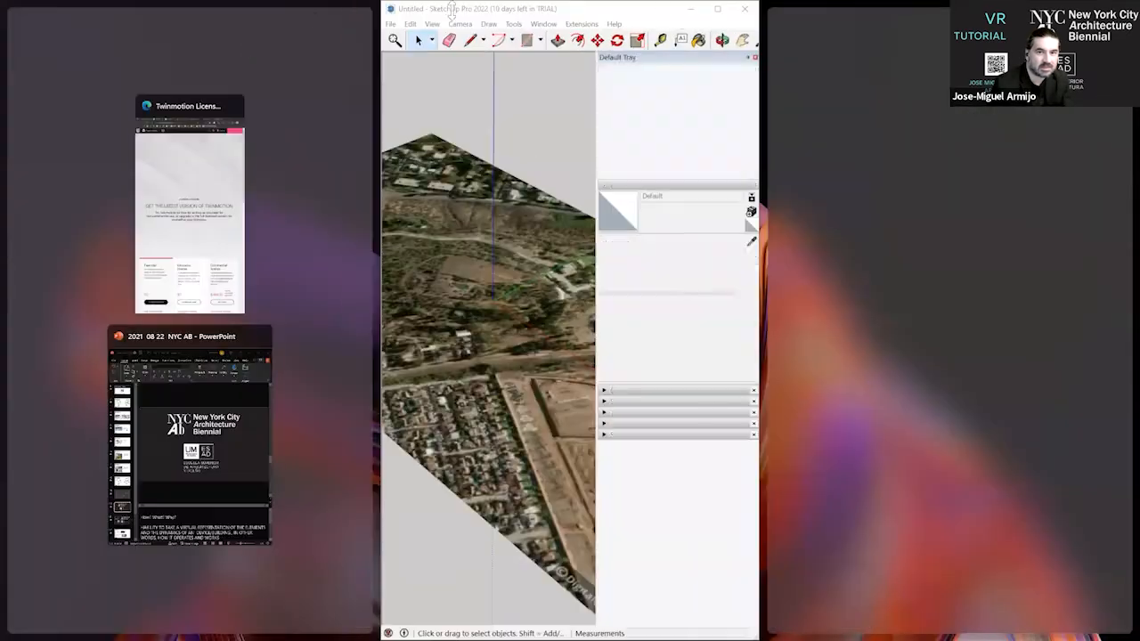
click(719, 11)
Show the imported site imagery as 3D terrain and inspect the relief from a low angle.
click(10, 19)
mouse_move(112, 190)
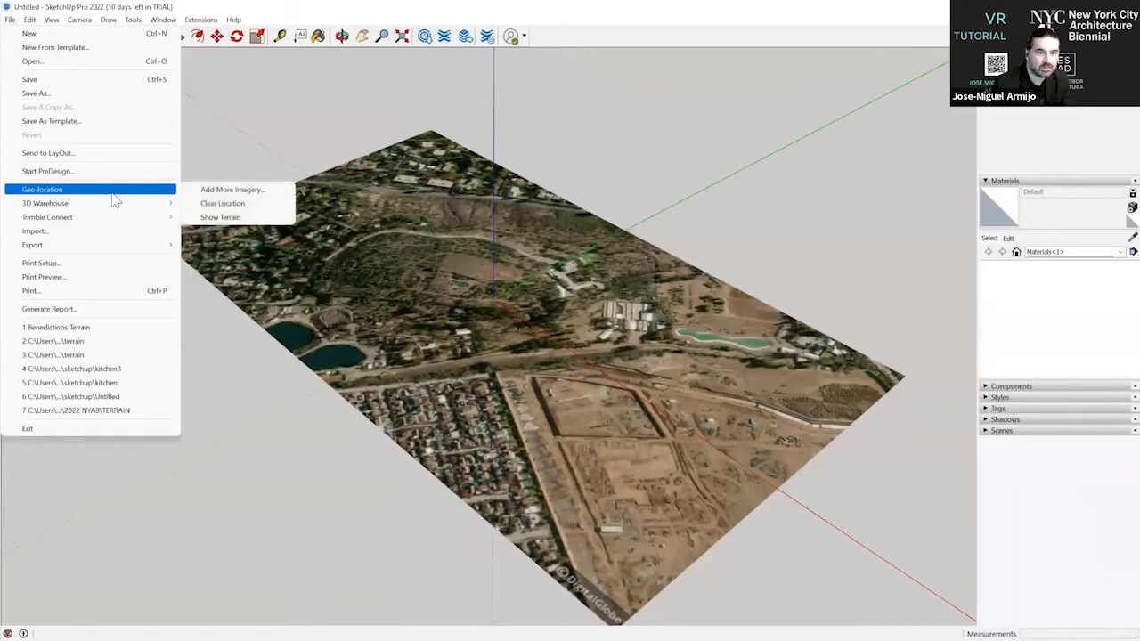
click(252, 215)
middle_drag(250, 367, 32, 25)
scroll(429, 264, up, 3)
Start adding more imagery to the geolocated model.
click(10, 20)
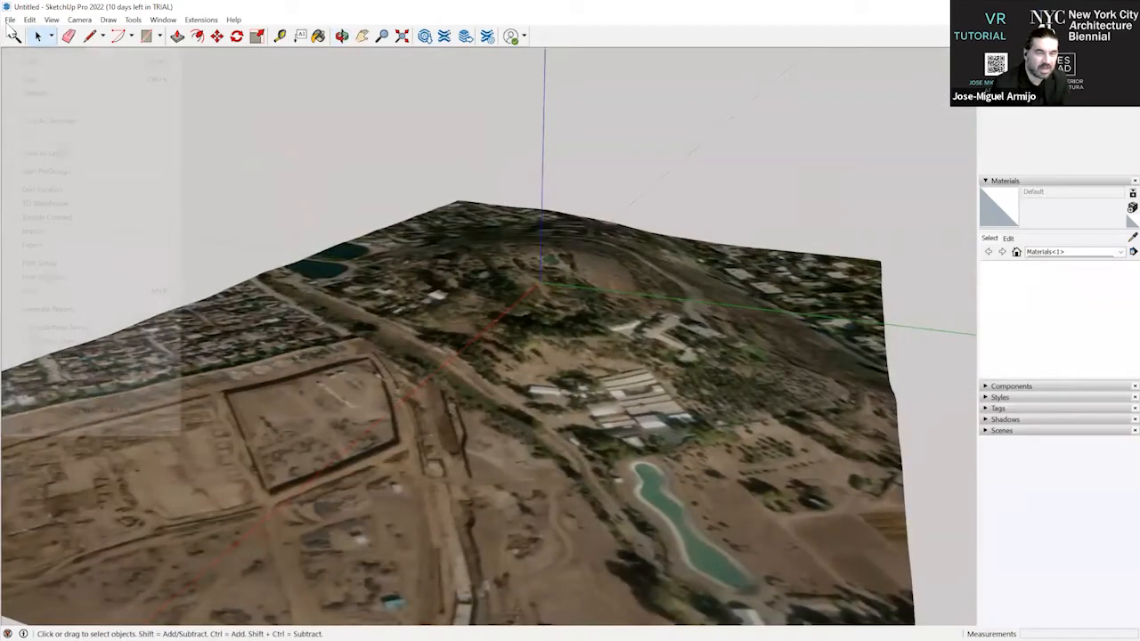
mouse_move(118, 197)
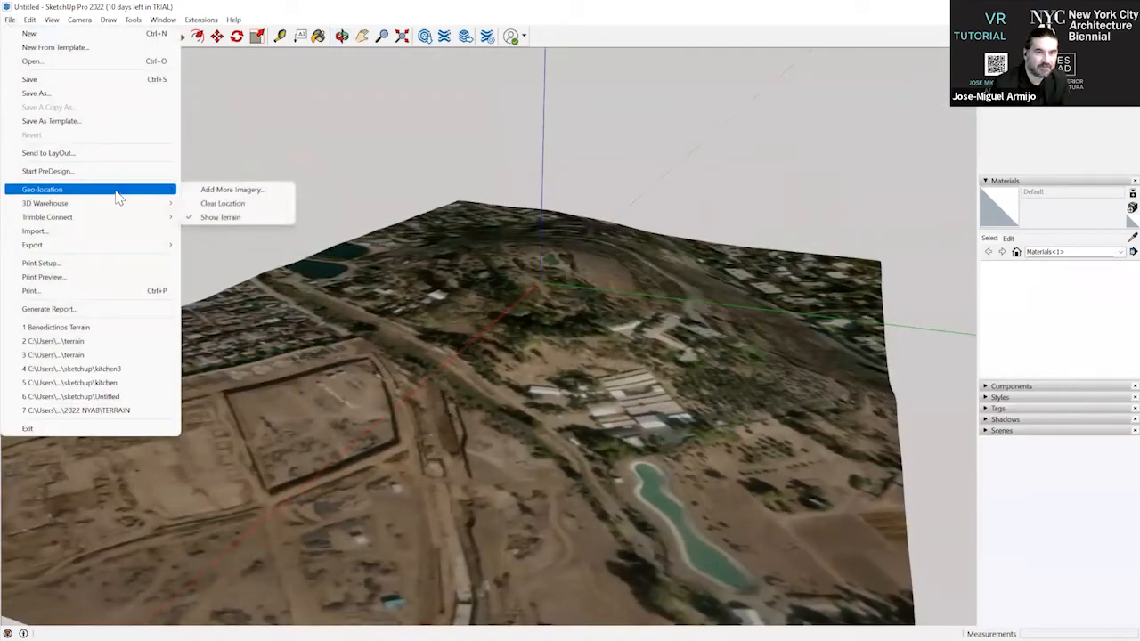
click(272, 188)
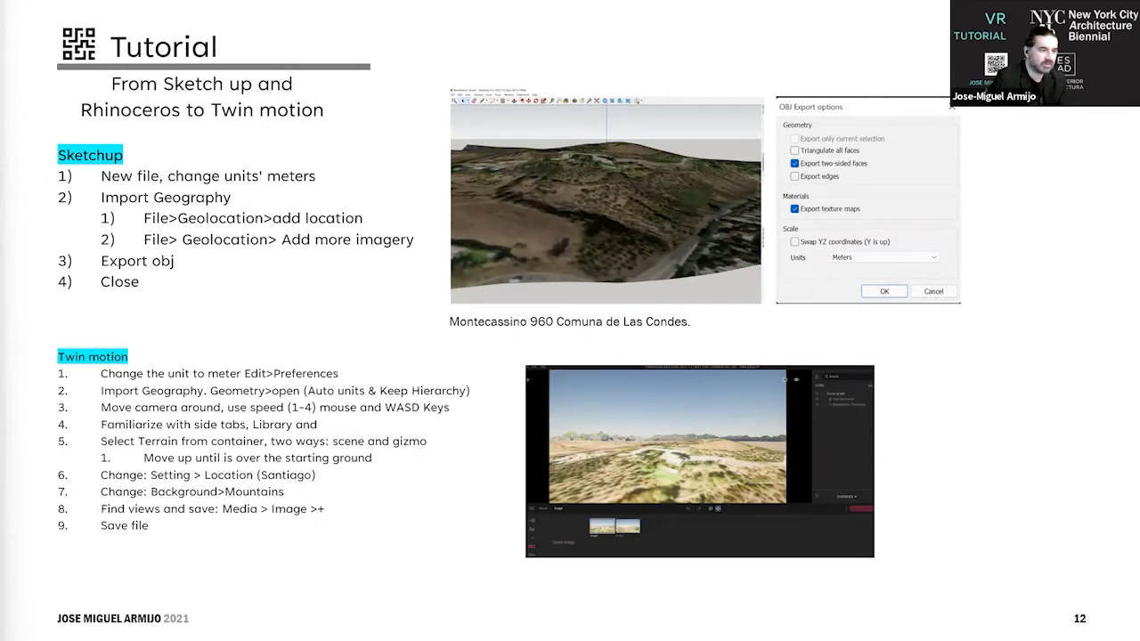
Switch to Twinmotion and expand both the asset library and the scene graph.
key(alt+Tab)
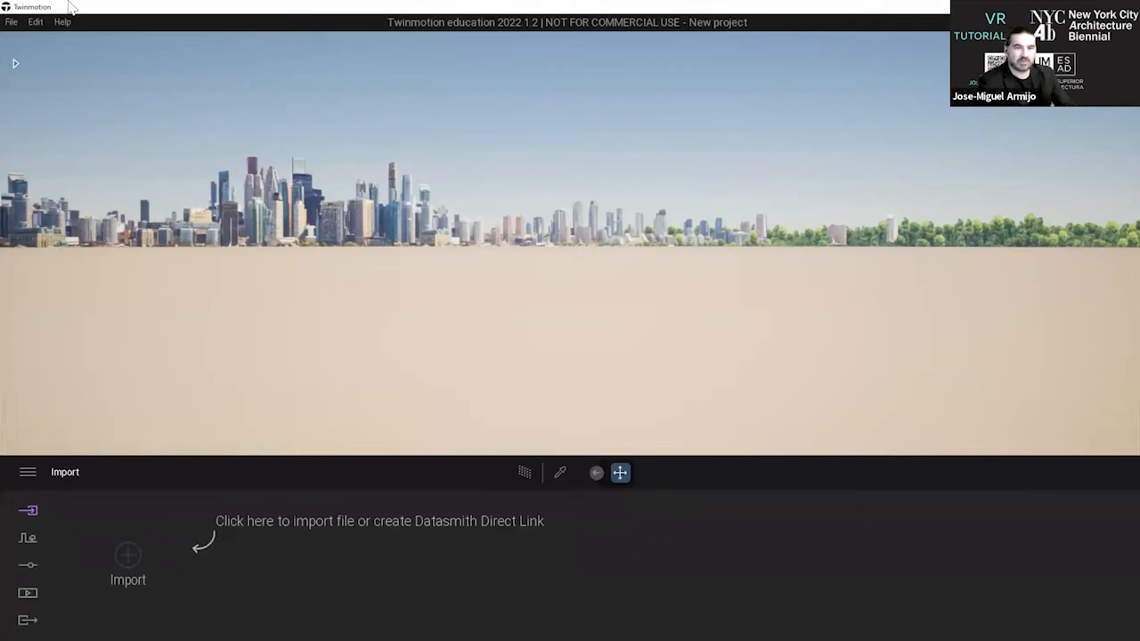
click(16, 63)
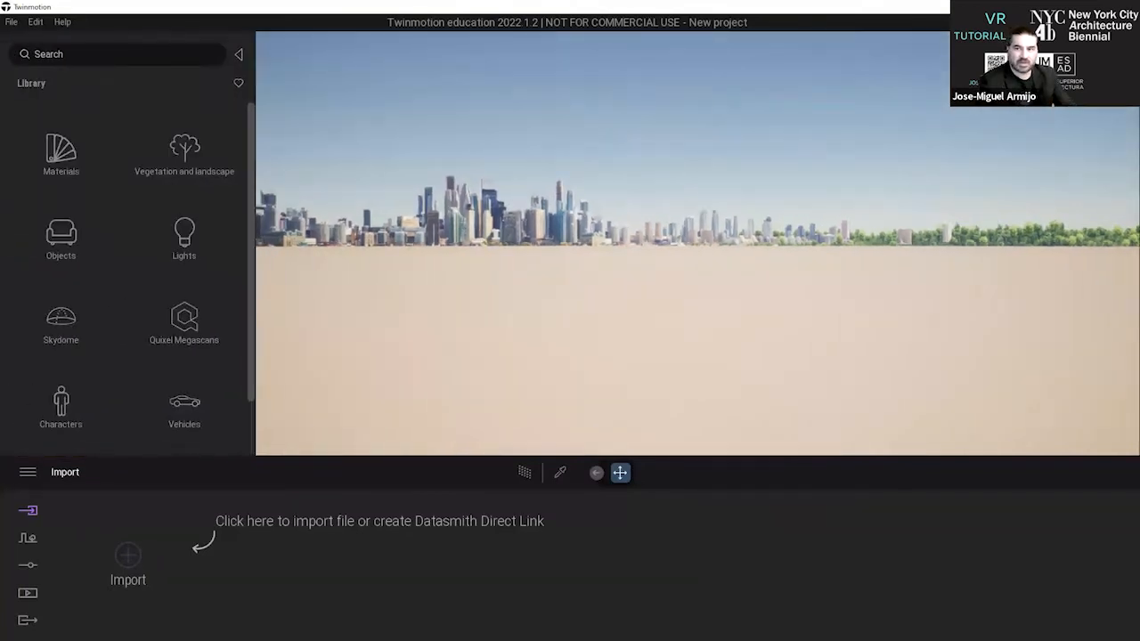
click(1123, 62)
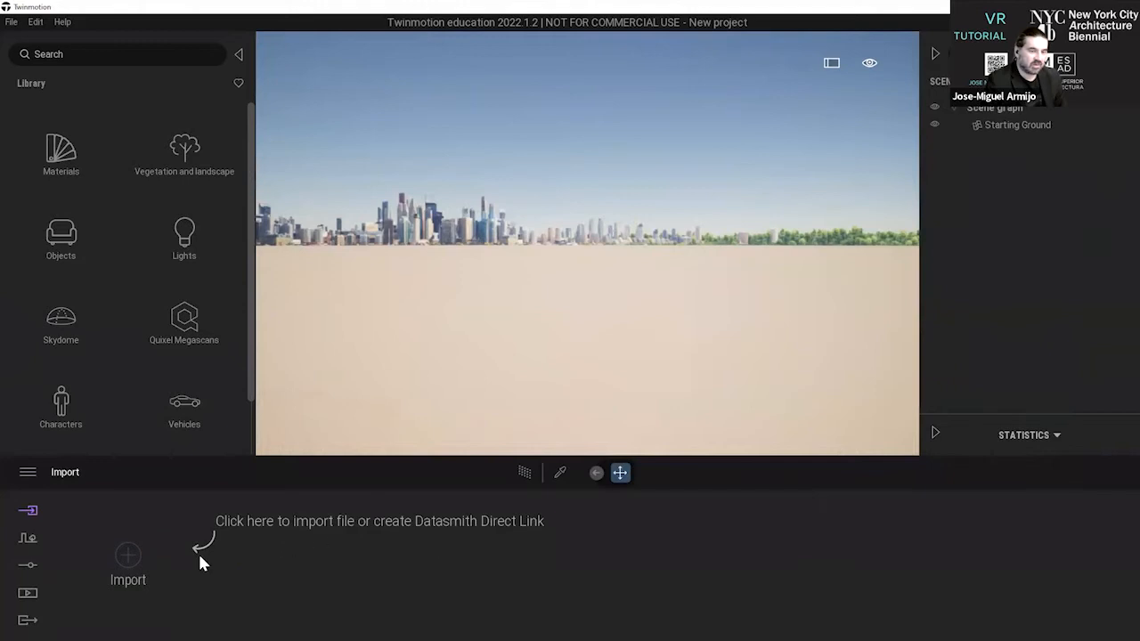
click(131, 554)
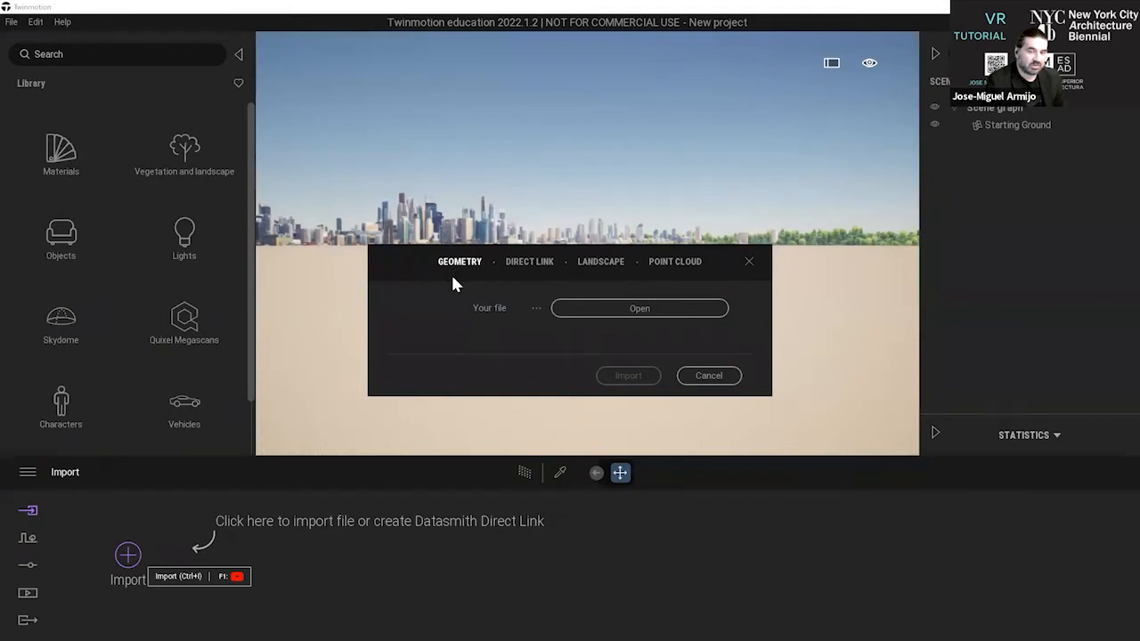
click(583, 308)
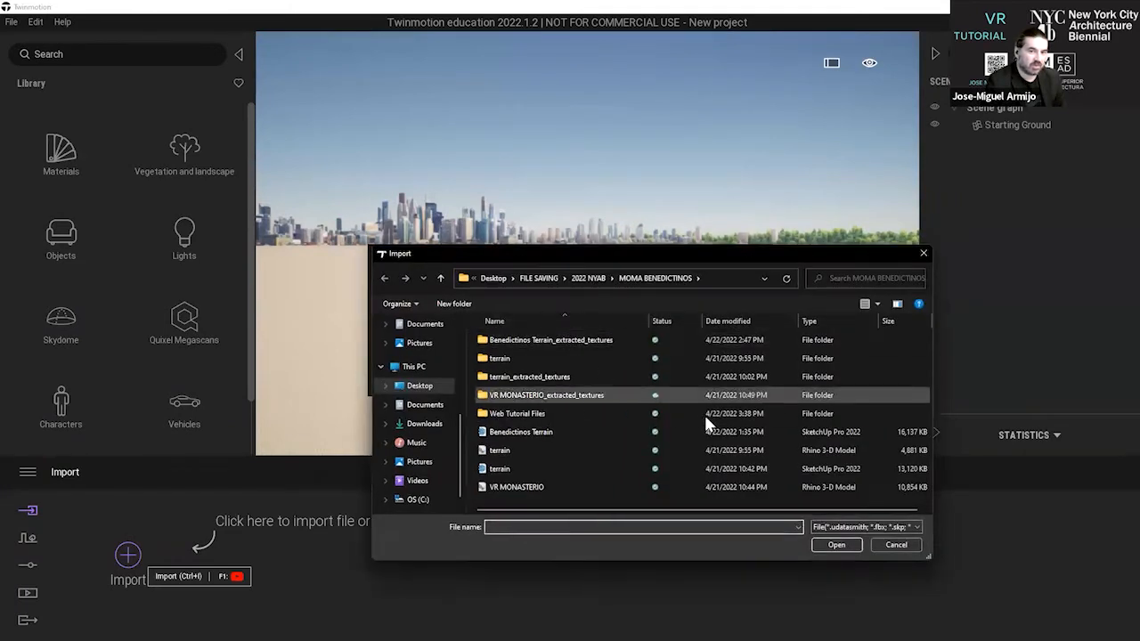
click(572, 469)
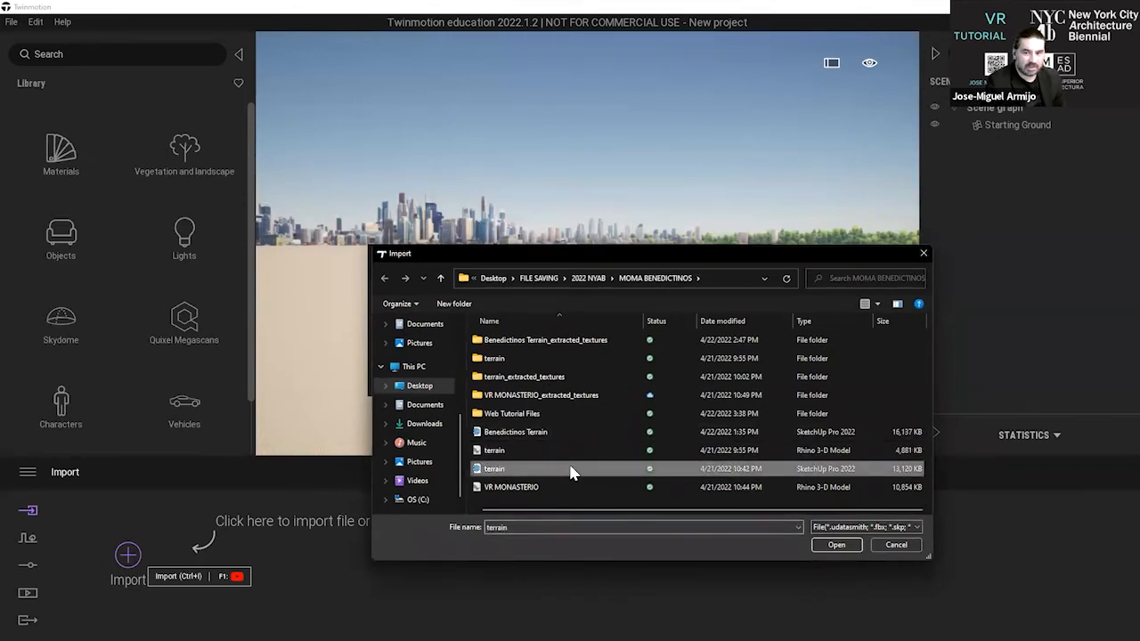
click(570, 432)
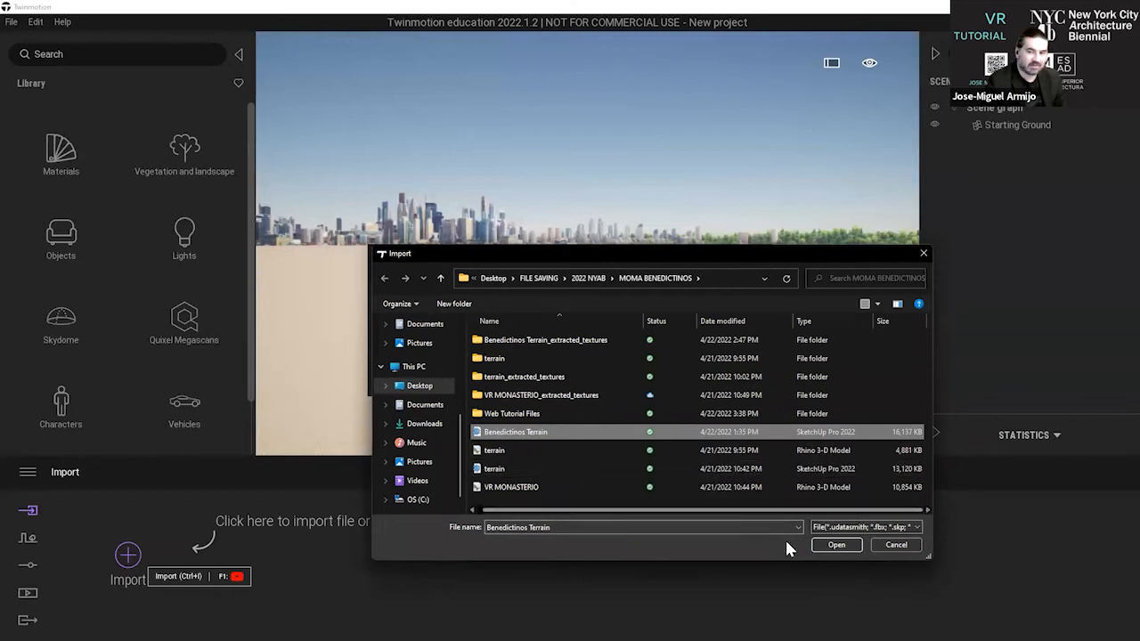
click(835, 545)
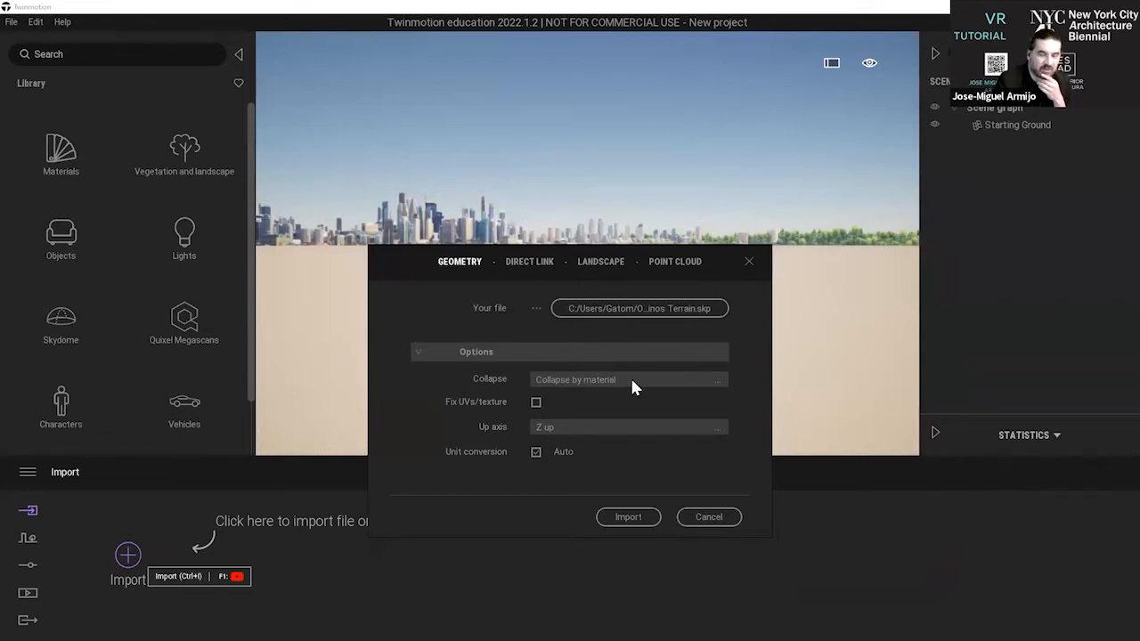
click(631, 383)
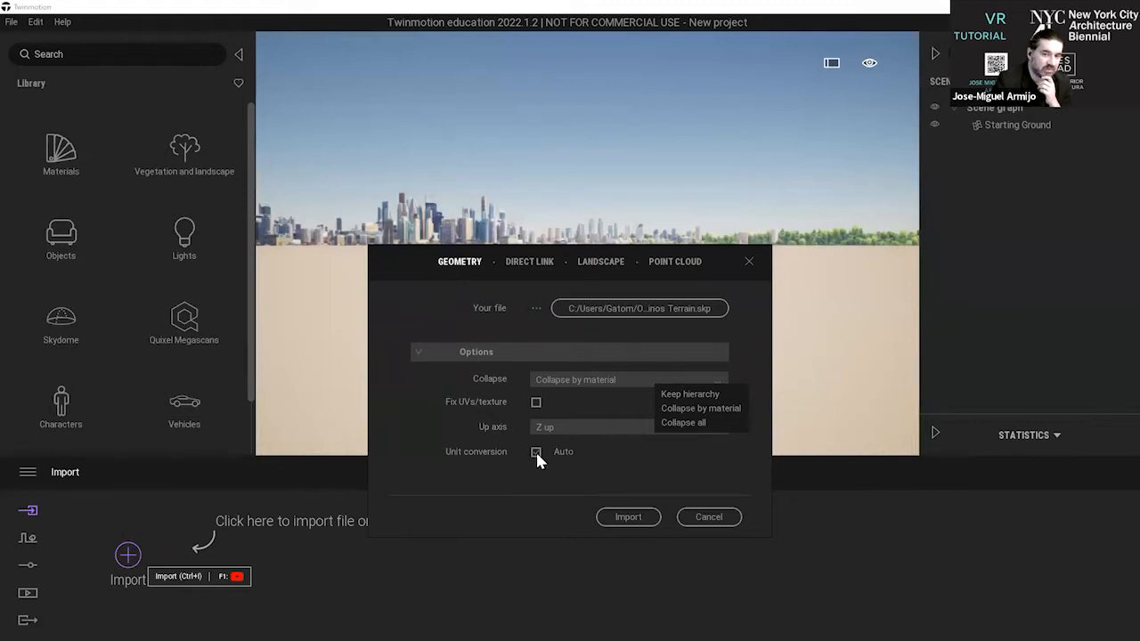
click(712, 524)
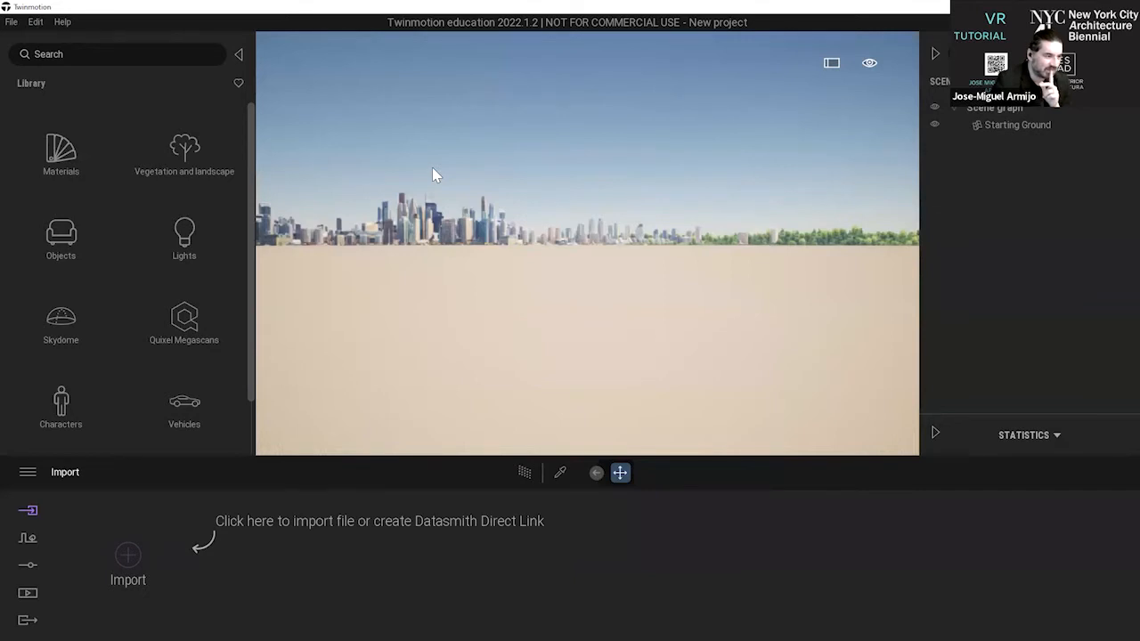
click(12, 22)
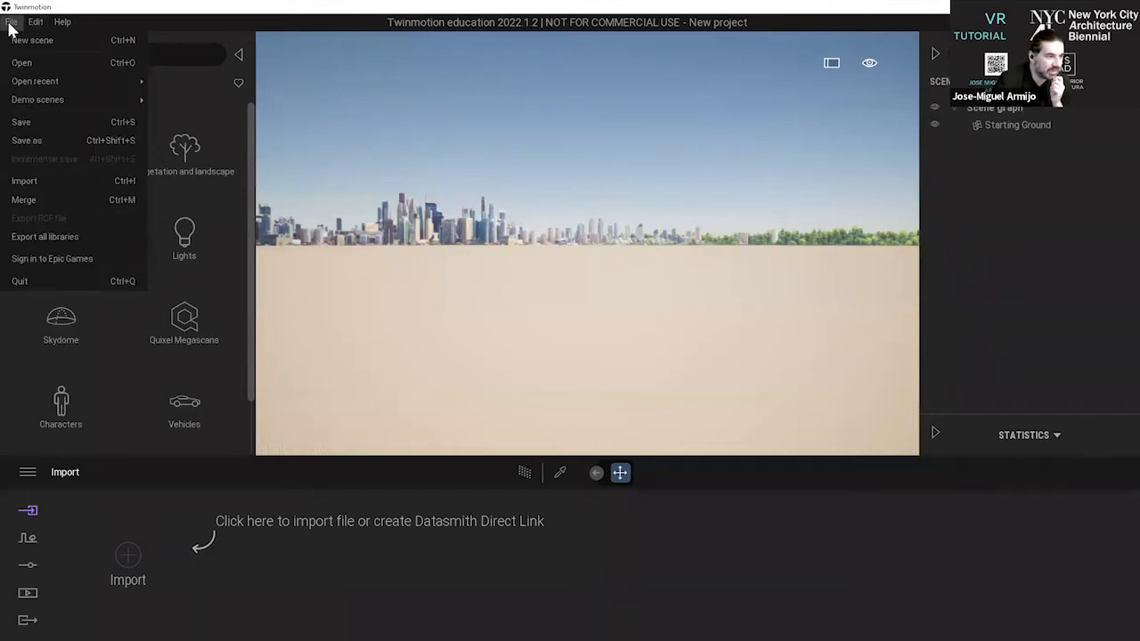
mouse_move(37, 19)
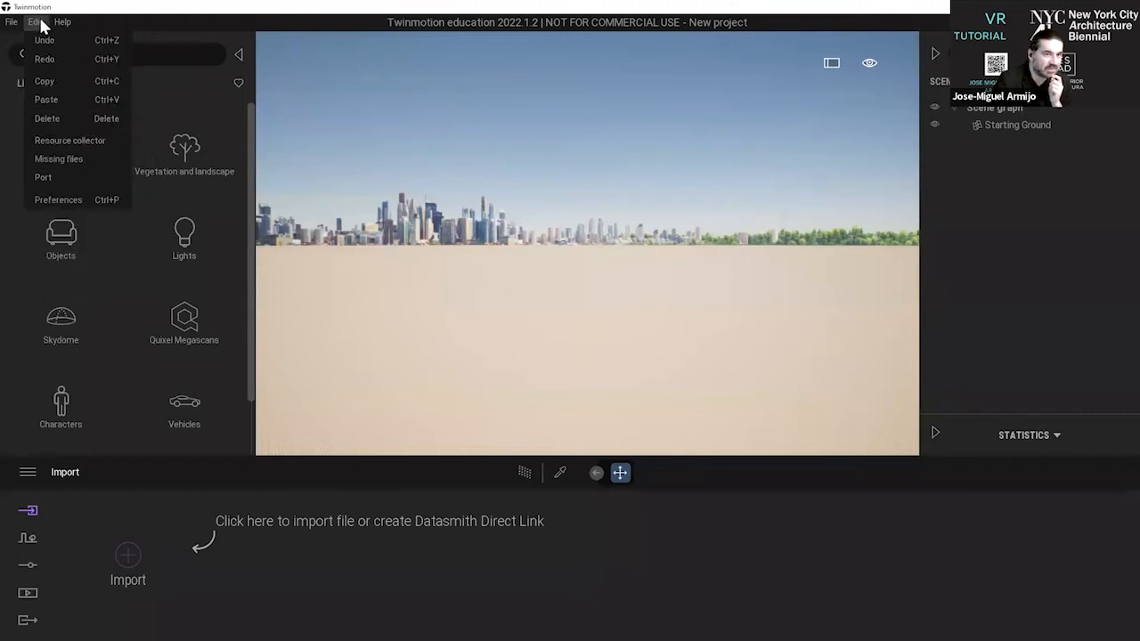
click(83, 202)
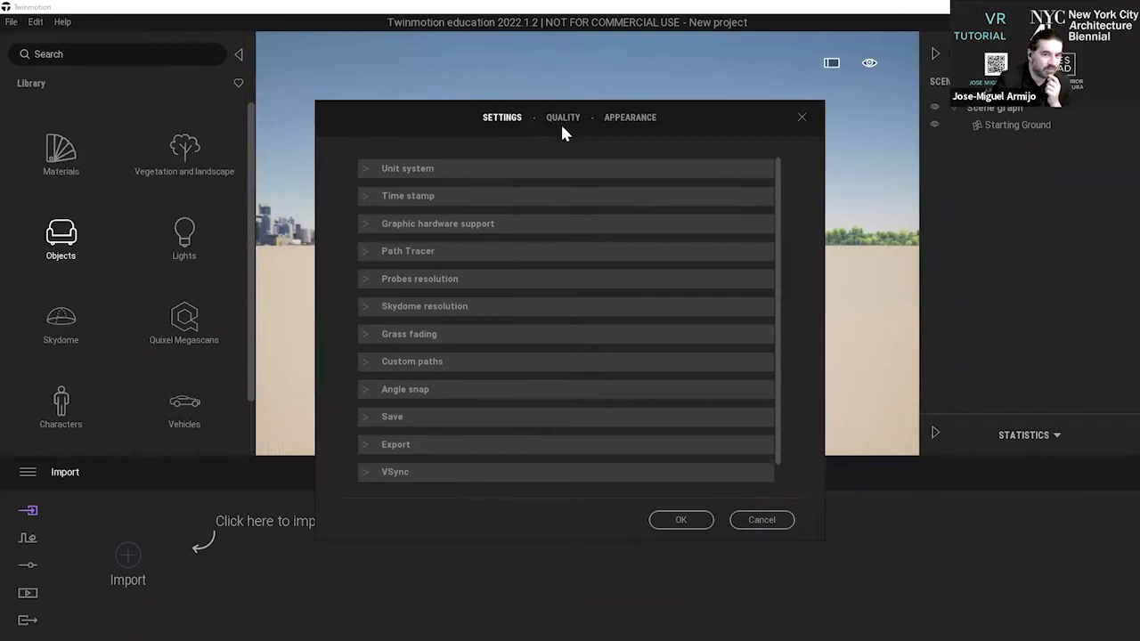
click(801, 116)
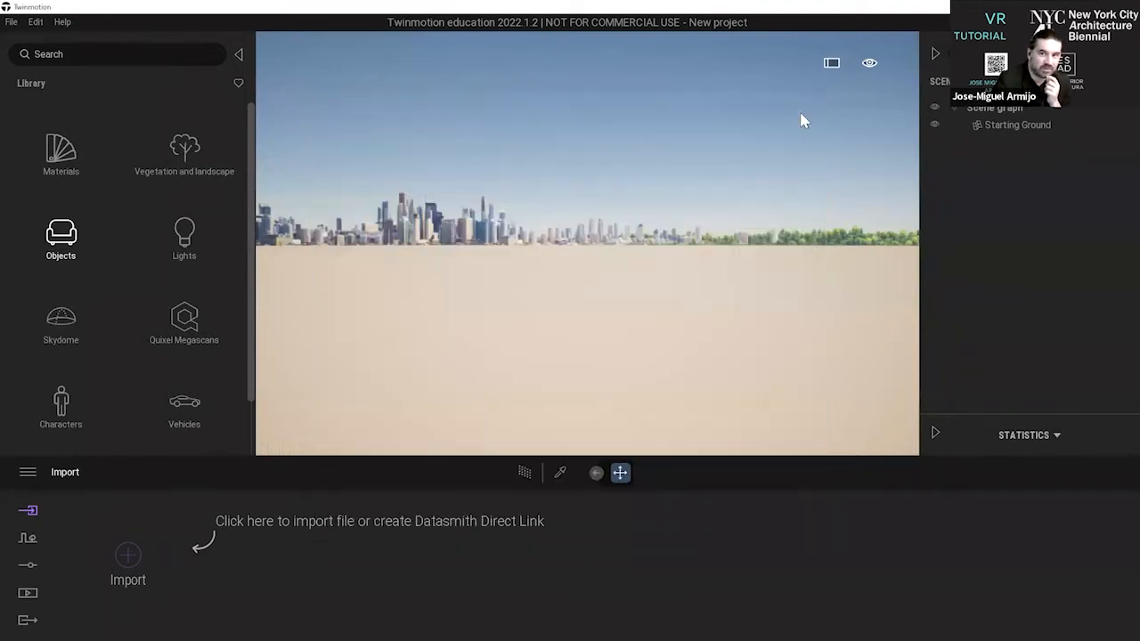
Check in the preferences that the unit system is set to Meters and accept the settings.
click(35, 22)
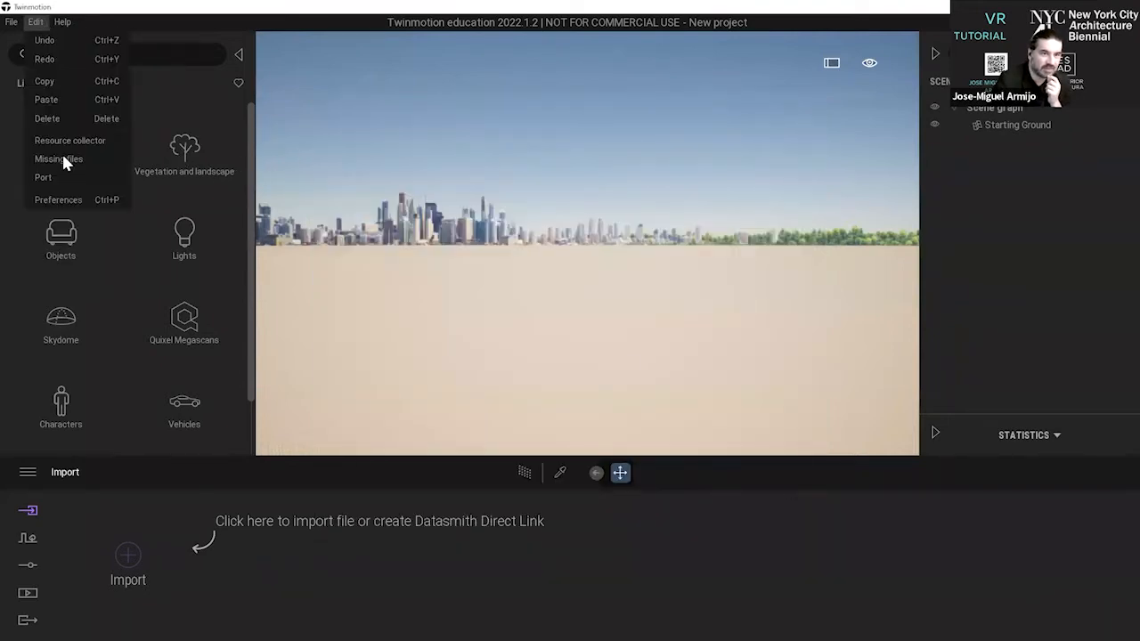
click(74, 196)
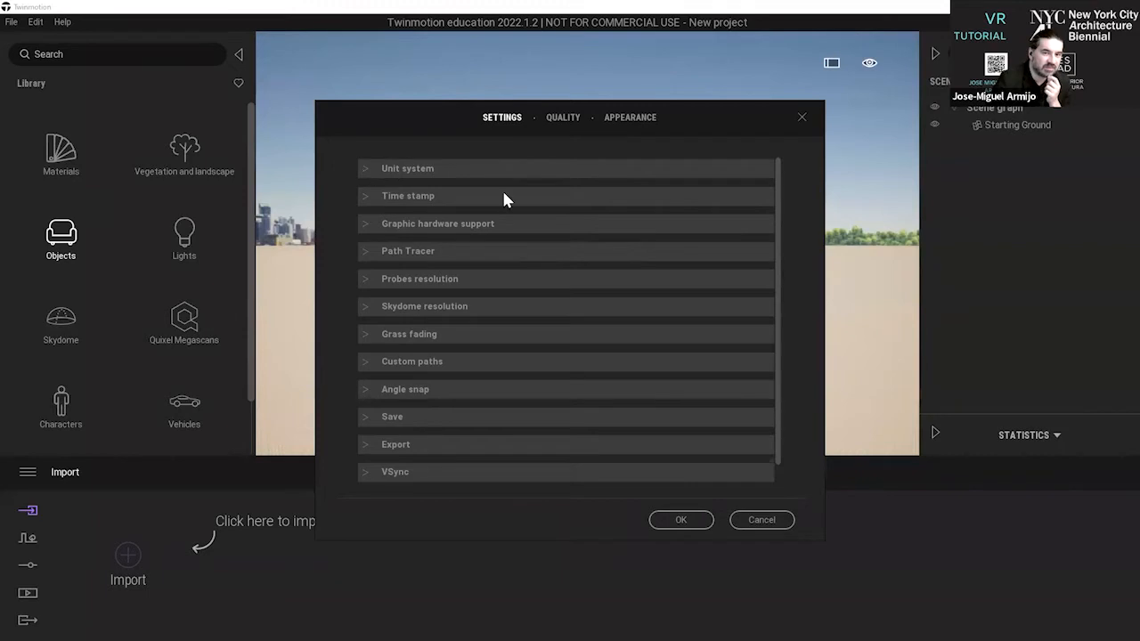
click(365, 169)
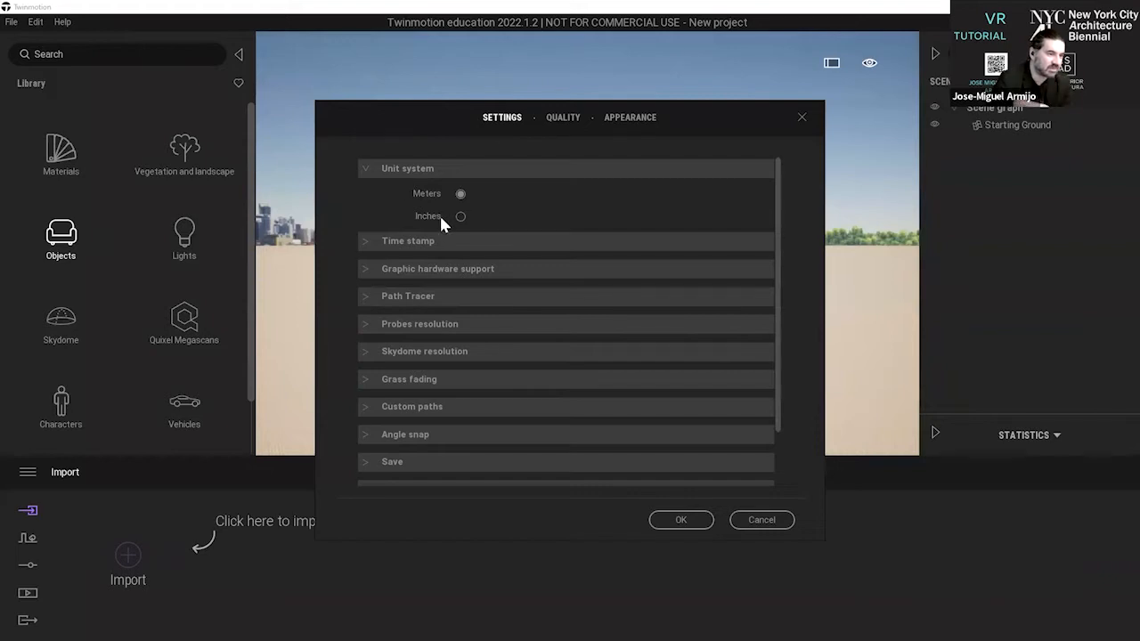
click(681, 519)
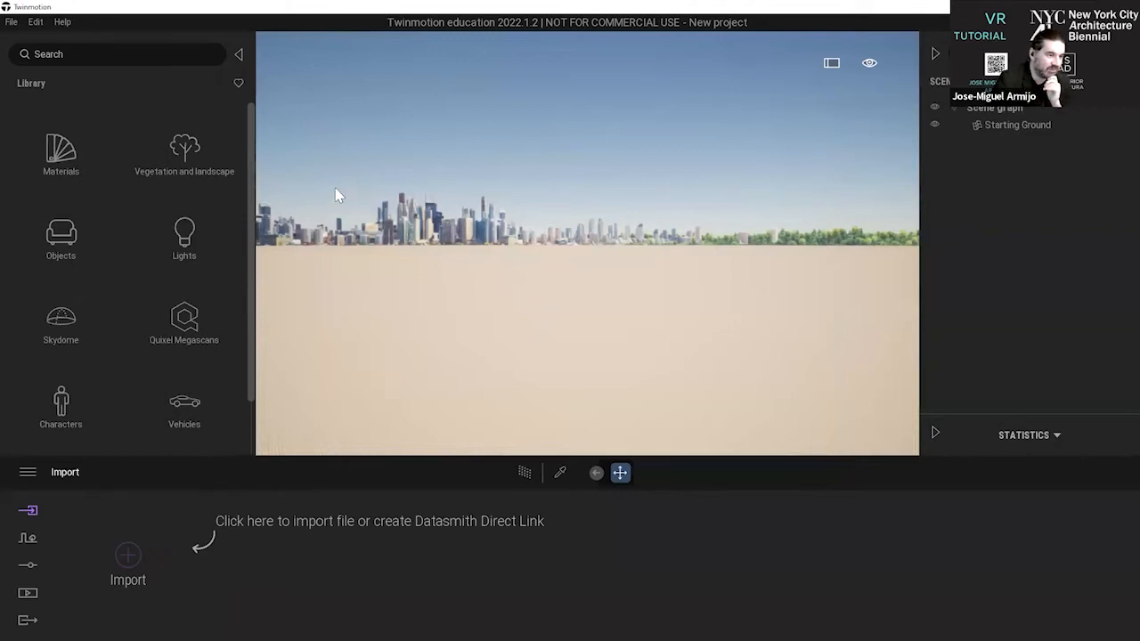
Import the Benedictinos Terrain SketchUp file as geometry, collapsed by material, with Z up and automatic unit conversion.
click(133, 554)
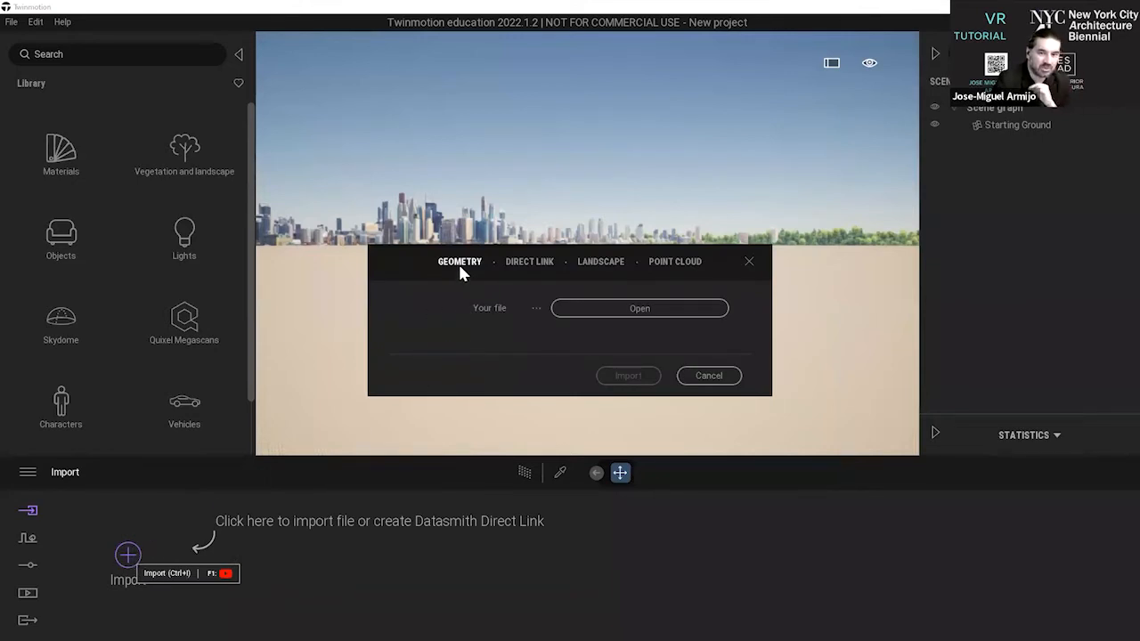
click(624, 311)
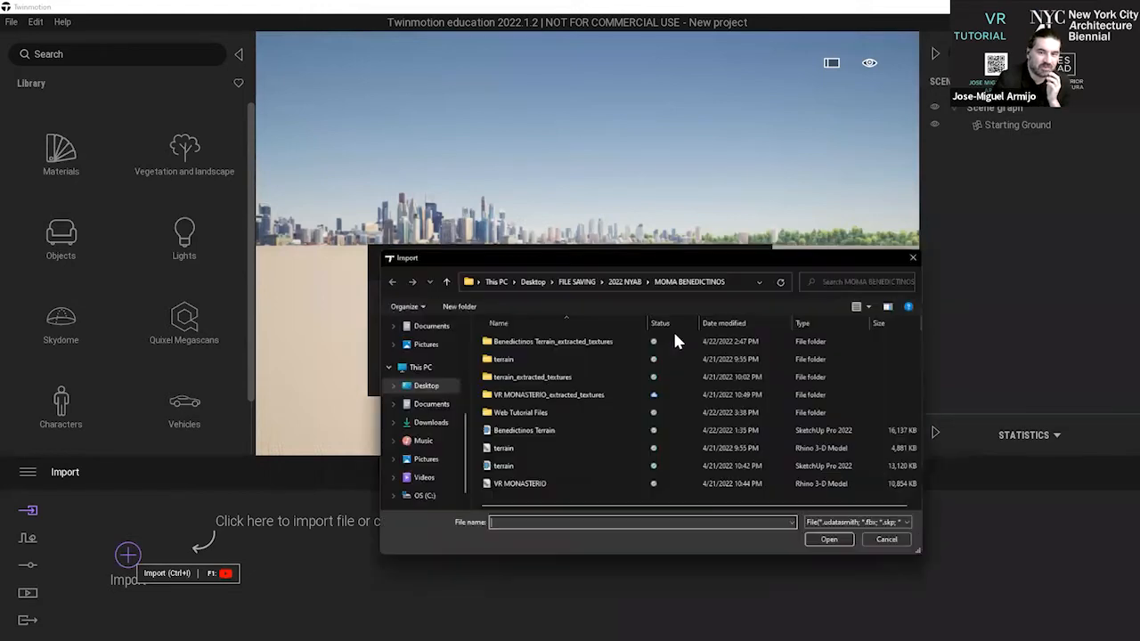
double_click(556, 431)
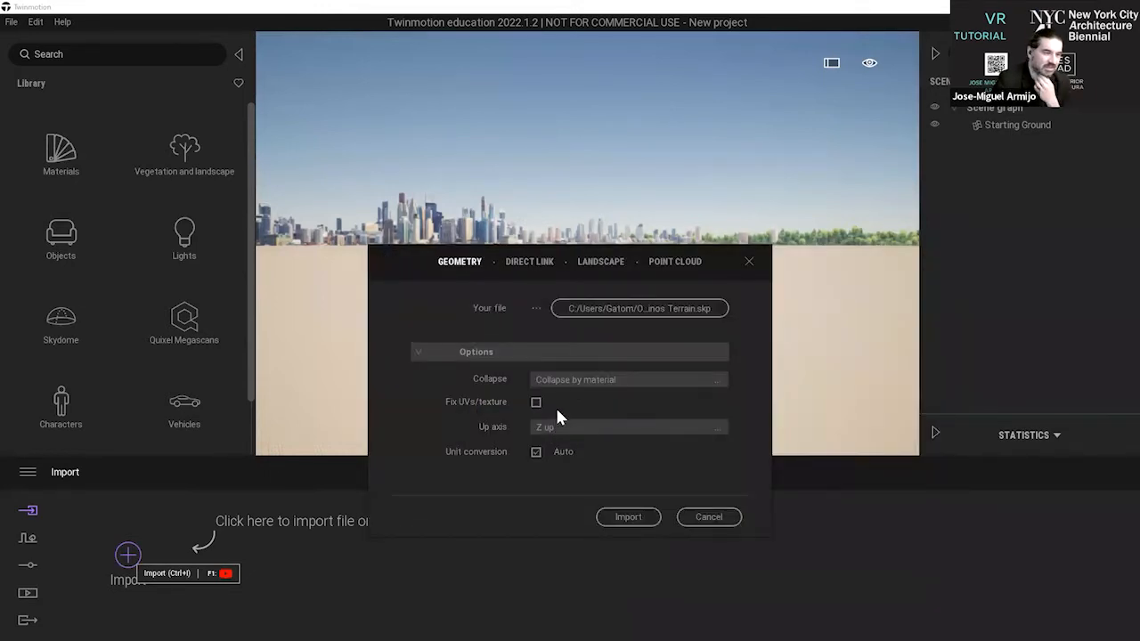
click(627, 518)
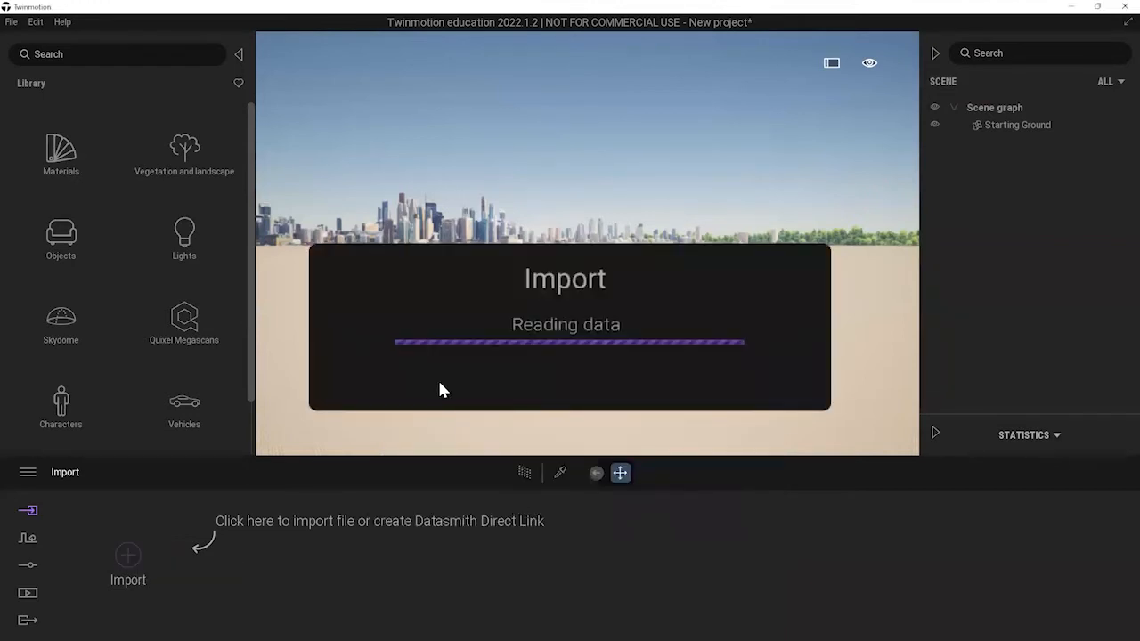
Collapse the asset library and scene graph, and look around the imported terrain from near ground level.
click(237, 55)
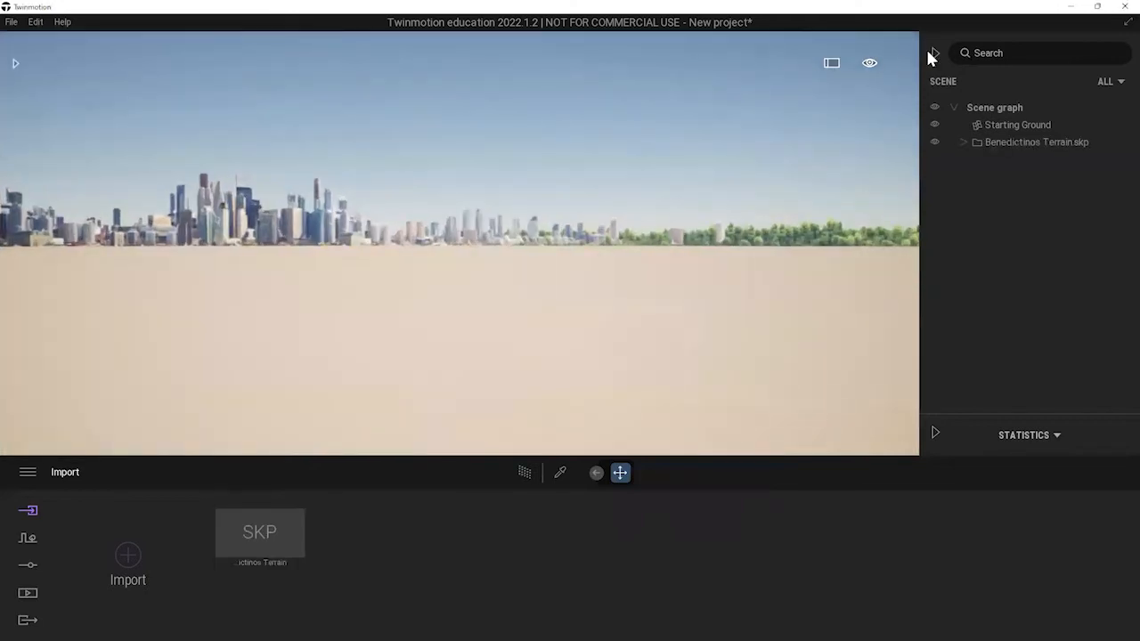
click(933, 53)
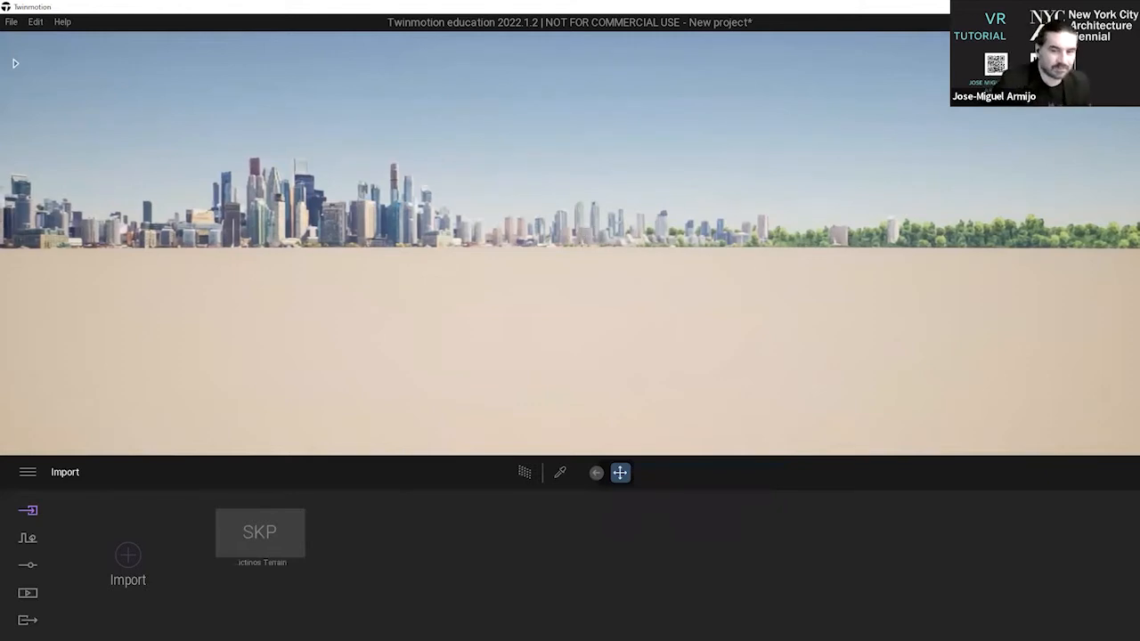
right_drag(664, 225, 750, 139)
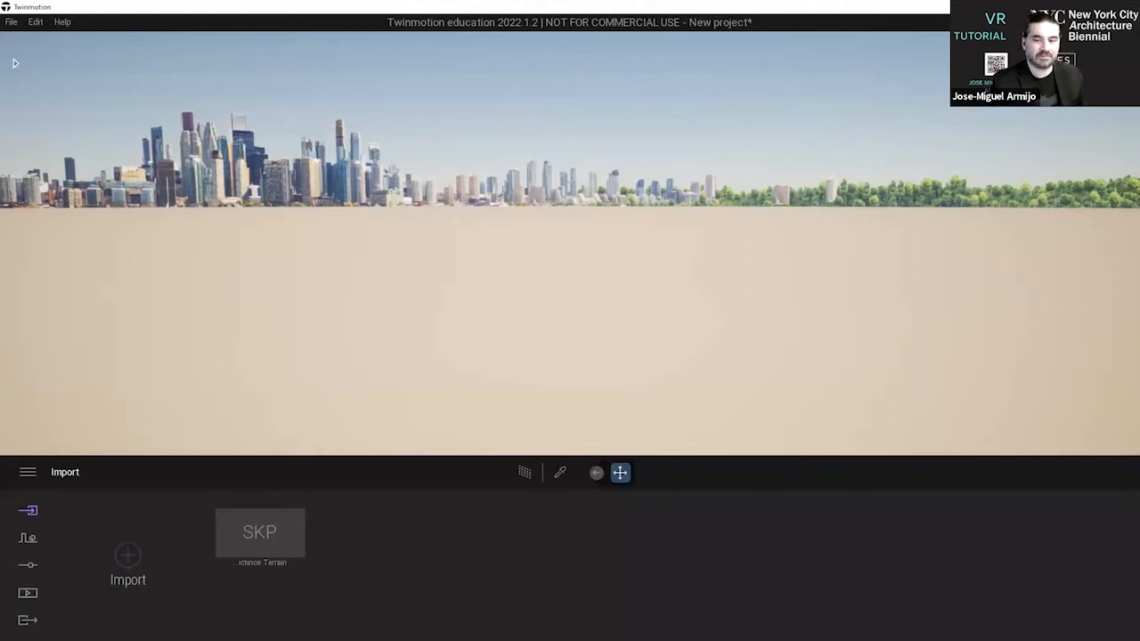
right_drag(570, 259, 475, 240)
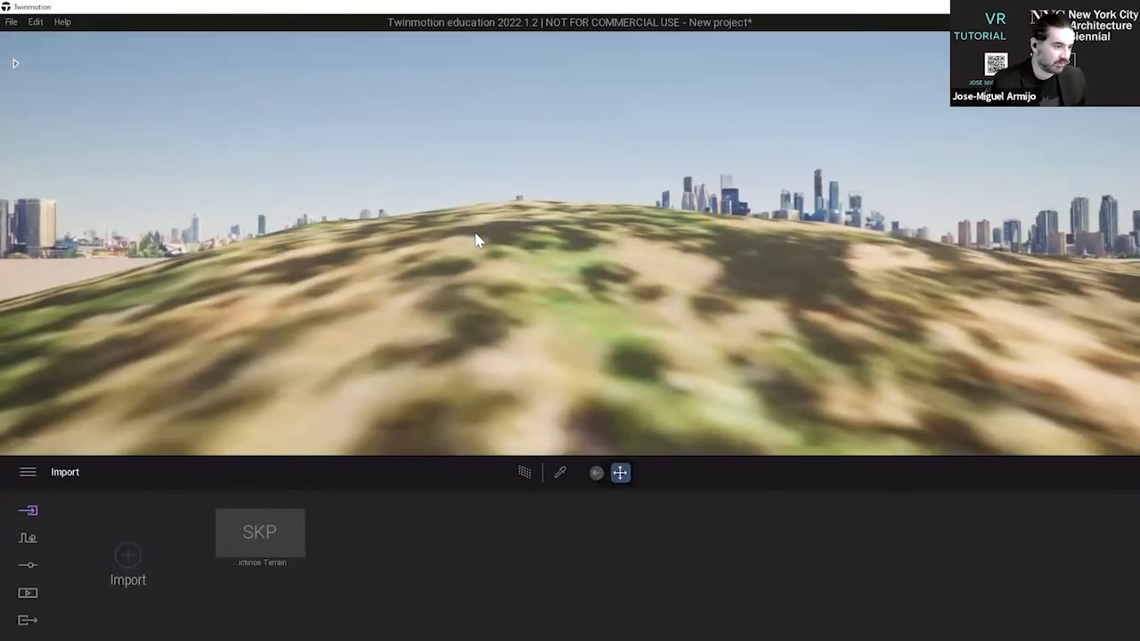
right_drag(401, 200, 436, 187)
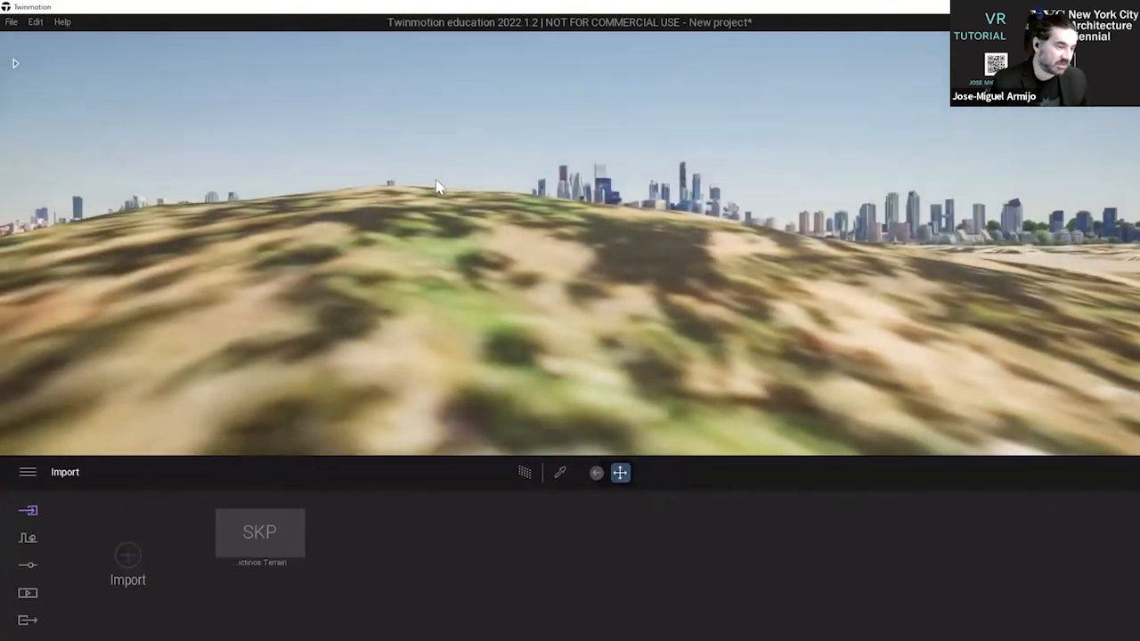
right_drag(317, 163, 525, 166)
right_drag(236, 165, 67, 166)
mouse_move(677, 167)
right_down()
mouse_move(741, 169)
mouse_move(671, 180)
right_up()
right_drag(392, 160, 1087, 115)
right_click(1078, 120)
click(683, 131)
right_drag(752, 89, 753, 90)
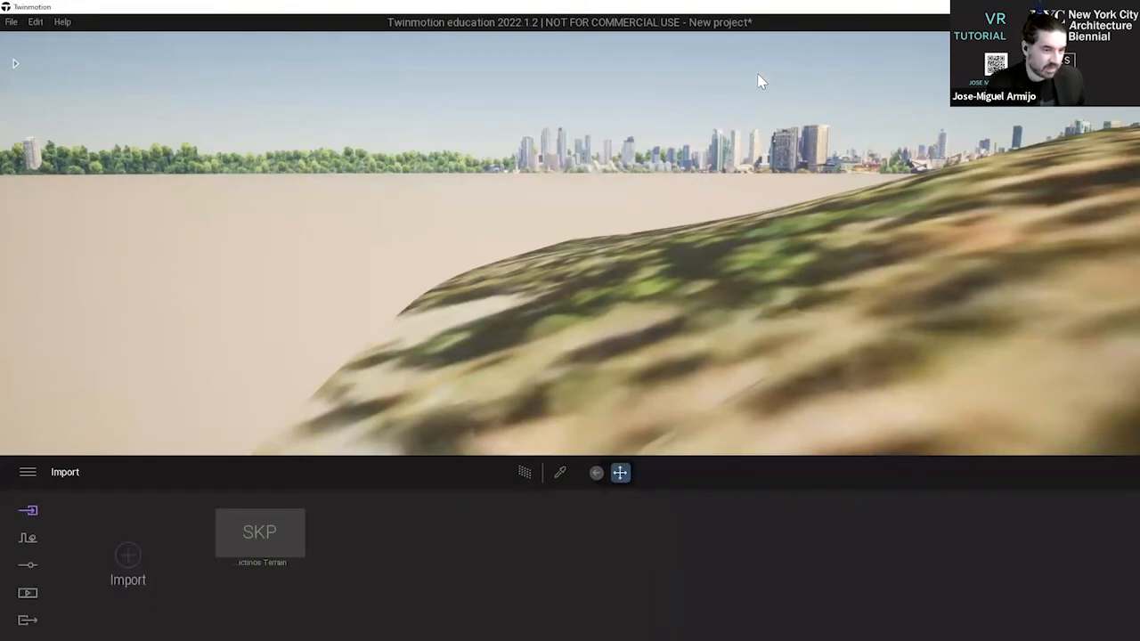
Travel sideways and forward across the terrain to examine the hillside and the building areas up close.
key(s)
key(d)
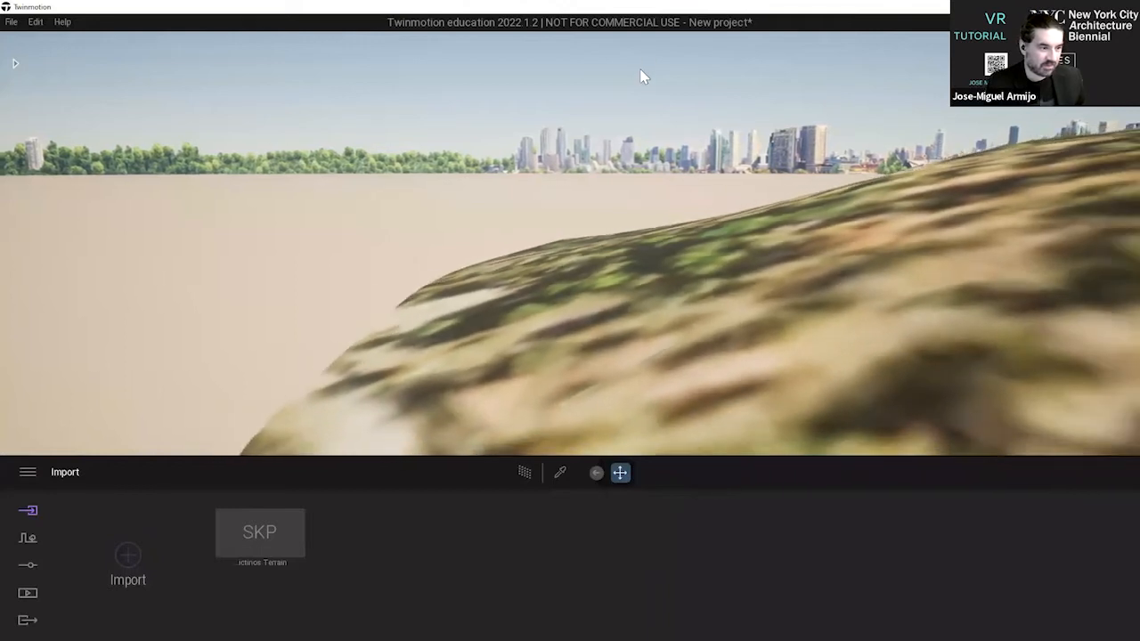
right_drag(506, 89, 644, 116)
key(d)
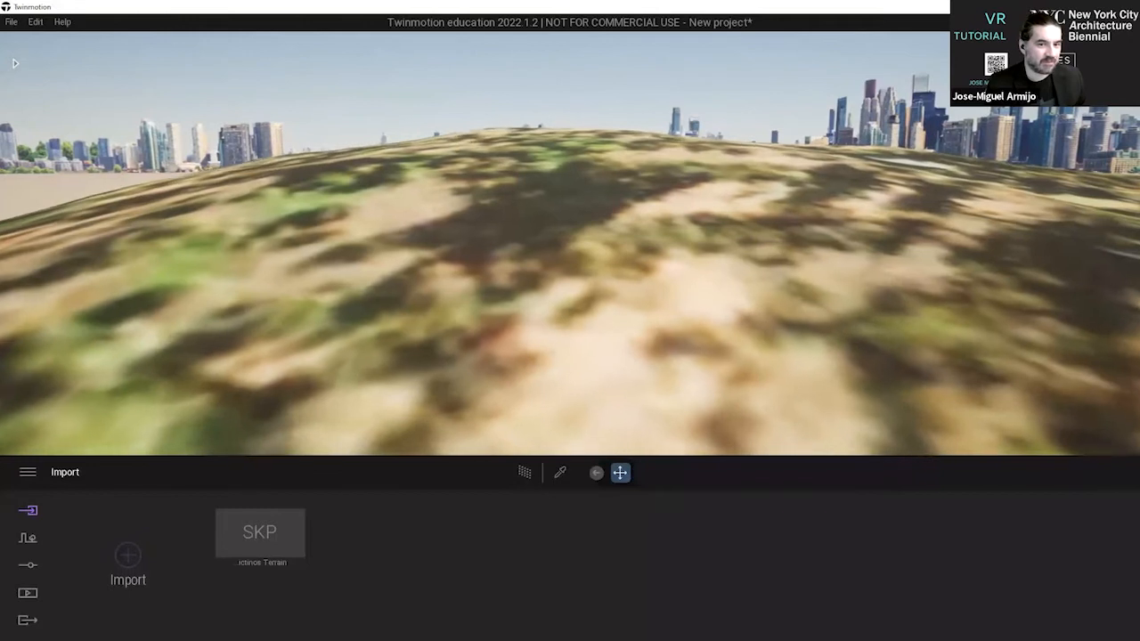
right_drag(569, 121, 503, 183)
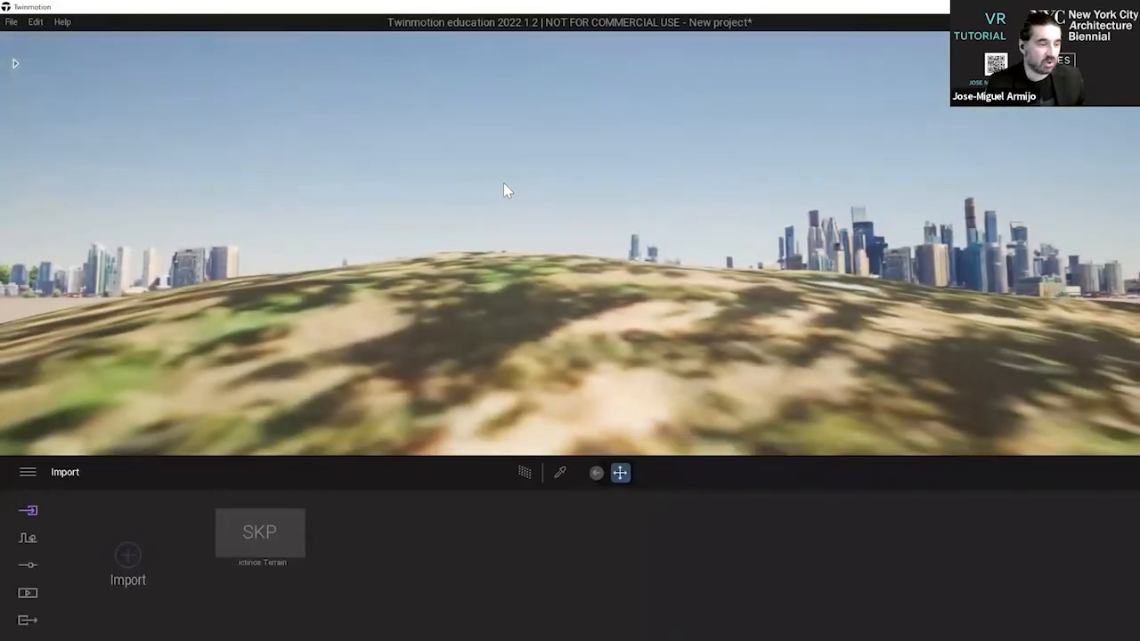
key(d)
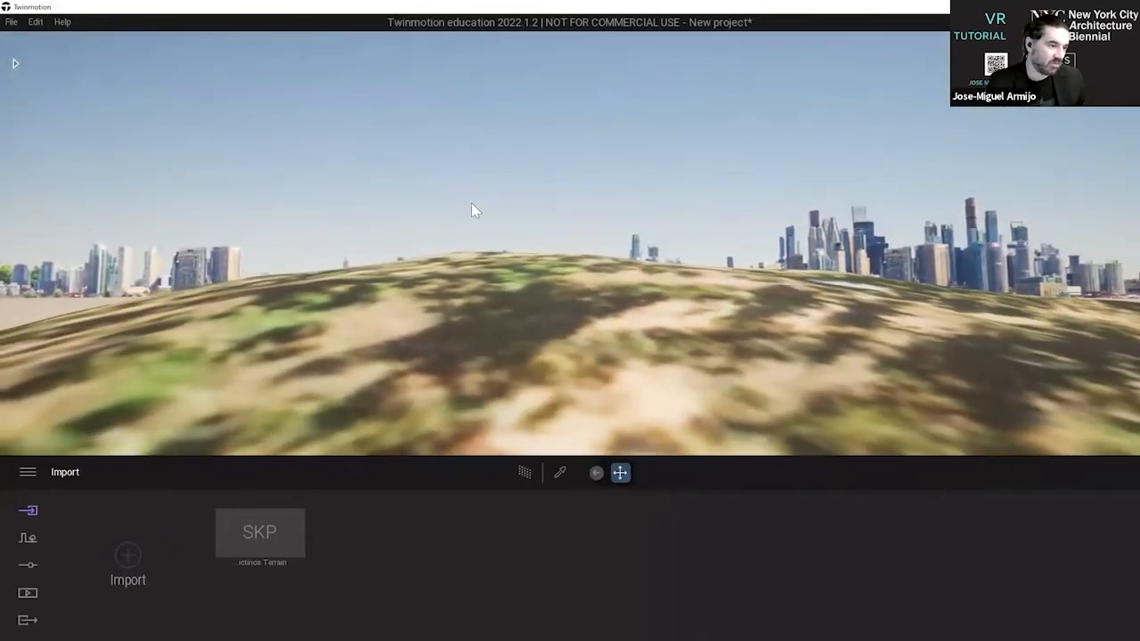
right_drag(376, 205, 391, 203)
key(a)
key(d)
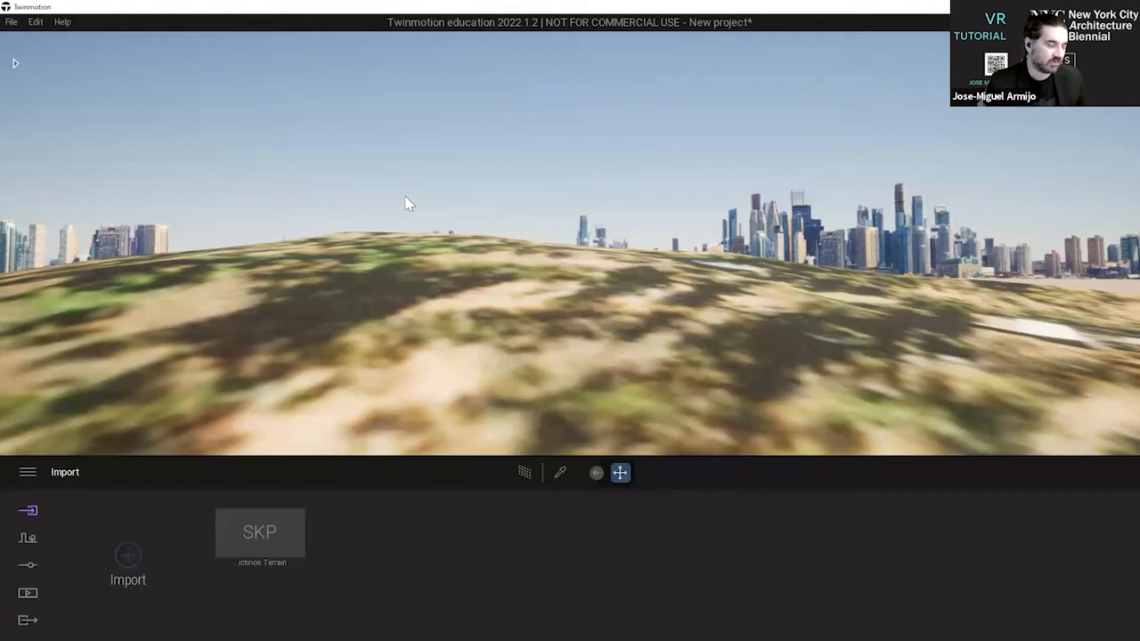
key(d)
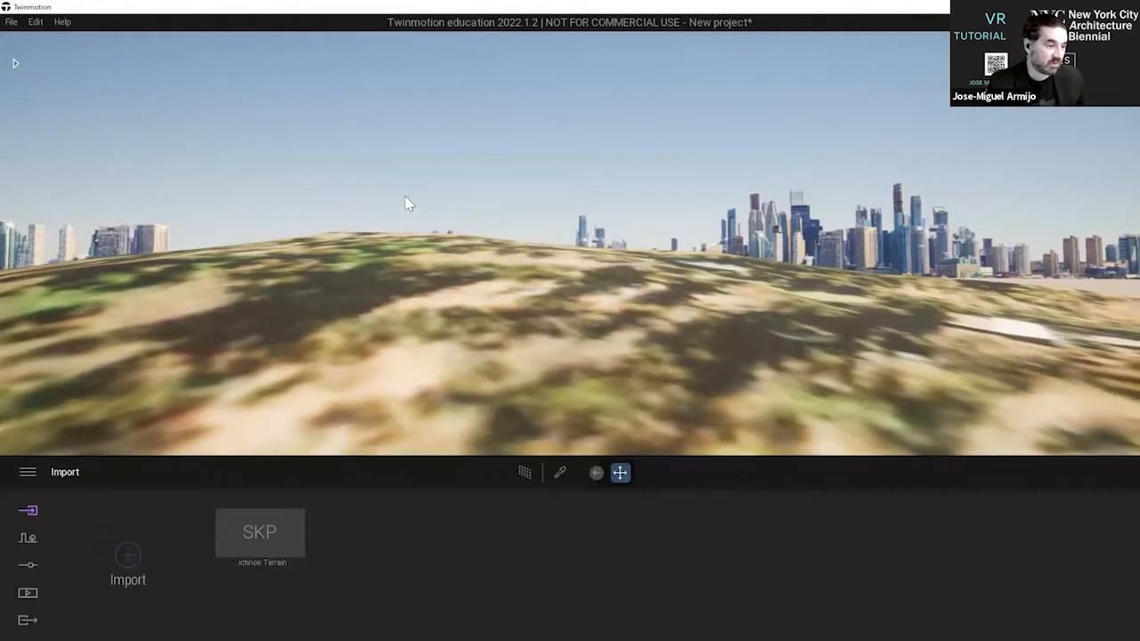
key(d)
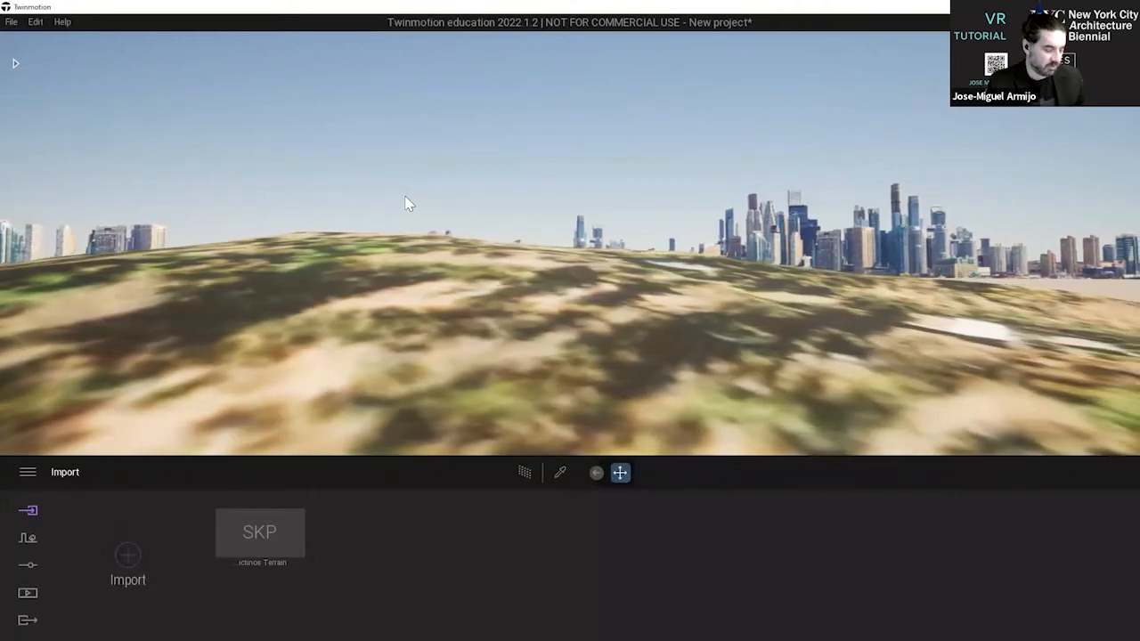
key(d)
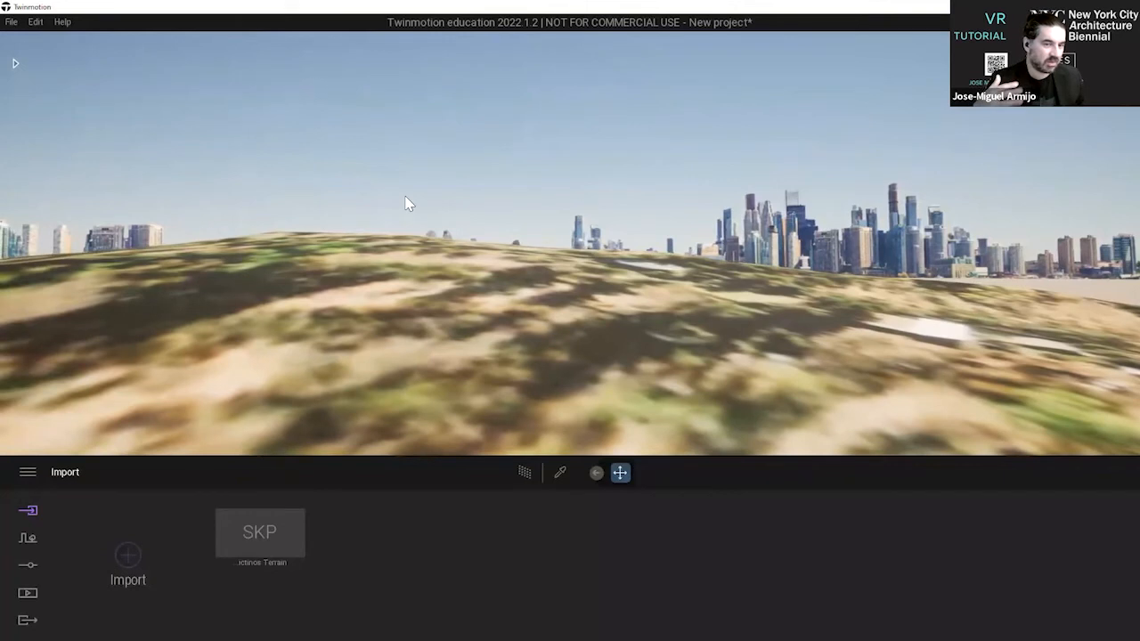
key(d)
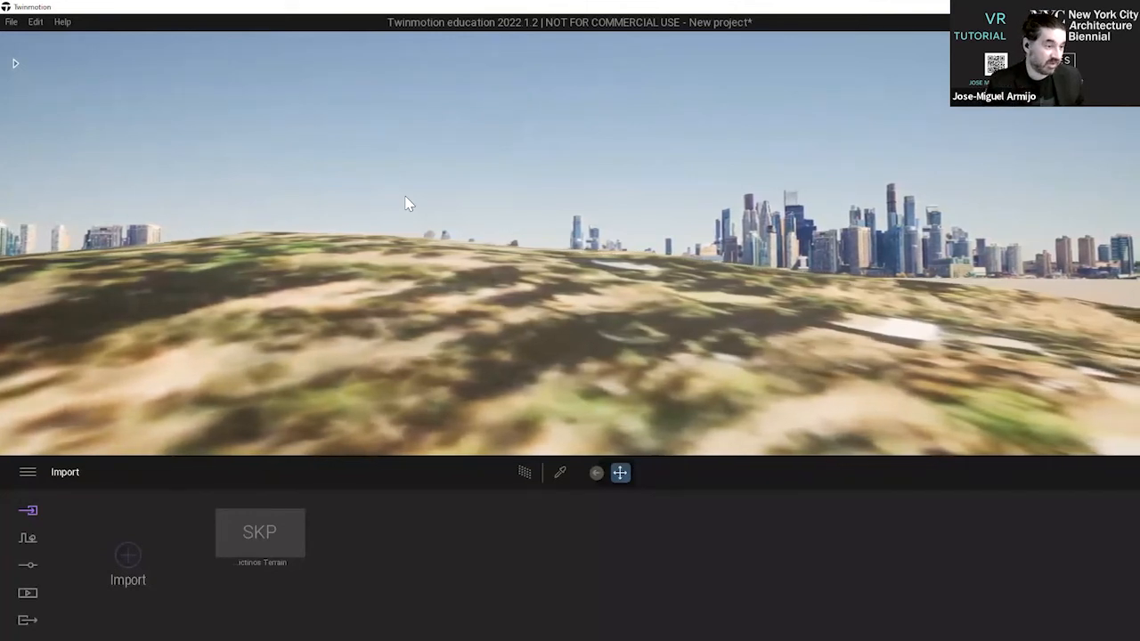
key(d)
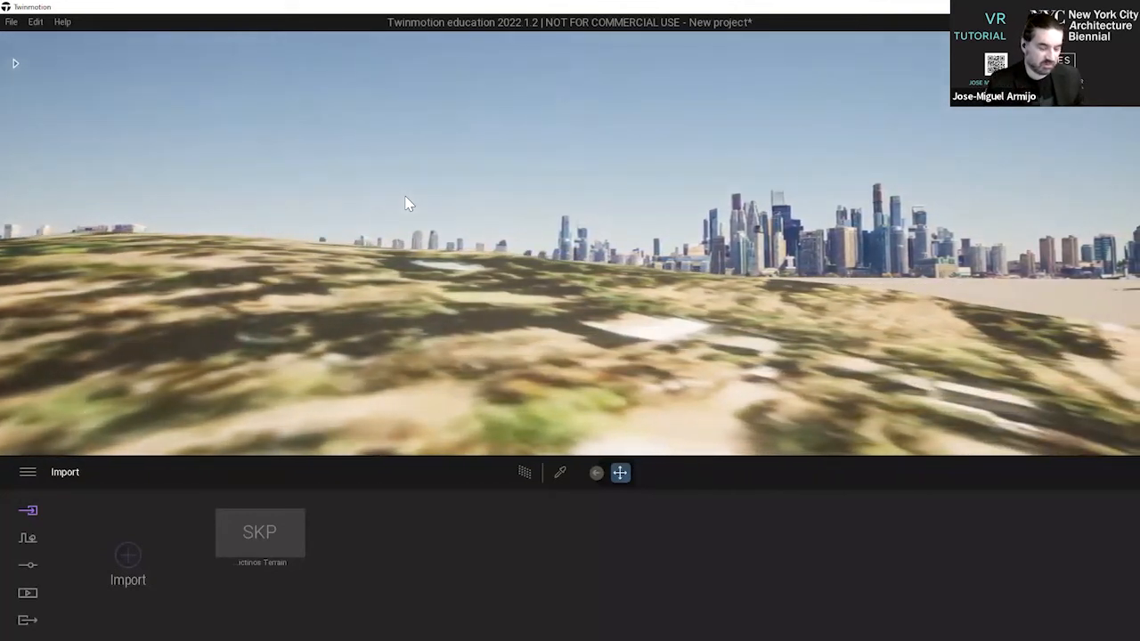
key(d)
right_drag(405, 197, 702, 182)
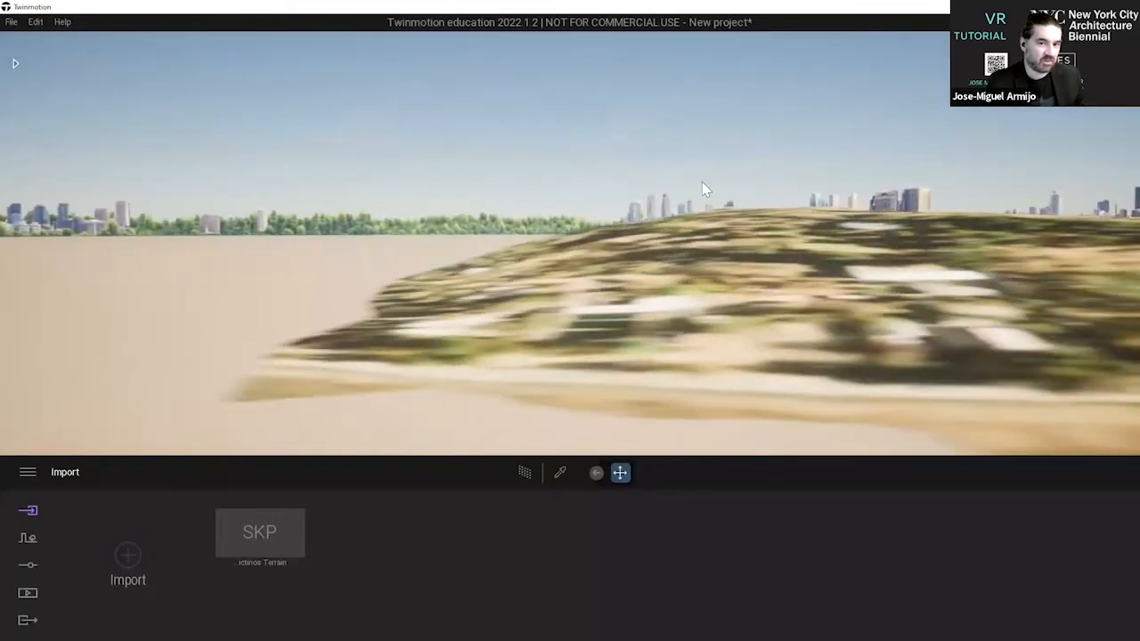
key(d)
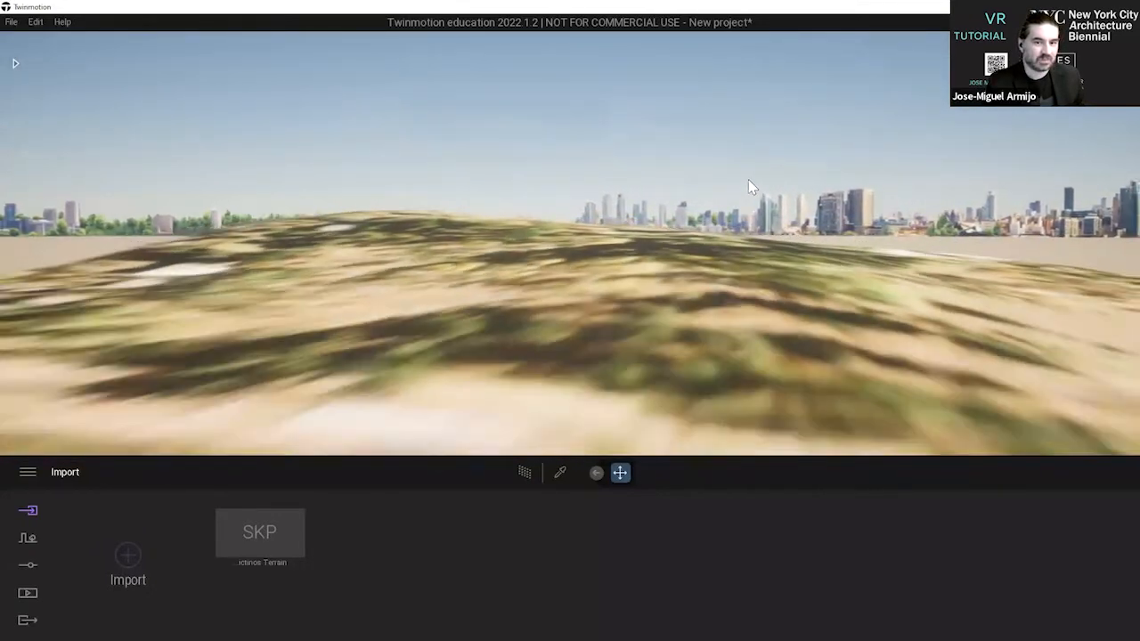
key(d)
key(w)
key(a)
key(d)
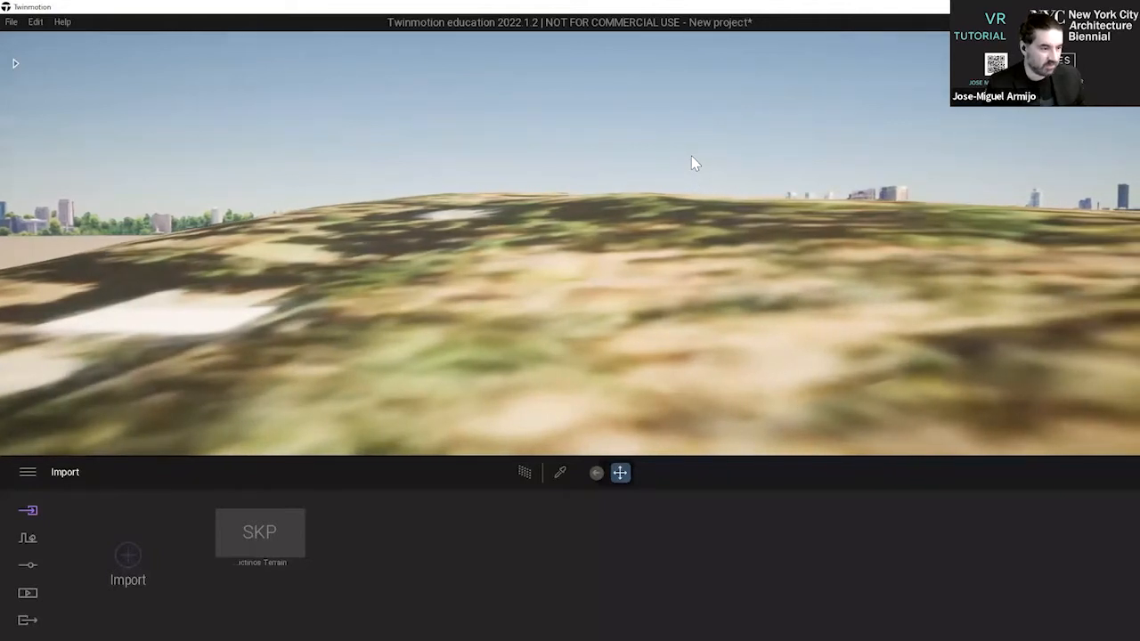
Raise and lower the viewpoint to see the terrain from above and from beneath the ground.
key(e)
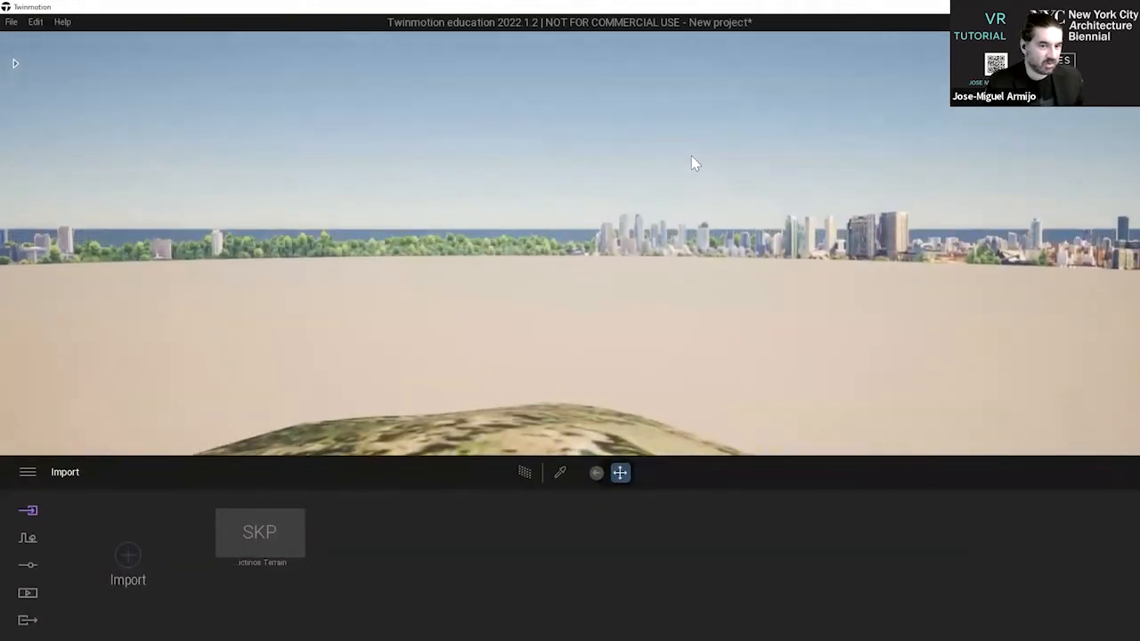
key(q)
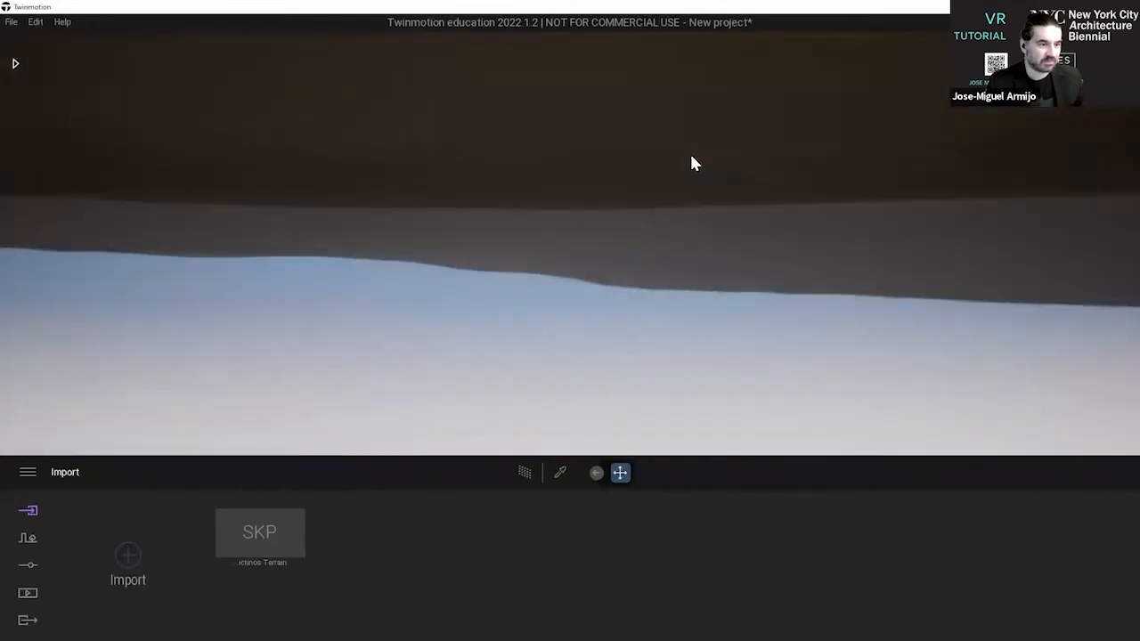
key(e)
key(q)
key(e)
key(e)
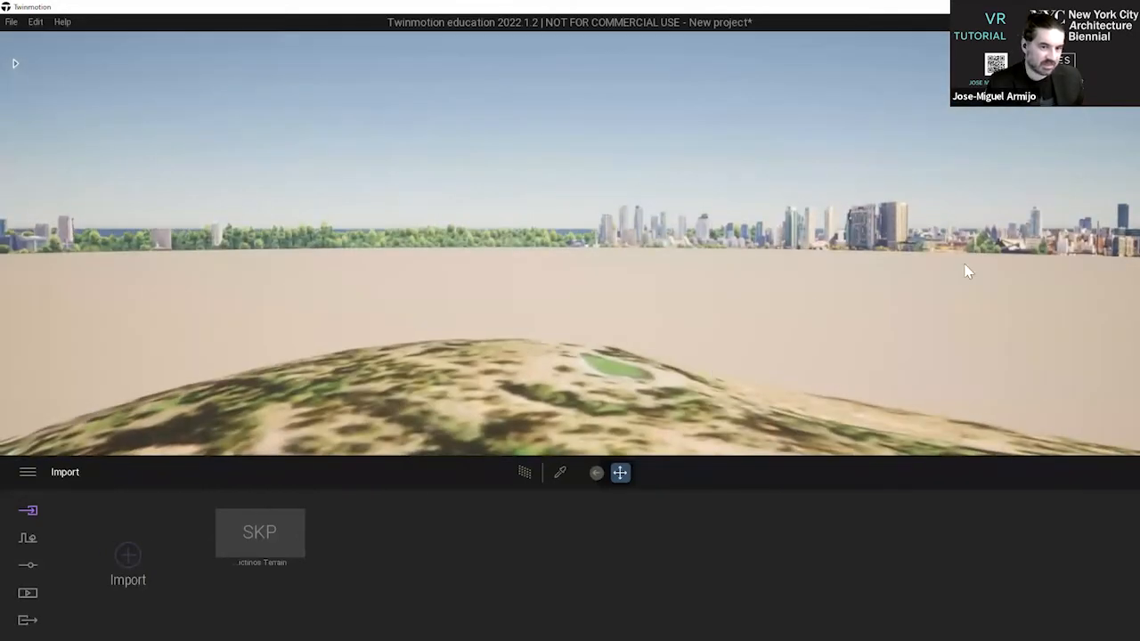
Survey the whole terrain and its edges against the starting ground from above, and expand the scene graph again.
right_drag(424, 142, 370, 136)
key(s)
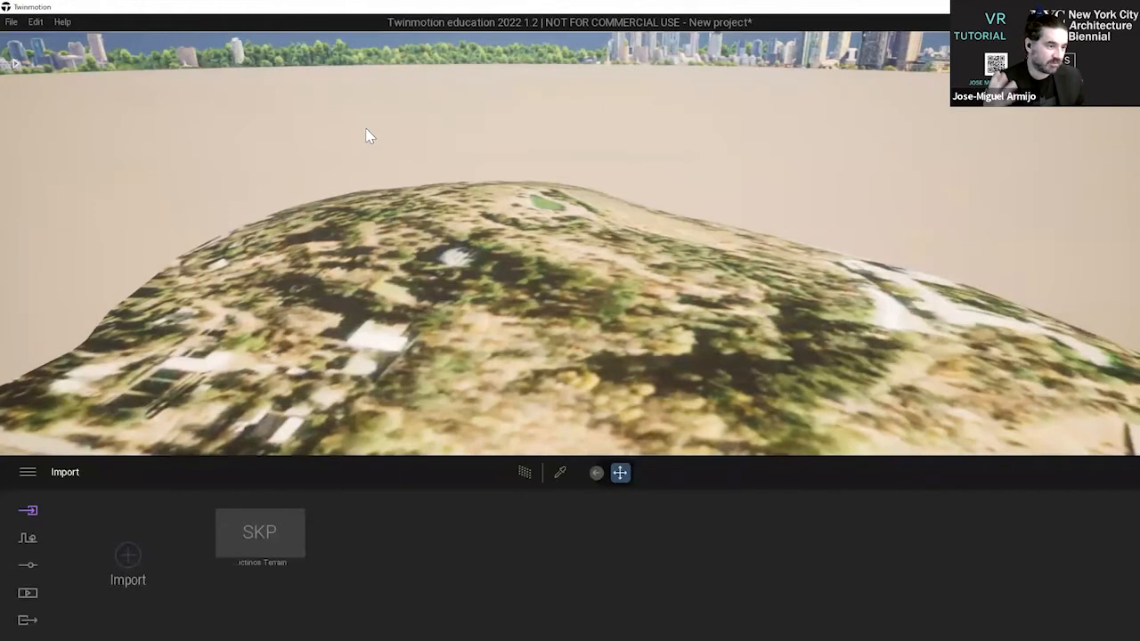
key(d)
key(a)
right_drag(332, 145, 358, 171)
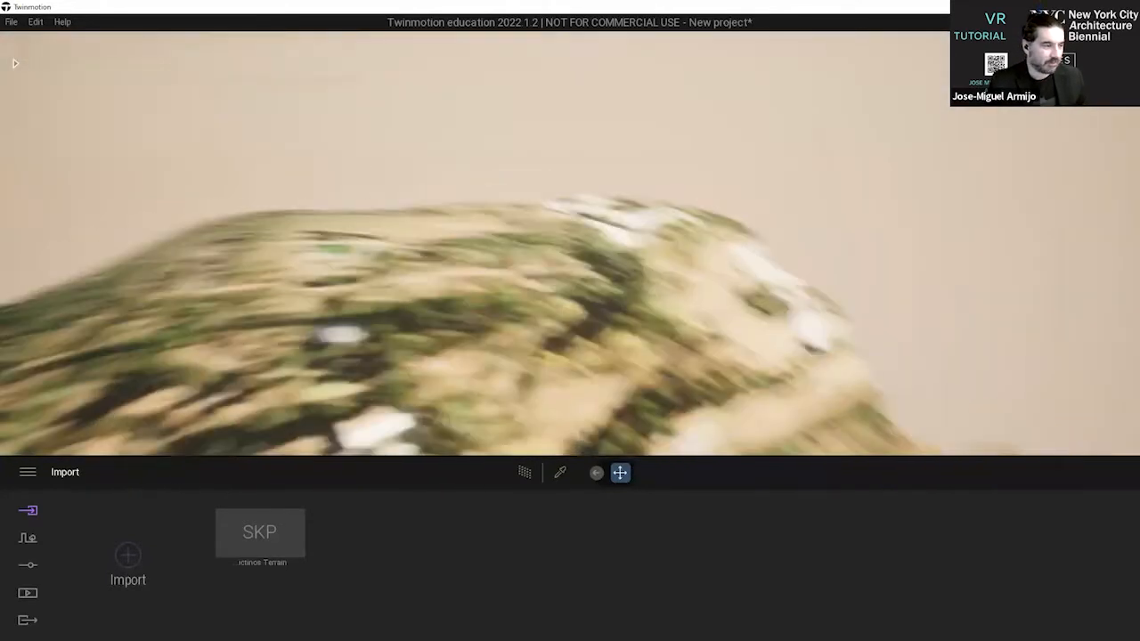
key(d)
key(a)
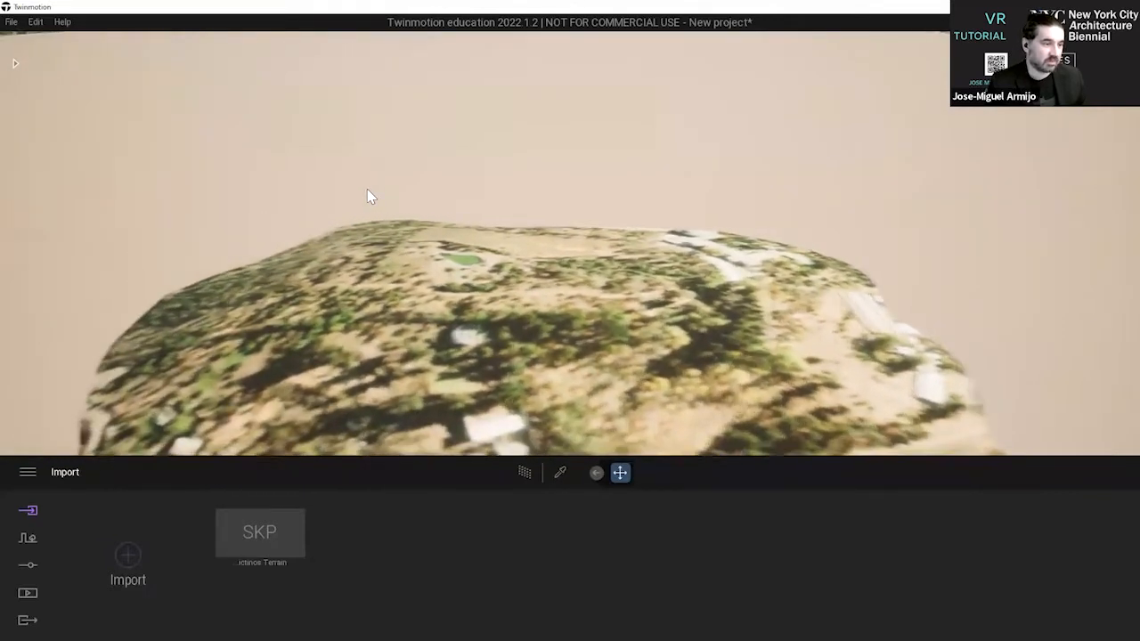
key(d)
mouse_move(366, 189)
right_down()
mouse_move(362, 229)
mouse_move(373, 209)
right_up()
key(d)
key(a)
key(w)
key(s)
right_drag(449, 214, 439, 281)
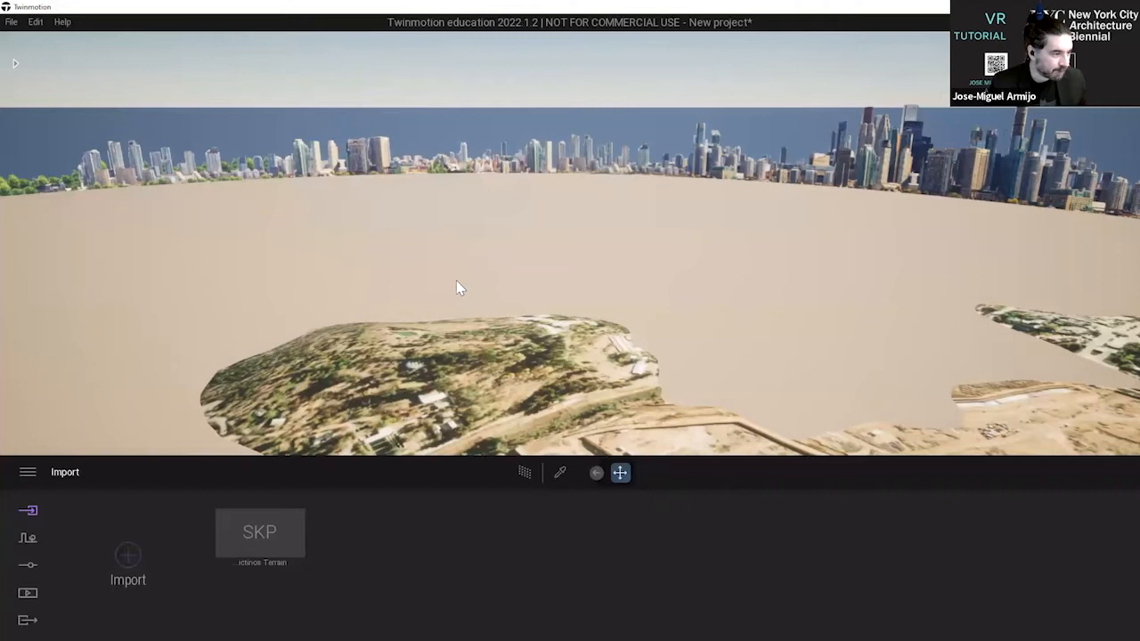
drag(449, 280, 623, 267)
click(1123, 63)
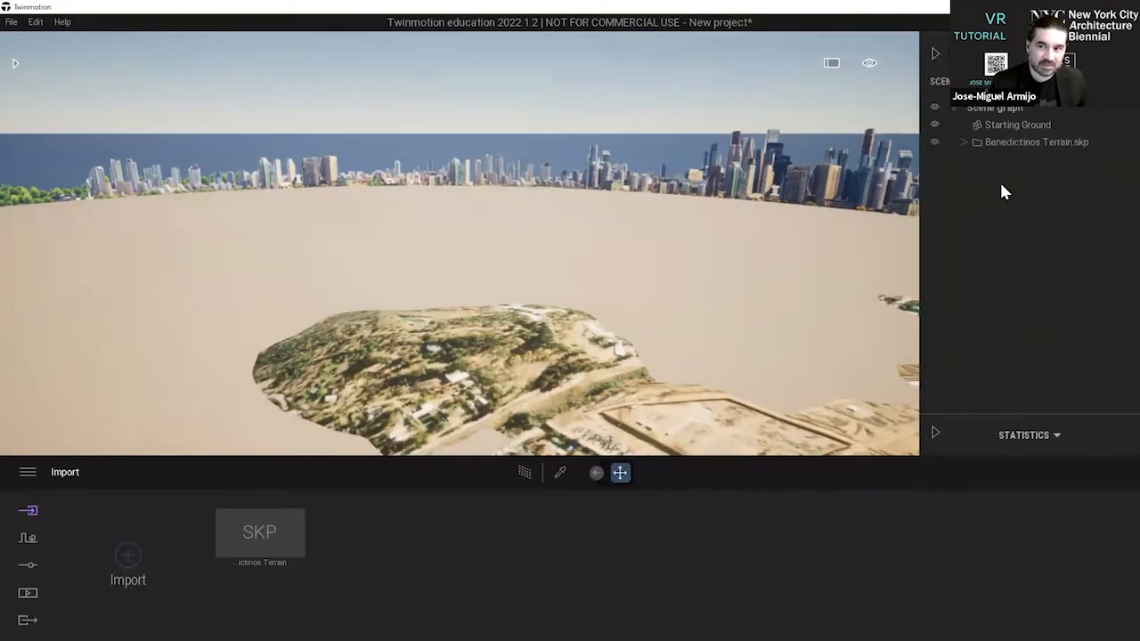
Toggle the visibility of Benedictinos Terrain.skp off and back on, and collapse and re-expand the scene graph.
click(934, 141)
click(934, 141)
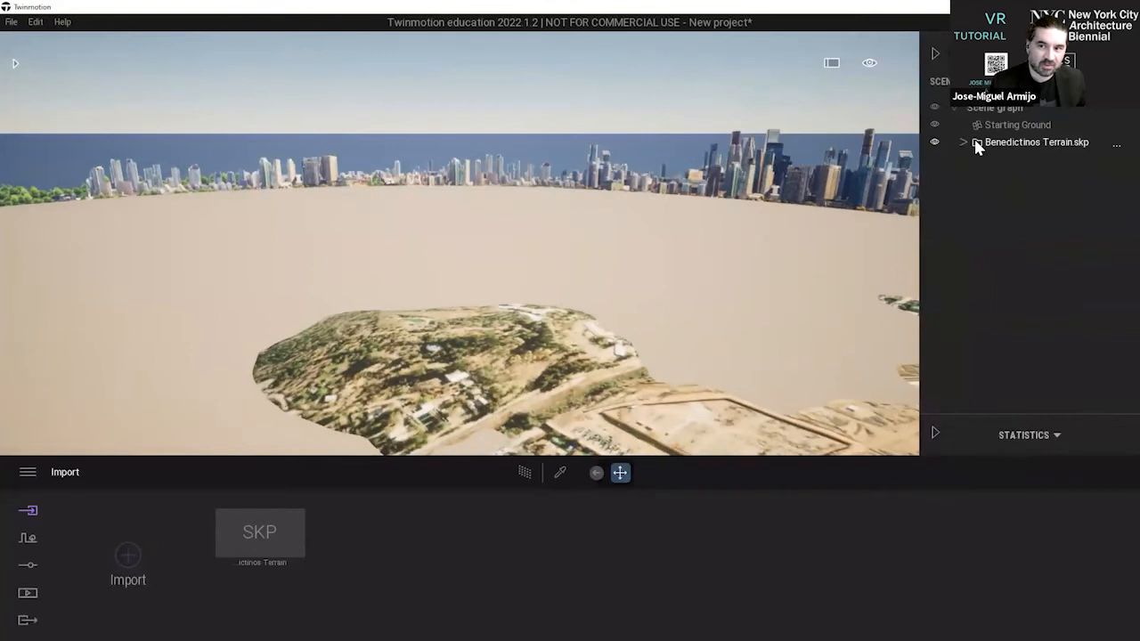
click(955, 109)
click(962, 115)
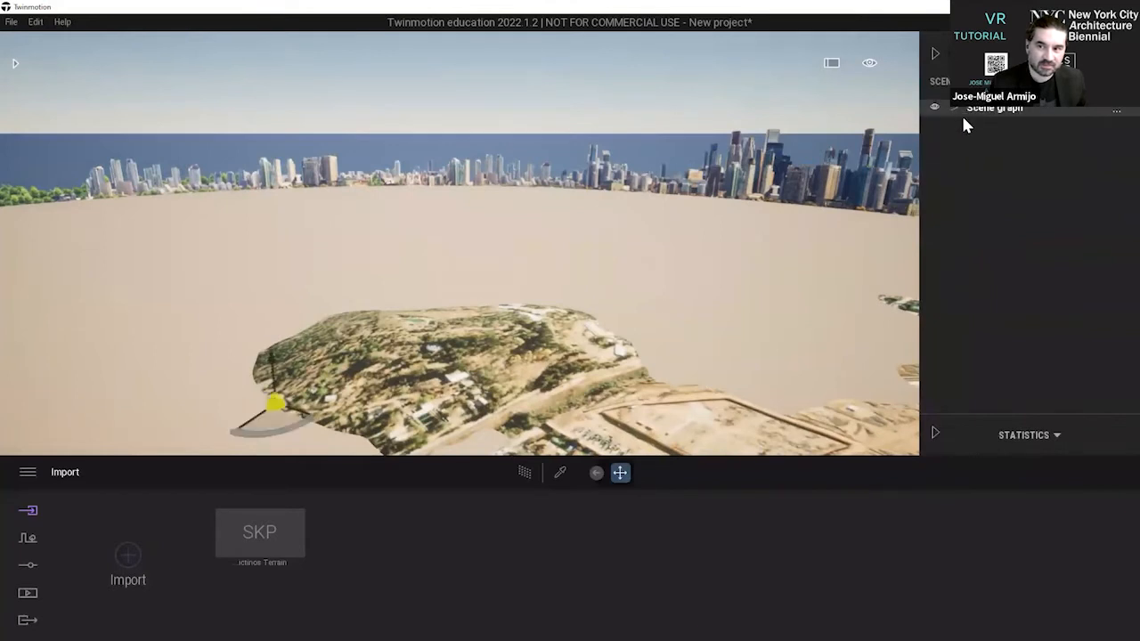
click(953, 109)
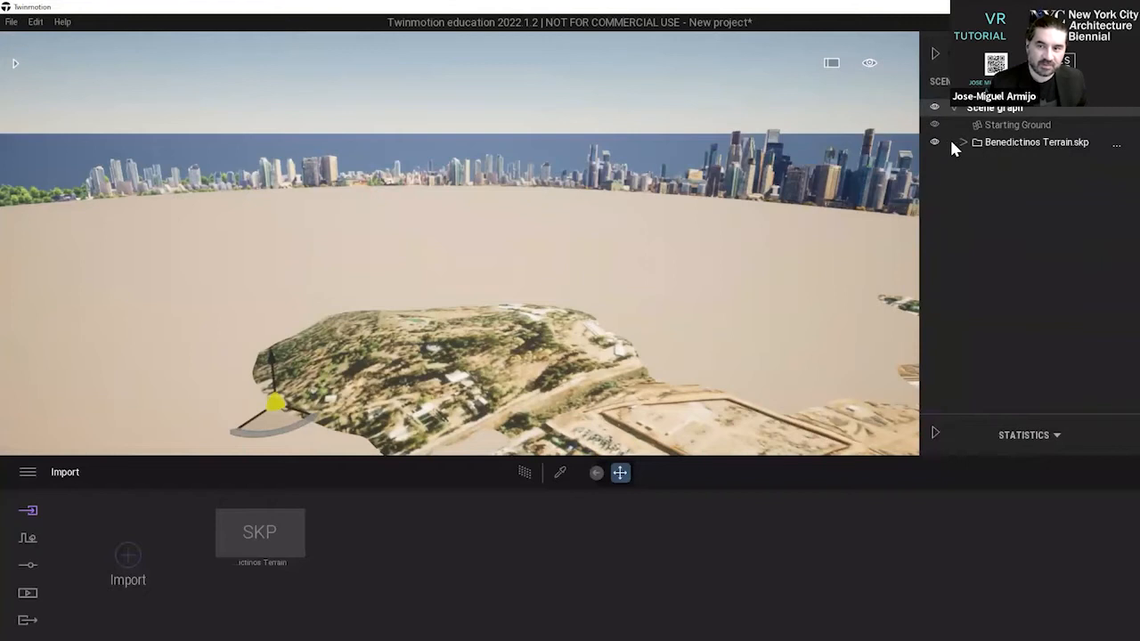
click(934, 142)
click(934, 144)
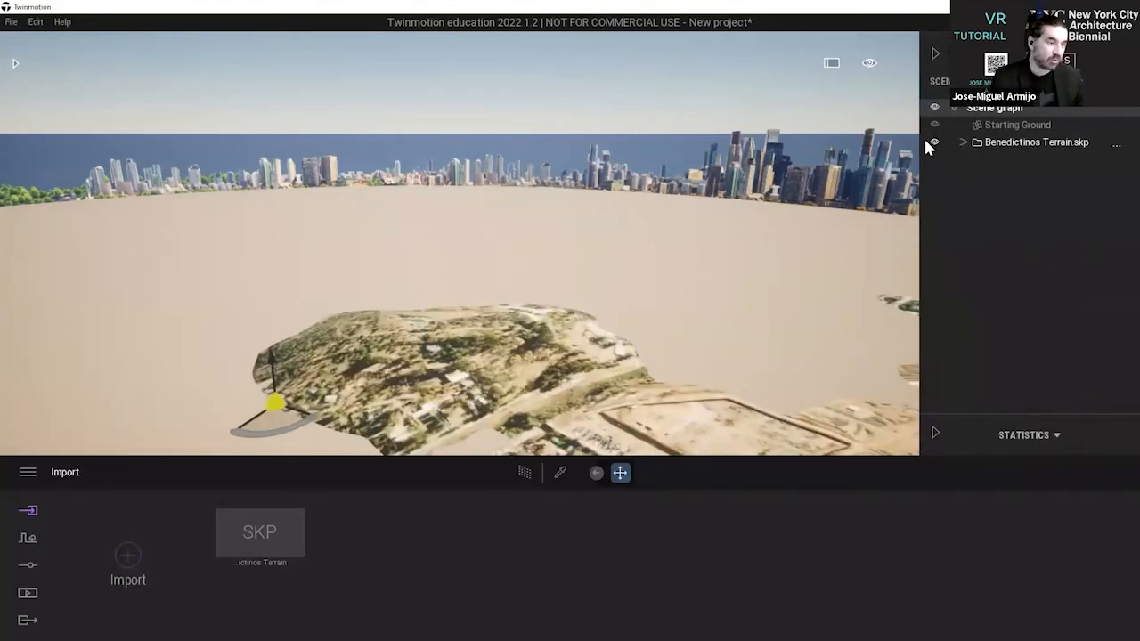
Expand the terrain's object list, hide and reshow Location Snapshot#11, hide Location Snapshot#4, then collapse the list and clear the selection.
click(962, 142)
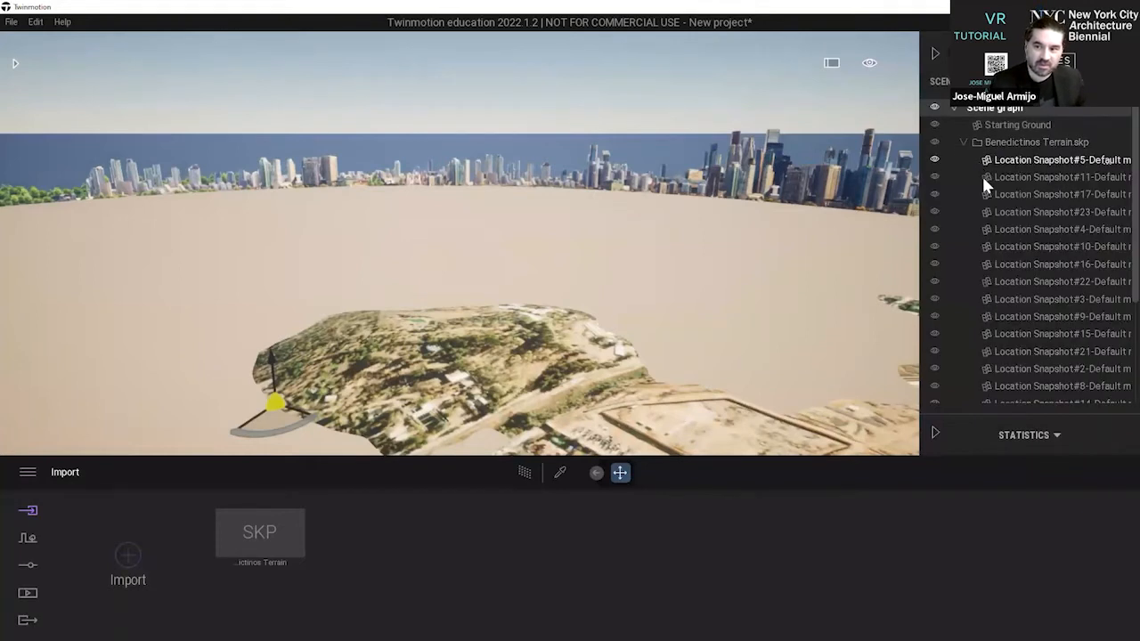
scroll(984, 178, down, 3)
scroll(1006, 198, up, 3)
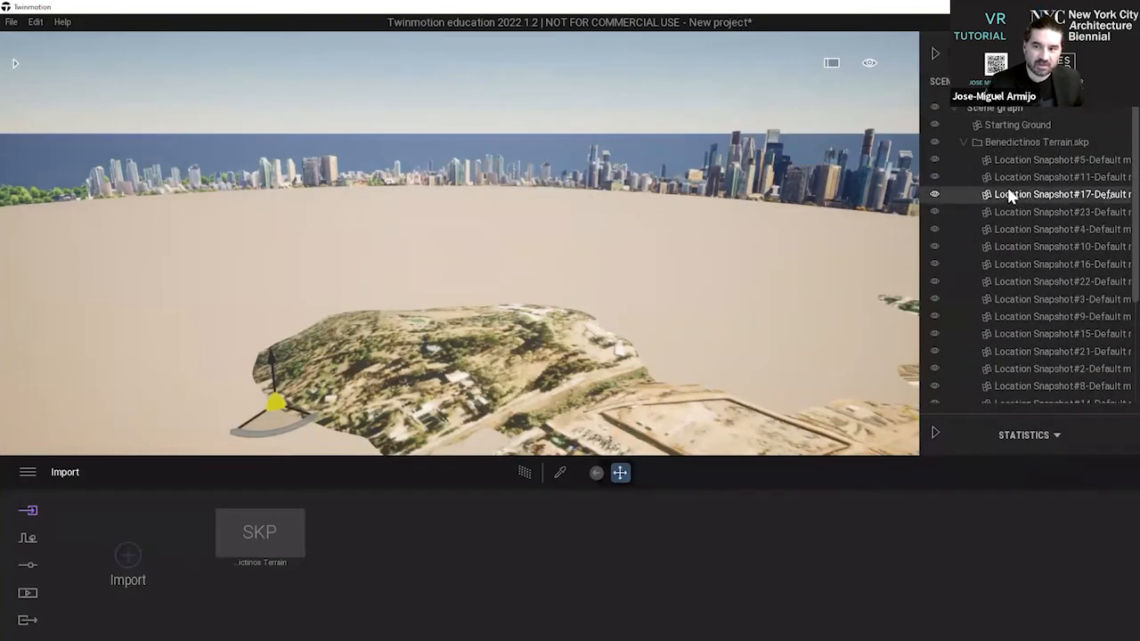
click(932, 177)
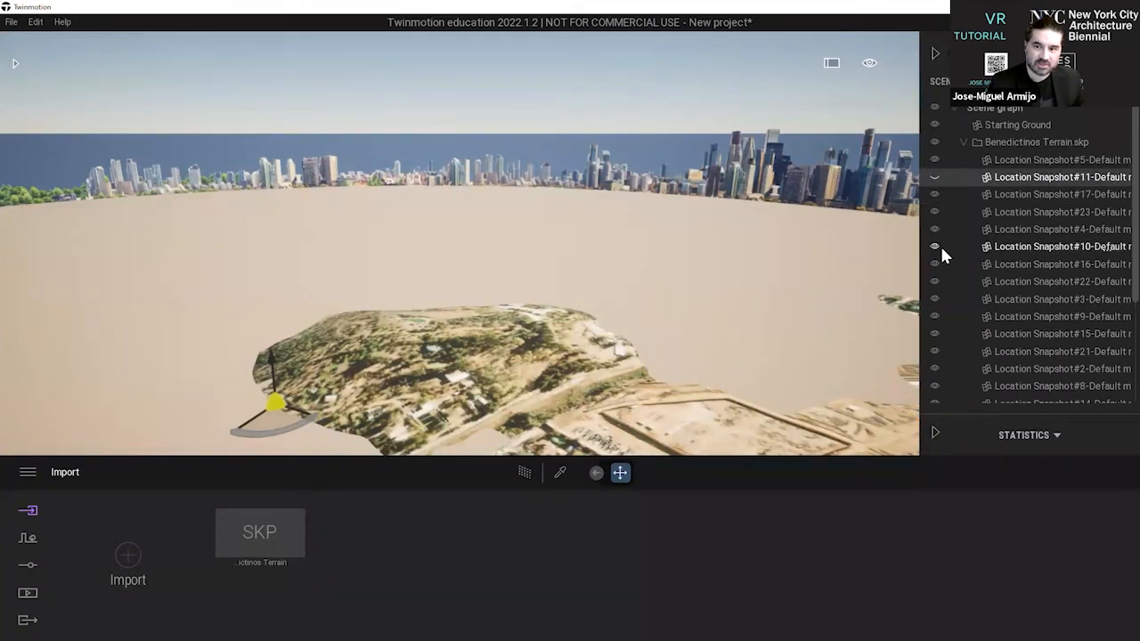
click(934, 177)
click(934, 228)
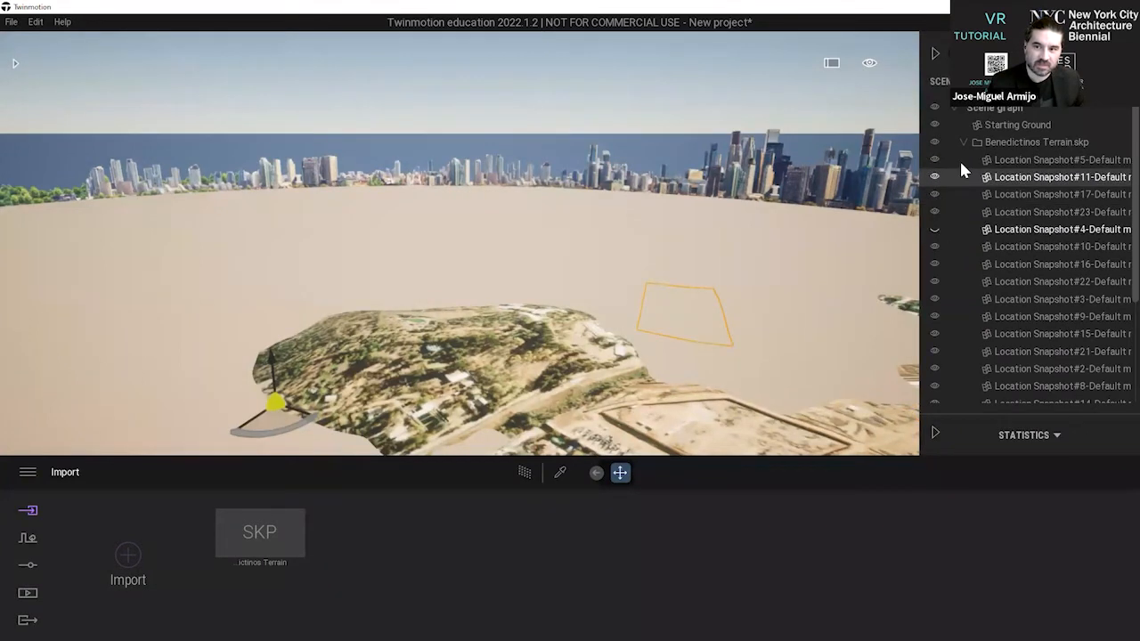
click(963, 142)
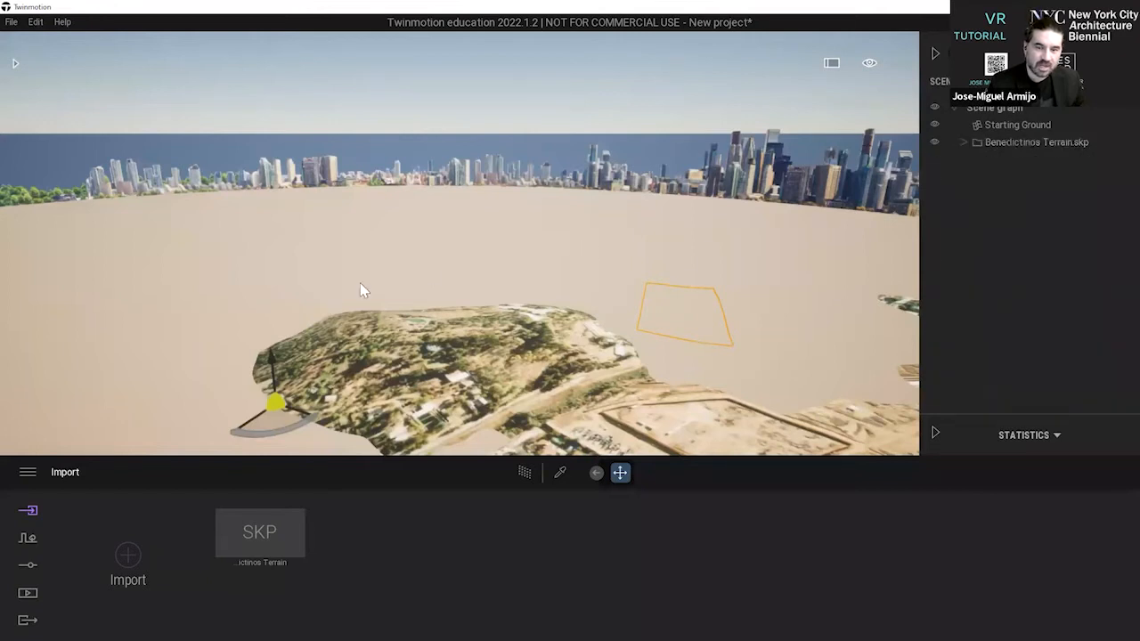
click(425, 102)
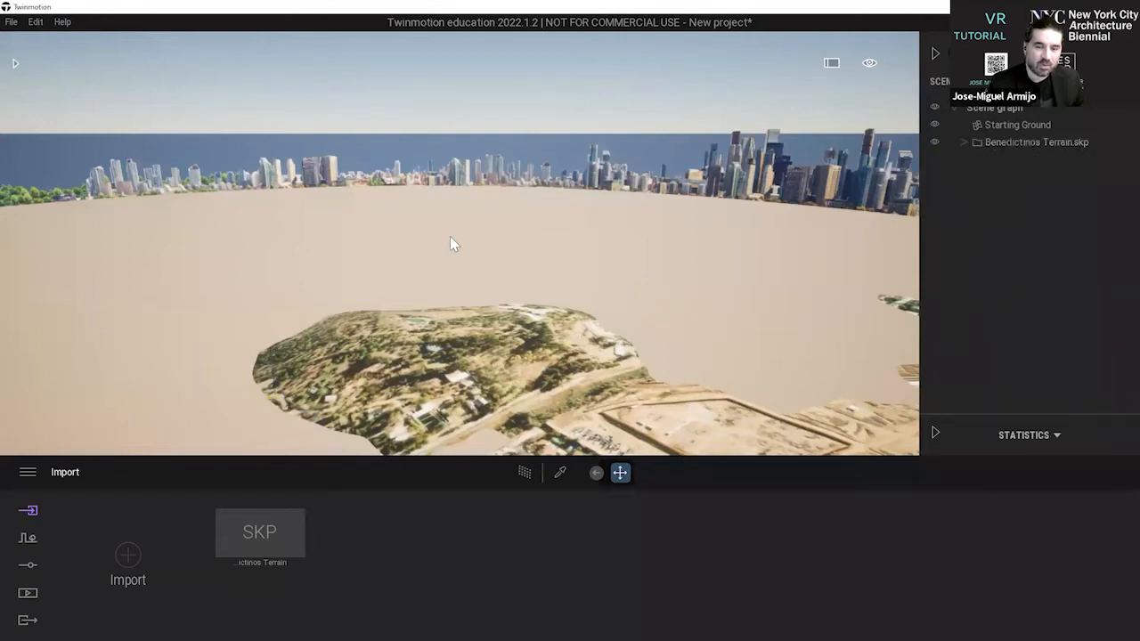
Select the starting ground in the scene, clear the selection, and select the ground again.
click(449, 232)
click(447, 105)
click(423, 250)
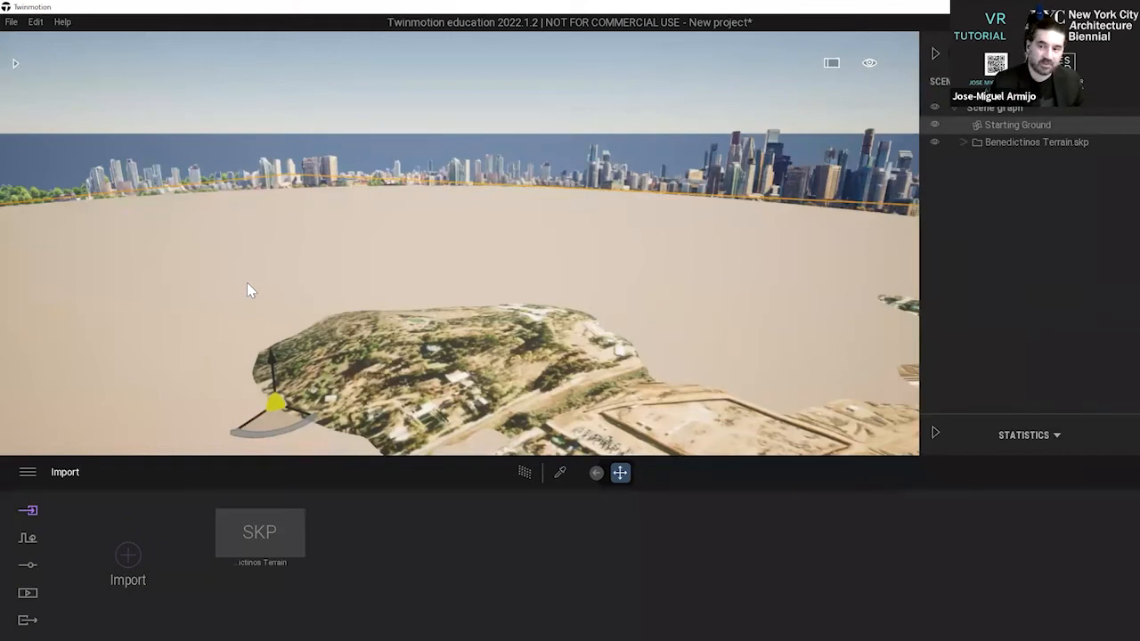
Raise the whole Benedictinos Terrain.skp vertically above the starting ground and deselect it.
click(1069, 141)
click(1032, 144)
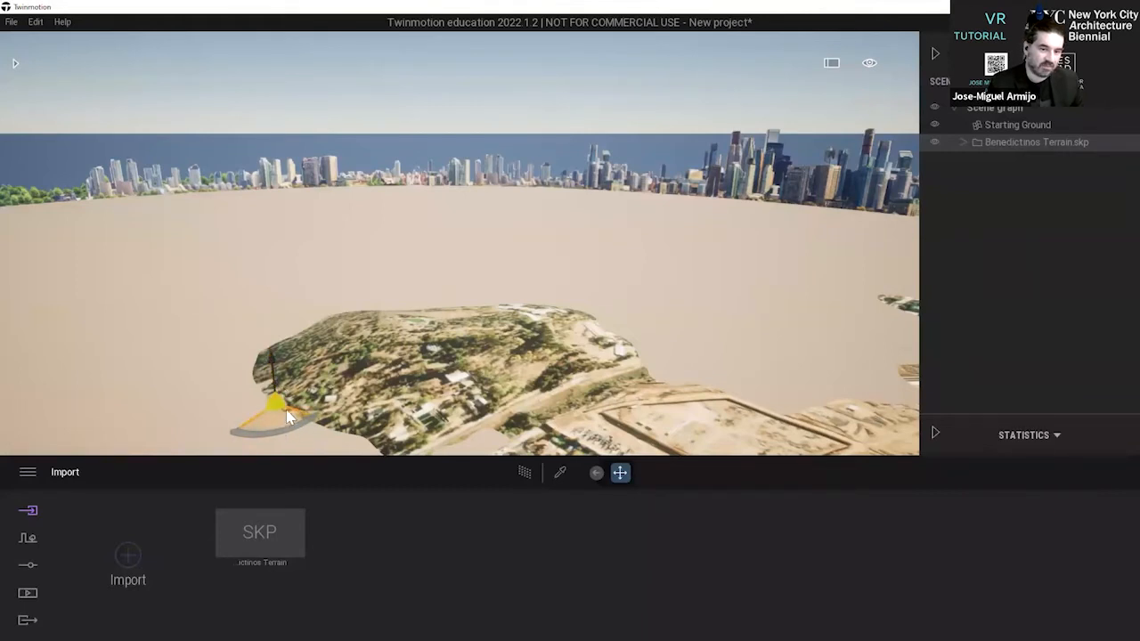
click(1008, 144)
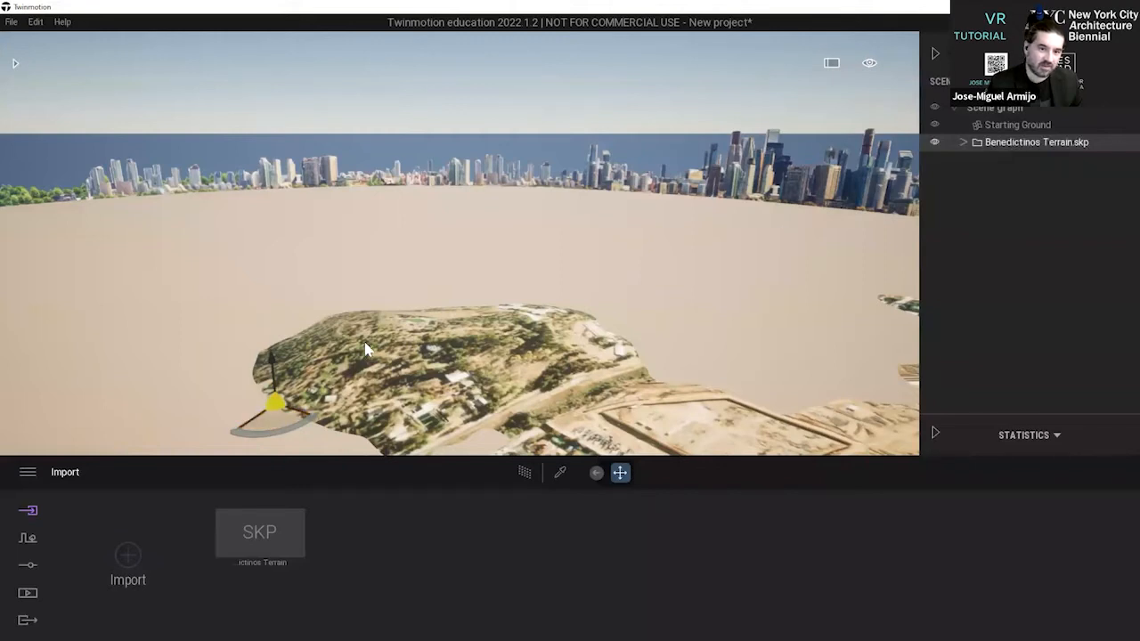
drag(273, 365, 278, 295)
click(359, 122)
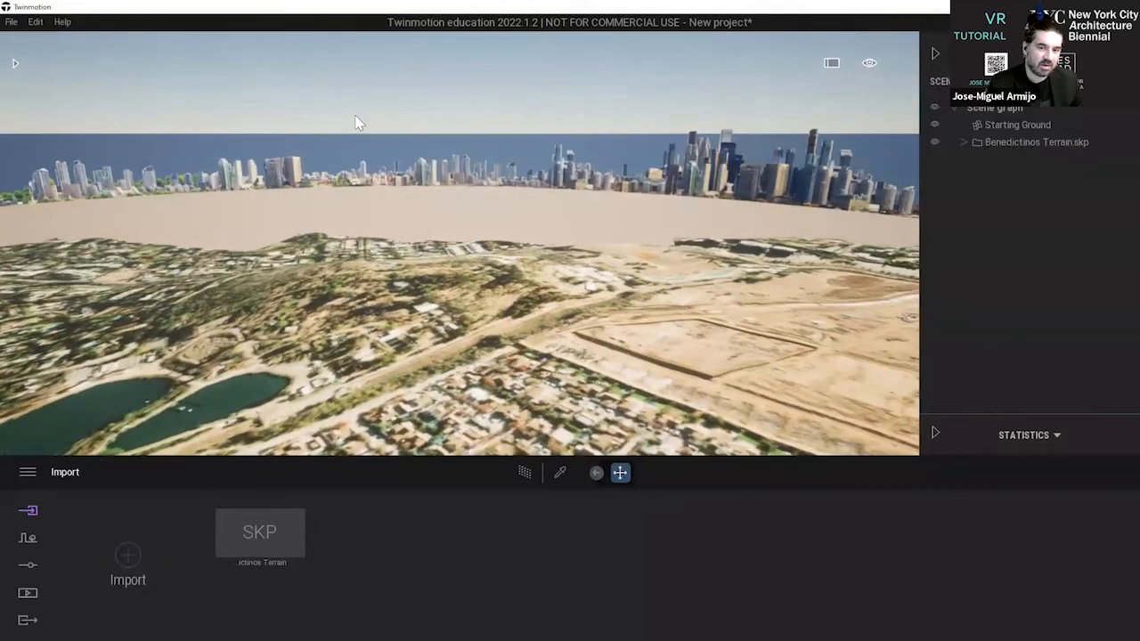
Examine the raised terrain from several directions, checking its edges, the ponds and the hill against the starting ground.
scroll(430, 214, down, 5)
middle_drag(434, 214, 485, 213)
scroll(326, 203, up, 5)
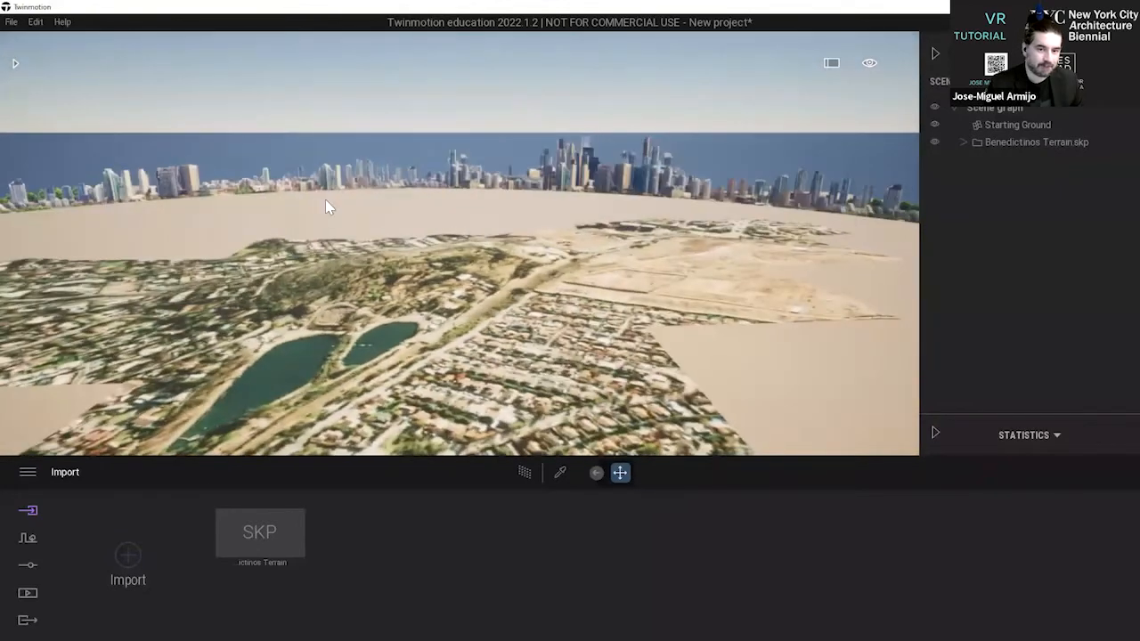
middle_drag(364, 193, 524, 292)
scroll(384, 280, up, 3)
scroll(524, 286, up, 2)
scroll(522, 287, up, 4)
right_drag(522, 286, 136, 227)
right_drag(534, 287, 575, 252)
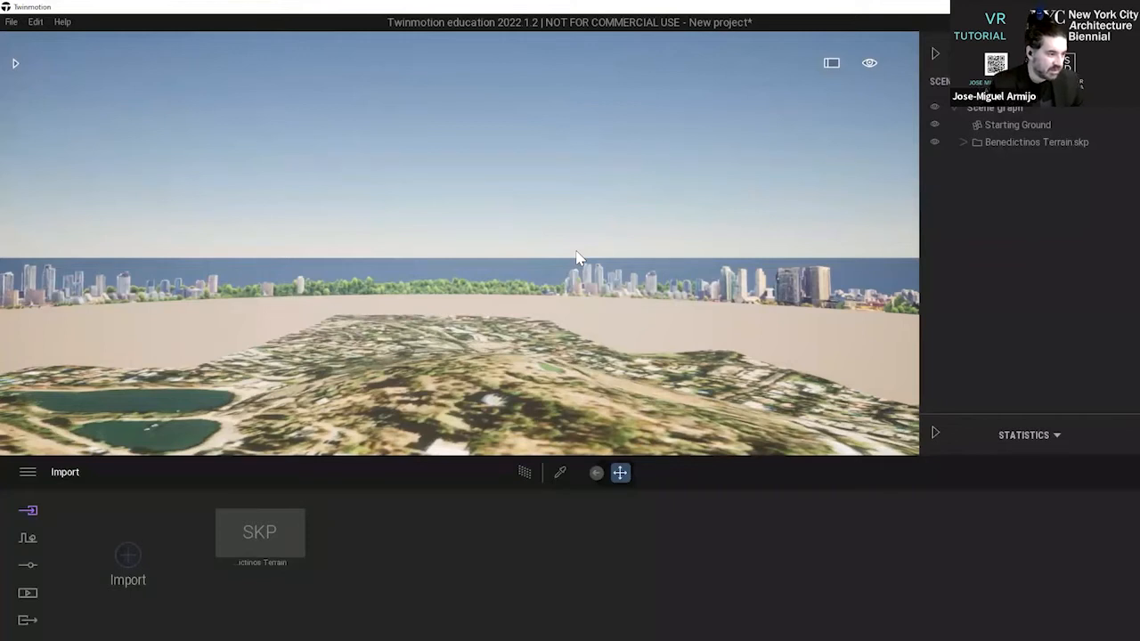
Set the project's geographic location to Santiago, Chile, on the location map.
click(27, 570)
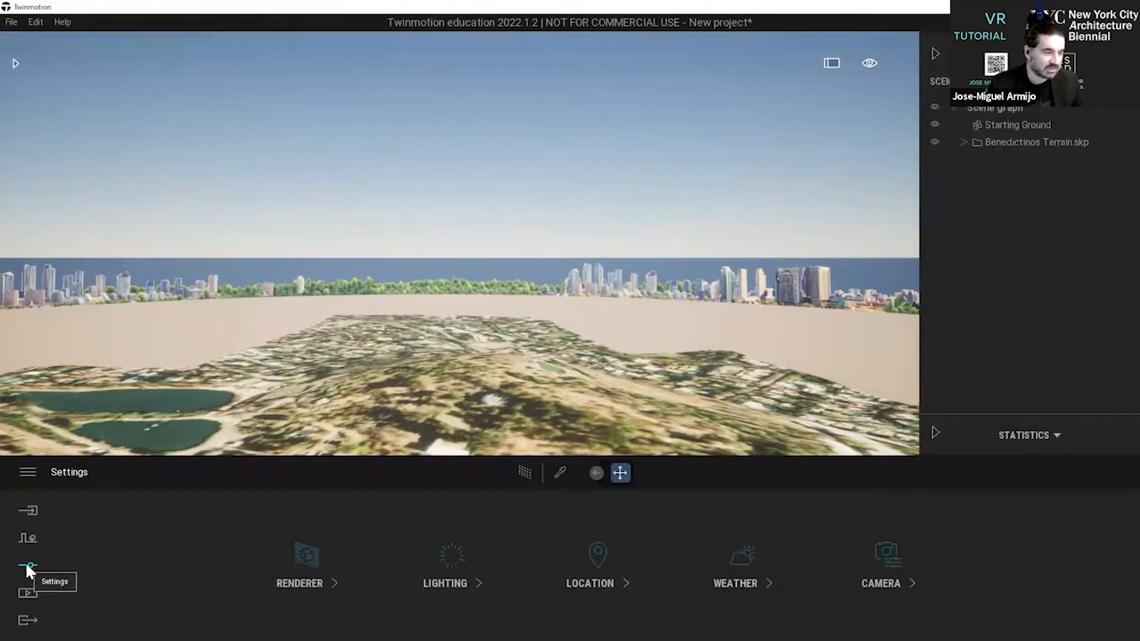
click(601, 577)
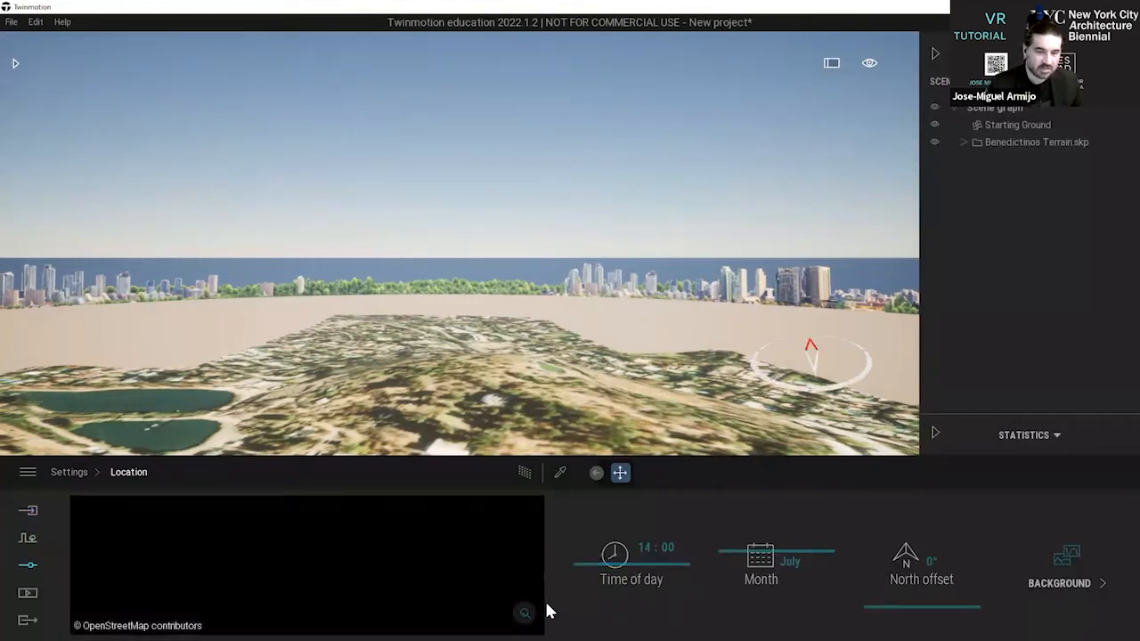
drag(271, 579, 304, 563)
scroll(268, 584, up, 5)
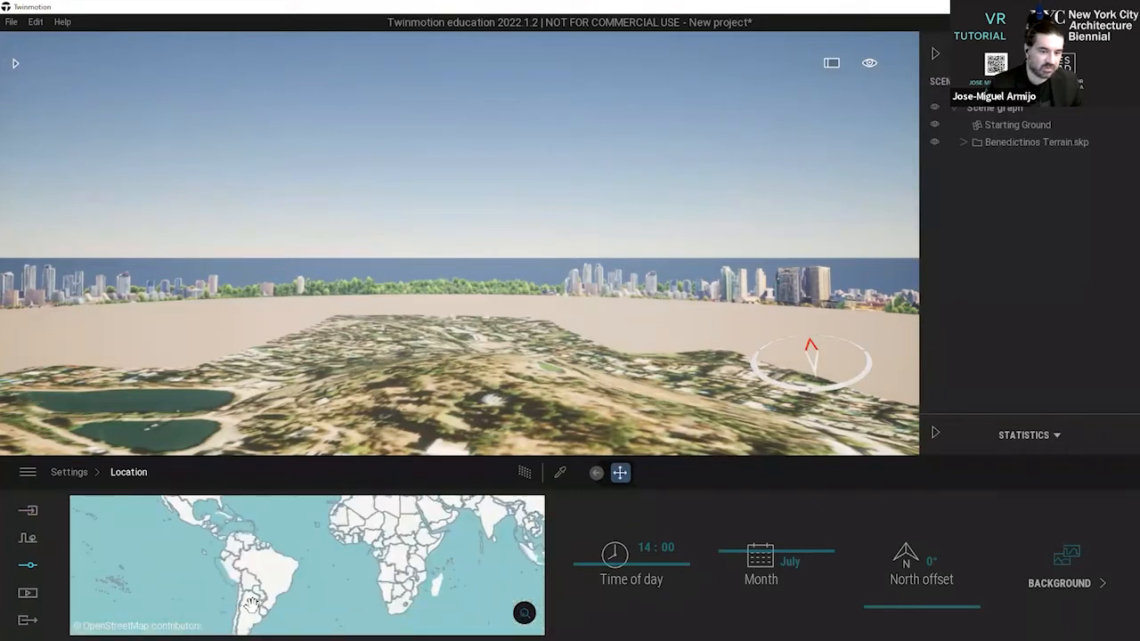
scroll(269, 585, up, 5)
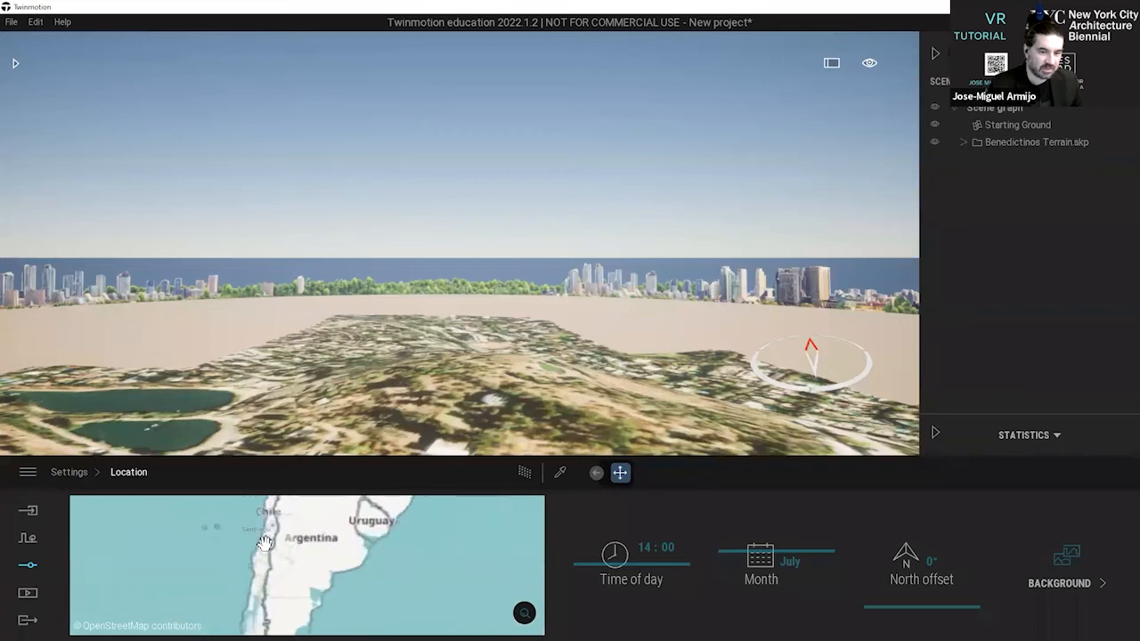
scroll(268, 583, up, 5)
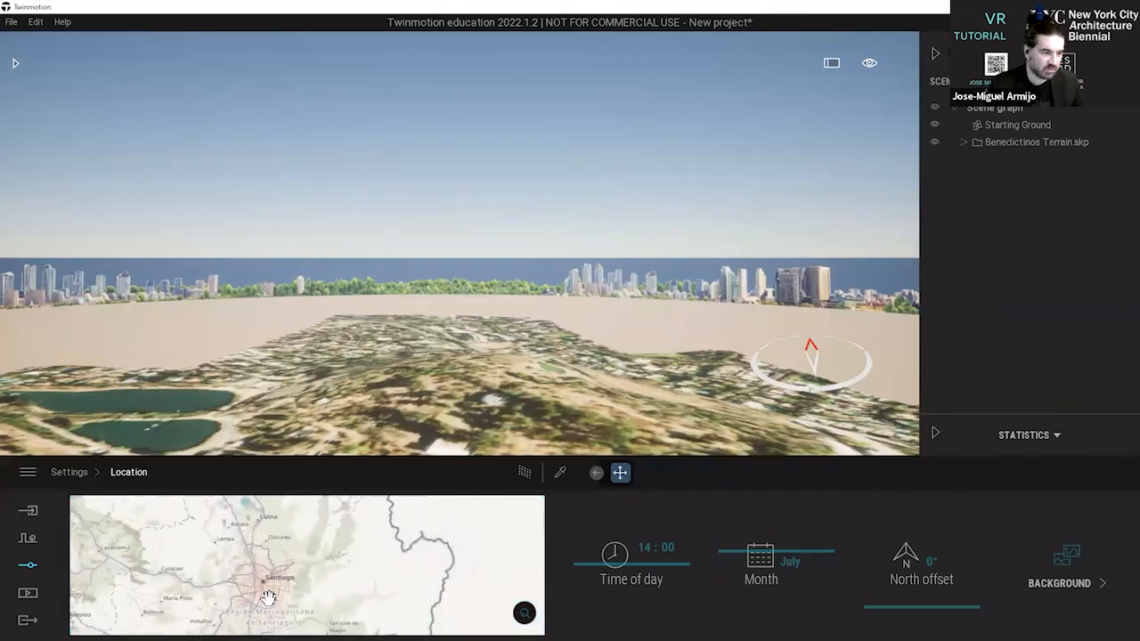
scroll(267, 592, up, 3)
click(274, 516)
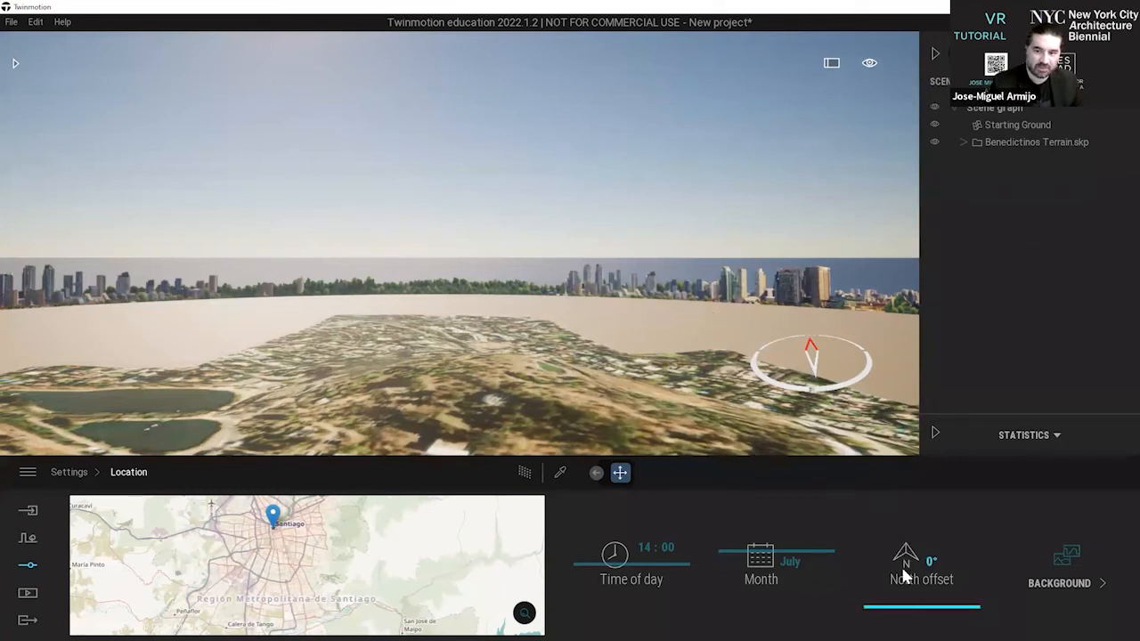
Change the location's background picture to Mountains.
right_drag(450, 223, 441, 278)
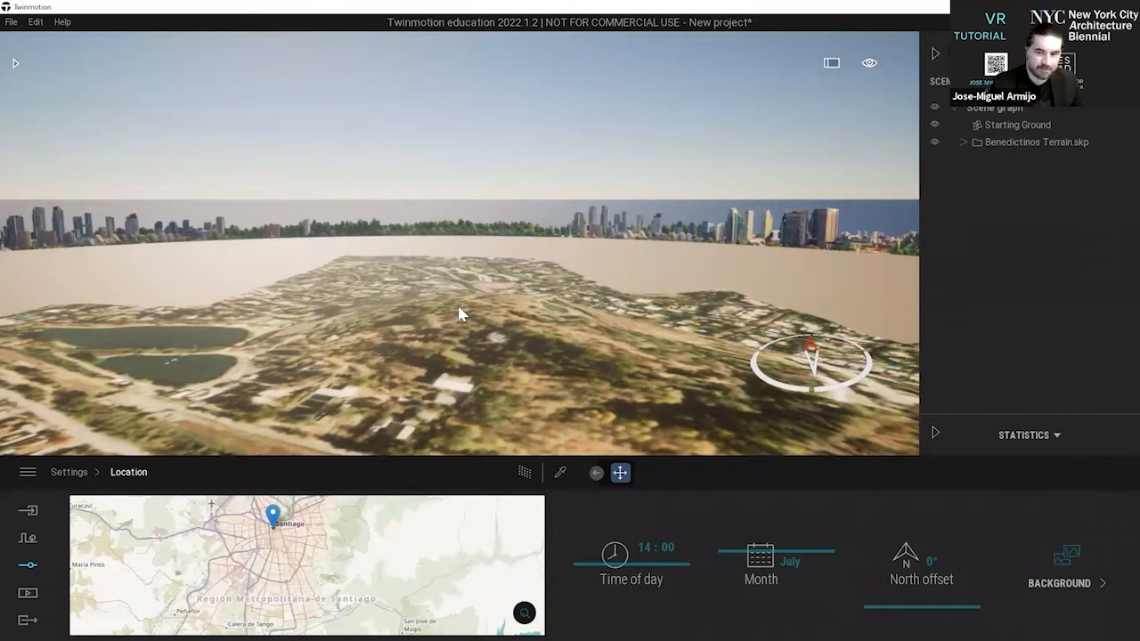
click(1033, 577)
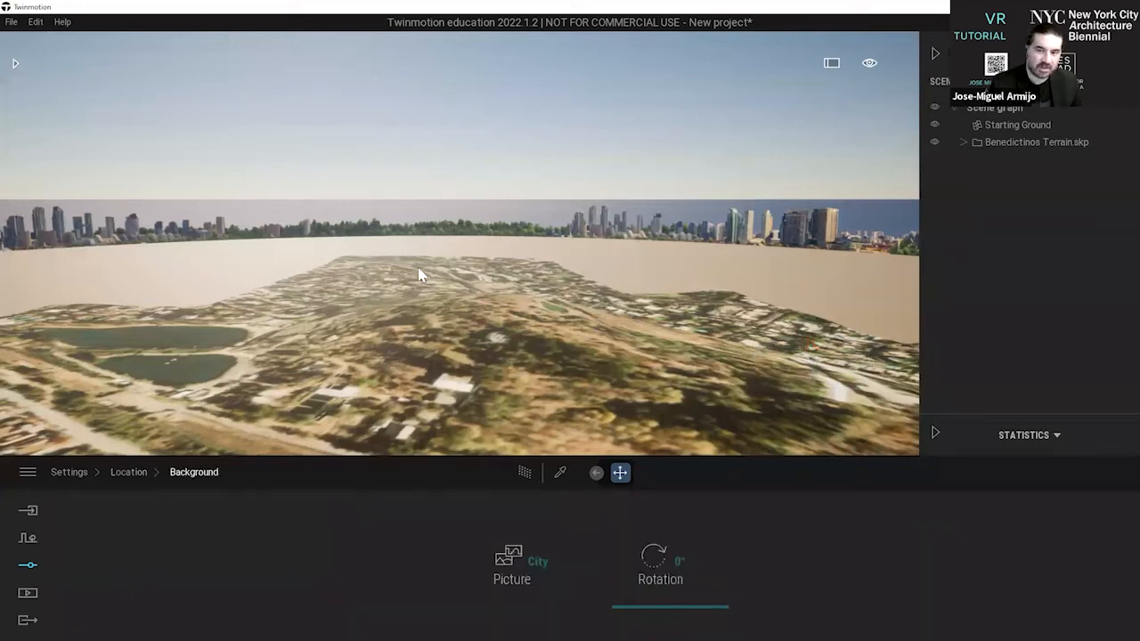
right_drag(424, 258, 422, 263)
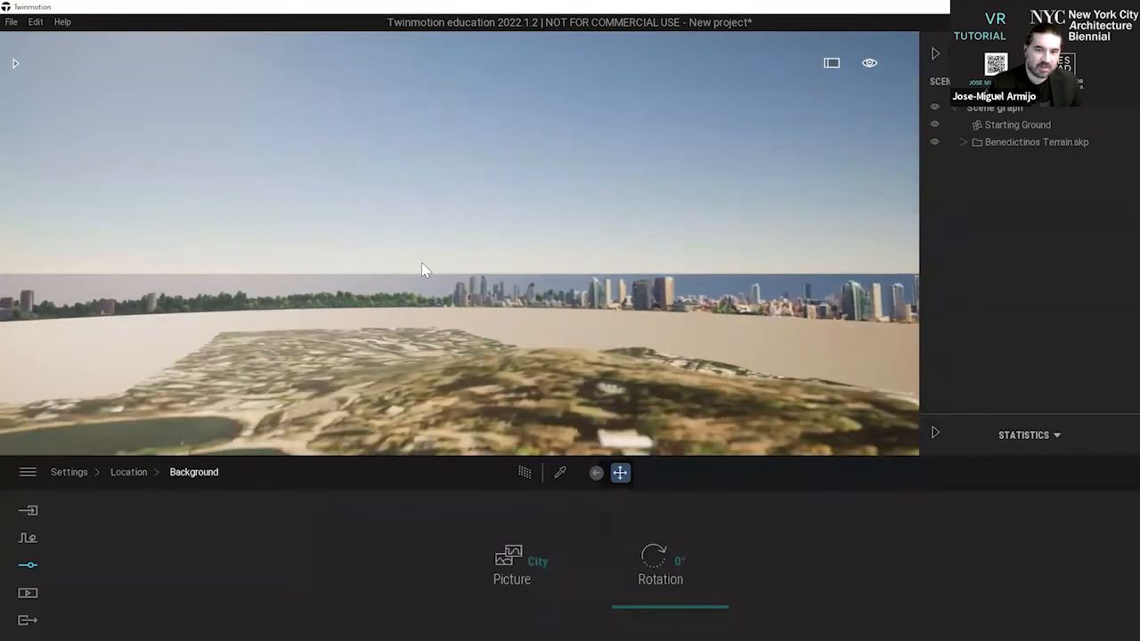
scroll(422, 263, up, 3)
scroll(422, 263, down, 5)
middle_drag(422, 262, 445, 285)
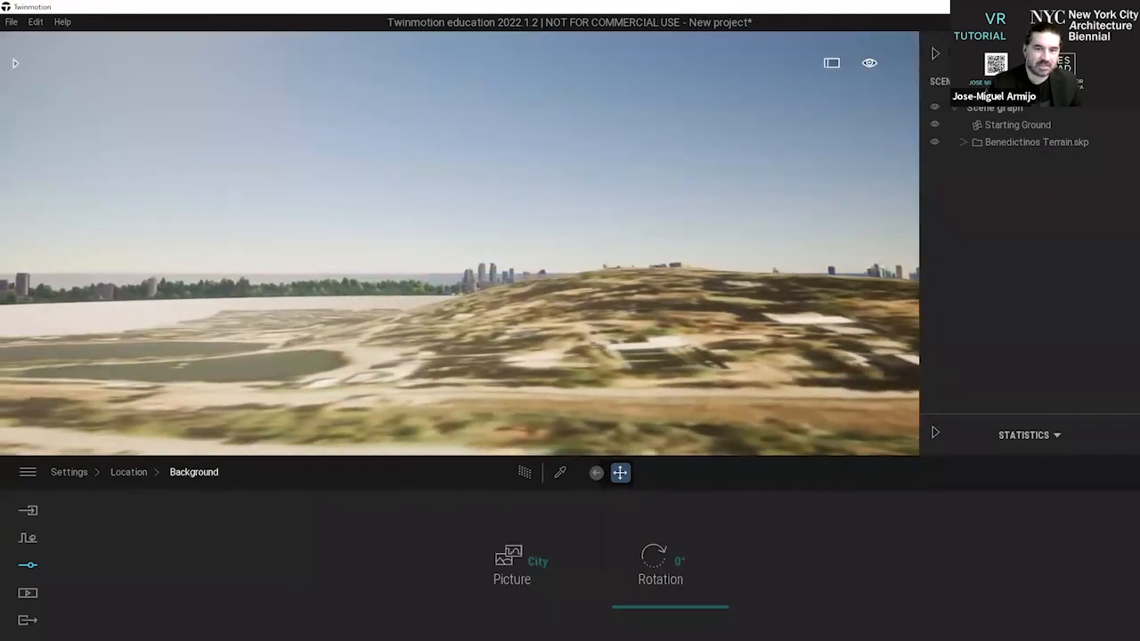
right_drag(445, 285, 434, 276)
middle_drag(434, 276, 447, 285)
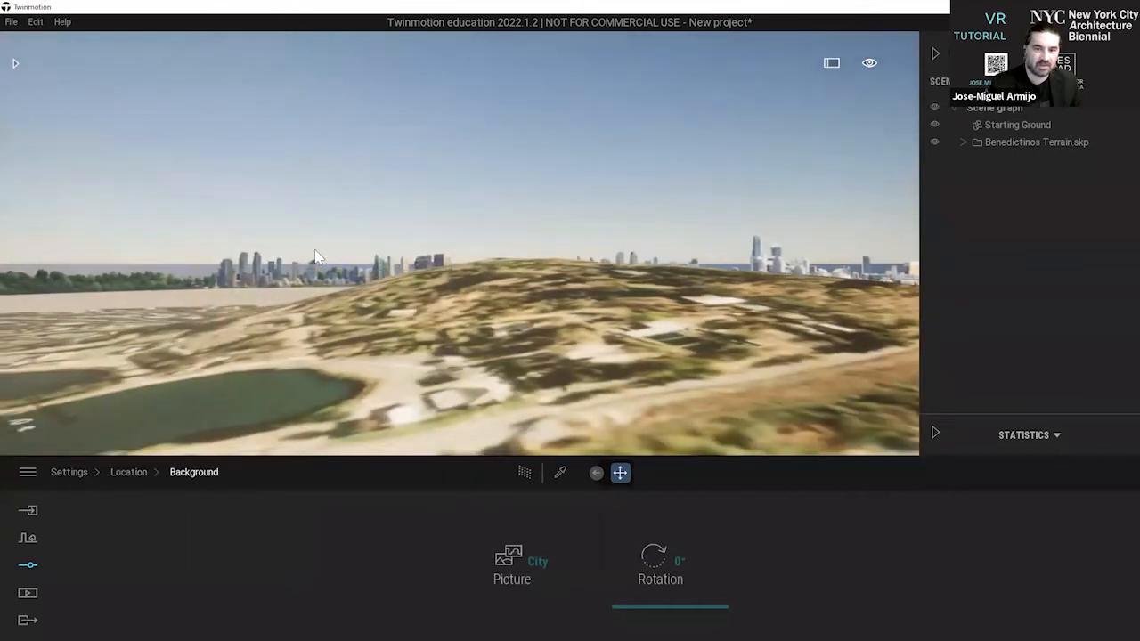
click(538, 561)
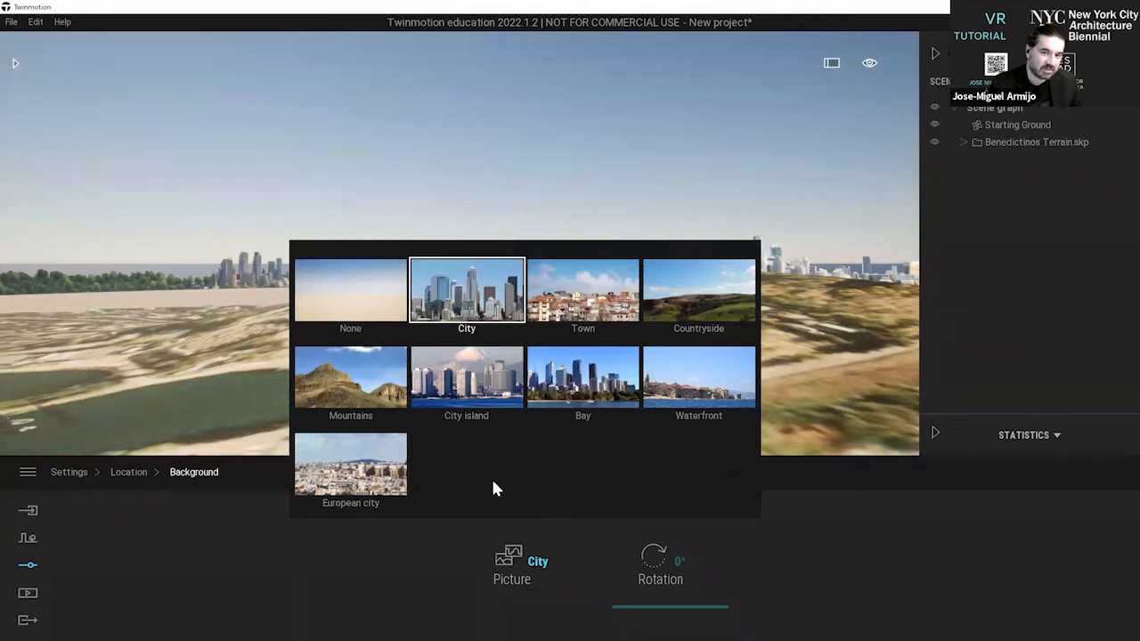
click(369, 391)
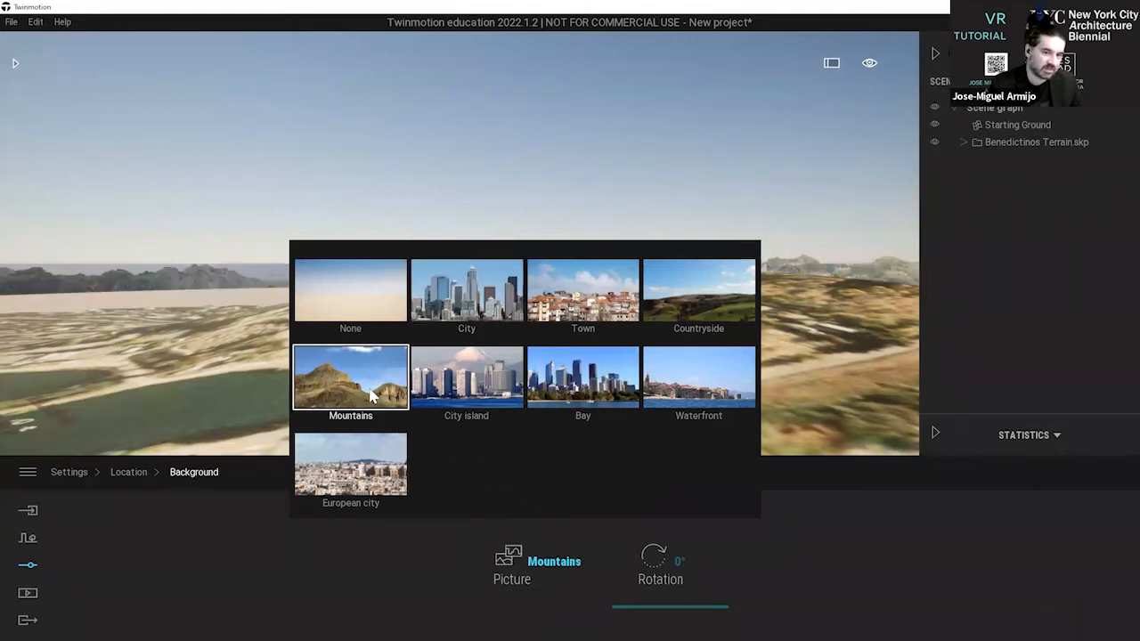
Rotate the mountain background to 122°.
key(a)
right_drag(352, 162, 346, 197)
key(a)
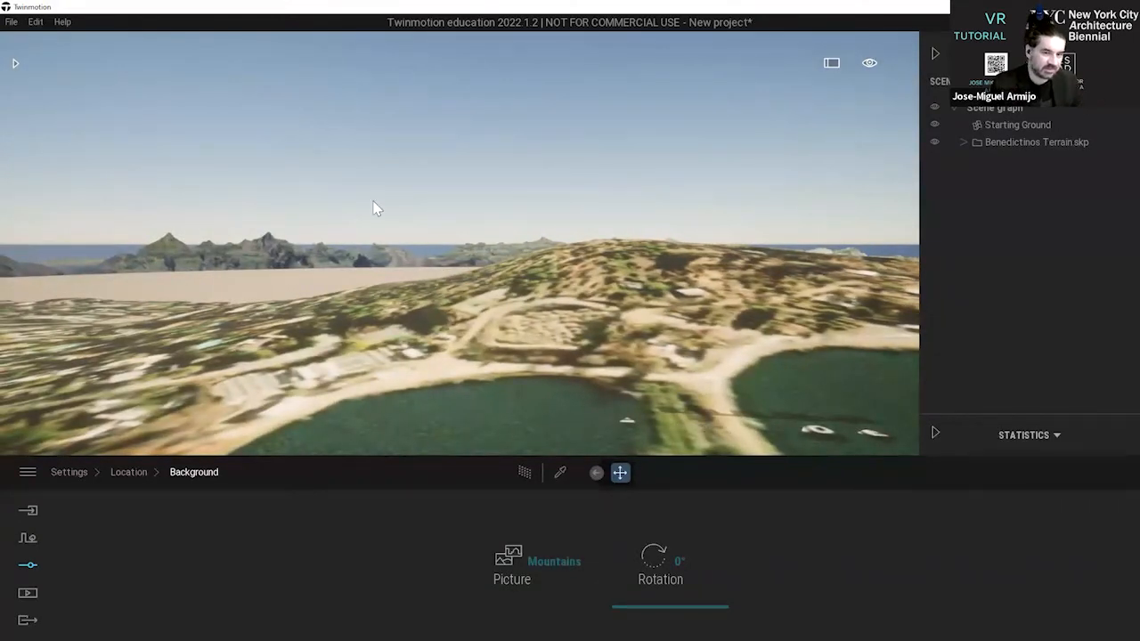
mouse_move(492, 211)
shift+middle_down()
mouse_move(459, 217)
mouse_move(503, 230)
mouse_move(473, 225)
mouse_move(517, 259)
mouse_move(513, 206)
shift+middle_up()
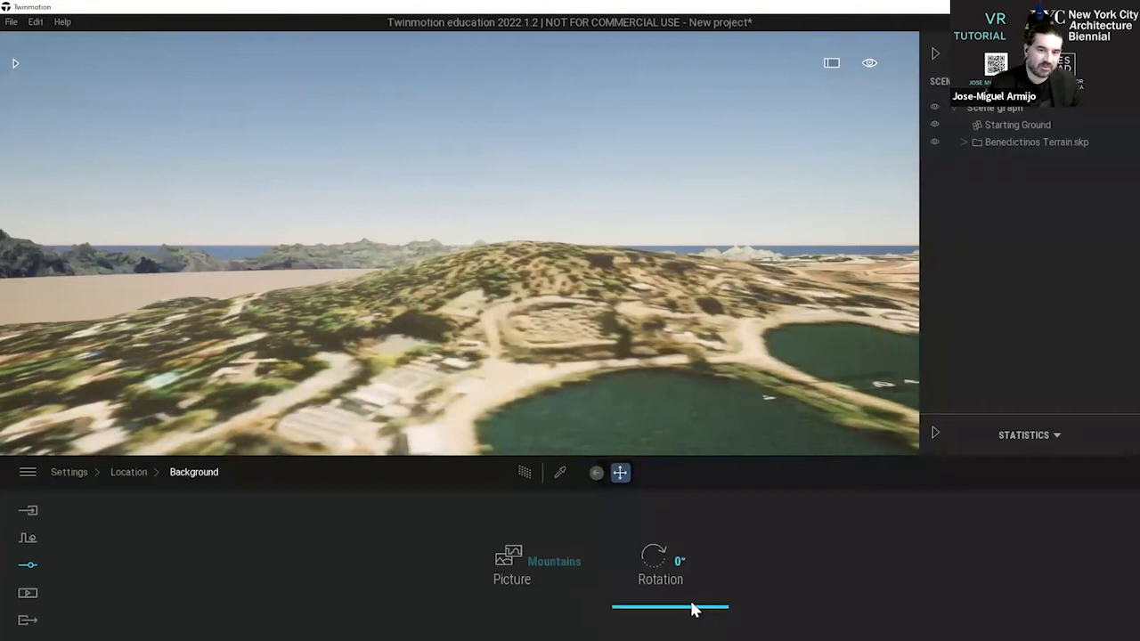
drag(685, 603, 685, 570)
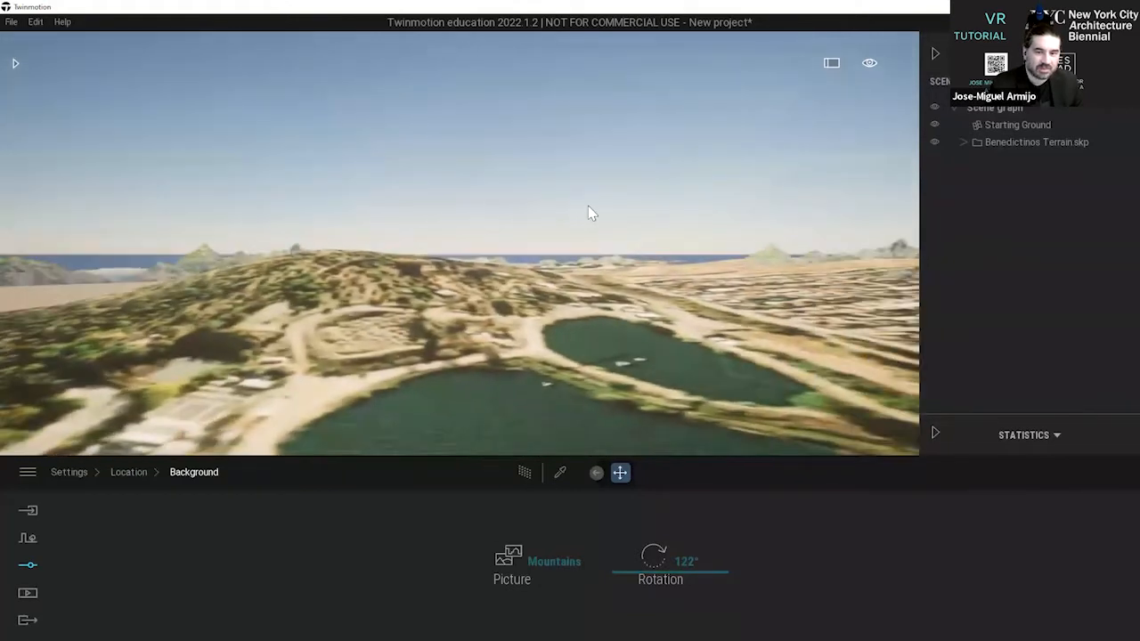
Collapse the scene graph and fly over the ponds and hillside to examine the terrain against the mountain background.
click(933, 53)
shift+middle_drag(652, 228, 694, 223)
key(w)
key(d)
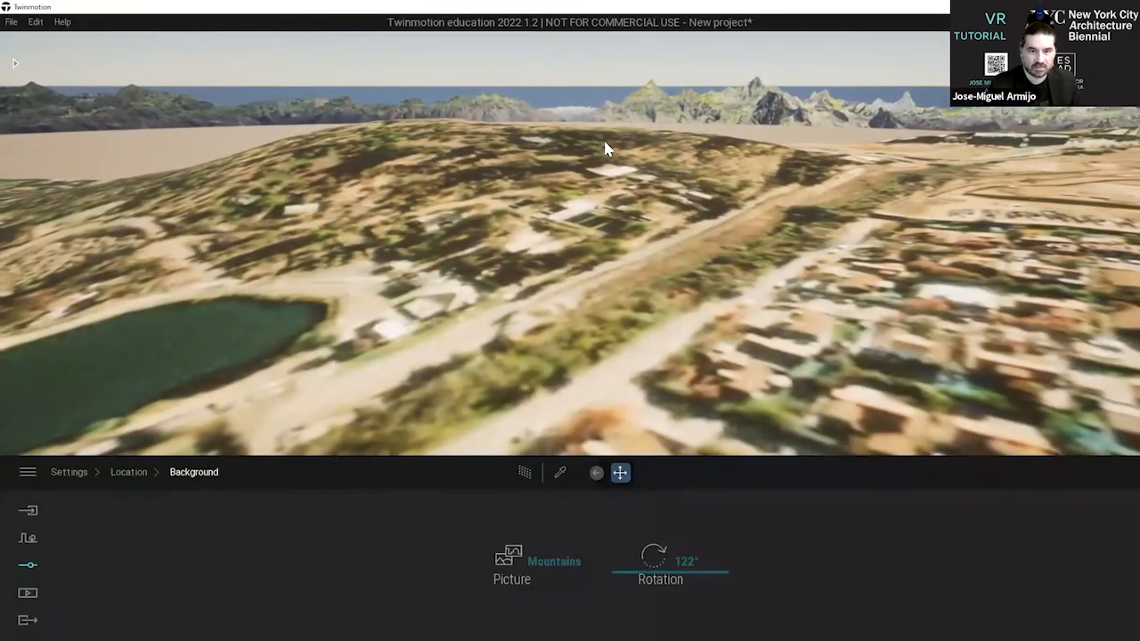
middle_drag(604, 142, 610, 233)
right_drag(610, 233, 645, 135)
shift+middle_drag(644, 136, 479, 225)
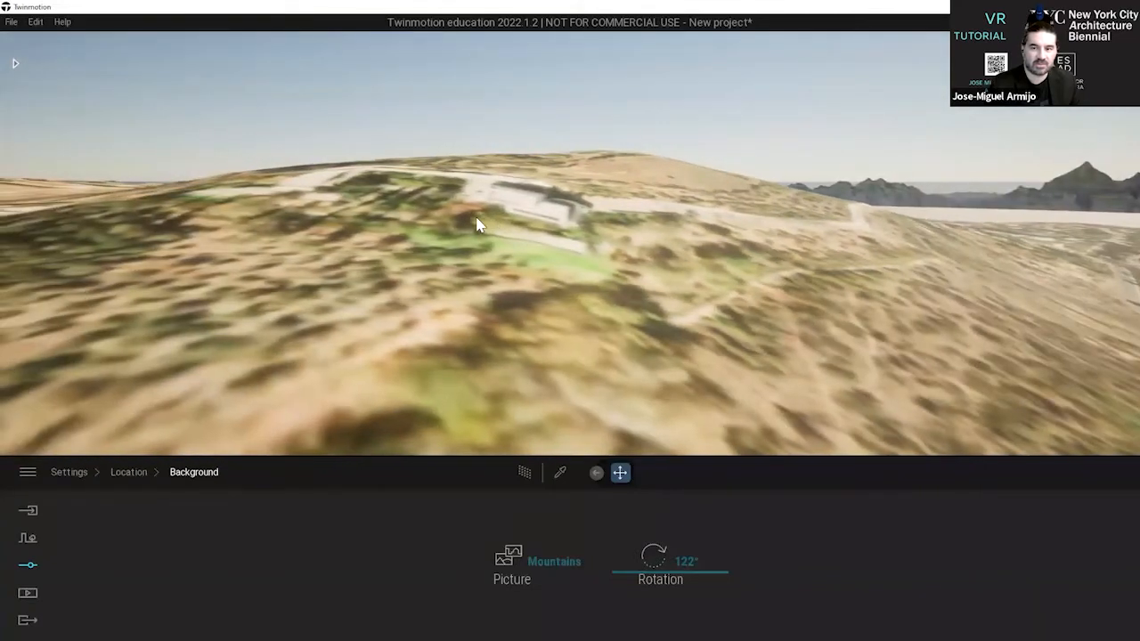
scroll(476, 223, up, 3)
scroll(476, 222, down, 3)
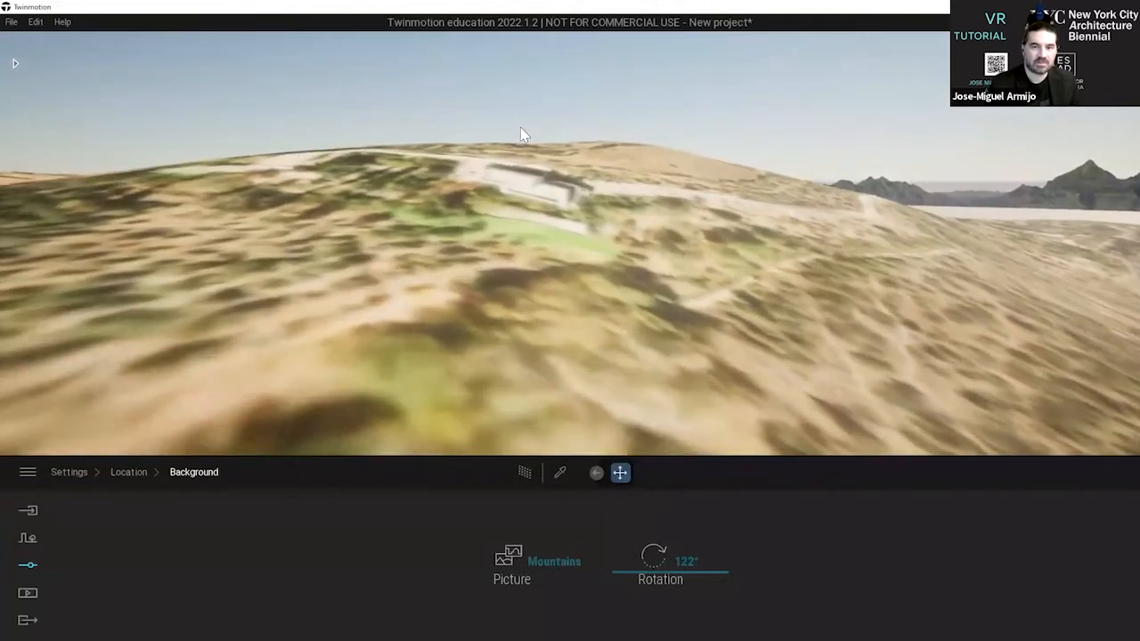
Save a media image of the hillside view showing the white building and green lawn, and leave the image's edit mode.
scroll(520, 124, up, 1)
scroll(520, 120, up, 3)
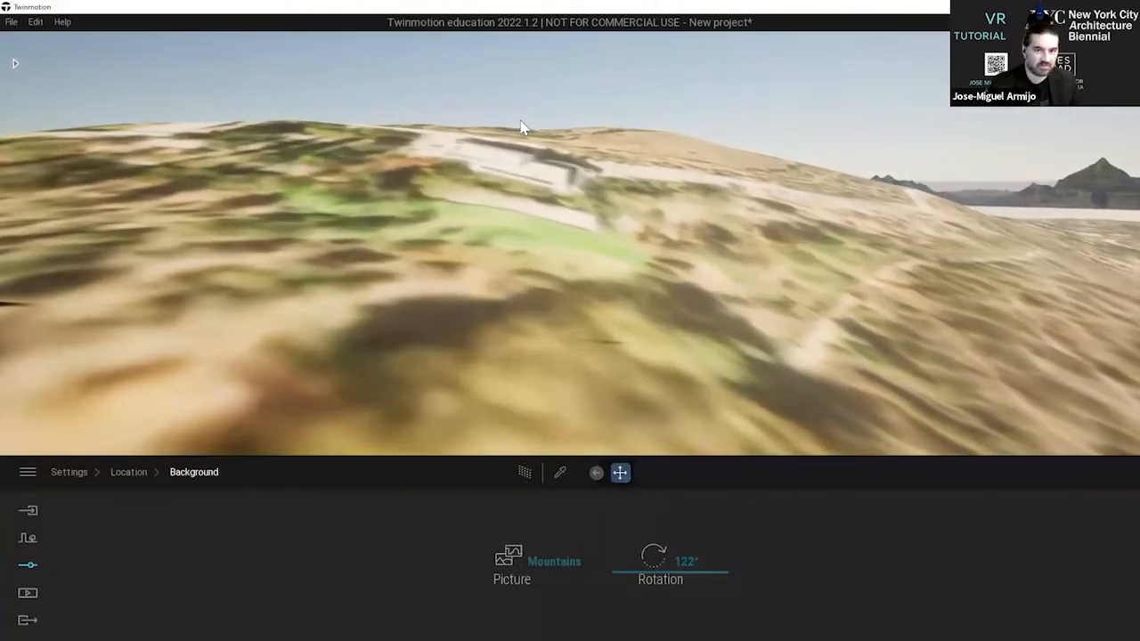
scroll(520, 120, down, 2)
scroll(520, 121, down, 2)
scroll(520, 120, up, 3)
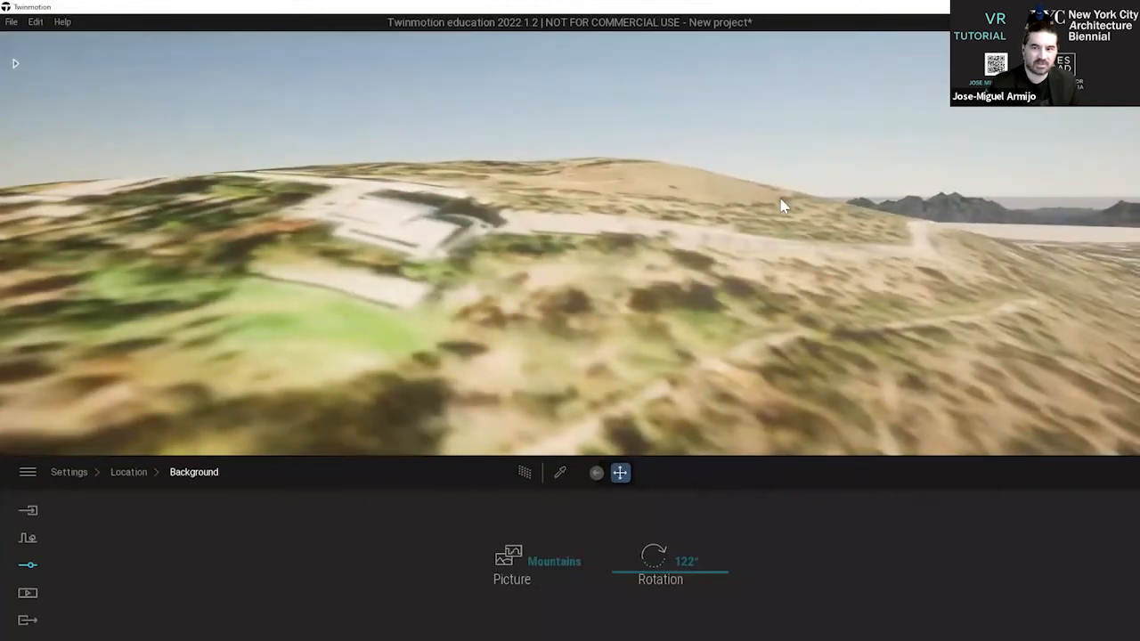
key(a)
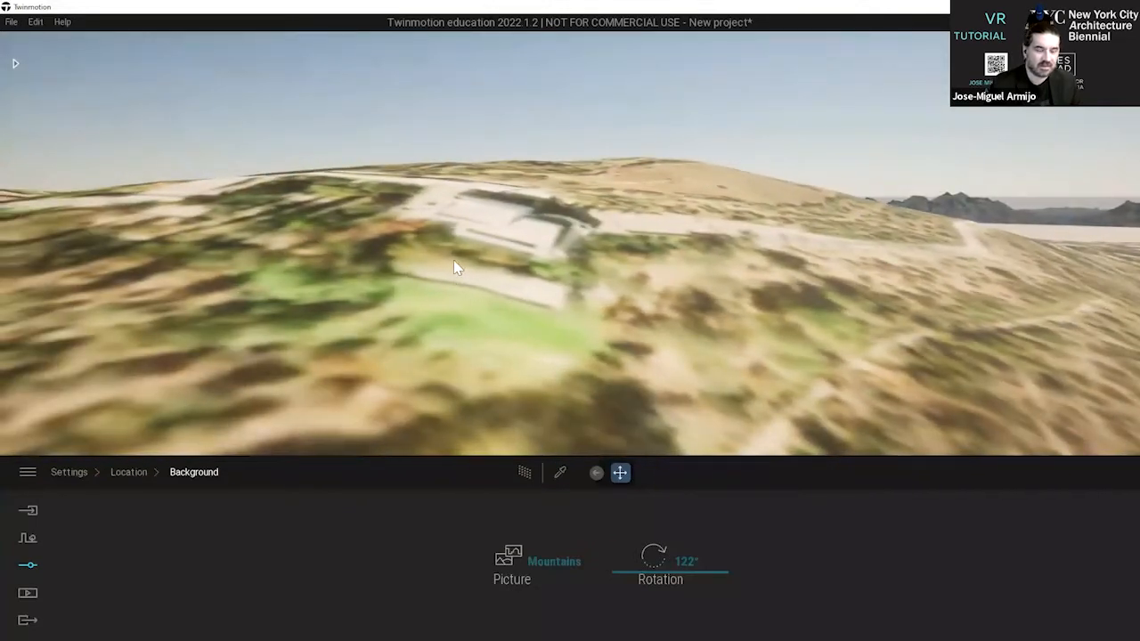
click(27, 595)
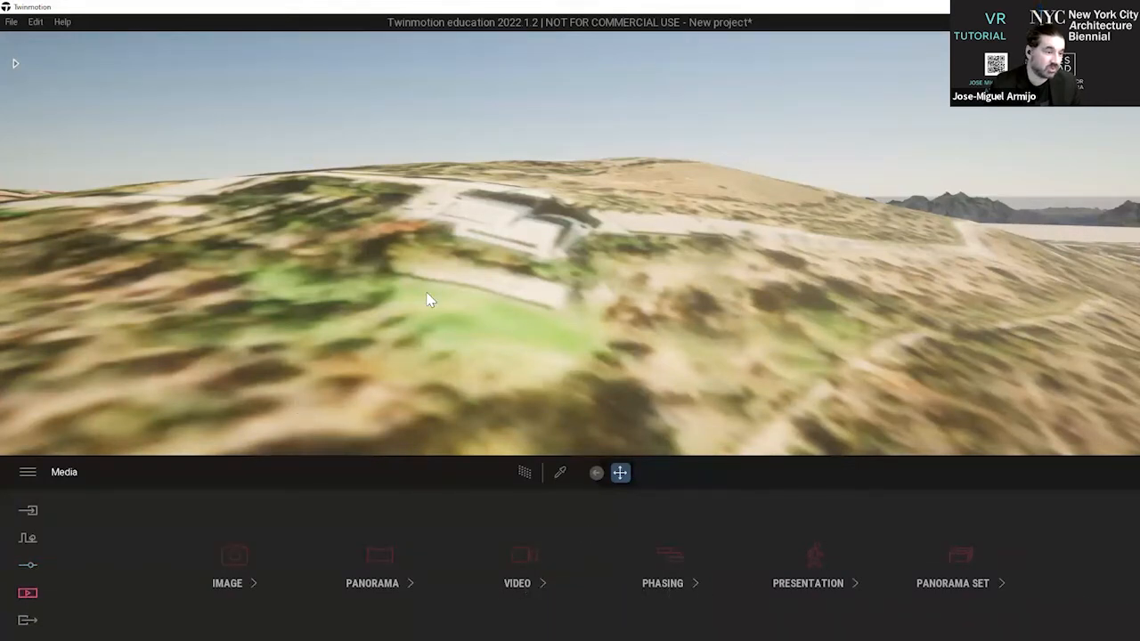
click(250, 580)
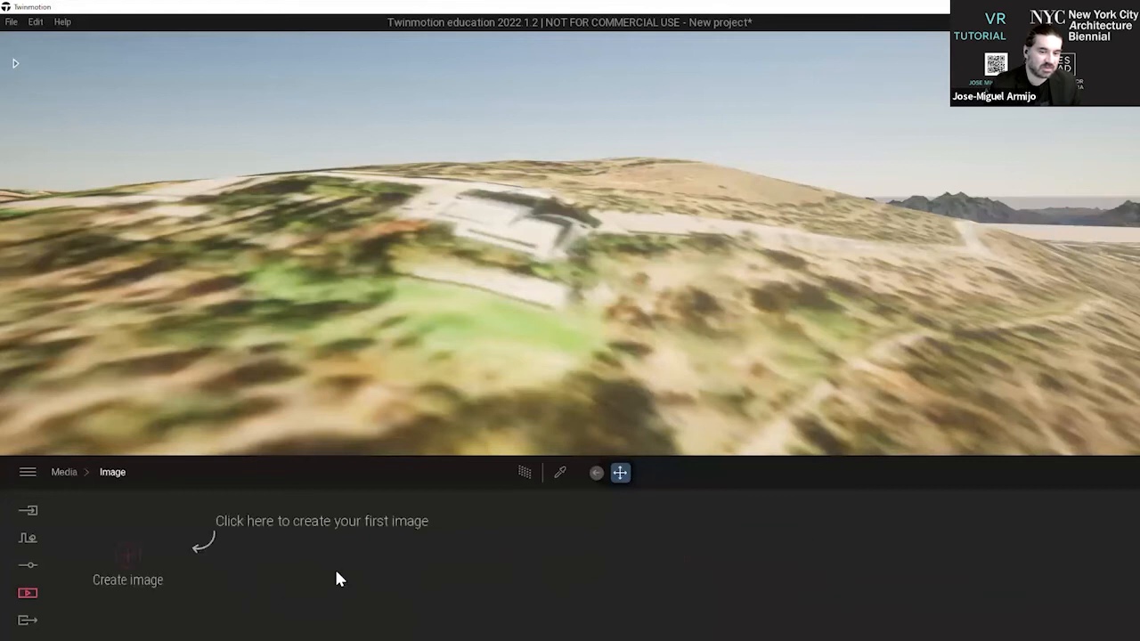
click(126, 554)
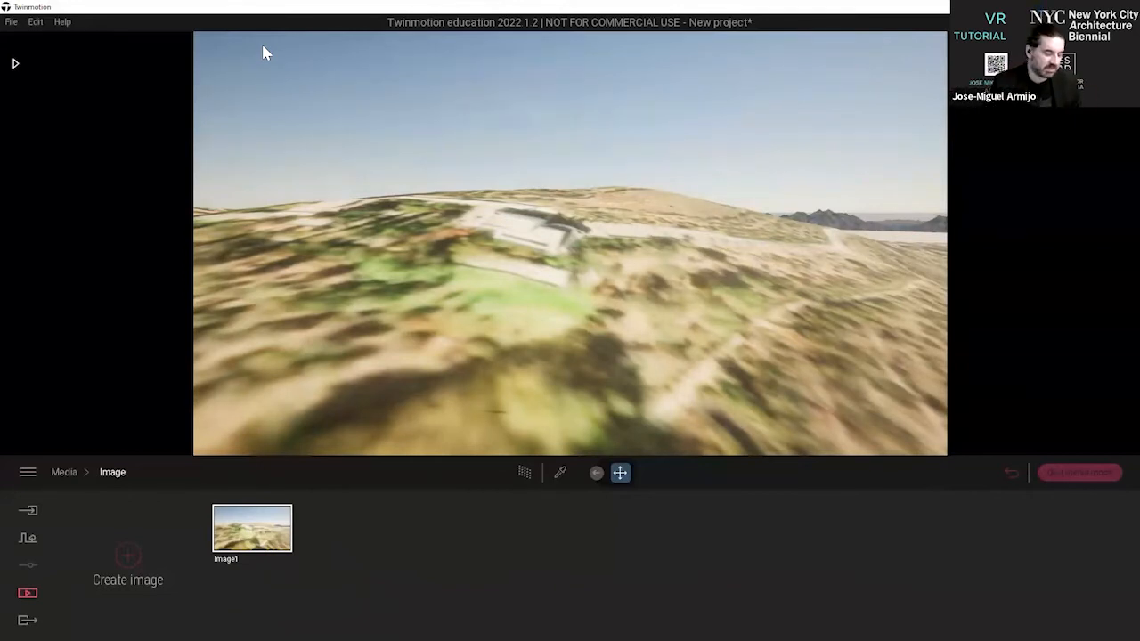
click(1073, 476)
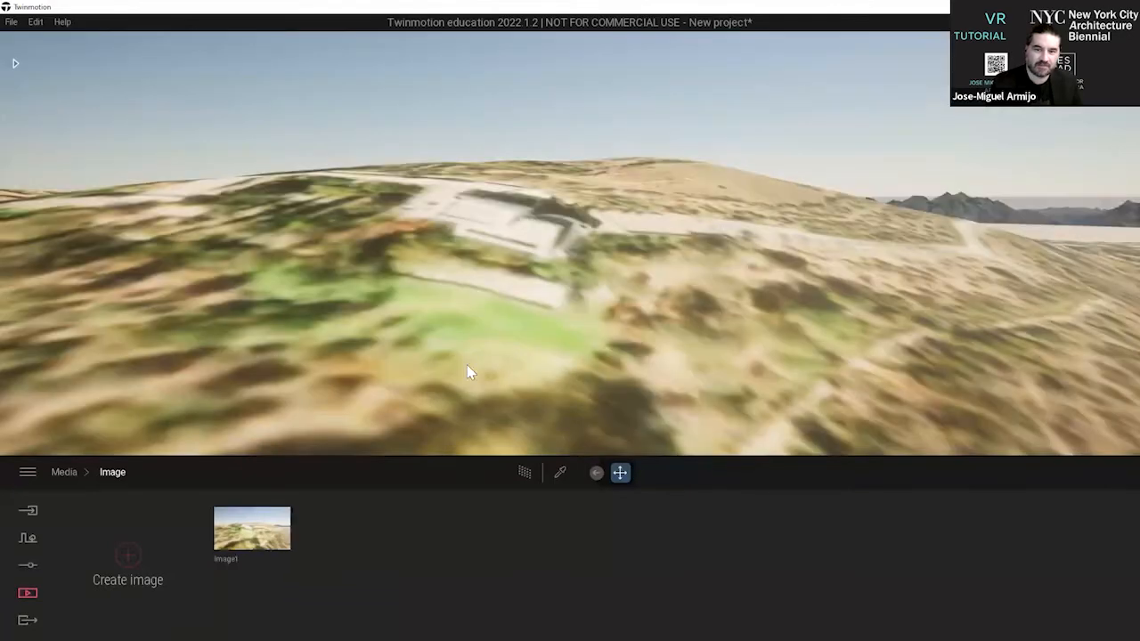
Save a second media image looking along the dirt road across the hillside, and leave its edit mode.
right_drag(748, 233, 614, 205)
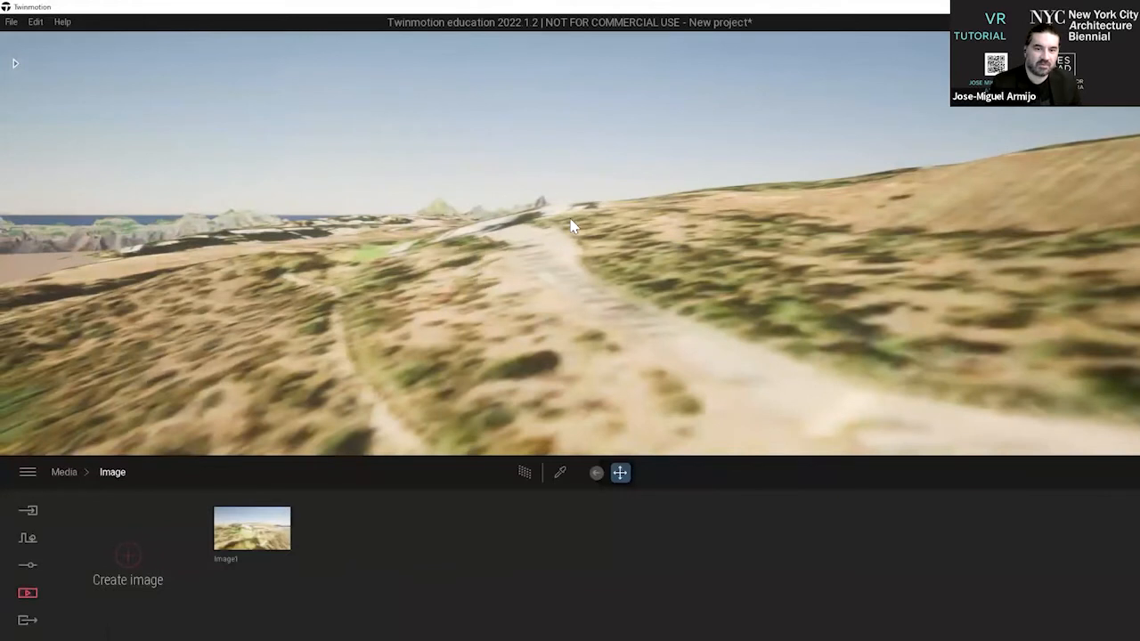
click(125, 559)
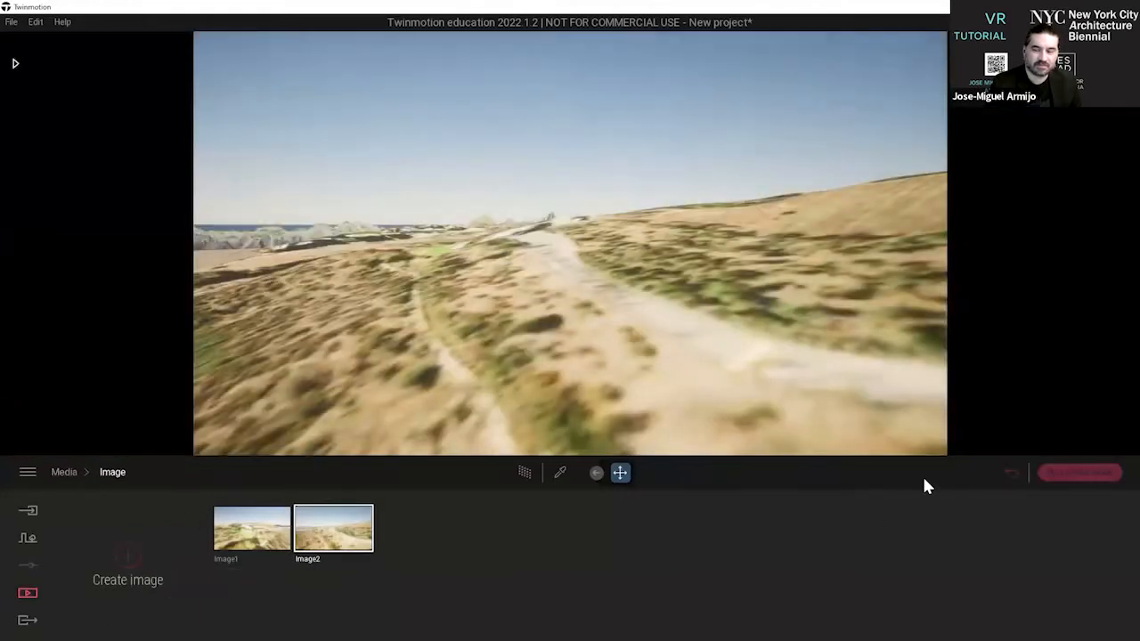
click(1079, 476)
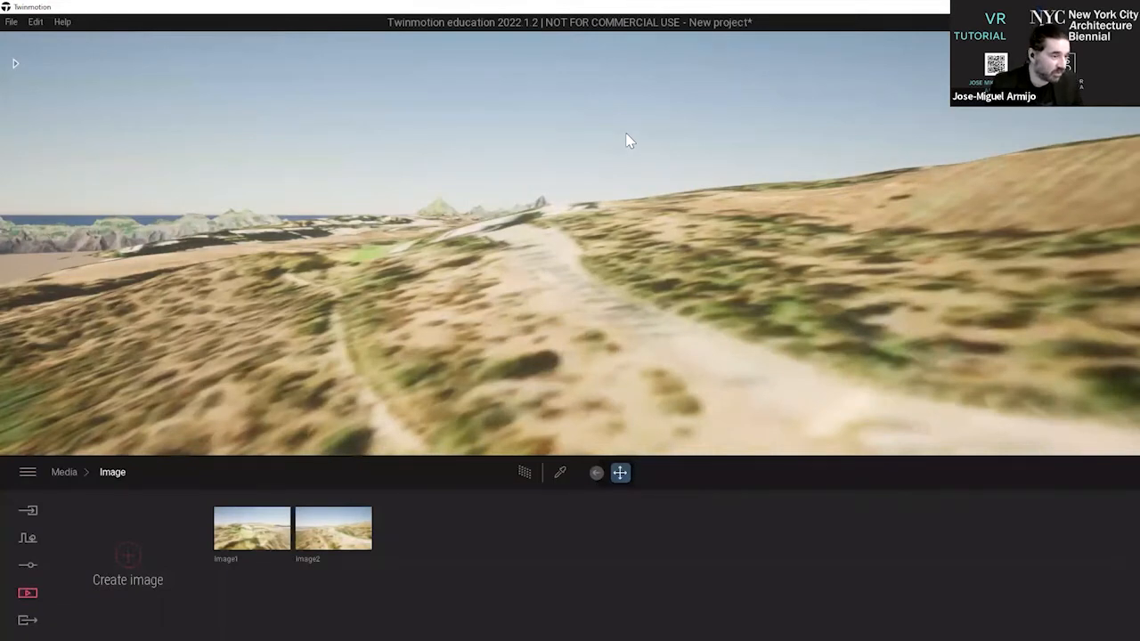
click(13, 22)
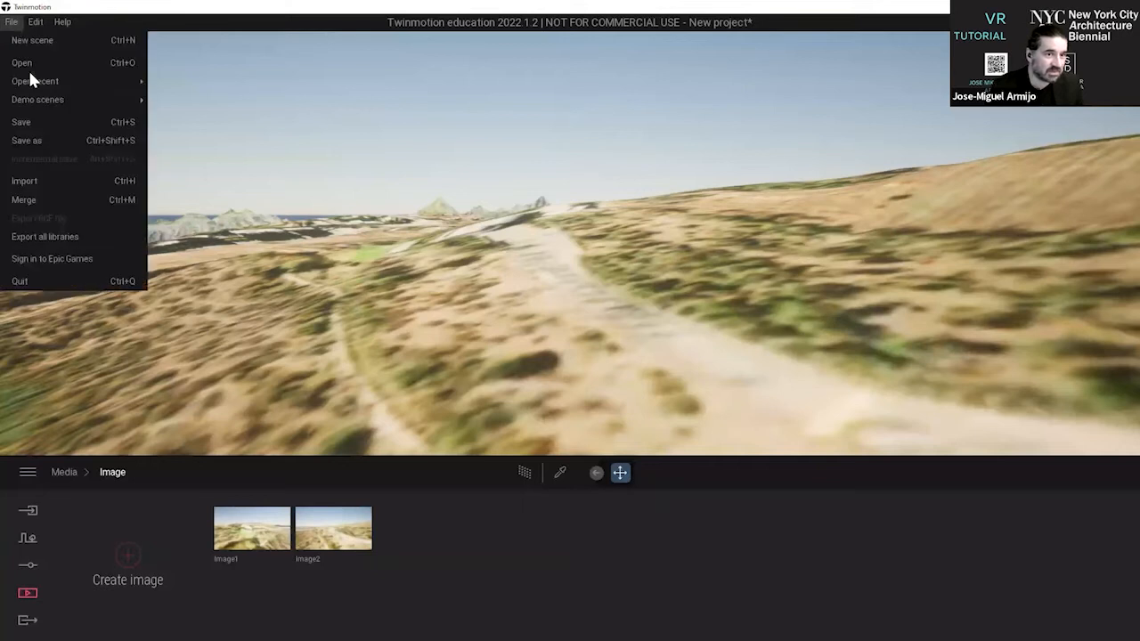
click(61, 138)
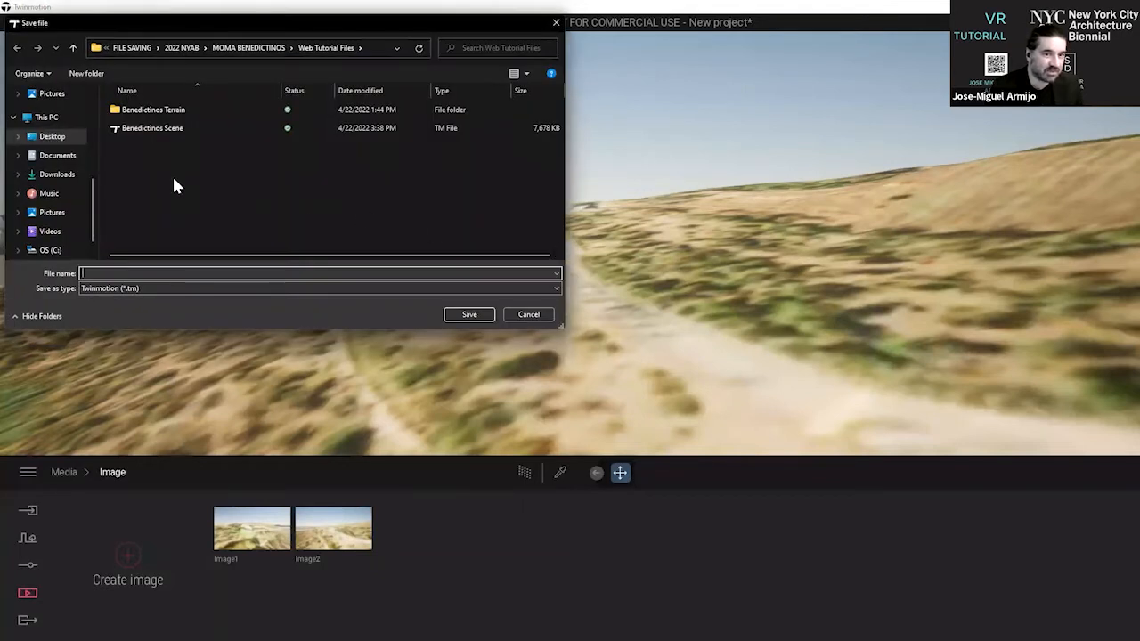
click(140, 130)
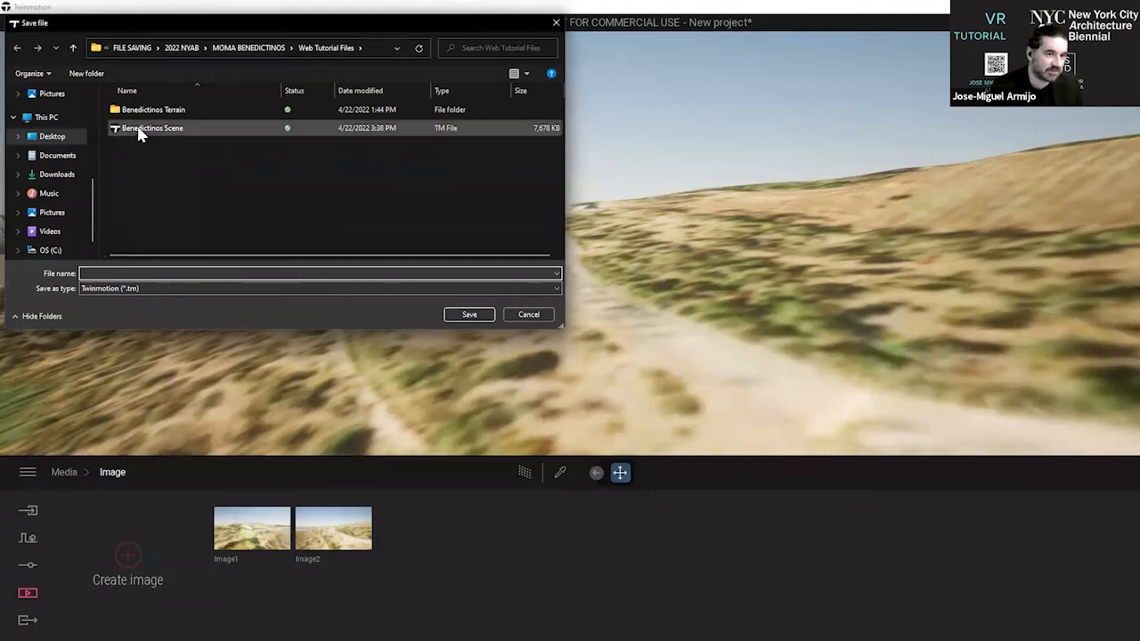
click(528, 315)
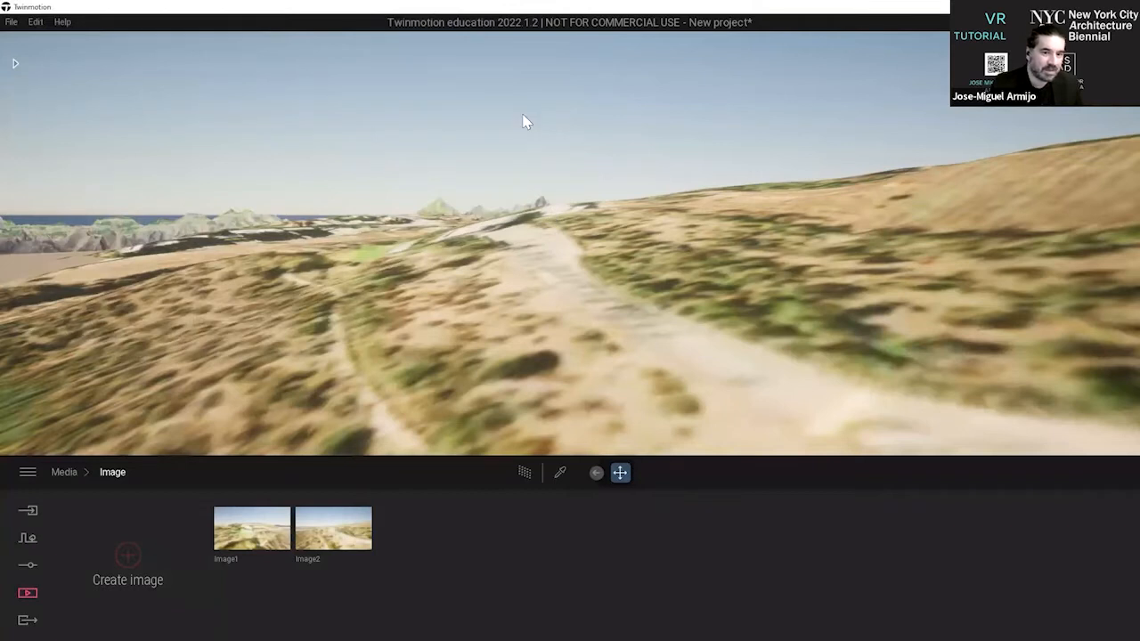
click(11, 24)
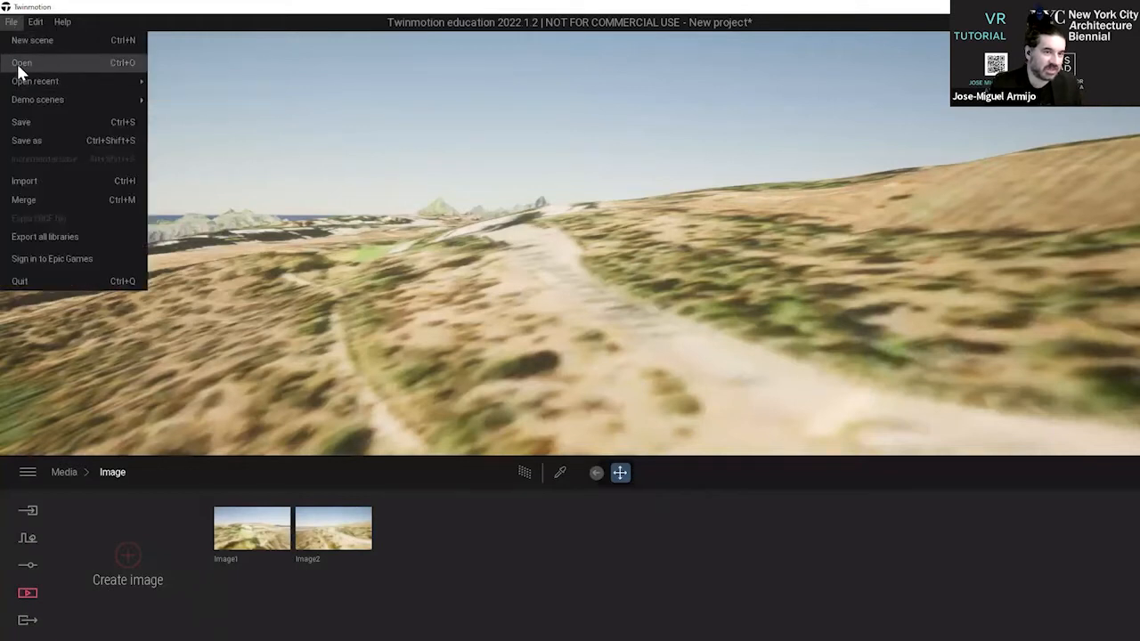
click(299, 157)
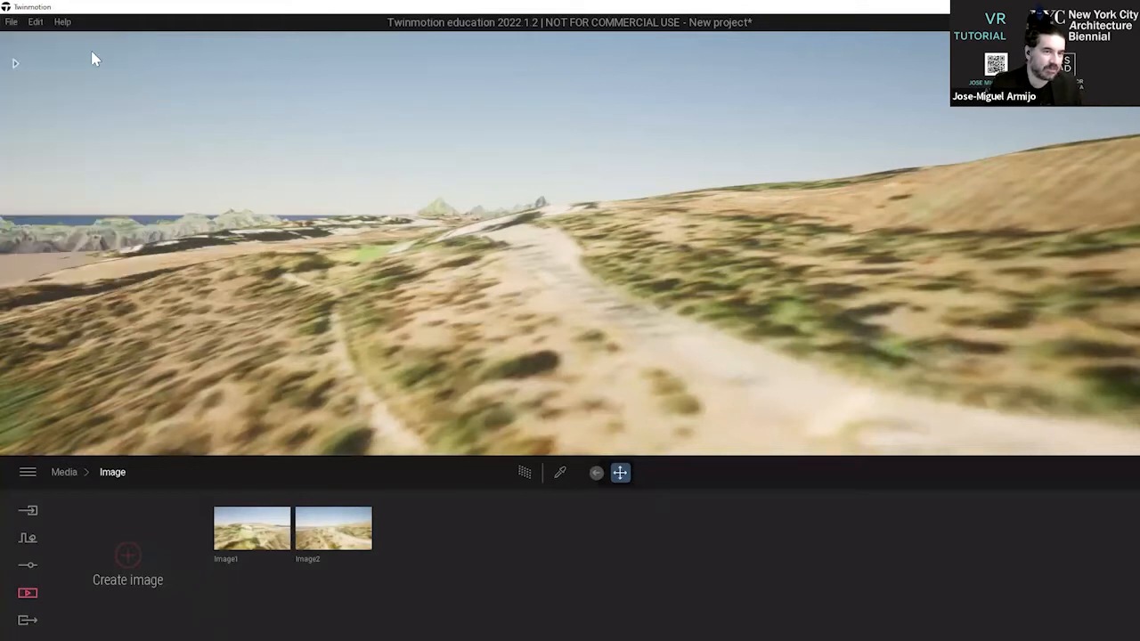
Save the project as "Benedictinos Scene 02" in the Web Tutorial Files folder, basing the name on the existing scene file.
click(11, 21)
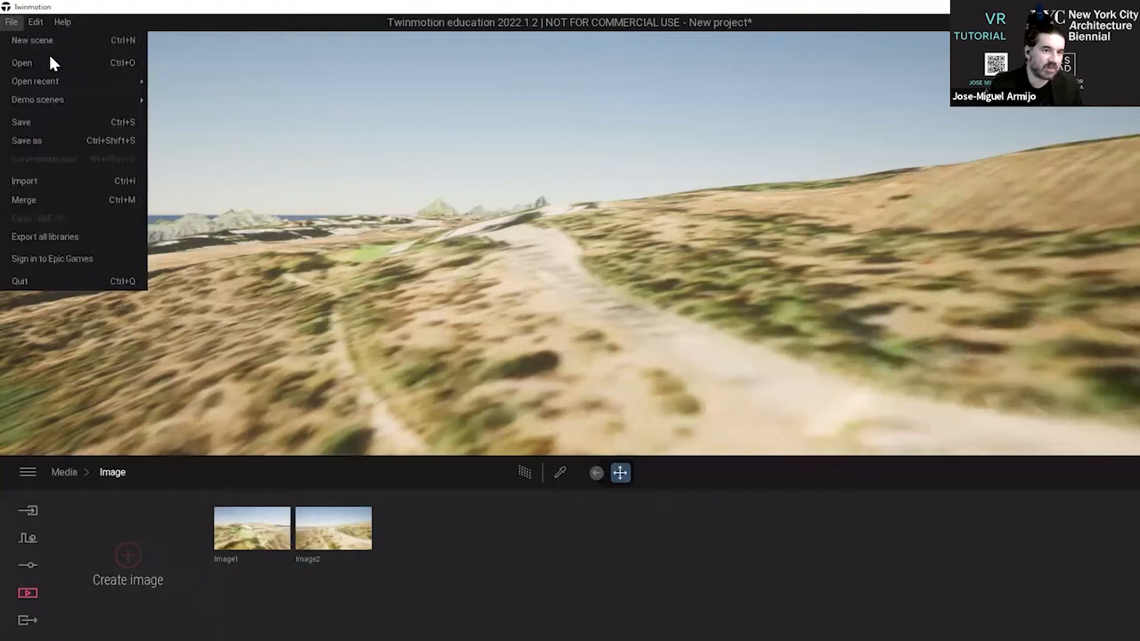
click(57, 122)
click(596, 383)
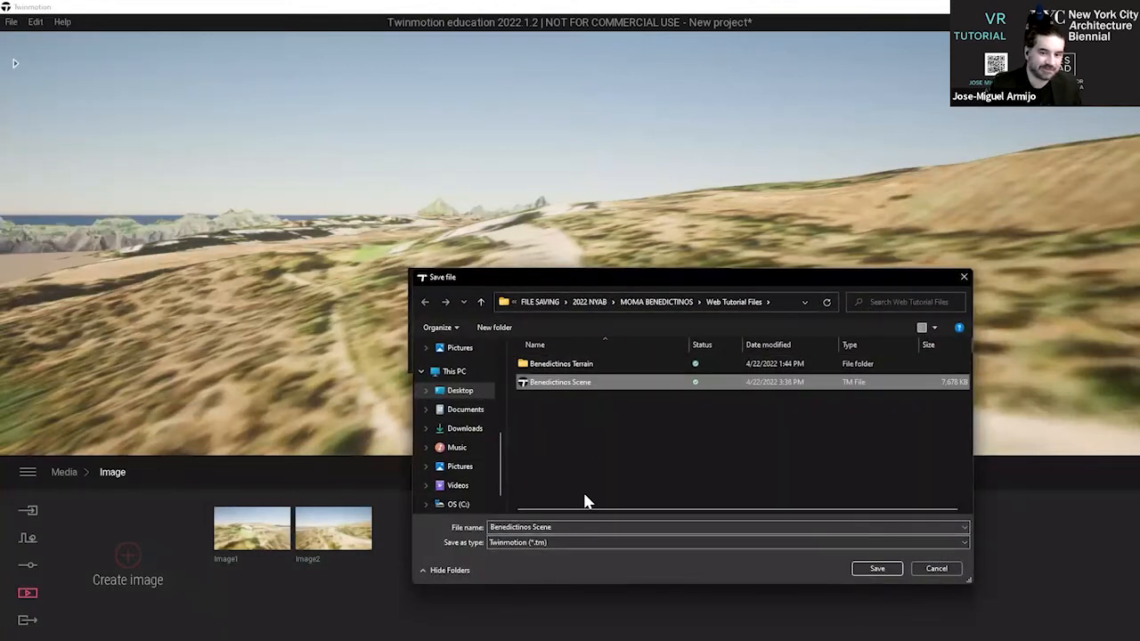
click(595, 528)
click(601, 527)
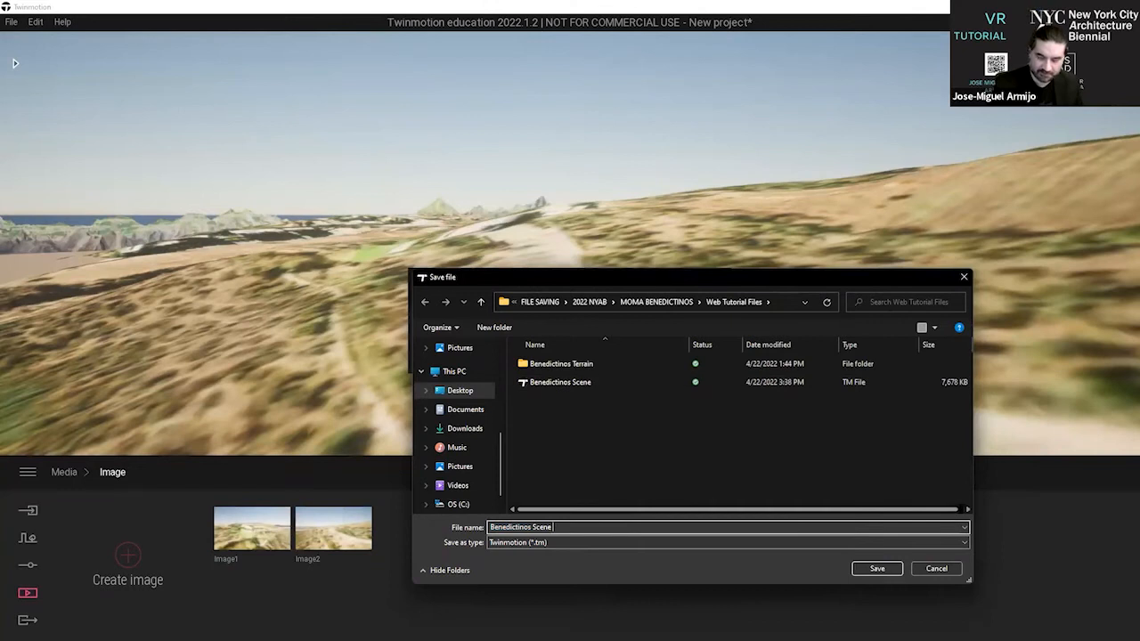
text(02)
key(Return)
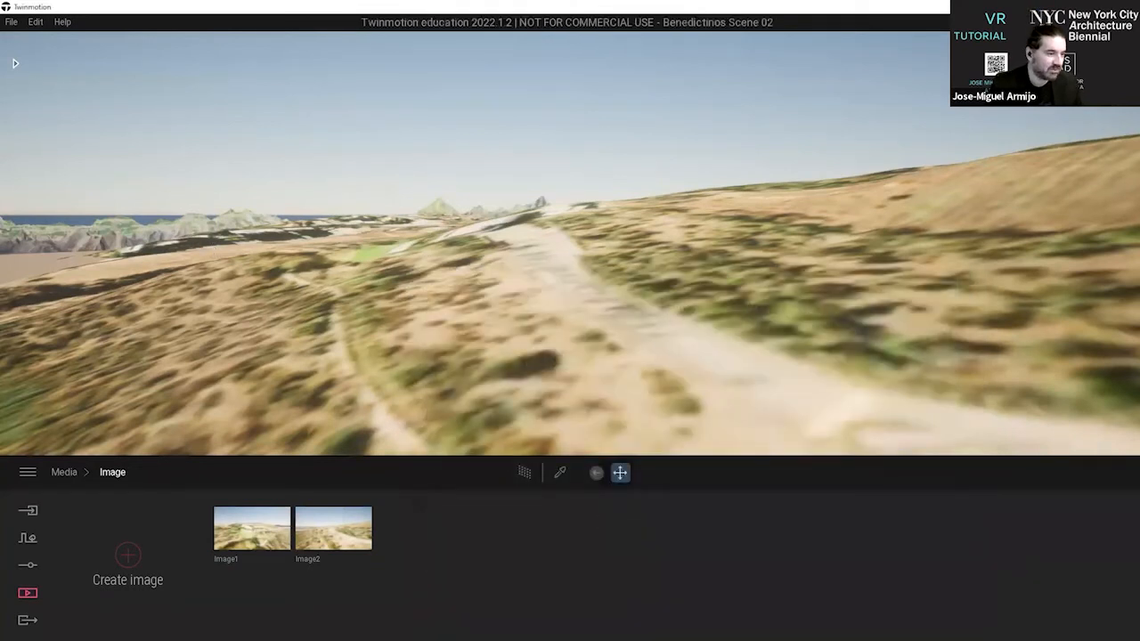
Switch to the presentation slide that lists the SketchUp and Twinmotion tutorial steps.
key(alt+Tab)
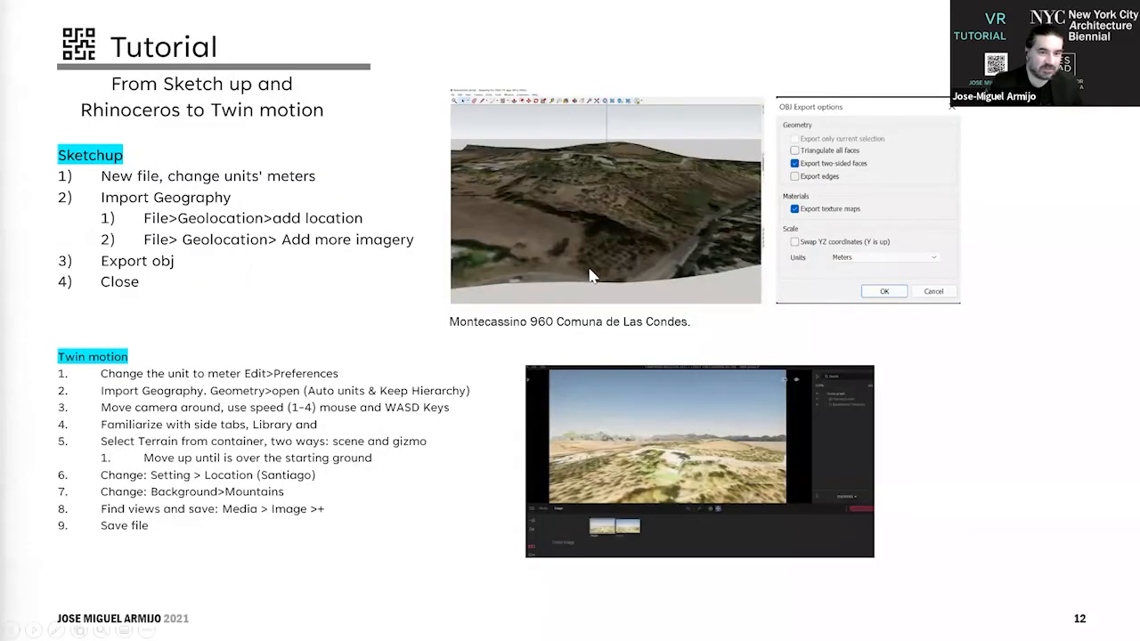
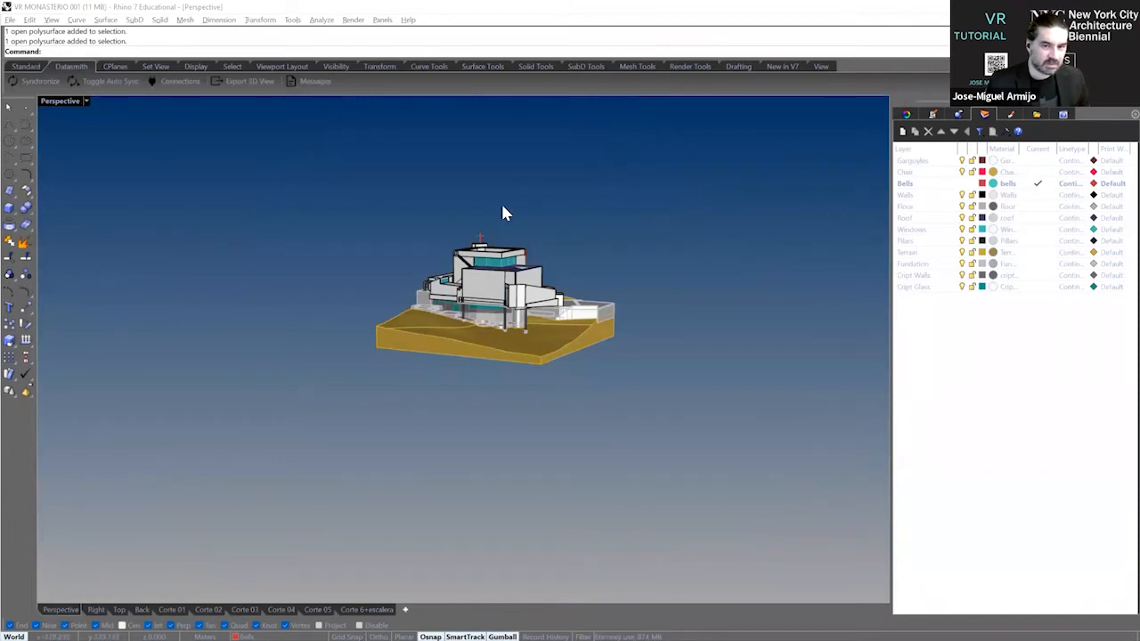
Review the Rhinoceros steps on the tutorial slide and return to the monastery model in Rhino.
right_drag(524, 214, 521, 245)
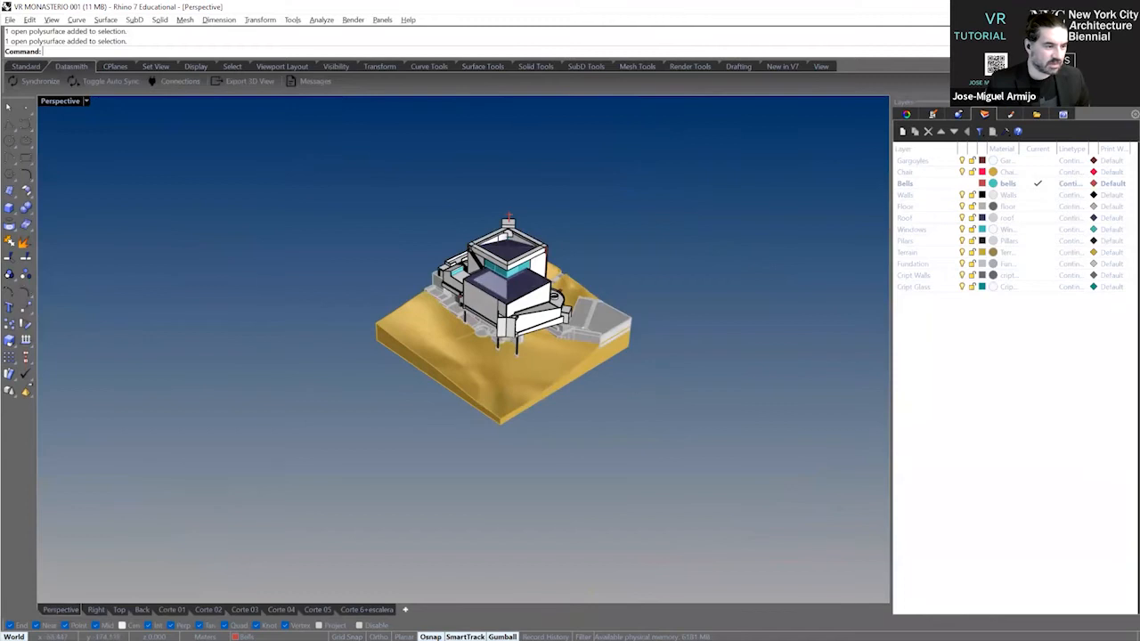
key(alt+Tab)
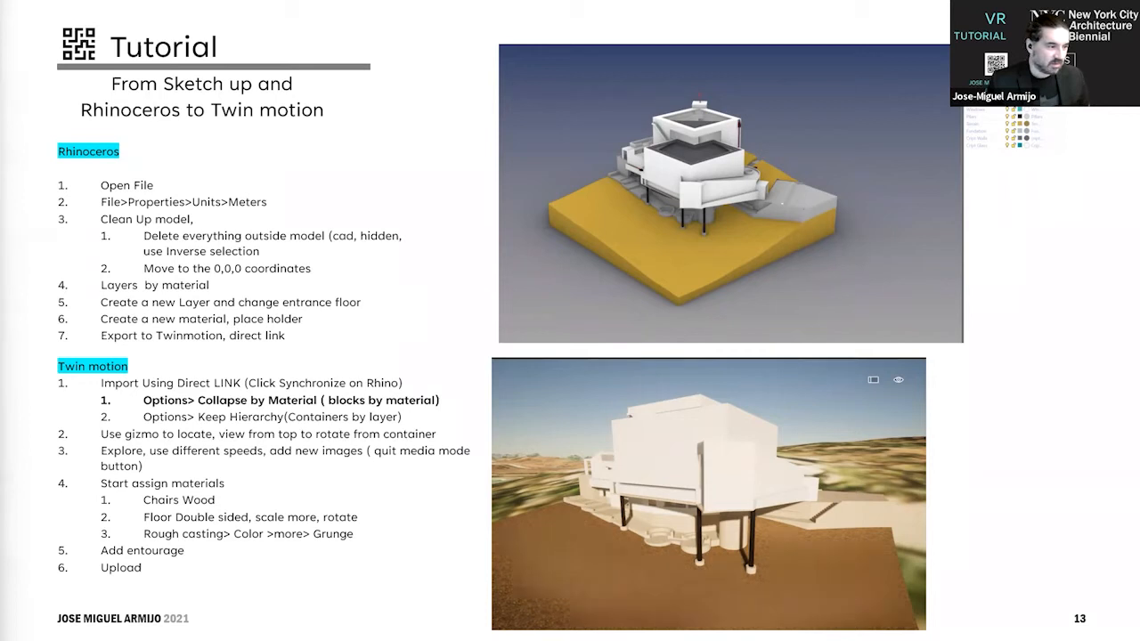
key(alt+Tab)
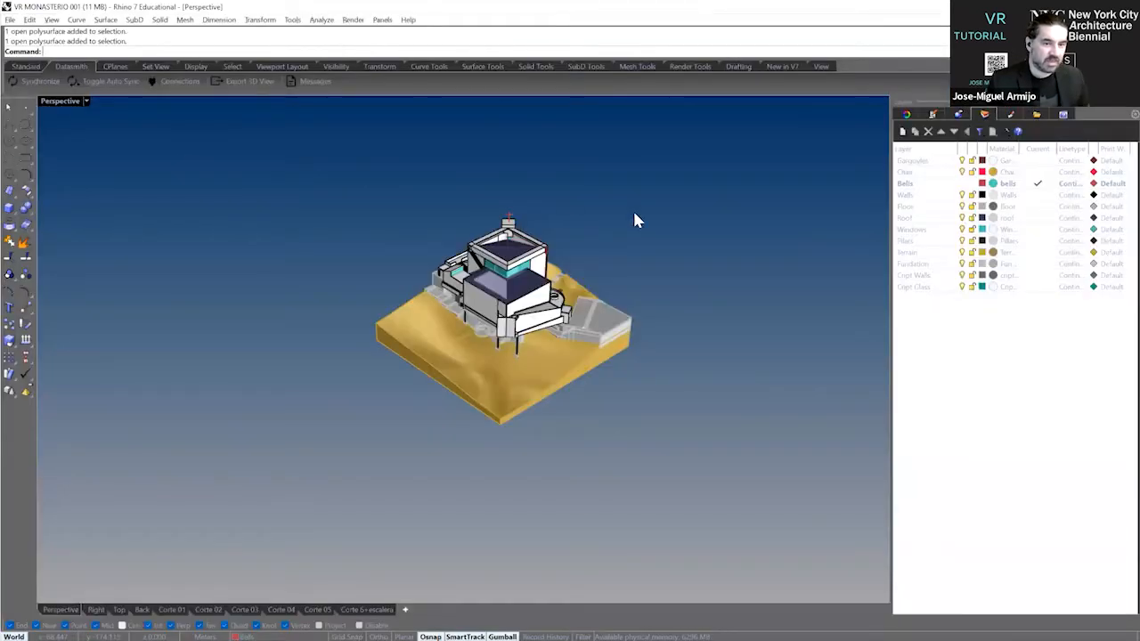
right_drag(256, 213, 262, 203)
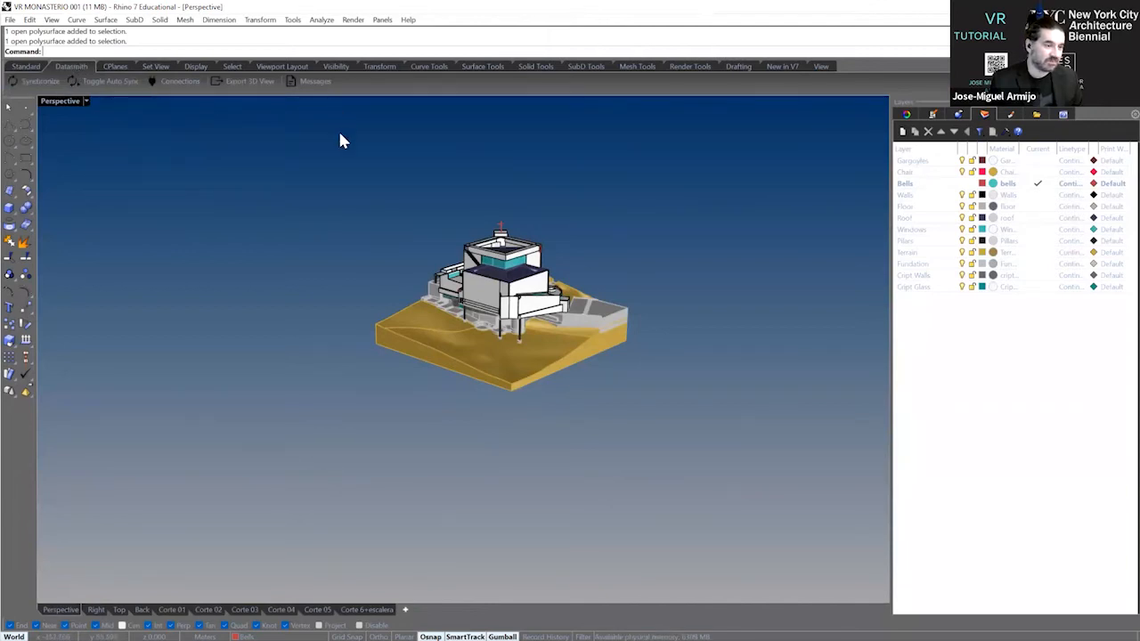
drag(80, 59, 100, 77)
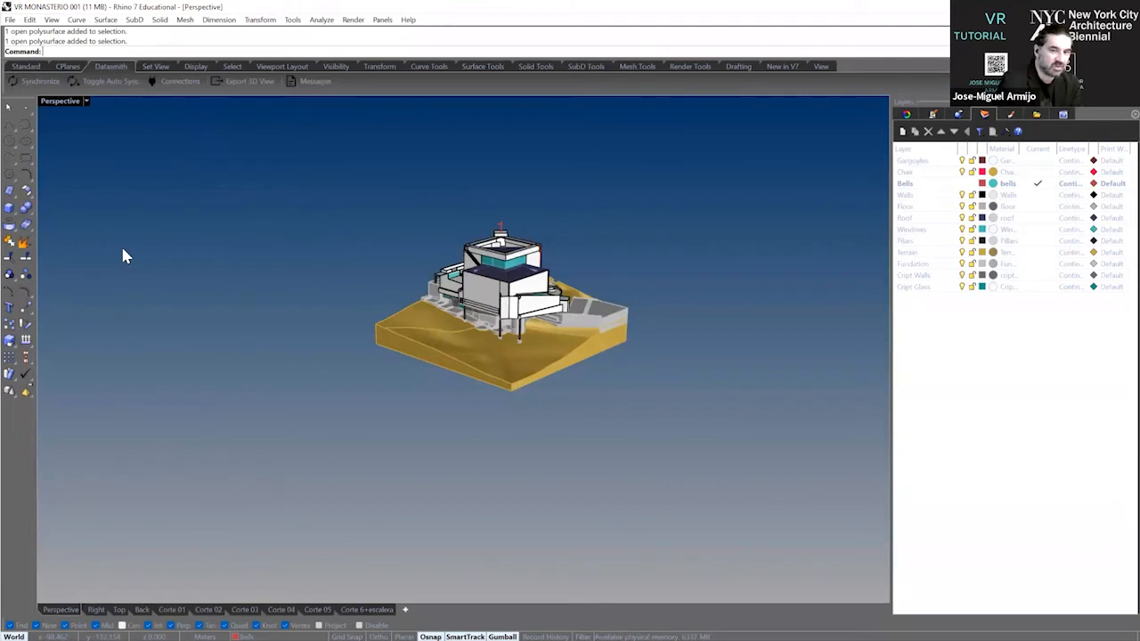
Check the document's model units in the document properties and accept the settings.
scroll(495, 266, up, 6)
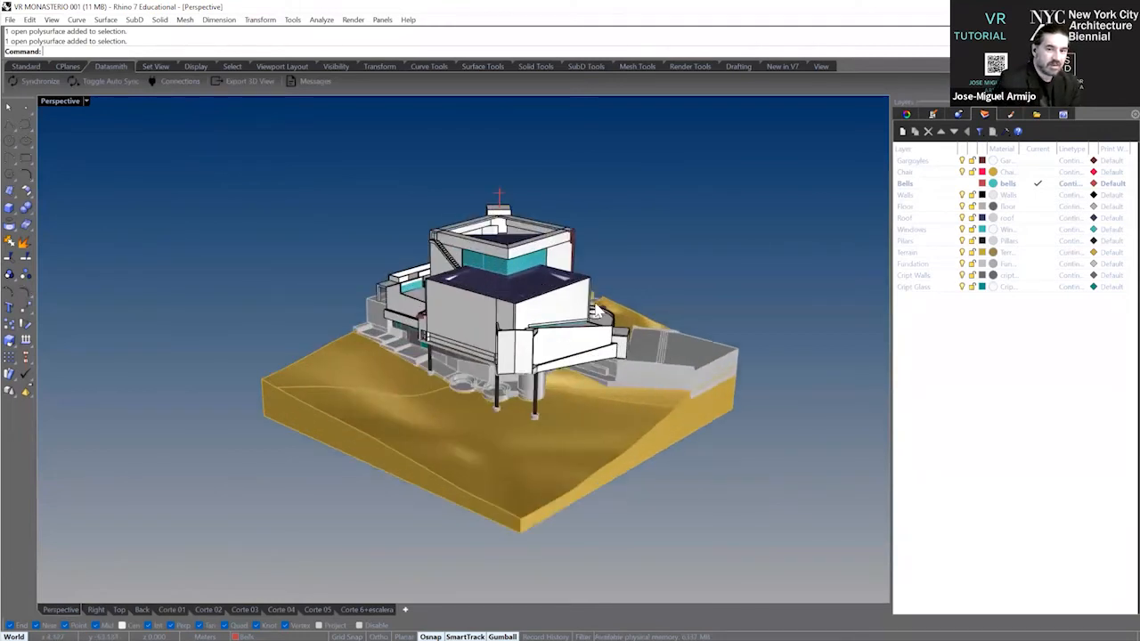
scroll(560, 262, down, 2)
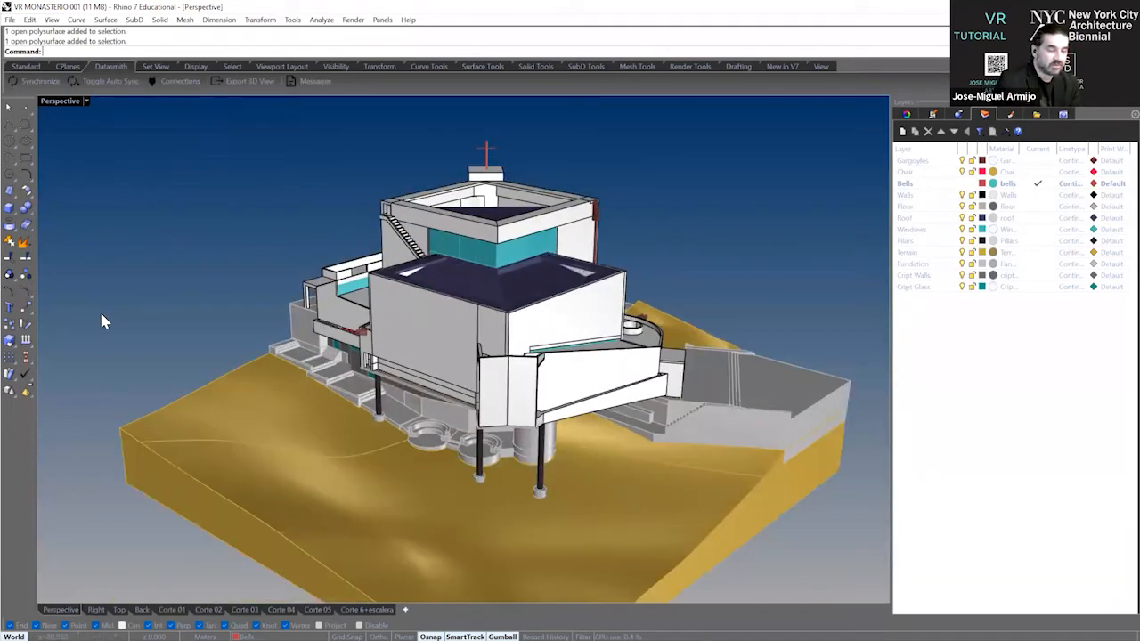
click(10, 20)
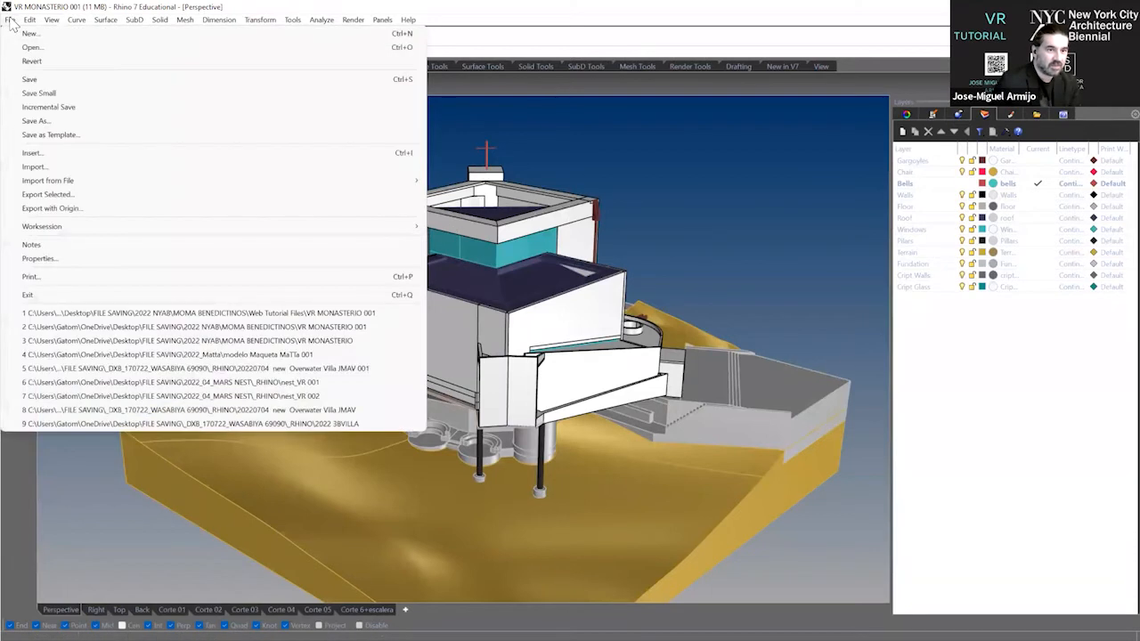
click(76, 257)
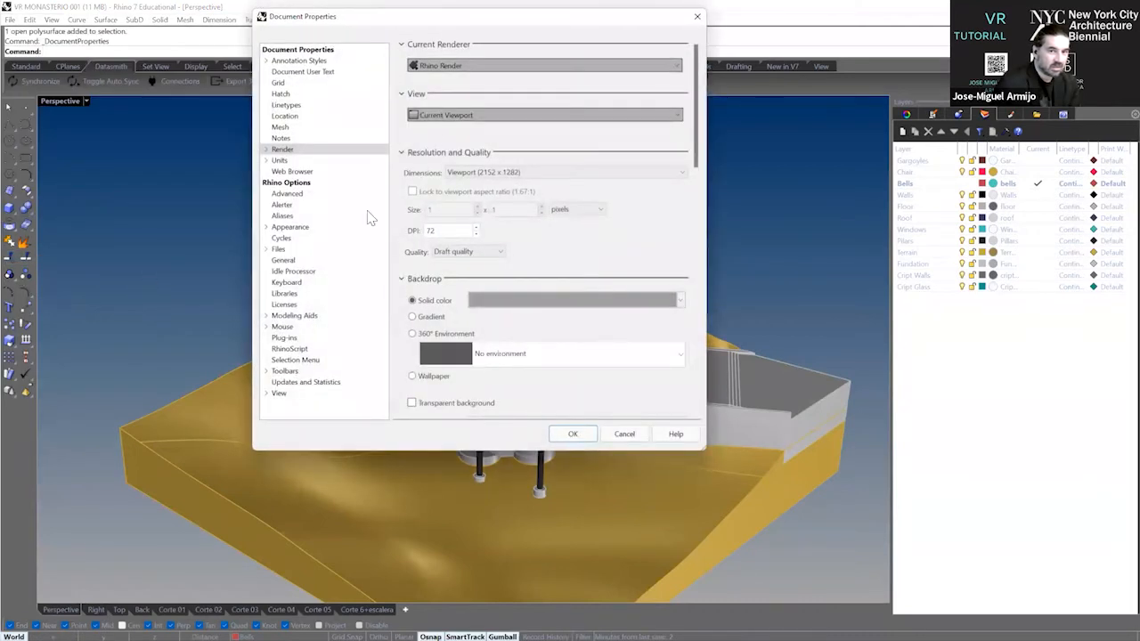
click(300, 161)
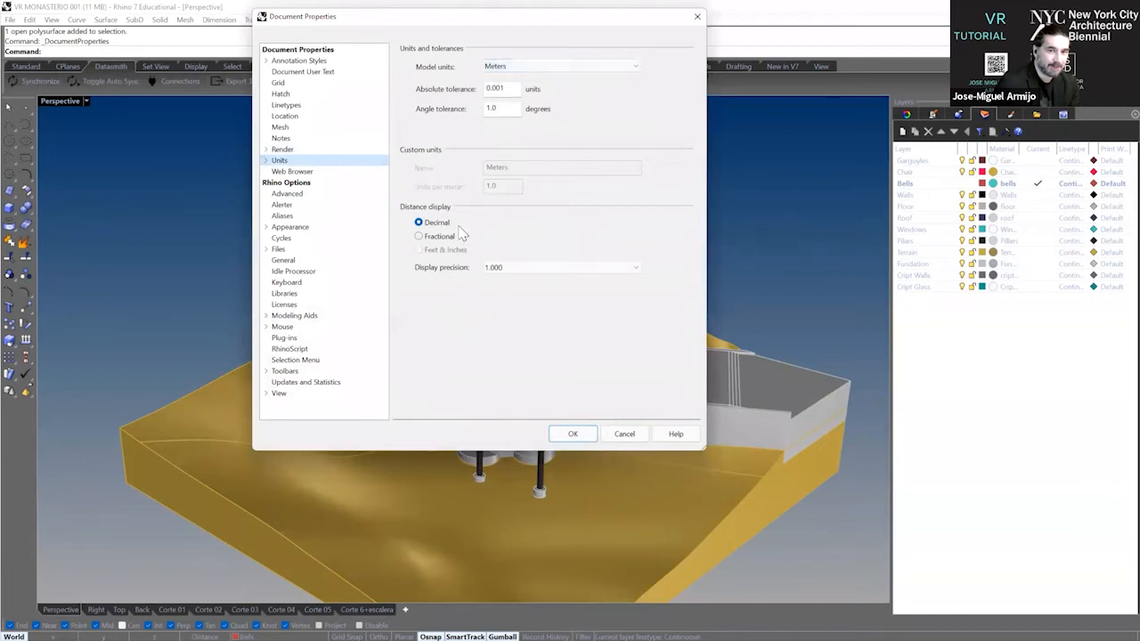
click(570, 432)
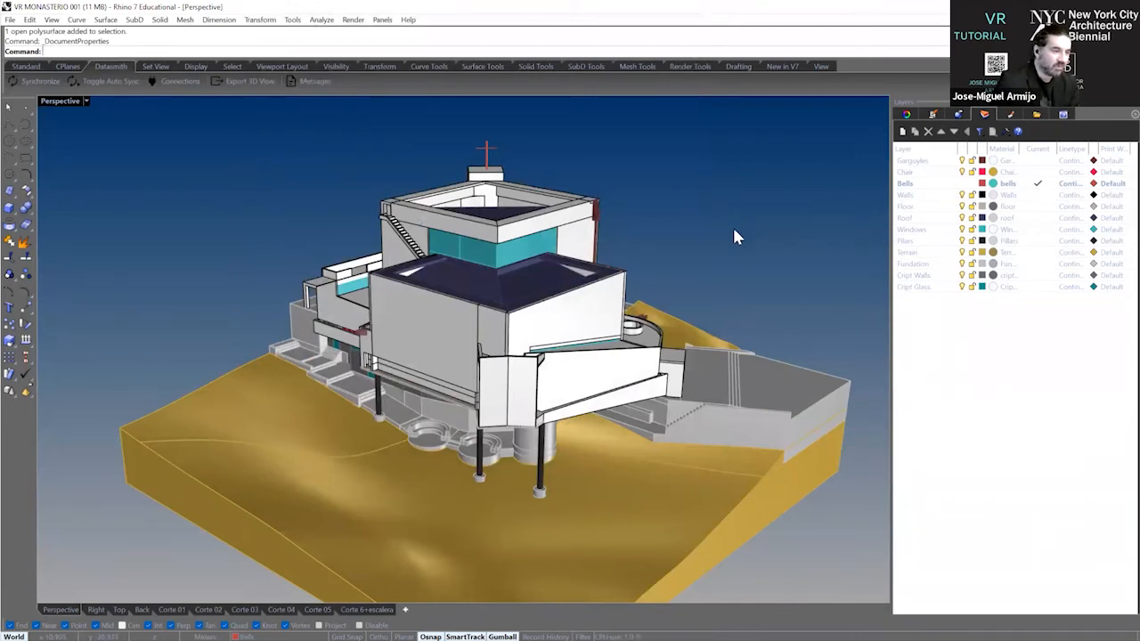
Select the whole model and move it from the terrain's lower-left corner in the Top view to the origin (0).
mouse_move(733, 230)
right_down()
mouse_move(727, 222)
mouse_move(732, 241)
right_up()
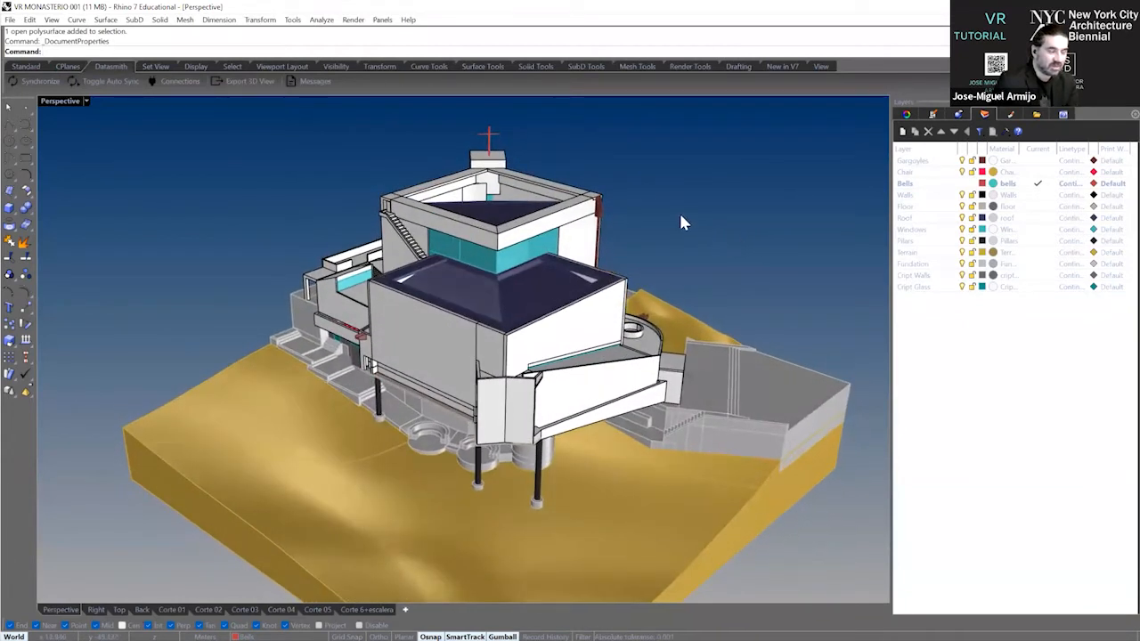
scroll(495, 169, down, 2)
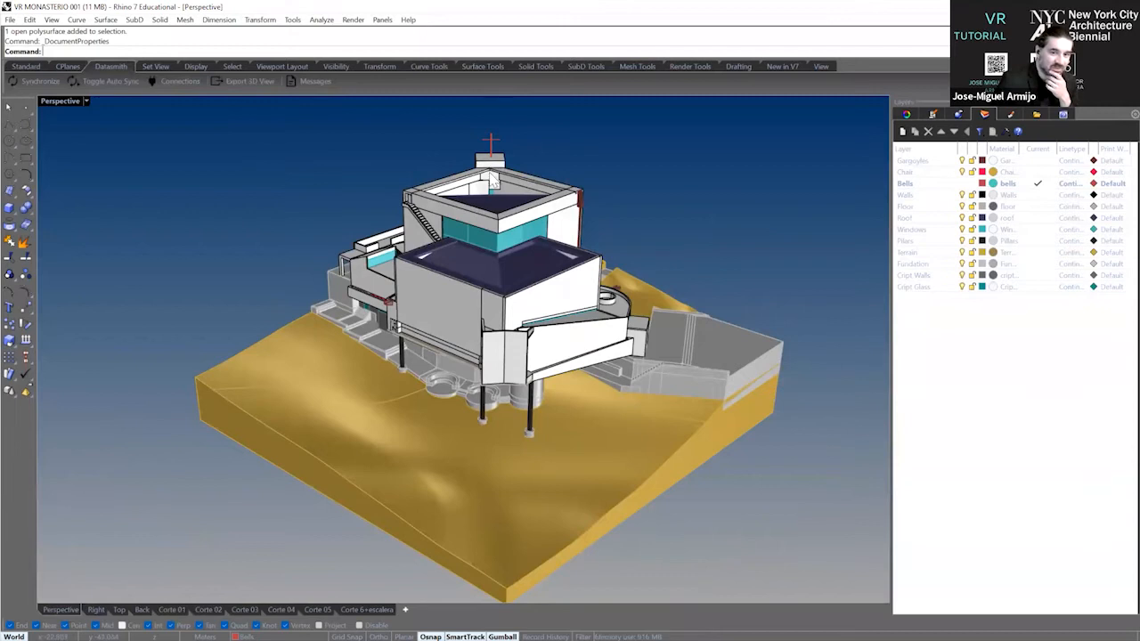
scroll(491, 172, down, 2)
drag(172, 131, 773, 549)
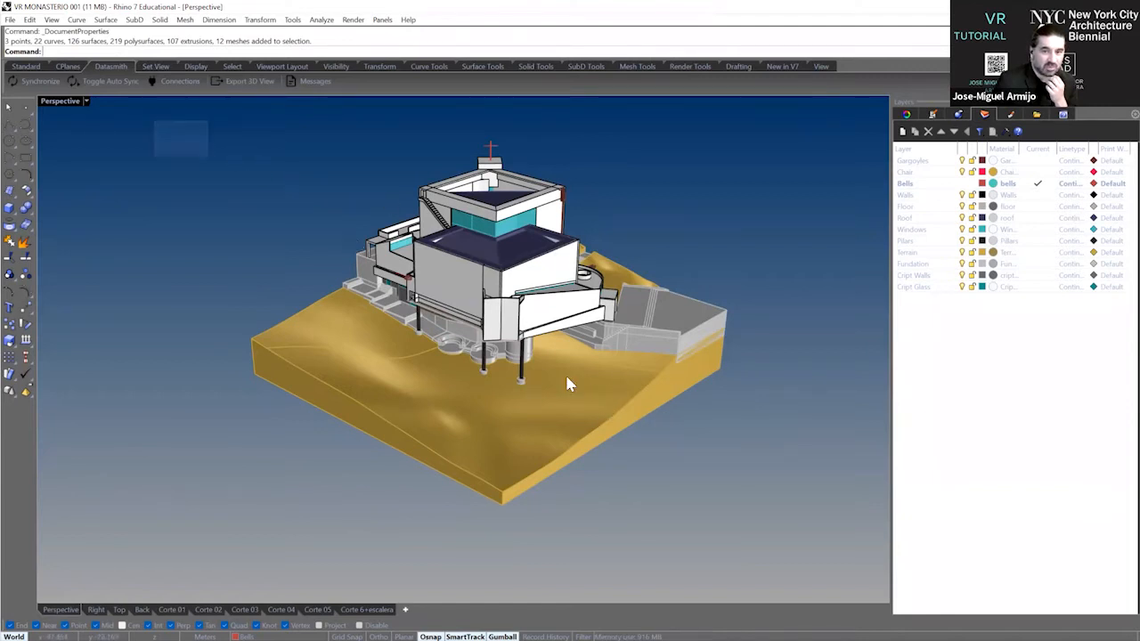
key(ctrl+a)
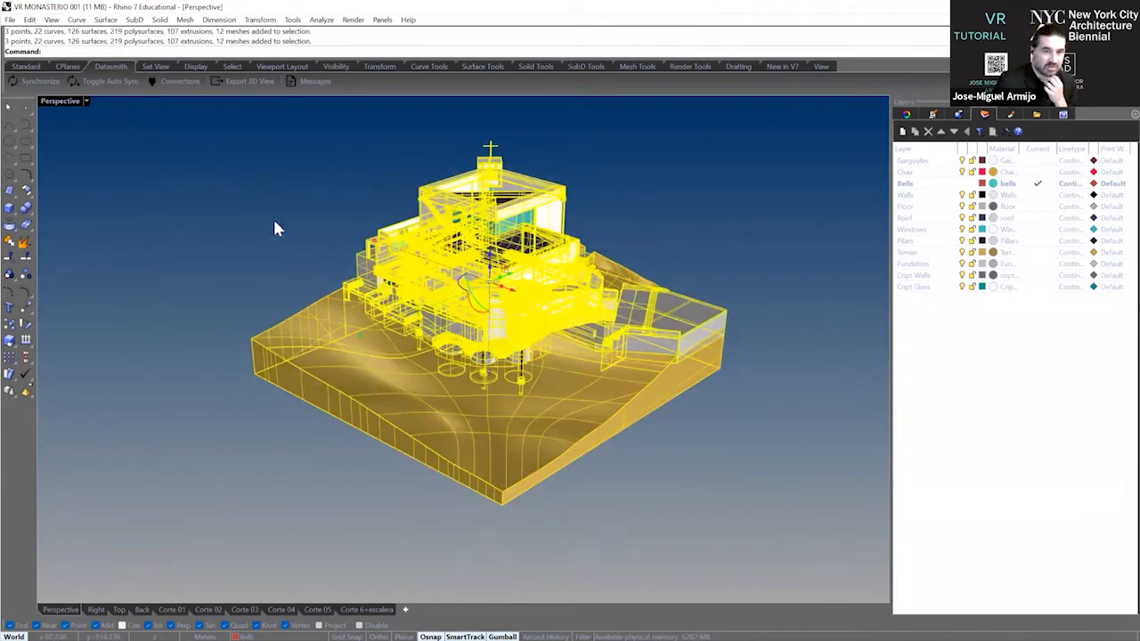
double_click(61, 100)
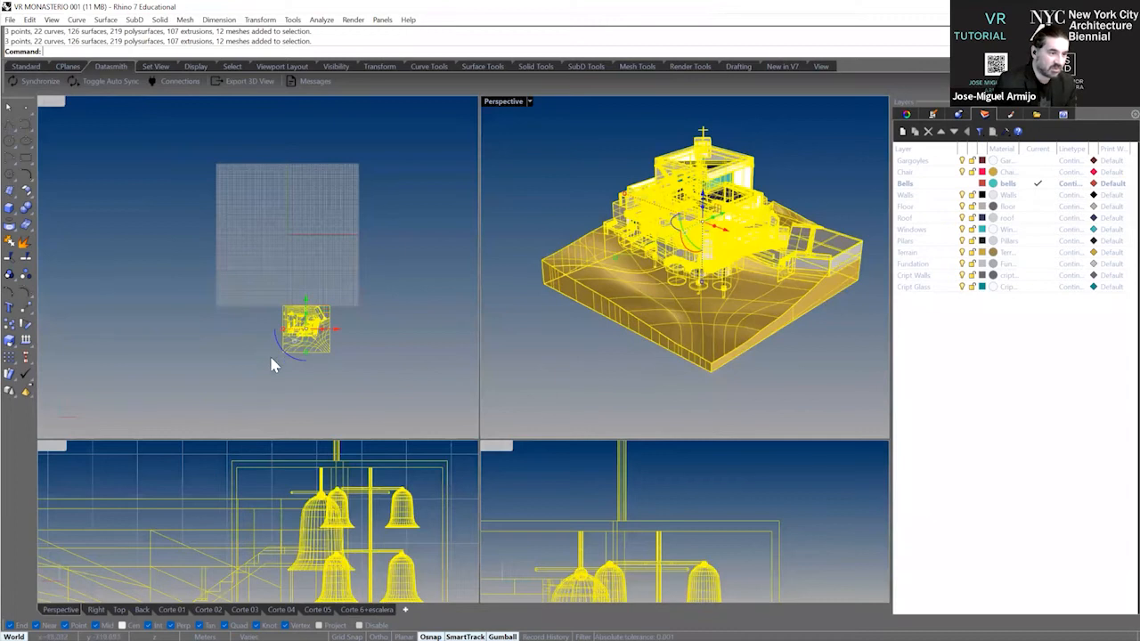
text(M)
key(Return)
scroll(316, 365, up, 4)
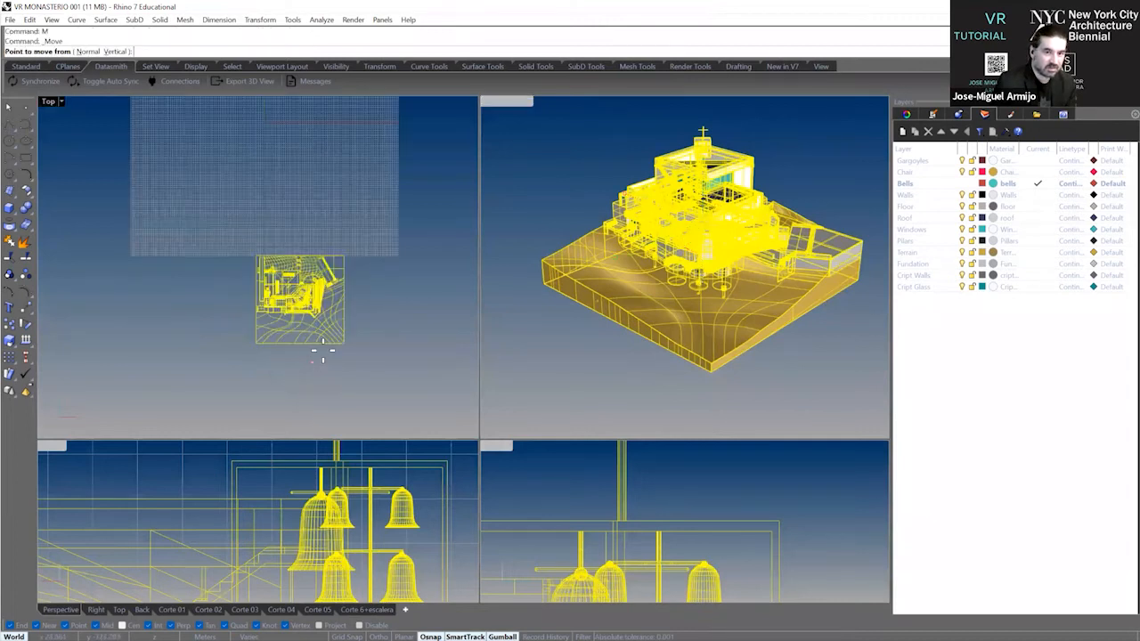
scroll(362, 301, up, 2)
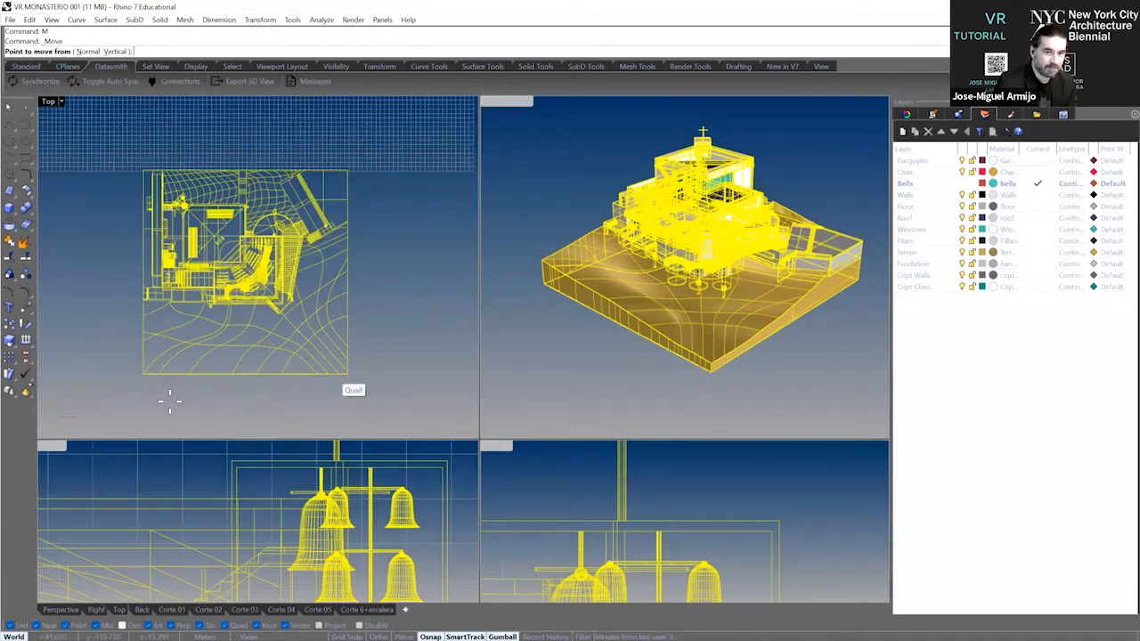
click(140, 374)
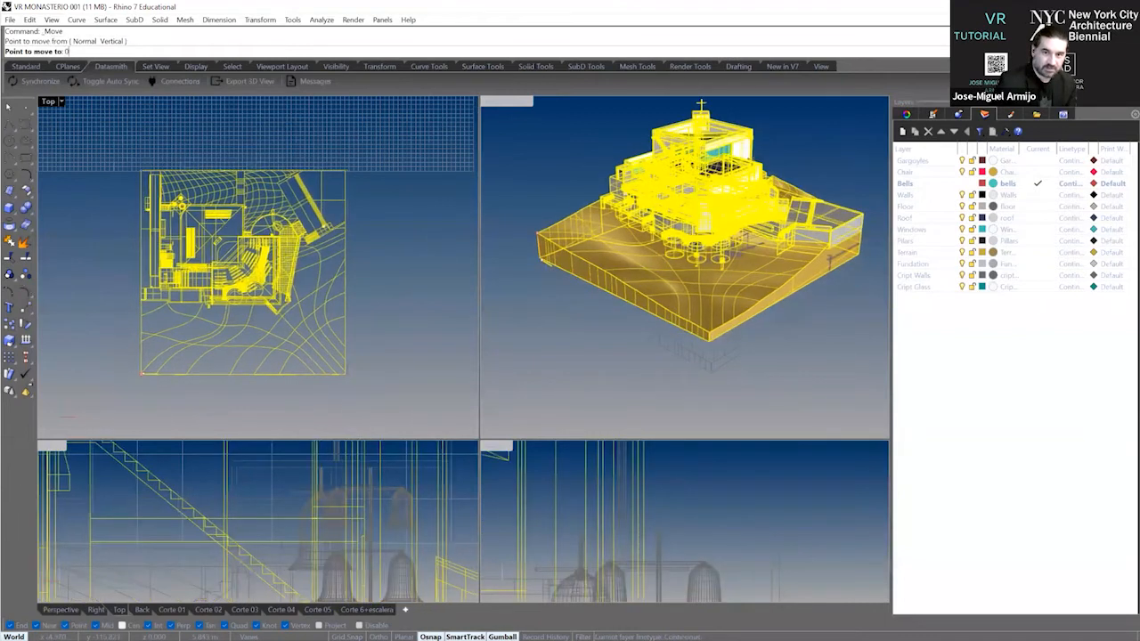
text(0)
key(Return)
Maximize the Perspective viewport and bring the relocated monastery model back into frame.
scroll(250, 345, down, 5)
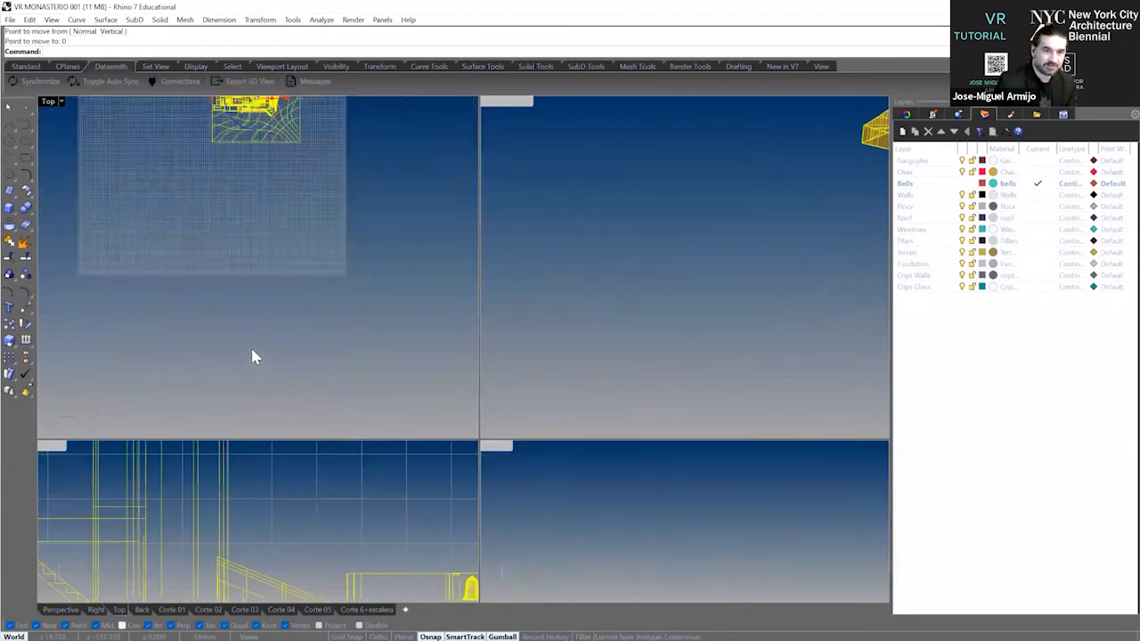
double_click(494, 103)
right_drag(426, 222, 334, 305)
scroll(326, 320, down, 5)
right_drag(560, 279, 630, 203)
scroll(571, 265, up, 7)
right_drag(572, 260, 487, 300)
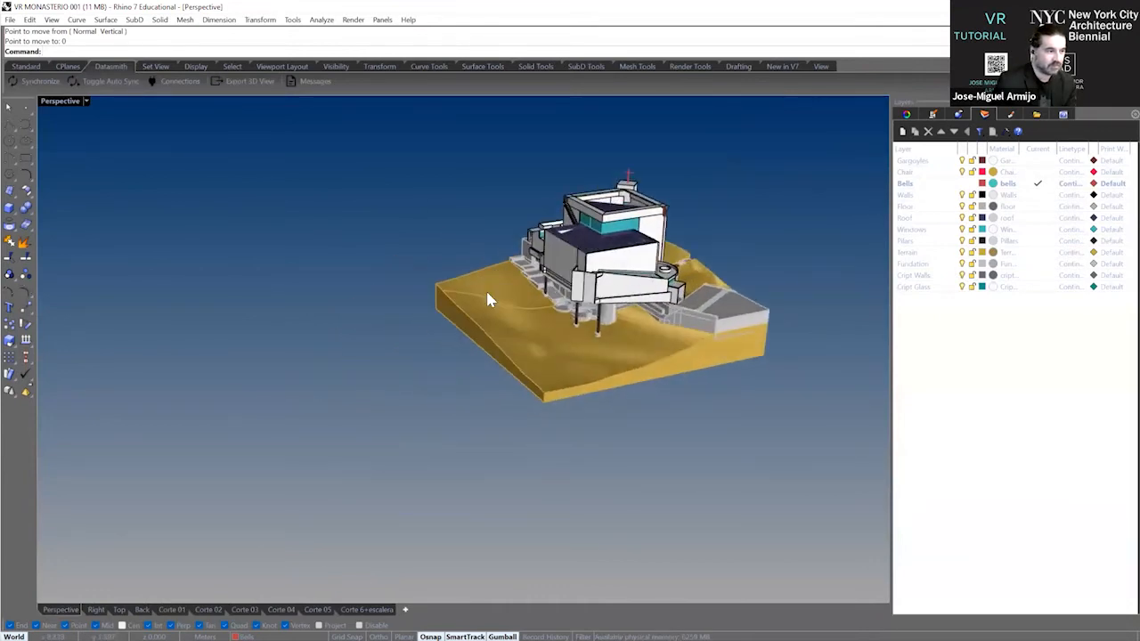
scroll(487, 296, up, 4)
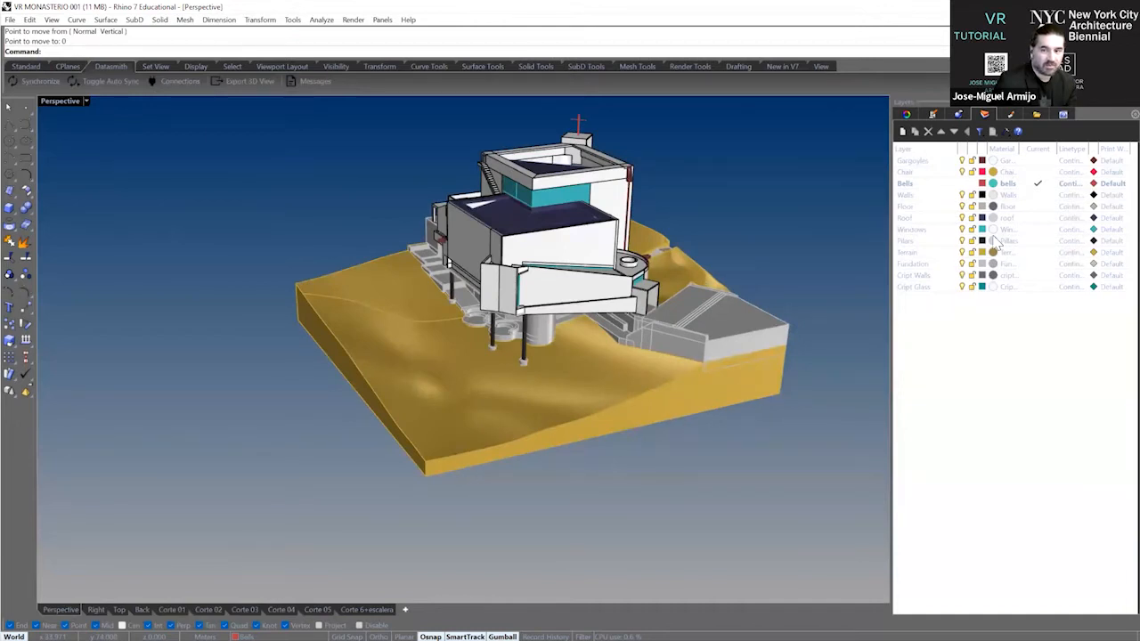
Toggle the Terrain layer off and on to check which geometry it holds.
right_drag(445, 346, 423, 337)
scroll(418, 333, up, 4)
scroll(497, 331, down, 2)
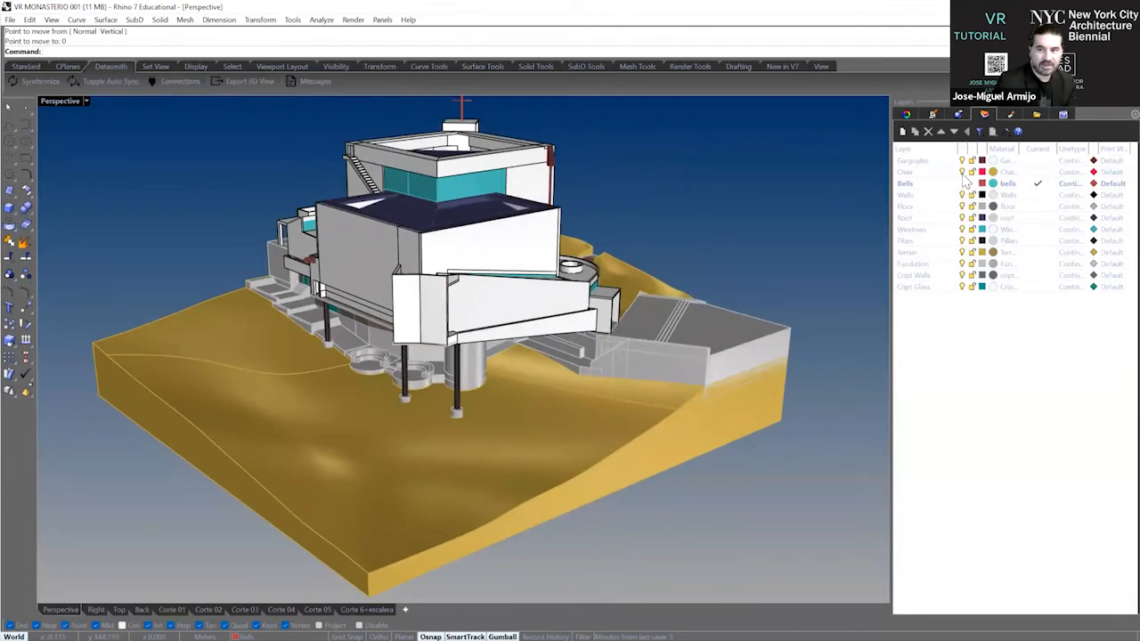
click(963, 254)
click(964, 253)
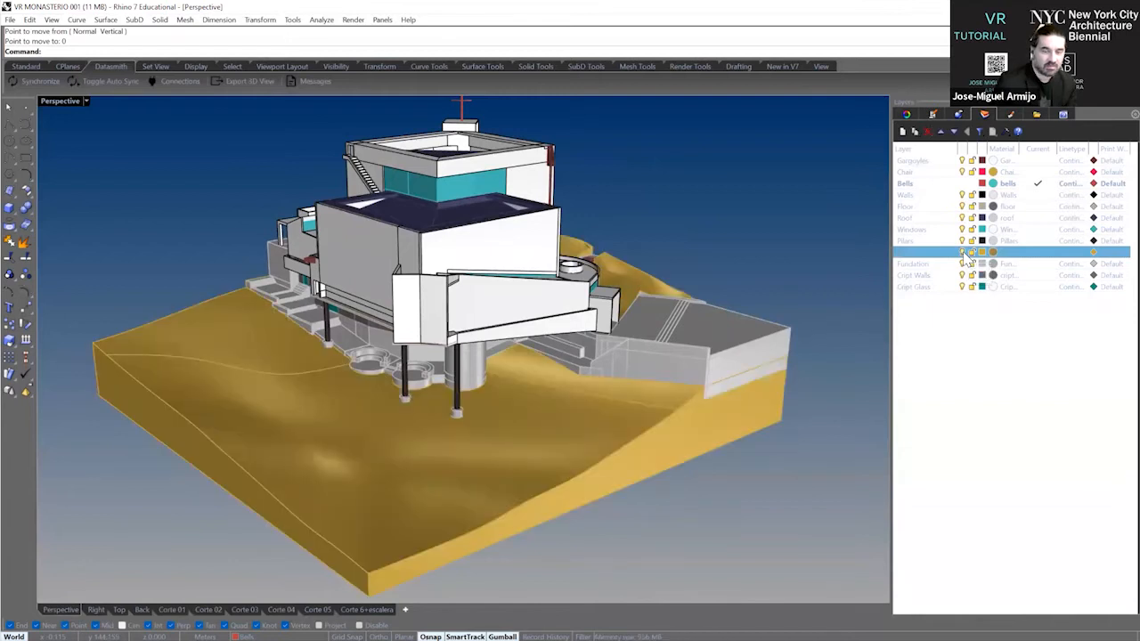
click(963, 254)
click(964, 253)
click(963, 254)
click(963, 253)
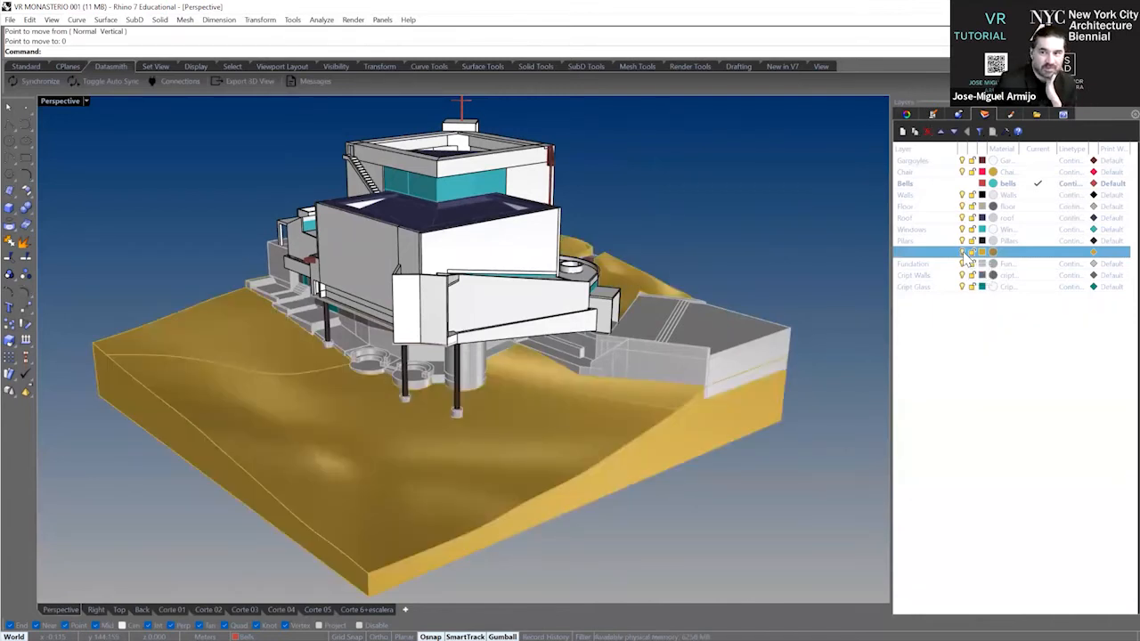
Hide the Roof and Walls layers to expose the building's interior.
click(963, 217)
click(963, 217)
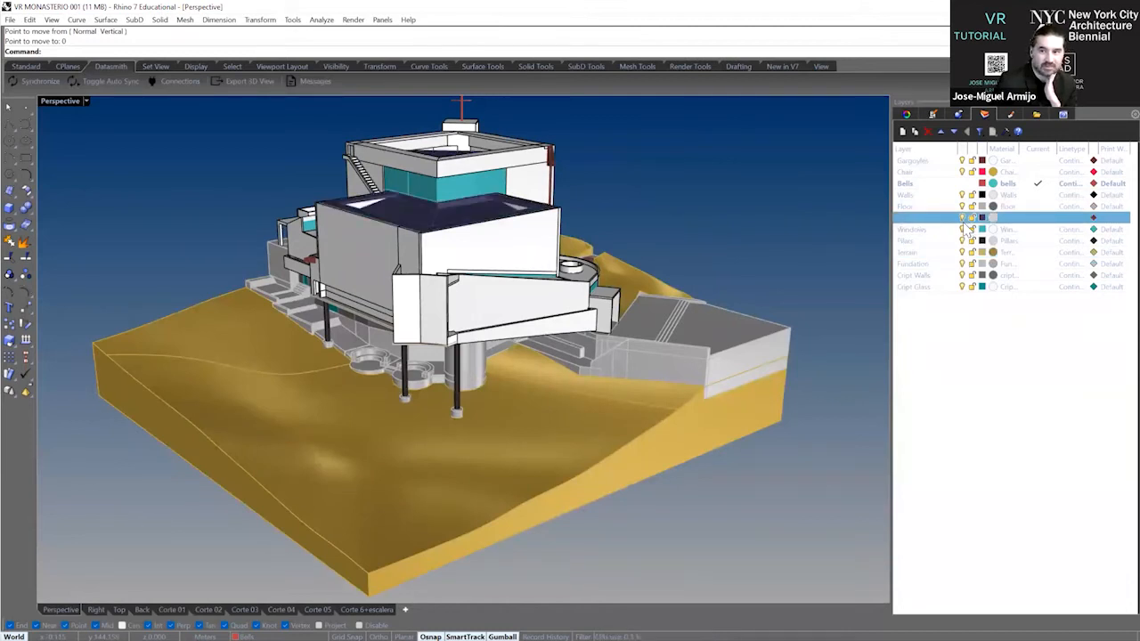
click(962, 218)
click(963, 195)
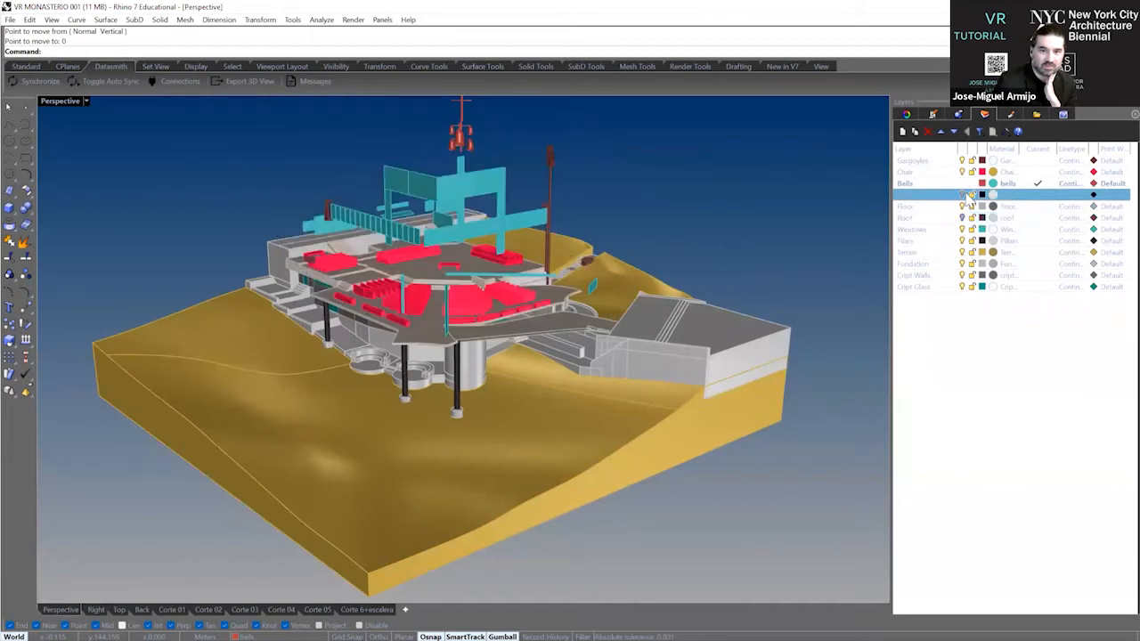
click(963, 195)
click(964, 195)
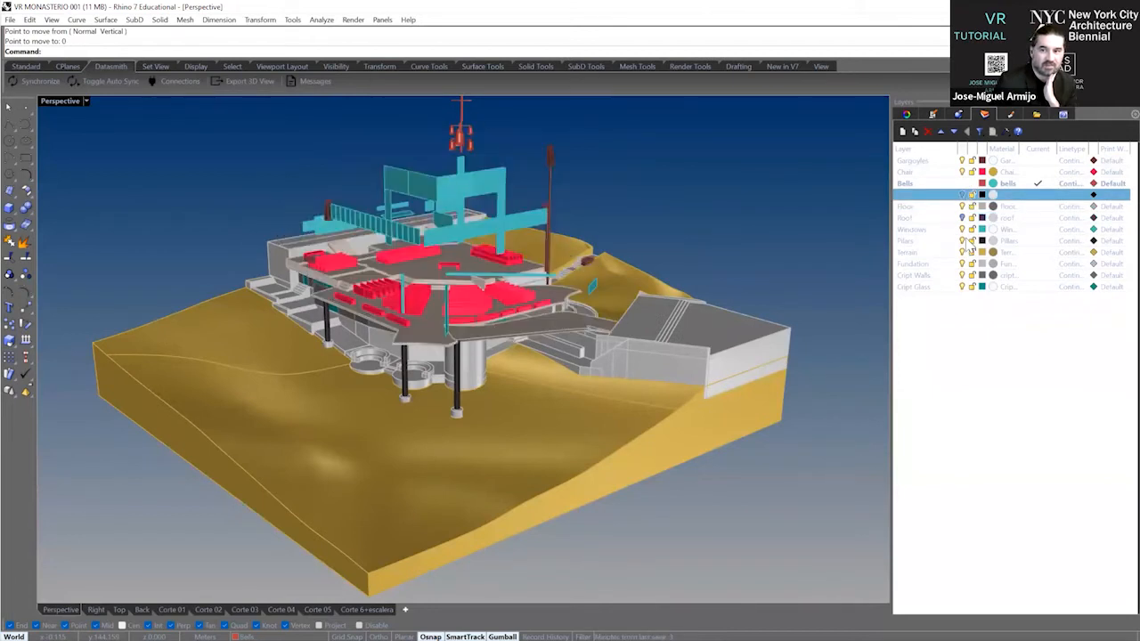
click(960, 173)
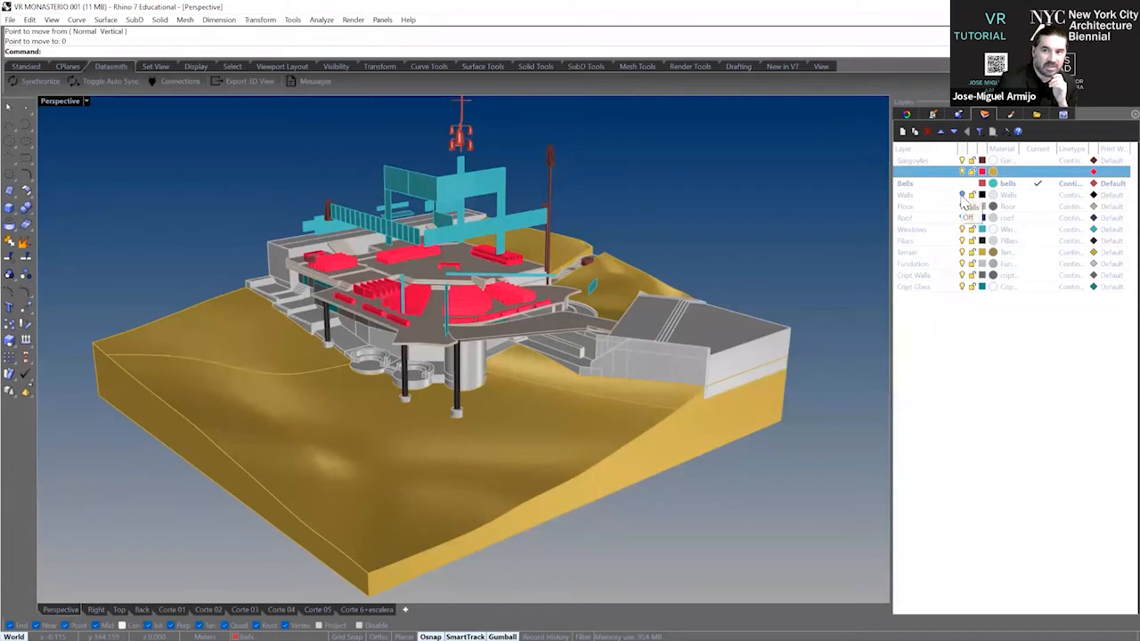
Show the Walls layer again and hide the Floor layer.
click(962, 195)
click(962, 206)
scroll(520, 229, up, 2)
scroll(521, 276, down, 4)
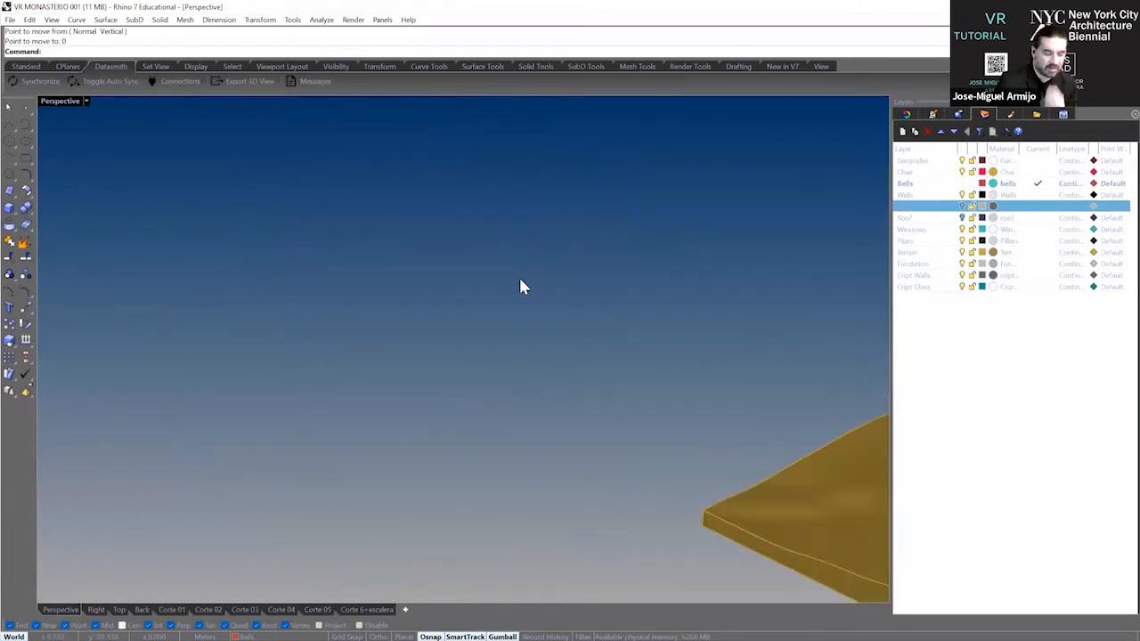
Turn the Floor and Roof layers back on while viewing the building from the entrance side.
scroll(746, 315, up, 3)
scroll(744, 312, up, 4)
right_drag(650, 274, 686, 256)
scroll(685, 257, down, 3)
right_drag(595, 272, 439, 250)
text(m)
key(Return)
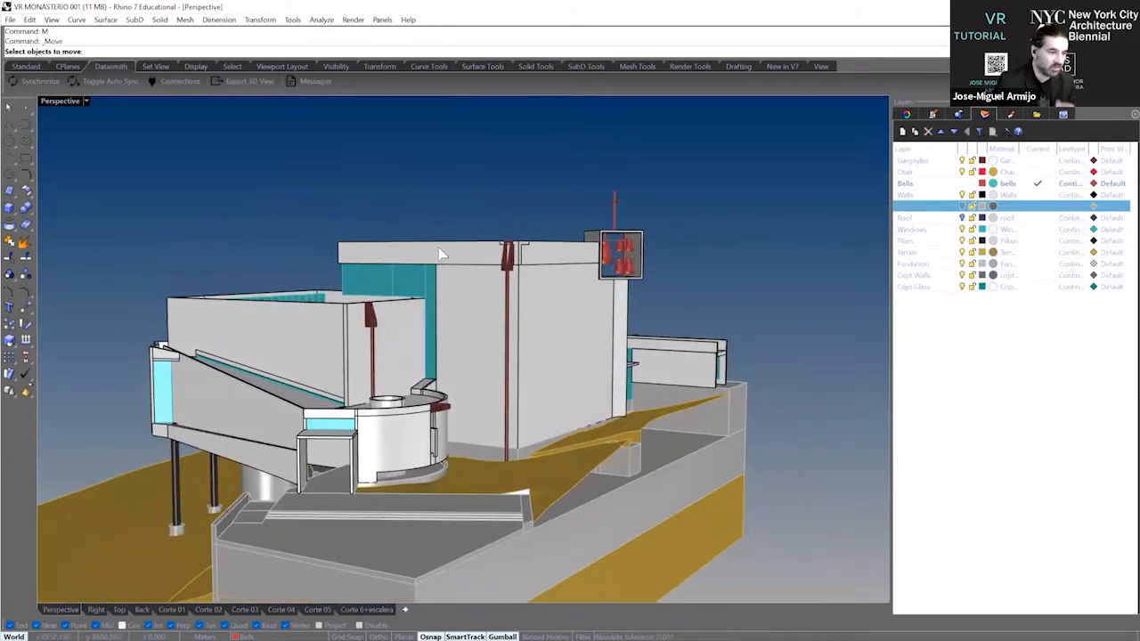
click(964, 218)
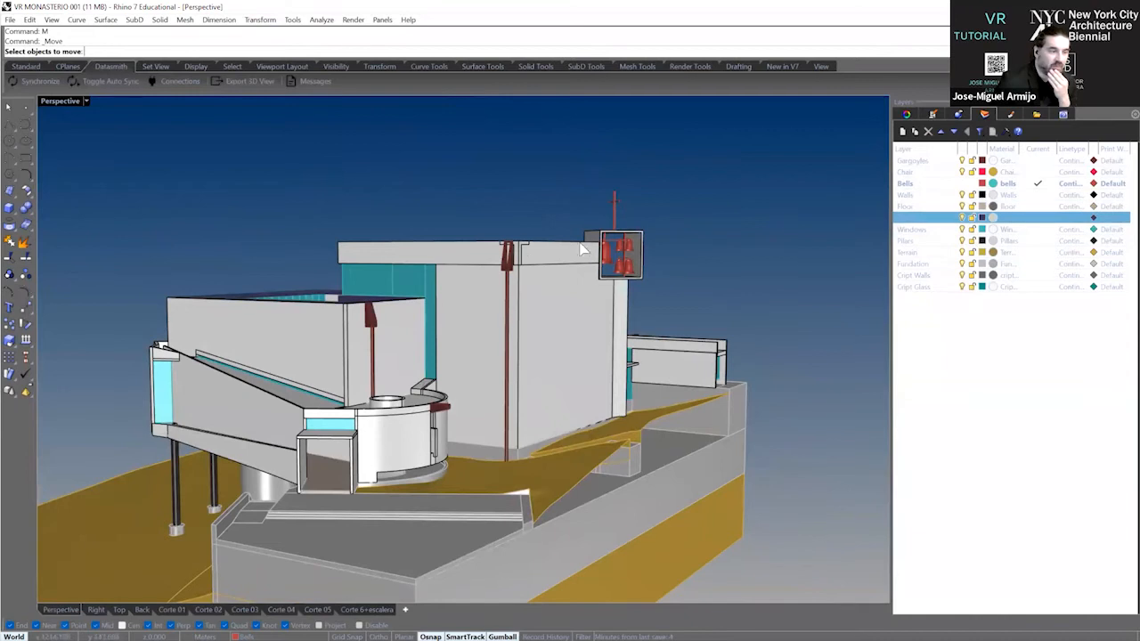
Add a new layer to the model for the entrance platform.
scroll(527, 260, down, 4)
right_drag(525, 262, 472, 461)
scroll(467, 477, up, 6)
click(1012, 418)
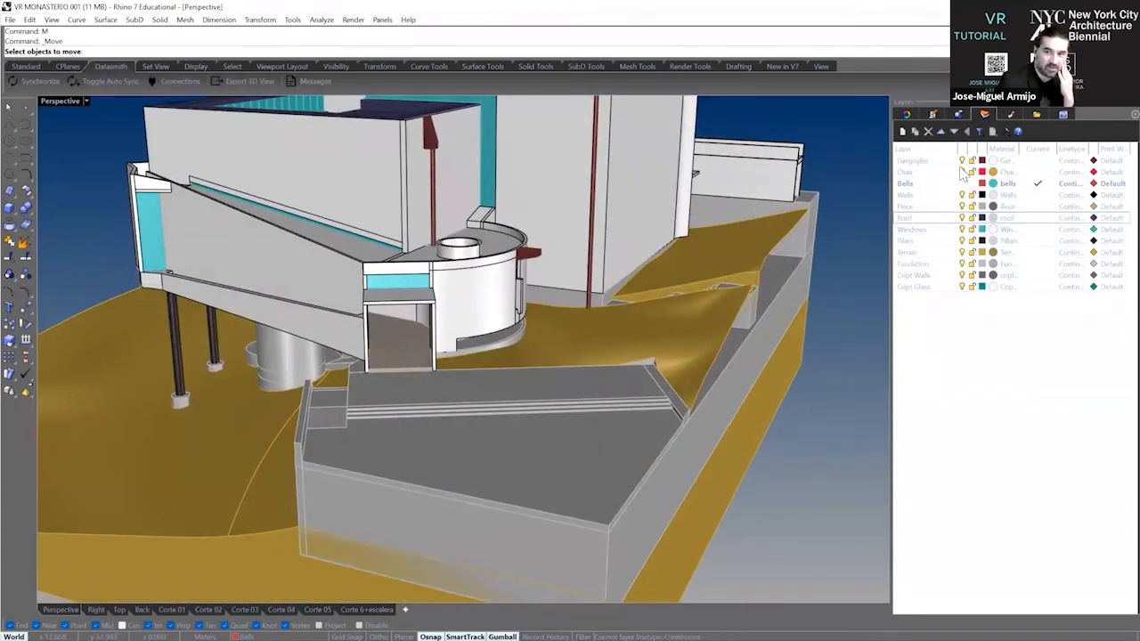
click(903, 133)
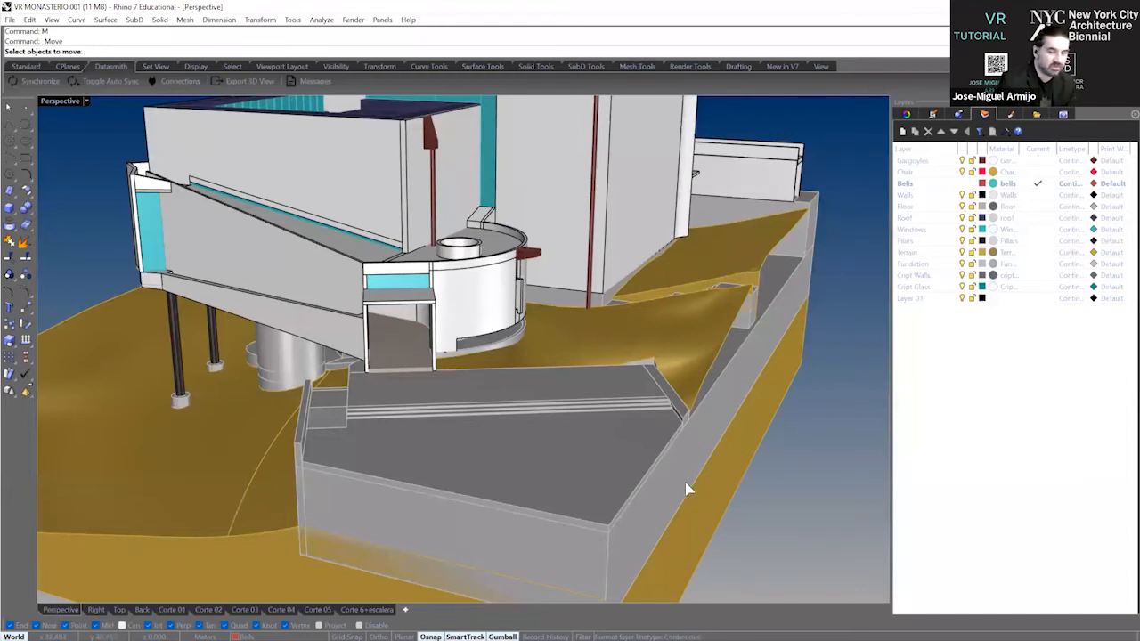
click(534, 471)
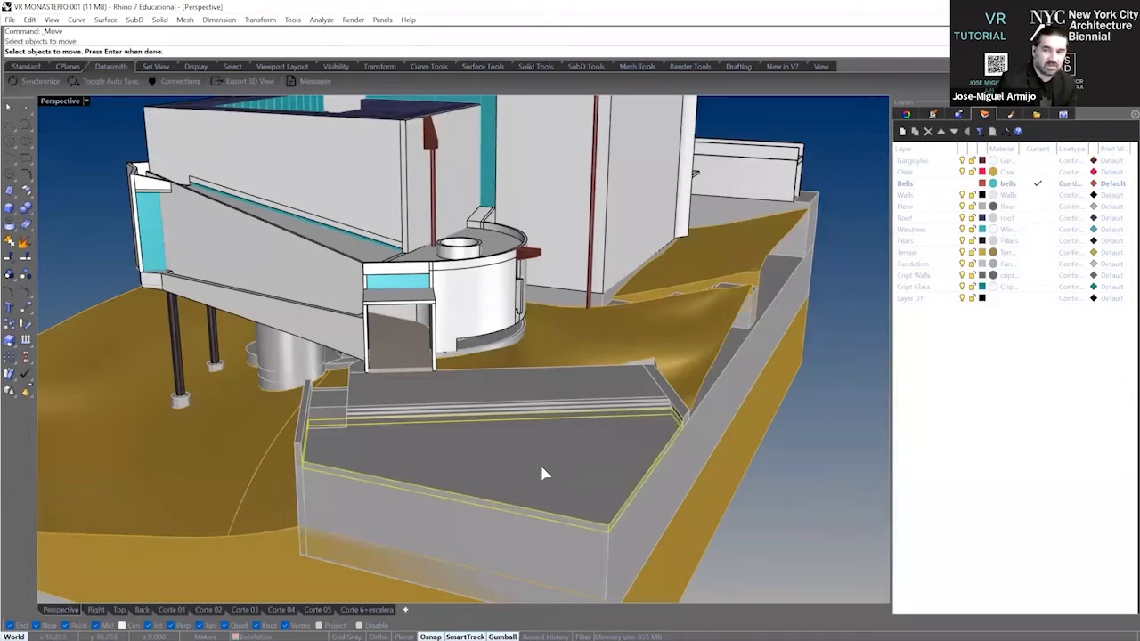
scroll(347, 420, up, 5)
click(318, 411)
click(426, 349)
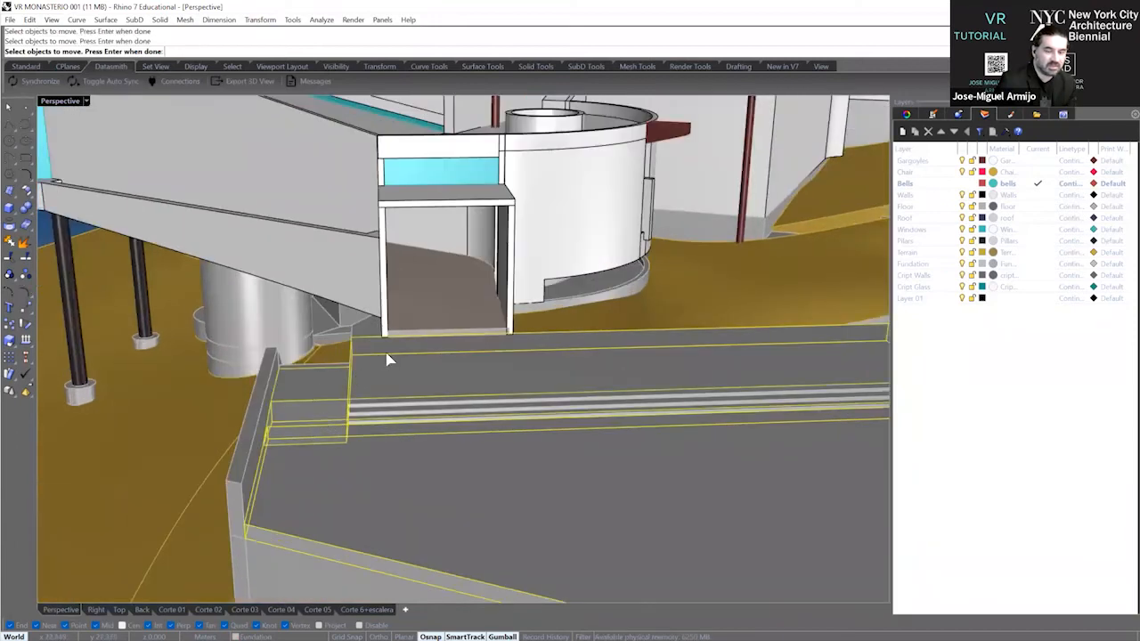
scroll(388, 352, down, 6)
right_drag(565, 347, 653, 253)
scroll(687, 328, up, 4)
scroll(685, 332, up, 4)
scroll(653, 250, up, 4)
right_drag(571, 274, 551, 346)
click(529, 392)
click(501, 391)
click(486, 376)
scroll(532, 282, down, 6)
right_drag(529, 285, 426, 332)
scroll(272, 368, up, 5)
right_drag(298, 316, 326, 338)
scroll(325, 338, up, 1)
scroll(323, 463, up, 2)
mouse_move(311, 457)
right_down()
mouse_move(293, 451)
mouse_move(317, 465)
right_up()
scroll(399, 480, up, 2)
click(403, 480)
scroll(338, 448, down, 6)
right_drag(366, 436, 393, 490)
scroll(367, 445, down, 3)
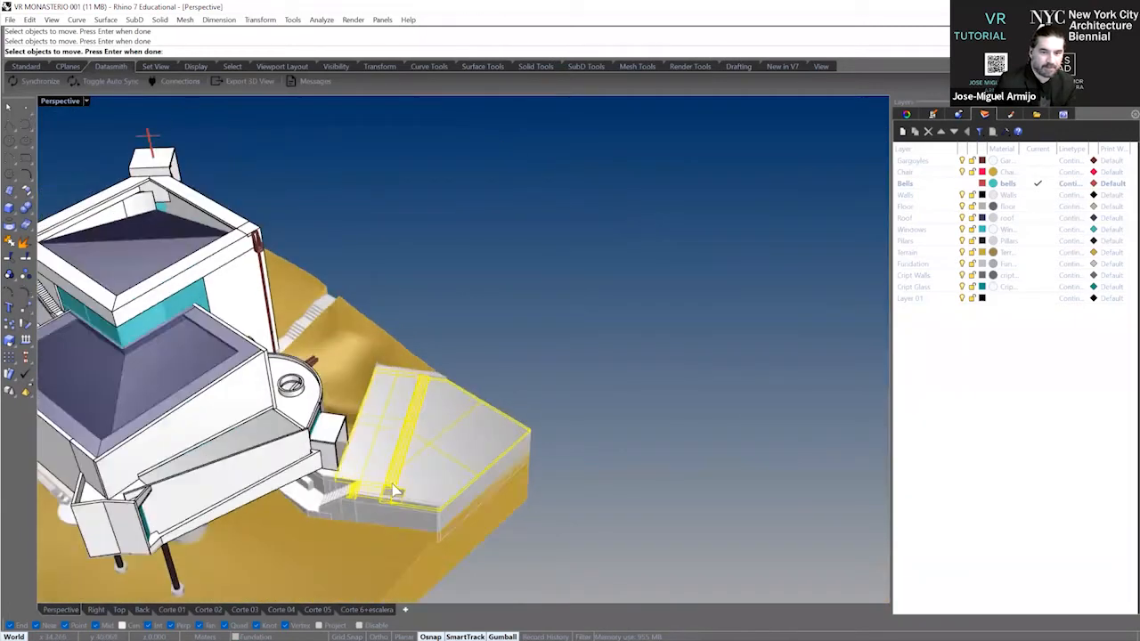
scroll(395, 491, up, 8)
click(335, 519)
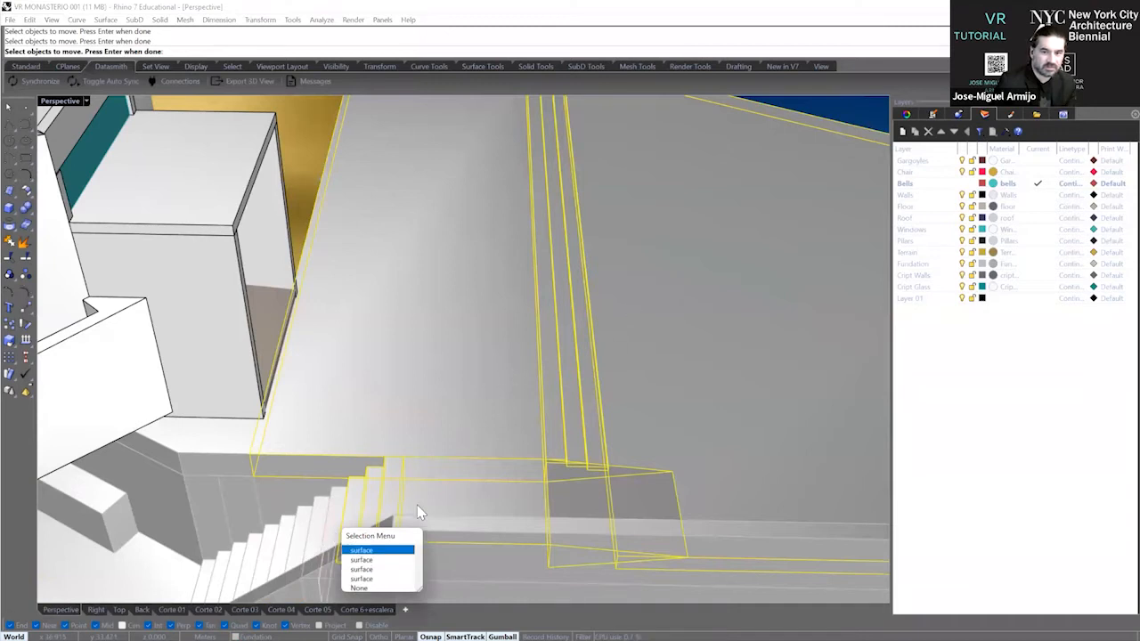
click(385, 502)
scroll(367, 483, down, 7)
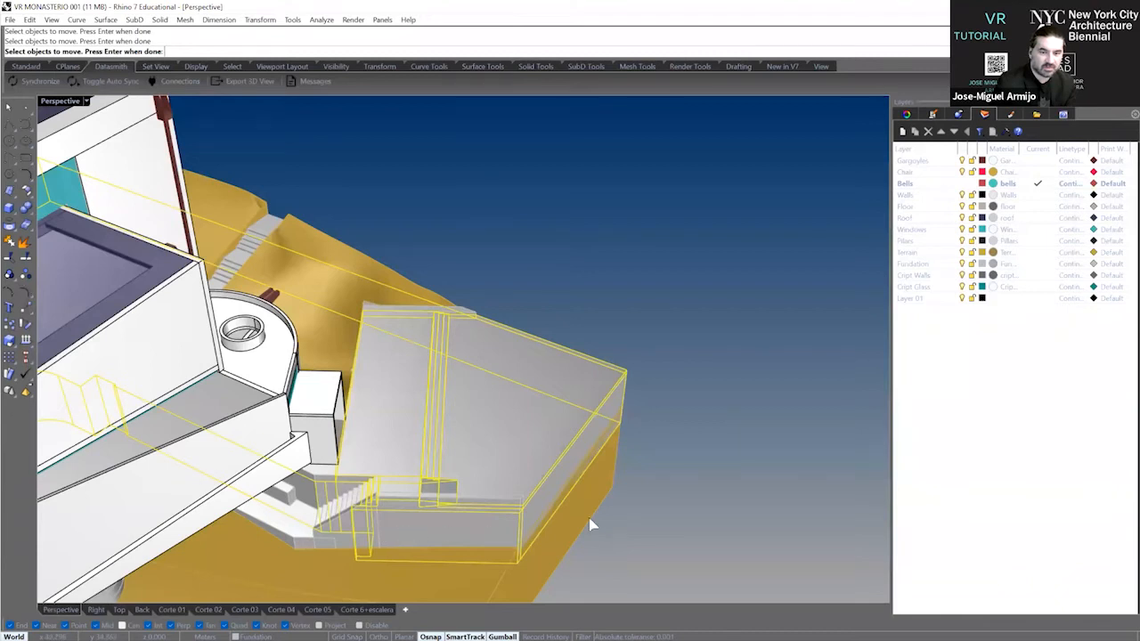
key(Escape)
Select the entrance platform's floor slabs, steps and landing and change their object layer to Layer 01.
right_drag(691, 497, 598, 413)
click(557, 381)
right_drag(555, 380, 495, 392)
scroll(445, 395, up, 3)
click(411, 394)
click(416, 419)
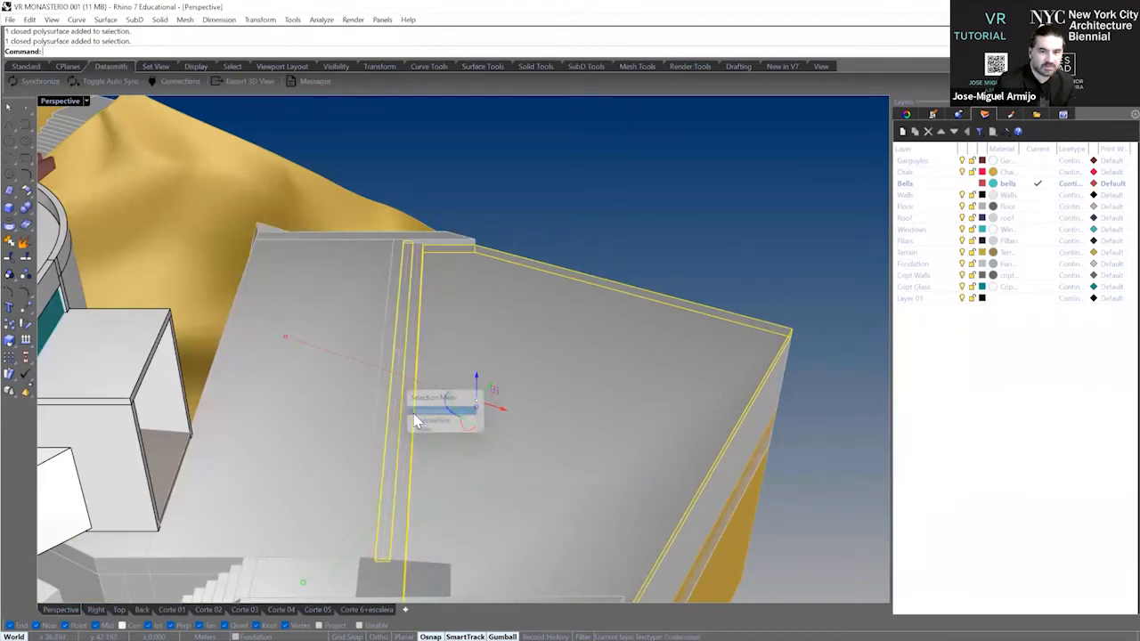
right_drag(501, 231, 257, 369)
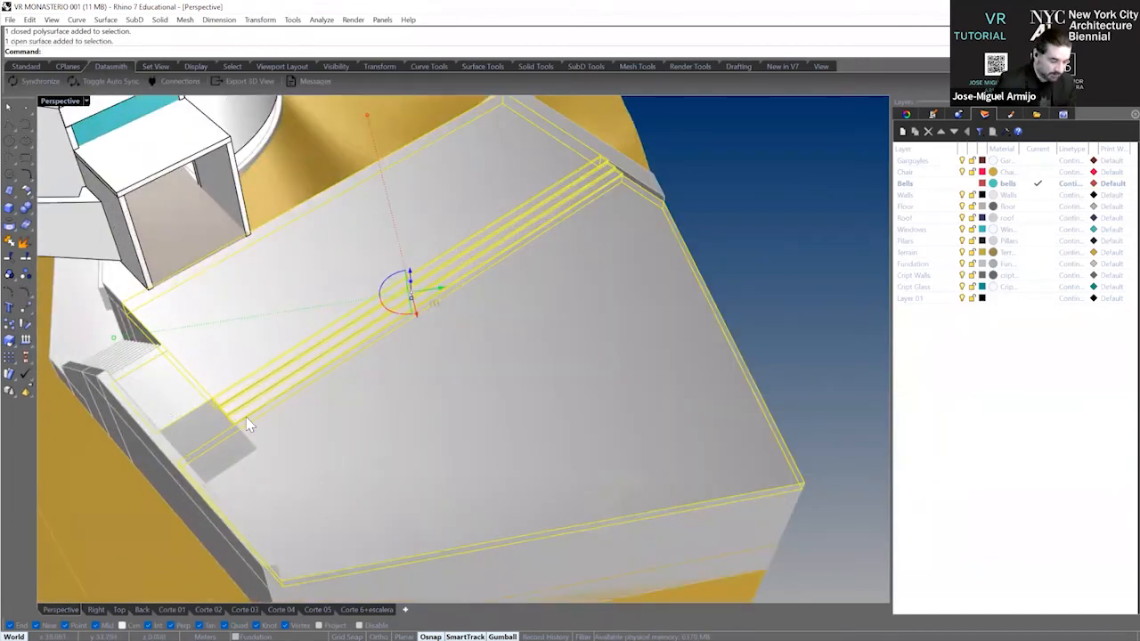
shift+click(189, 429)
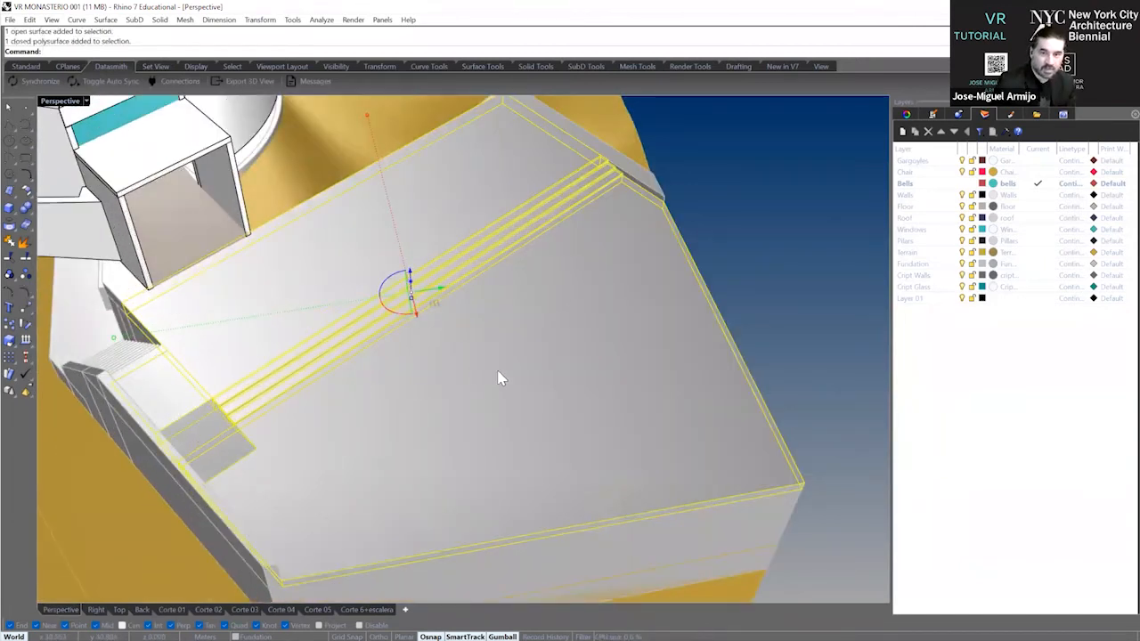
scroll(498, 373, down, 5)
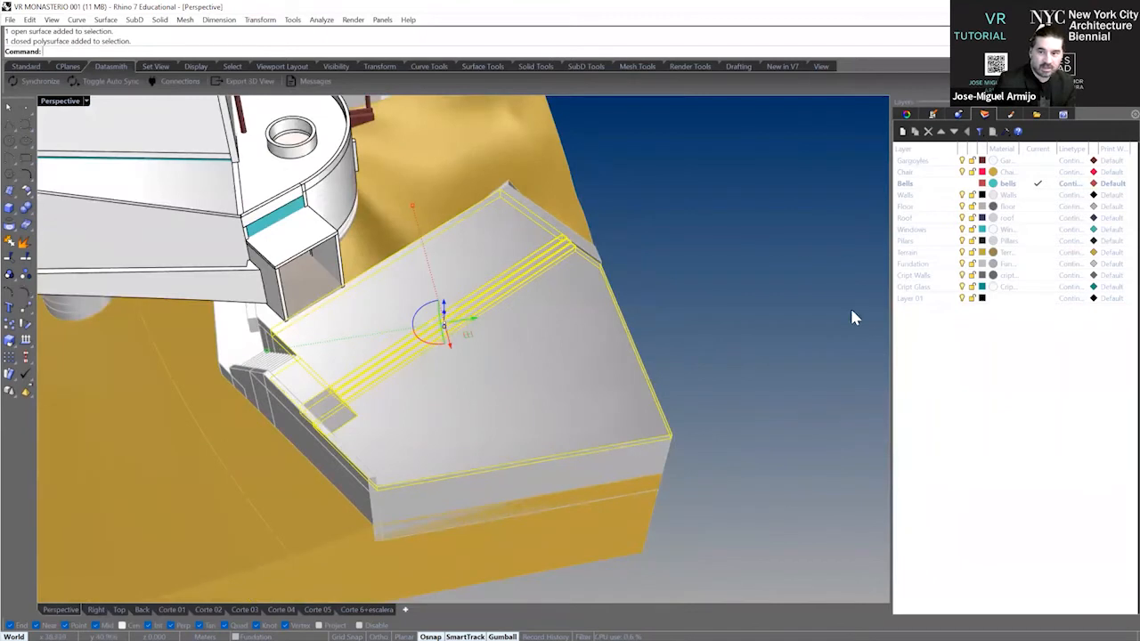
right_click(930, 300)
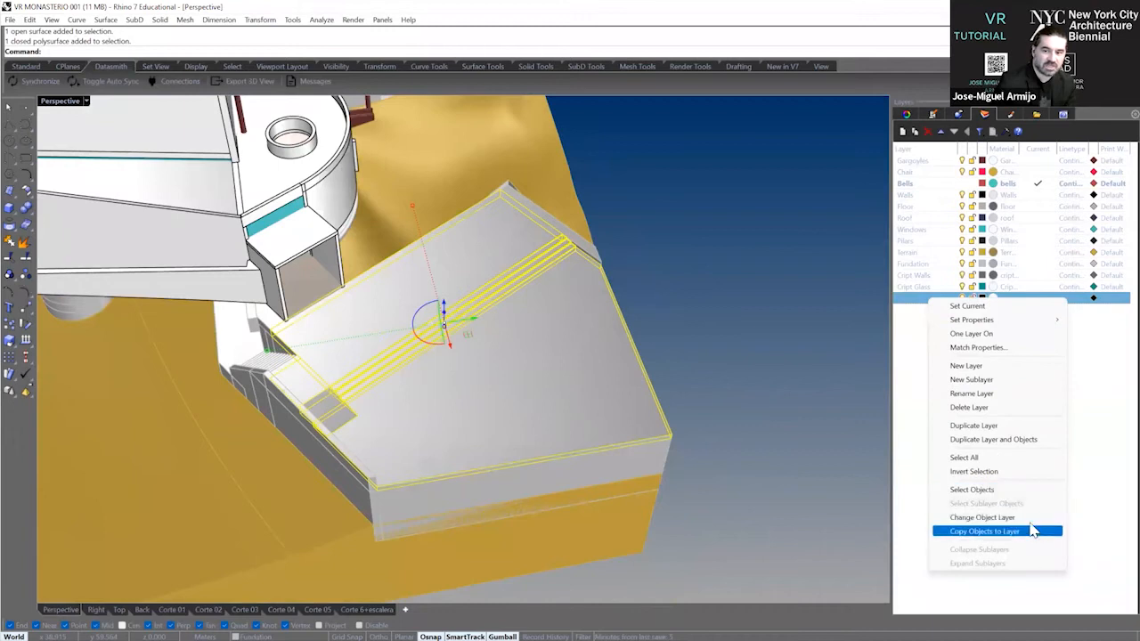
click(982, 517)
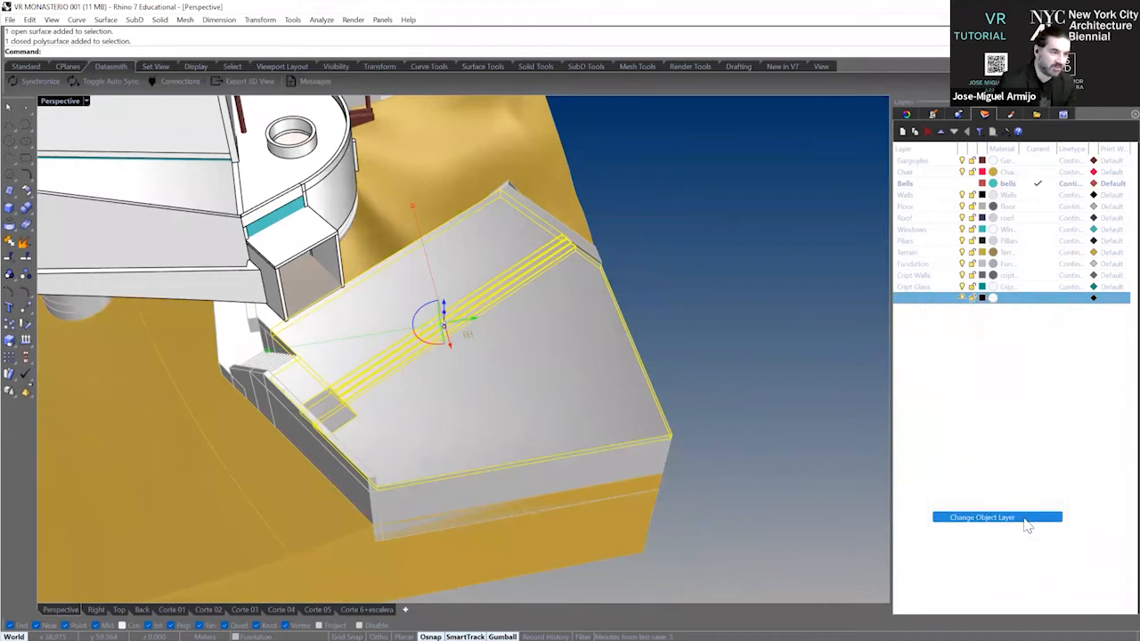
click(797, 383)
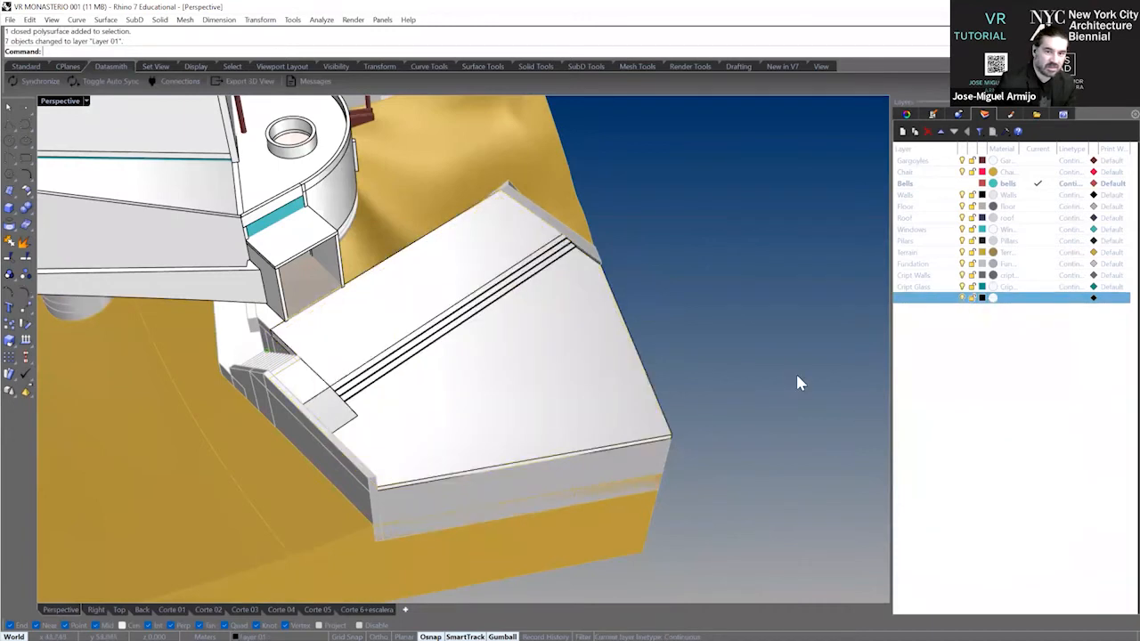
Try to reassign the small square landing slab beside the entrance steps to Layer 01.
click(351, 411)
click(368, 441)
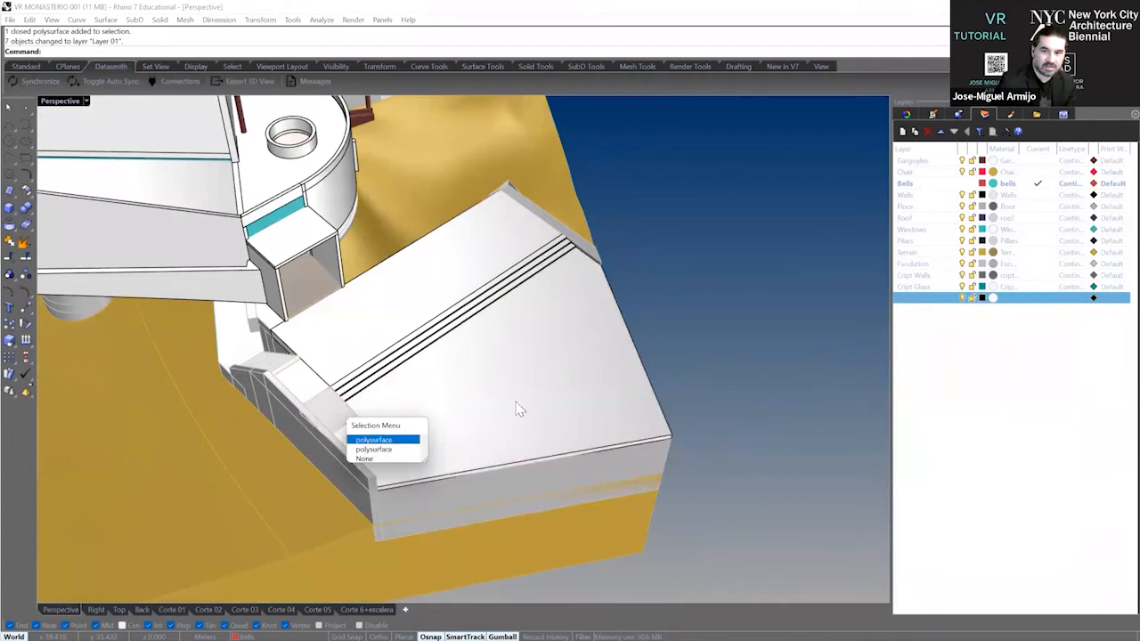
right_click(928, 298)
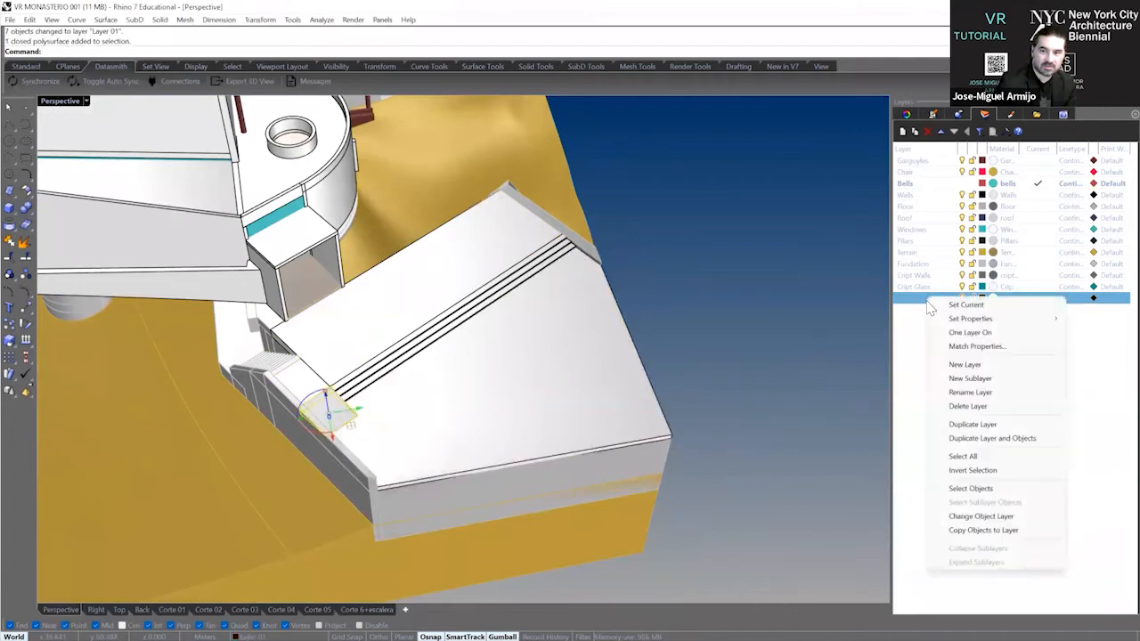
click(979, 517)
click(795, 367)
mouse_move(796, 368)
right_down()
mouse_move(708, 363)
mouse_move(704, 338)
mouse_move(704, 354)
mouse_move(771, 377)
mouse_move(783, 370)
right_up()
Set the display color of Layer 01 to Lavender.
click(981, 300)
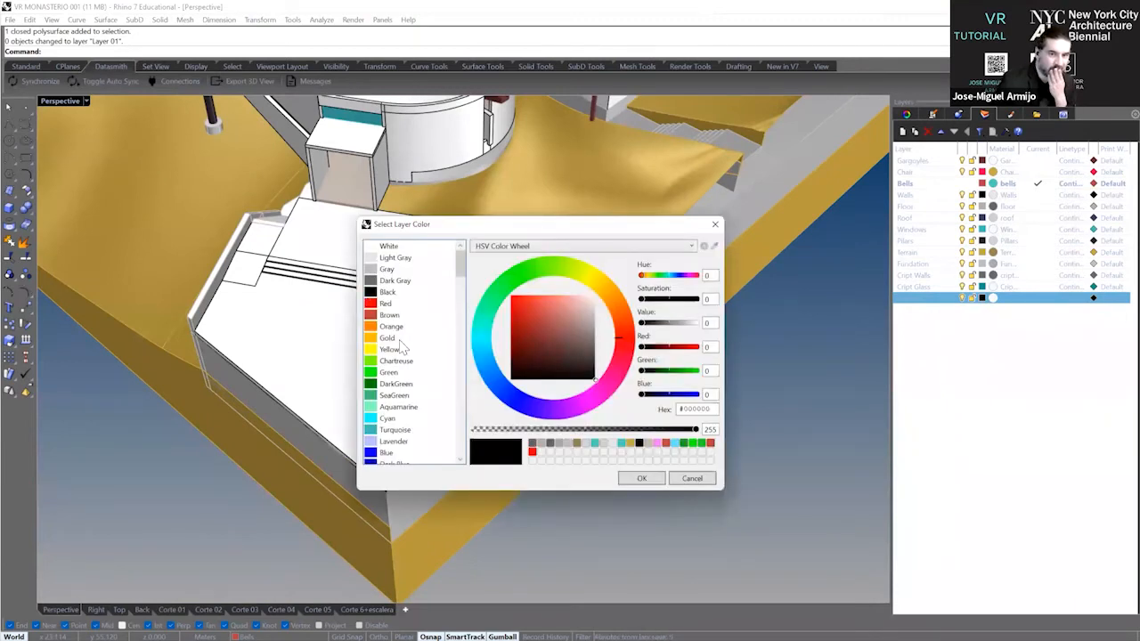
scroll(407, 416, down, 1)
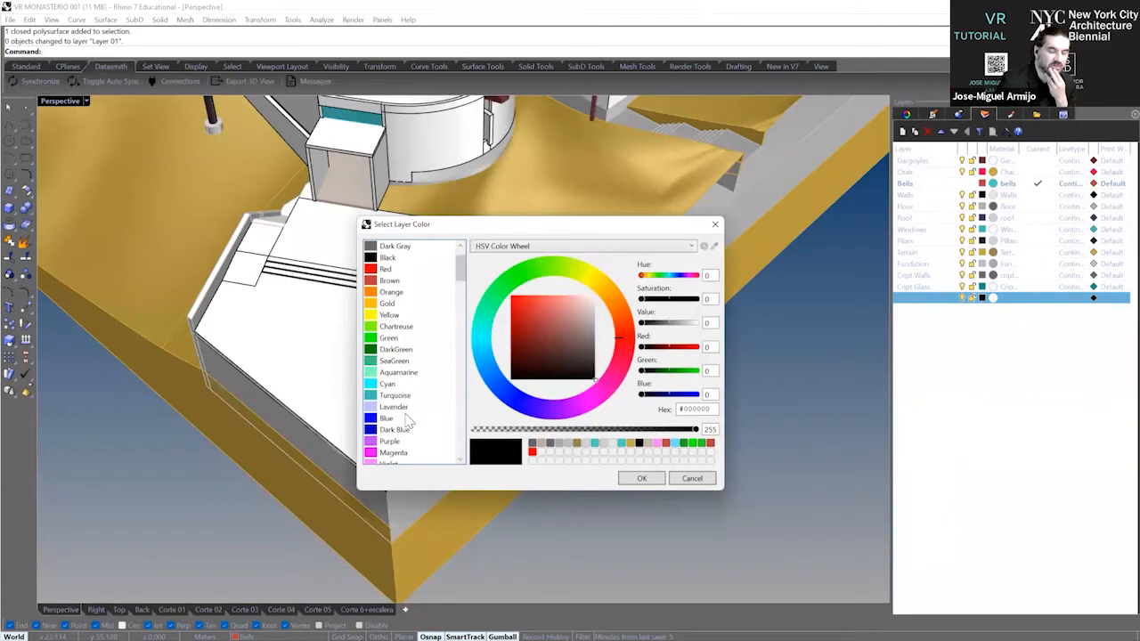
click(396, 407)
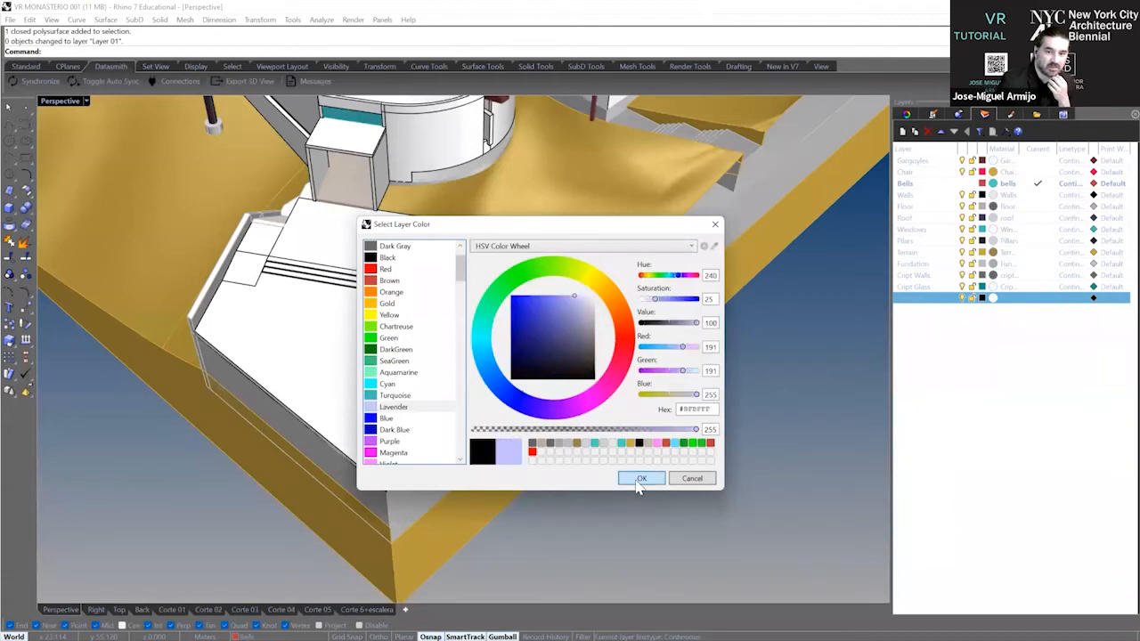
click(641, 478)
right_drag(635, 525, 258, 336)
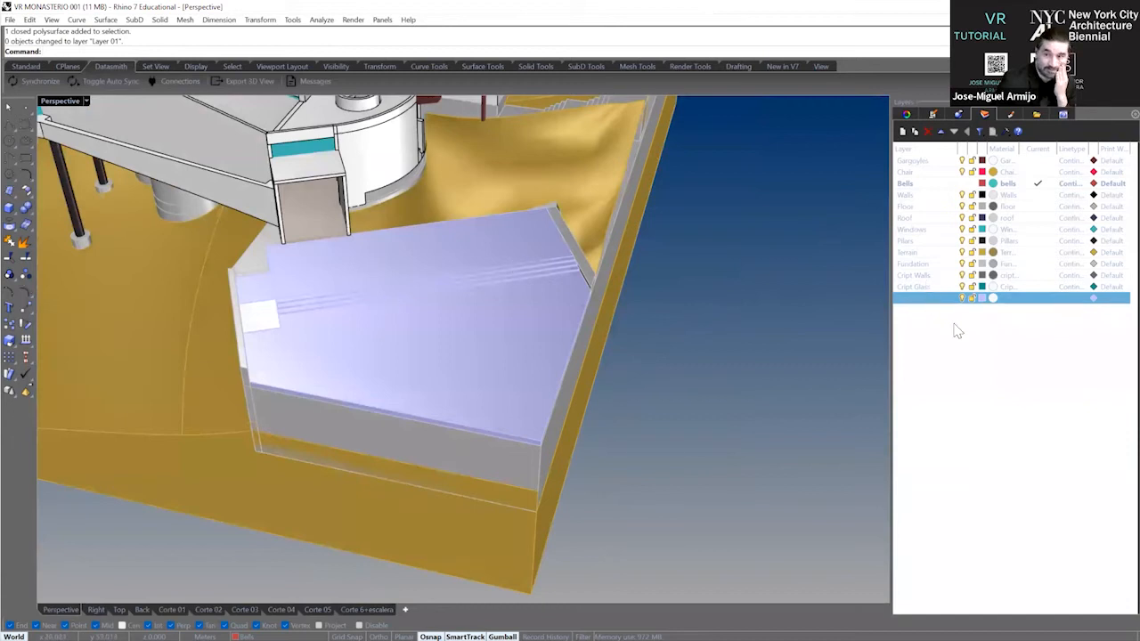
Rename Layer 01 as Entrance Floor.
double_click(920, 300)
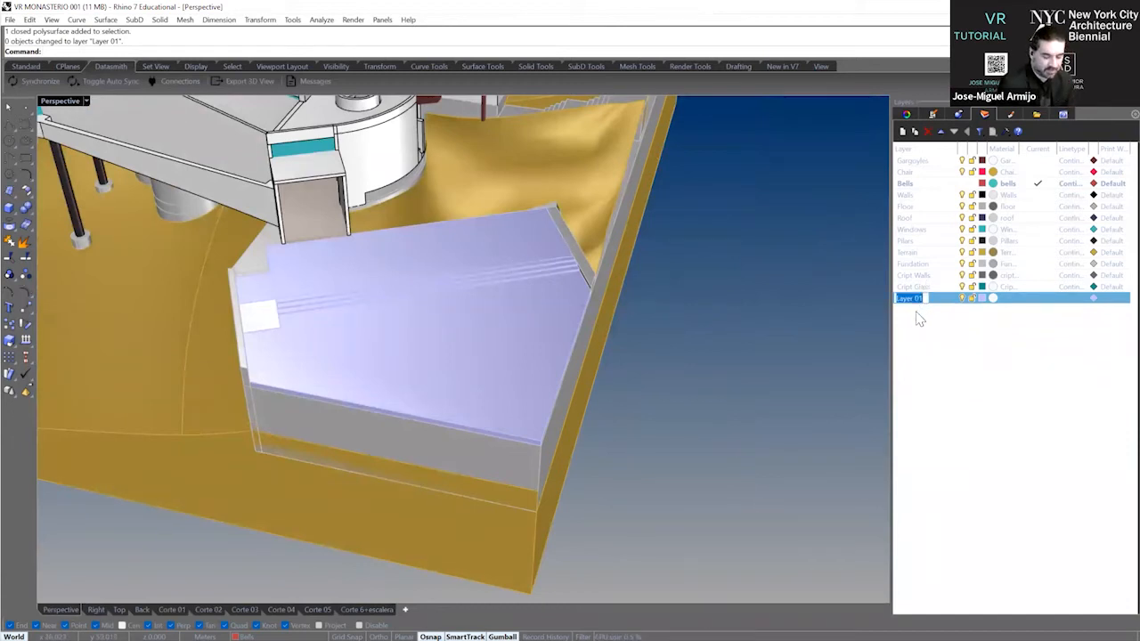
text(eNTRAN)
key(BackSpace)
key(BackSpace)
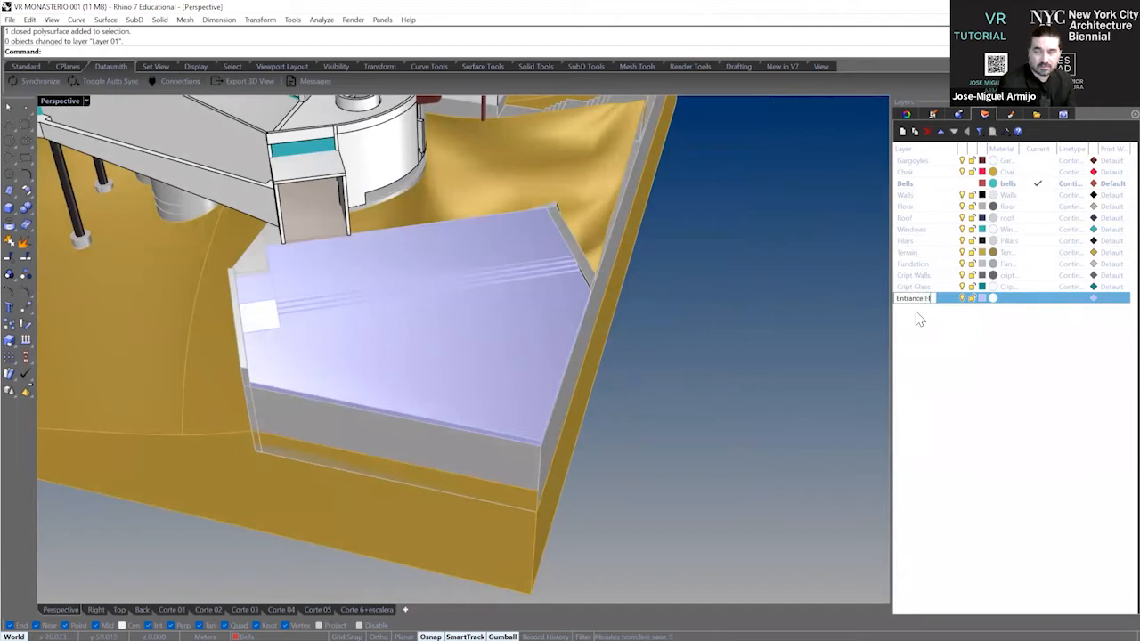
click(979, 384)
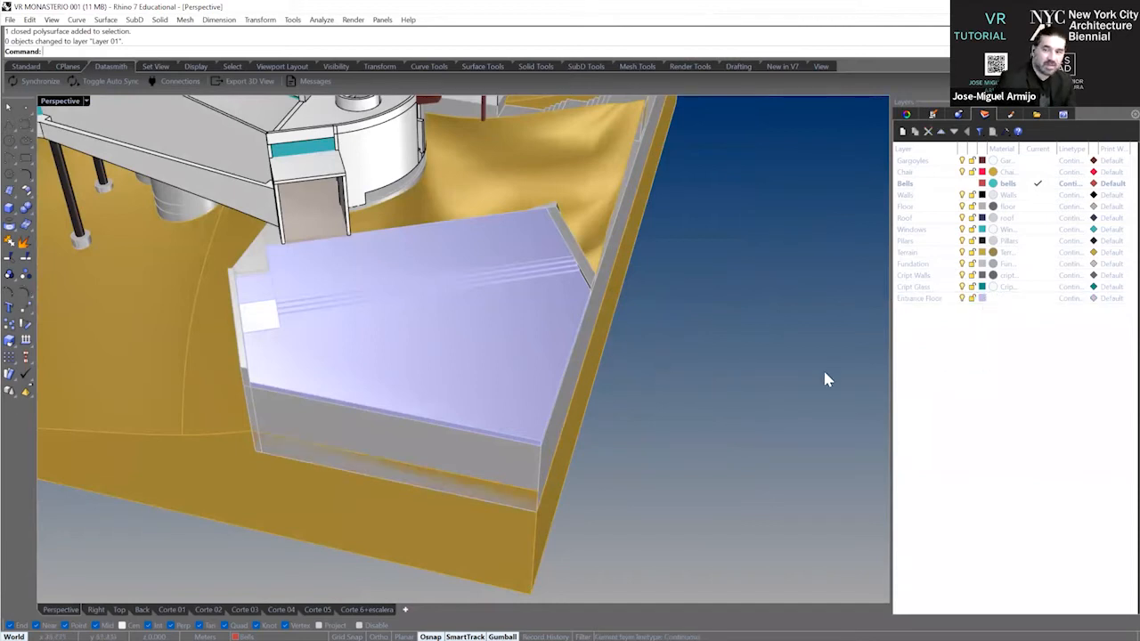
Hide the Material column of the layer list and show it again.
right_click(1002, 150)
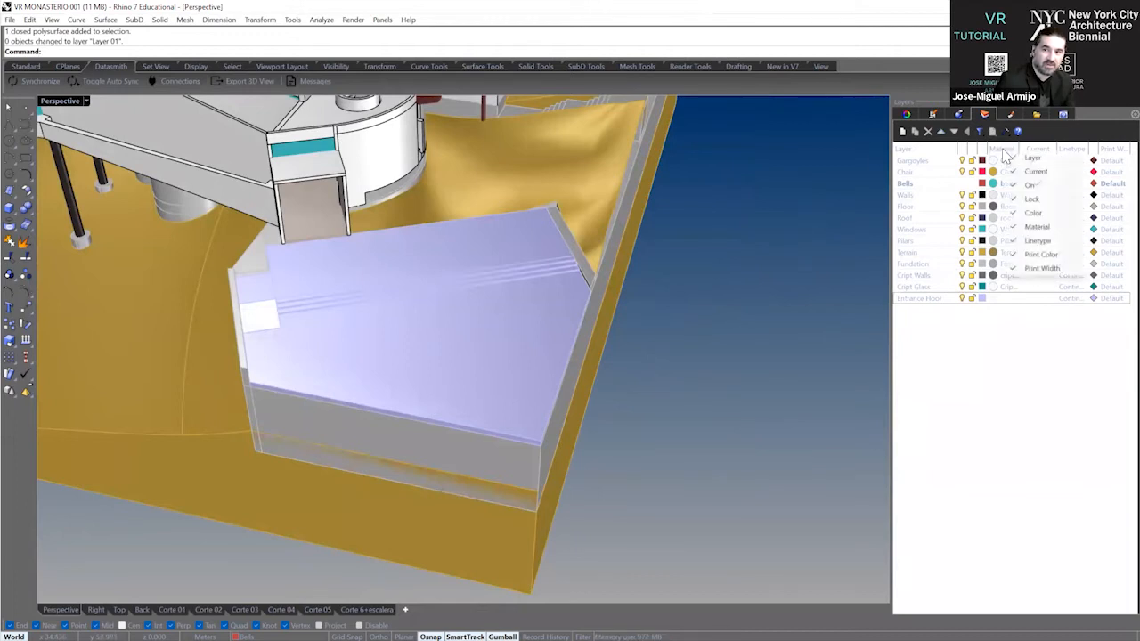
click(1017, 408)
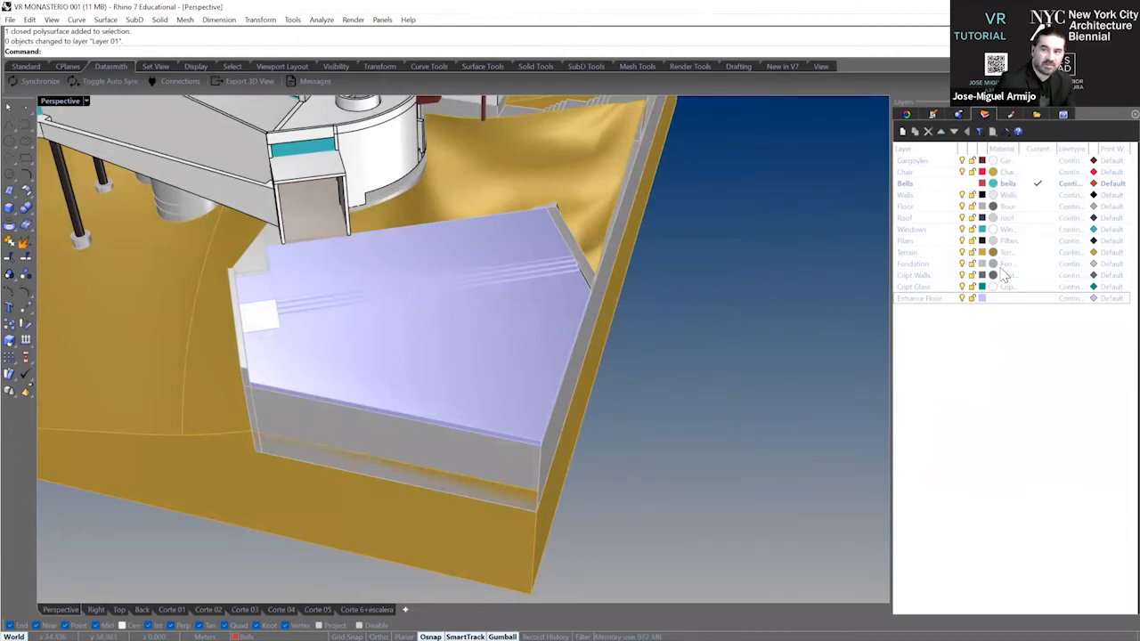
right_click(911, 151)
click(953, 397)
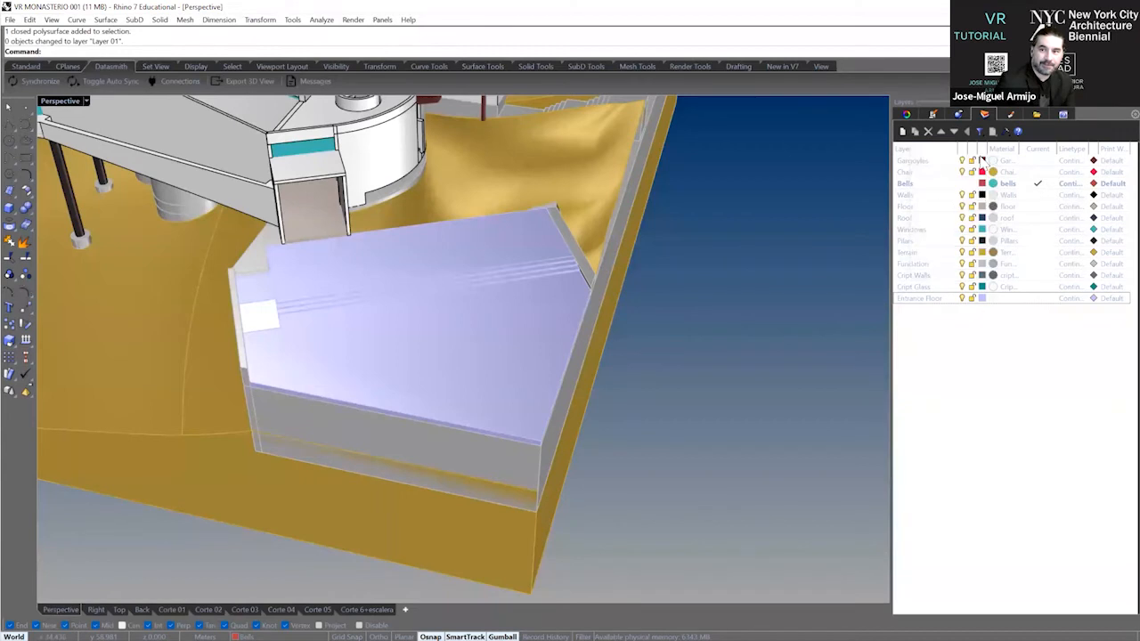
right_click(930, 157)
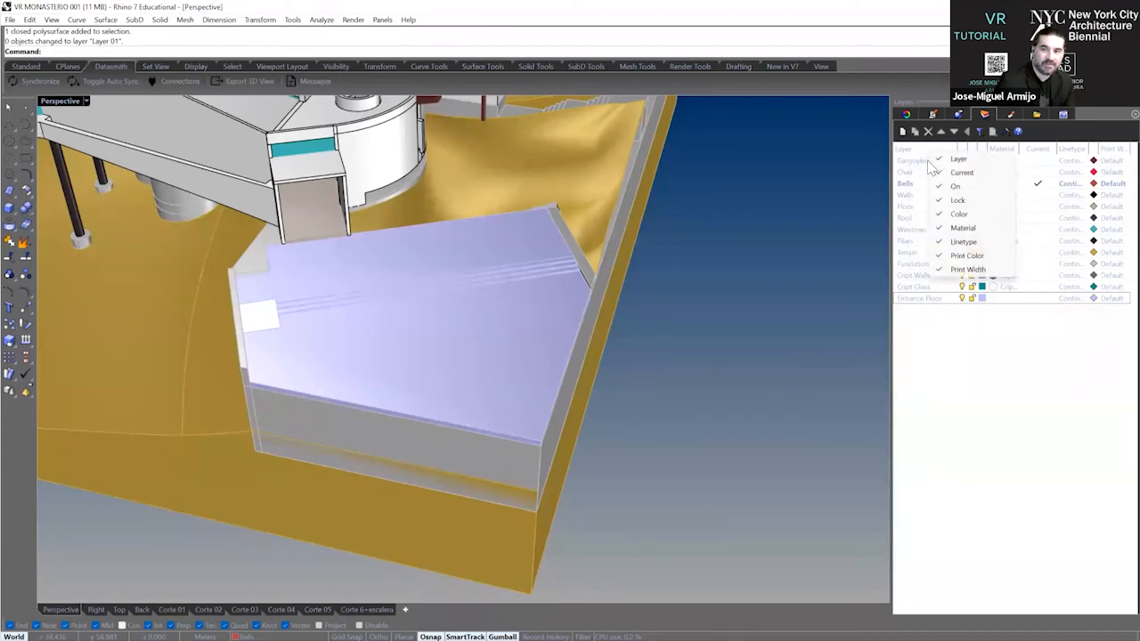
click(945, 231)
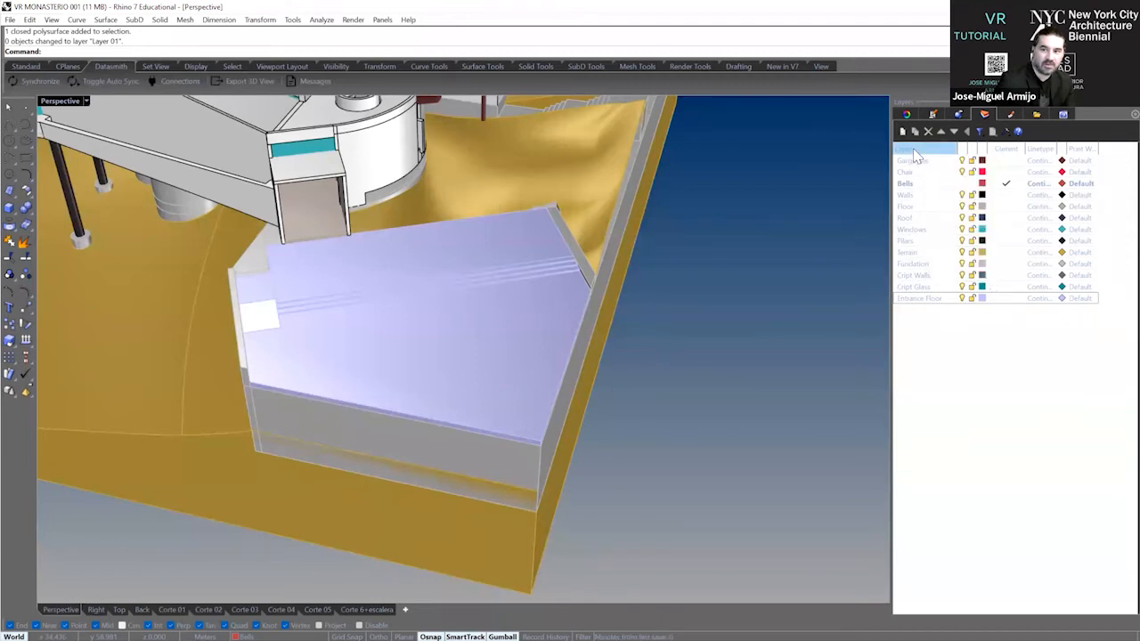
right_click(918, 153)
click(945, 227)
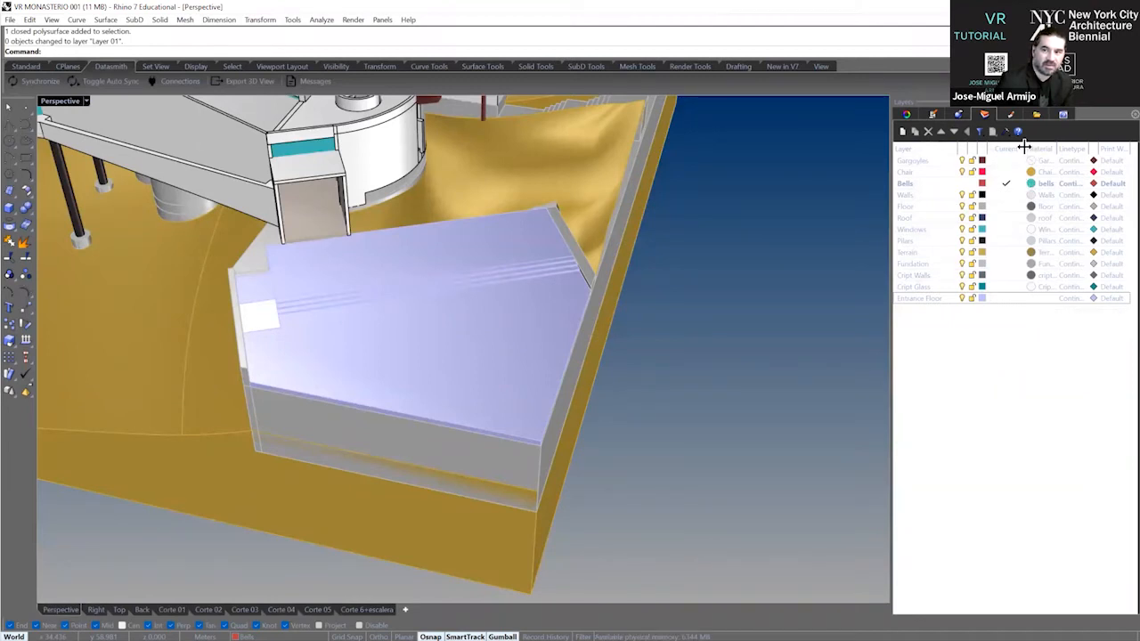
Give the Entrance Floor layer a material named Entrance Floor and set its type to Custom.
drag(1023, 147, 1008, 147)
click(1015, 299)
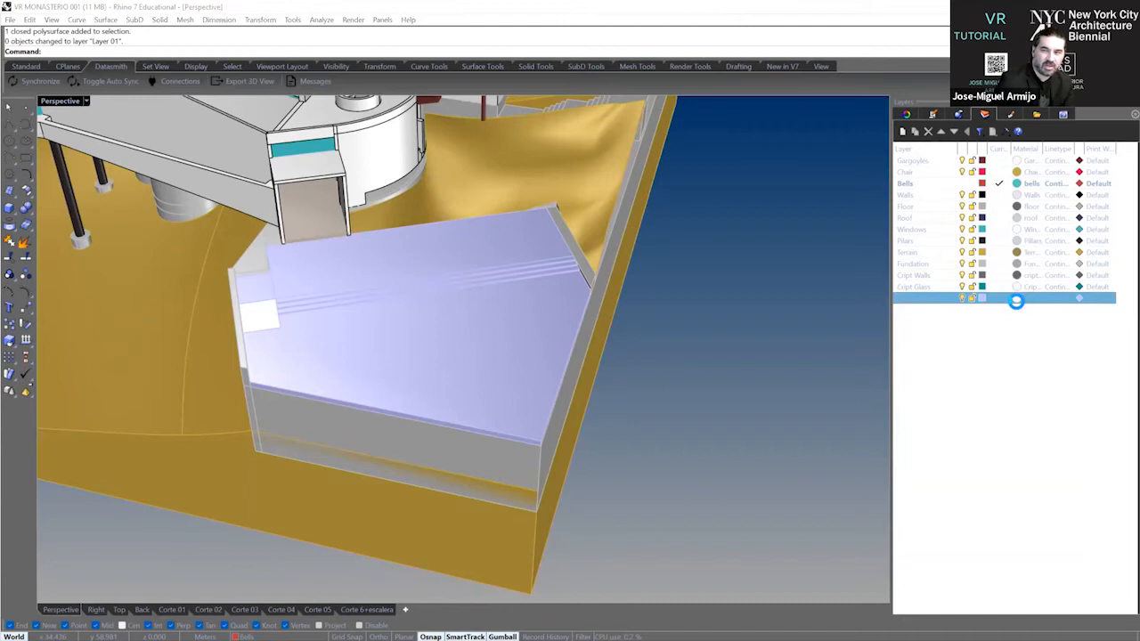
click(1016, 298)
double_click(540, 195)
drag(540, 195, 447, 195)
text(Entrance Floor)
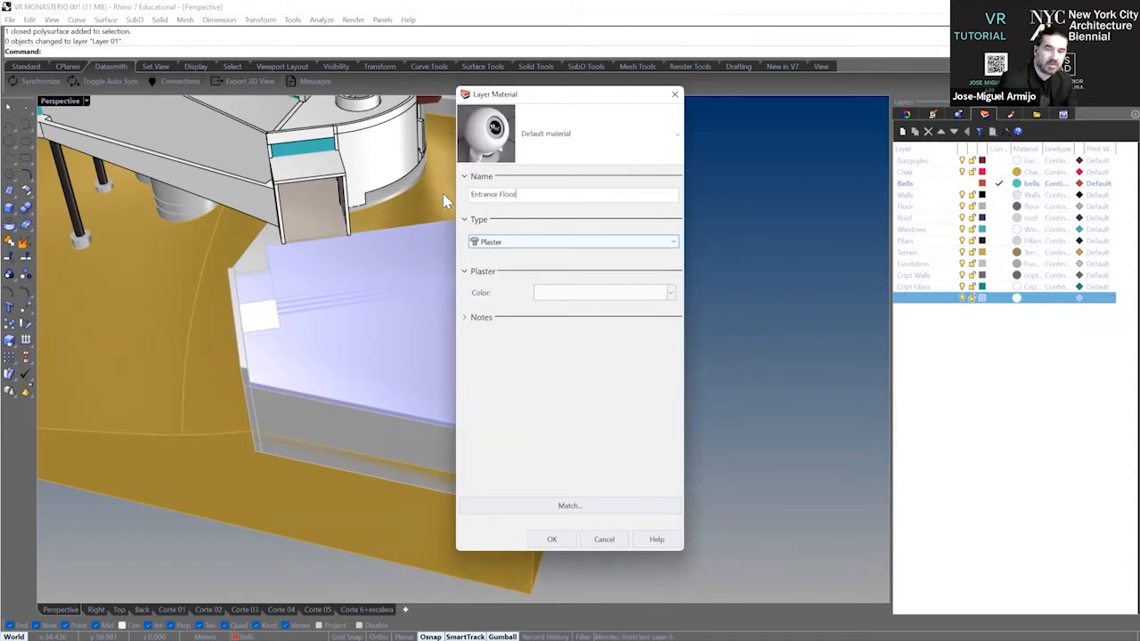
click(517, 244)
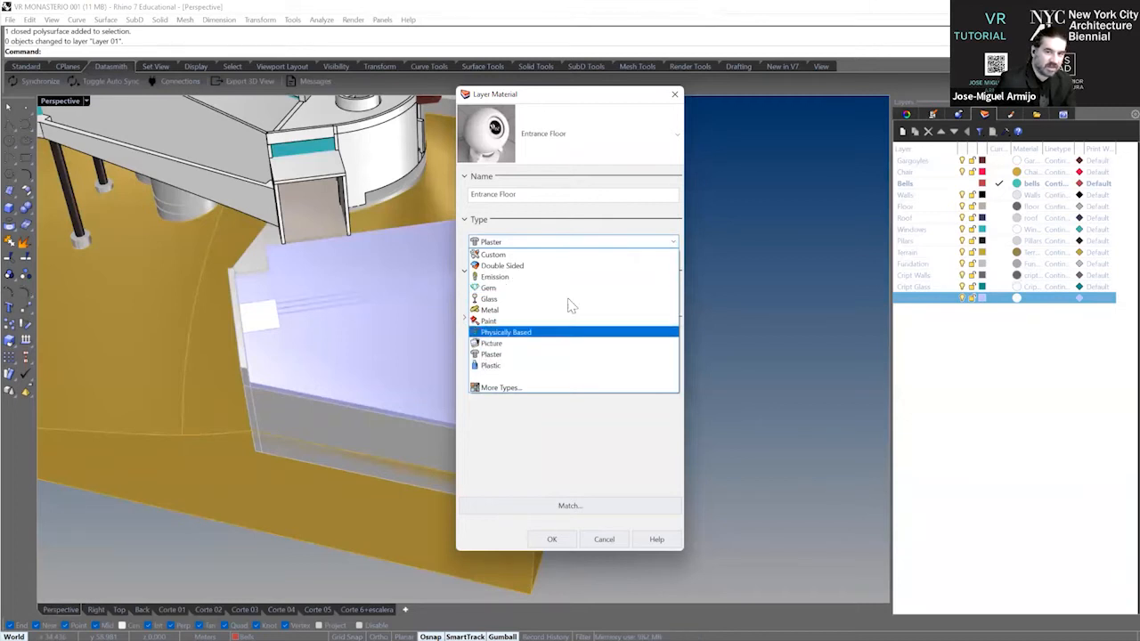
click(560, 255)
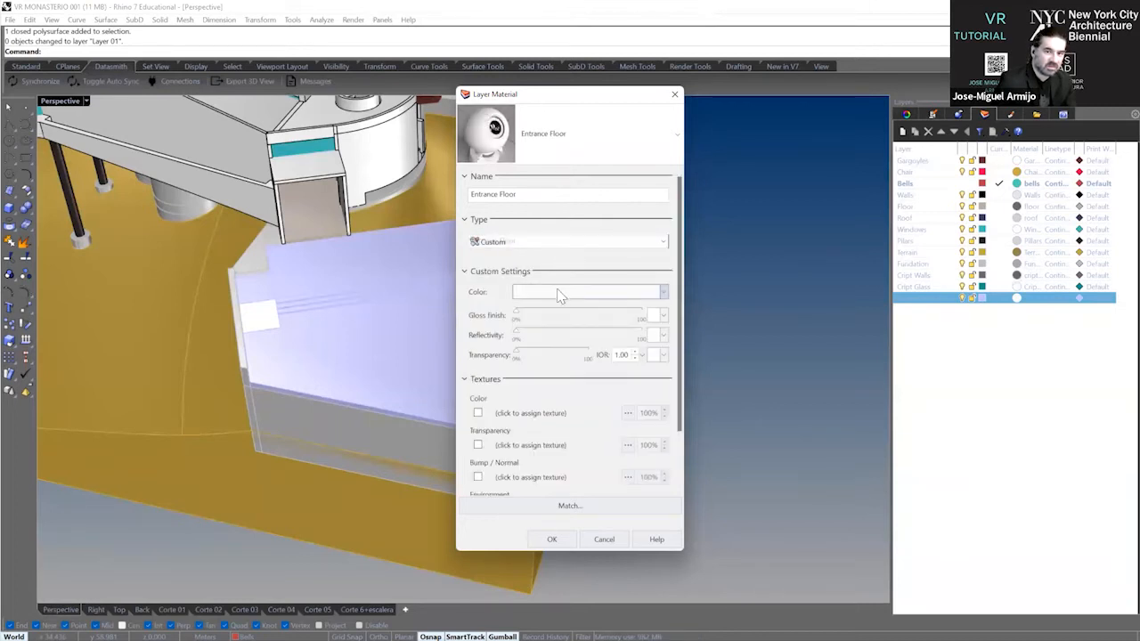
Set the Entrance Floor material's color to a muted blue-gray, RGB 111, 141, 147, and accept the layer material.
click(560, 295)
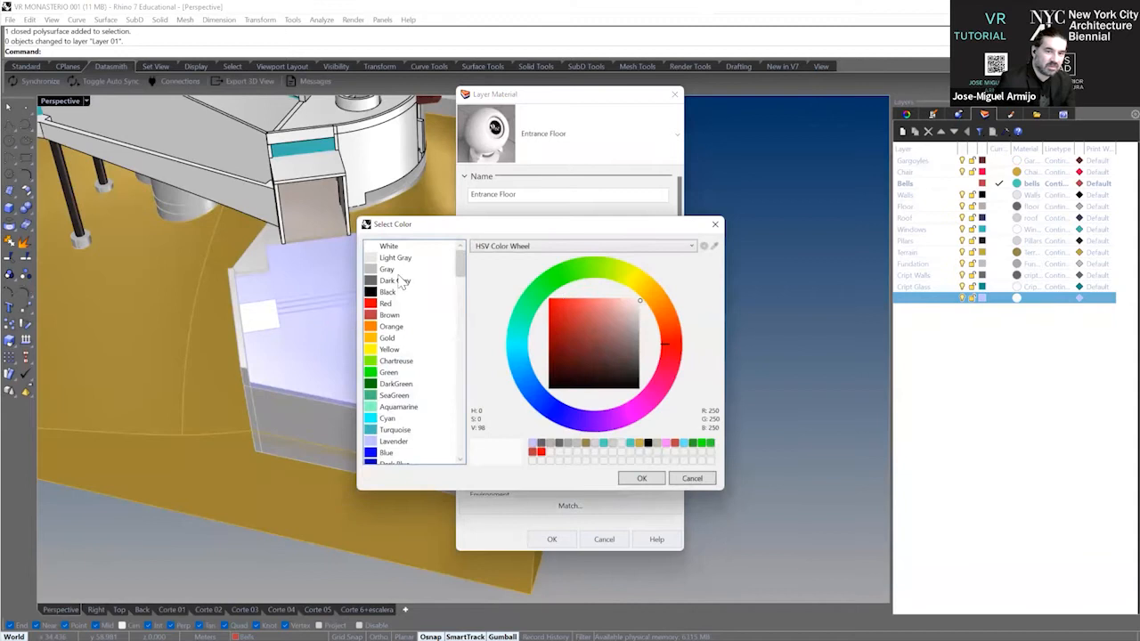
click(385, 270)
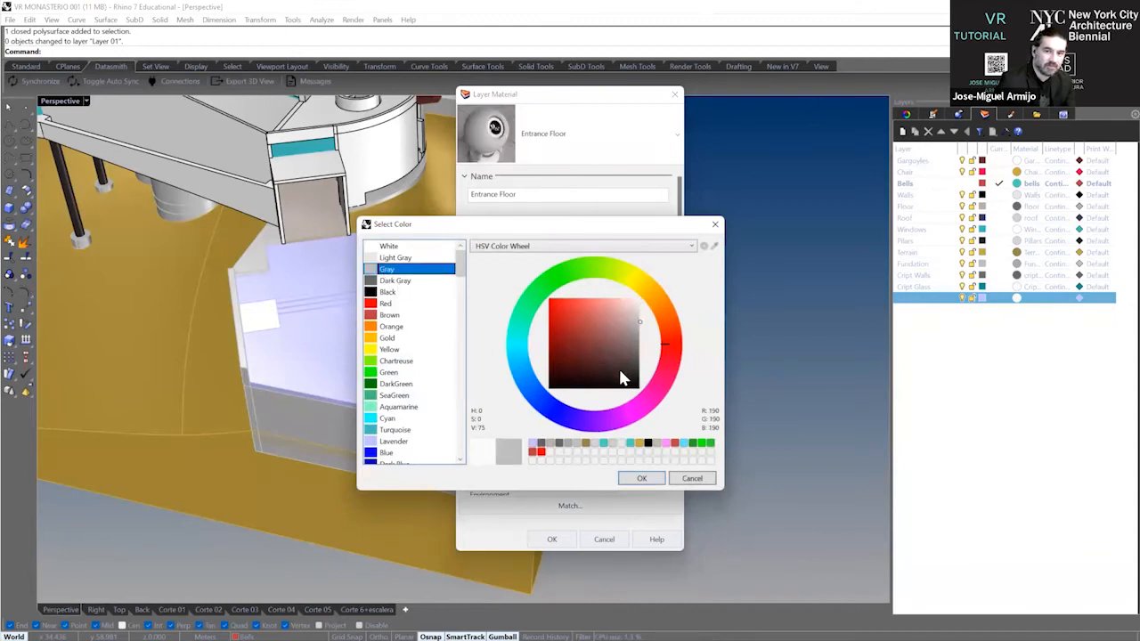
click(608, 355)
click(526, 358)
click(619, 354)
click(617, 336)
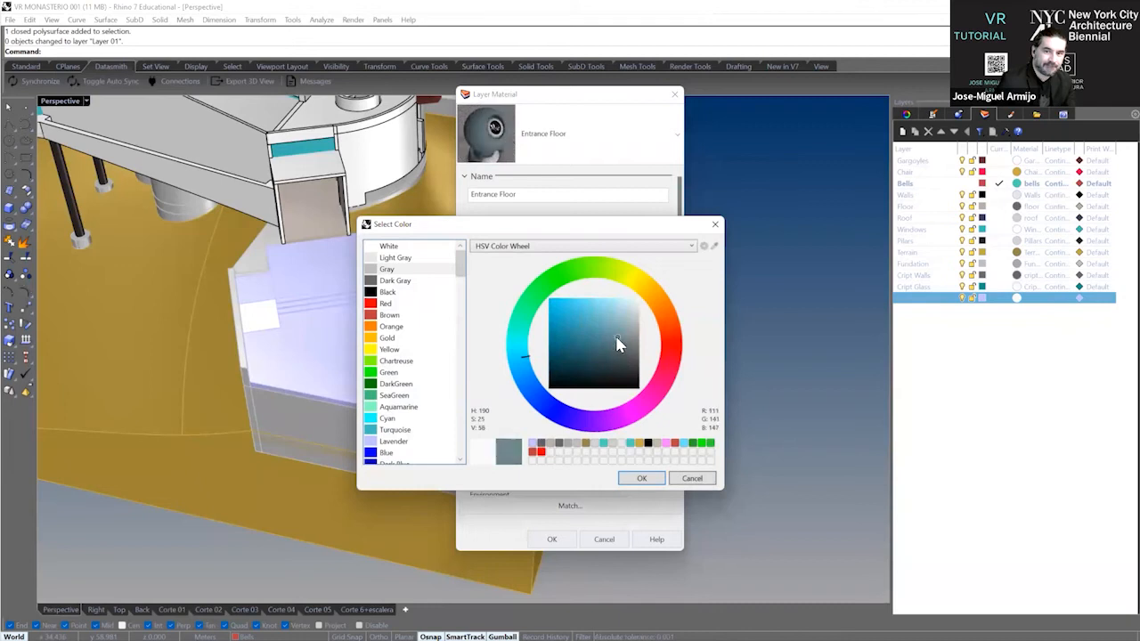
click(641, 478)
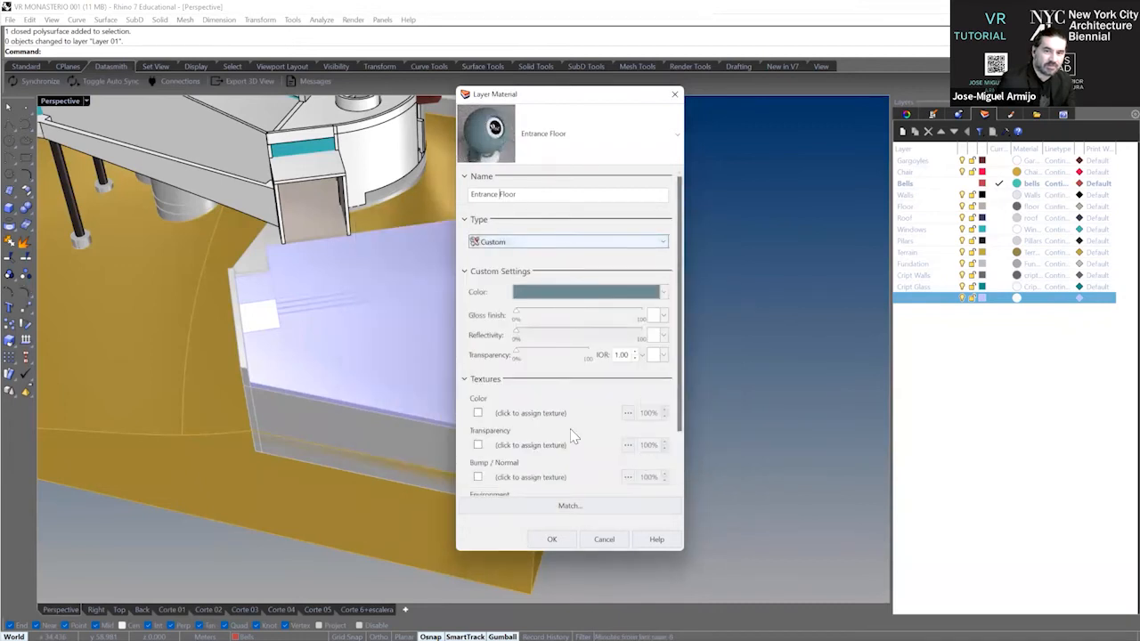
click(553, 541)
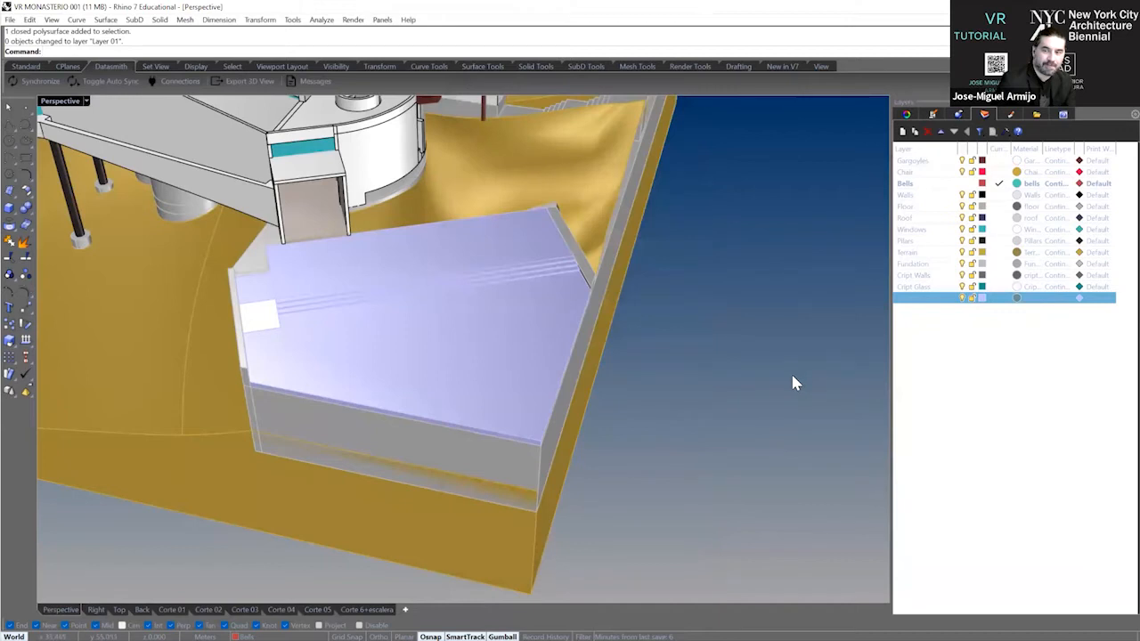
Inspect the whole monastery model, hiding the Entrance Floor layer and showing it again to check its contents.
click(957, 404)
right_drag(654, 378, 674, 389)
scroll(674, 389, down, 8)
right_drag(570, 321, 638, 316)
scroll(500, 331, up, 5)
right_click(554, 332)
key(Escape)
scroll(549, 379, down, 2)
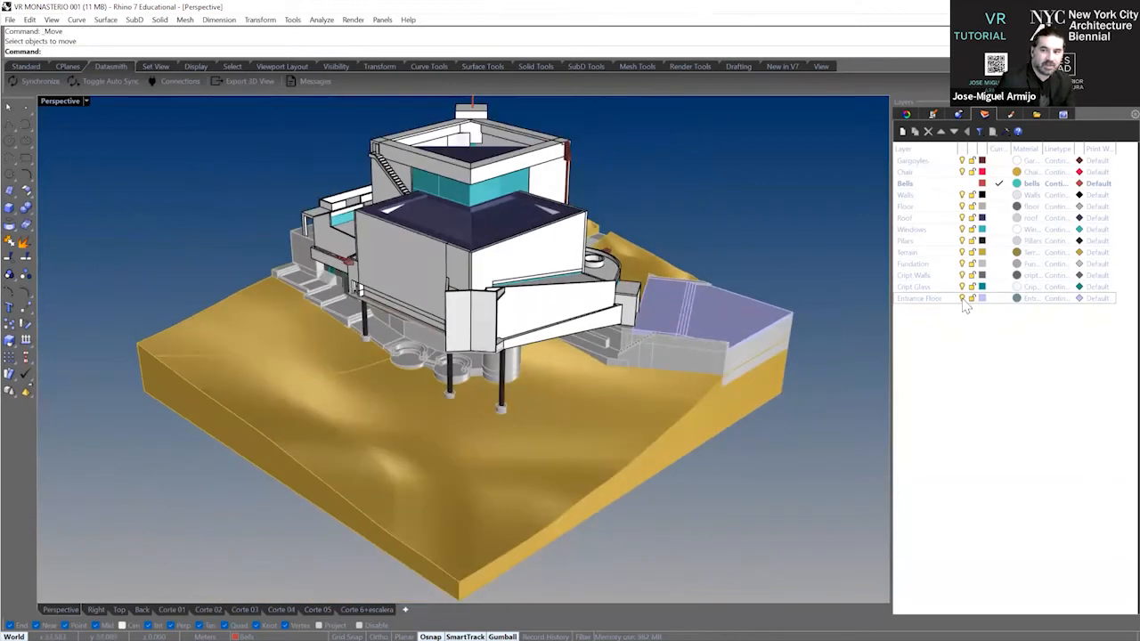
click(962, 301)
click(962, 301)
right_drag(684, 401, 594, 369)
right_click(635, 344)
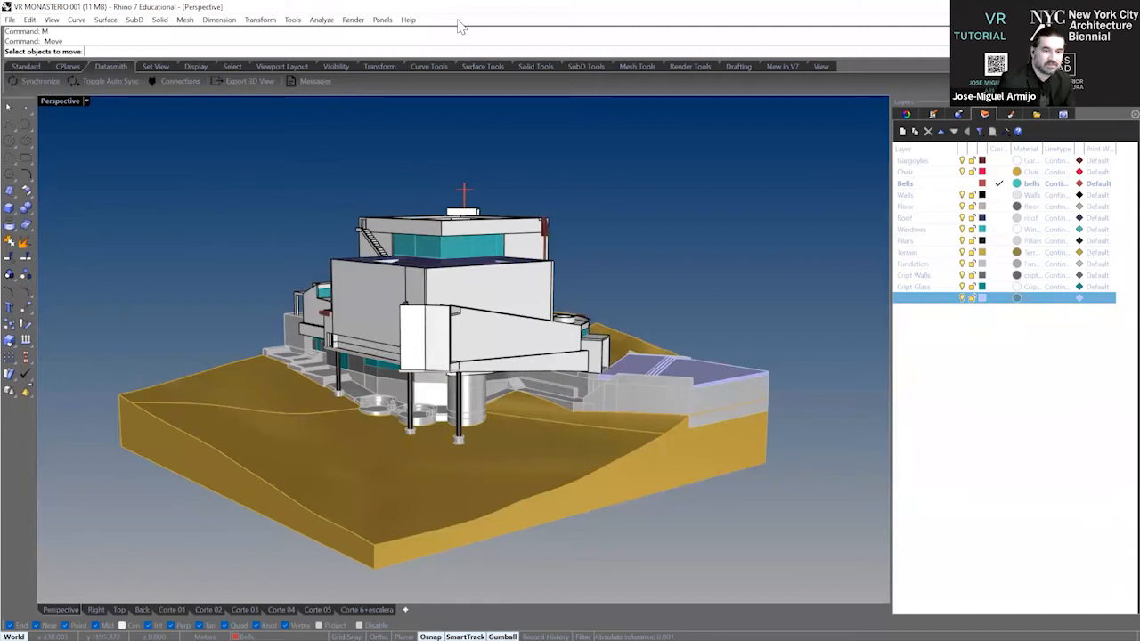
Switch to Twinmotion and open a new Direct Link import with Rhino - VR_MONASTERIO_001 as its source.
click(1099, 6)
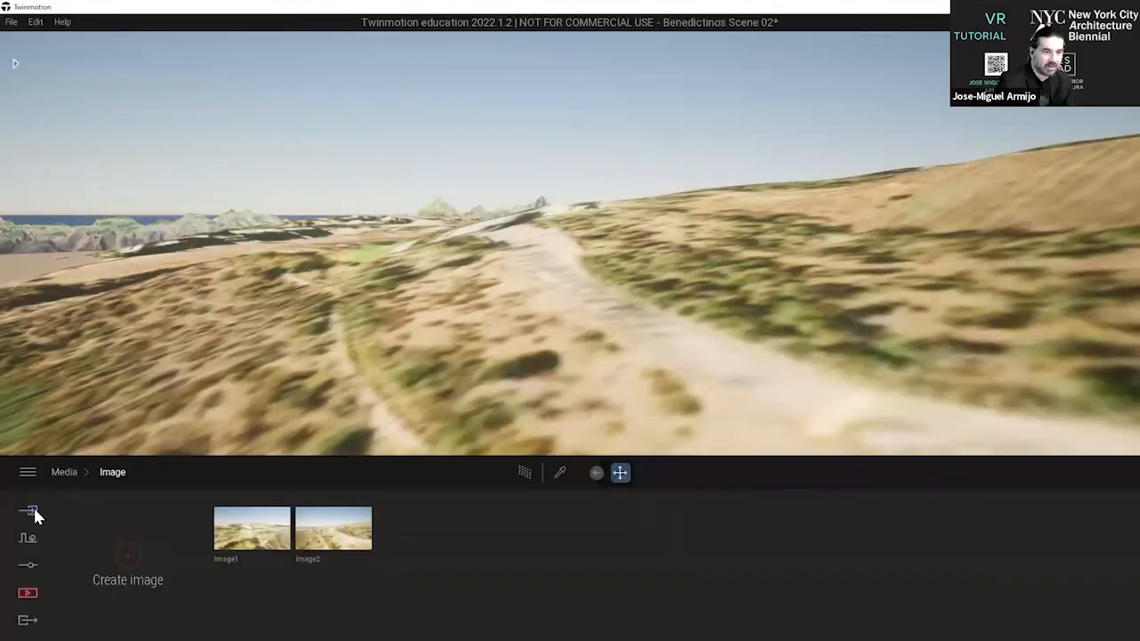
click(30, 513)
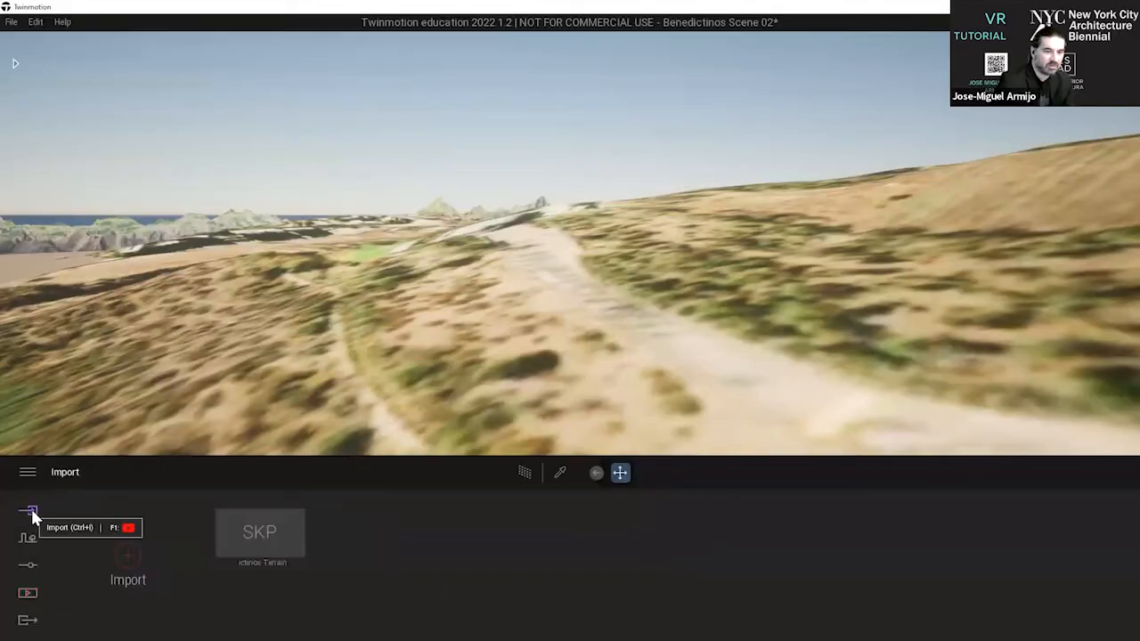
click(129, 563)
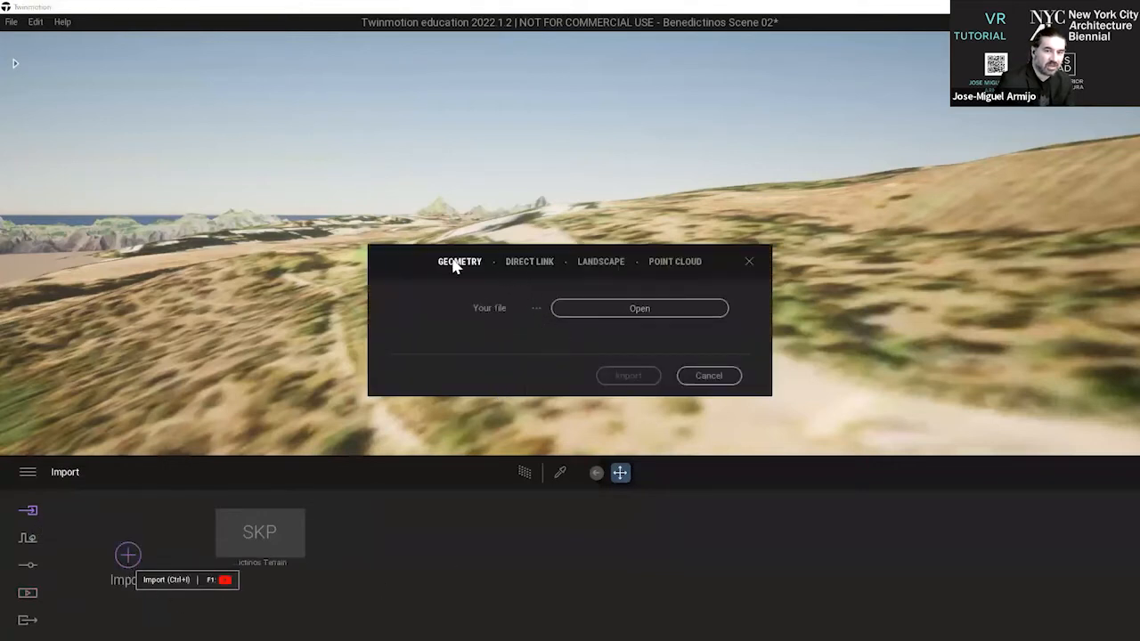
click(512, 266)
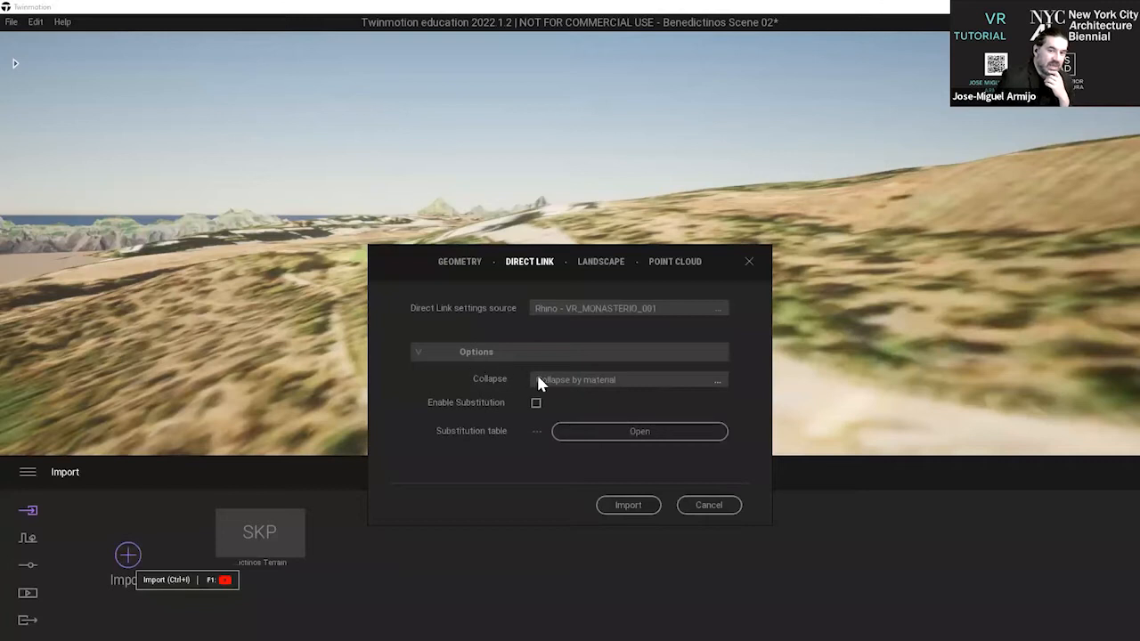
Review the collapse choices, keep Collapse by material, and import the VR_MONASTERIO_001 Direct Link.
click(606, 381)
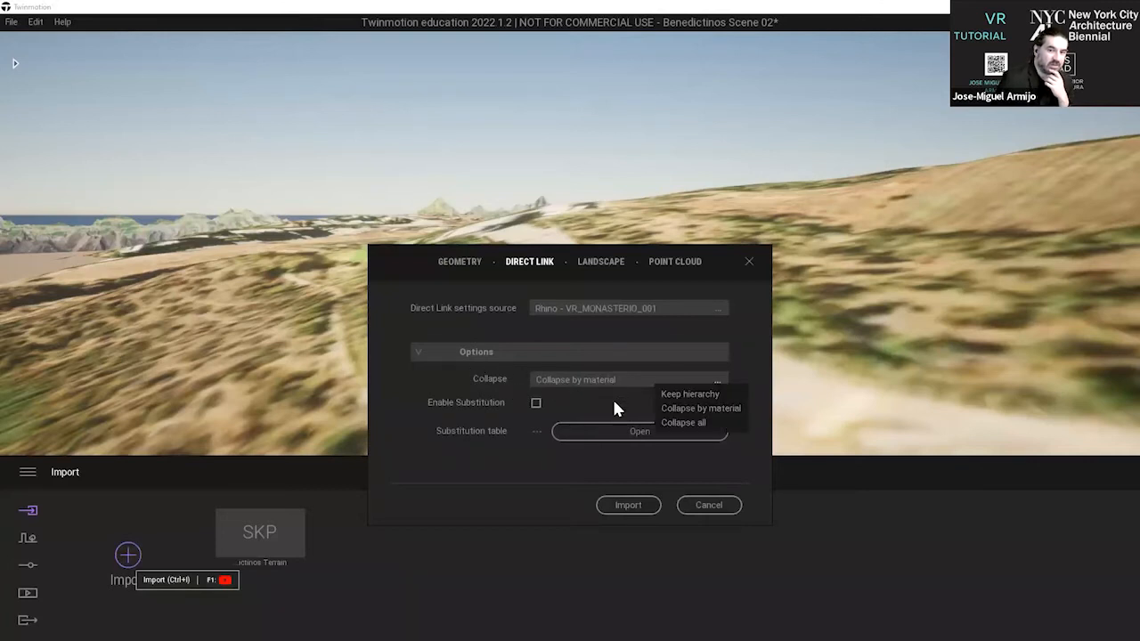
click(615, 401)
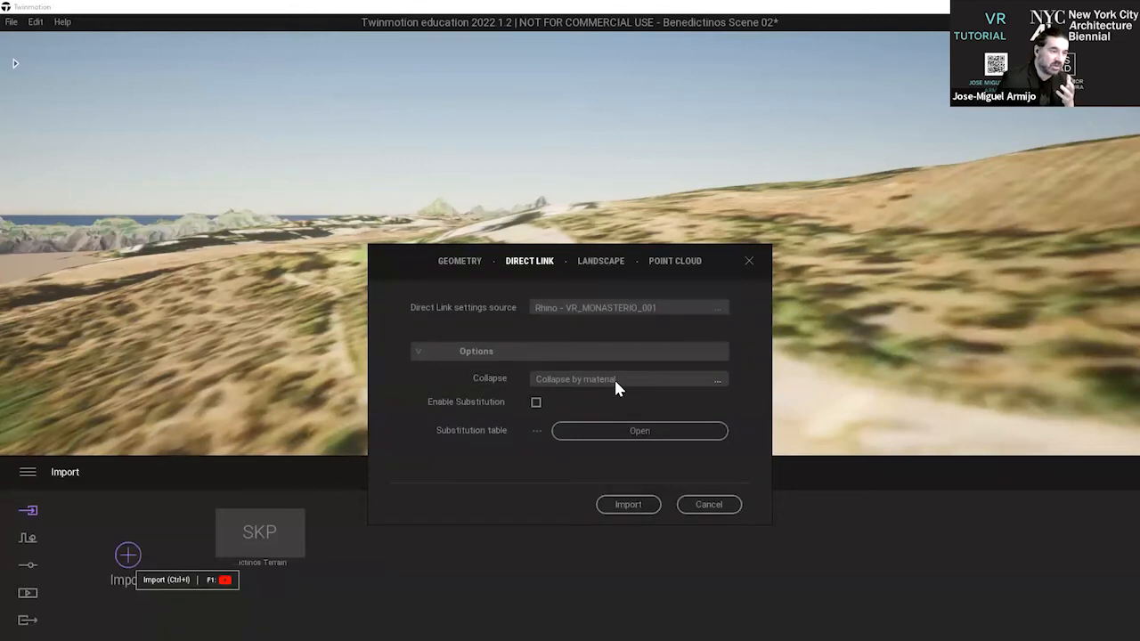
click(614, 382)
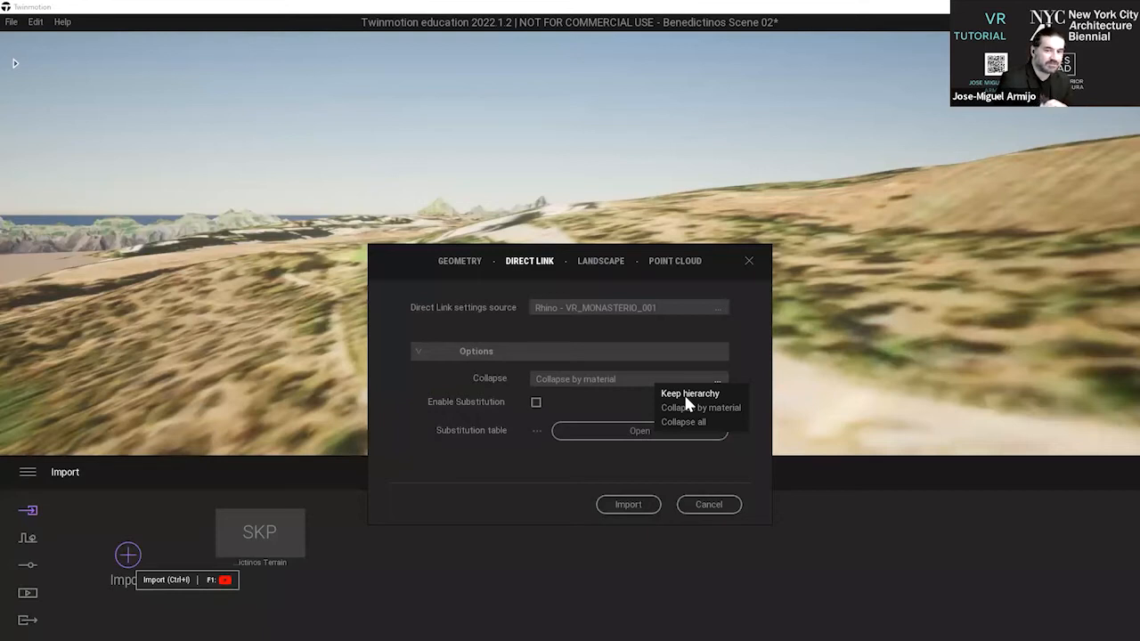
click(541, 467)
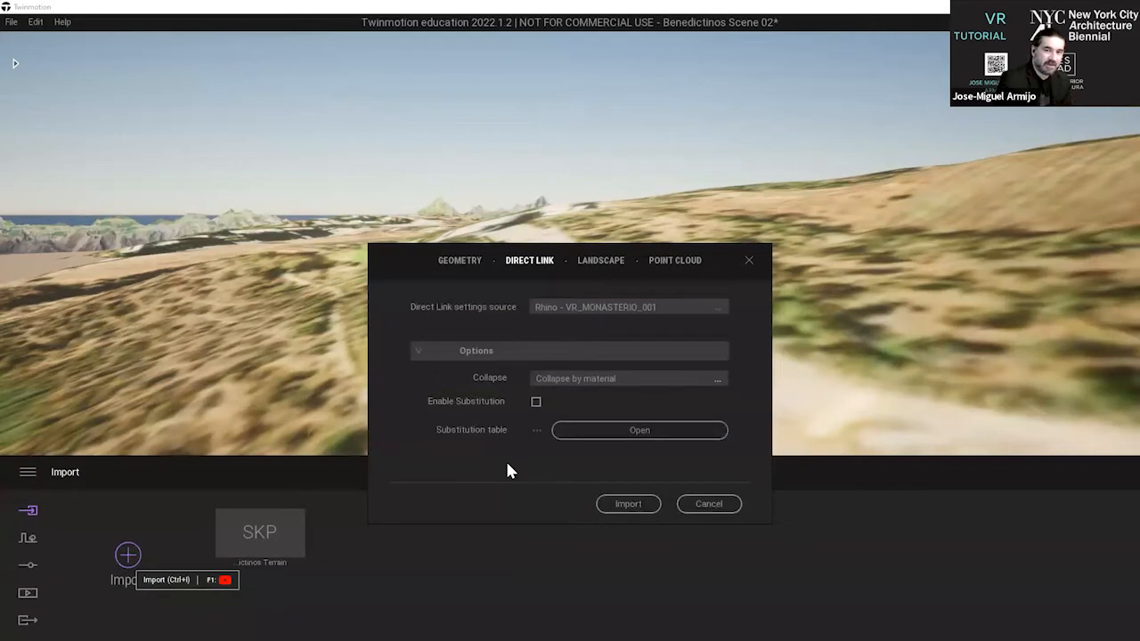
click(627, 504)
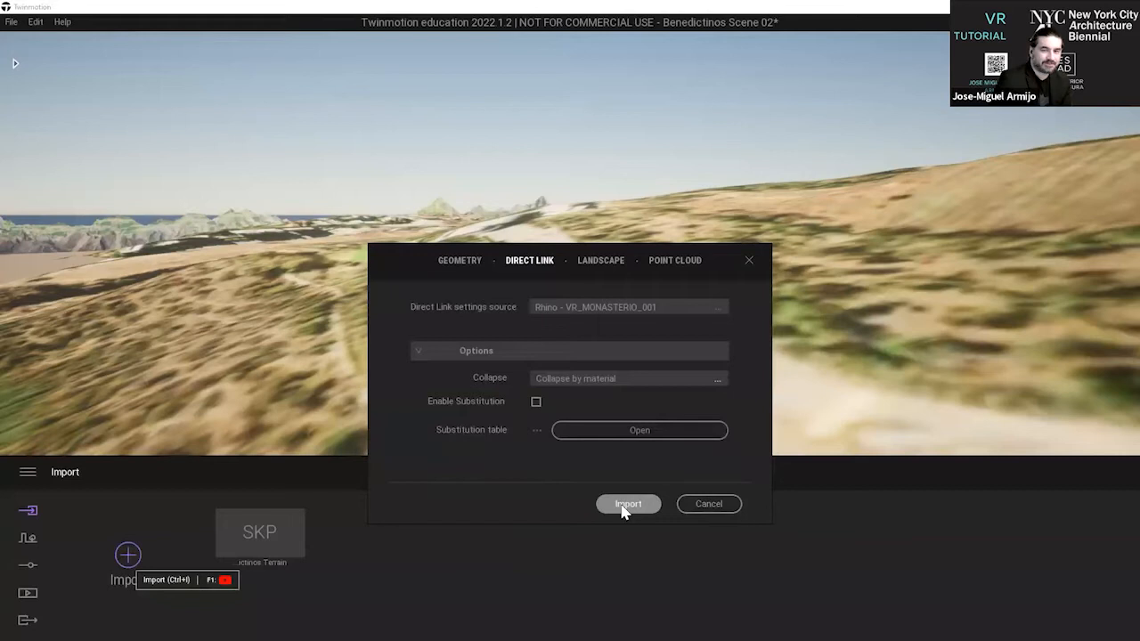
Look around the terrain for the imported monastery and open the scene graph.
middle_drag(560, 230, 1006, 166)
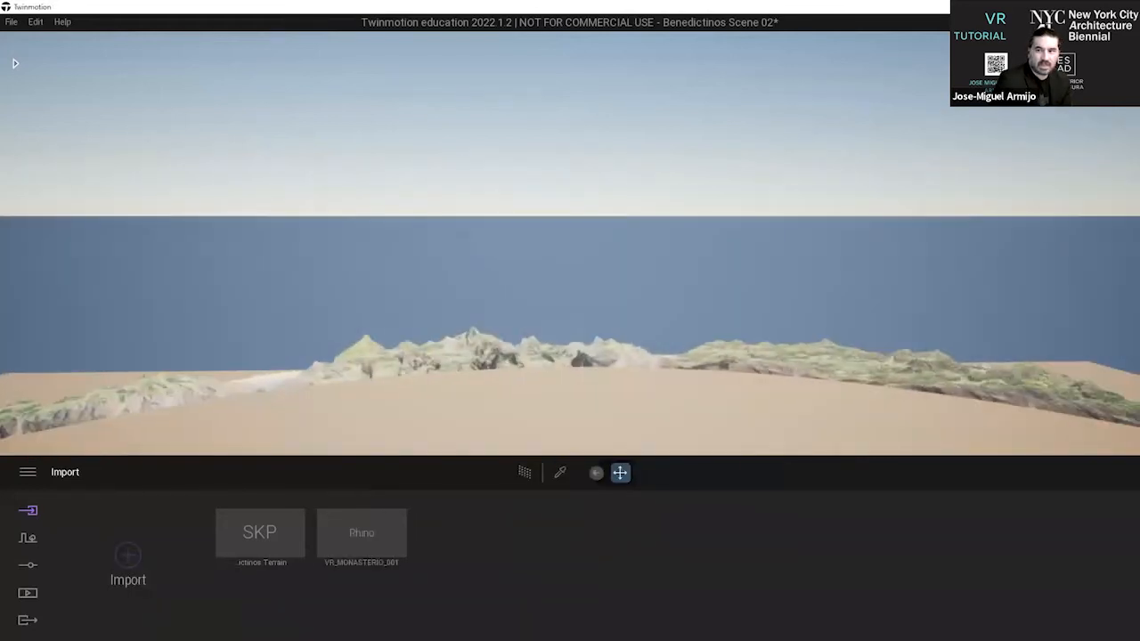
click(1124, 63)
key(s)
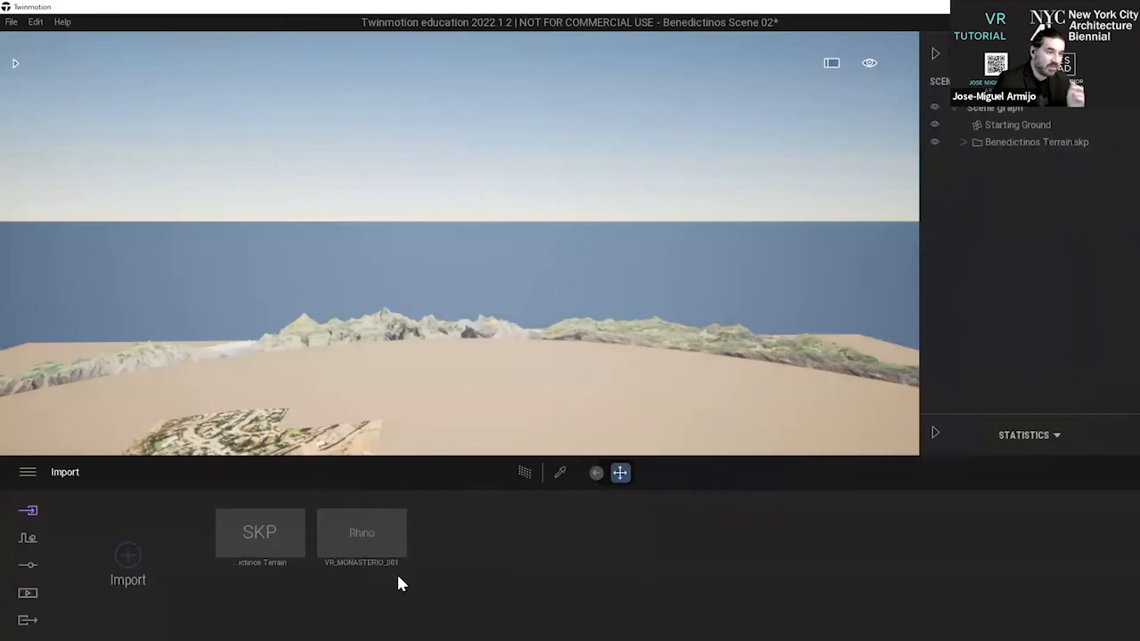
right_drag(459, 258, 615, 254)
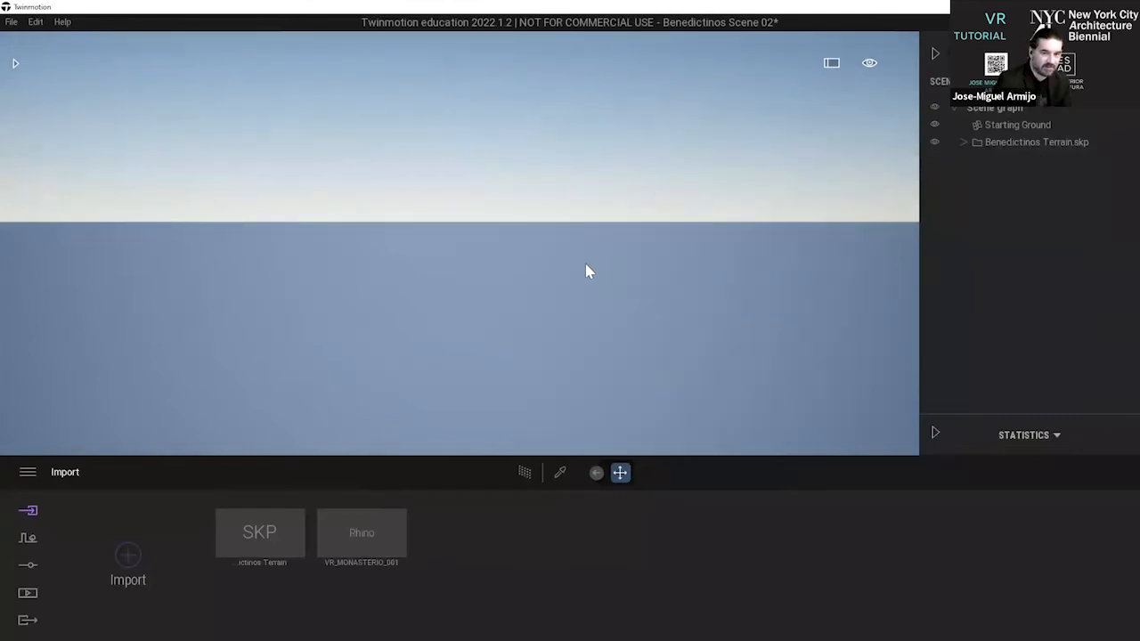
Return the camera to the saved Image2 view and quit media mode.
click(28, 593)
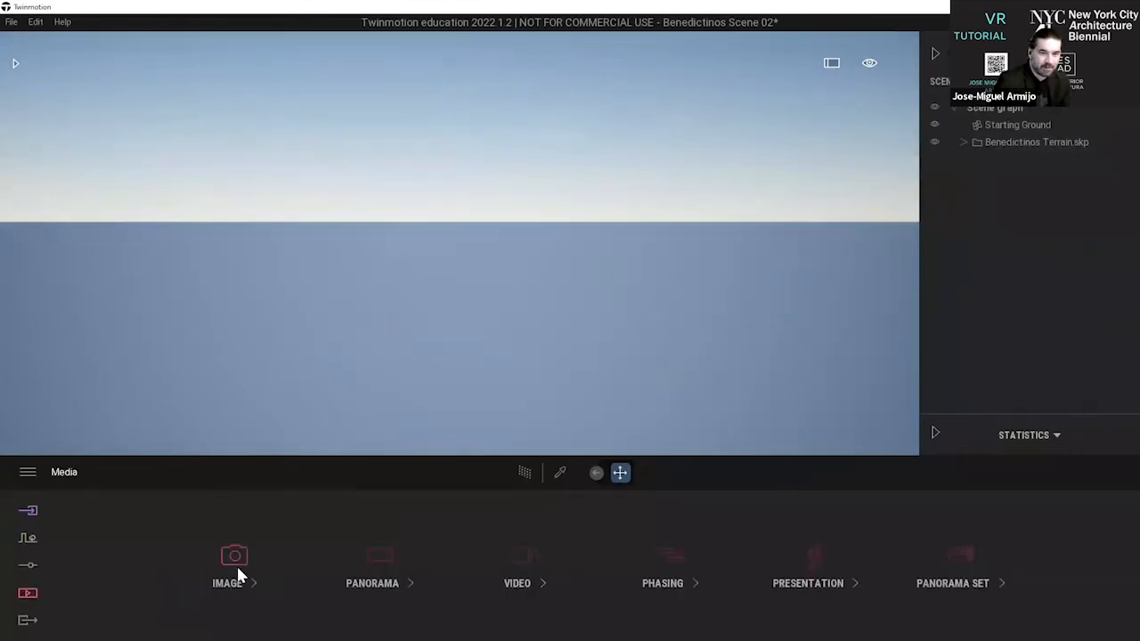
click(278, 554)
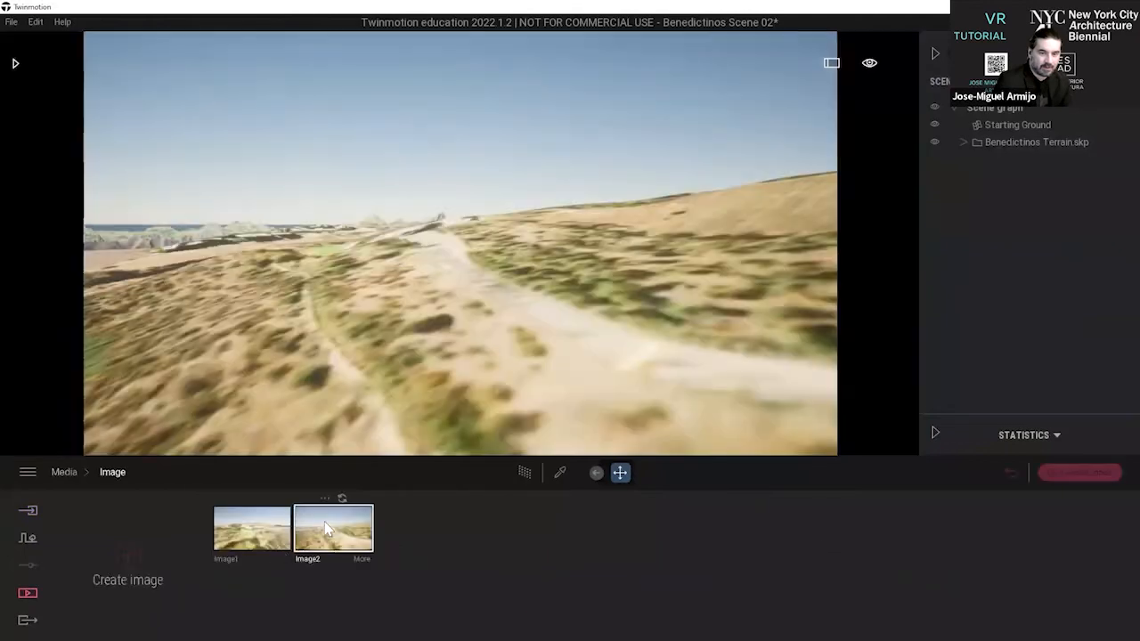
click(1074, 474)
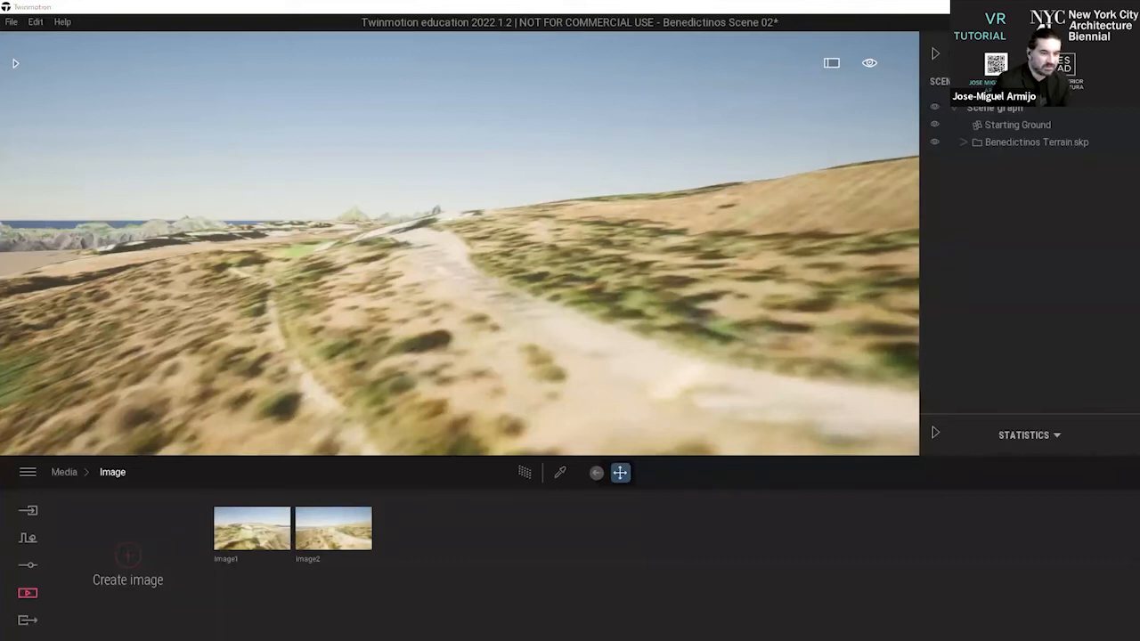
Synchronize the model through Datasmith in Rhino, return to Twinmotion, and collapse VR_MONASTERIO_001 in the scene graph.
key(alt+Tab)
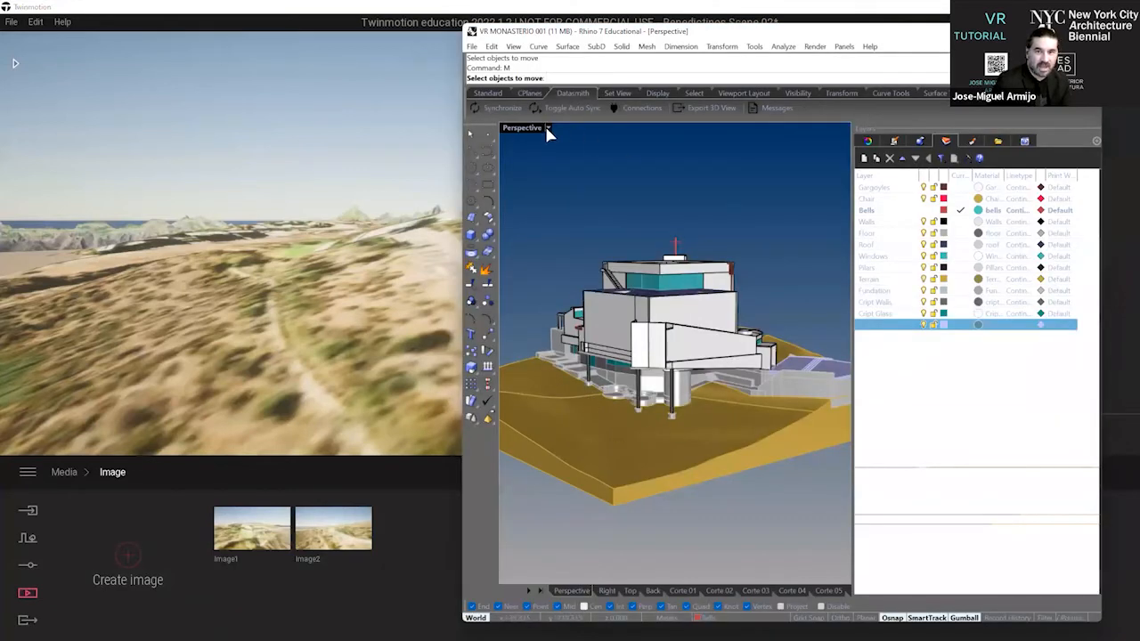
click(499, 108)
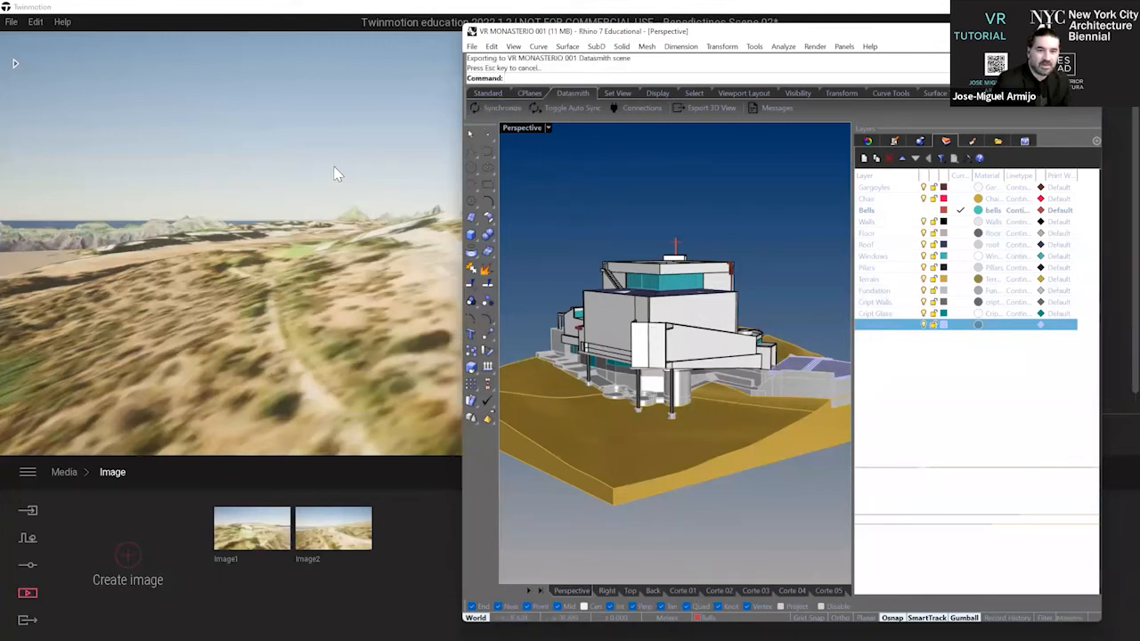
click(377, 184)
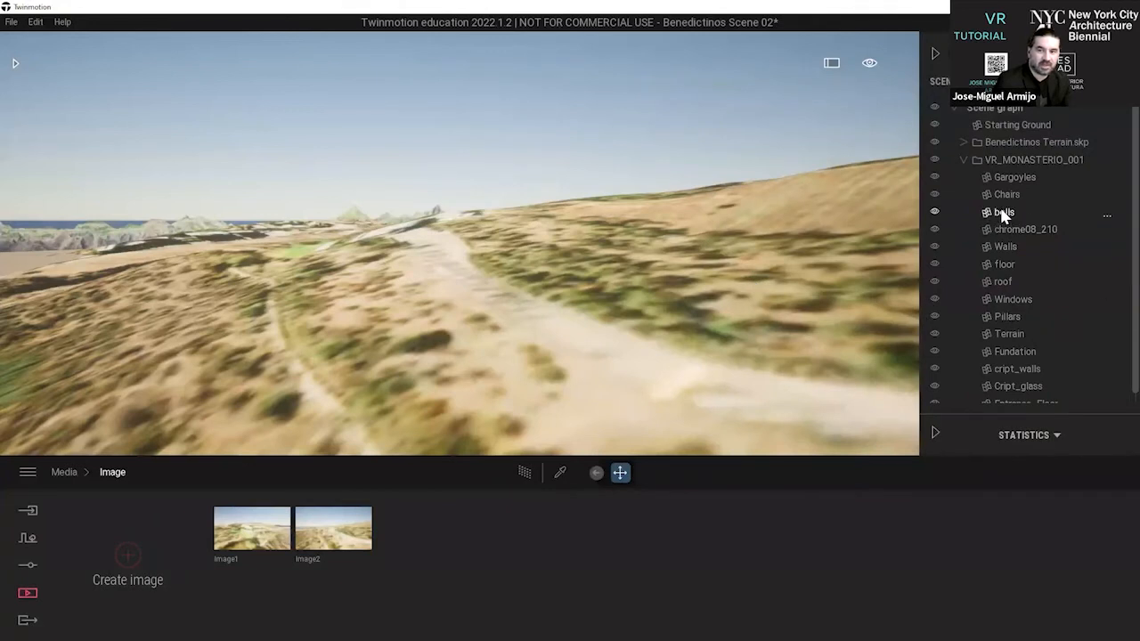
click(964, 159)
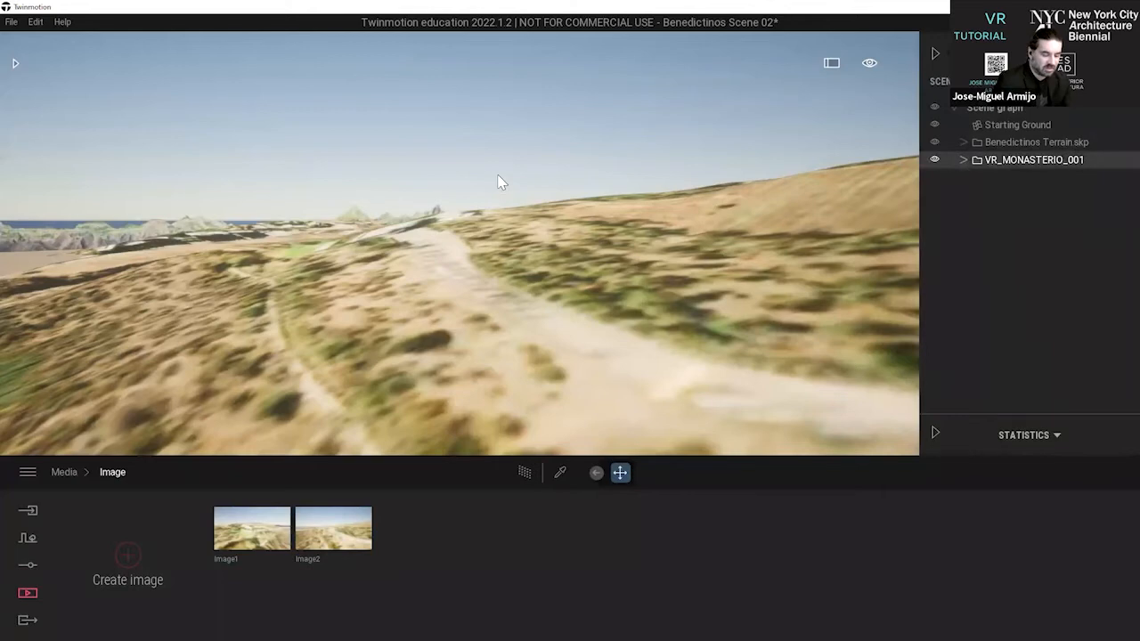
Raise the whole VR_MONASTERIO_001 model vertically until it floats clear above the terrain, and deselect it.
right_drag(497, 177, 515, 190)
scroll(516, 190, up, 3)
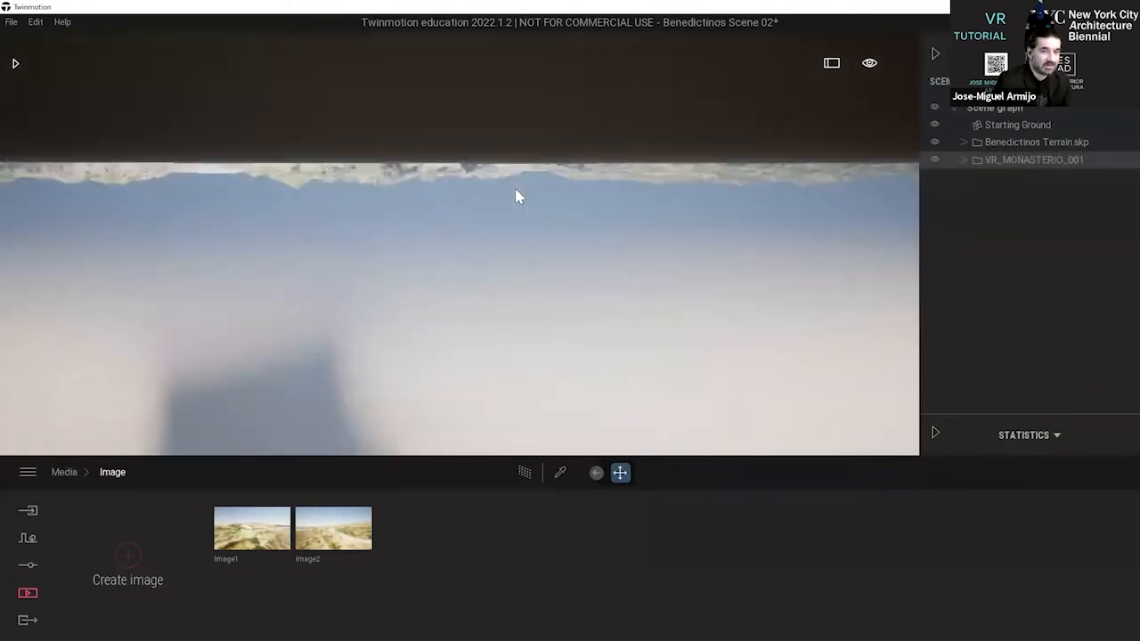
scroll(515, 190, down, 6)
right_drag(578, 170, 578, 182)
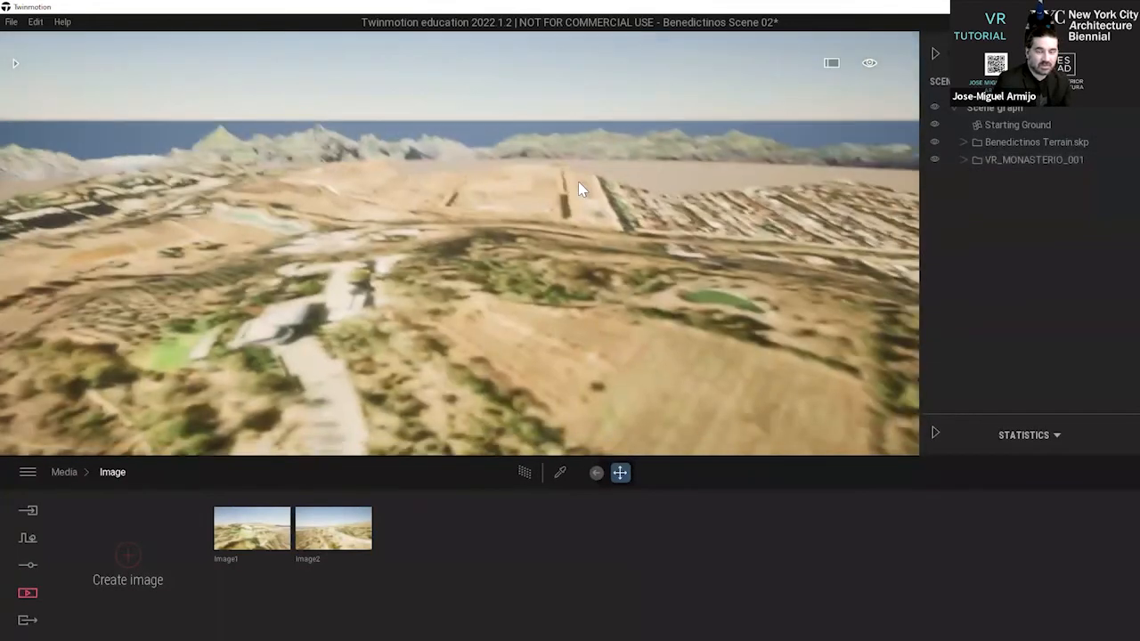
scroll(578, 189, down, 8)
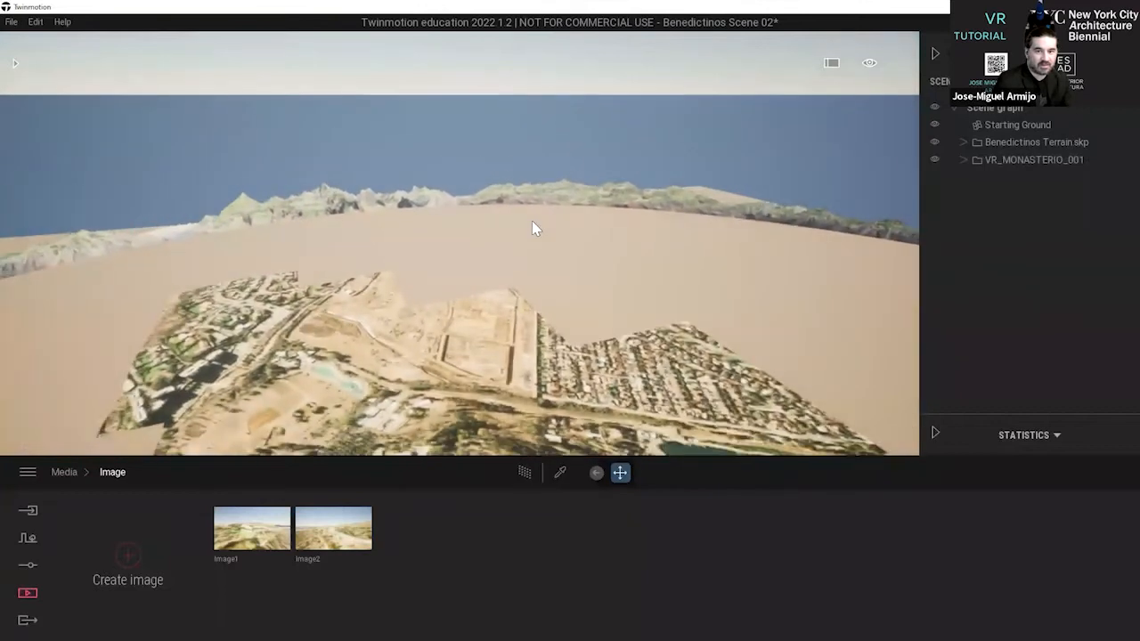
scroll(532, 229, down, 5)
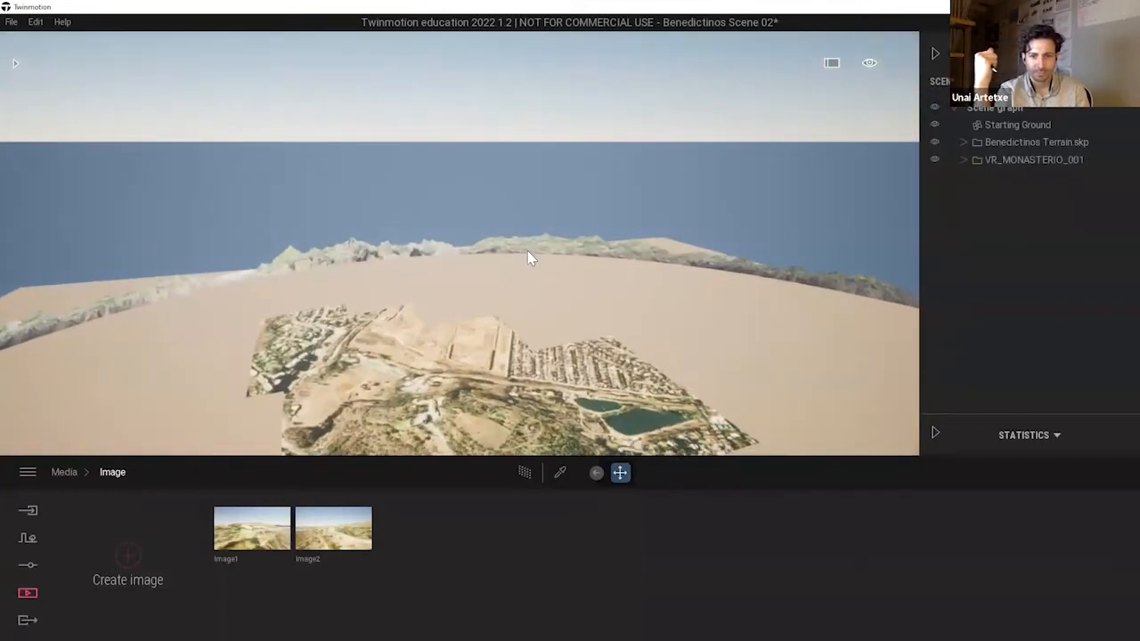
scroll(527, 252, up, 4)
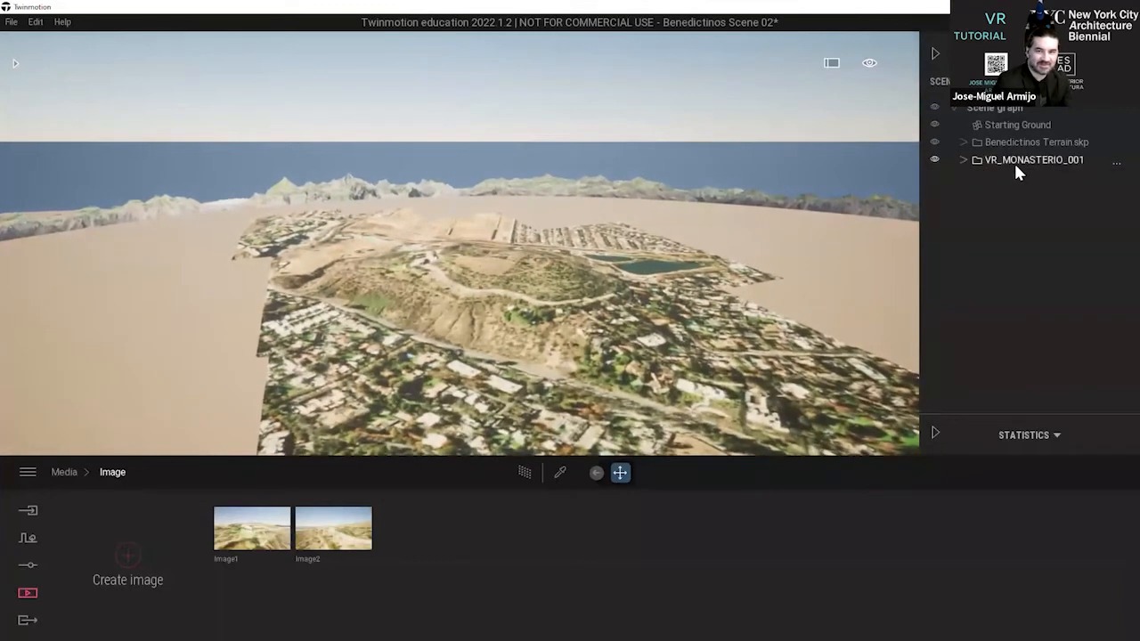
click(1018, 171)
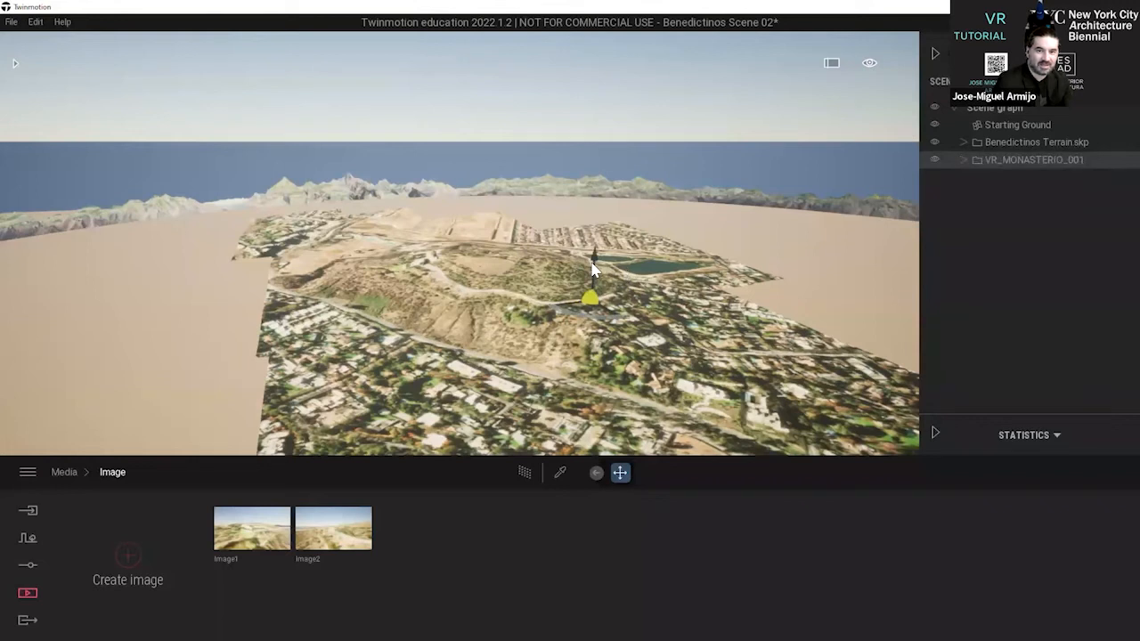
drag(594, 260, 603, 178)
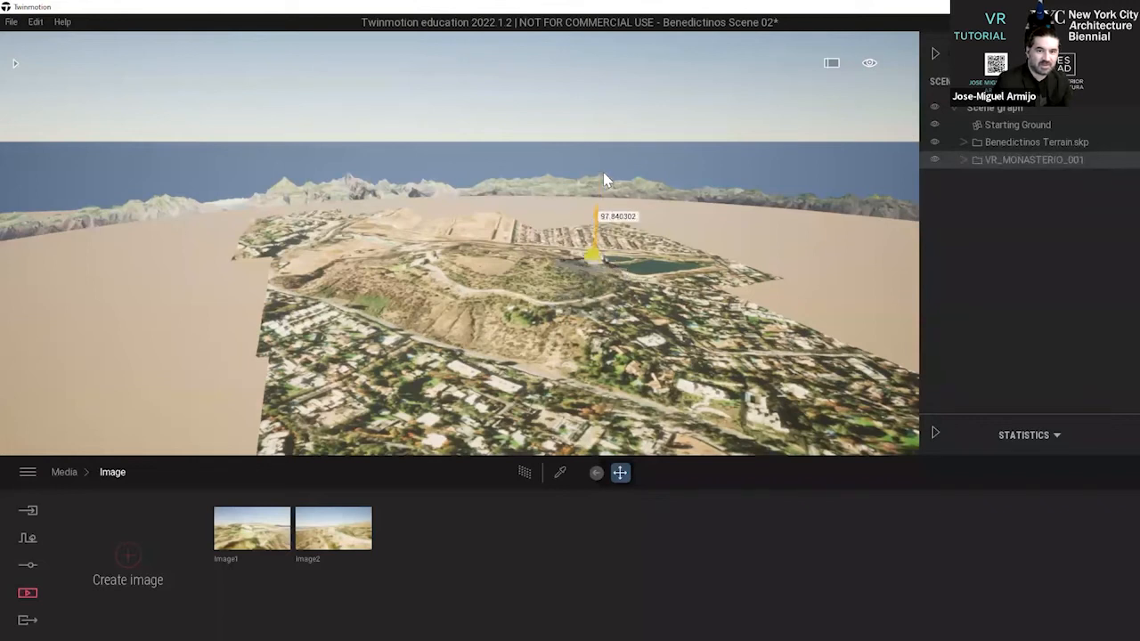
click(759, 142)
Fly across the terrain and around the lakes to examine the floating monastery's position relative to the hill.
key(d)
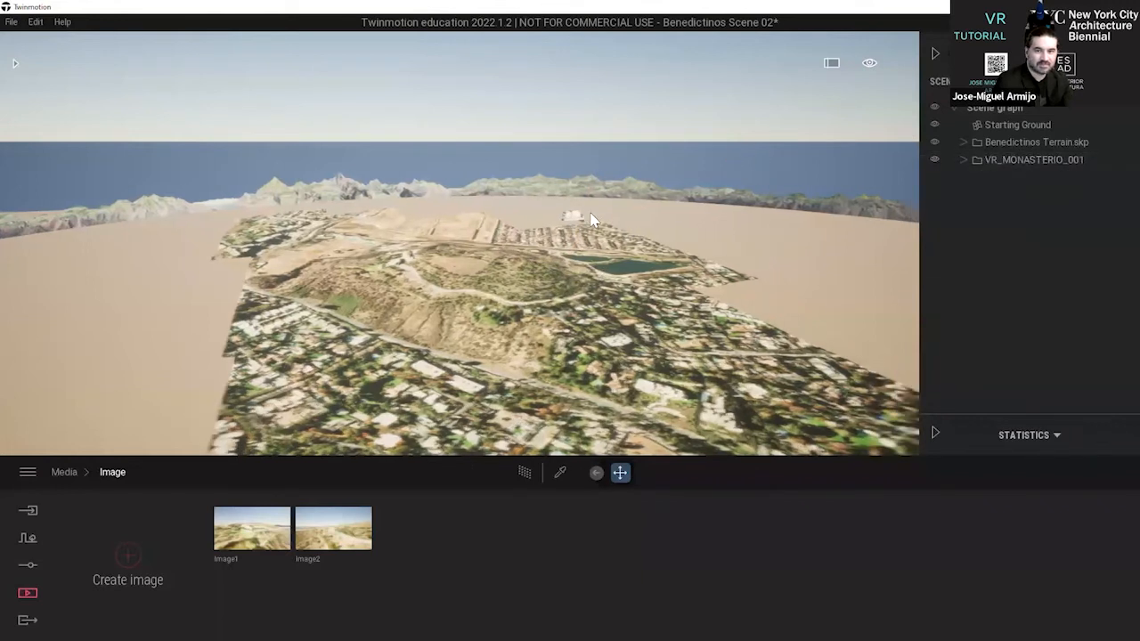
key(w)
key(d)
key(w)
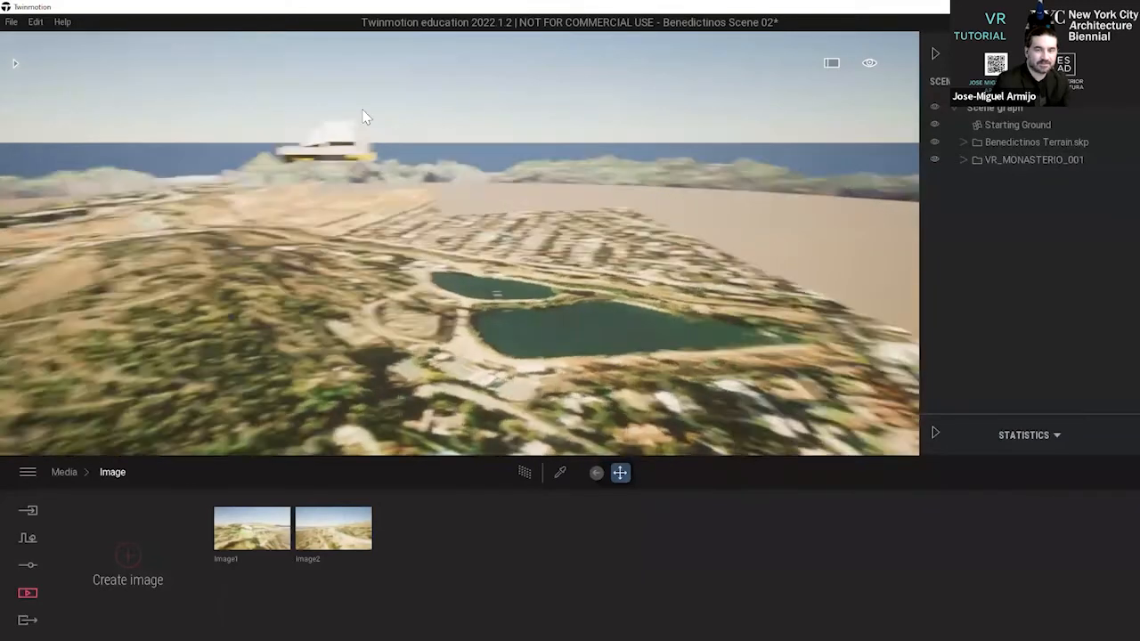
right_drag(365, 118, 337, 123)
key(d)
right_drag(417, 129, 341, 132)
key(d)
right_drag(419, 78, 346, 83)
key(d)
key(w)
key(s)
right_drag(474, 108, 484, 135)
key(a)
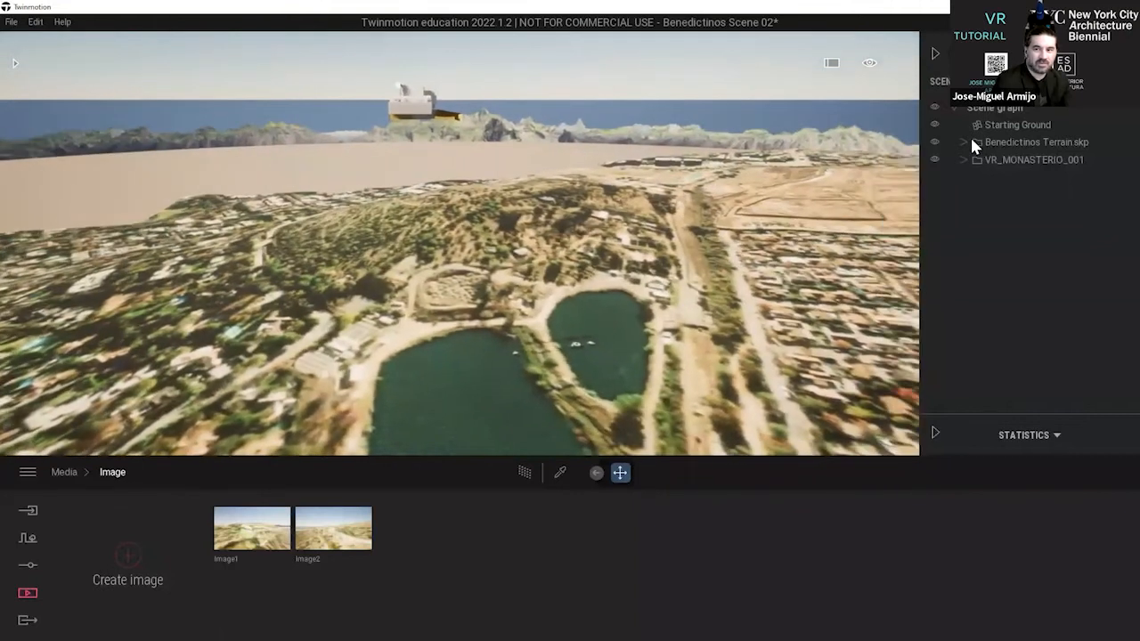
Move the whole VR_MONASTERIO_001 model horizontally from the lakes onto the existing building at the end of the hill's access road.
click(1030, 160)
middle_drag(510, 132, 525, 201)
right_drag(525, 201, 465, 285)
key(Escape)
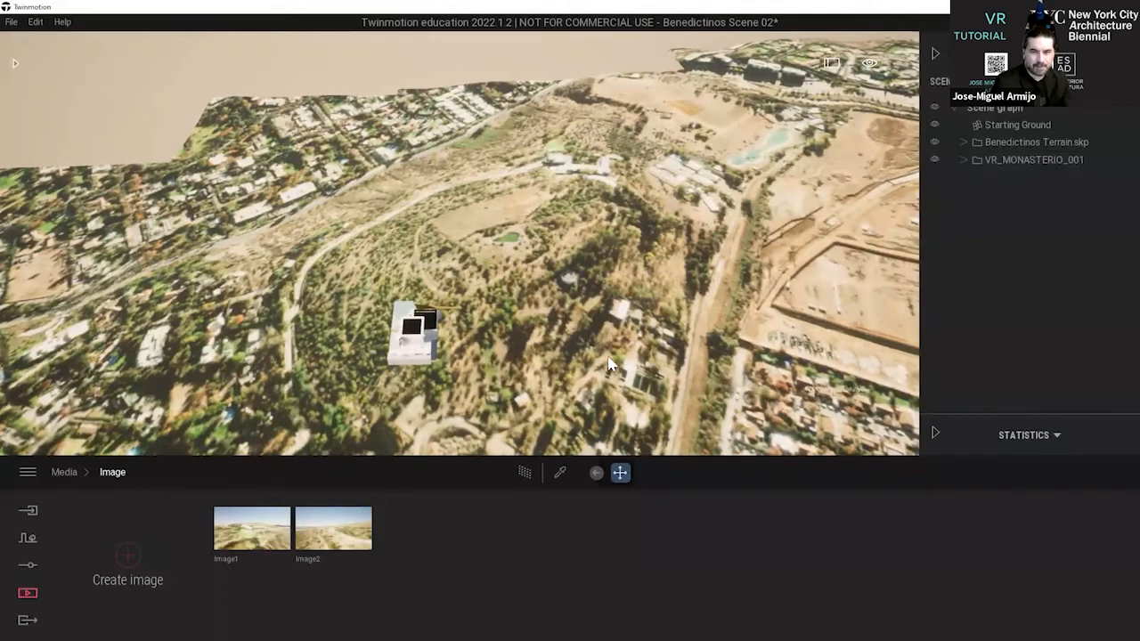
scroll(610, 364, down, 4)
middle_drag(609, 364, 712, 367)
right_drag(712, 367, 432, 252)
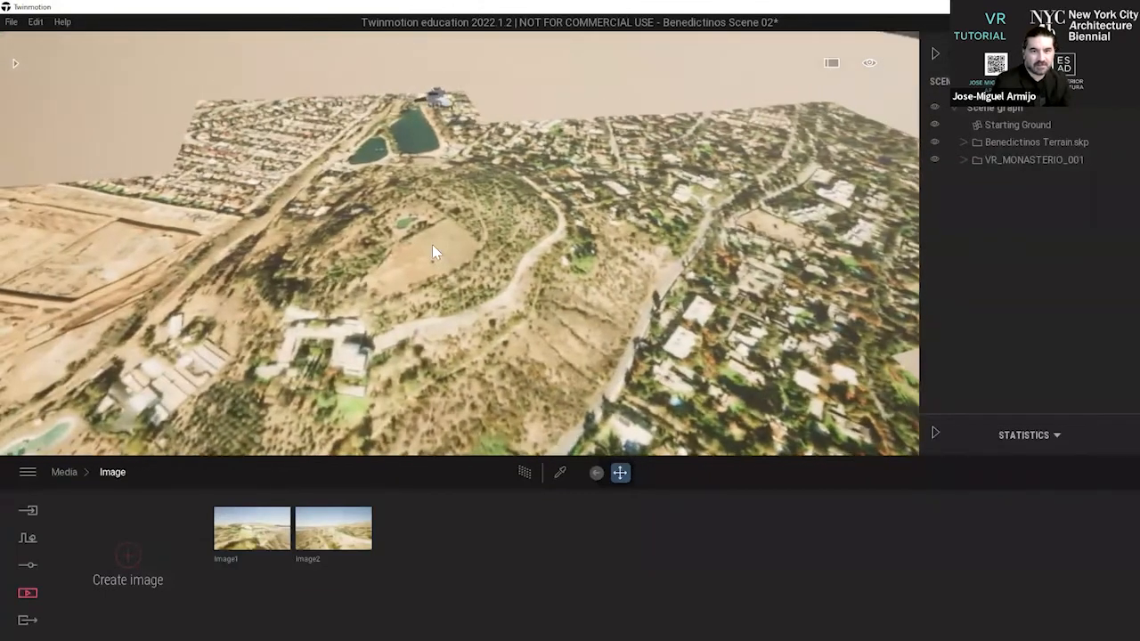
click(1028, 161)
drag(412, 108, 479, 275)
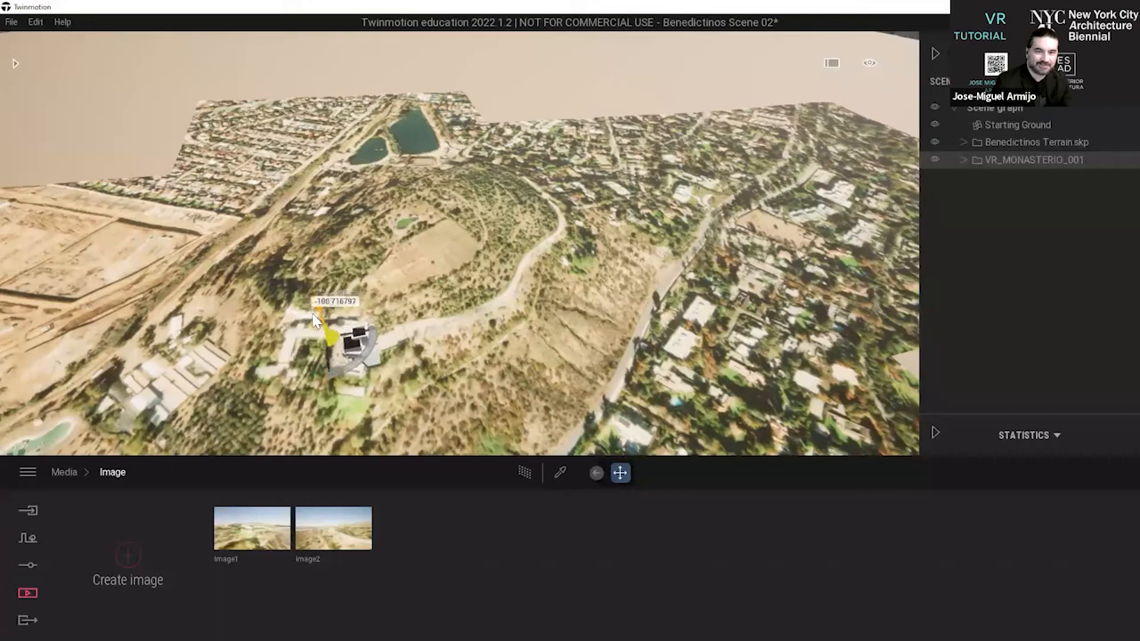
right_drag(534, 355, 374, 427)
Nudge VR_MONASTERIO_001 across the existing building's site and rotate it about -25 degrees around its vertical axis.
scroll(374, 361, up, 4)
scroll(374, 362, down, 4)
scroll(374, 428, up, 2)
scroll(323, 148, up, 4)
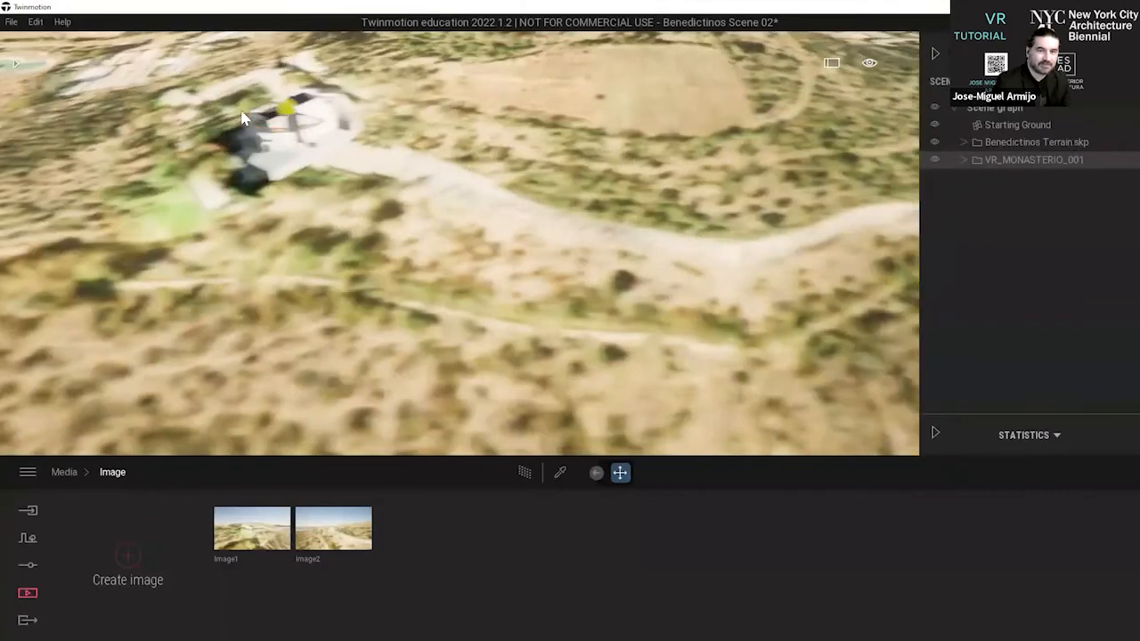
middle_drag(279, 69, 352, 72)
scroll(309, 139, up, 2)
scroll(309, 139, down, 2)
click(309, 130)
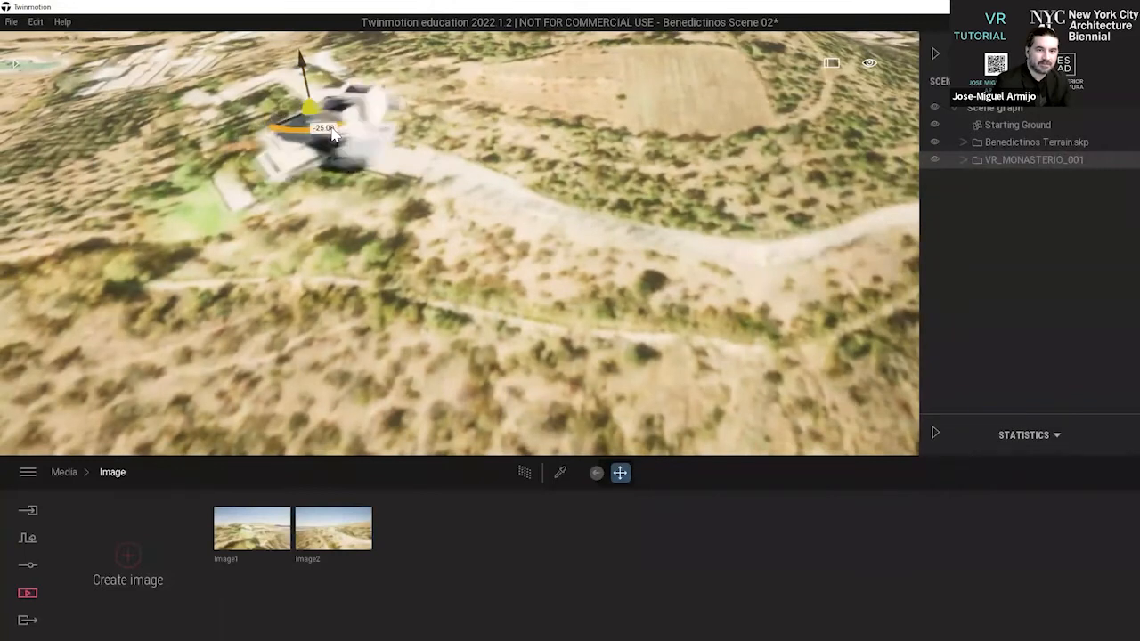
Turn and shift the monastery further until it lines up with the building footprint and access road in the terrain photo.
scroll(451, 264, down, 2)
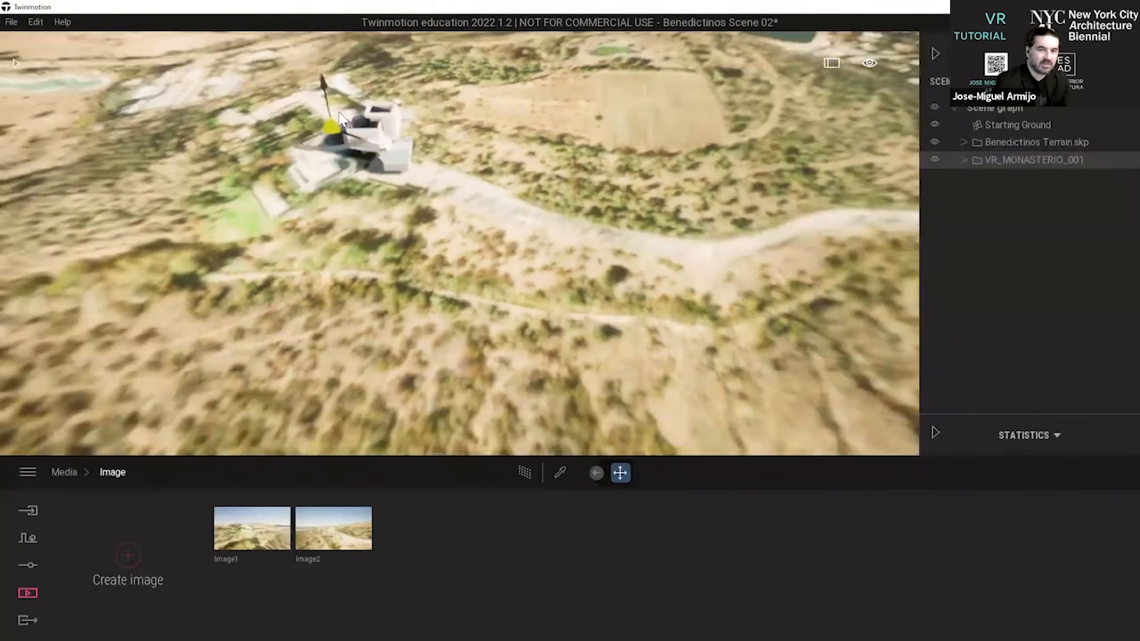
scroll(389, 260, up, 3)
scroll(389, 260, down, 3)
scroll(338, 148, up, 2)
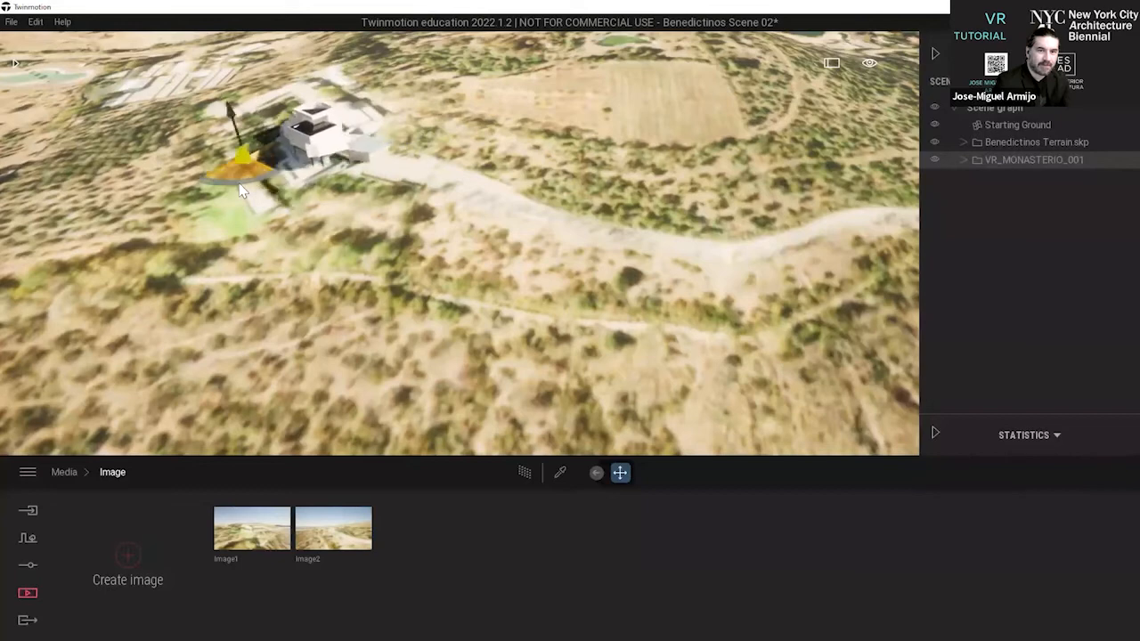
scroll(245, 158, up, 5)
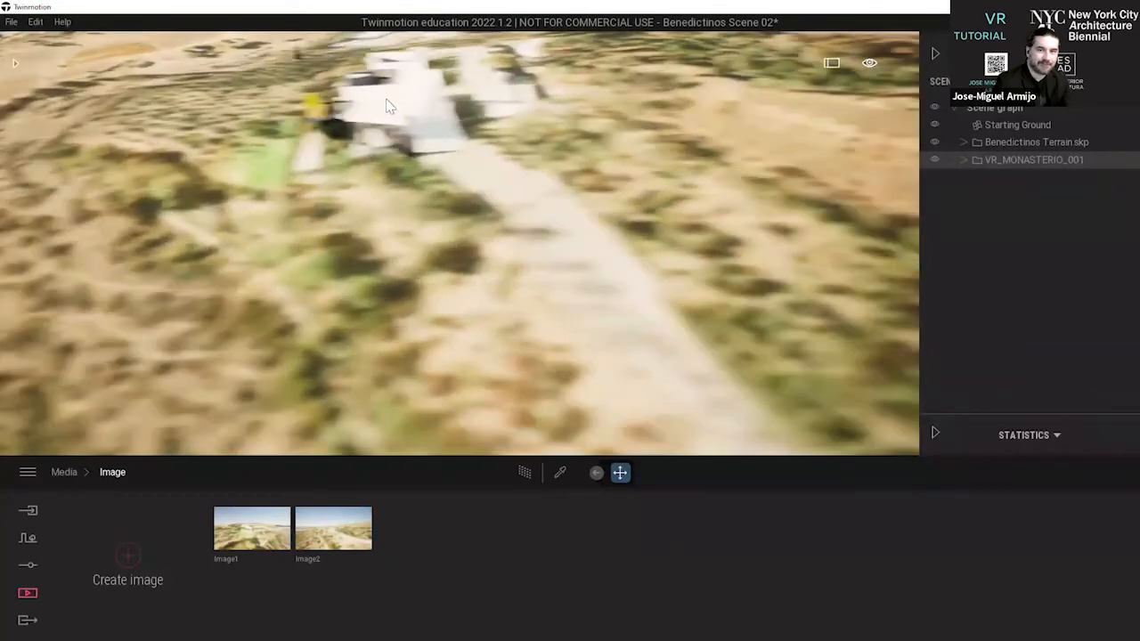
From a low side view, reselect the whole VR_MONASTERIO_001 model and lower it toward the ground.
shift+middle_drag(389, 106, 372, 159)
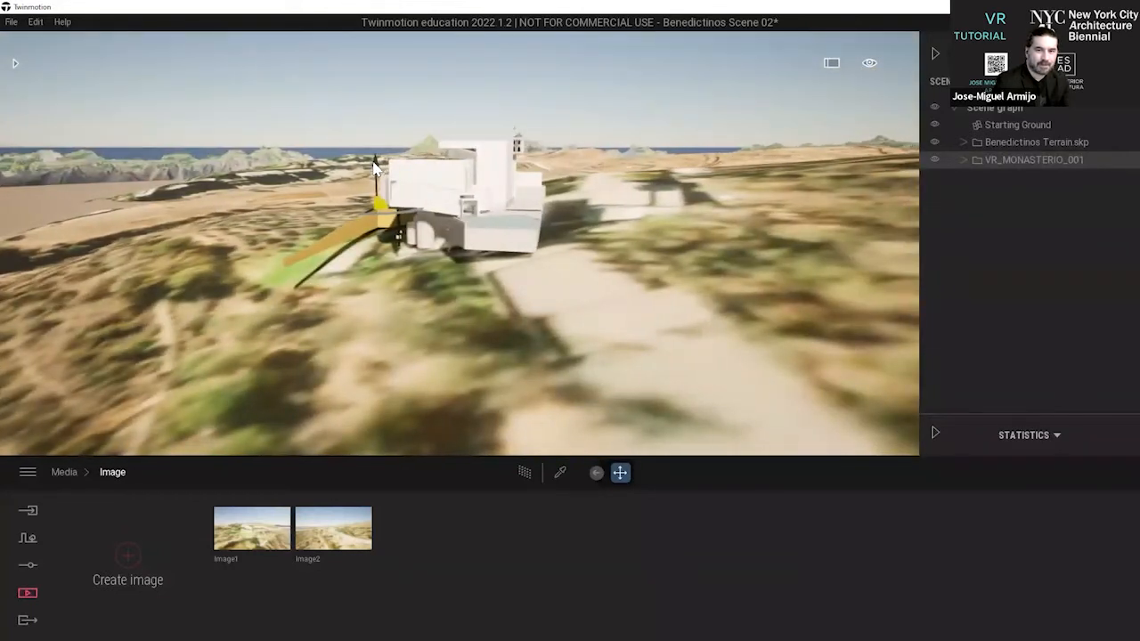
click(371, 175)
click(404, 102)
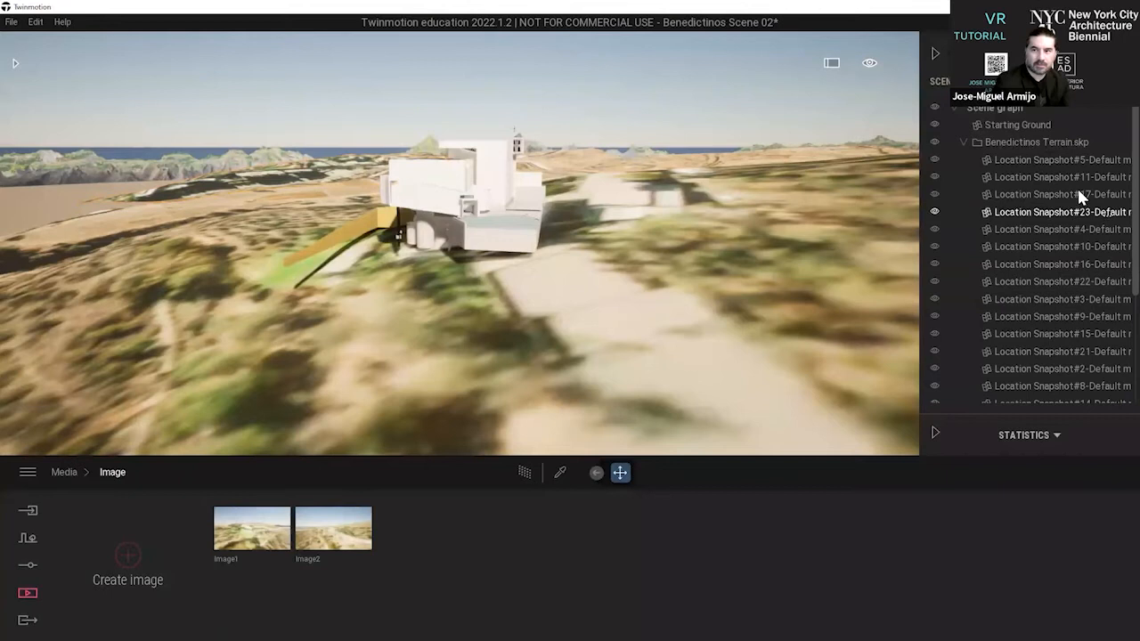
click(964, 141)
click(1009, 160)
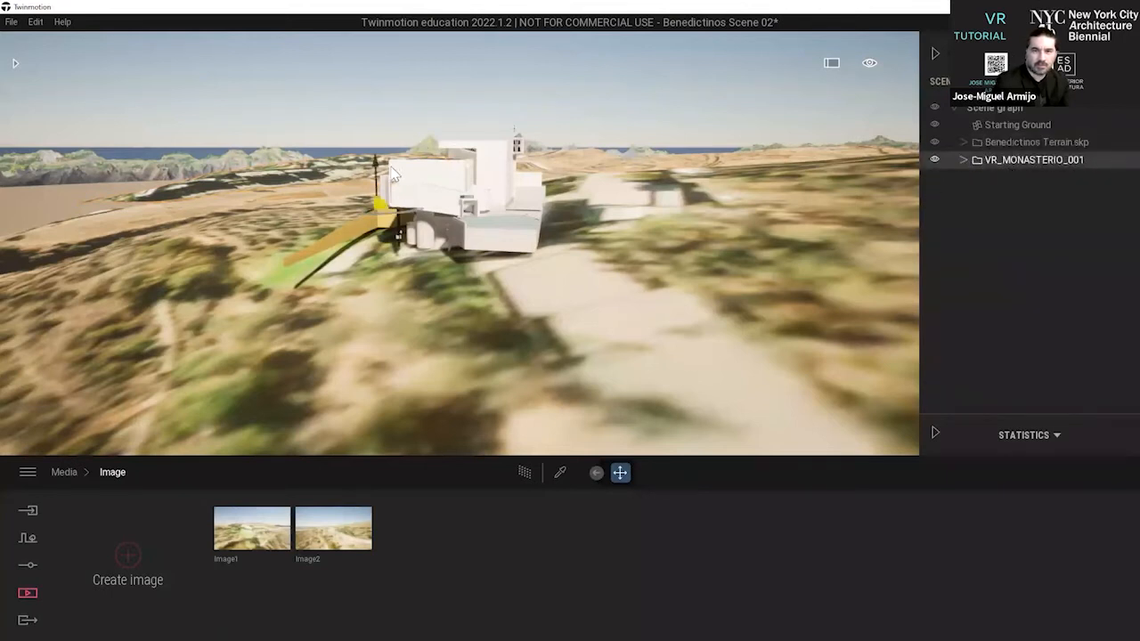
drag(377, 175, 379, 187)
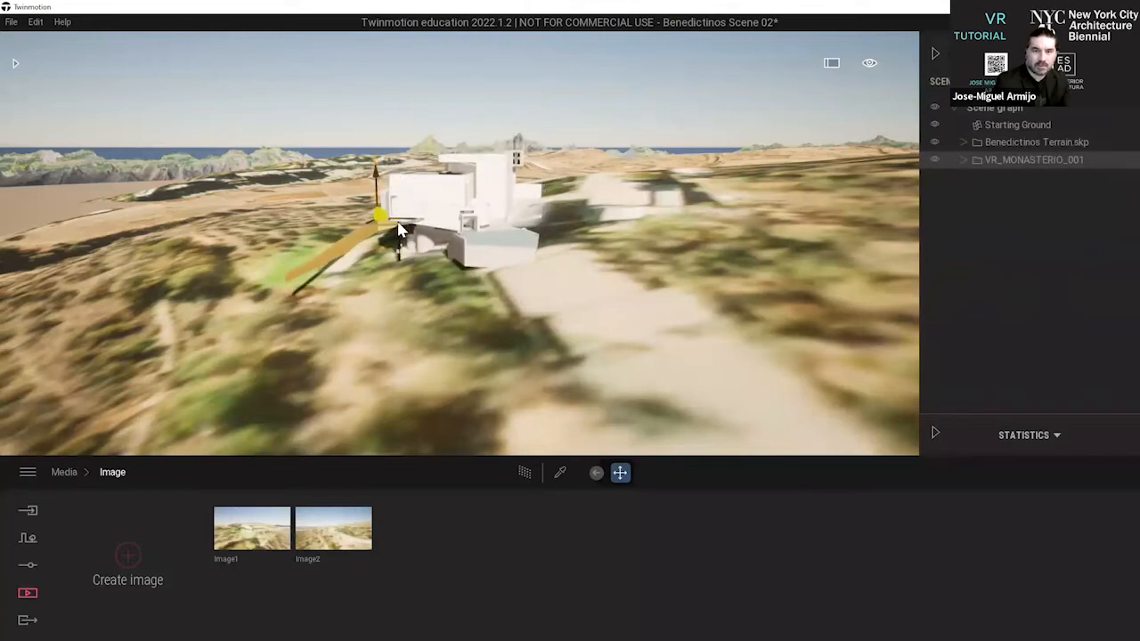
Slide the monastery horizontally on the slope, reselect VR_MONASTERIO_001 and lower it slightly more.
drag(405, 231, 362, 187)
click(401, 161)
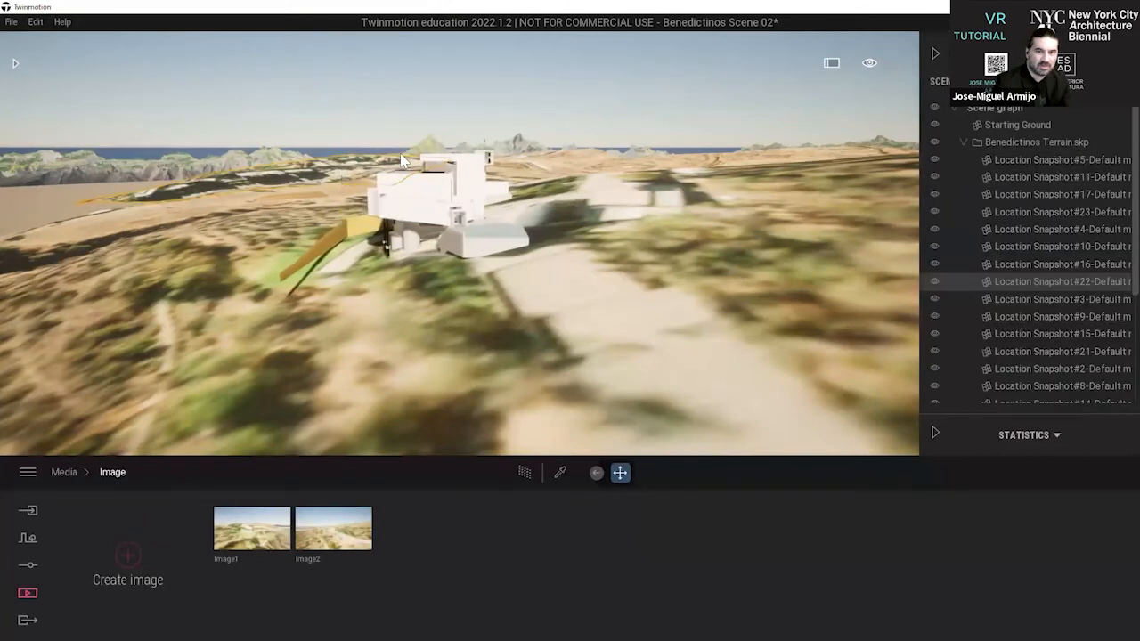
click(586, 147)
click(962, 141)
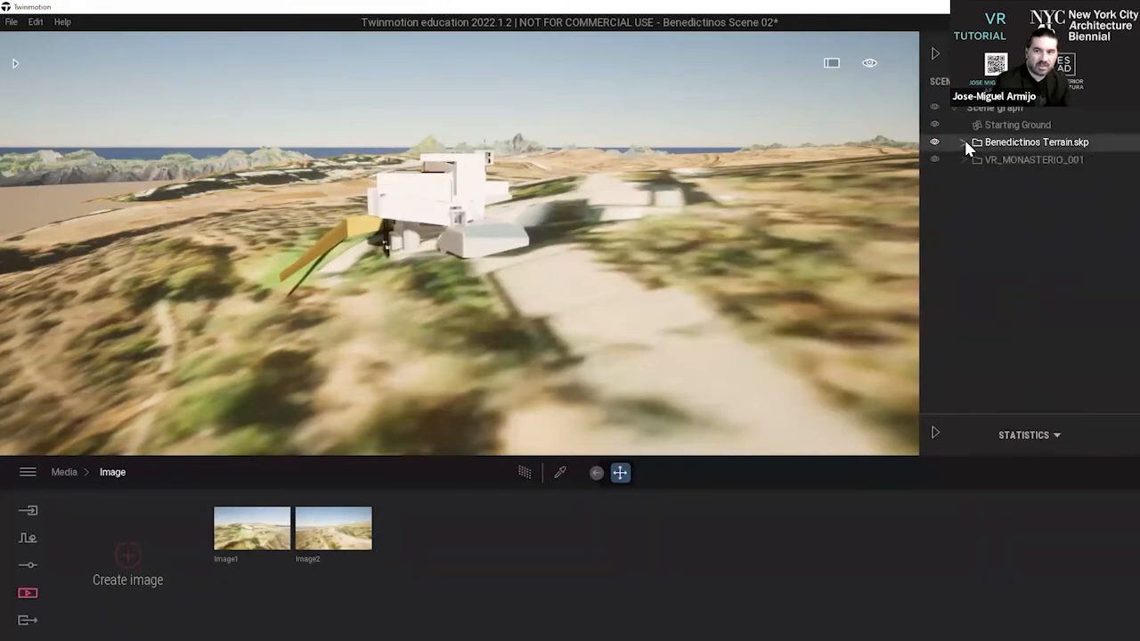
click(1004, 159)
click(342, 179)
drag(344, 180, 343, 185)
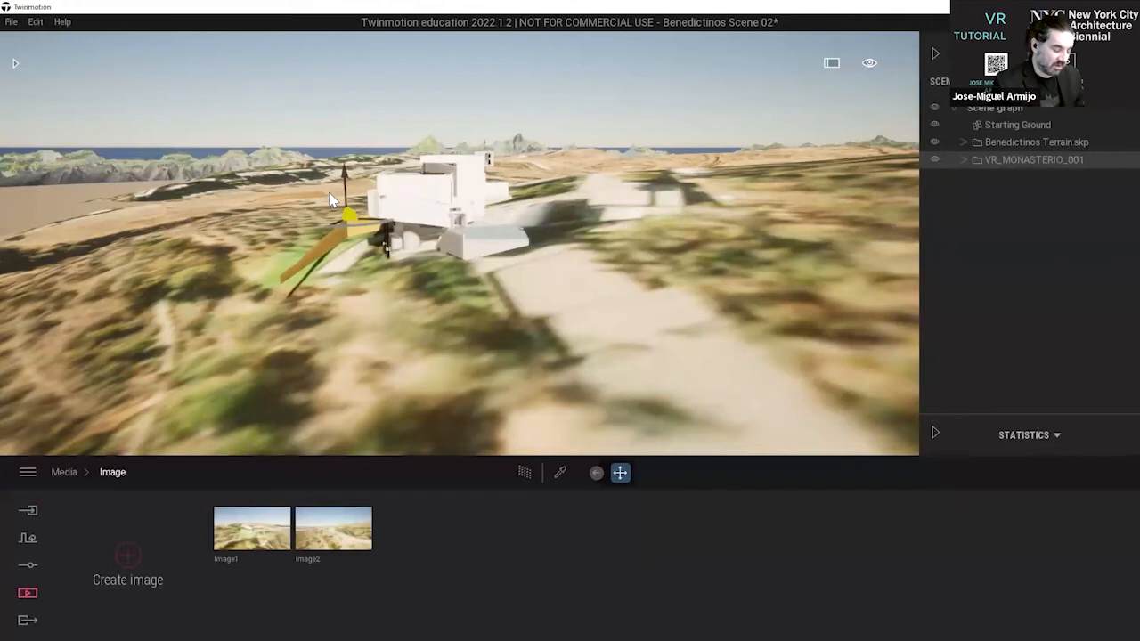
Fine-tune the monastery's placement from close range, deselect it, and view it from above.
key(w)
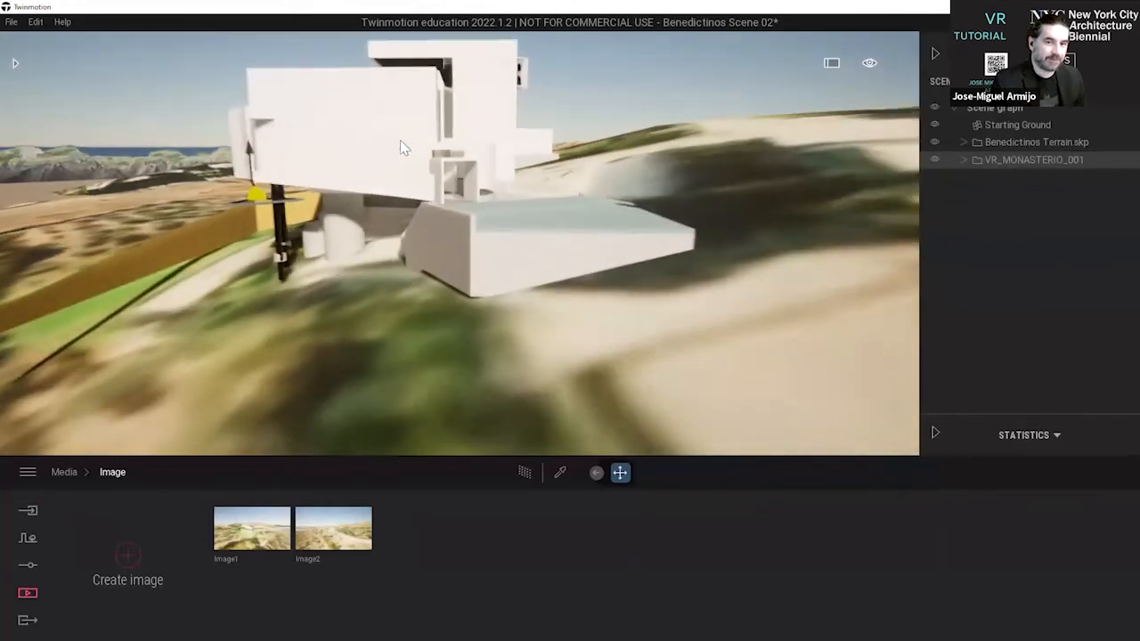
key(a)
key(d)
key(a)
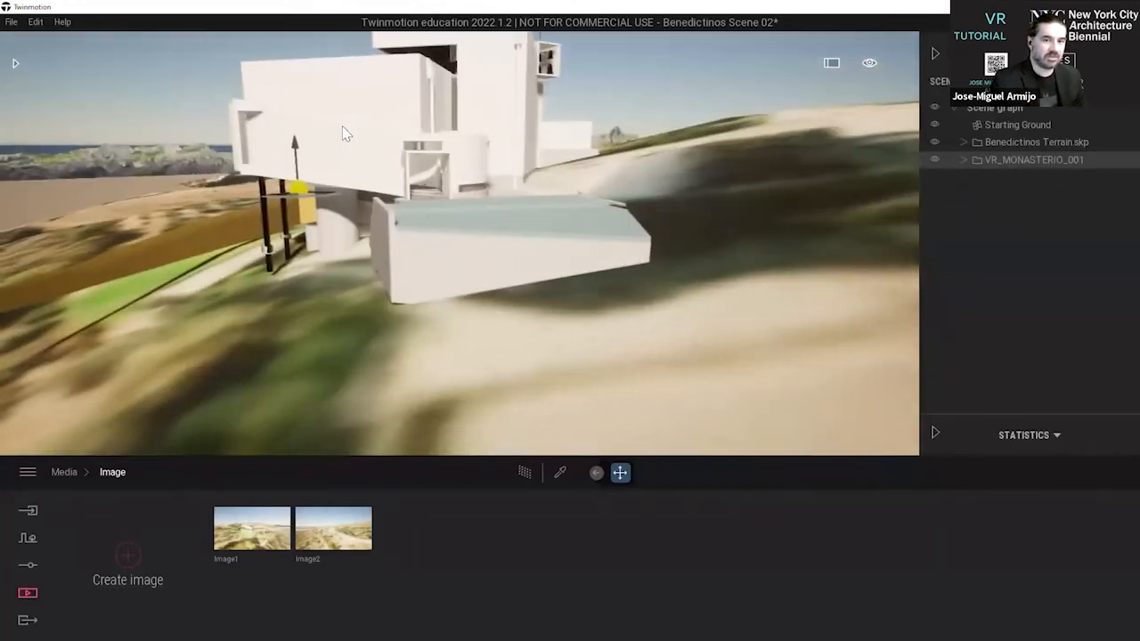
mouse_move(303, 199)
mouse_down()
mouse_move(308, 208)
mouse_move(304, 199)
mouse_up()
click(600, 100)
right_drag(600, 100, 591, 90)
scroll(591, 90, up, 2)
middle_drag(591, 90, 376, 250)
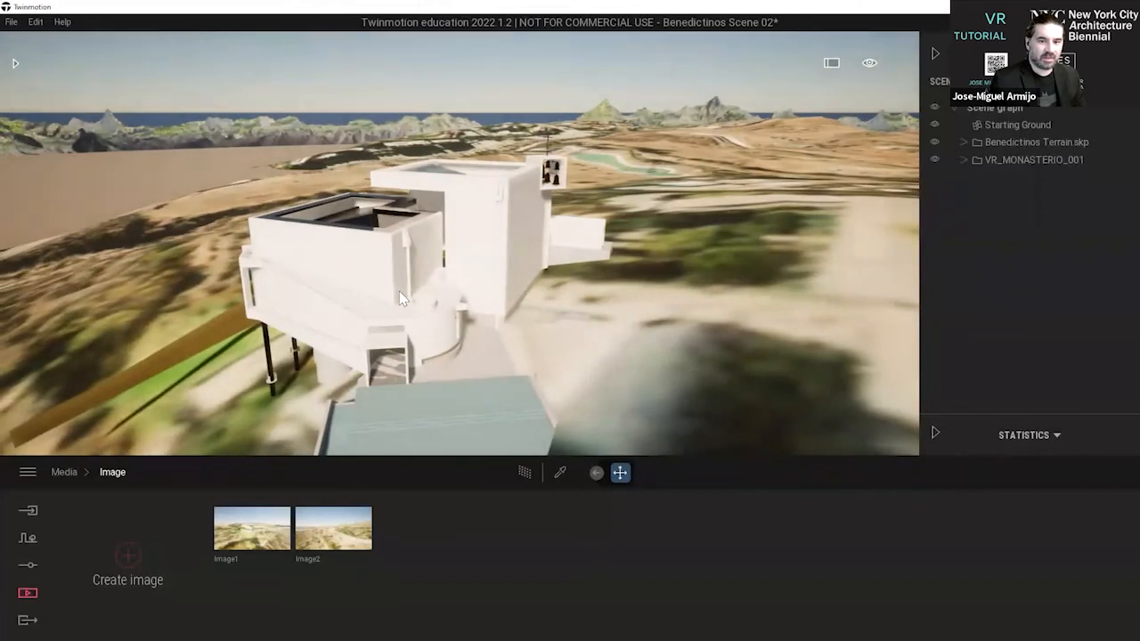
Switch the viewport navigation to Pedestrian mode beside the monastery.
click(870, 66)
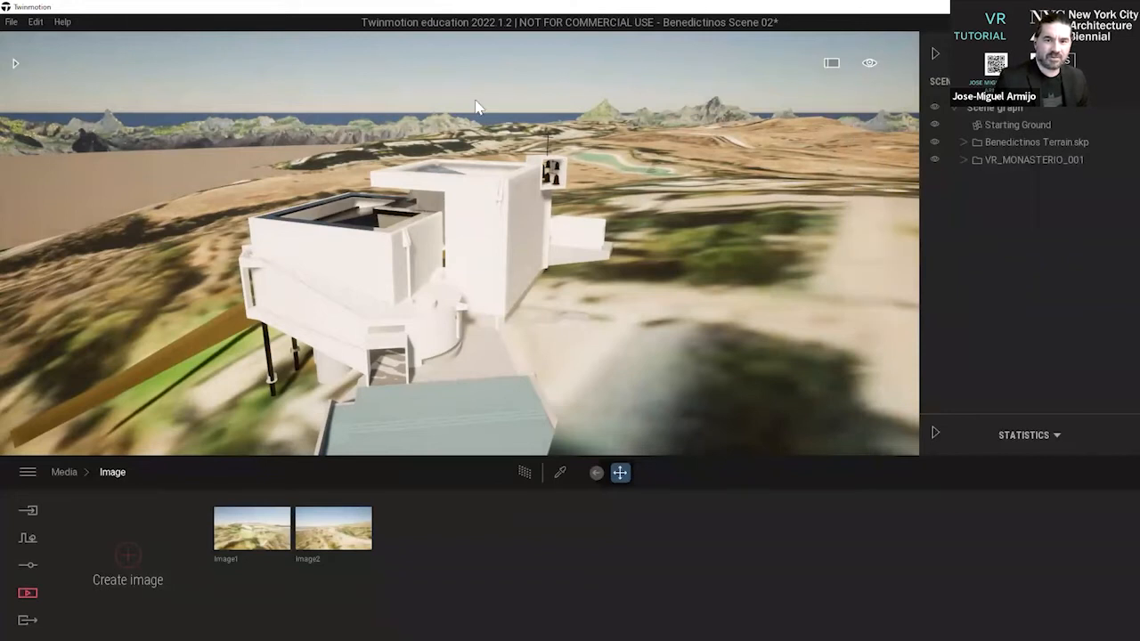
scroll(472, 106, up, 4)
scroll(694, 57, down, 3)
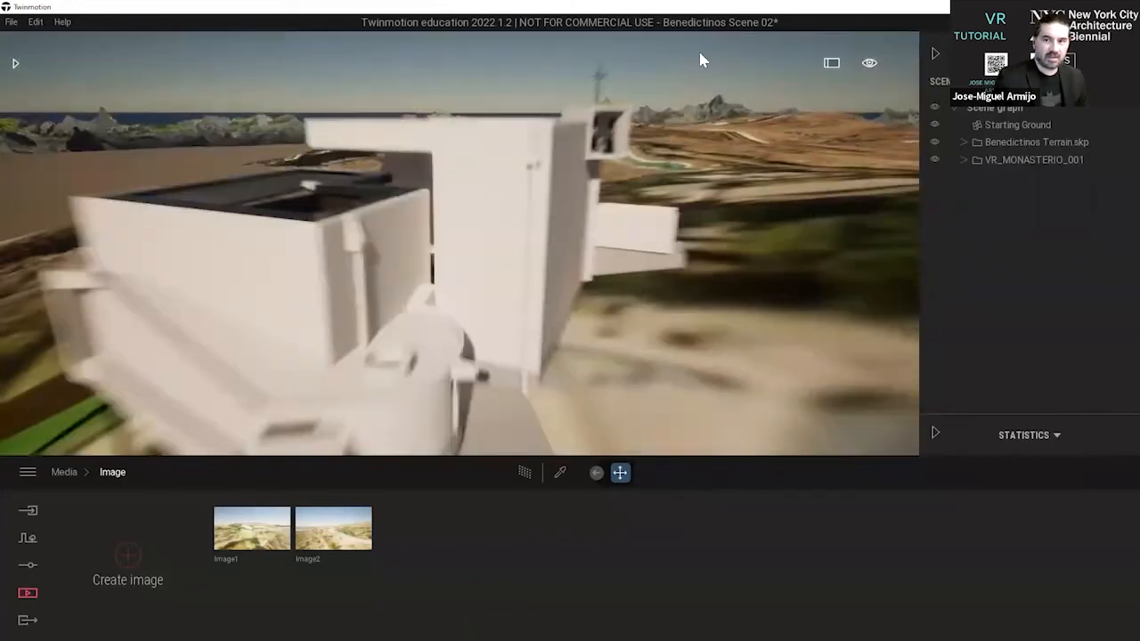
scroll(746, 74, up, 3)
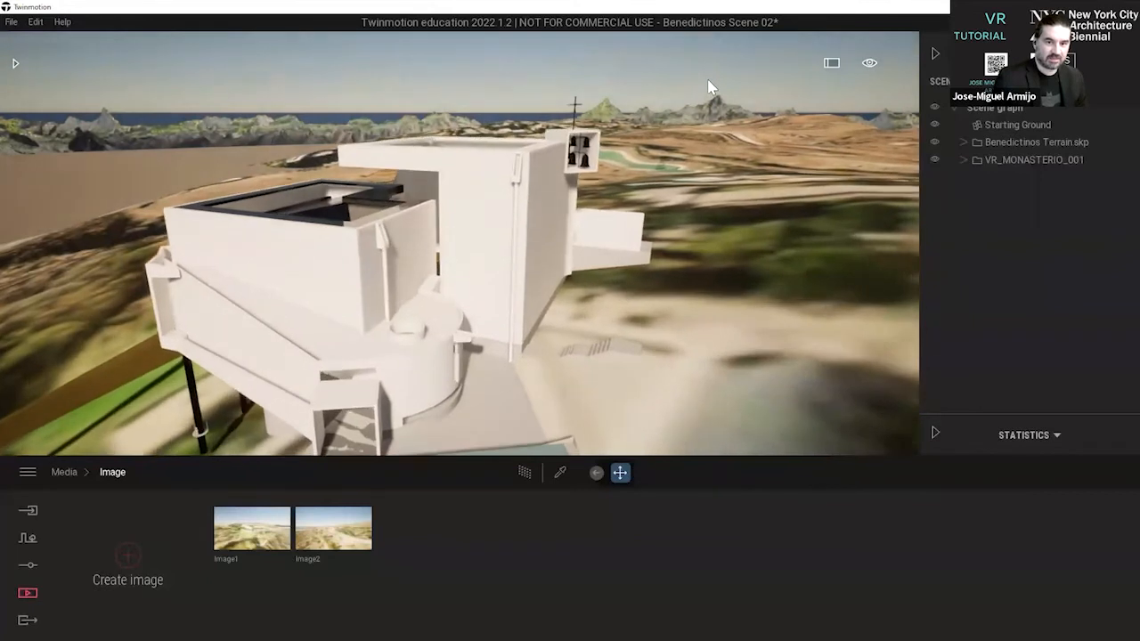
mouse_move(871, 66)
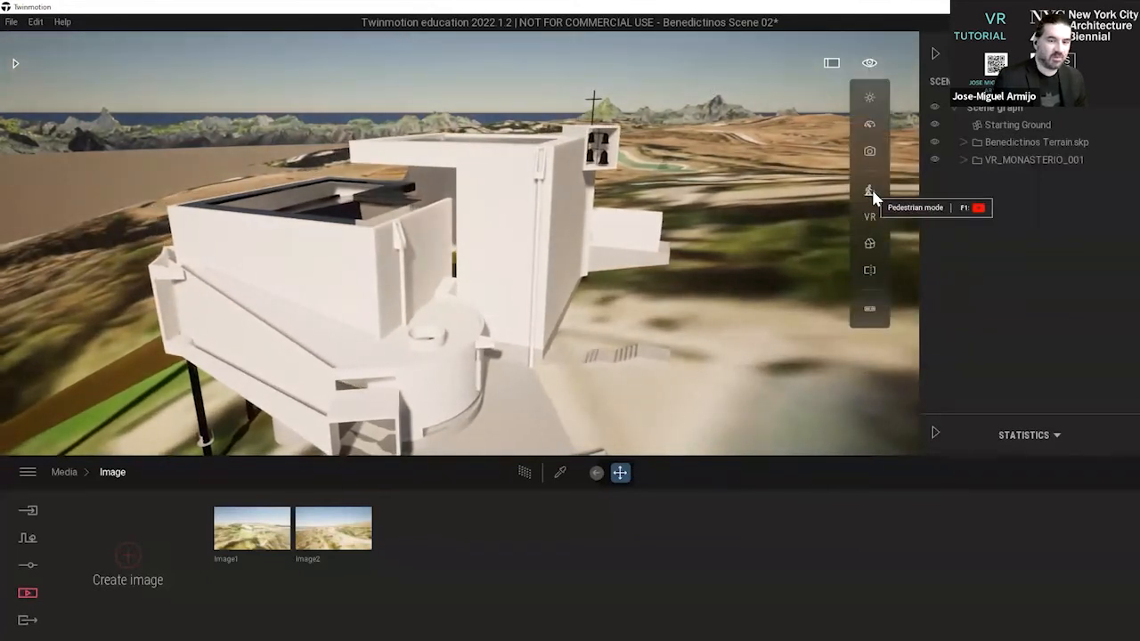
mouse_move(869, 194)
click(798, 189)
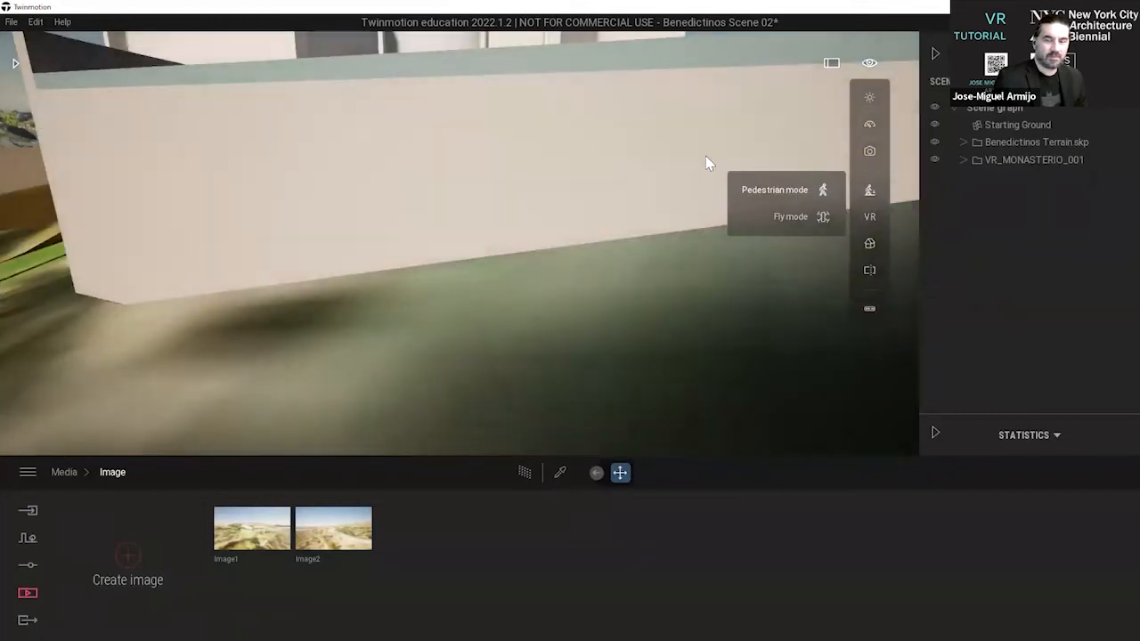
Walk up onto the blue-grey entrance terrace and look at the monastery's entrance facade.
key(s)
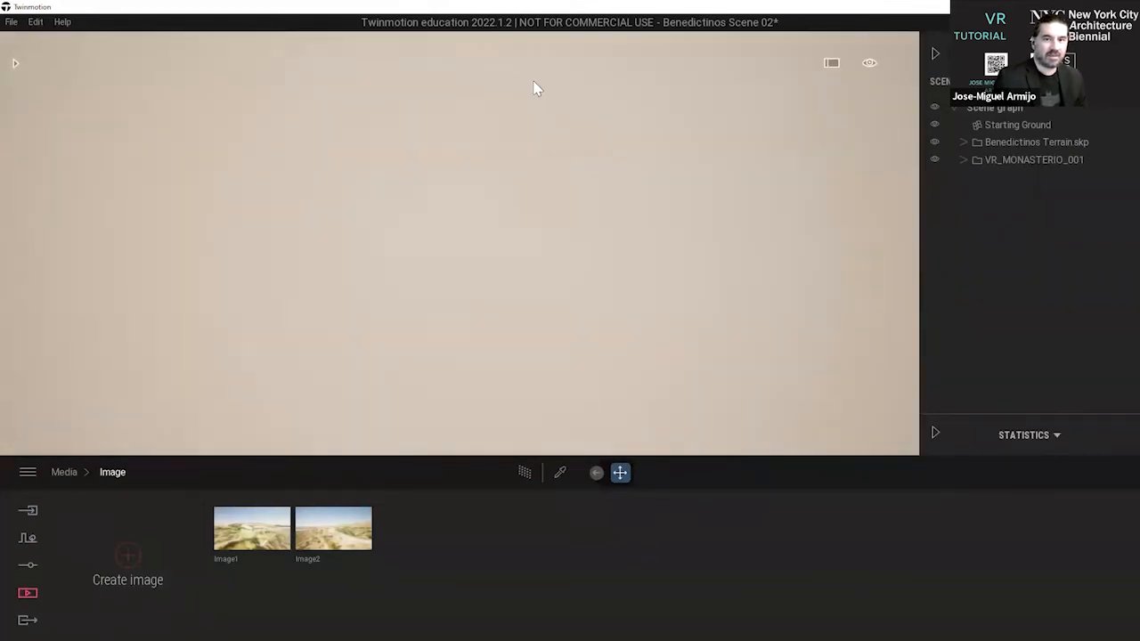
key(w)
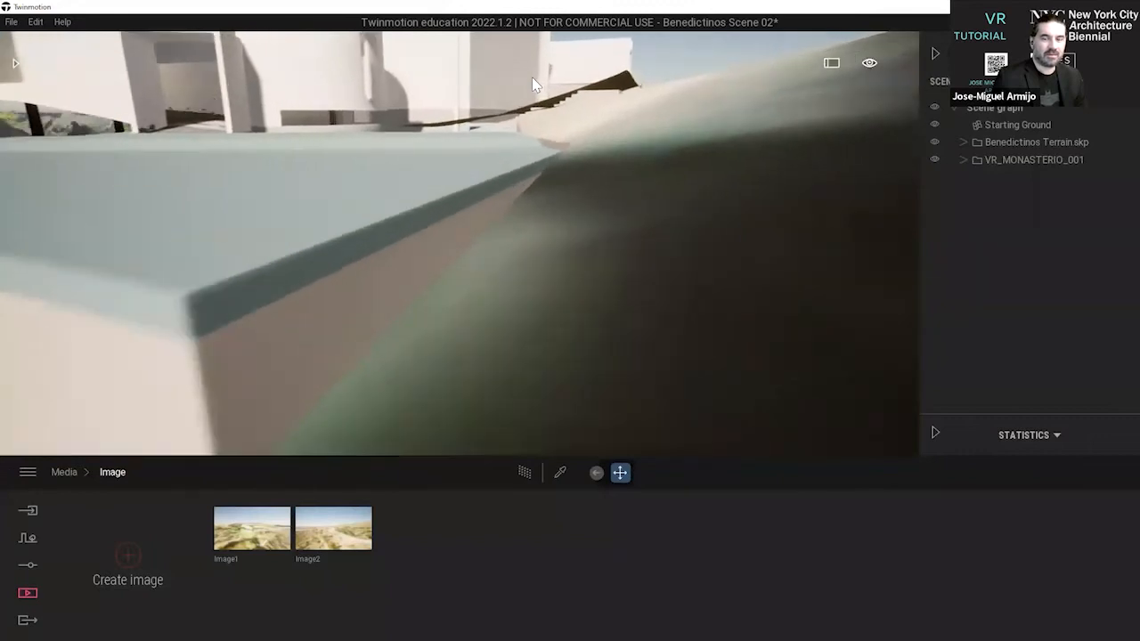
key(w)
right_drag(527, 84, 26, 169)
right_drag(463, 129, 107, 132)
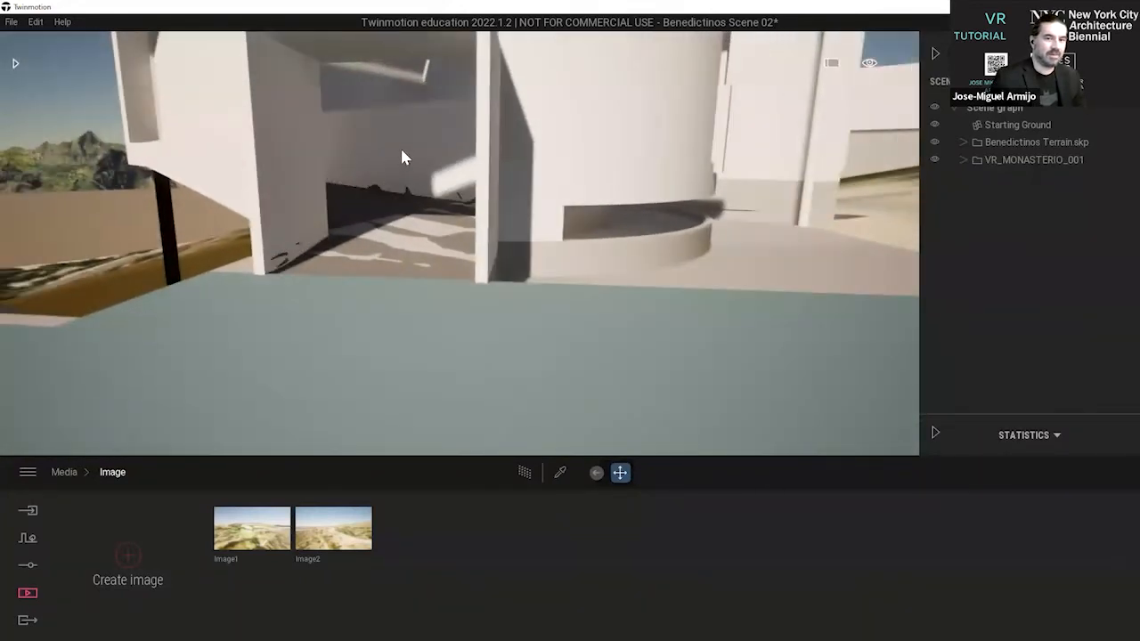
key(a)
right_drag(400, 133, 392, 39)
key(d)
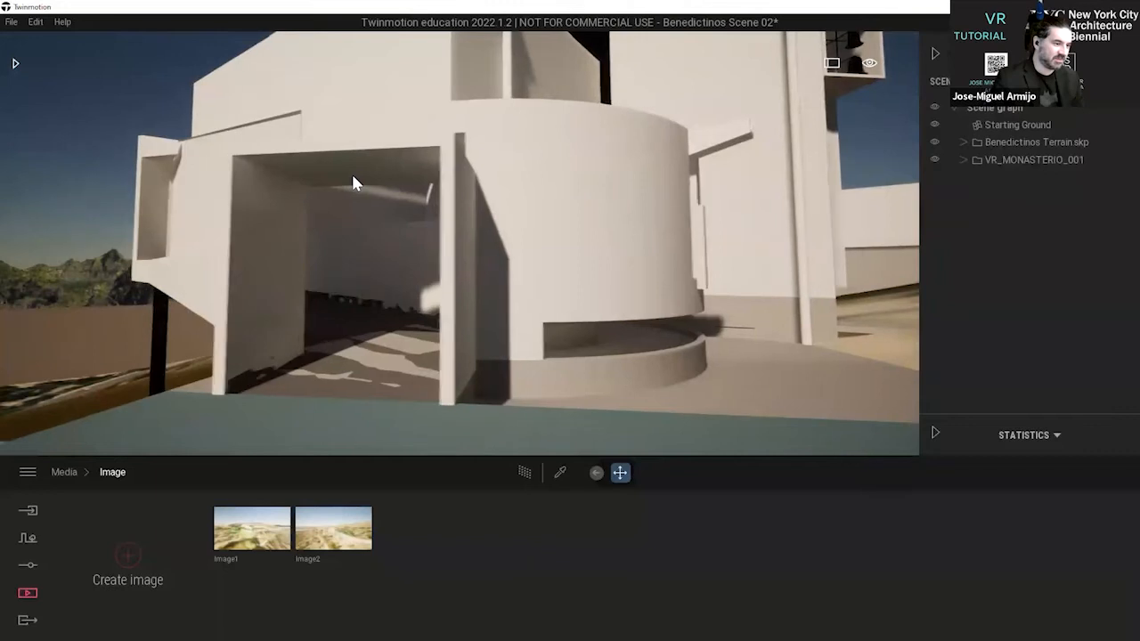
Walk through the monastery's entrance opening and look at the interior with its yellow benches.
key(a)
key(s)
key(d)
key(w)
key(w)
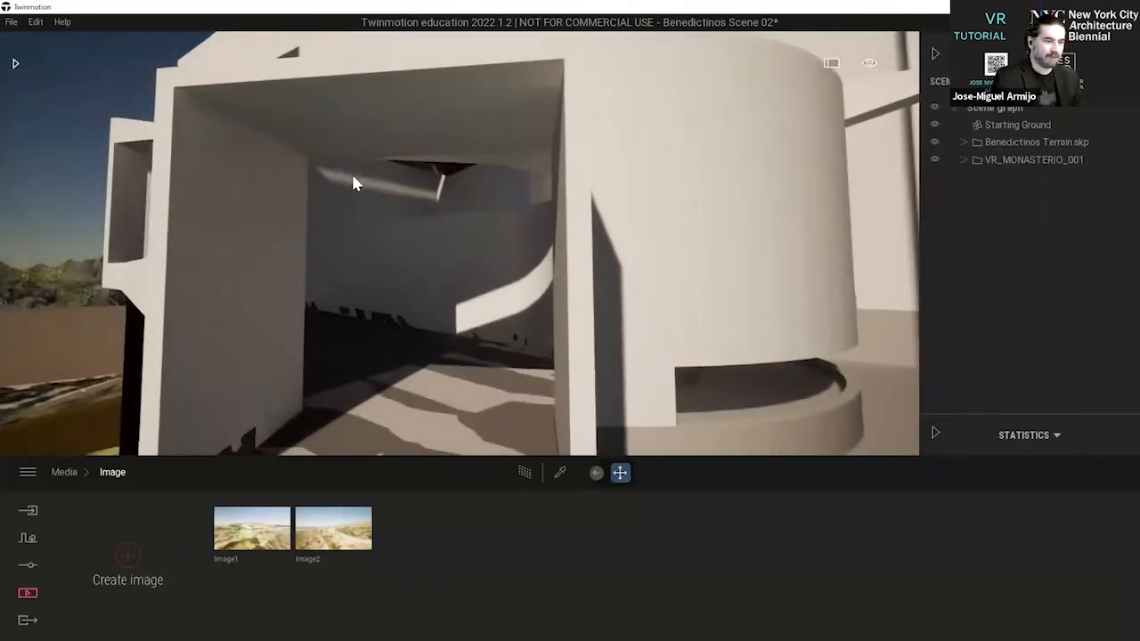
key(w)
right_drag(352, 176, 614, 274)
key(w)
key(w)
right_drag(647, 205, 766, 191)
Switch the navigation to Fly mode and fly out of the interior to view the monastery from above.
mouse_move(872, 68)
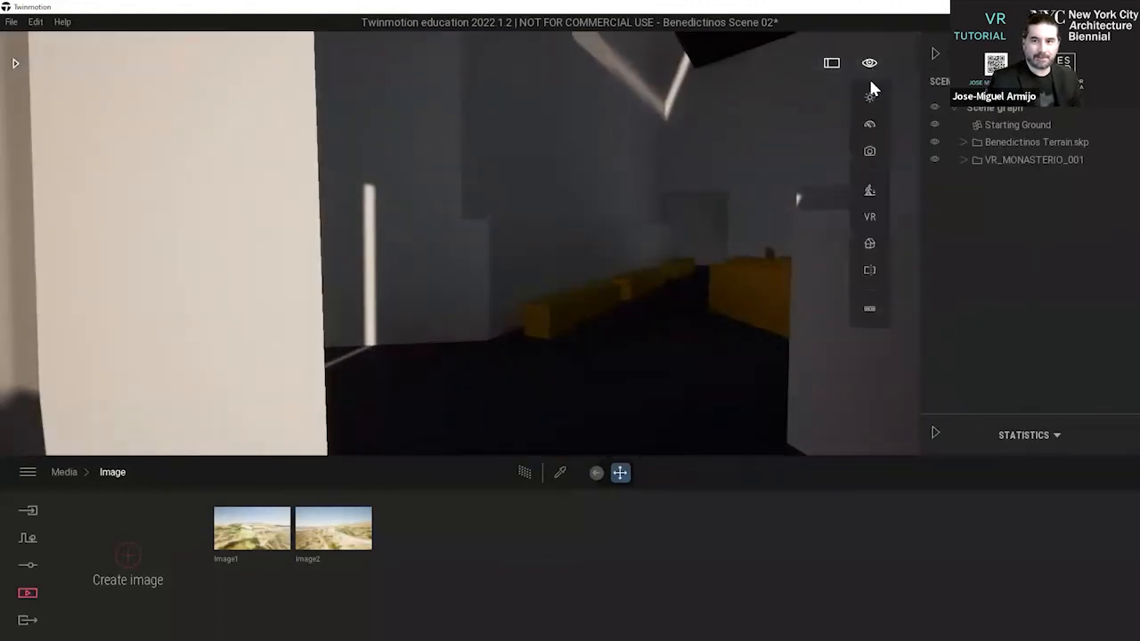
click(871, 190)
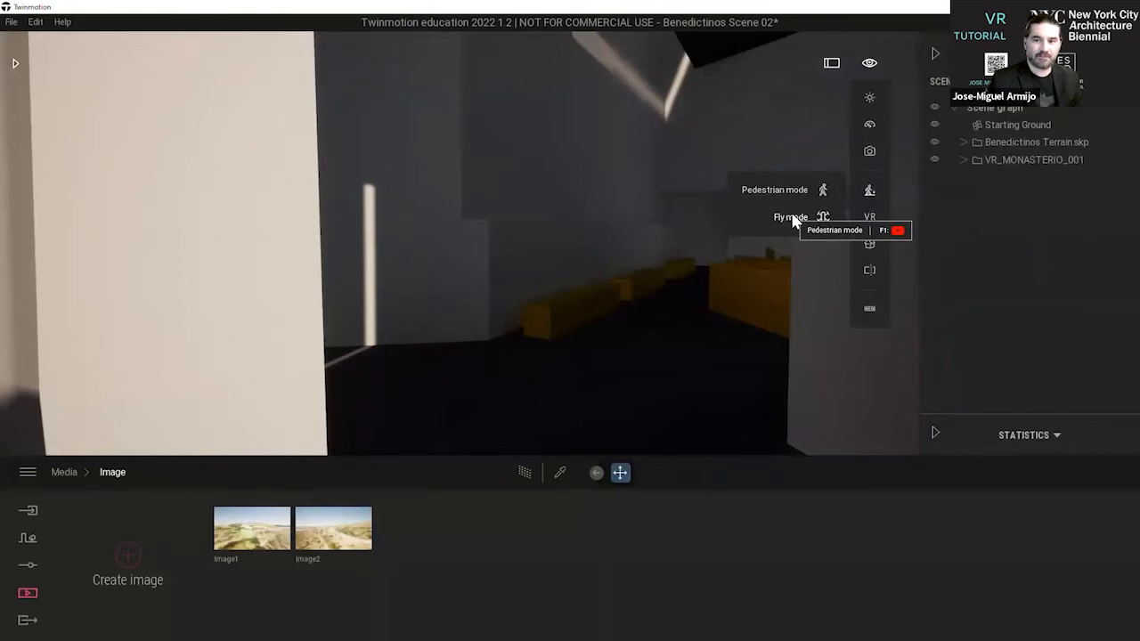
key(w)
click(790, 221)
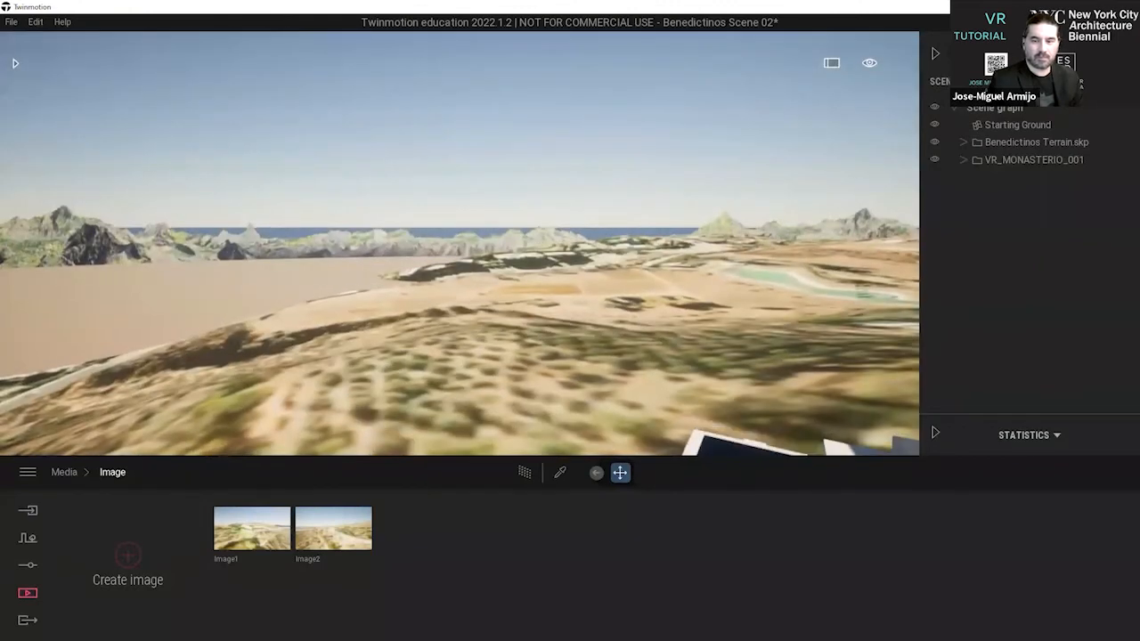
right_drag(374, 192, 481, 242)
key(s)
key(s)
key(q)
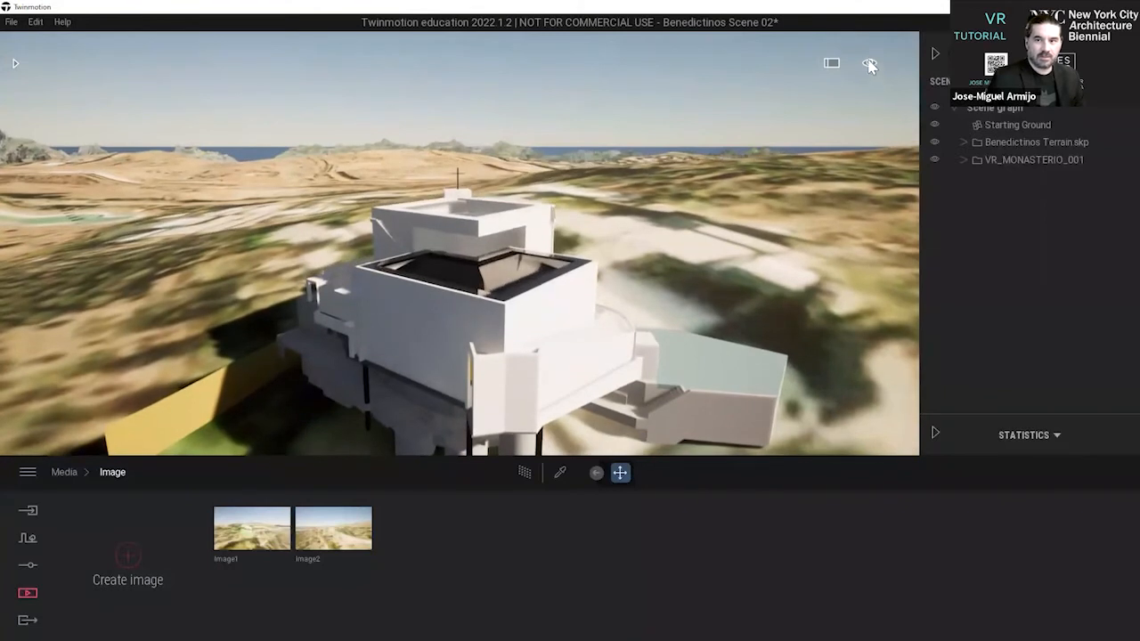
Save the scene as Benedictinos Scene 02 in the Web Tutorial Files folder, overwriting the existing file.
mouse_move(869, 65)
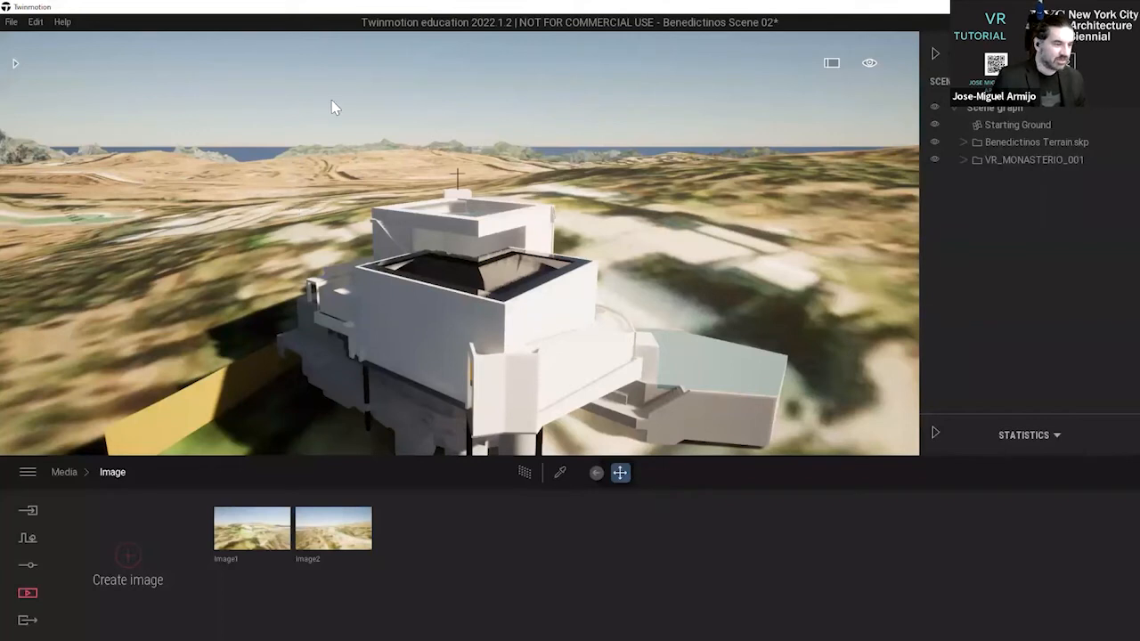
click(13, 24)
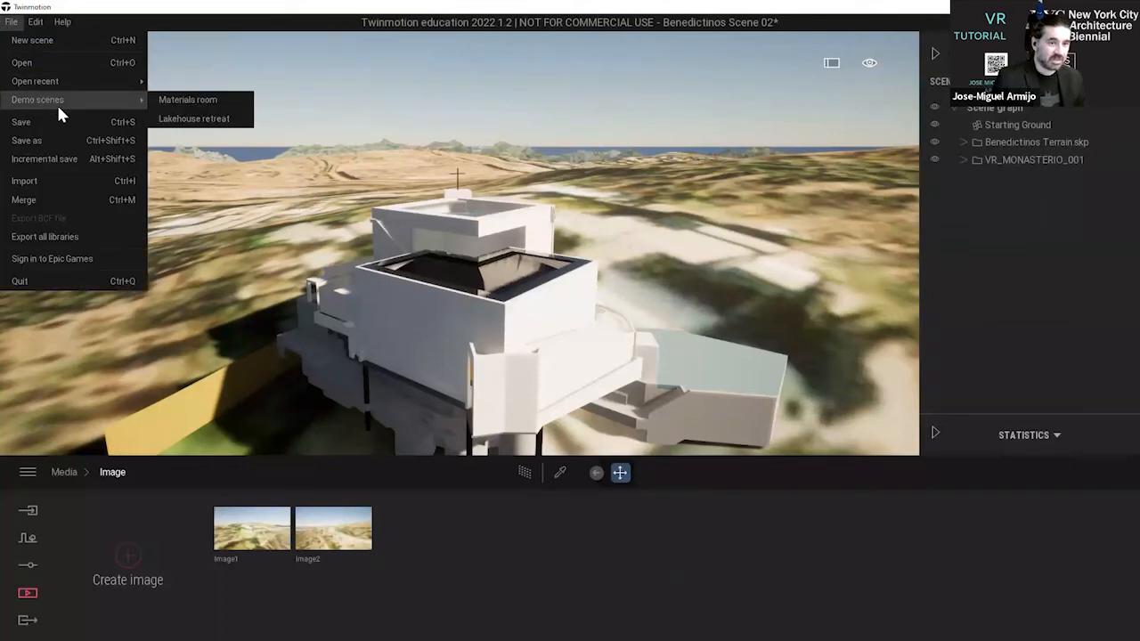
click(67, 135)
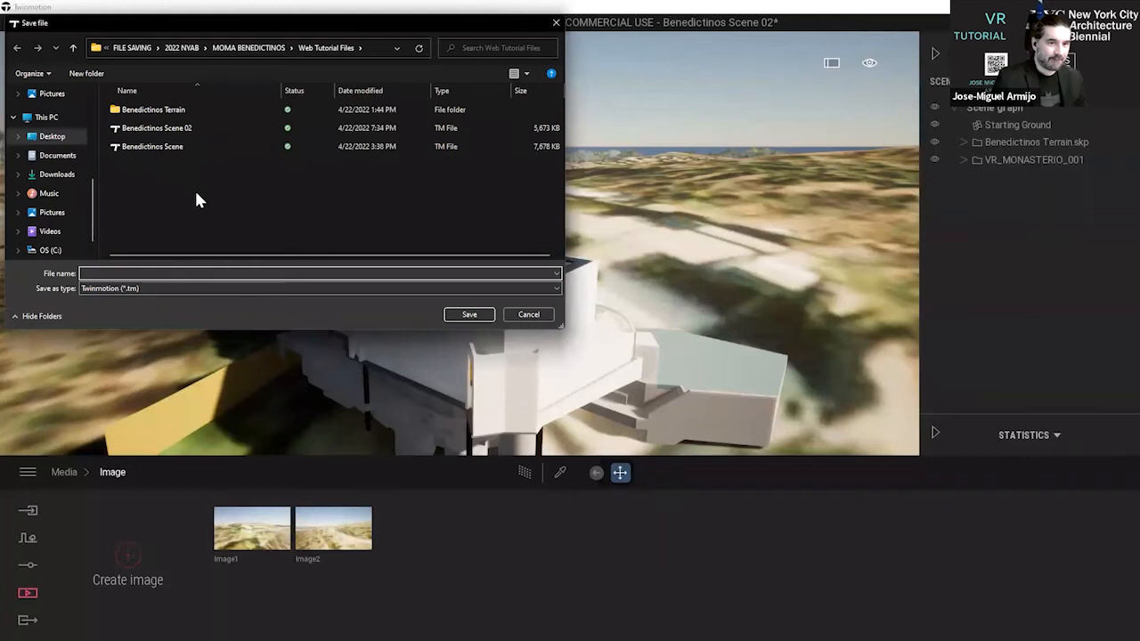
click(192, 127)
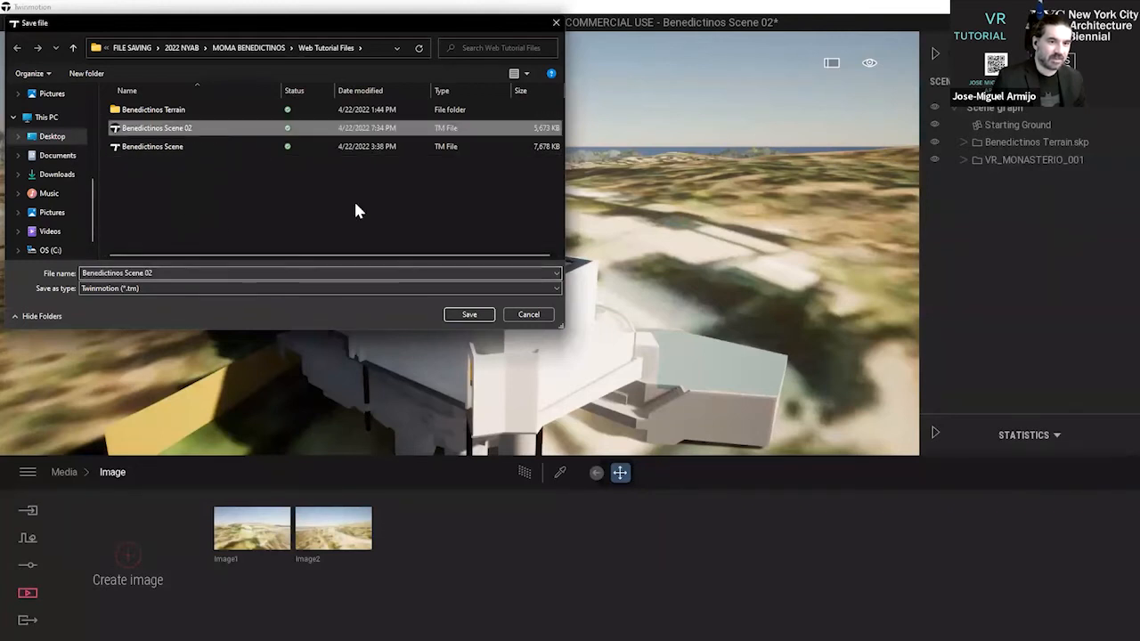
click(469, 314)
click(598, 327)
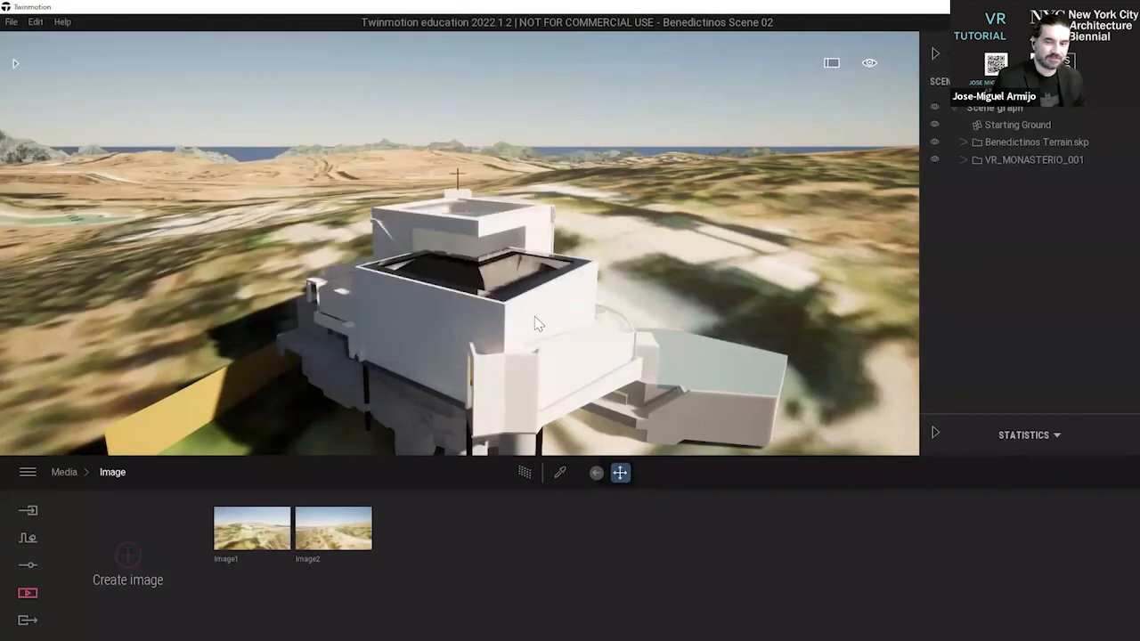
Select terrain pieces around the monastery to locate them in the scene graph, and collapse the Benedictinos Terrain.skp container.
key(s)
key(d)
right_drag(495, 149, 610, 192)
key(d)
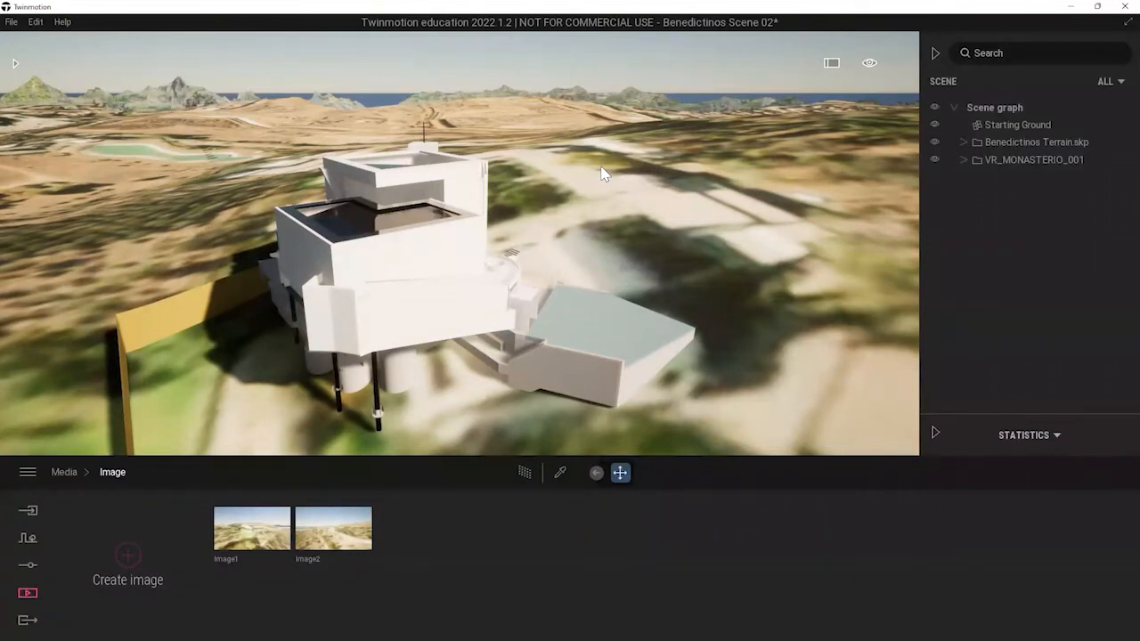
click(759, 176)
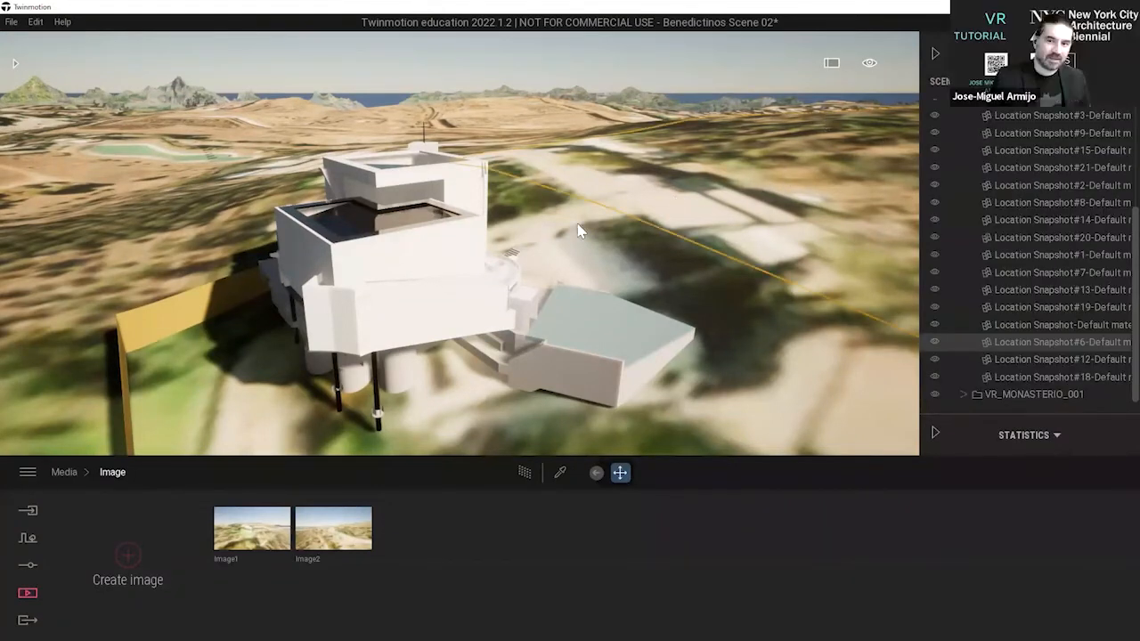
click(140, 200)
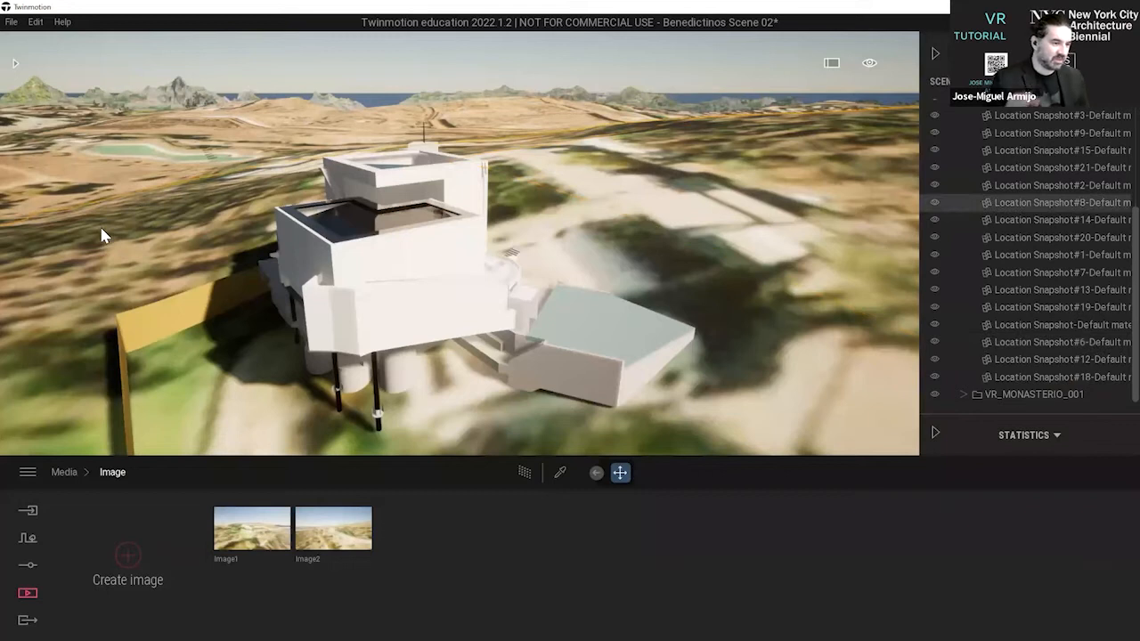
scroll(1067, 227, up, 5)
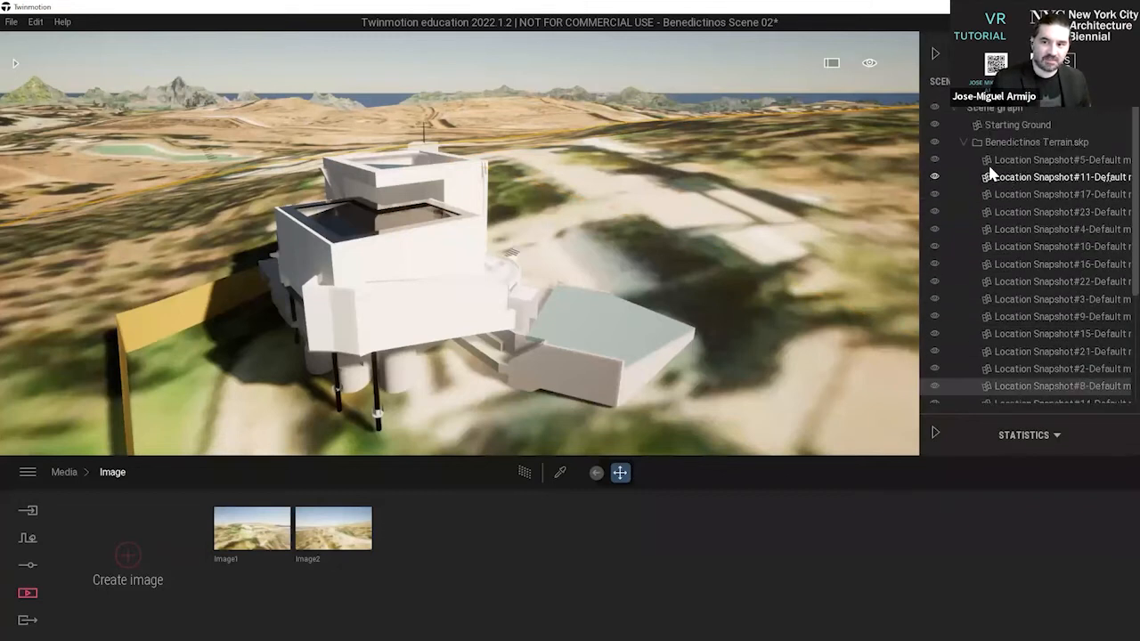
click(961, 141)
Toggle the visibility of the Benedictinos Terrain.skp container off and on to compare the monastery with and without its terrain.
click(936, 141)
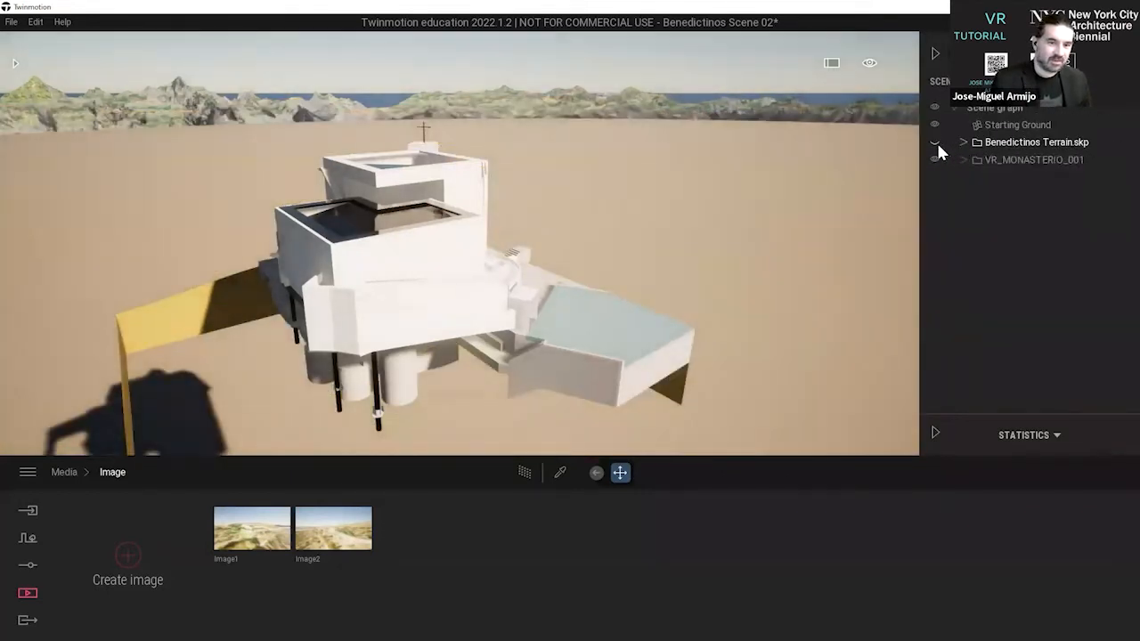
click(935, 141)
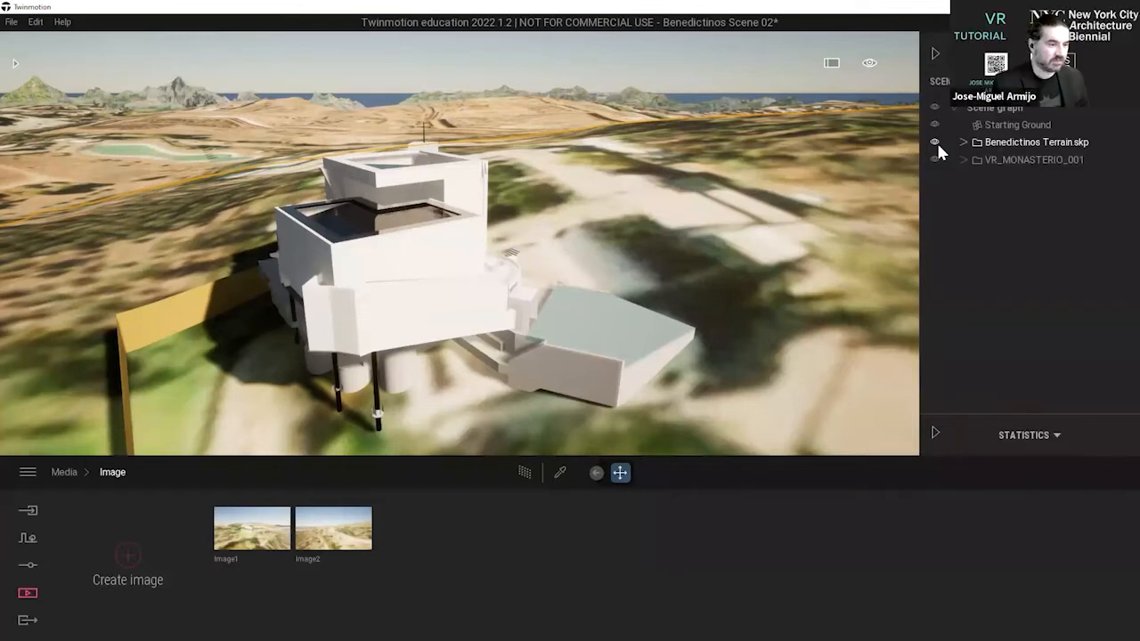
click(935, 142)
click(935, 142)
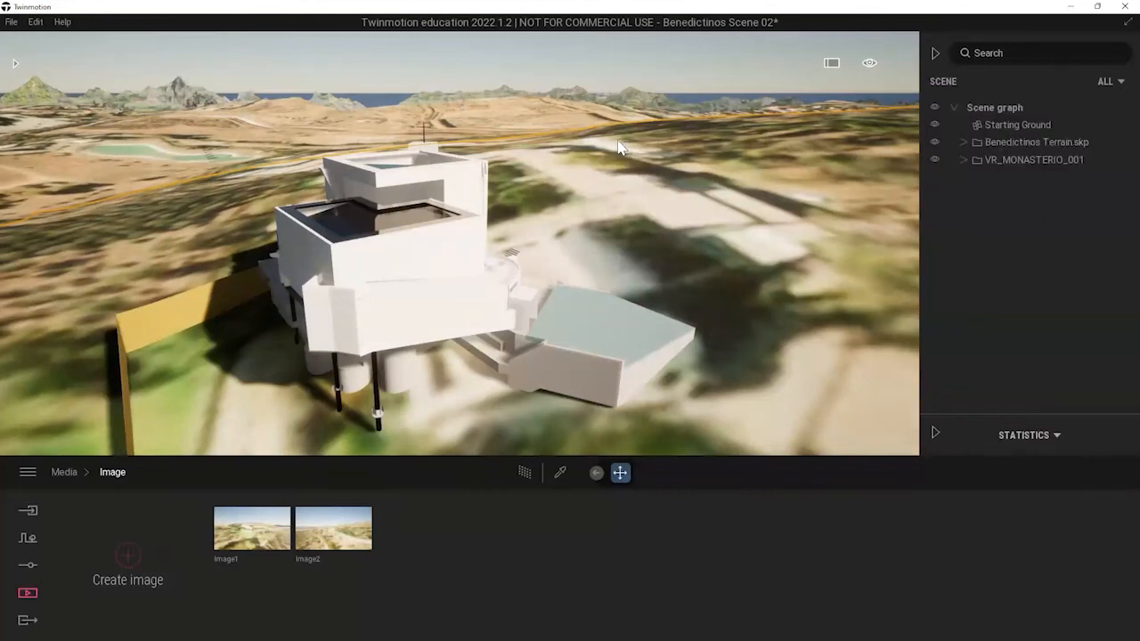
Fly around the monastery and examine its side facade and the blue-grey entrance terrace from different heights.
key(a)
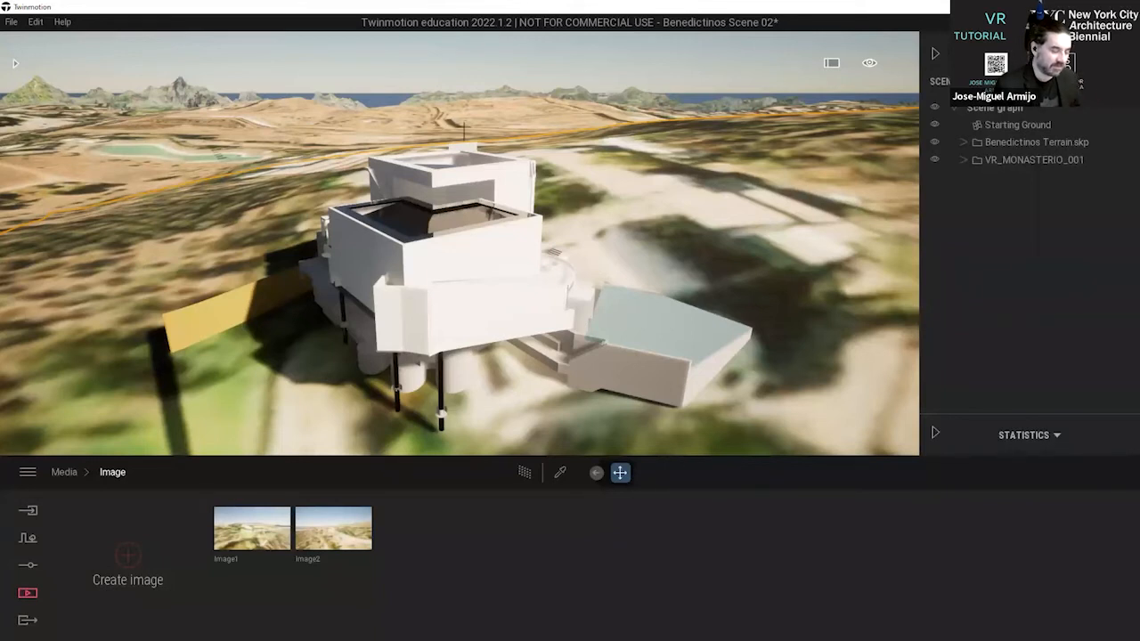
key(d)
right_drag(534, 228, 516, 308)
key(d)
key(d)
key(q)
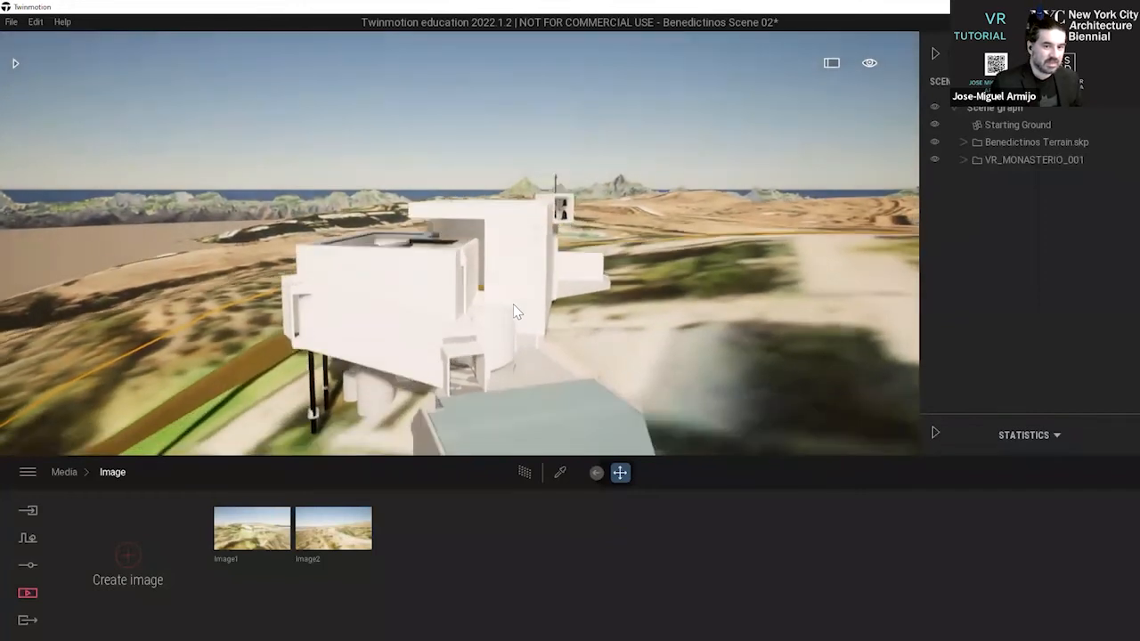
key(q)
key(e)
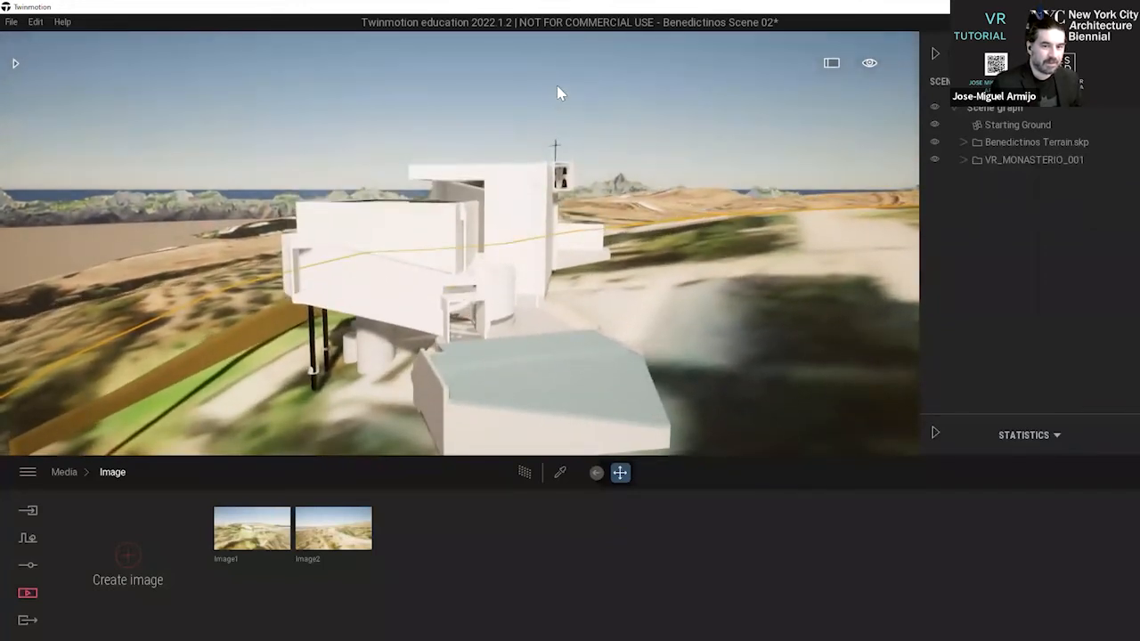
key(a)
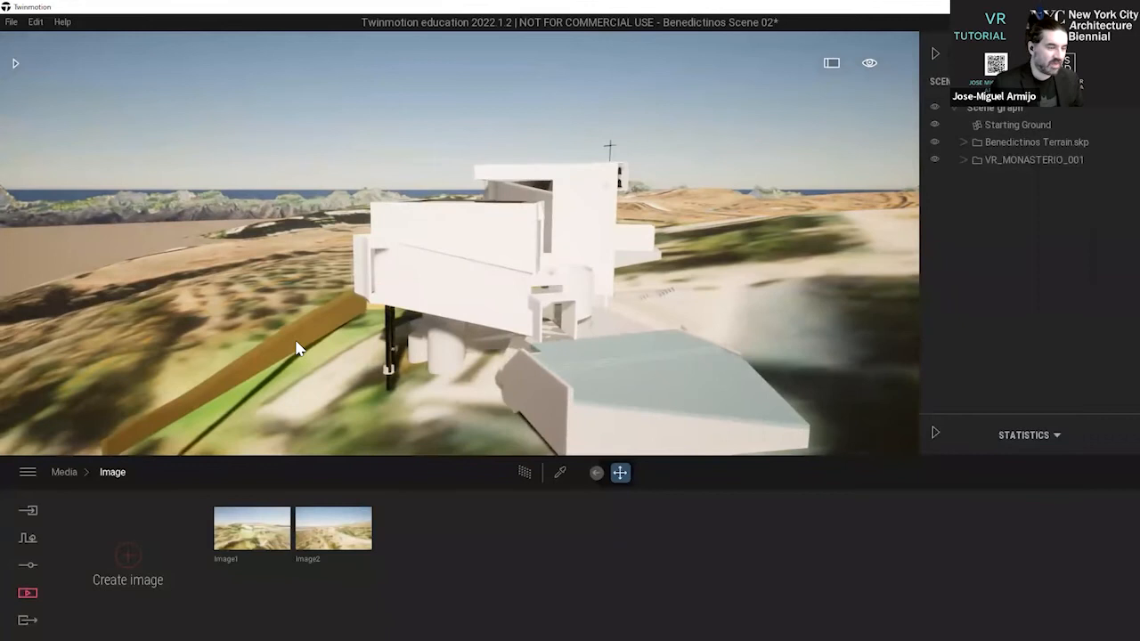
key(d)
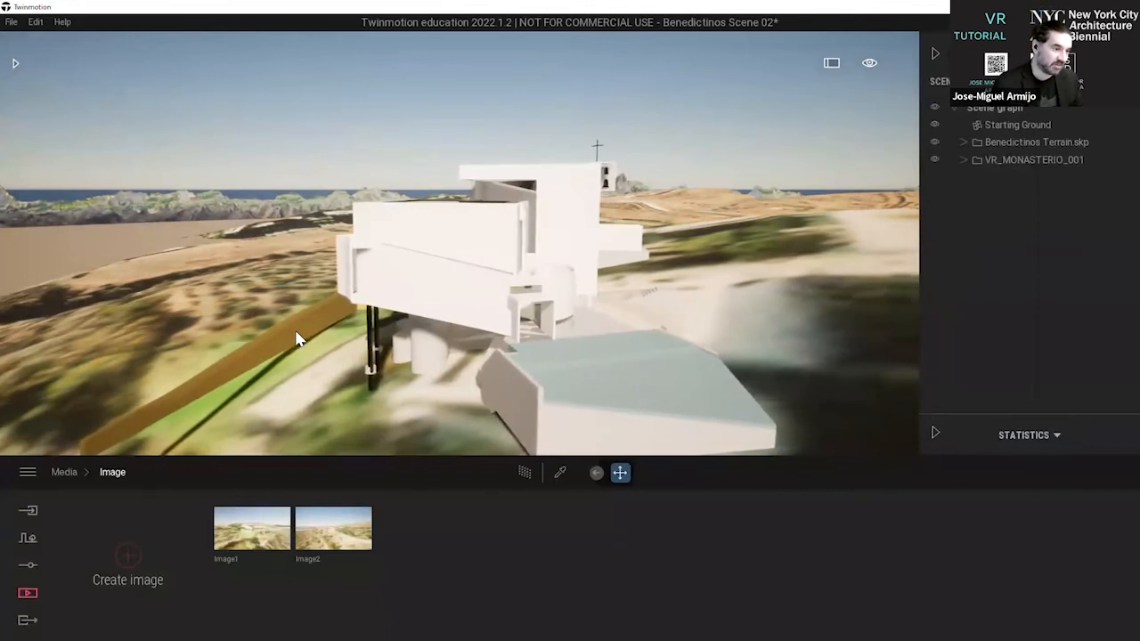
Select the monastery model's yellow terrain strip to locate it in the scene graph, and clear the selection.
click(299, 337)
key(a)
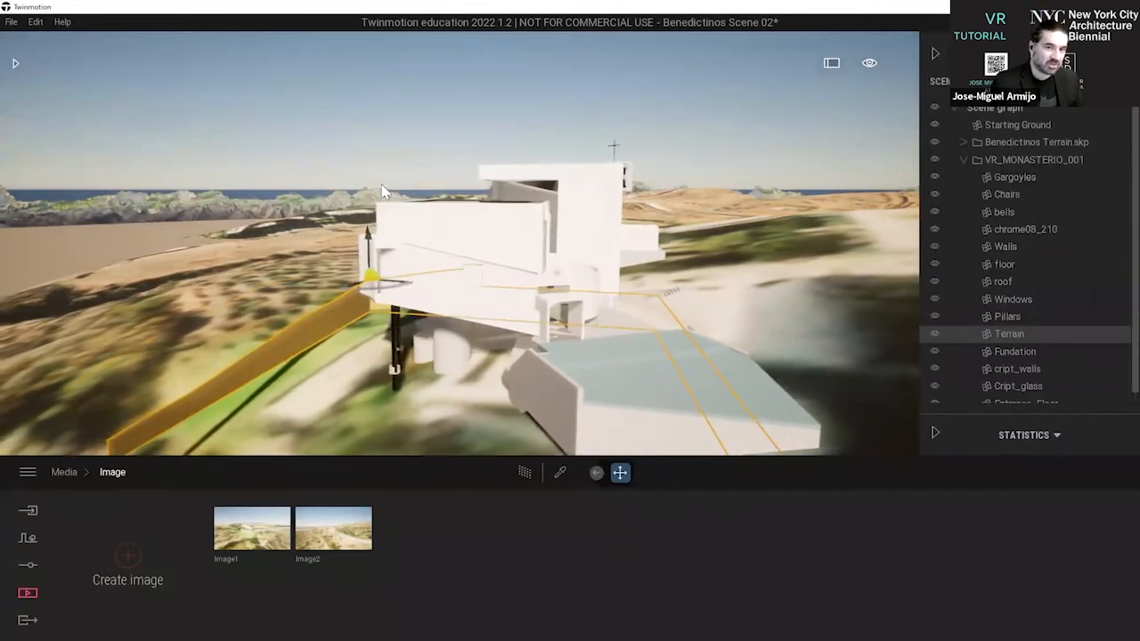
click(395, 136)
key(a)
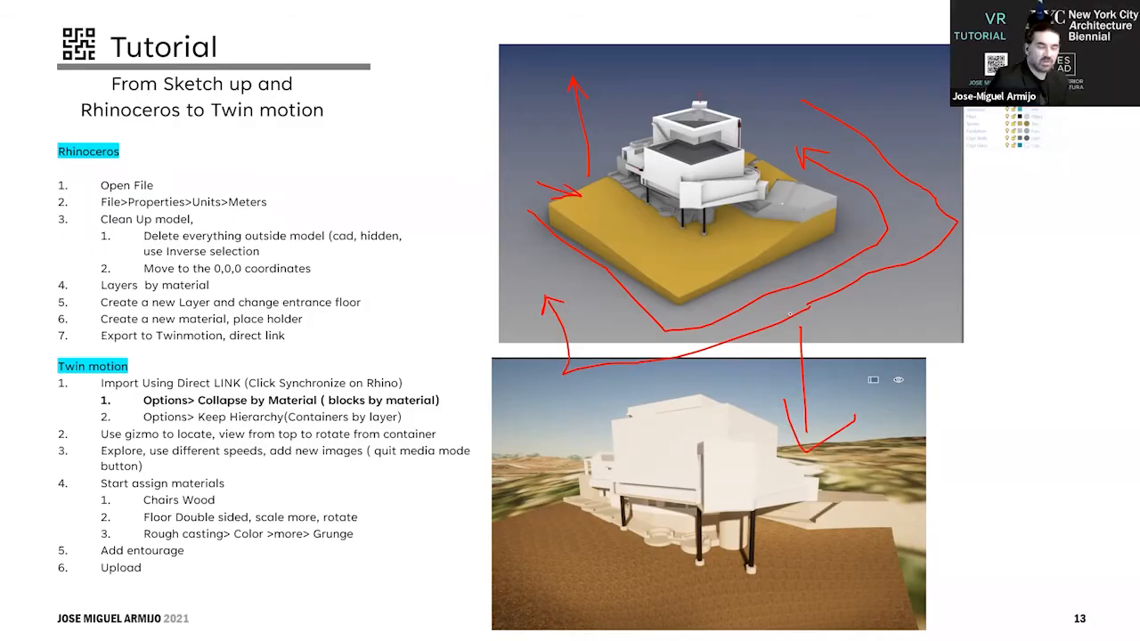
Switch to the tutorial slides, review the Twinmotion workflow list on slide 13, and return to Twinmotion.
key(Right)
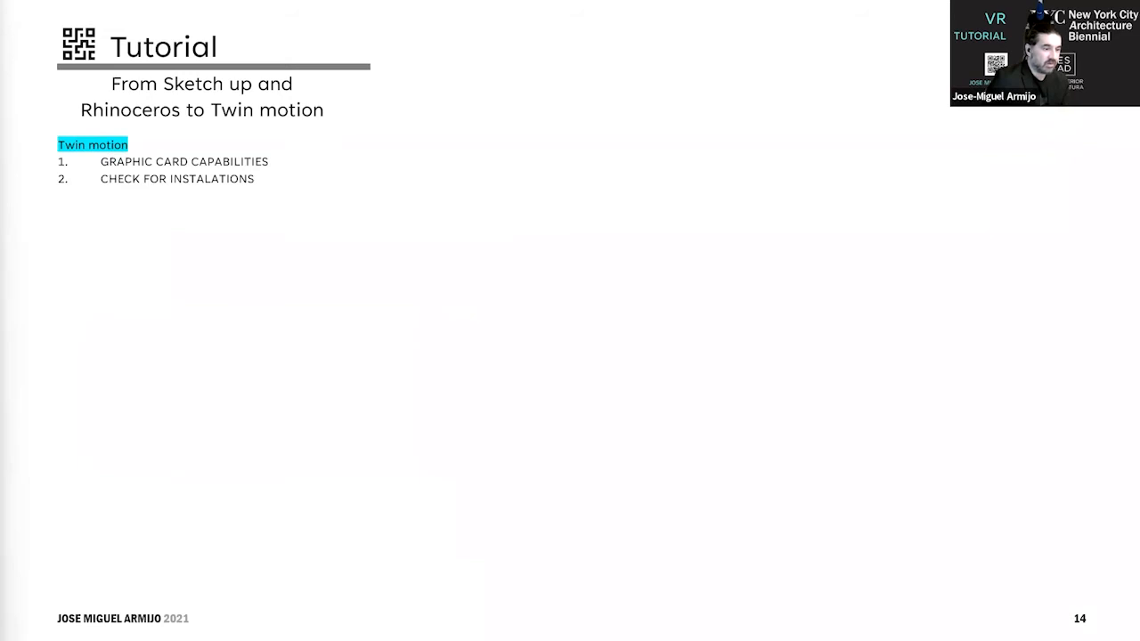
key(alt+Tab)
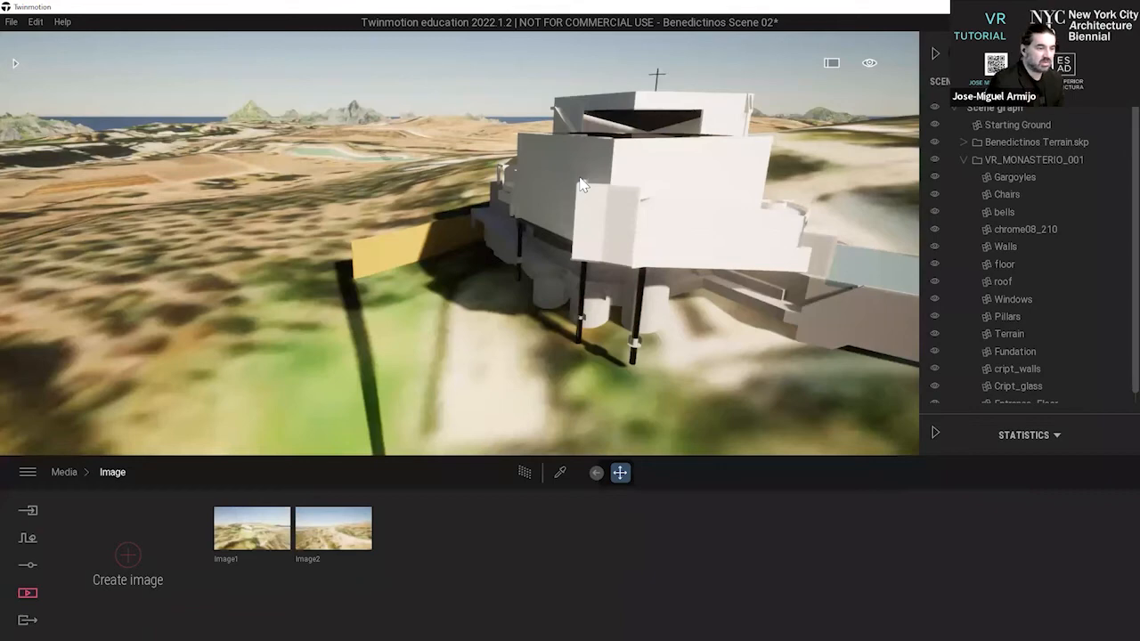
key(alt+Tab)
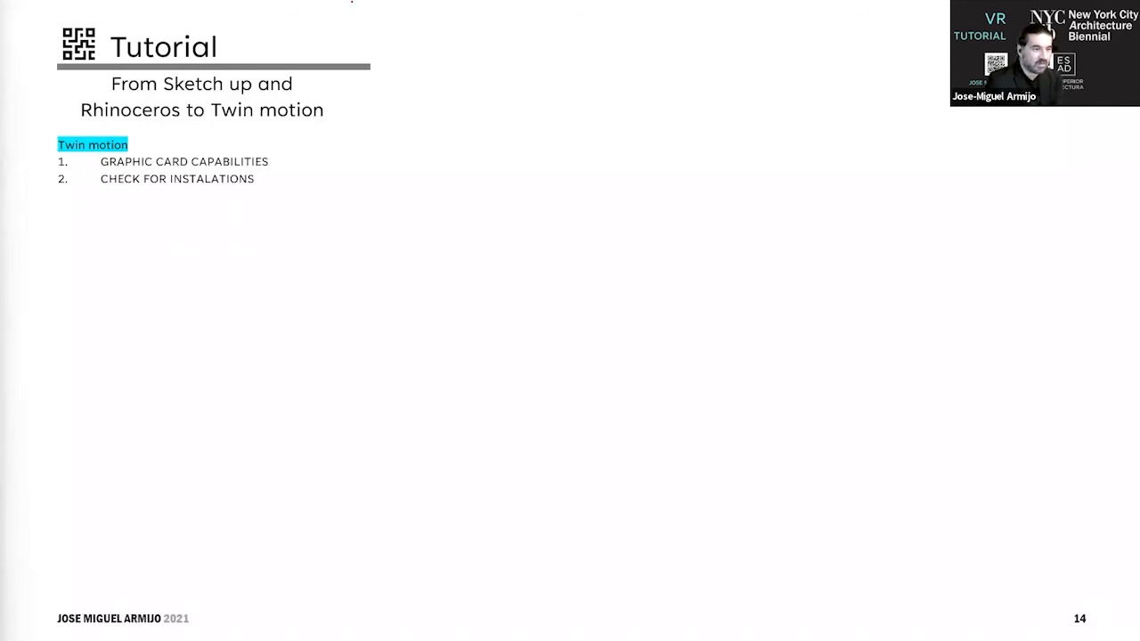
key(Left)
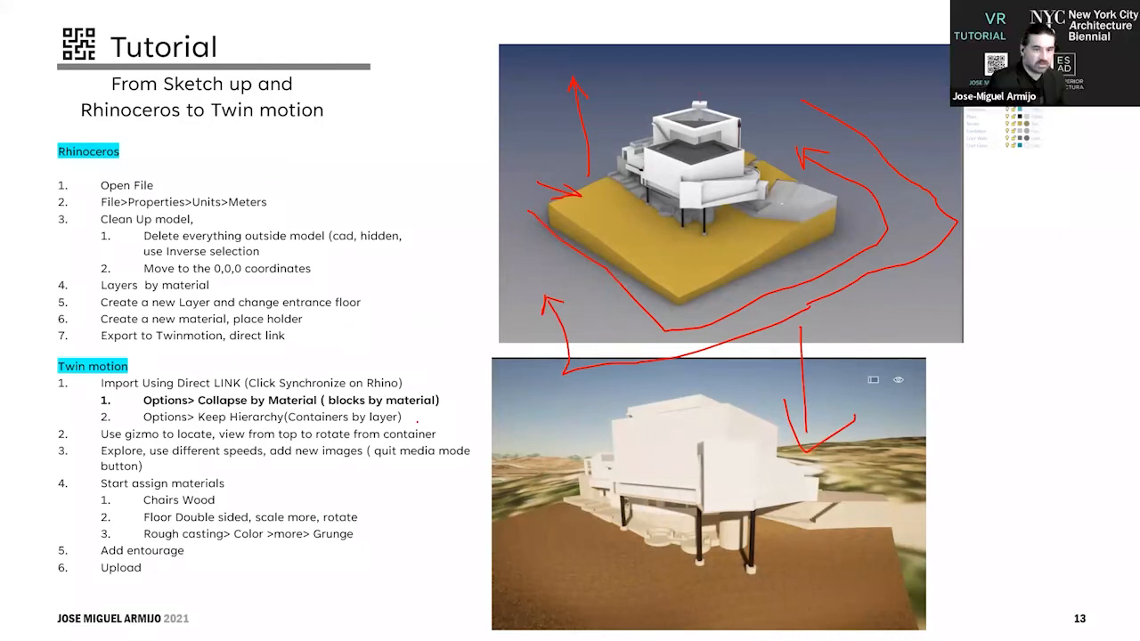
key(alt+Tab)
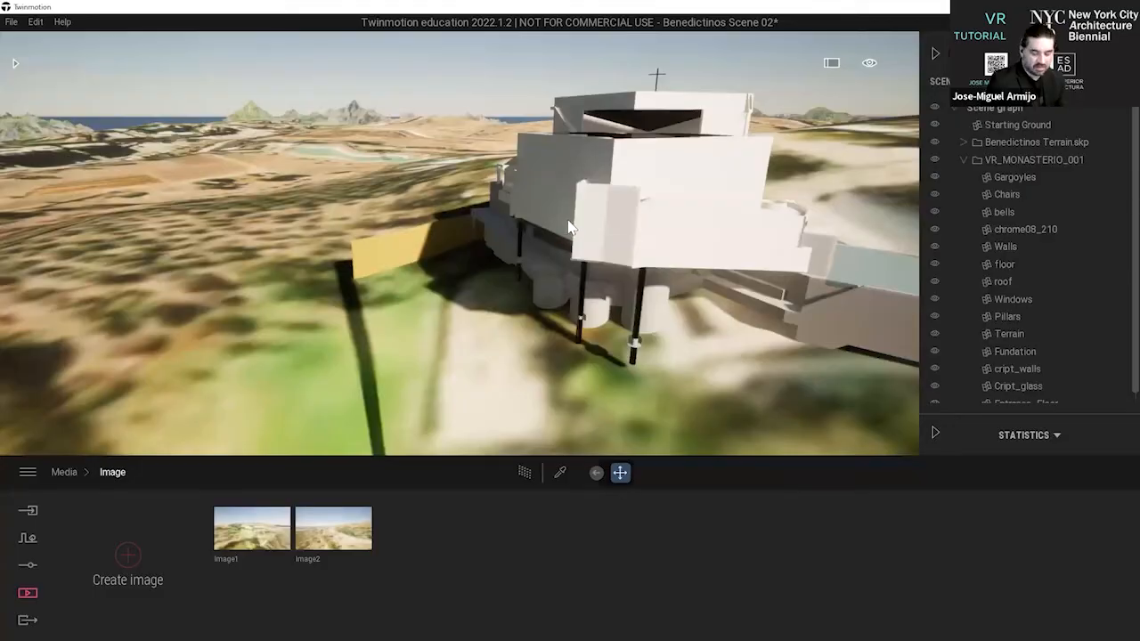
Show the asset library and hide the scene graph, framing the monastery in the viewport.
shift+middle_drag(538, 187, 223, 239)
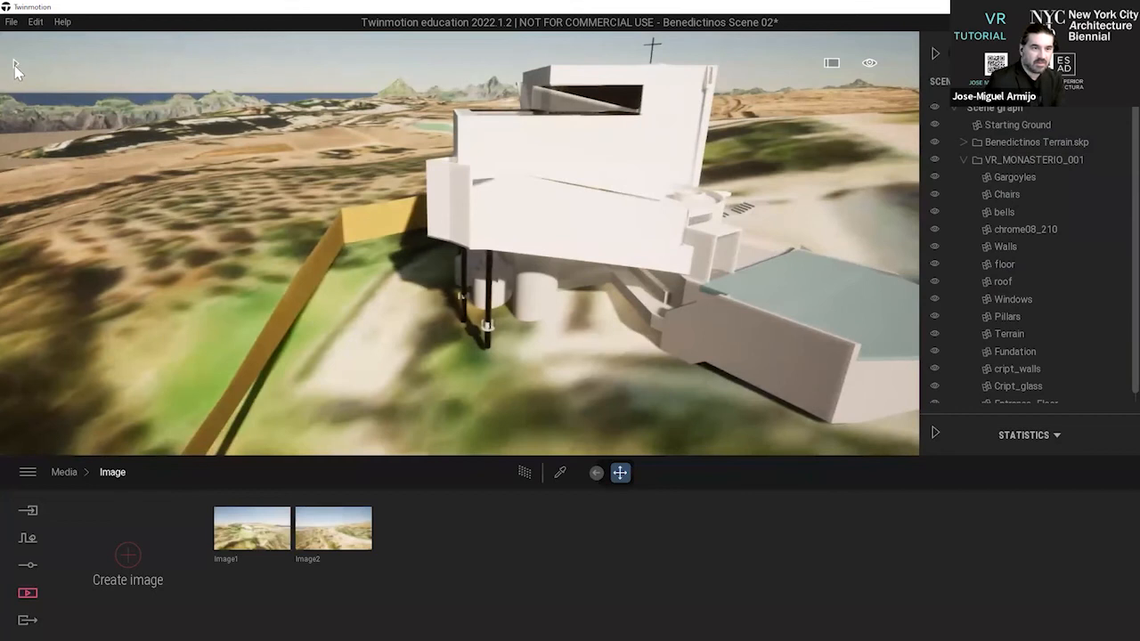
click(15, 70)
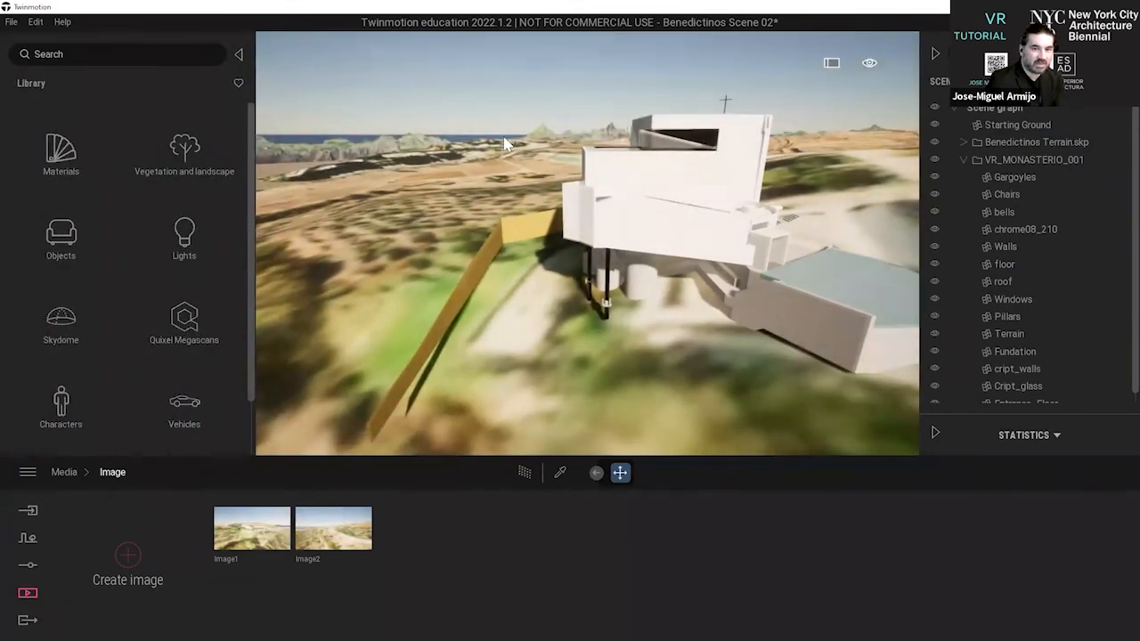
click(934, 53)
shift+middle_drag(500, 243, 297, 219)
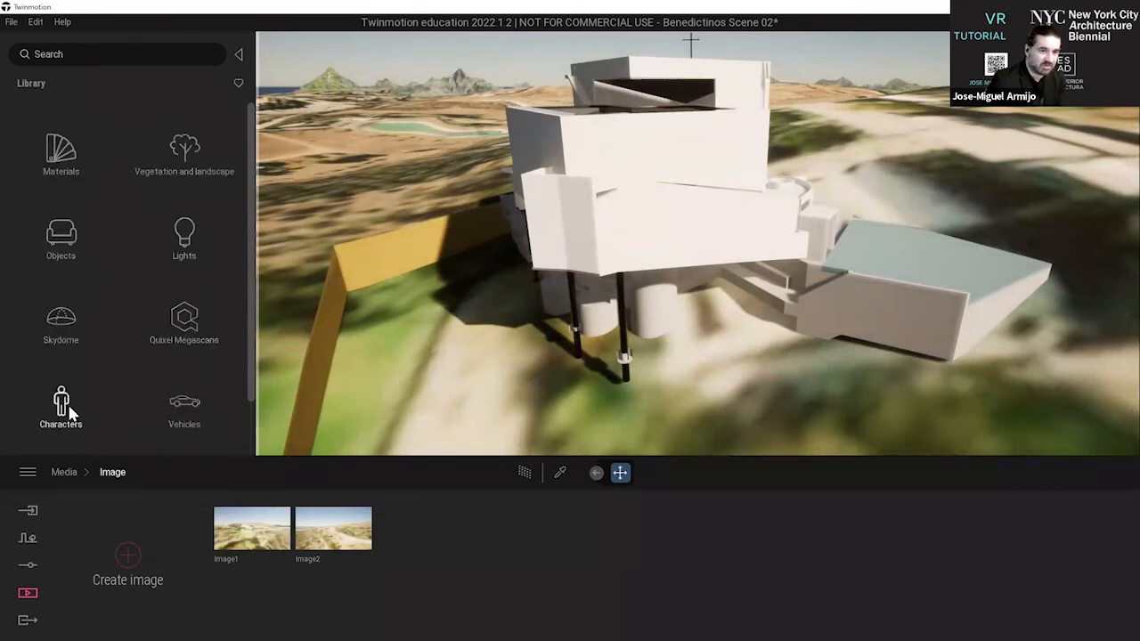
Browse the library's asset categories and look through the Concrete materials.
scroll(108, 259, down, 1)
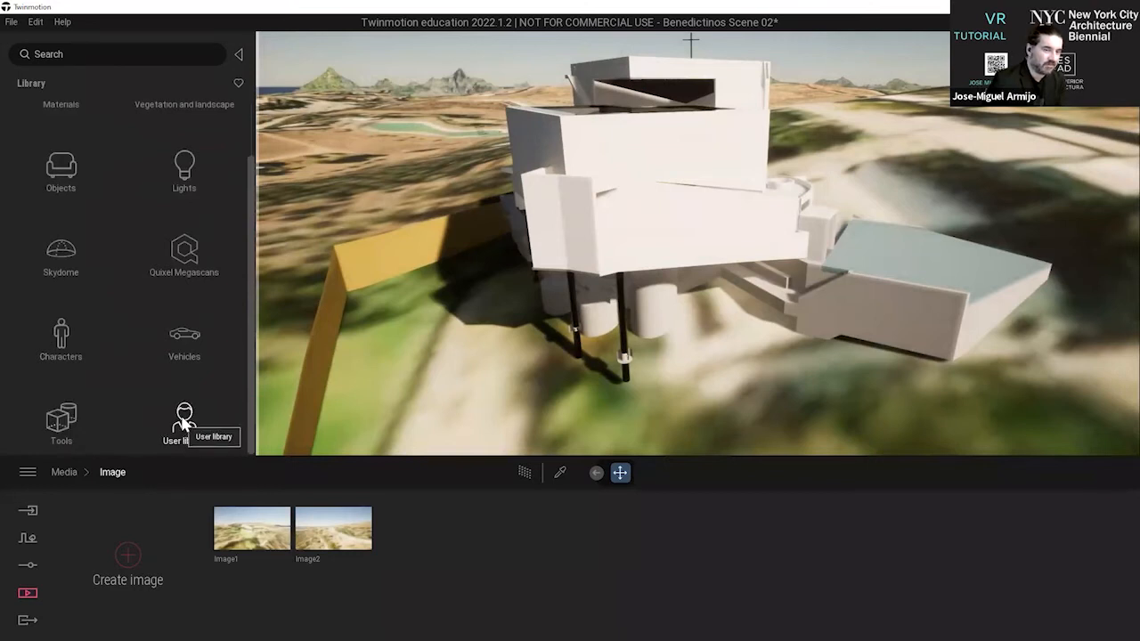
scroll(178, 356, up, 1)
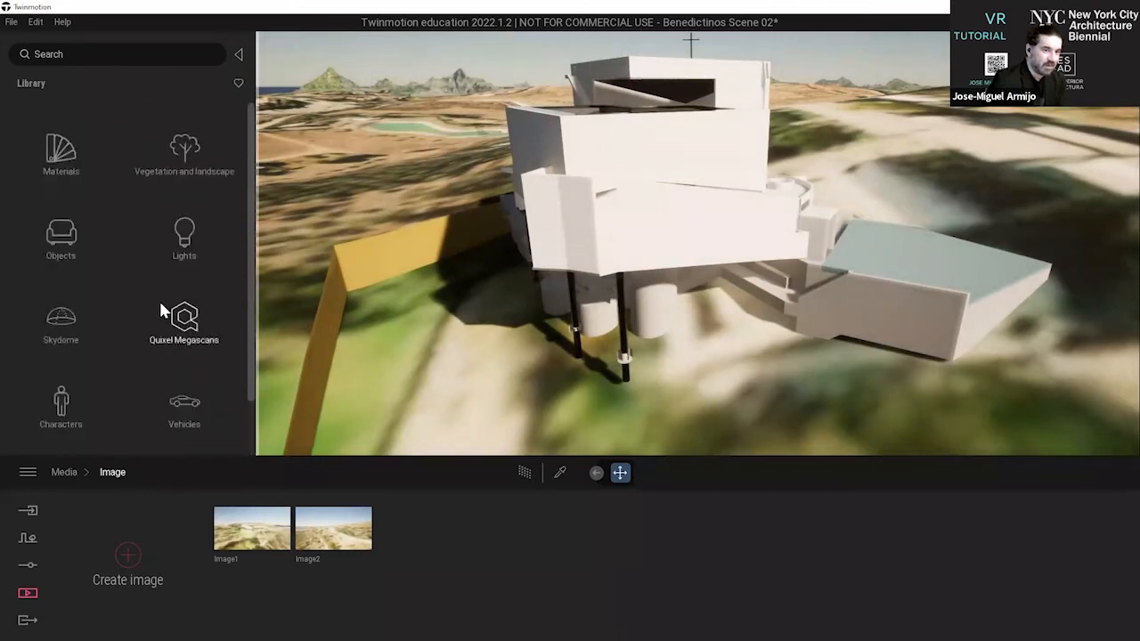
click(73, 154)
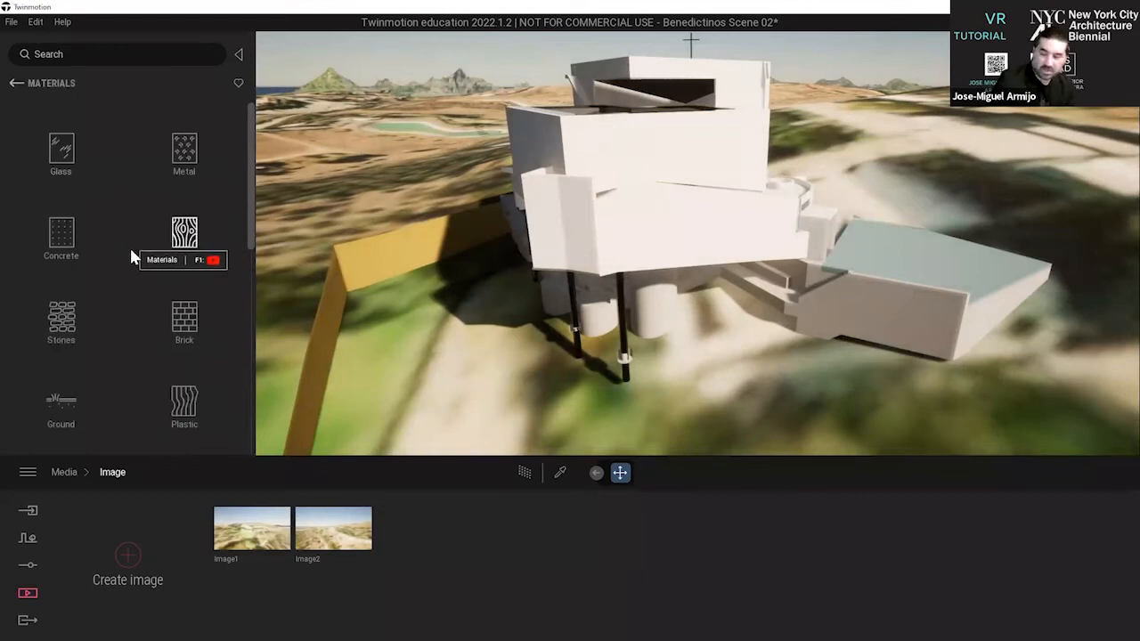
click(71, 240)
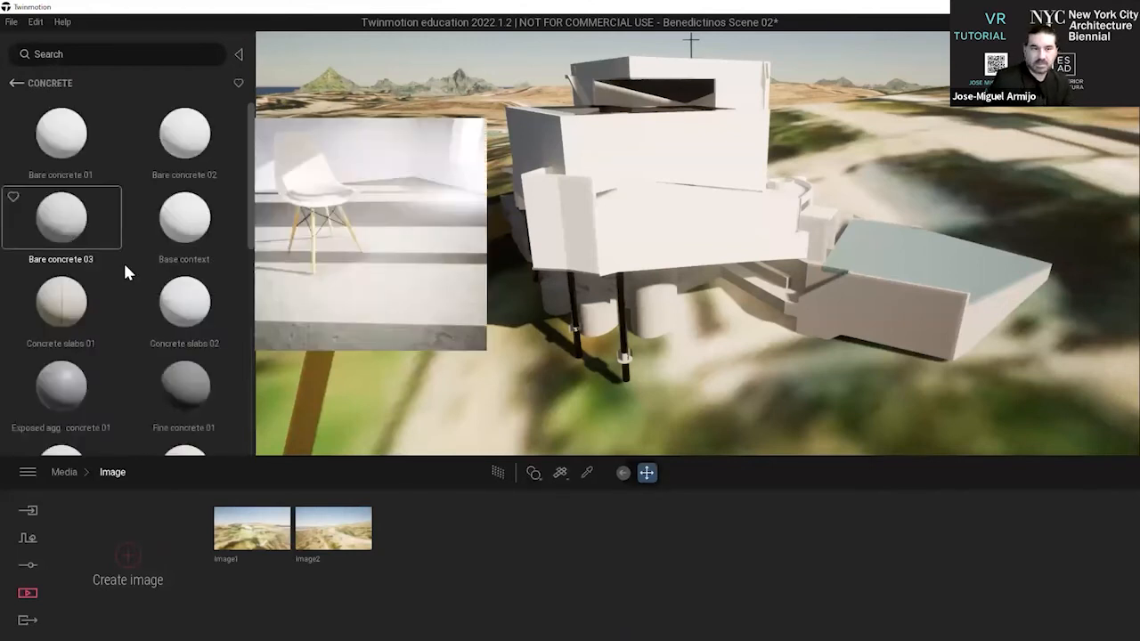
click(16, 83)
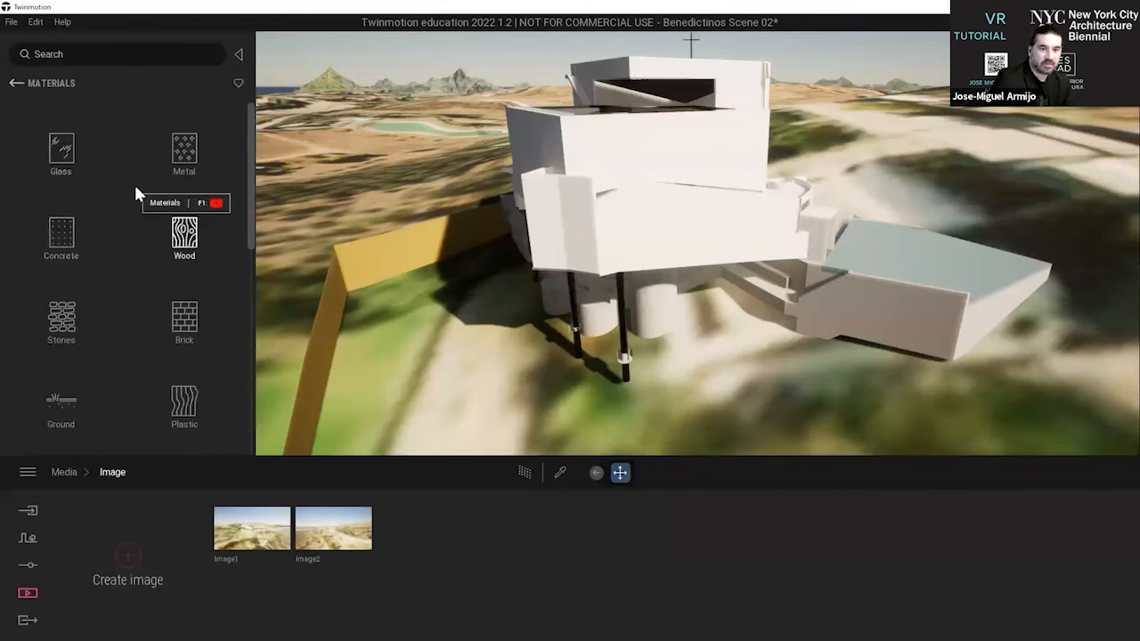
Apply the Grass 4 material from the library's Nature ground materials to the monastery's yellow terrain strip.
scroll(98, 329, down, 1)
click(62, 388)
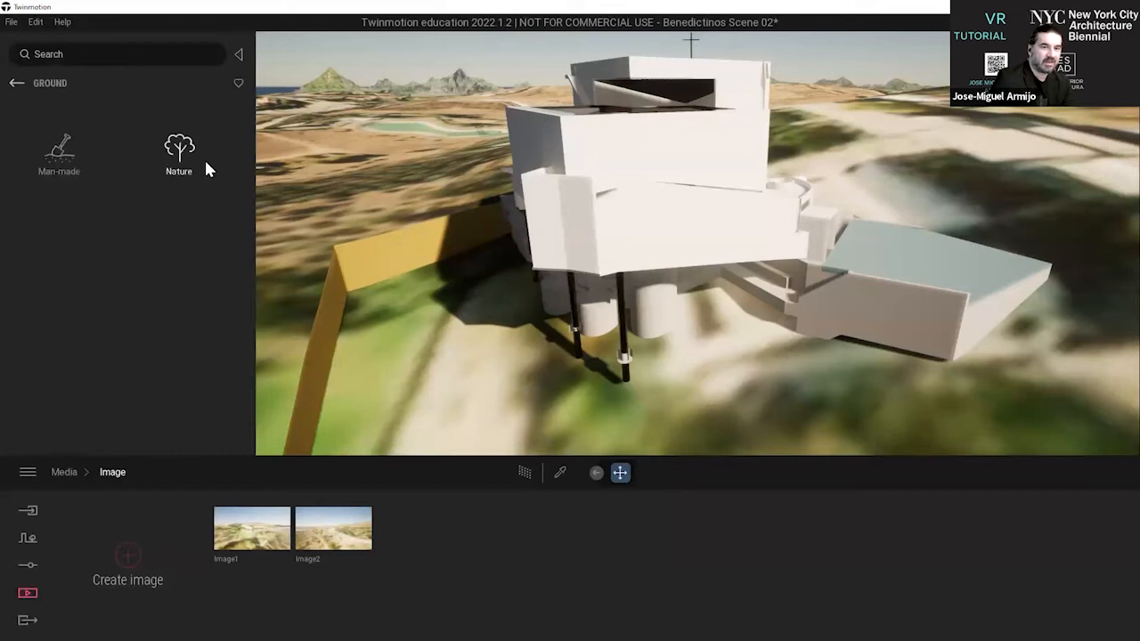
click(179, 147)
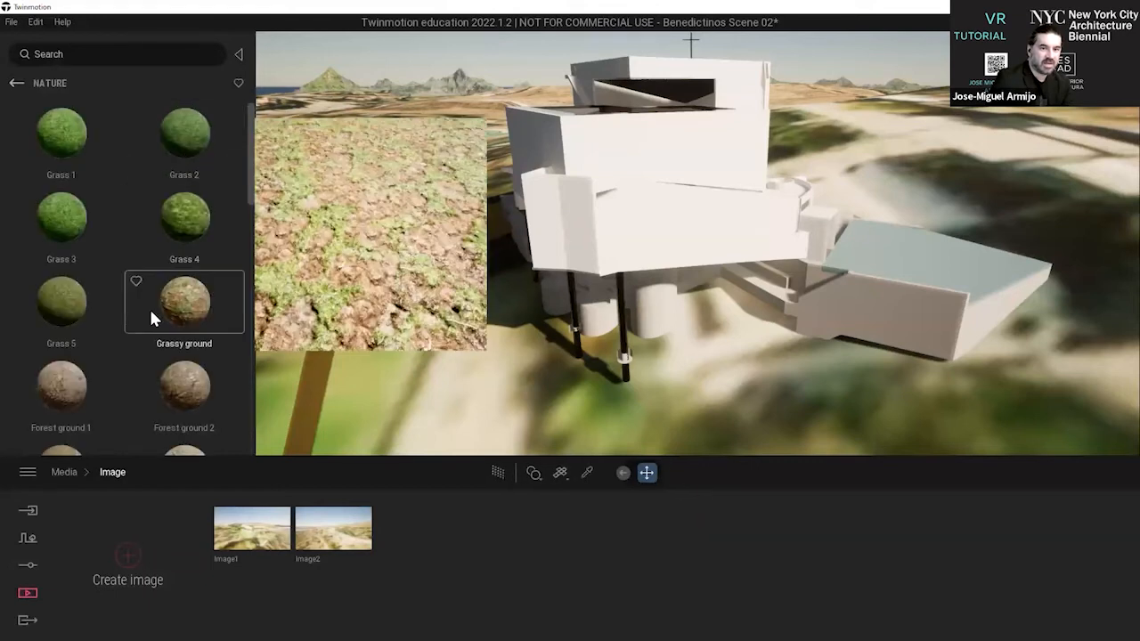
scroll(133, 301, down, 3)
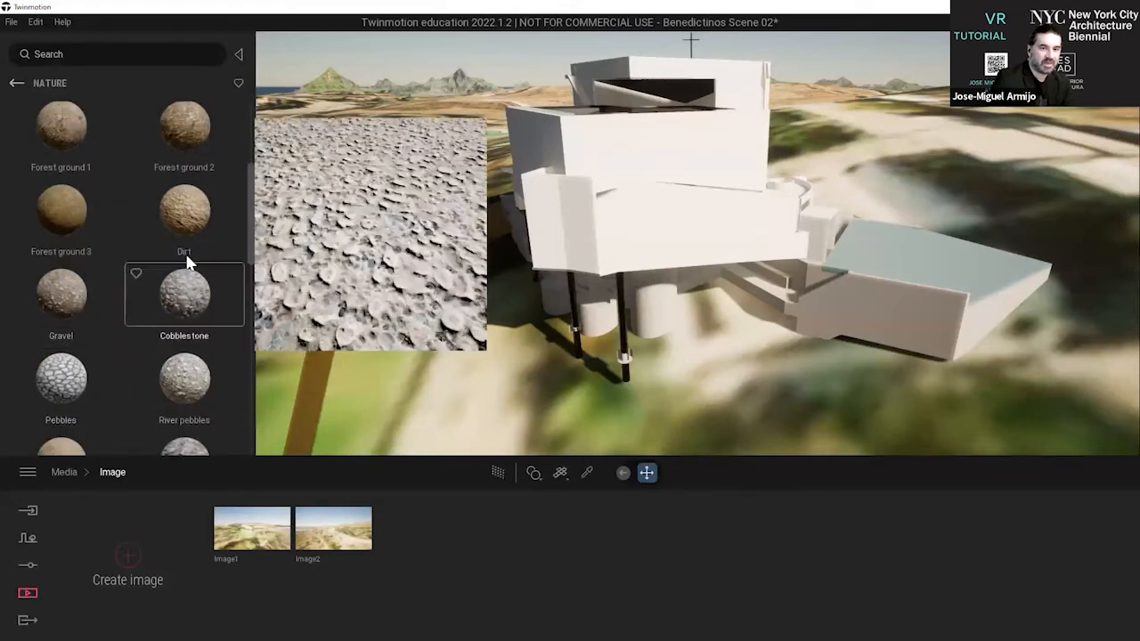
scroll(110, 214, up, 3)
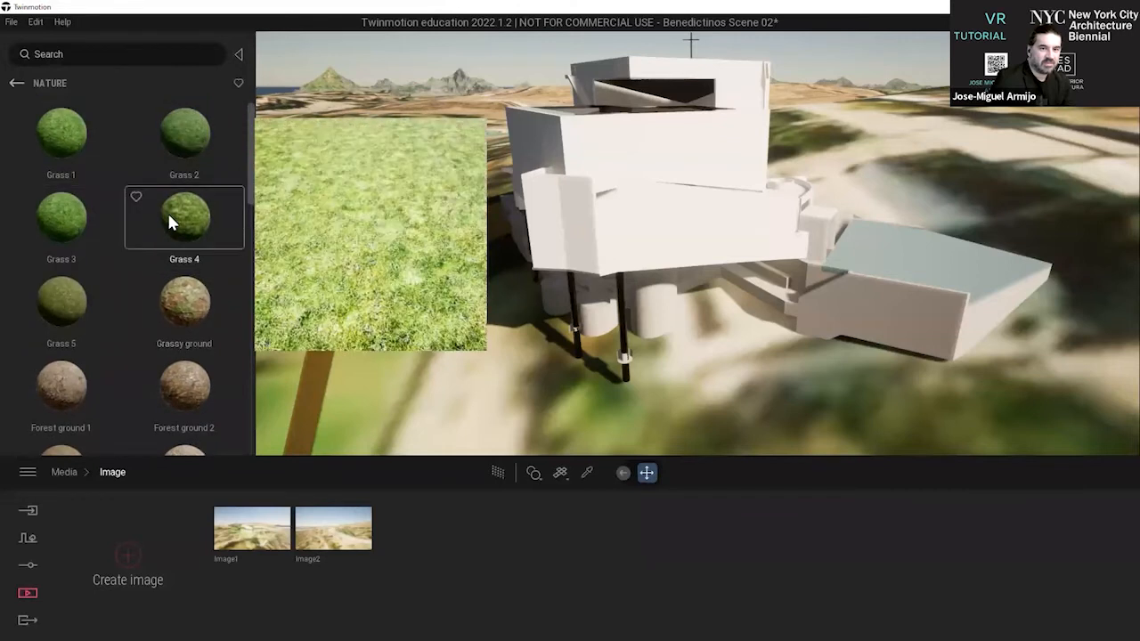
drag(180, 216, 339, 295)
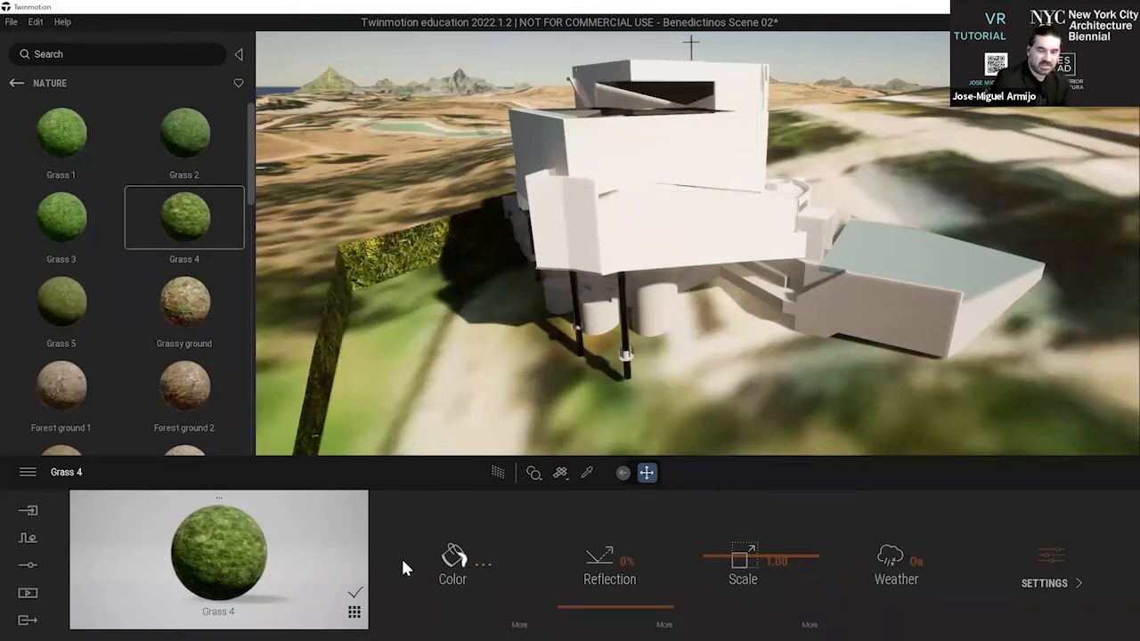
Make the Grass 4 material two-sided and return to its main properties.
click(1042, 574)
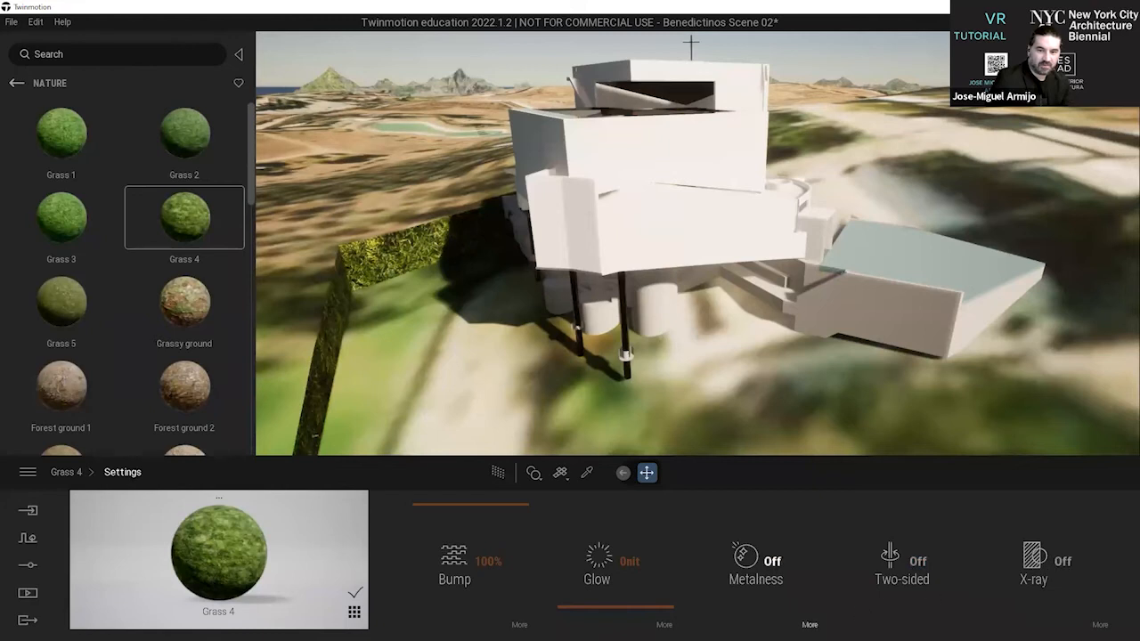
click(912, 564)
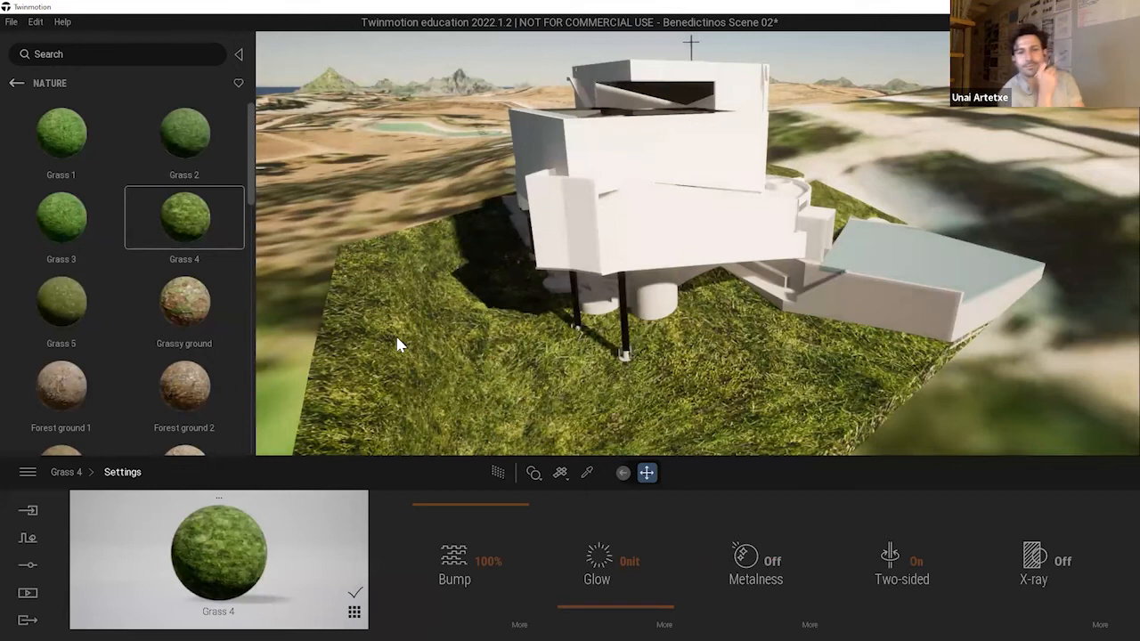
click(70, 473)
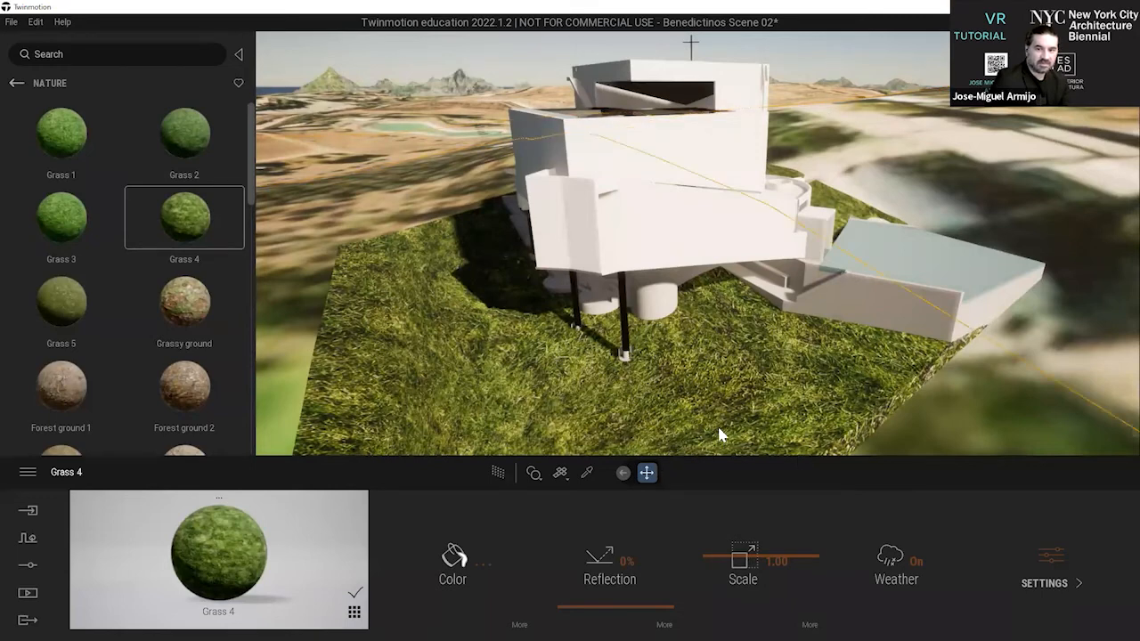
Set the Grass 4 material's scale to 0.28 and turn its weather effect off.
drag(799, 558, 793, 597)
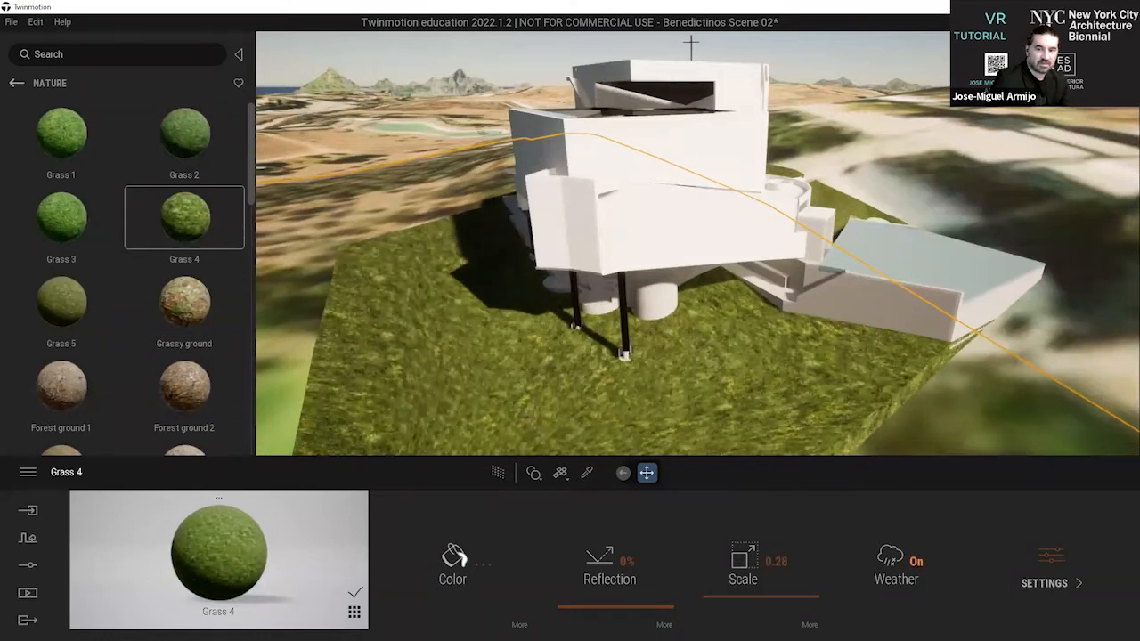
middle_drag(439, 335, 360, 183)
middle_drag(511, 231, 722, 395)
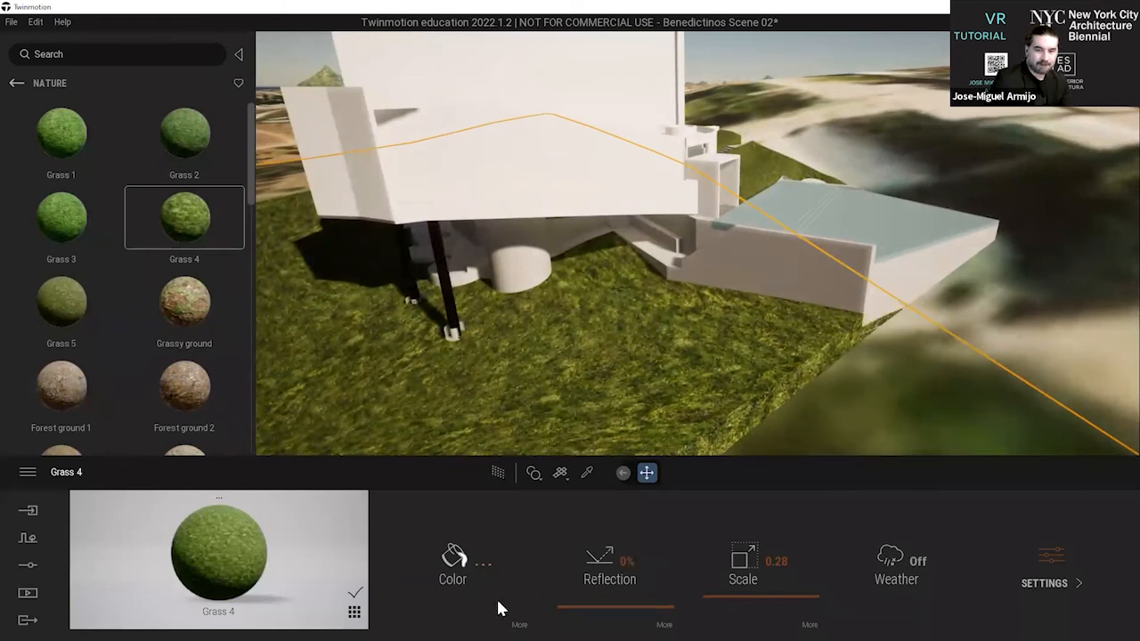
Tint the Grass 4 material with the pale pink color FFE6EA.
click(462, 574)
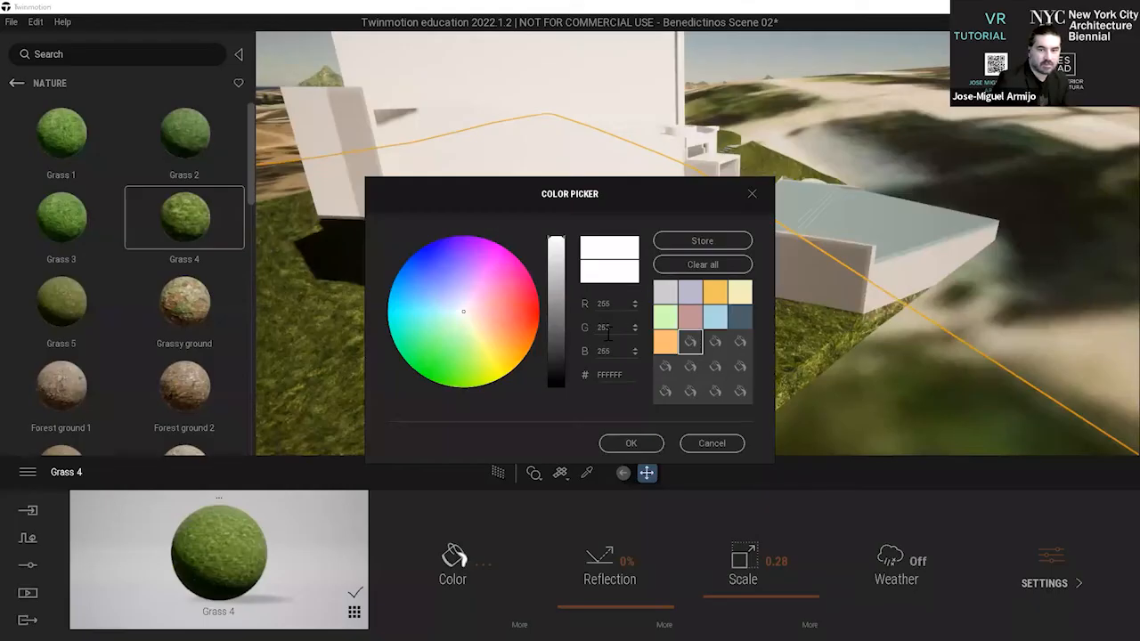
mouse_move(474, 318)
mouse_down()
mouse_move(486, 327)
mouse_move(470, 314)
mouse_up()
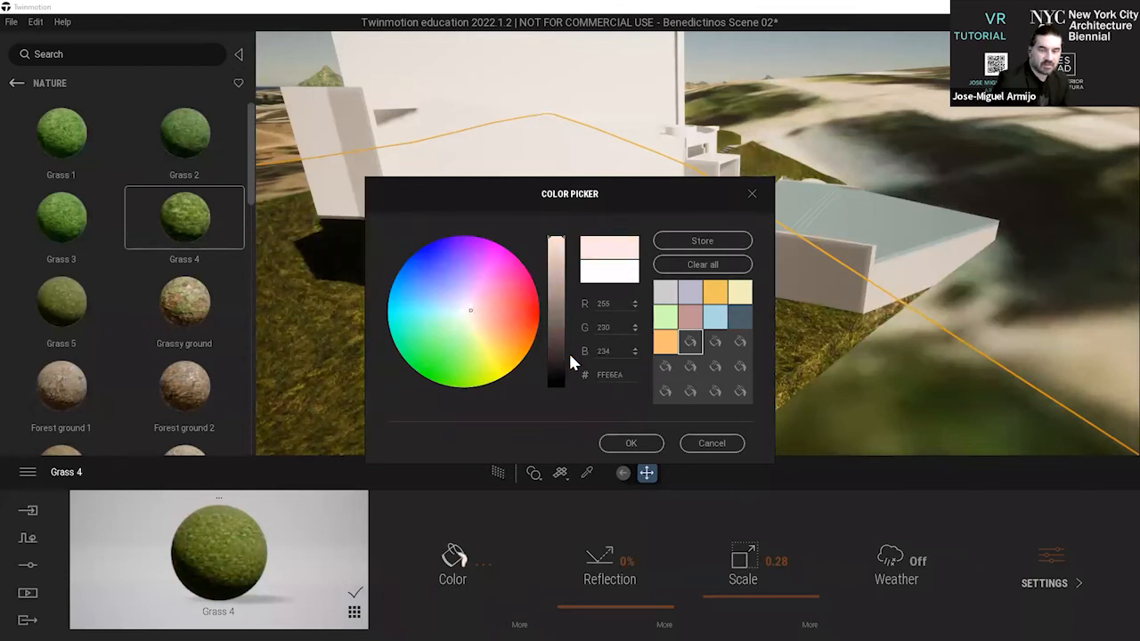
click(627, 442)
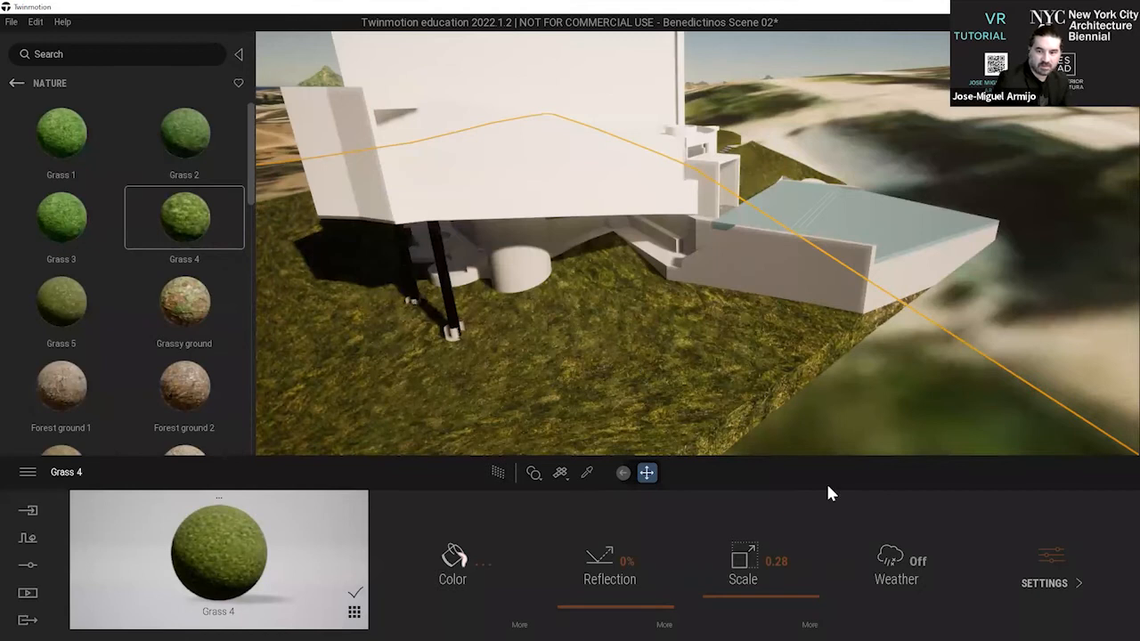
Show the Grass 4 material's additional settings and examine the grass terrain around the monastery from the entrance side.
click(1048, 583)
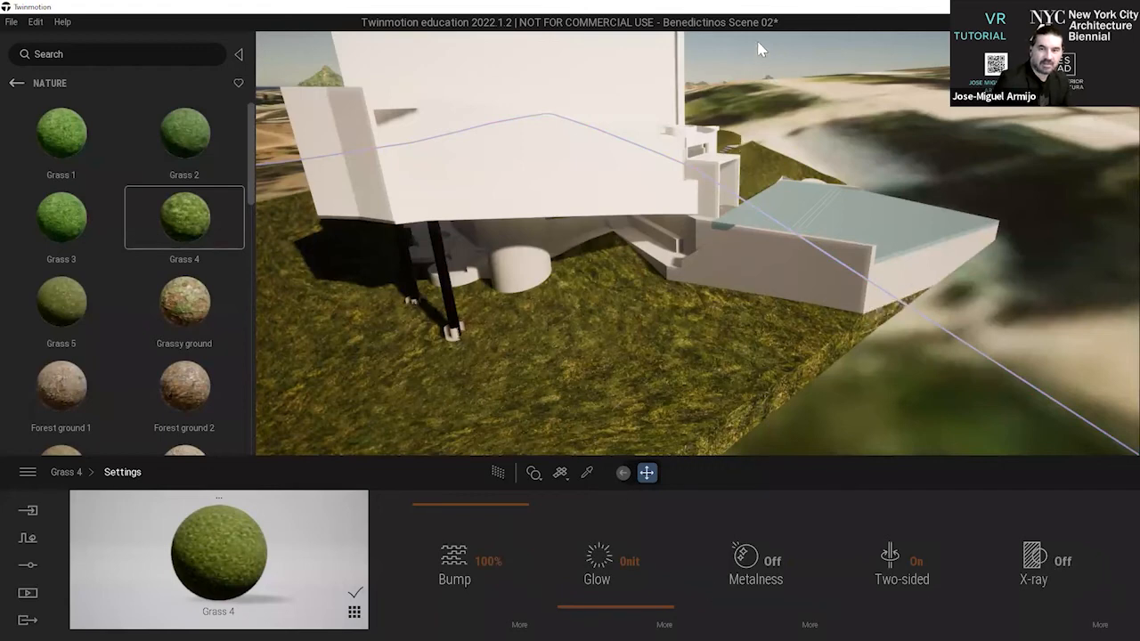
key(d)
right_drag(1021, 189, 1109, 218)
key(d)
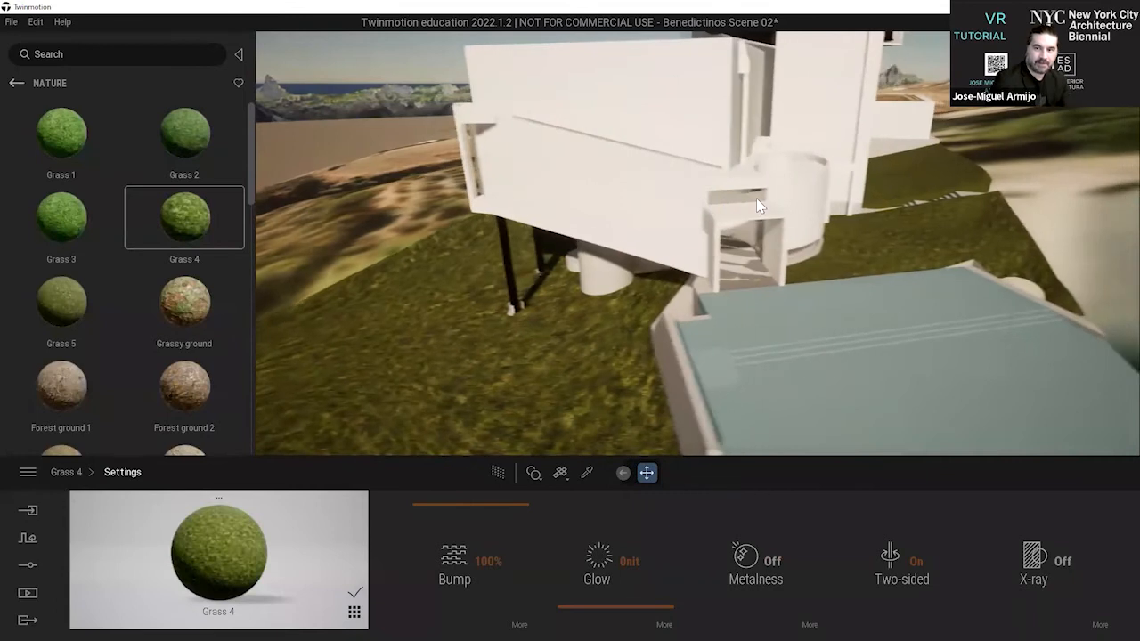
key(d)
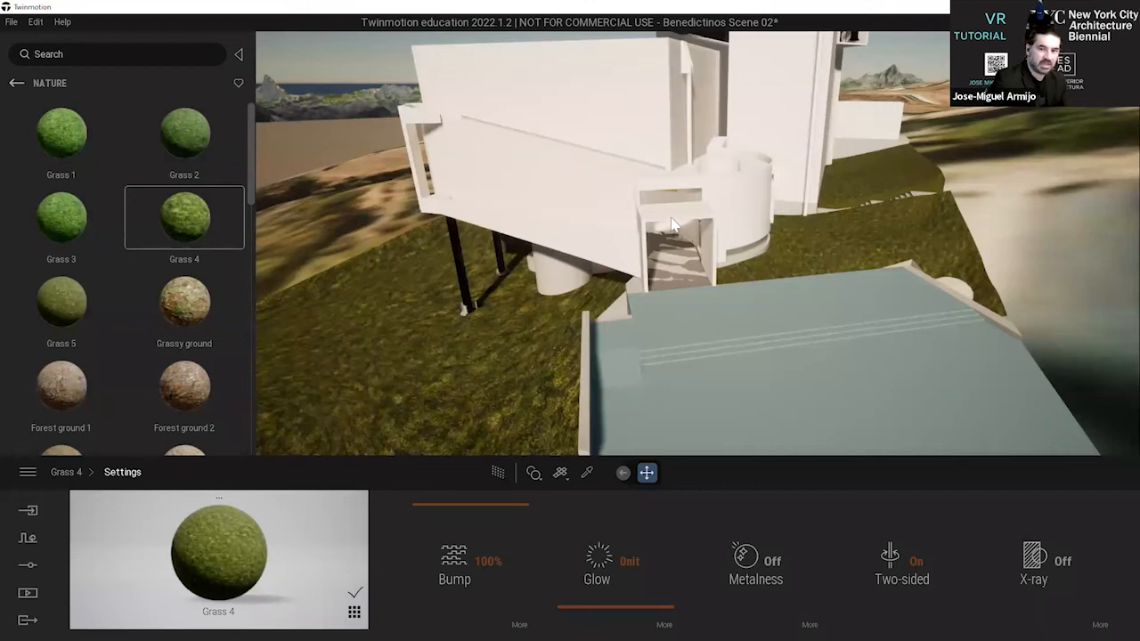
key(d)
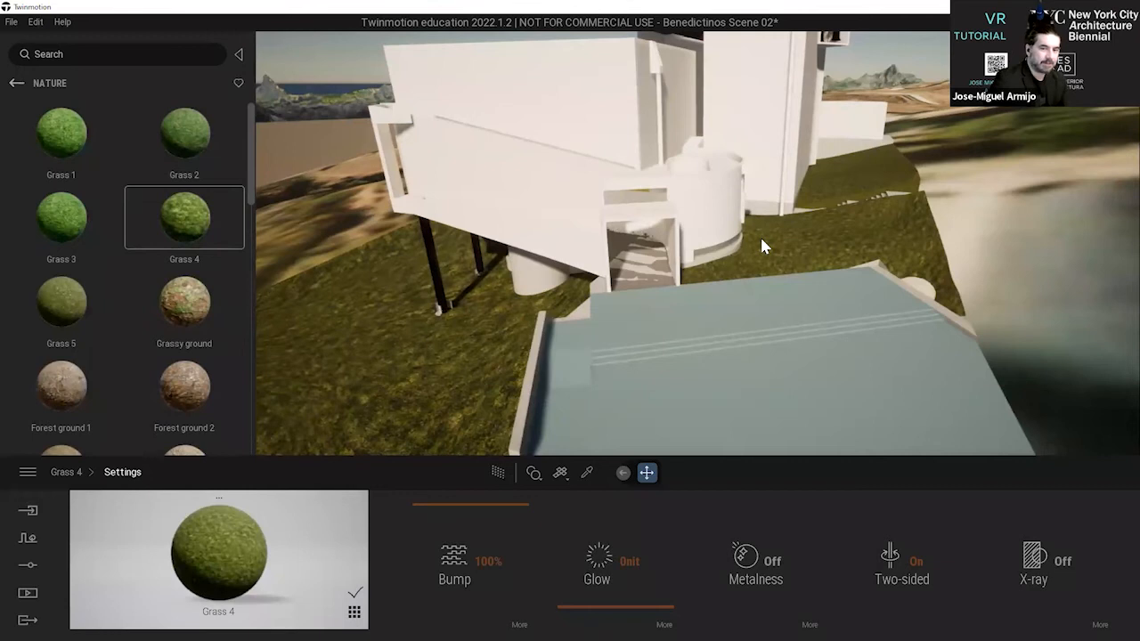
right_drag(761, 239, 719, 274)
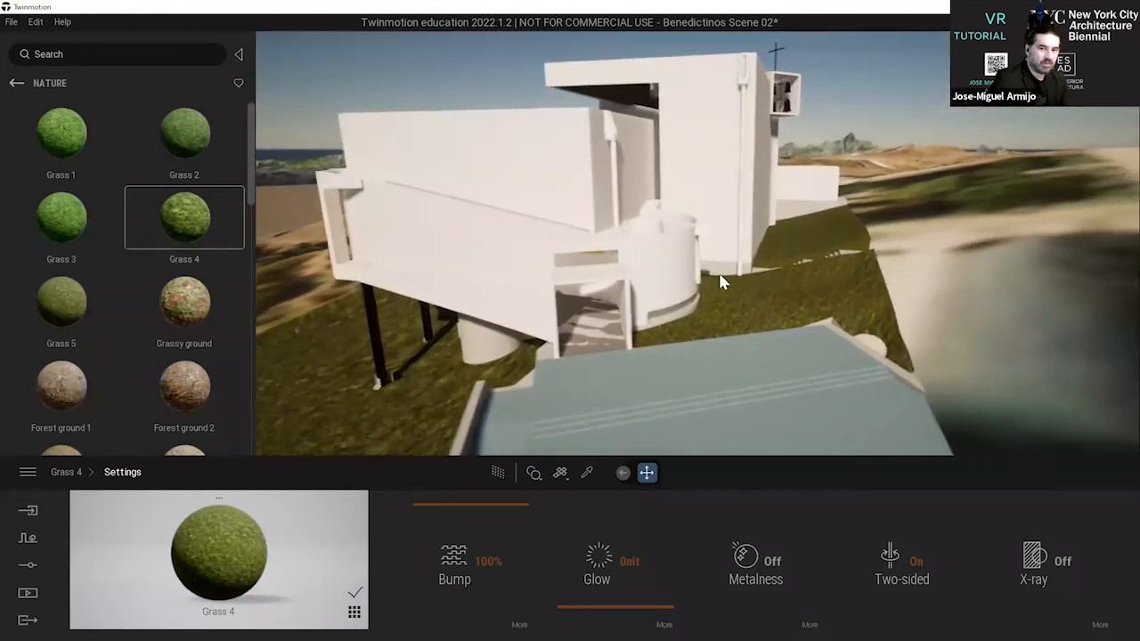
key(a)
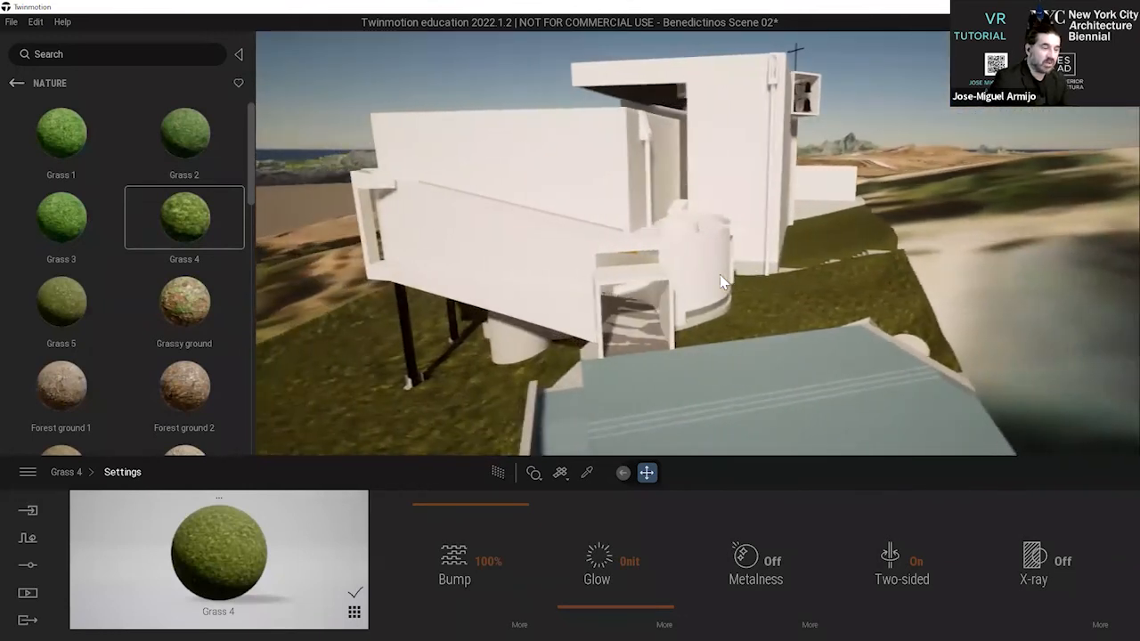
key(d)
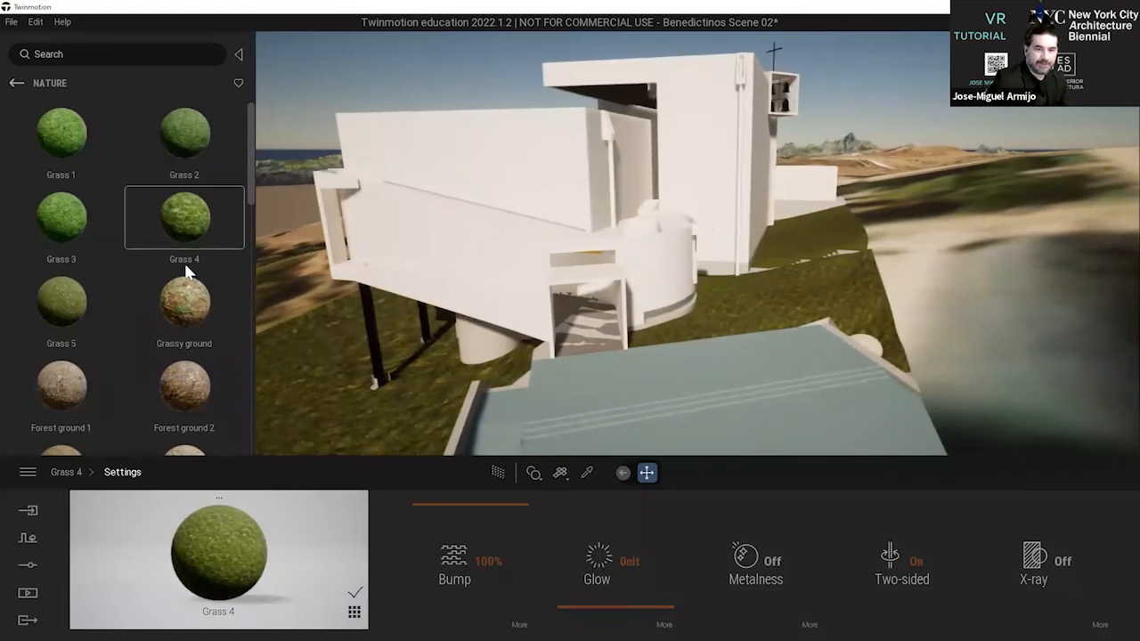
Select the floor inside the monastery's entrance and show the scene graph to locate its entry under VR_MONASTERIO_001.
click(17, 83)
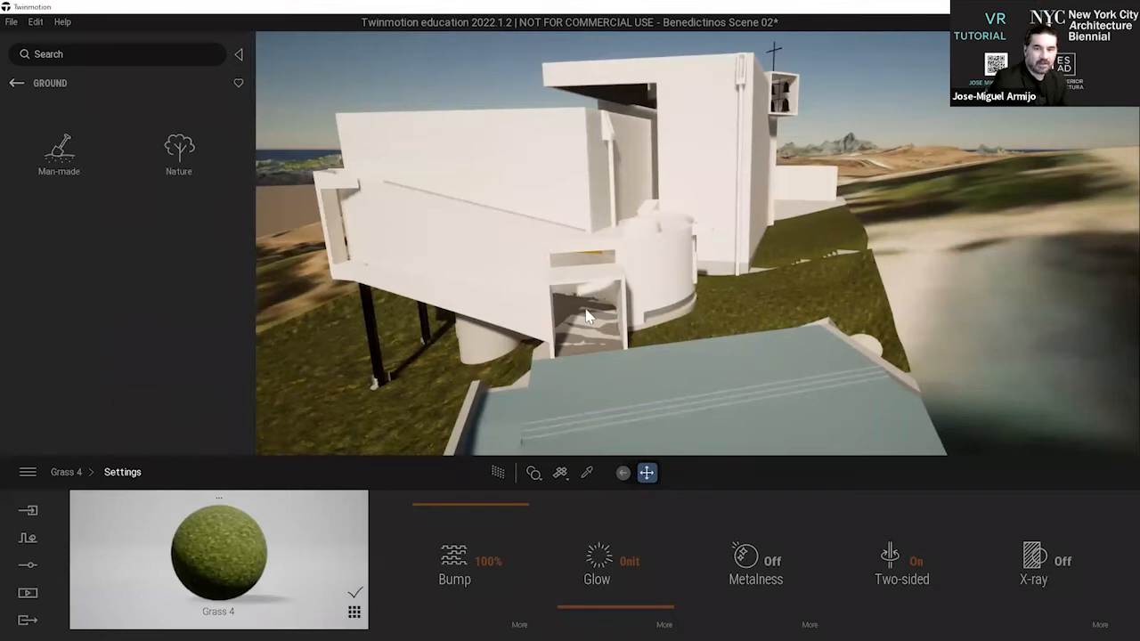
key(d)
key(w)
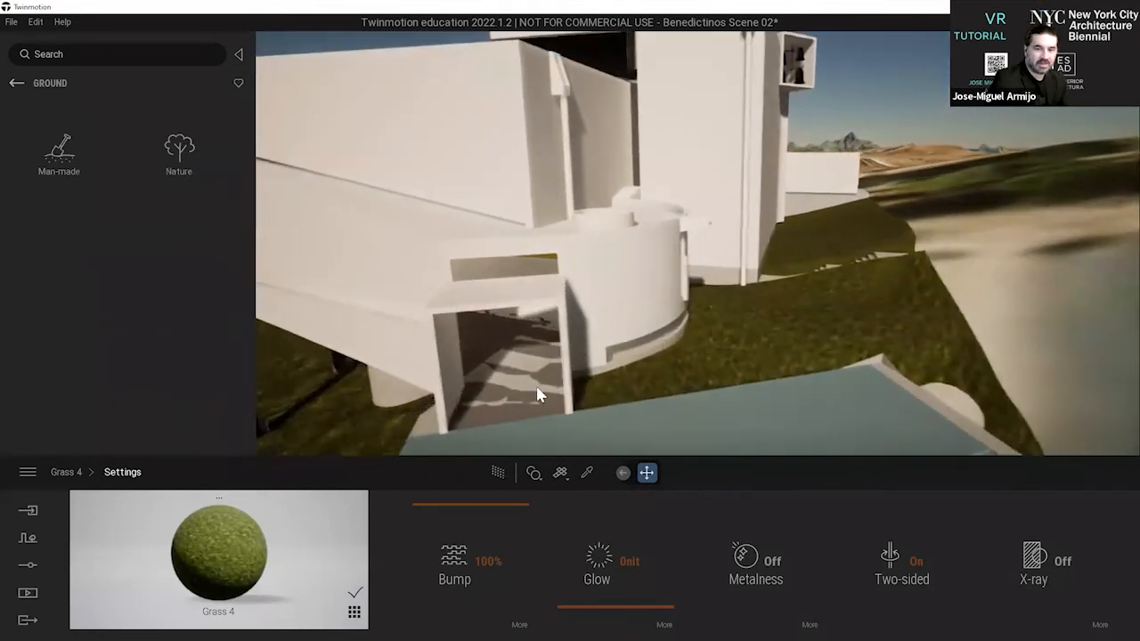
key(w)
key(q)
key(w)
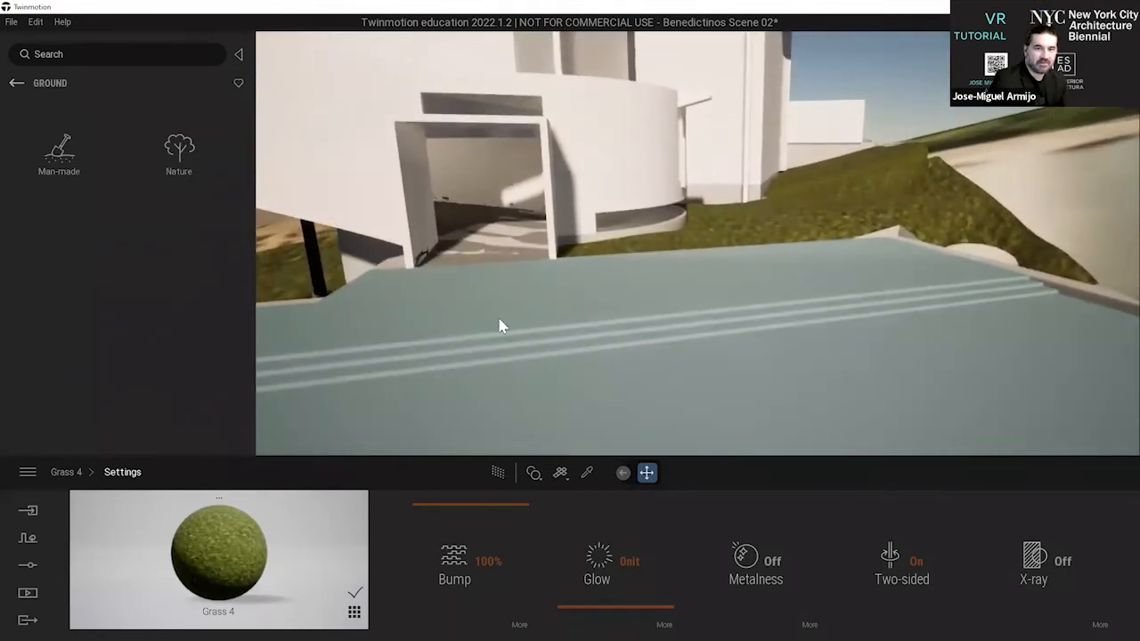
click(545, 234)
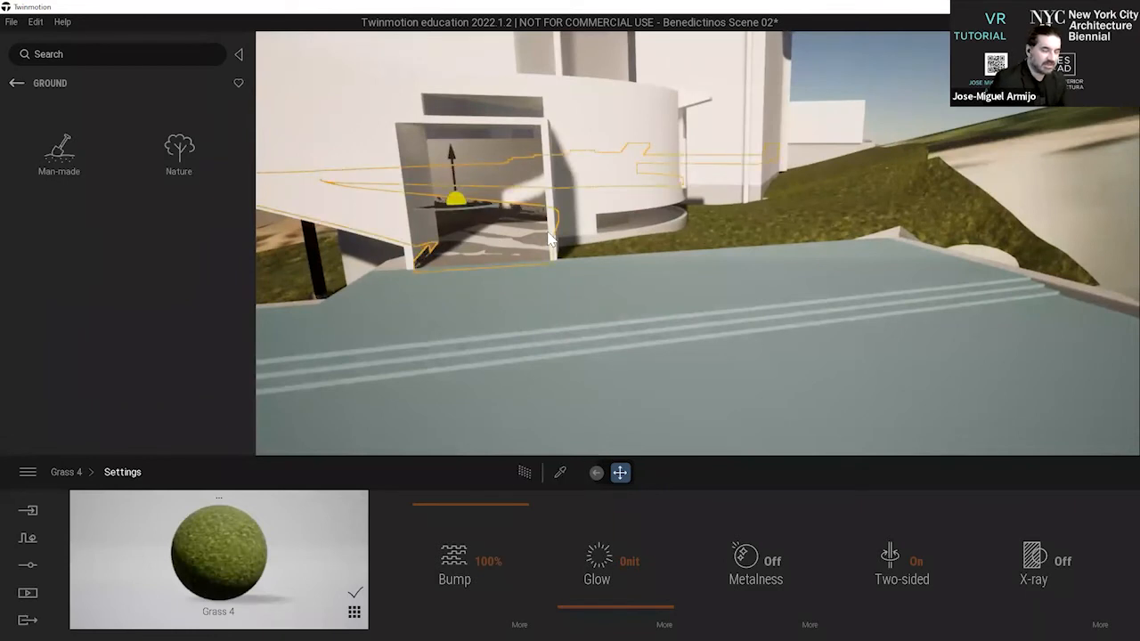
key(a)
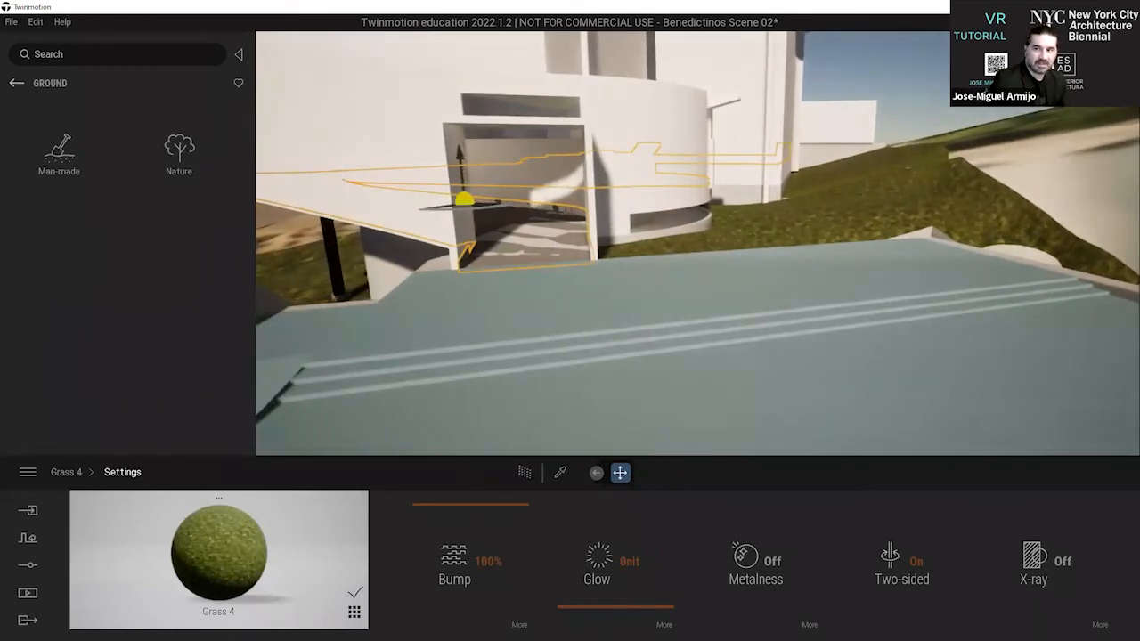
click(1128, 54)
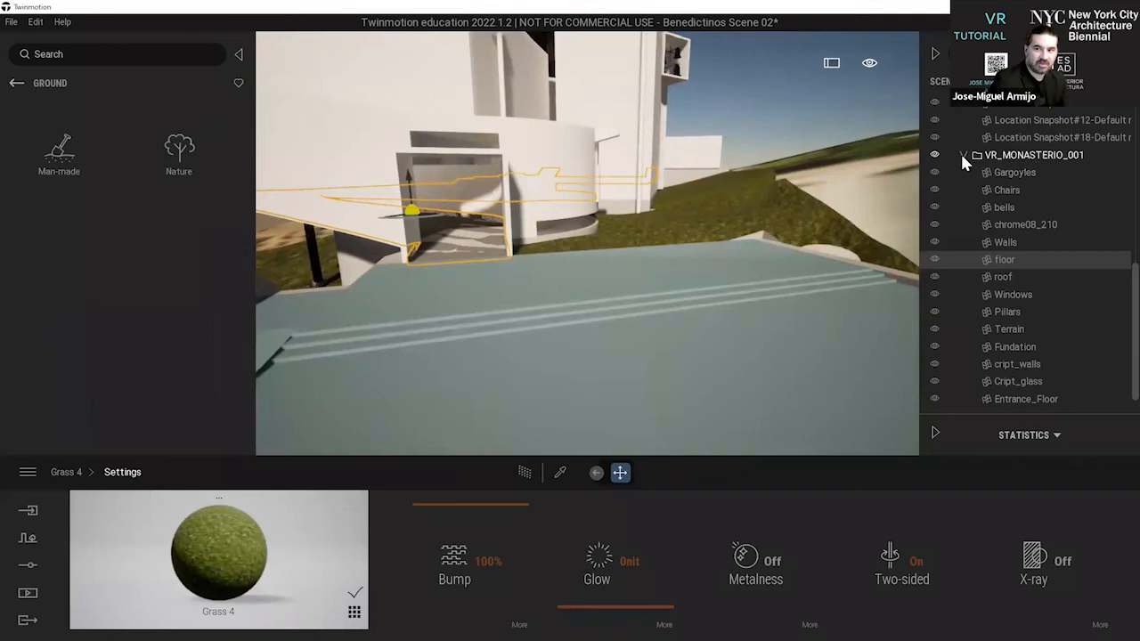
click(935, 260)
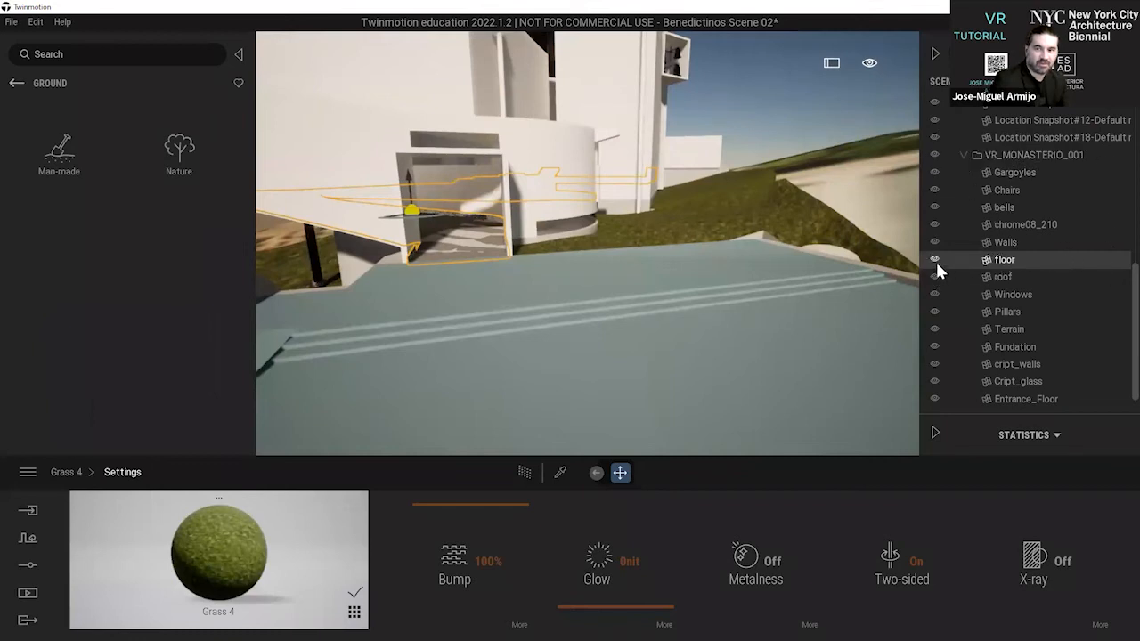
Select the monastery's foundation, walls and floor in turn to match them to their scene graph entries, with the asset library hidden.
click(568, 243)
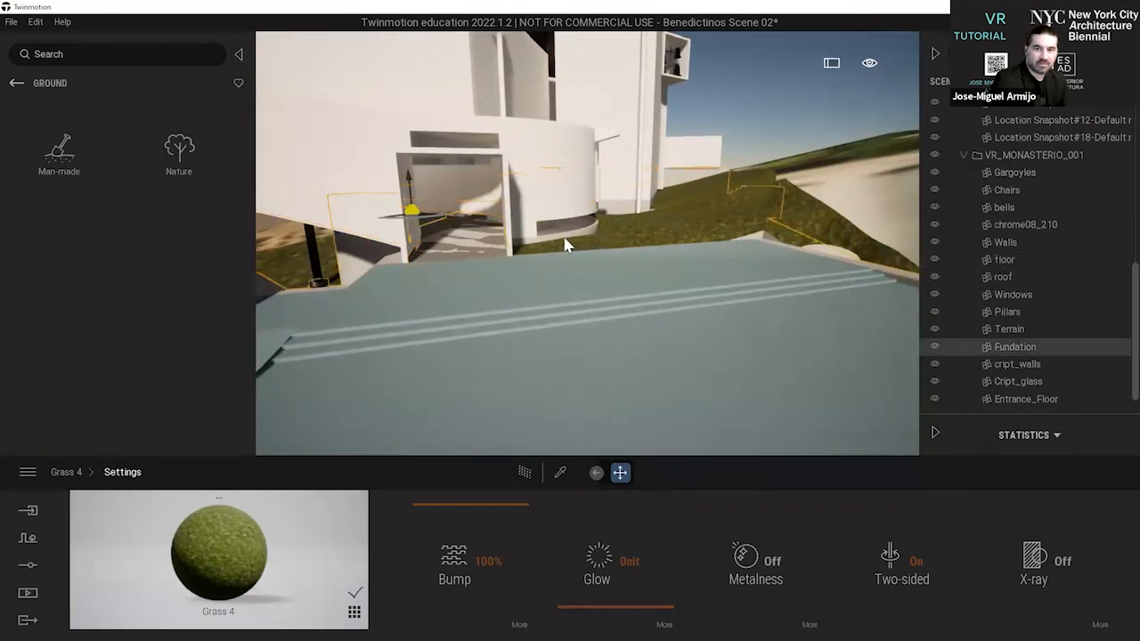
click(575, 140)
click(236, 56)
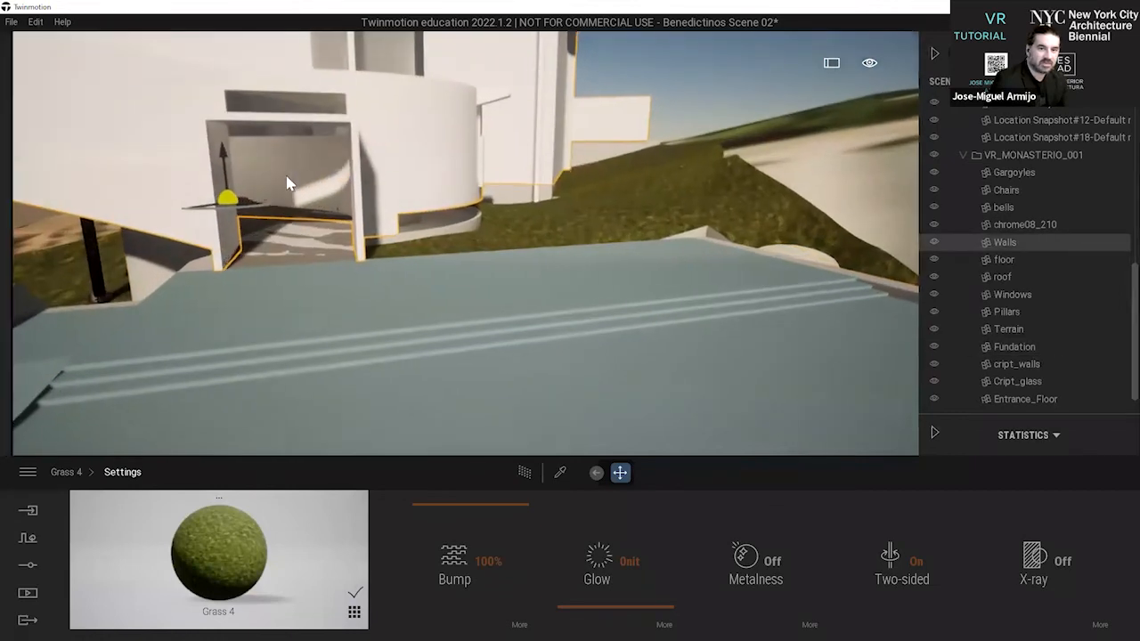
scroll(648, 199, down, 2)
middle_drag(623, 221, 642, 125)
click(745, 114)
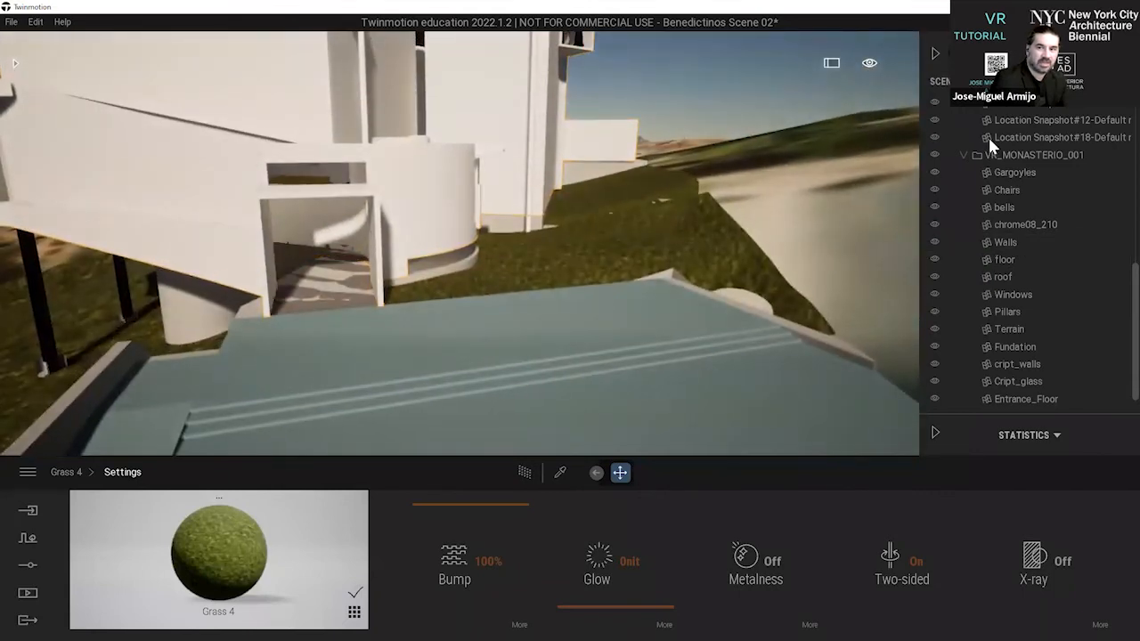
click(322, 275)
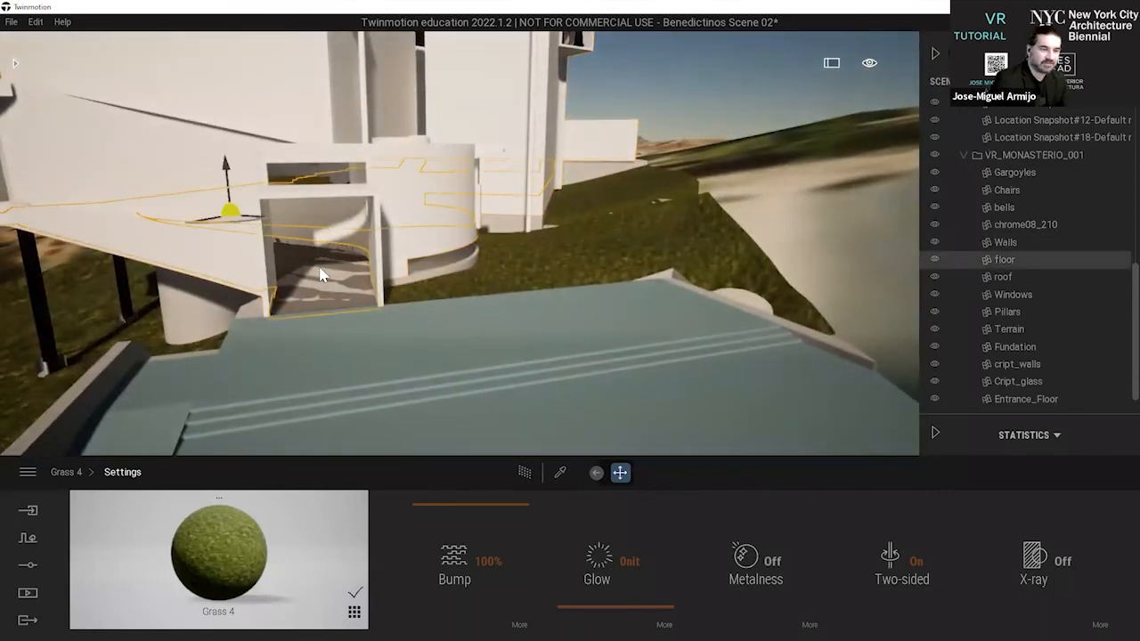
click(635, 126)
click(320, 285)
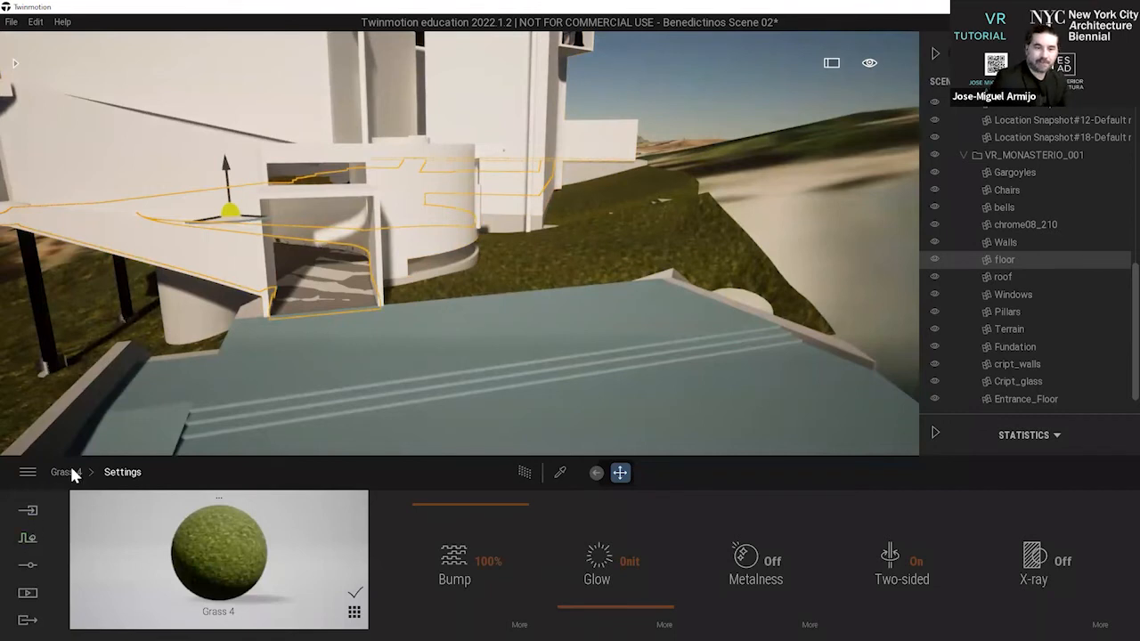
Look through the asset library's Concrete materials, and switch to the browser's Bing image results for the monastery.
click(15, 70)
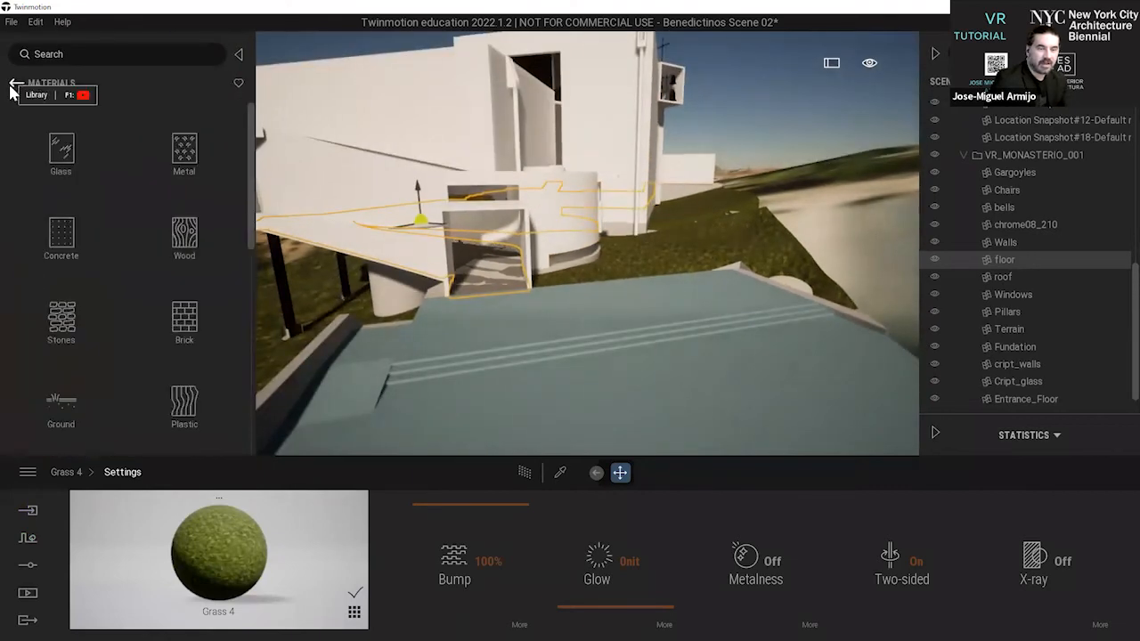
click(84, 252)
scroll(107, 284, down, 3)
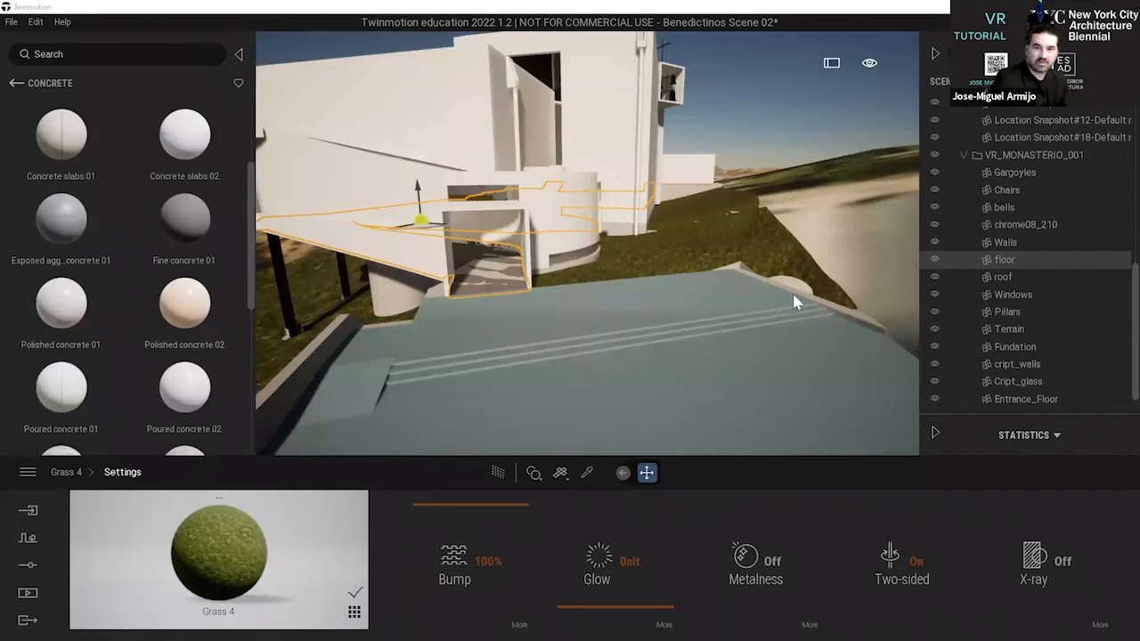
key(alt+Tab)
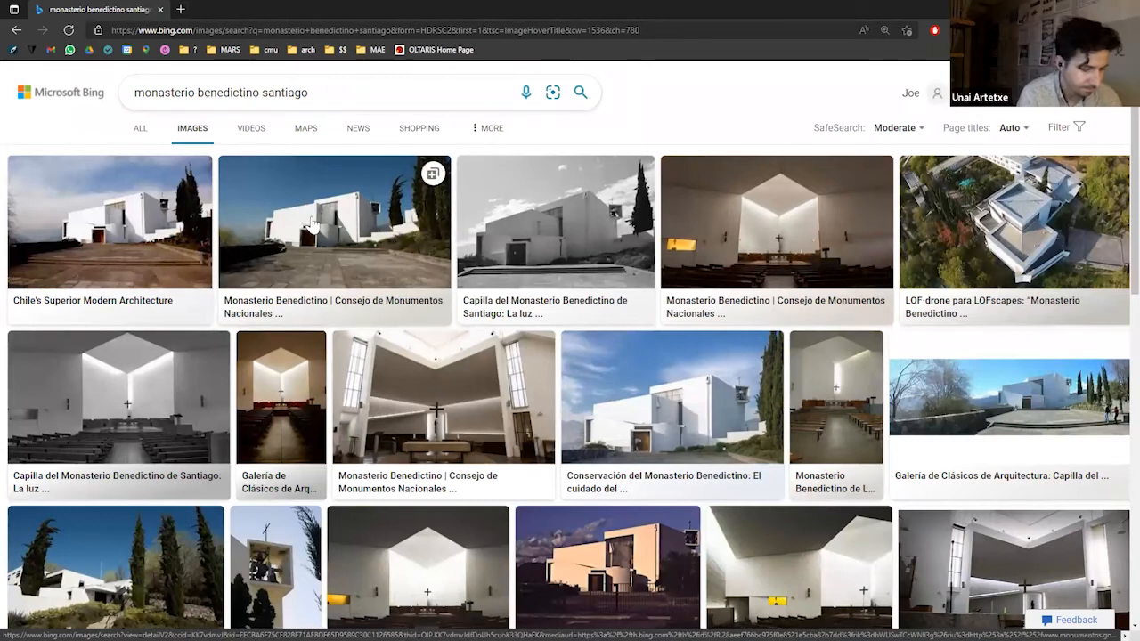
Examine the reference photo of the chapel interior's floor in the image results, and switch back to Twinmotion.
click(282, 405)
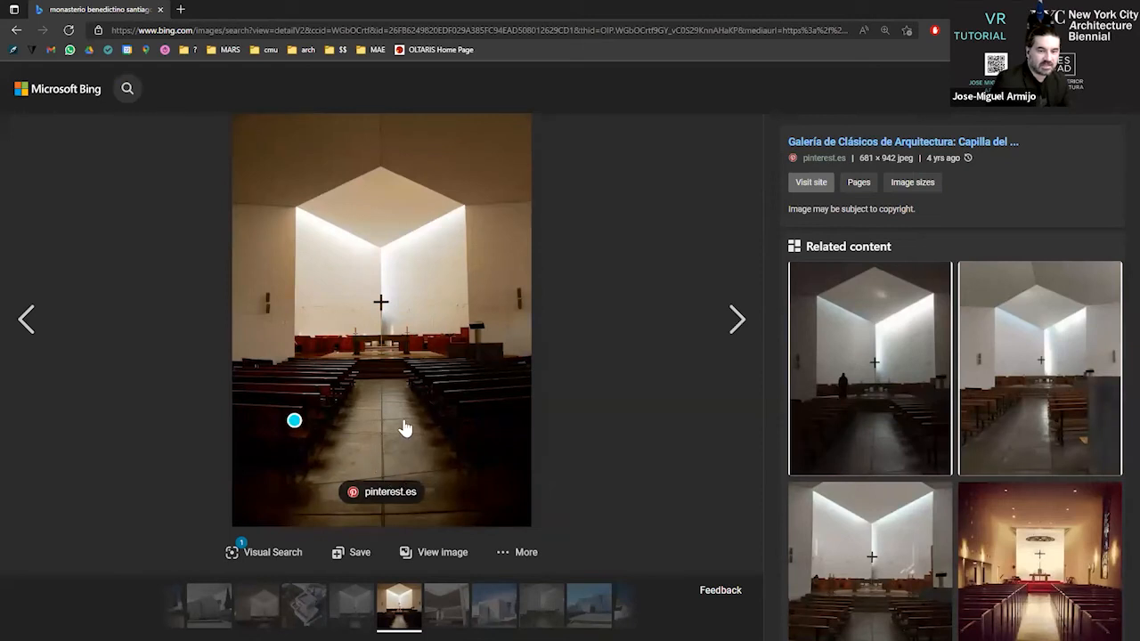
key(alt+Left)
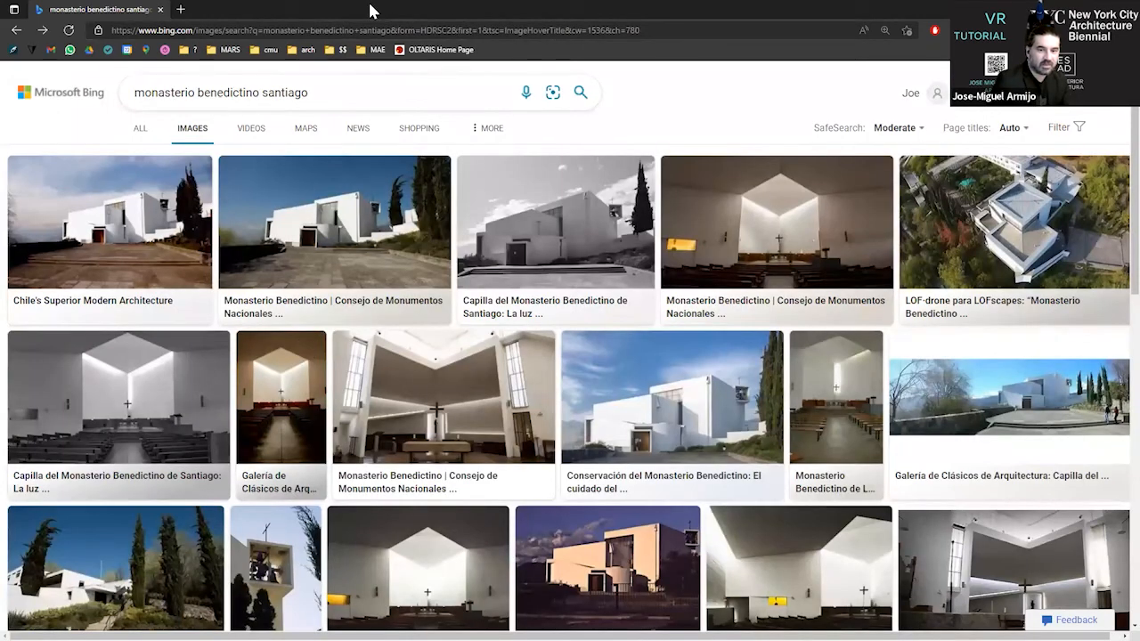
click(1054, 10)
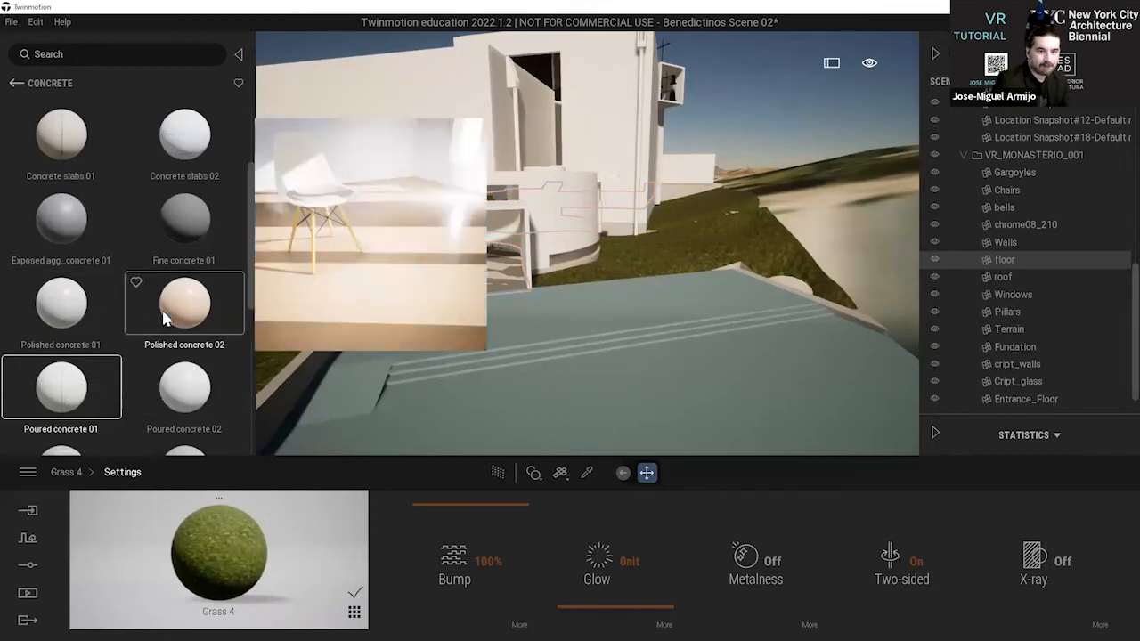
Apply the Poured concrete 01 material to the monastery's floor and turn on its Two-sided setting.
scroll(160, 322, down, 1)
scroll(162, 327, down, 1)
scroll(125, 398, down, 5)
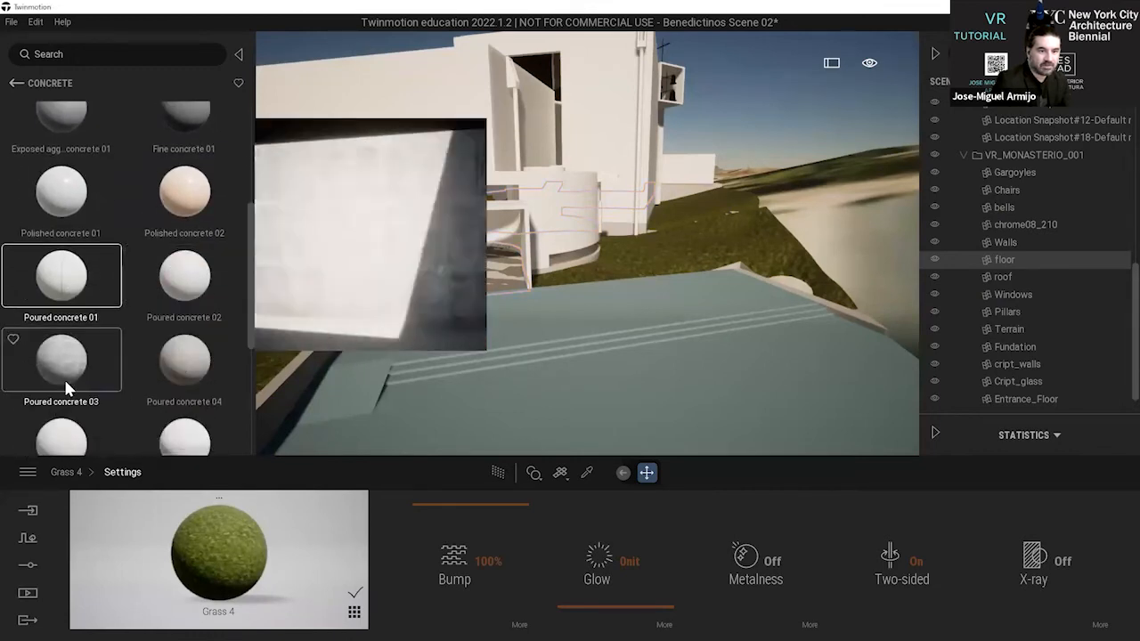
scroll(75, 382, down, 5)
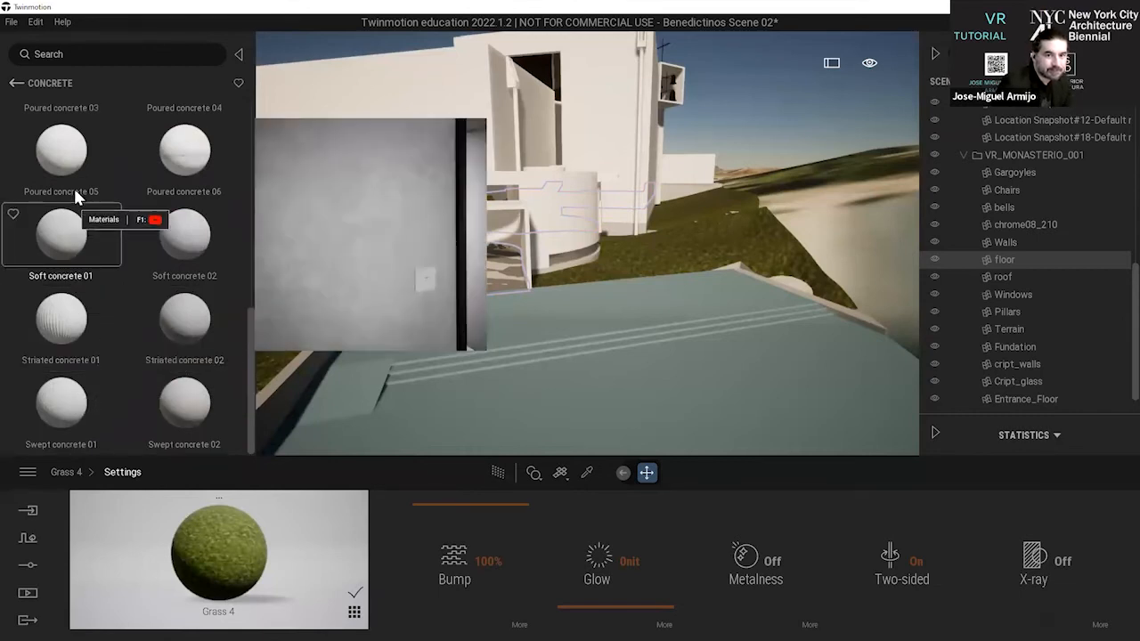
scroll(75, 201, up, 1)
scroll(75, 203, up, 5)
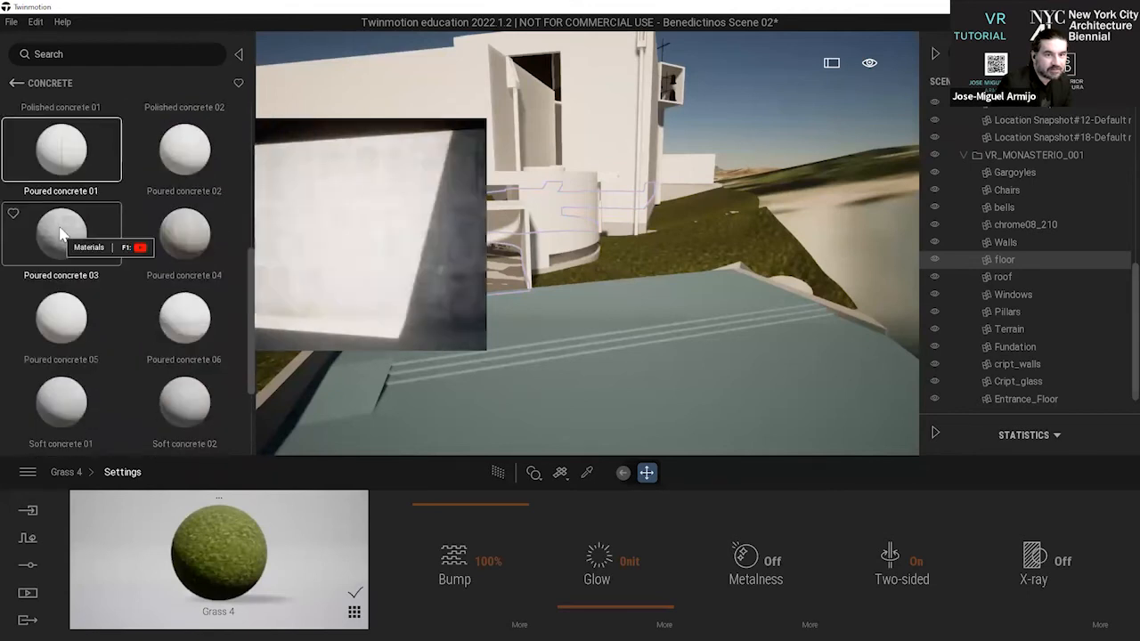
drag(58, 216, 500, 289)
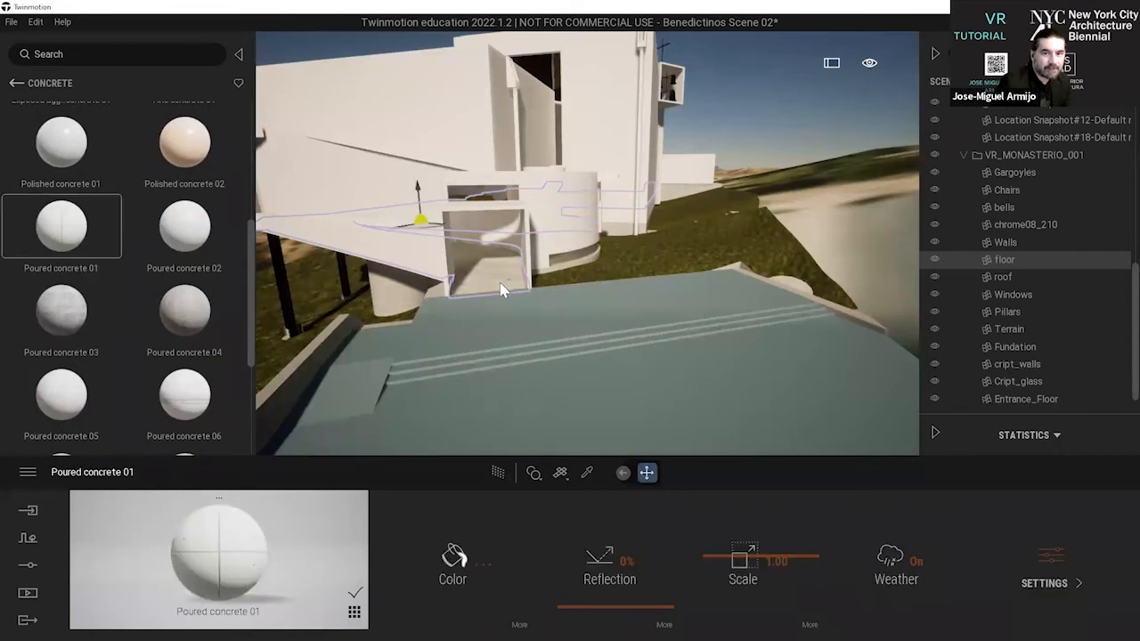
click(1040, 583)
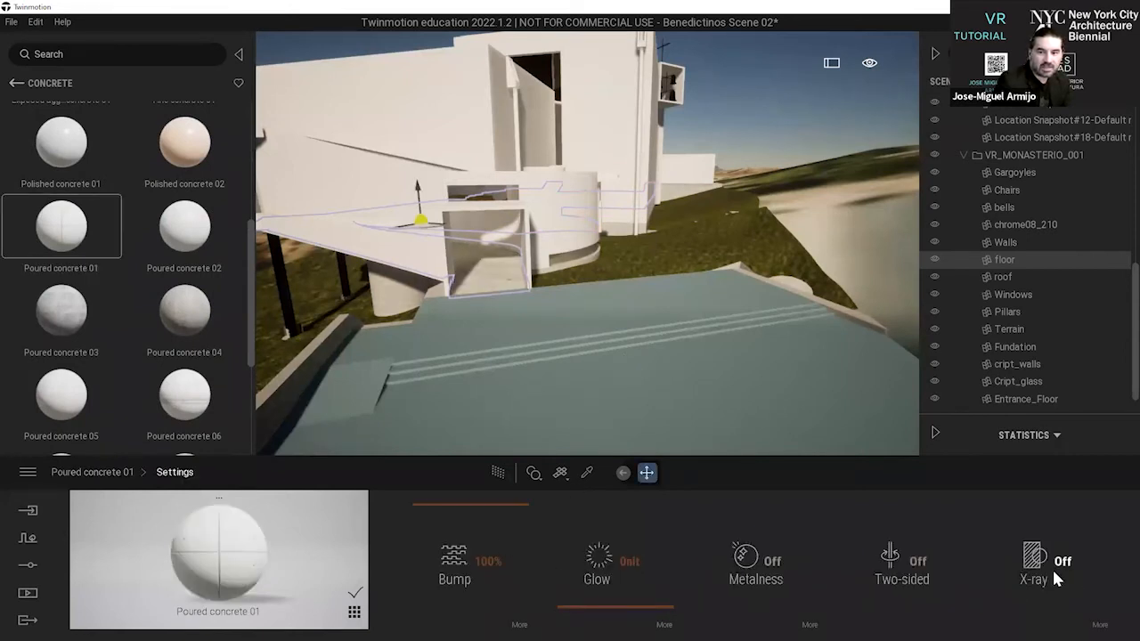
click(917, 563)
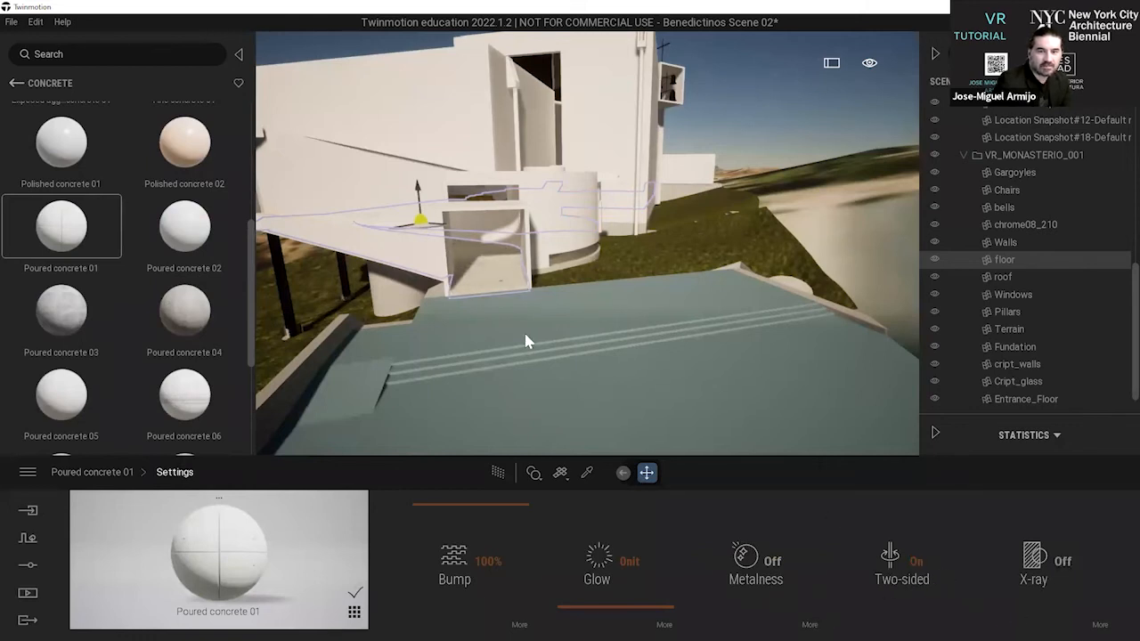
Set the scale of Poured concrete 01 to 0.05, with the chapel's interior floor between the benches in view.
key(w)
right_drag(500, 290, 641, 208)
click(832, 169)
key(w)
key(e)
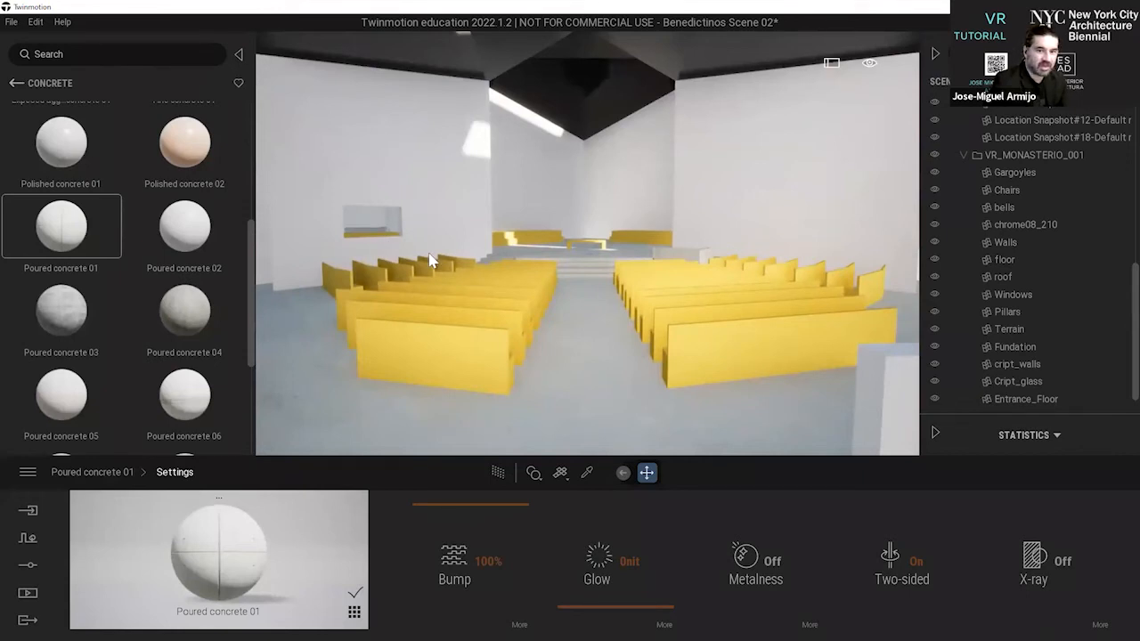
key(d)
right_drag(429, 256, 469, 254)
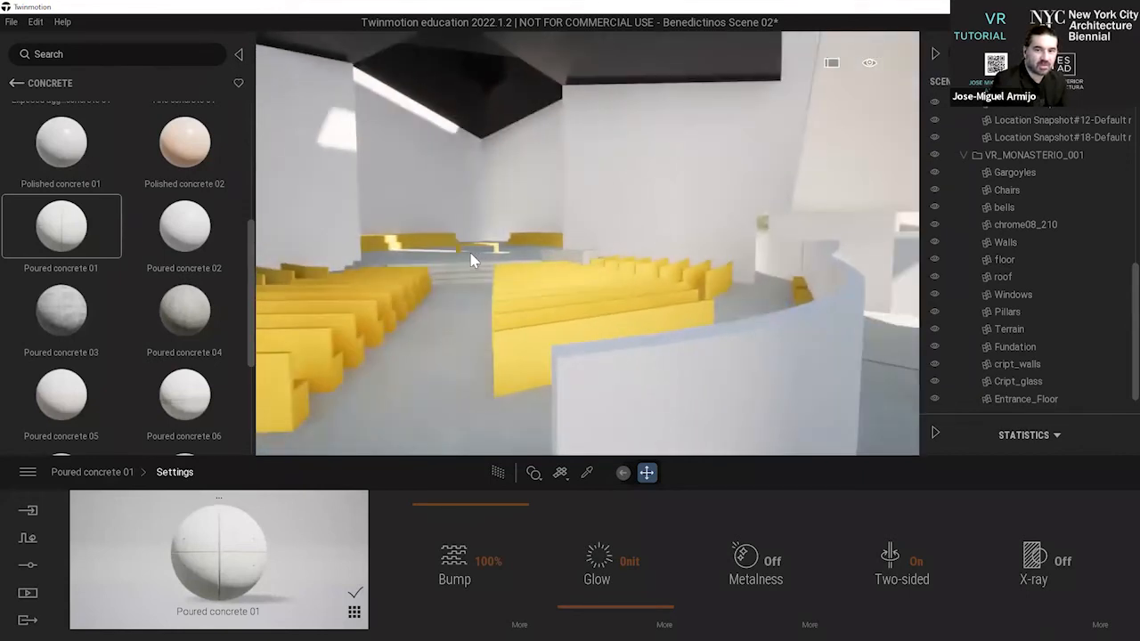
key(a)
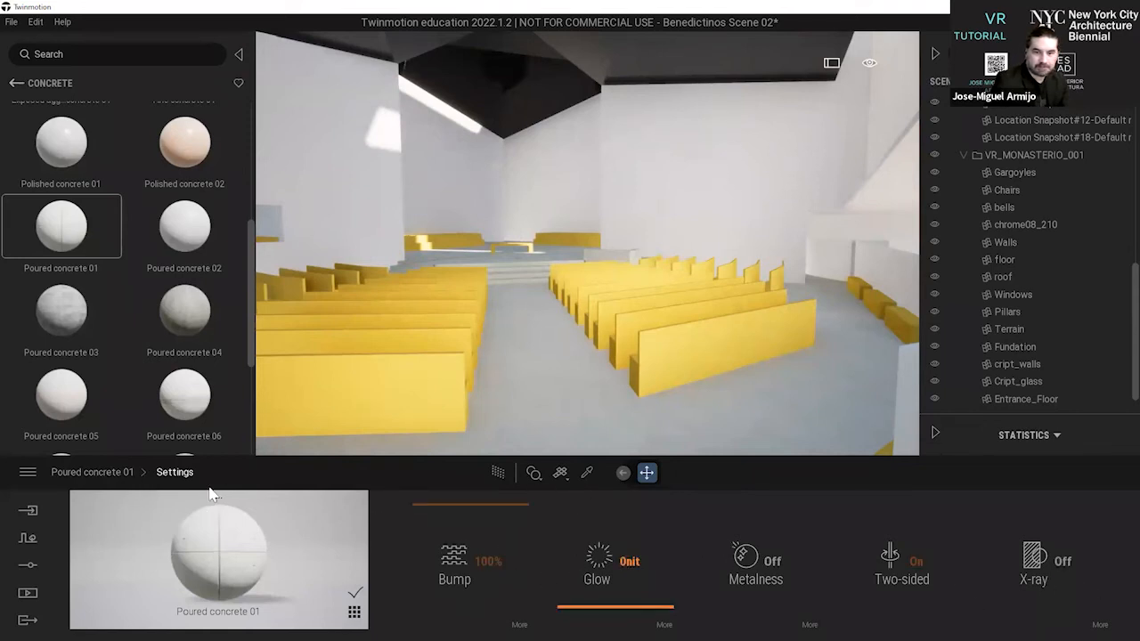
click(94, 475)
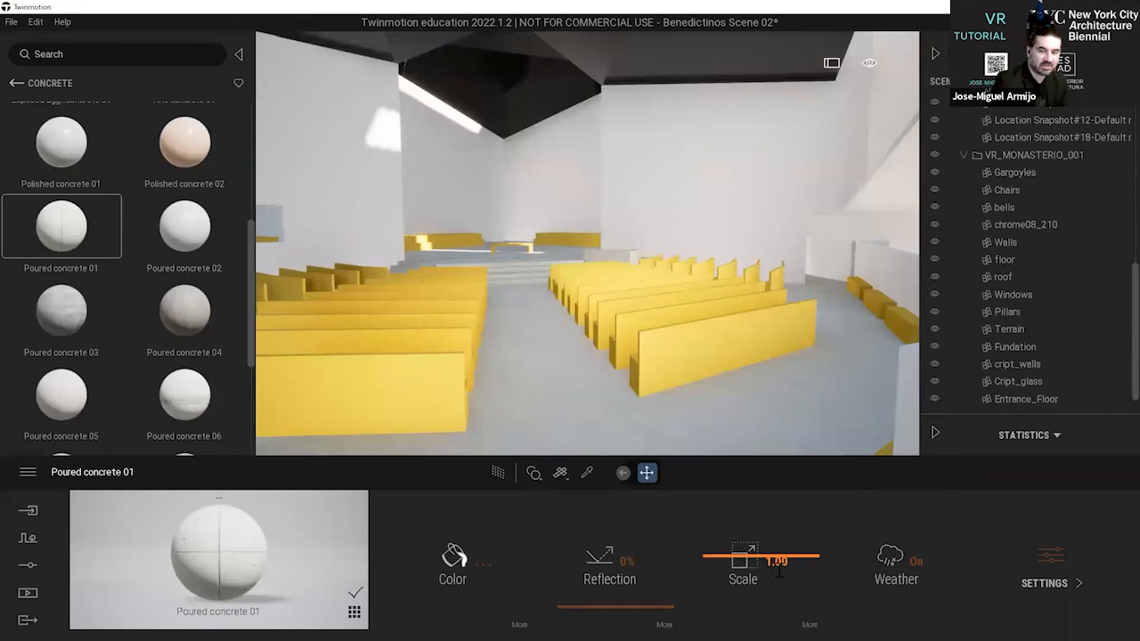
text(0.05)
key(Return)
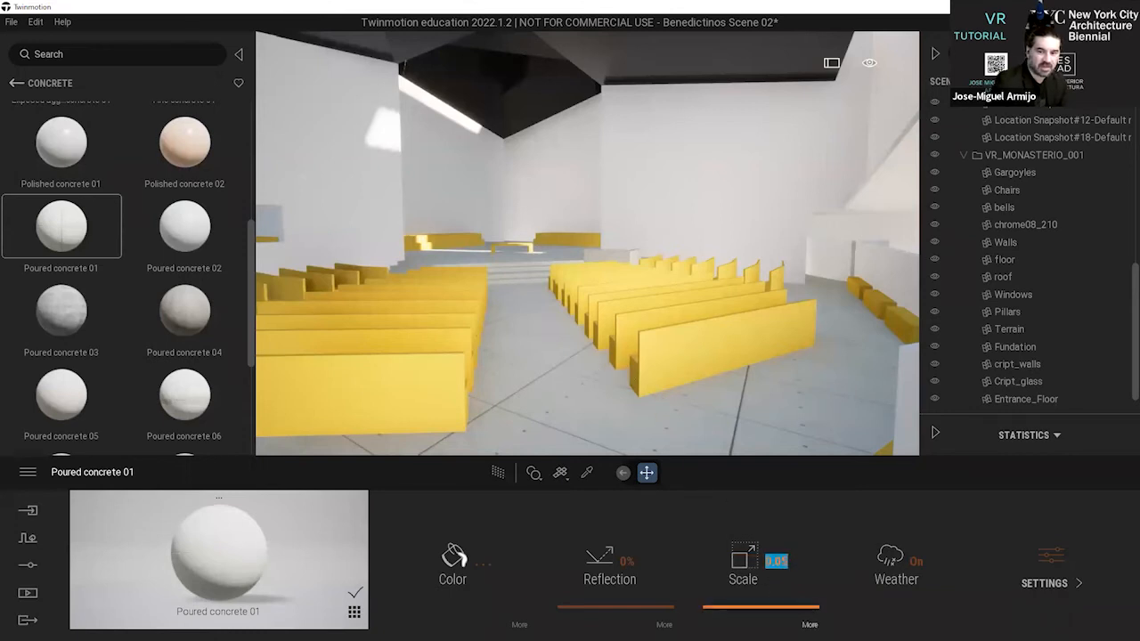
Rotate the chapel floor's concrete texture to 65° and set its Move Y offset to -1.73.
click(809, 617)
drag(616, 584, 619, 586)
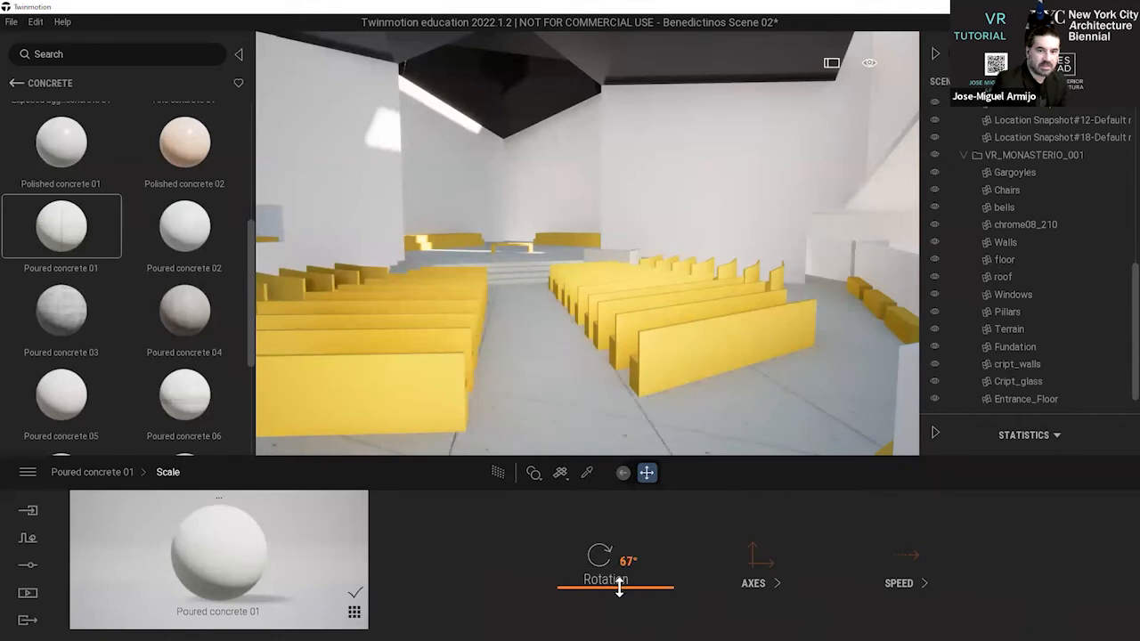
drag(619, 588, 618, 591)
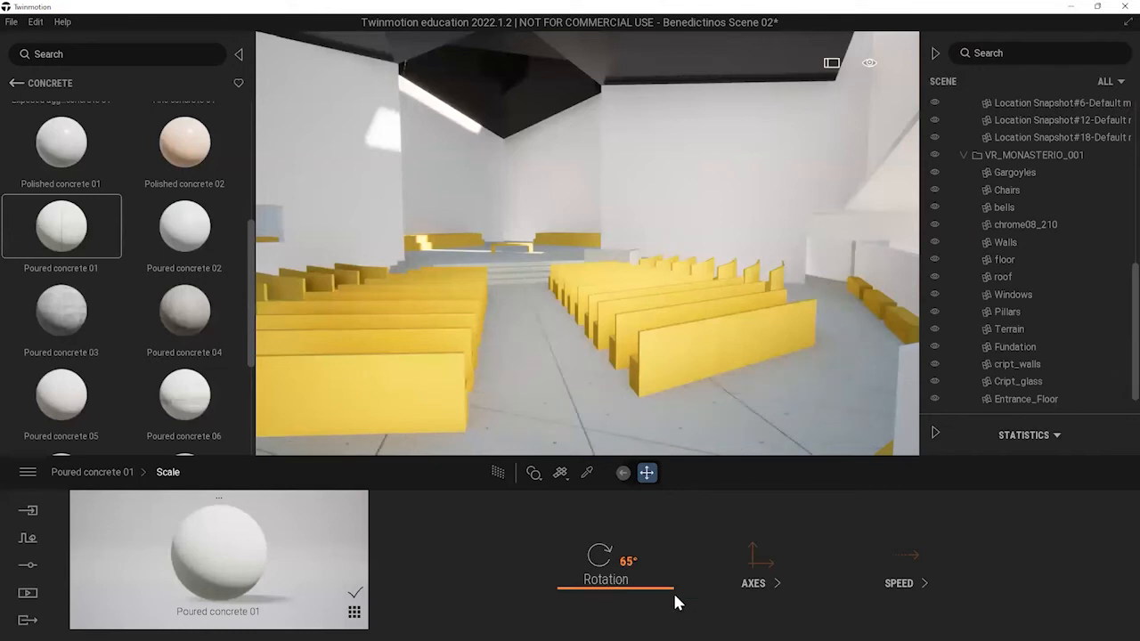
click(752, 583)
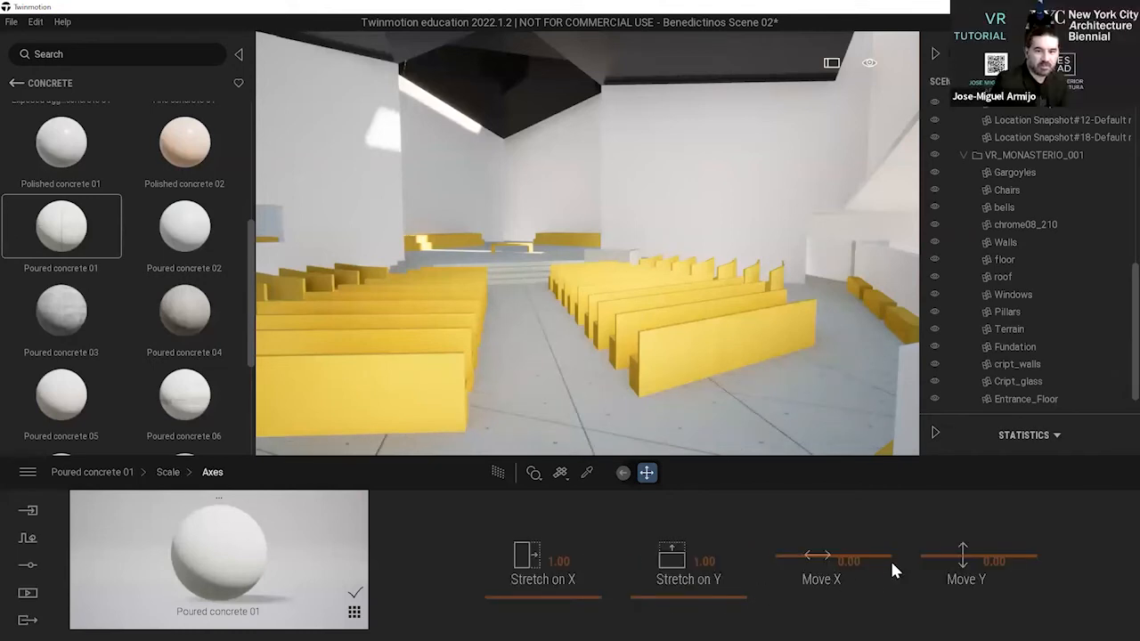
mouse_move(988, 580)
mouse_down()
mouse_move(991, 566)
mouse_move(981, 576)
mouse_up()
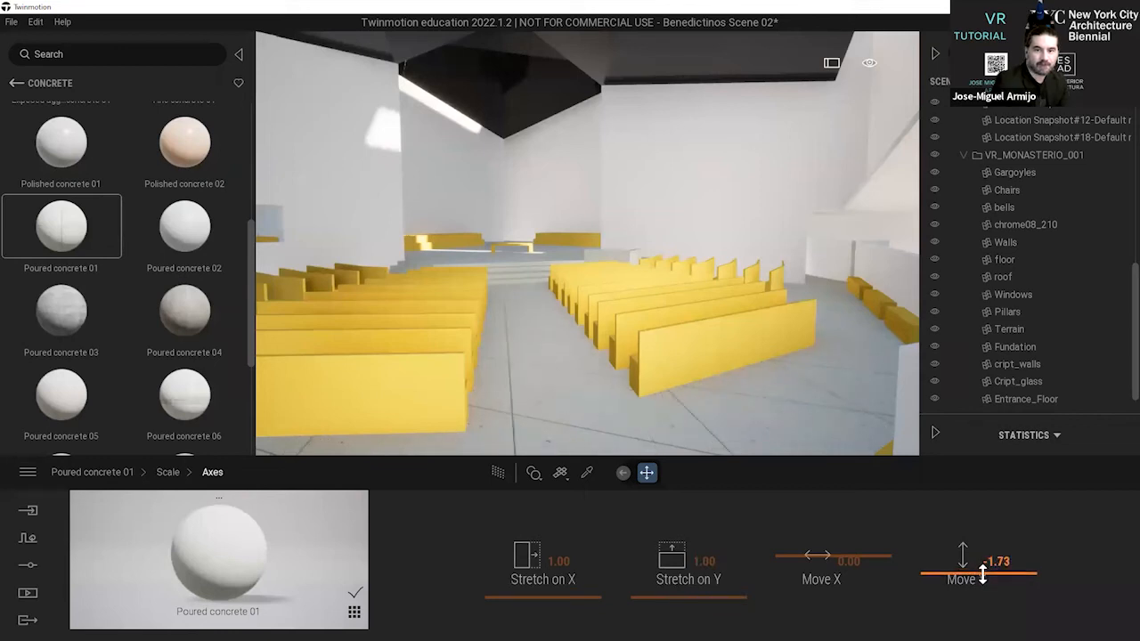
Go outside to the monastery's entrance plaza and look through the Concrete materials for a suitable paving.
right_drag(705, 338, 657, 298)
scroll(638, 344, down, 4)
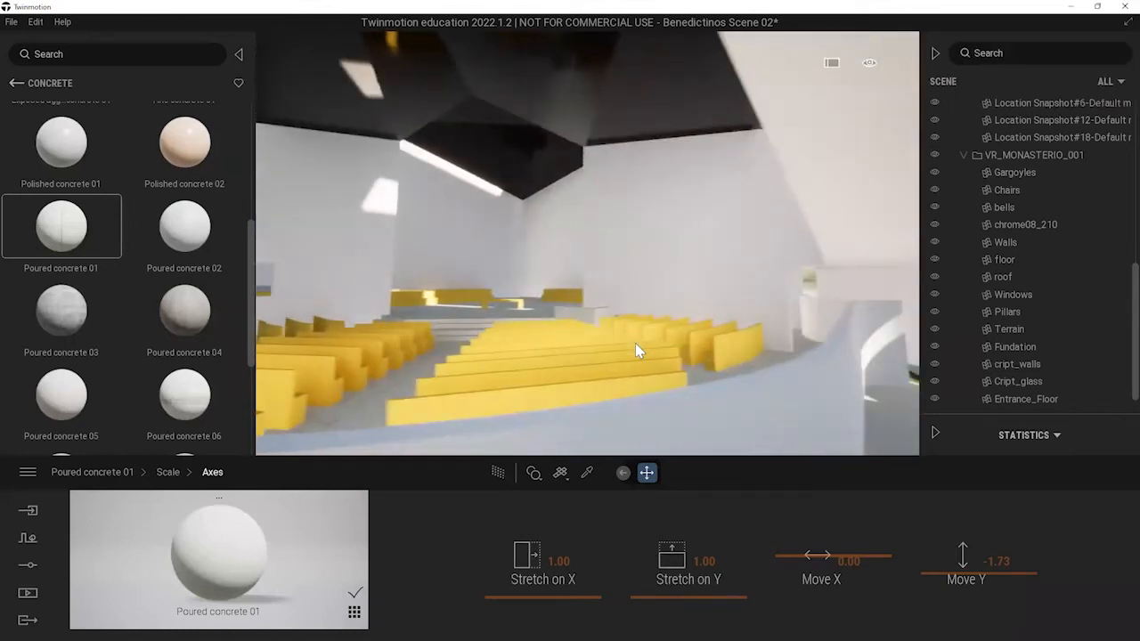
scroll(634, 343, up, 4)
scroll(638, 336, down, 8)
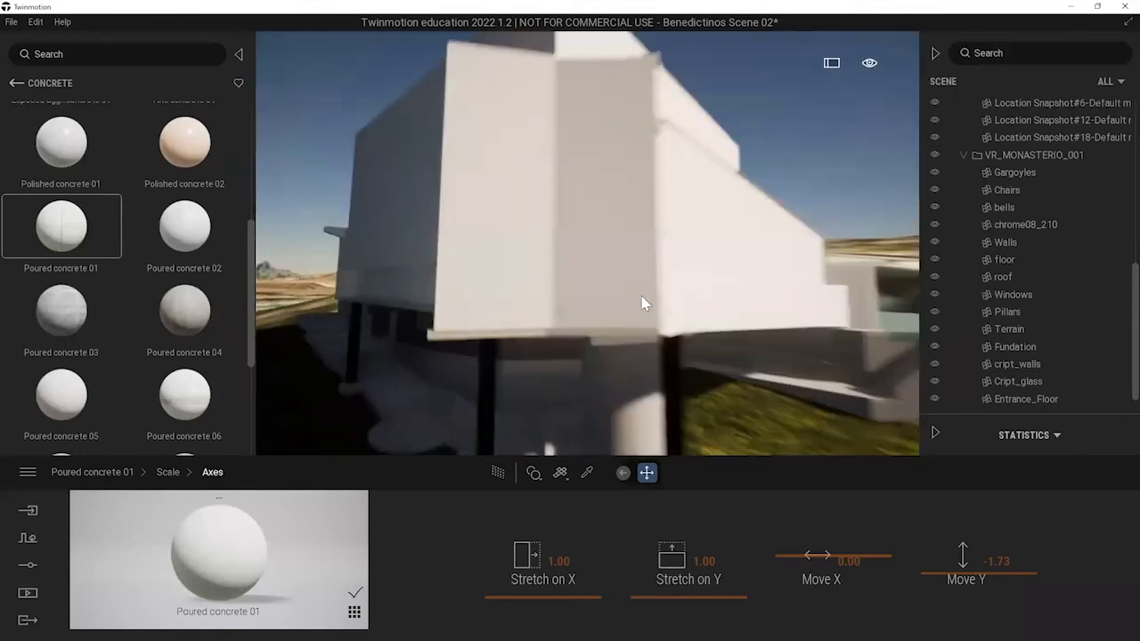
right_drag(639, 336, 627, 200)
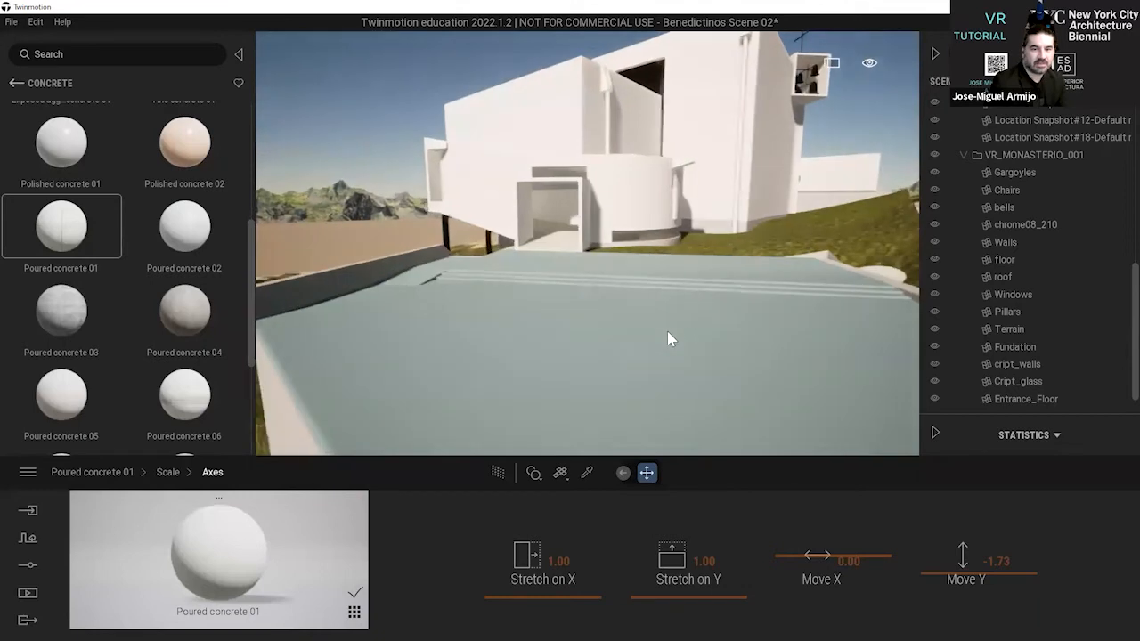
mouse_move(61, 228)
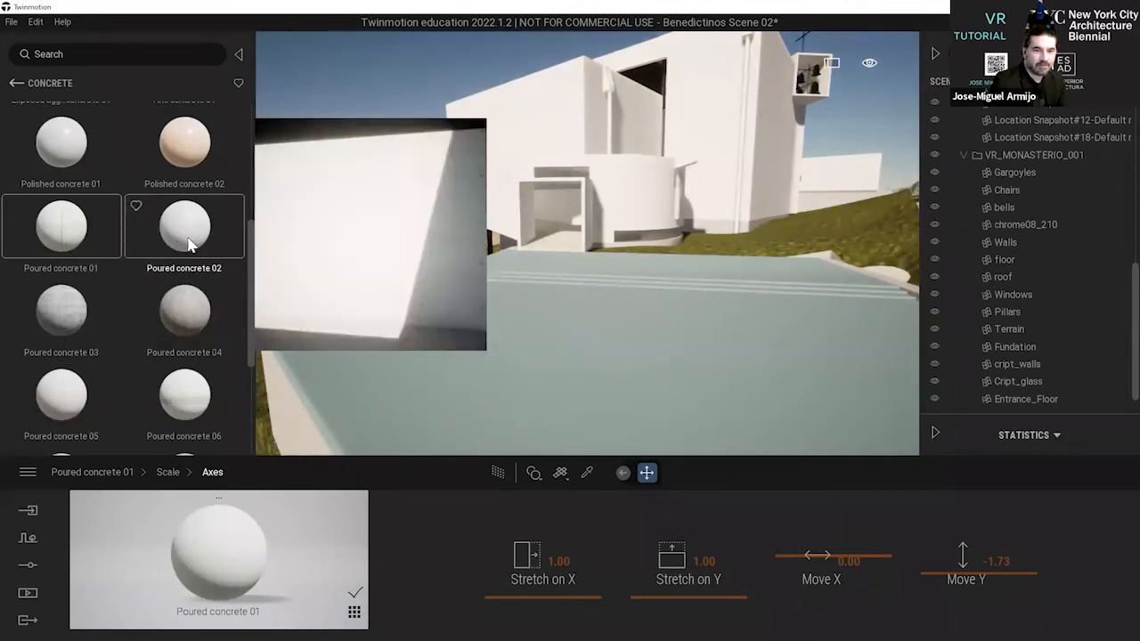
scroll(201, 241, down, 1)
mouse_move(203, 241)
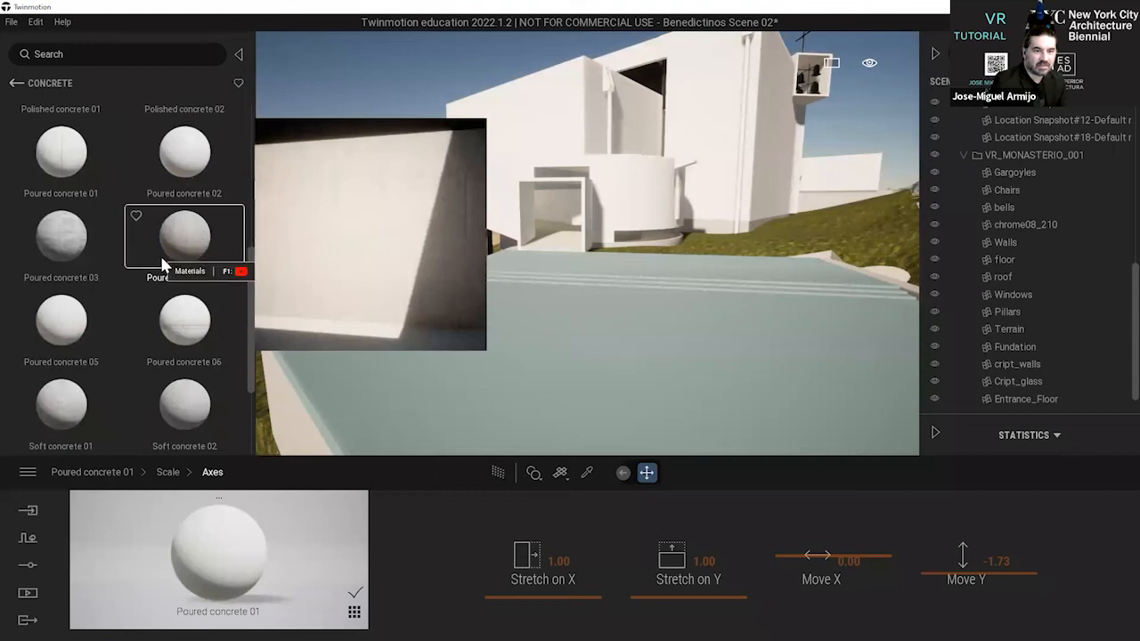
scroll(151, 248, up, 5)
mouse_move(69, 296)
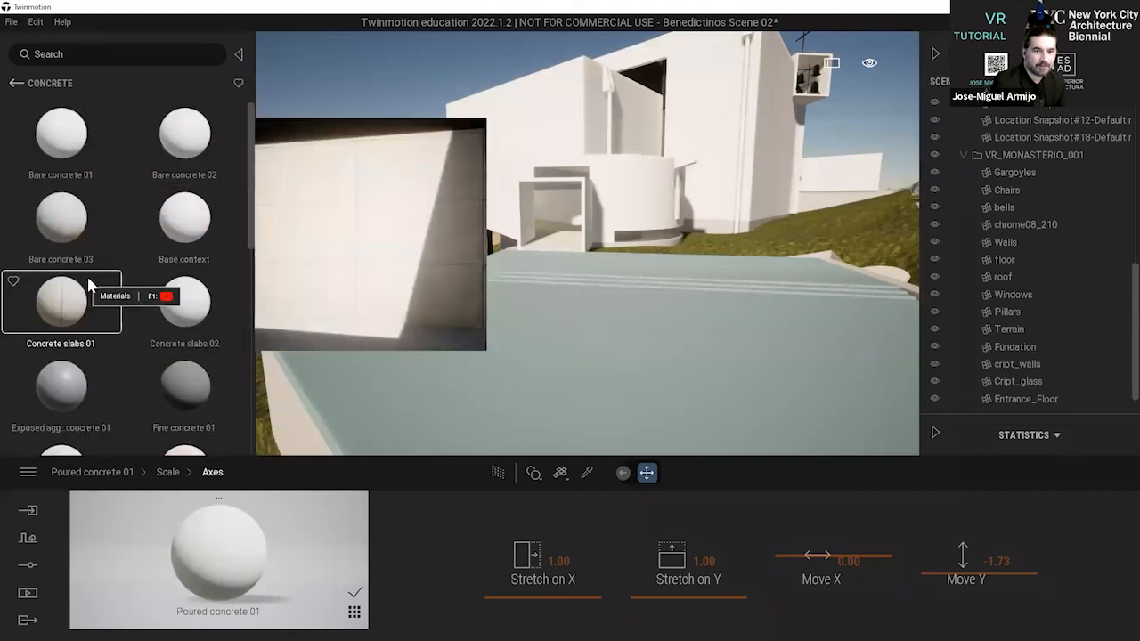
Apply the Stone wall 1 material from the Stones category to the plaza floor in front of the entrance.
click(16, 84)
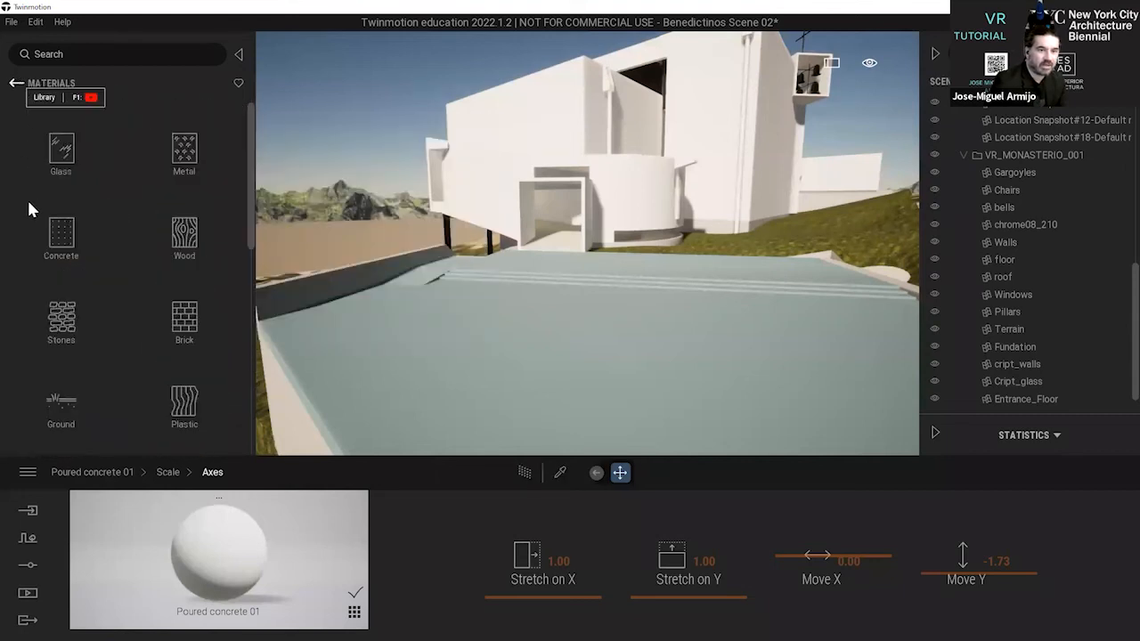
scroll(130, 294, down, 1)
scroll(134, 276, down, 1)
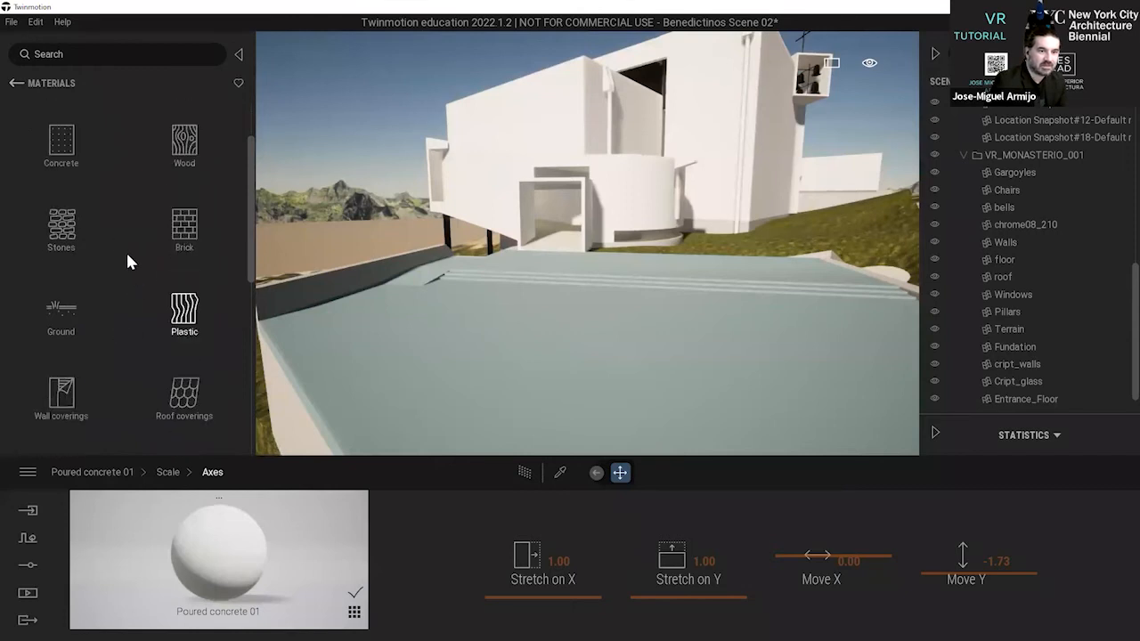
click(60, 227)
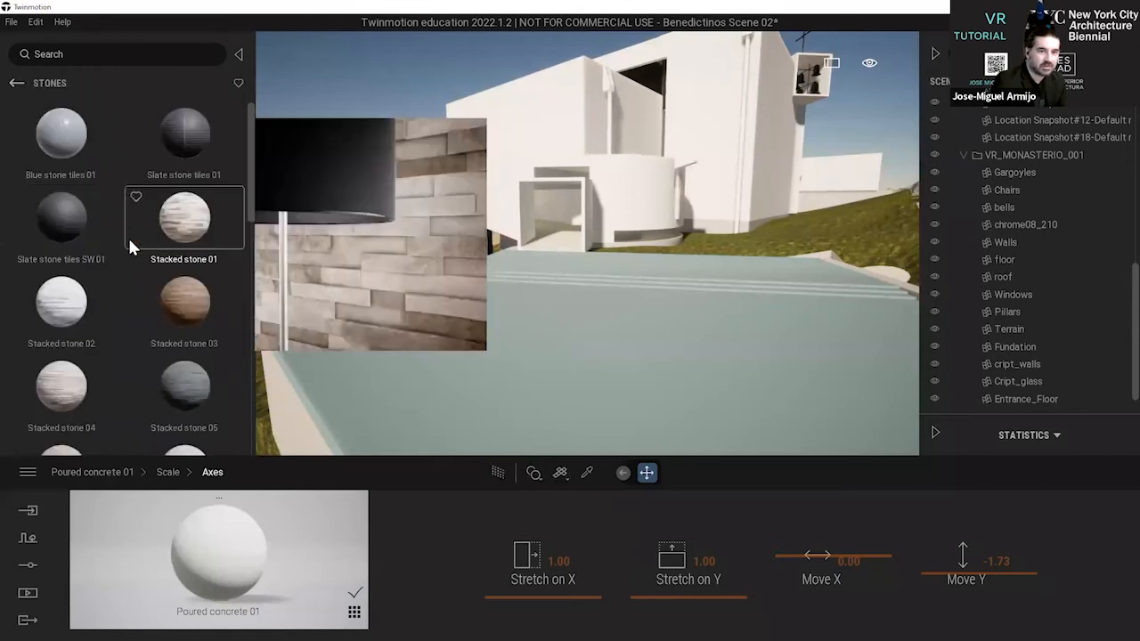
scroll(134, 295, down, 3)
scroll(144, 365, down, 3)
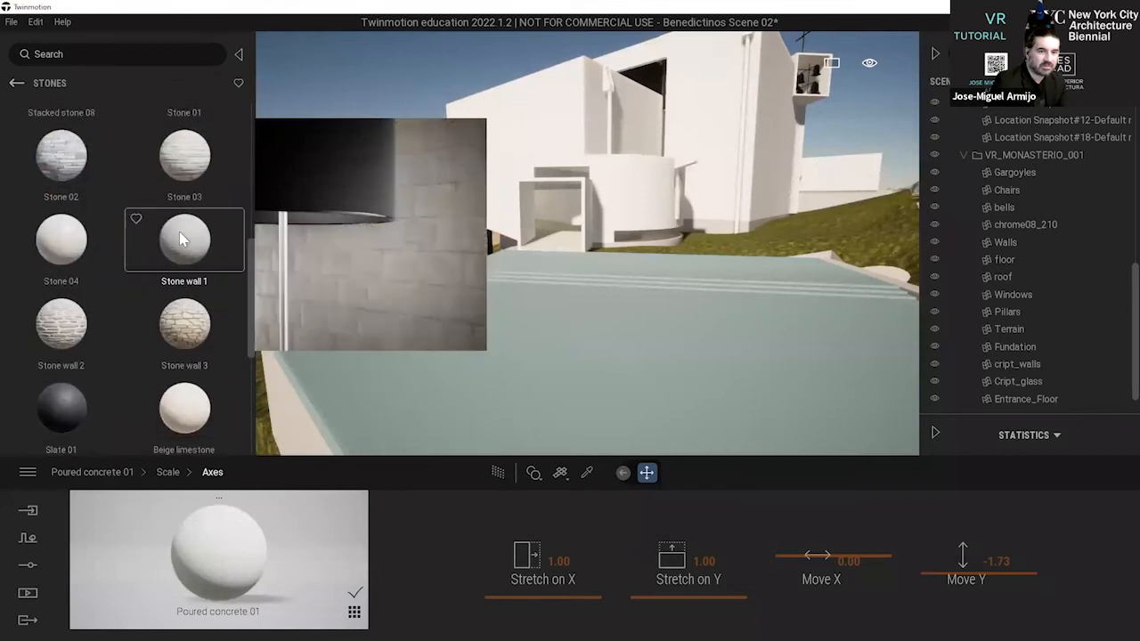
drag(423, 323, 501, 357)
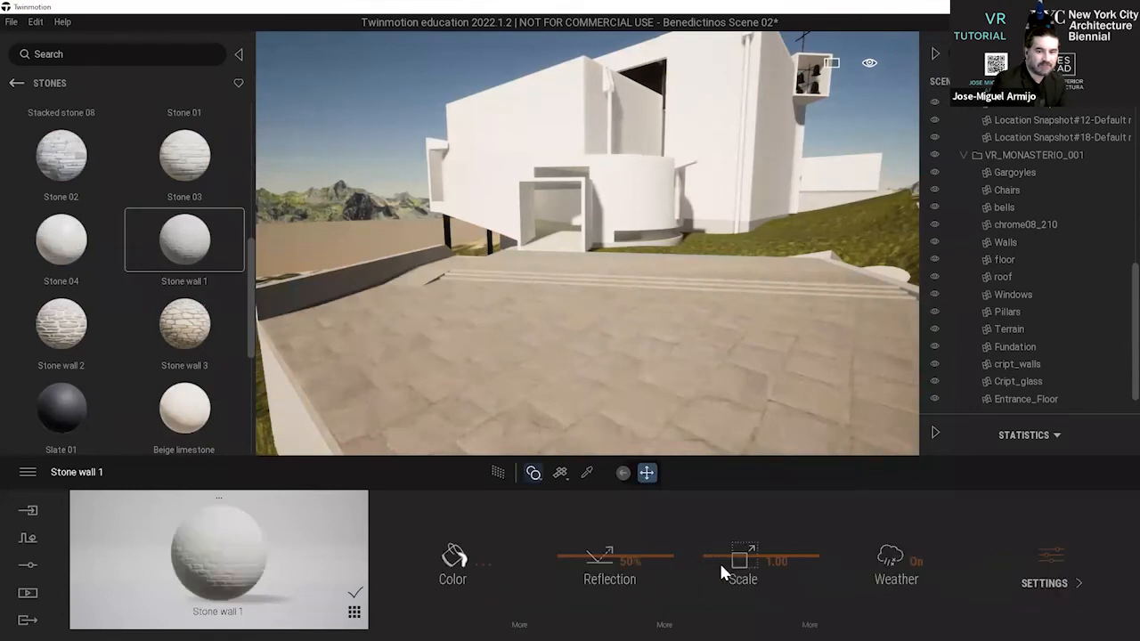
Set the scale of the plaza's Stone wall 1 material to 0.24 and check the paving against the monastery's front.
drag(808, 555, 796, 598)
click(912, 601)
click(1047, 561)
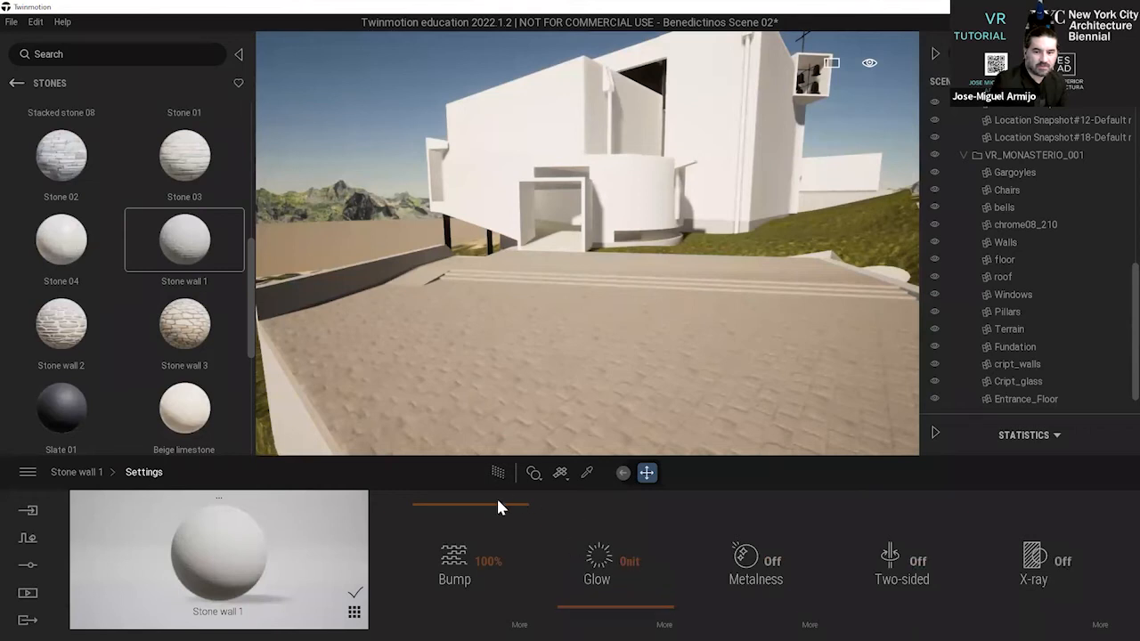
click(76, 475)
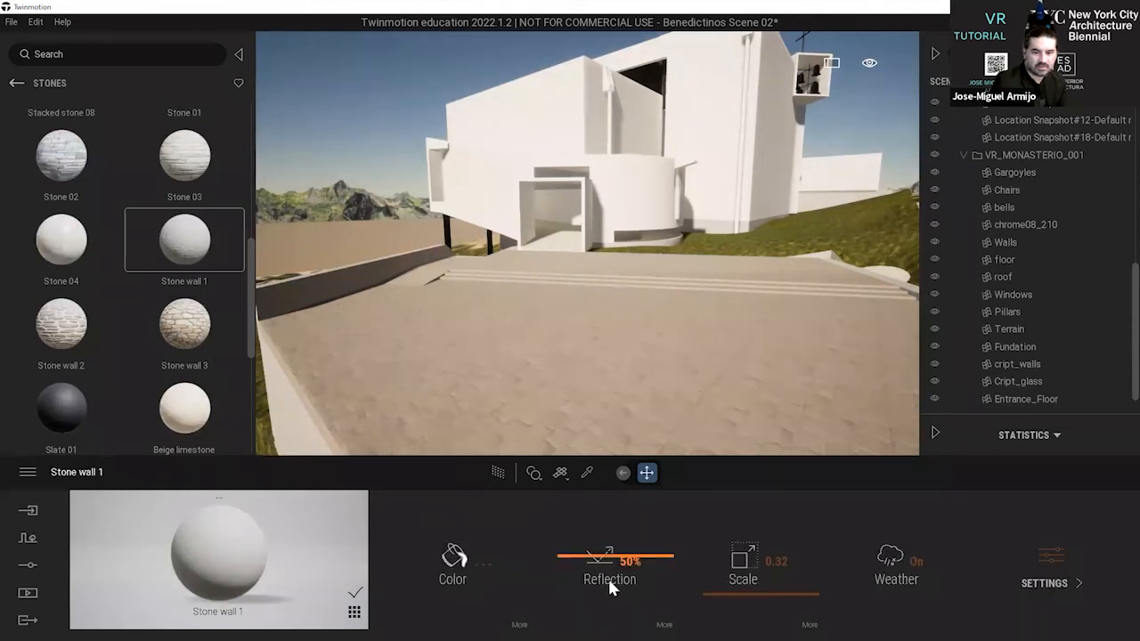
click(789, 598)
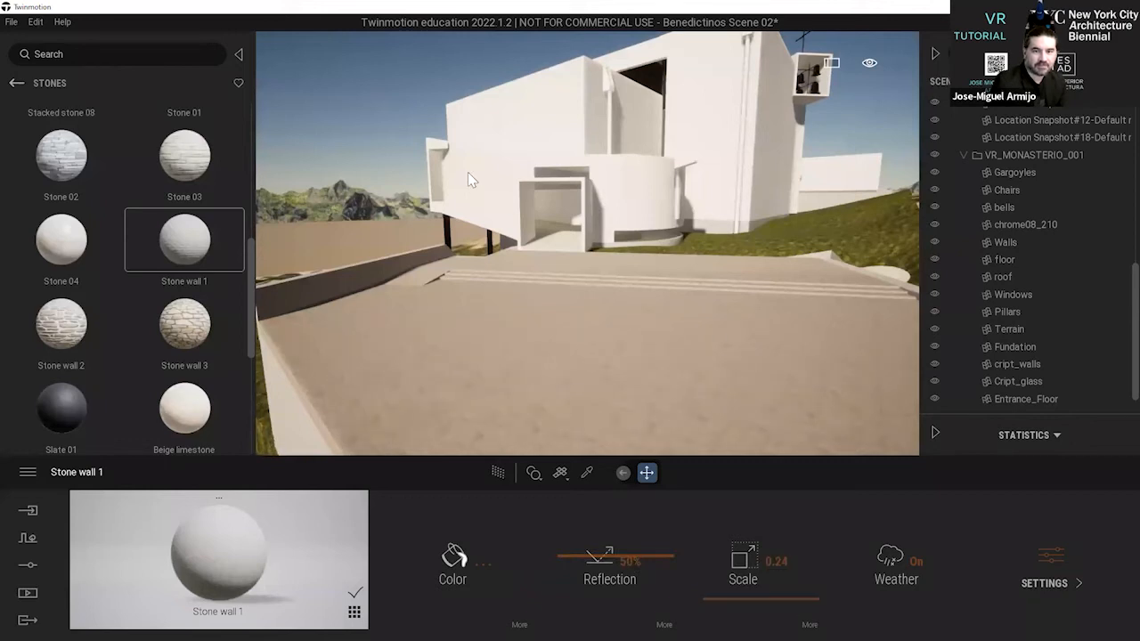
right_drag(508, 98, 555, 89)
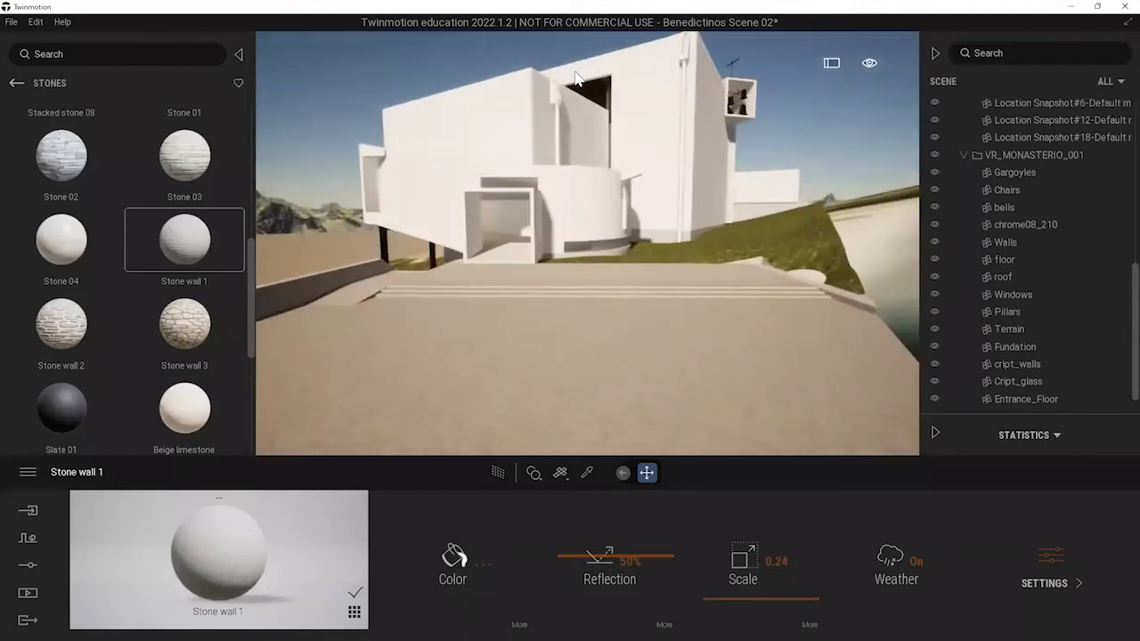
scroll(579, 78, up, 2)
scroll(570, 111, down, 2)
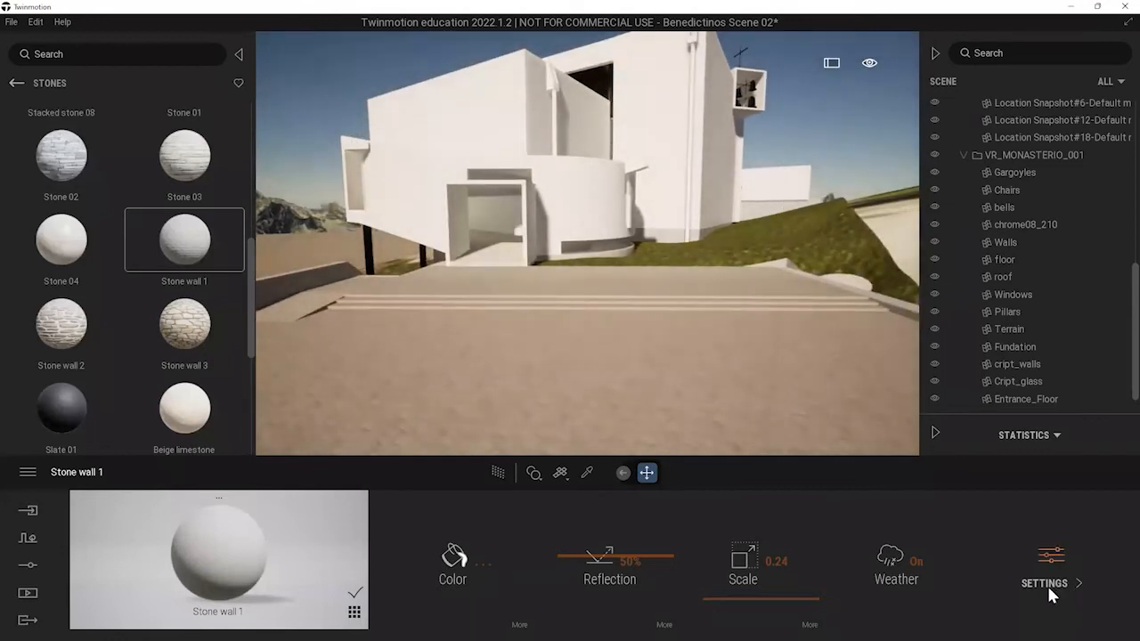
click(917, 562)
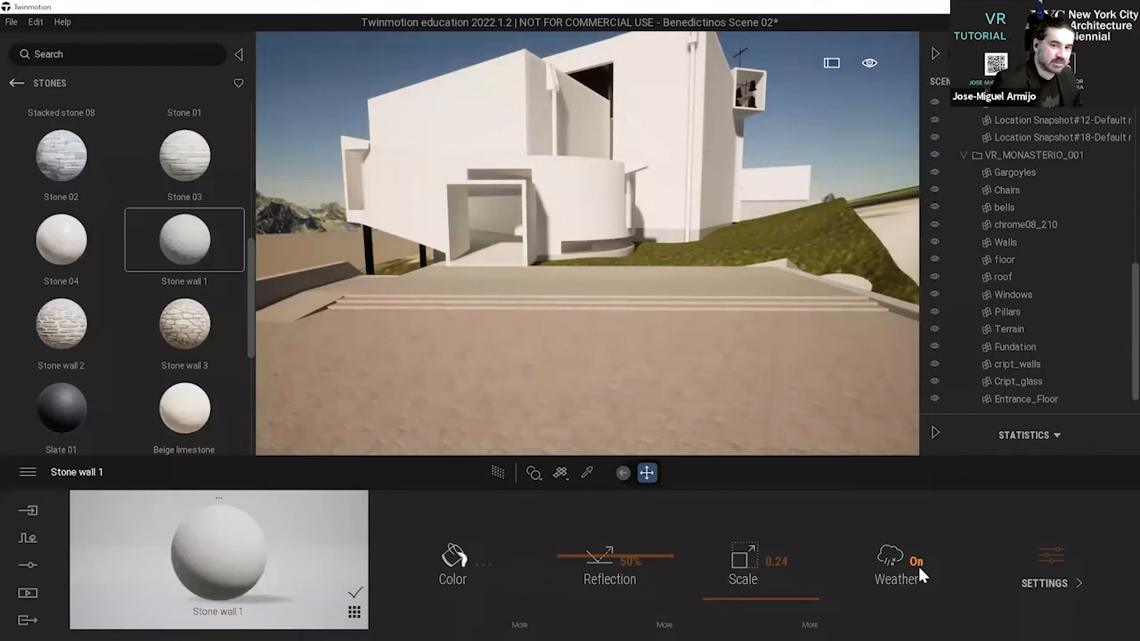
right_drag(663, 362, 638, 291)
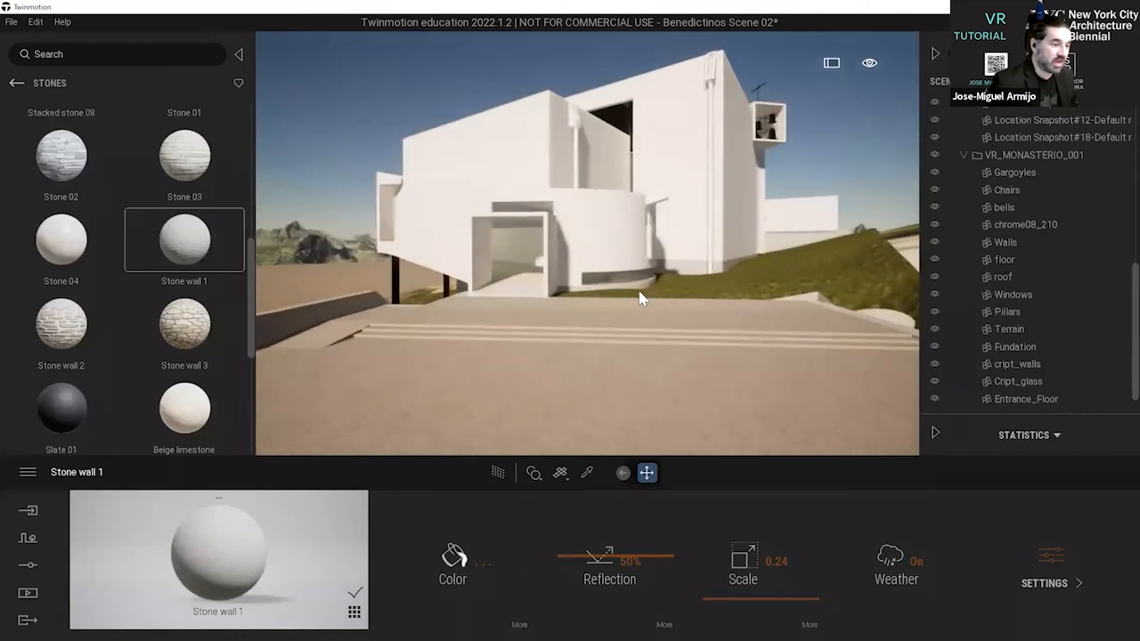
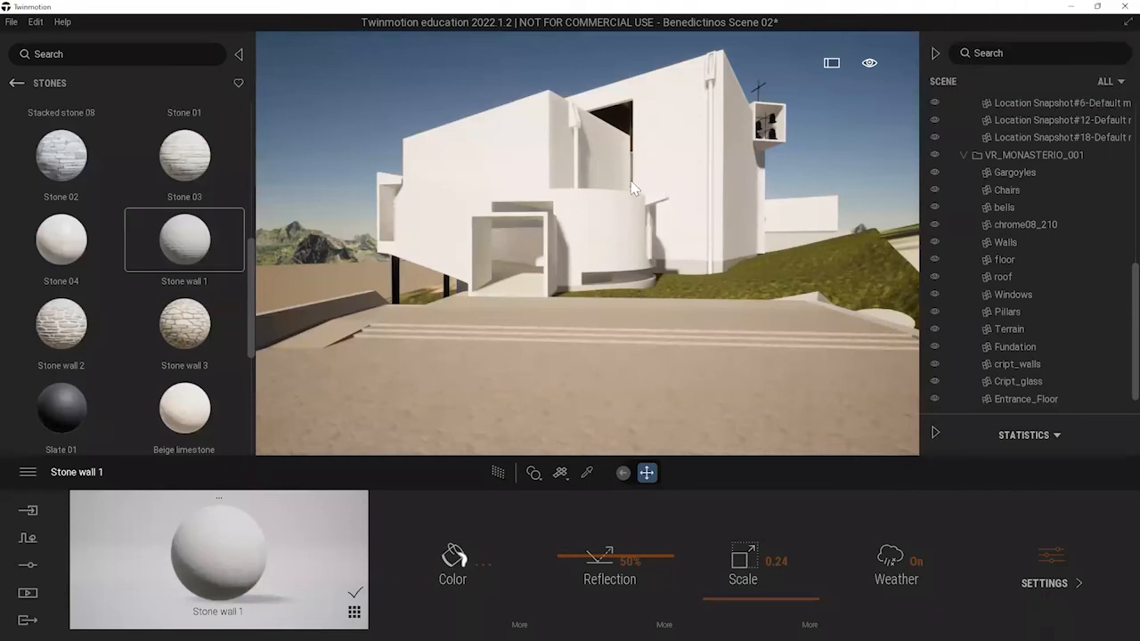
Apply the Roughcast coating 03 material from the Wall coverings category to the monastery's exterior walls.
key(w)
key(a)
key(a)
key(d)
key(a)
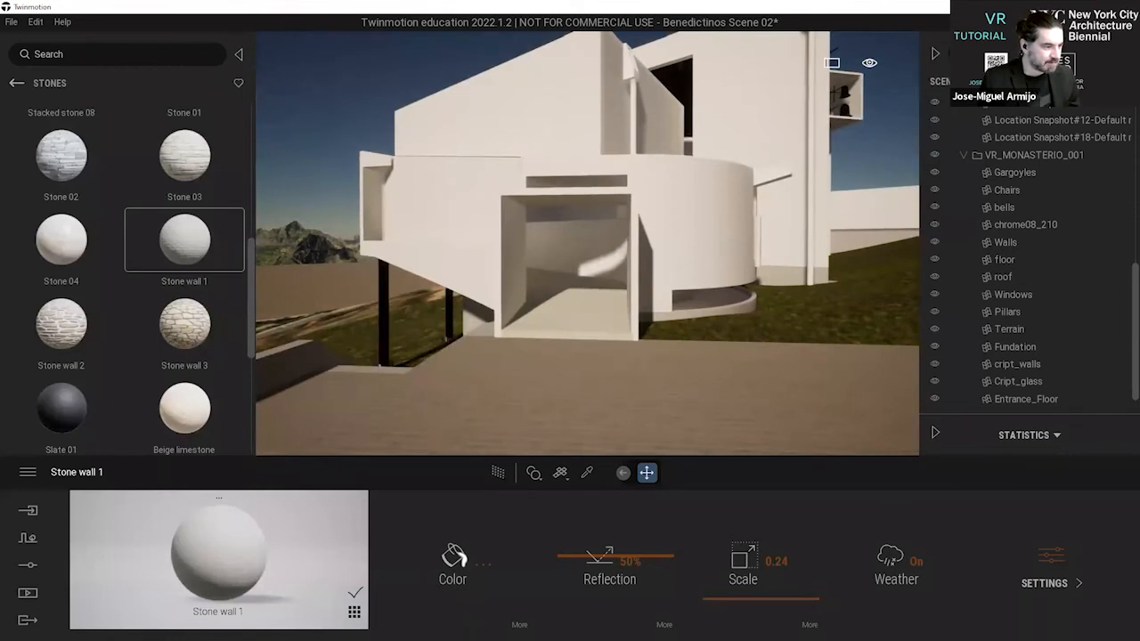
right_drag(409, 51, 477, 51)
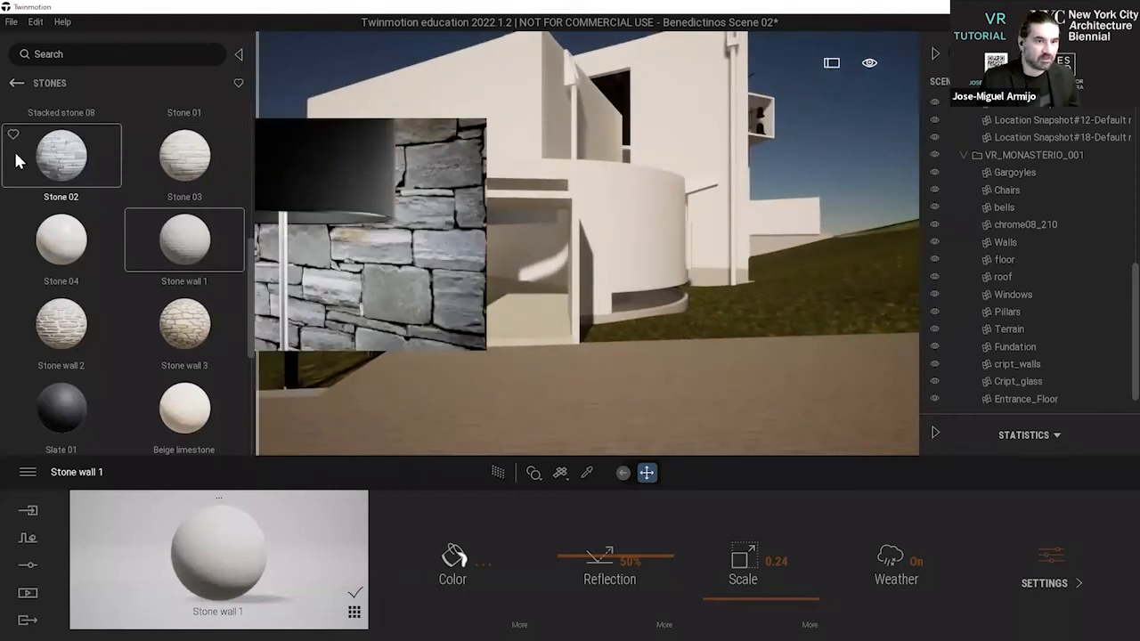
click(16, 84)
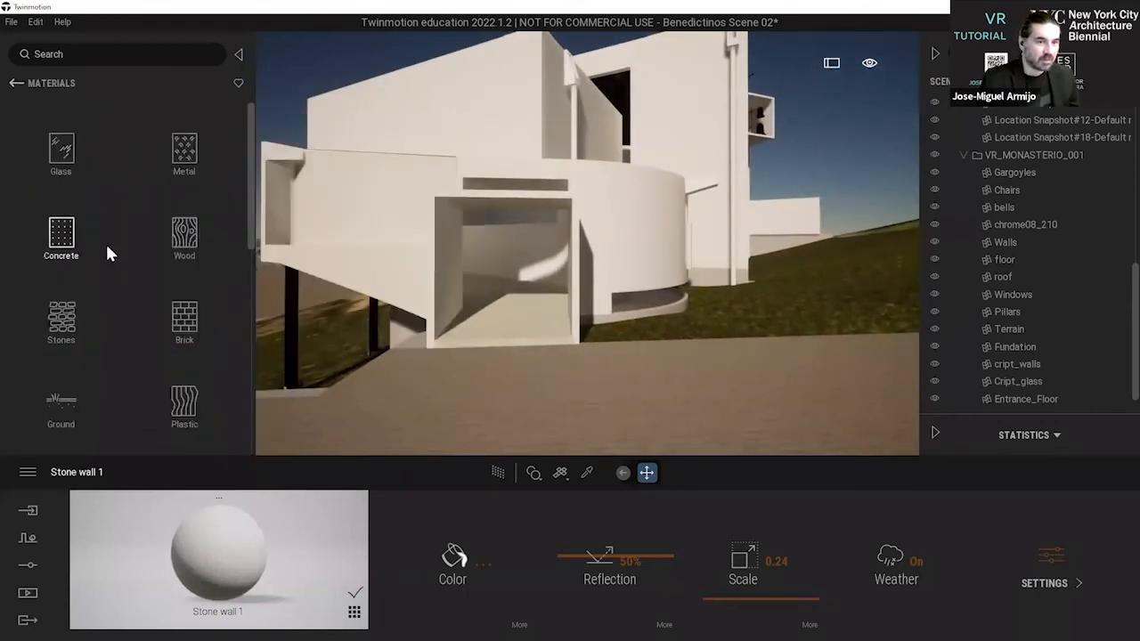
scroll(104, 272, down, 2)
click(60, 396)
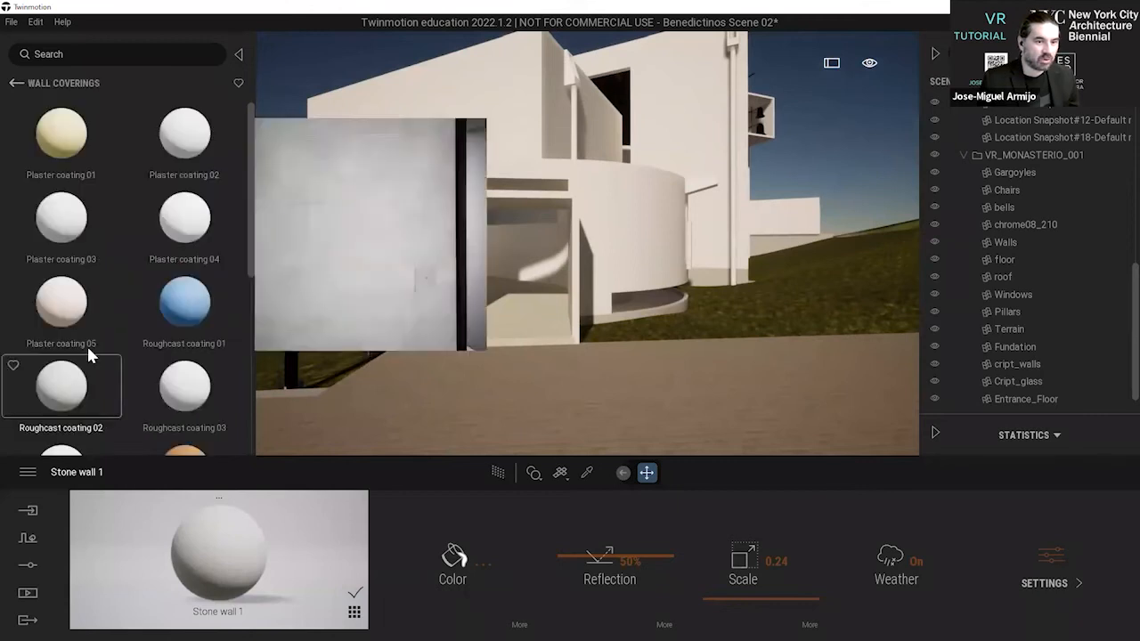
scroll(119, 229, down, 4)
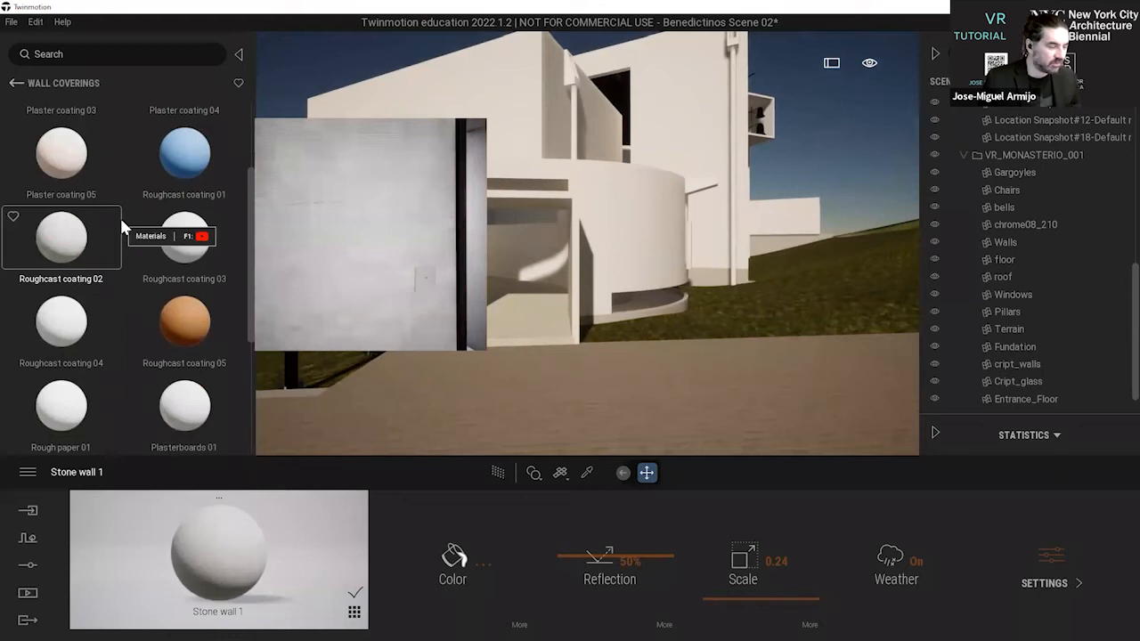
scroll(121, 229, down, 4)
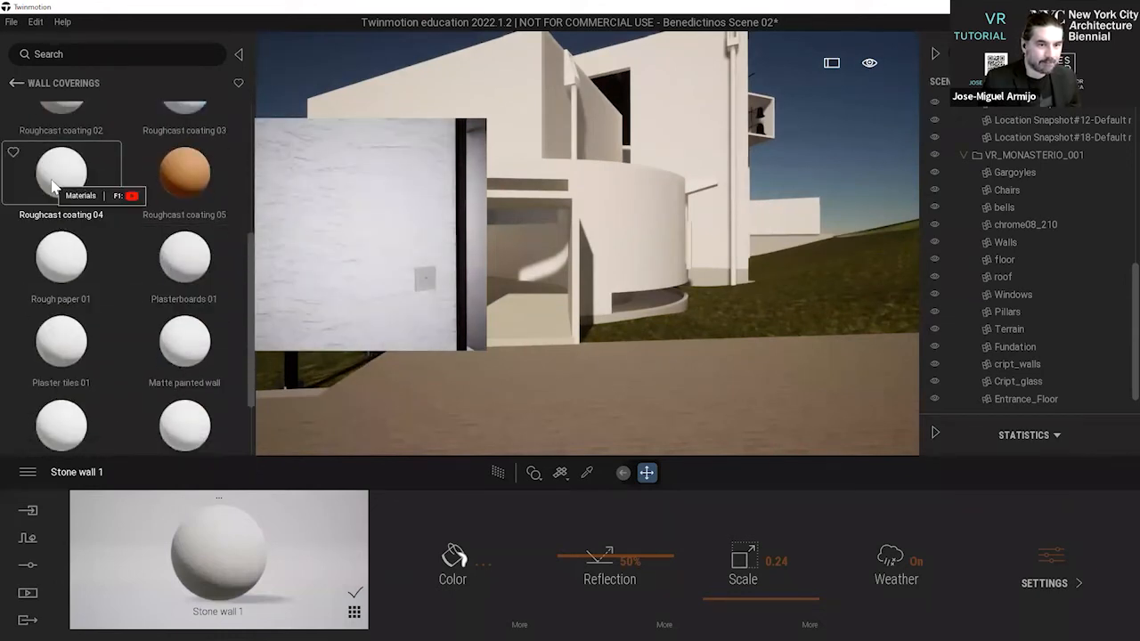
scroll(52, 187, up, 2)
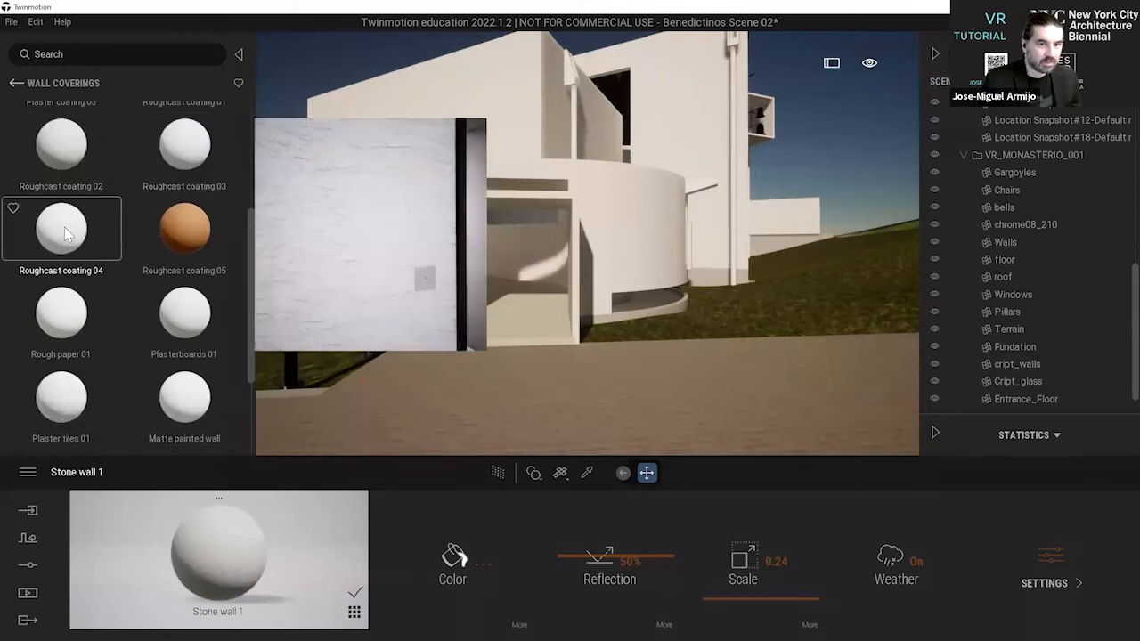
drag(149, 158, 530, 143)
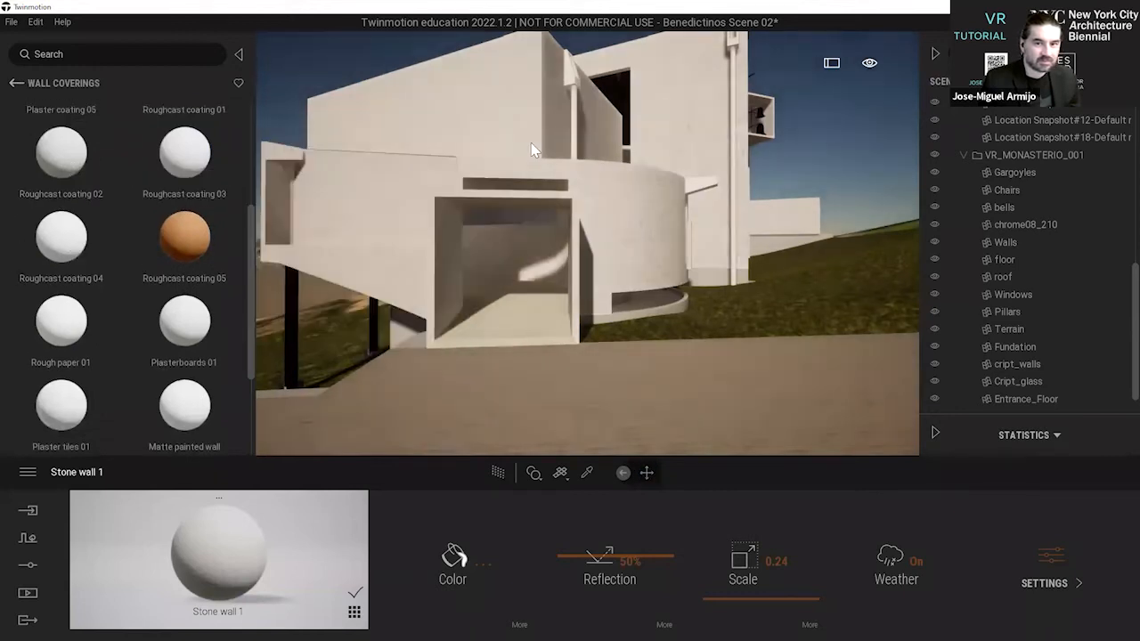
right_drag(516, 113, 505, 112)
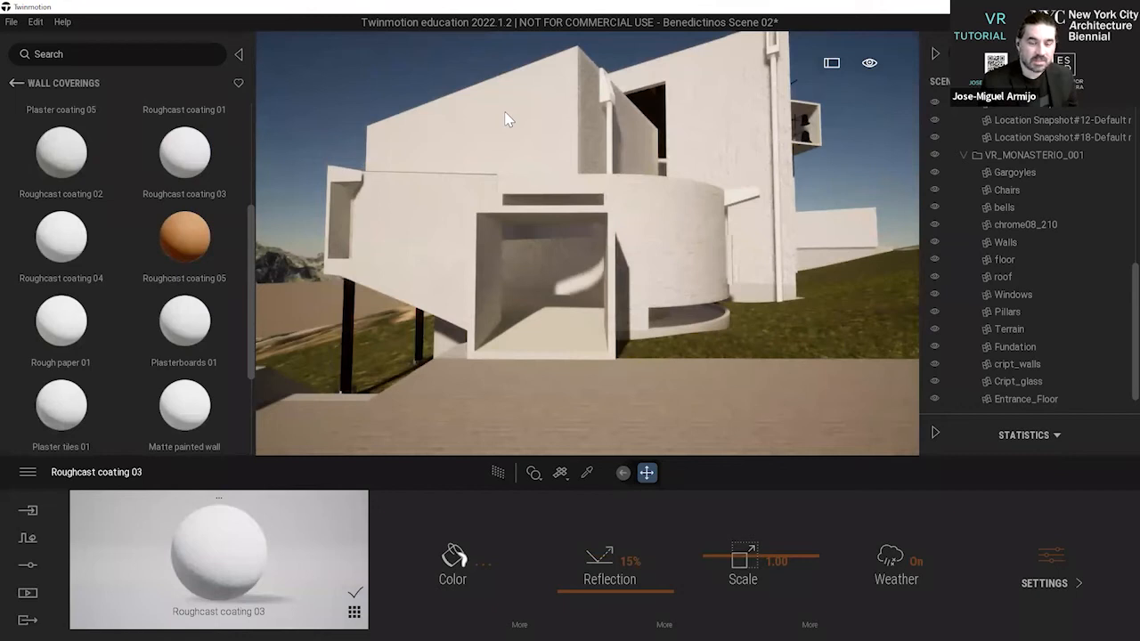
right_drag(520, 150, 555, 220)
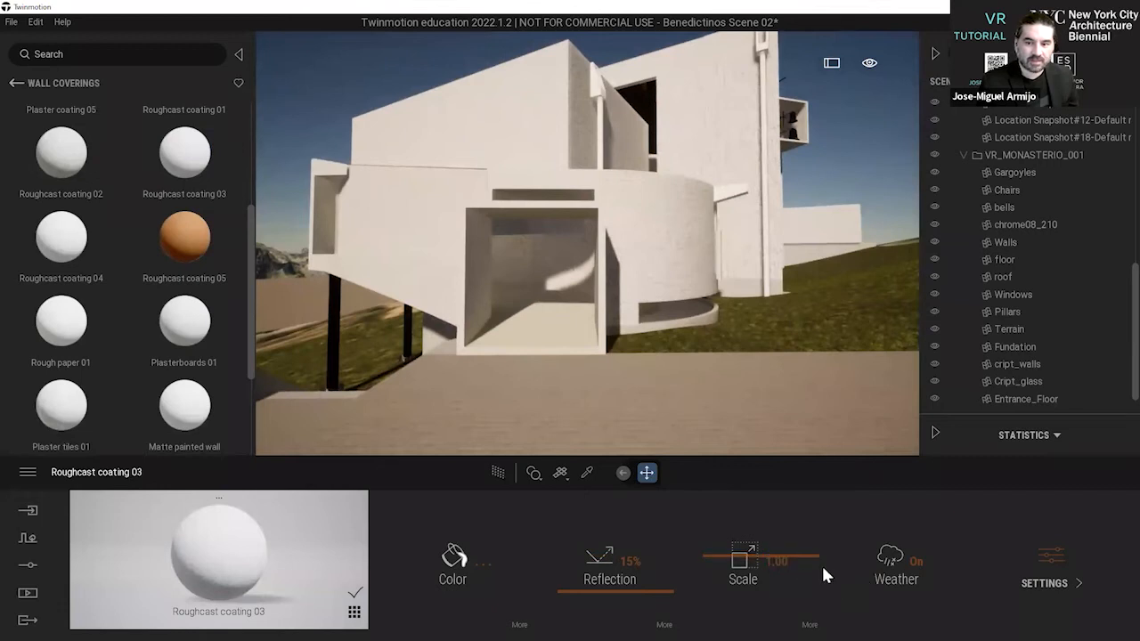
Try a scale of 0.30 on the walls' Roughcast coating 03 material.
click(773, 562)
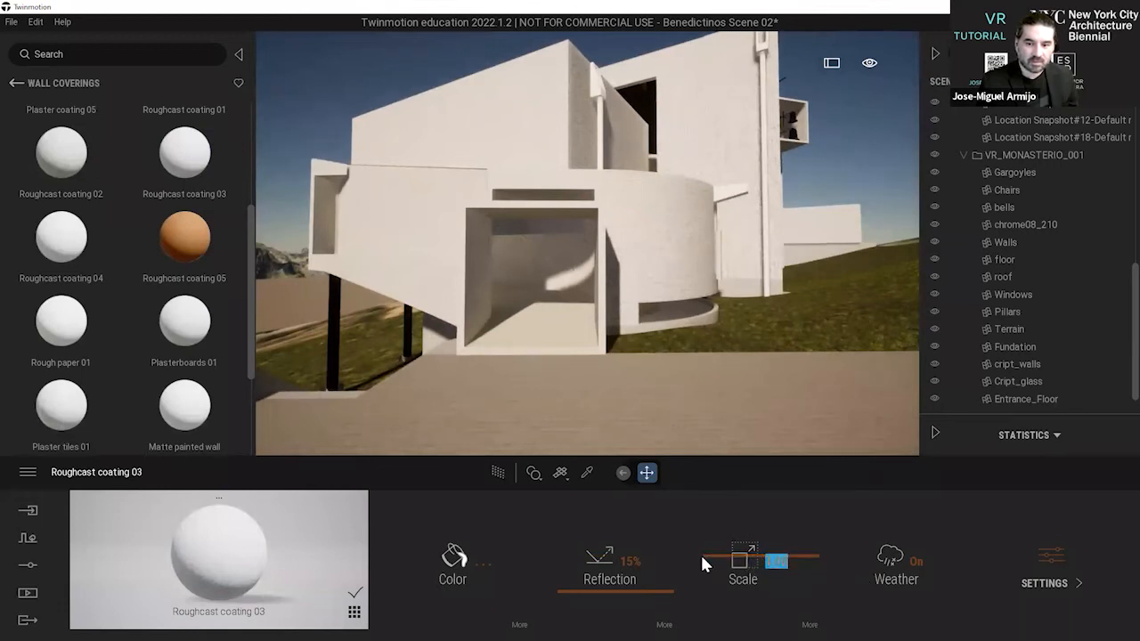
text(00.)
key(BackSpace)
key(BackSpace)
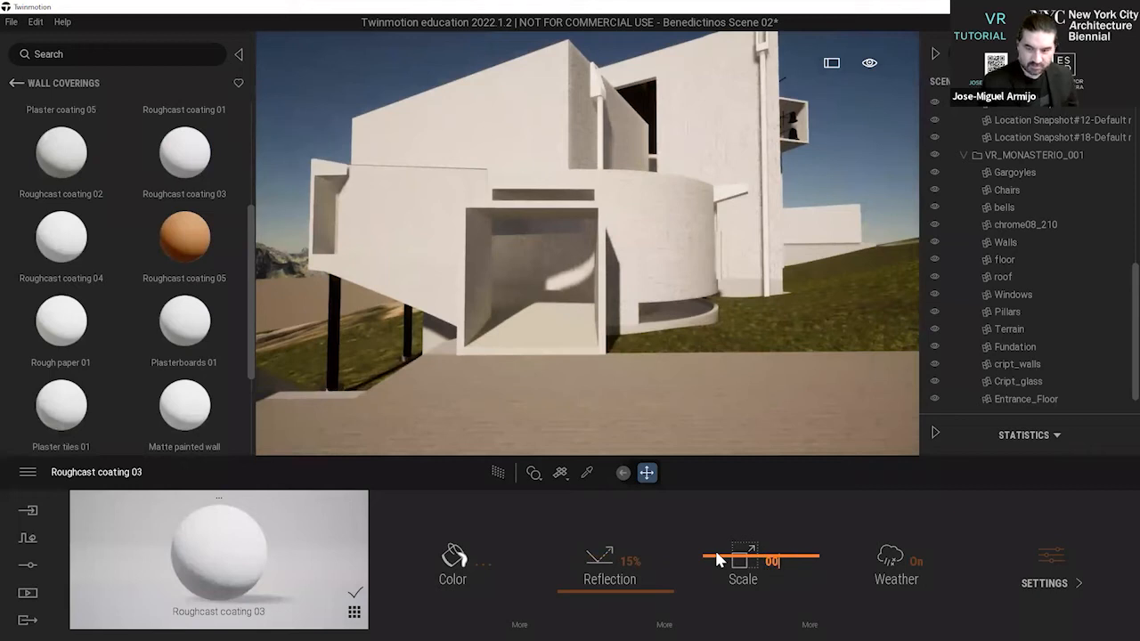
text(.3)
key(Return)
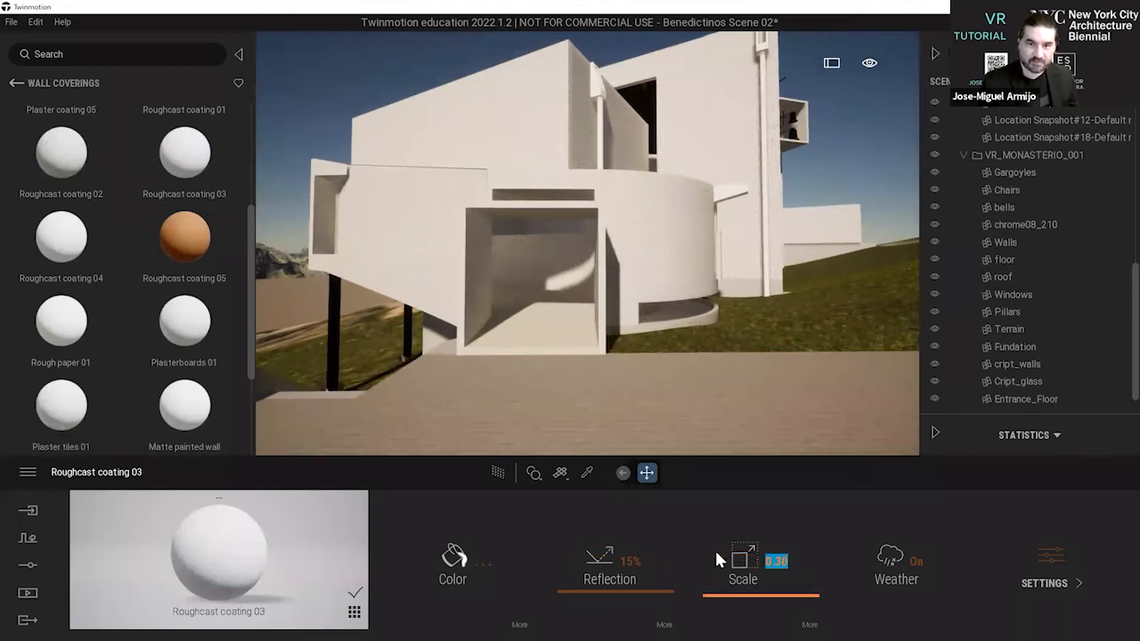
Set the wall coating's scale to 0.82 and hide the library and scene tree to check the whole front.
drag(789, 560, 782, 566)
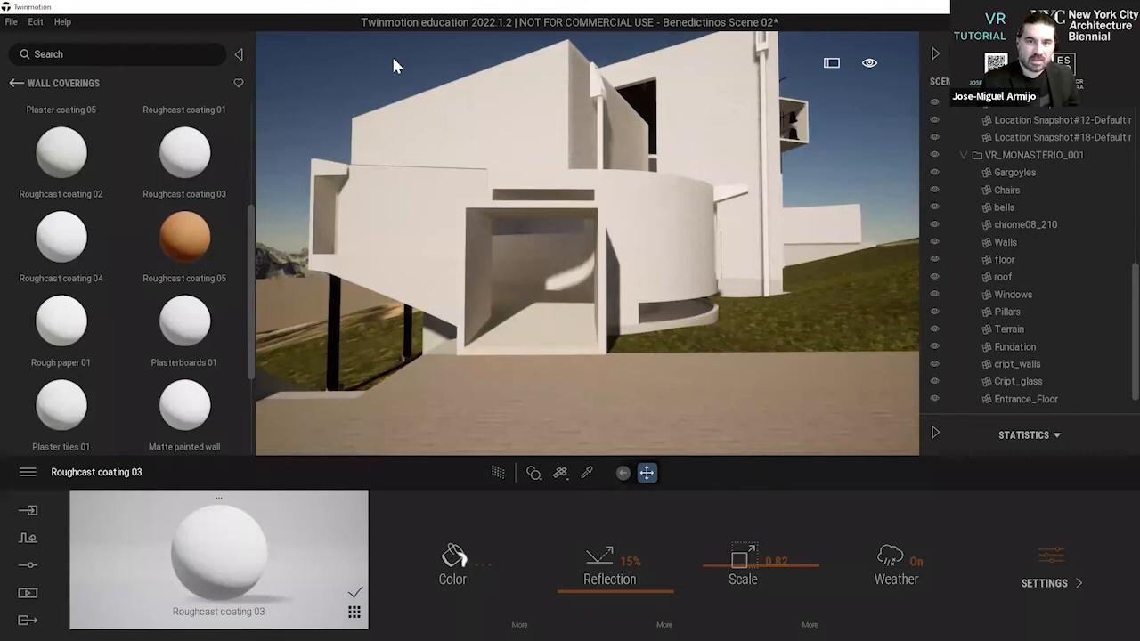
click(239, 55)
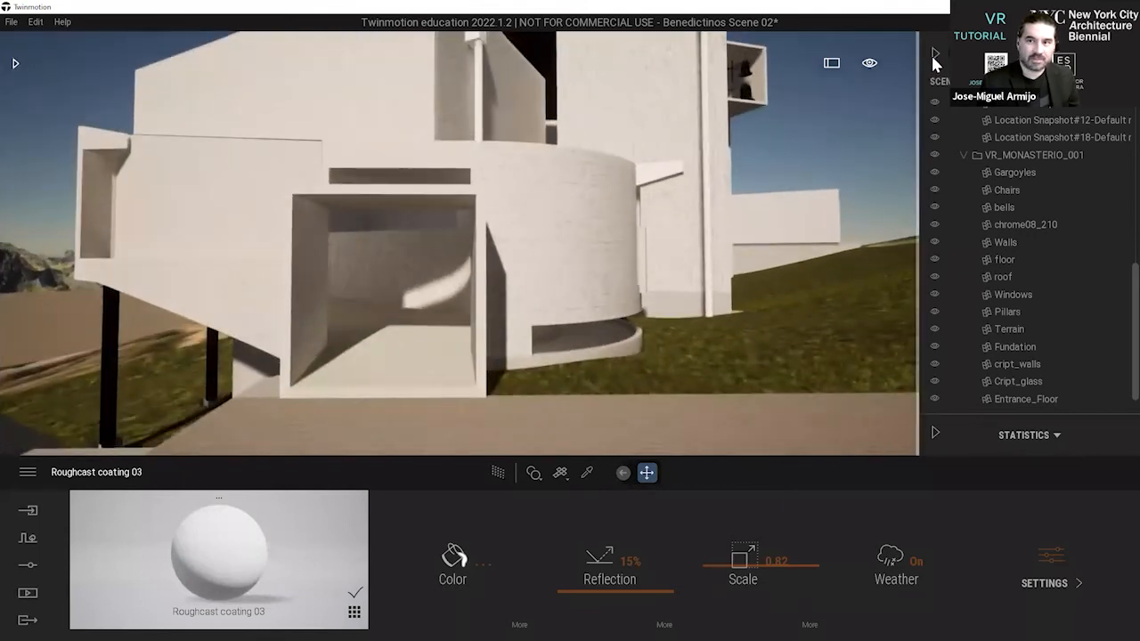
click(934, 54)
scroll(803, 110, down, 8)
right_drag(746, 116, 730, 114)
key(d)
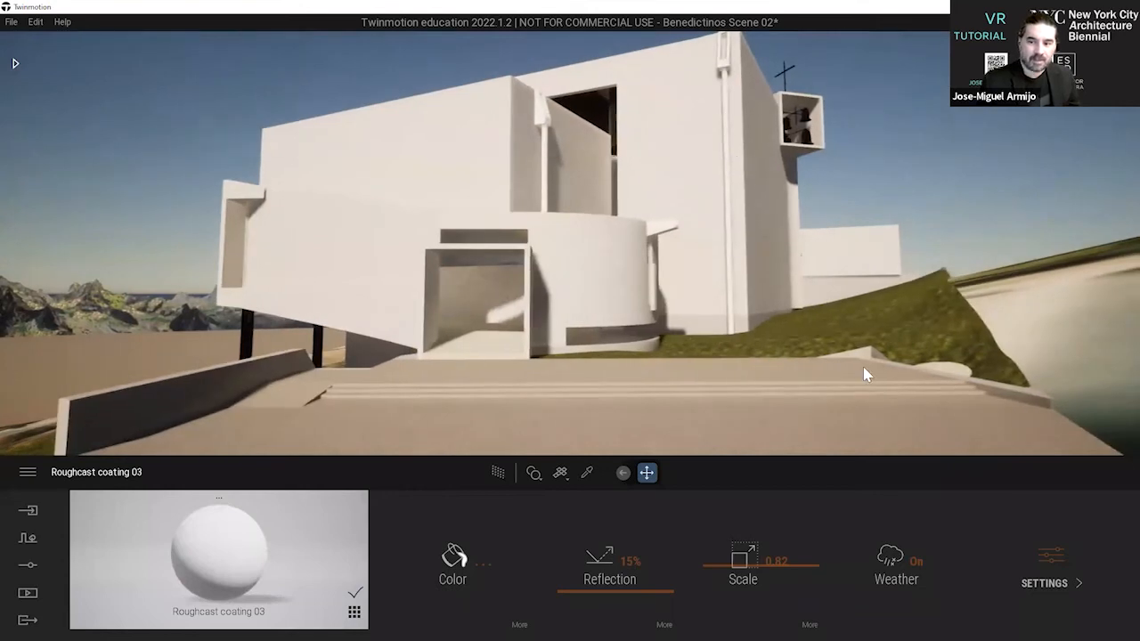
Turn on the Two-sided option in the Roughcast coating 03 material's settings.
click(1054, 577)
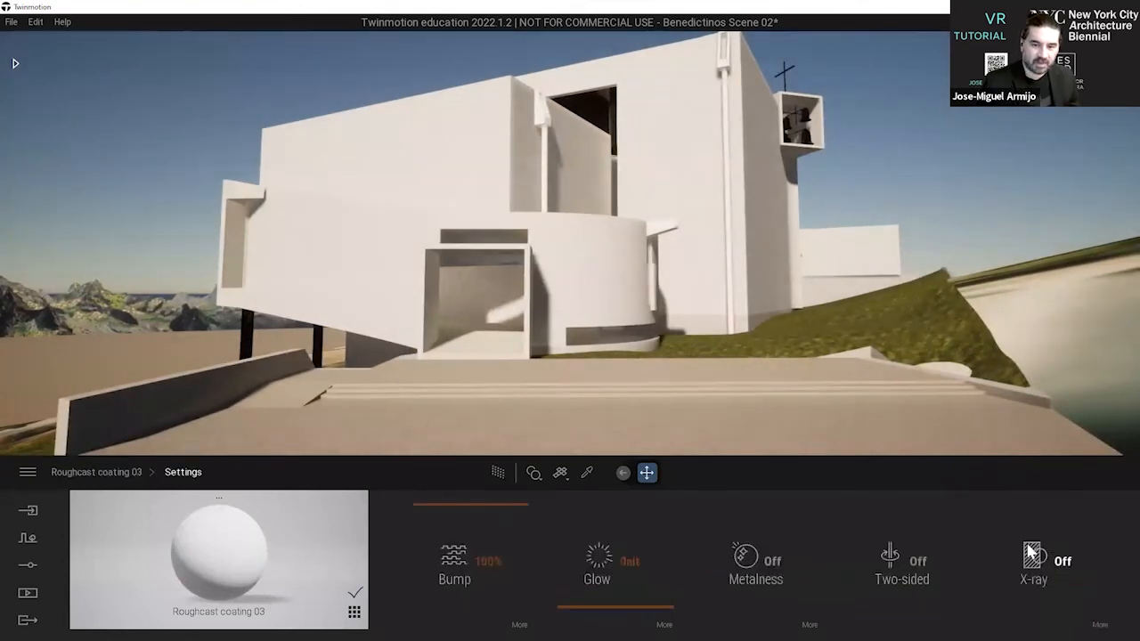
click(919, 564)
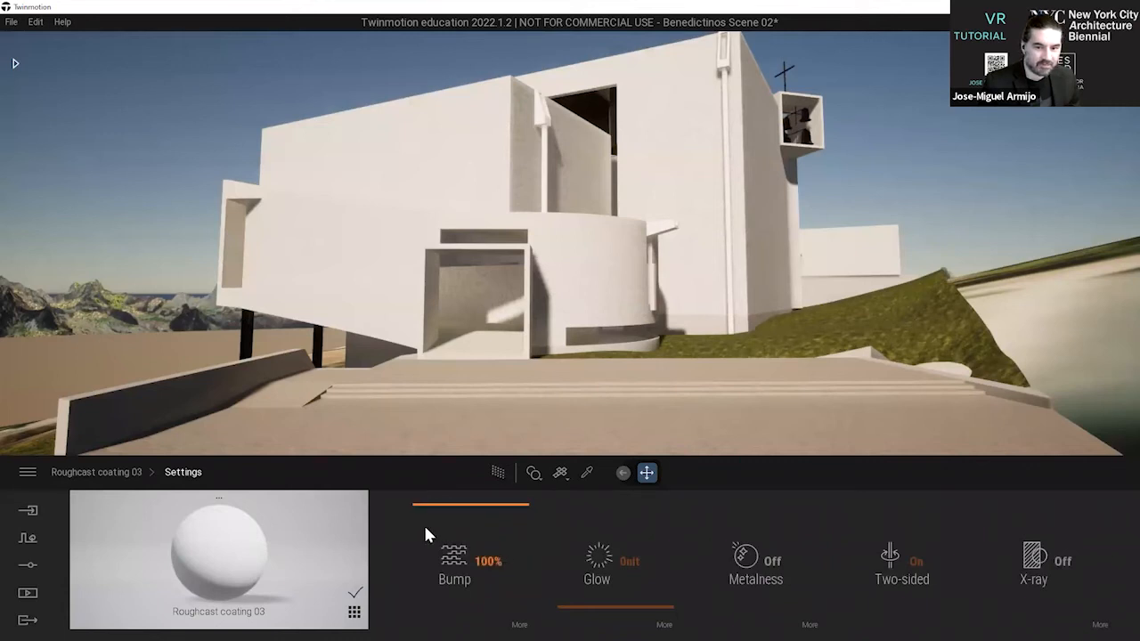
click(97, 472)
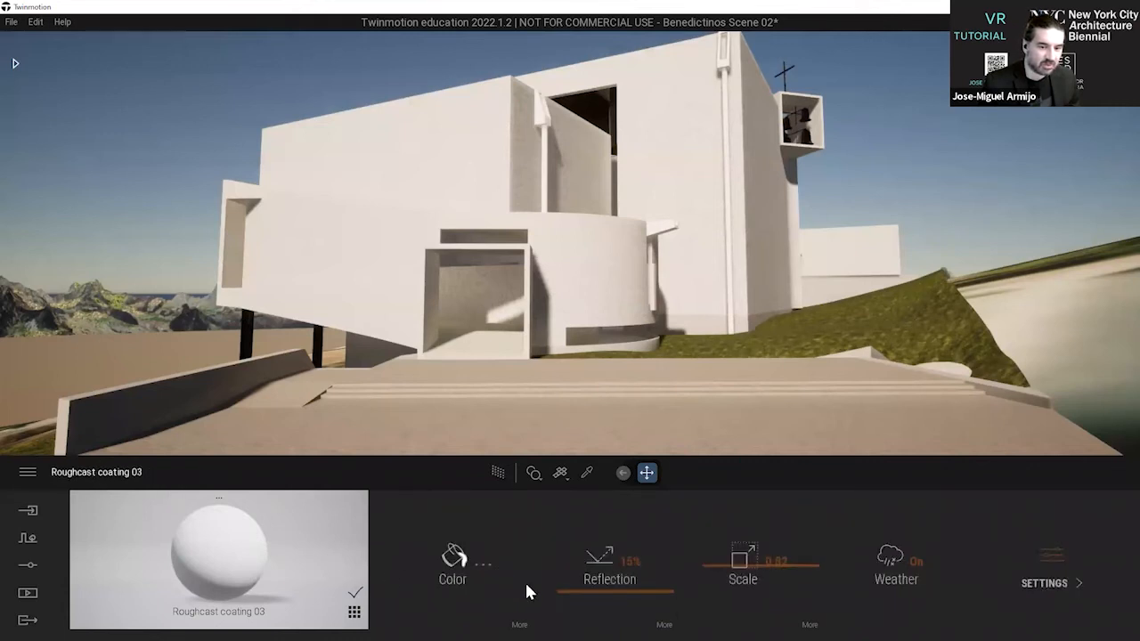
Set the Grunge of the Roughcast coating 03 wall material to 38% in its color options.
click(469, 568)
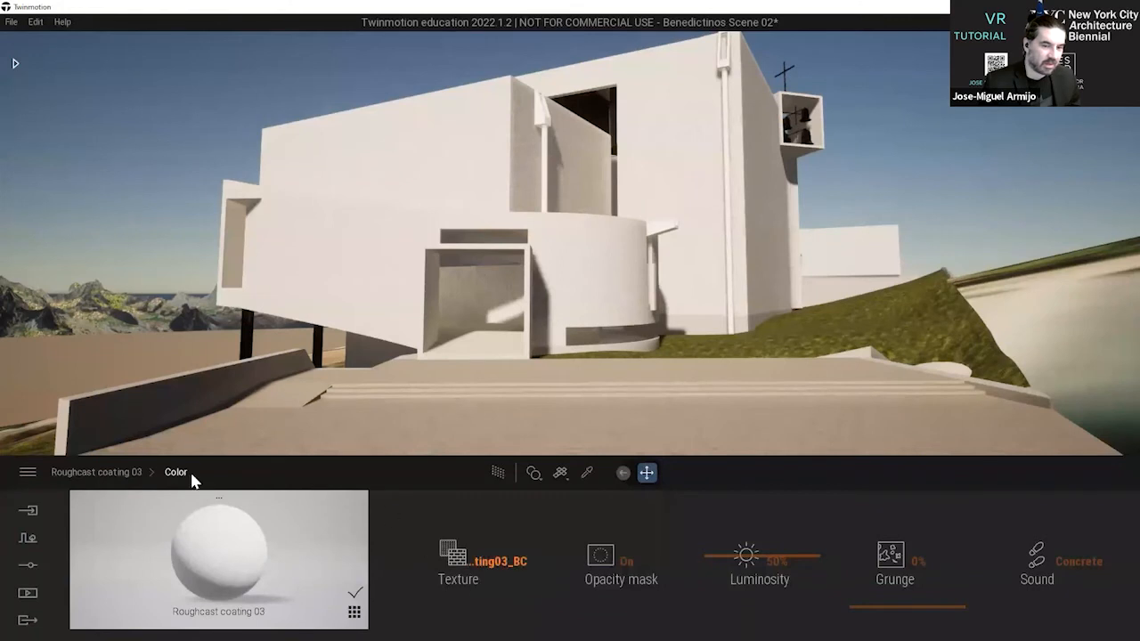
click(117, 472)
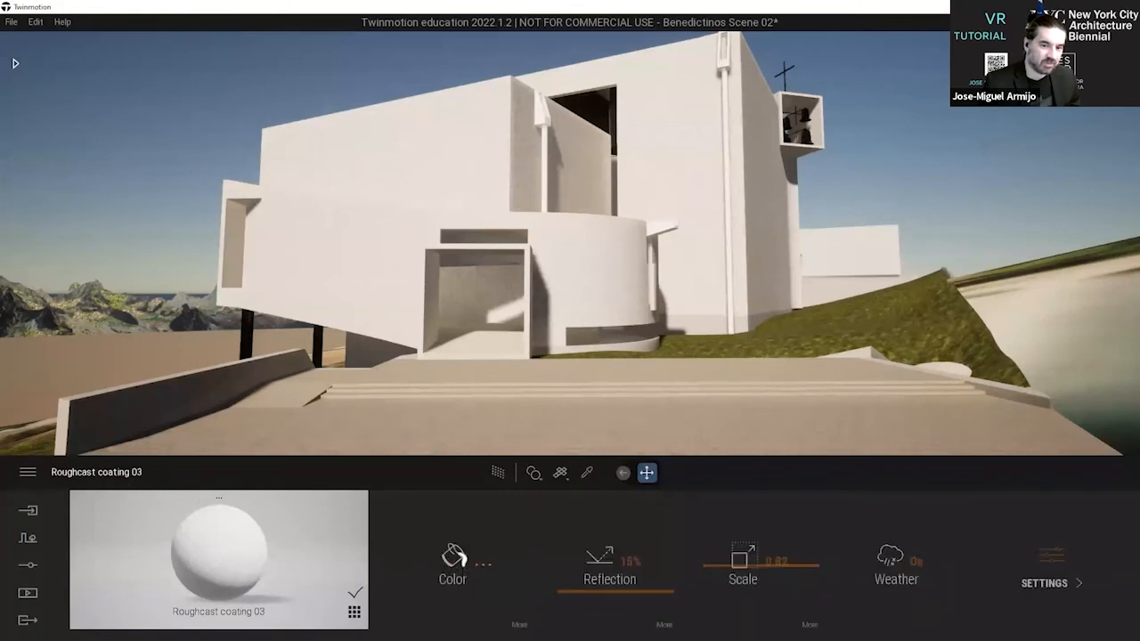
click(519, 623)
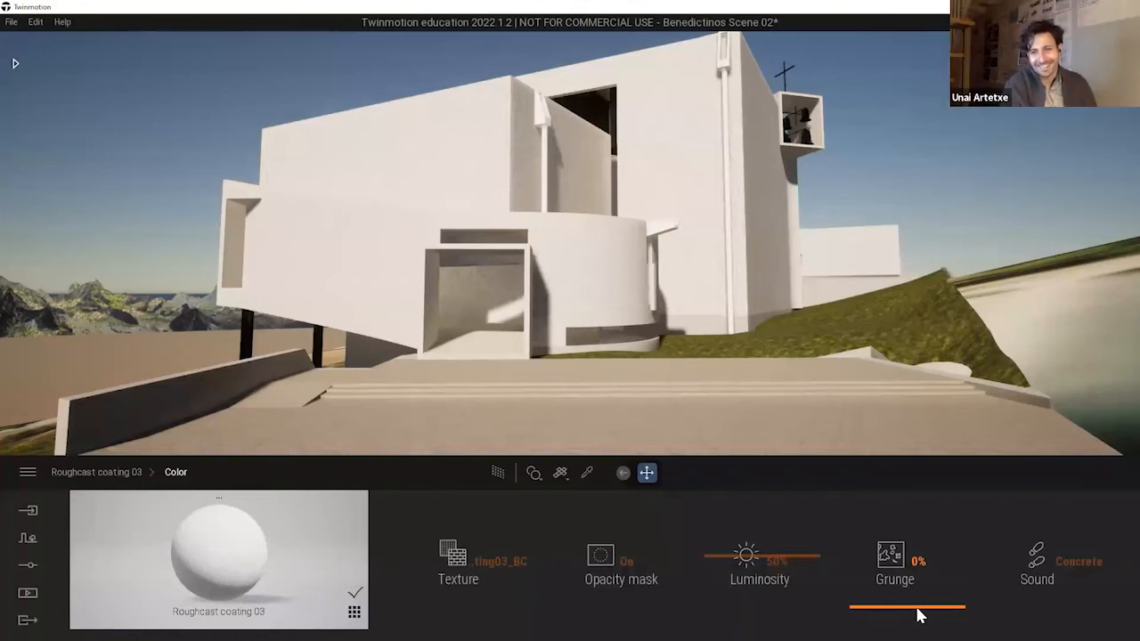
drag(919, 614, 962, 577)
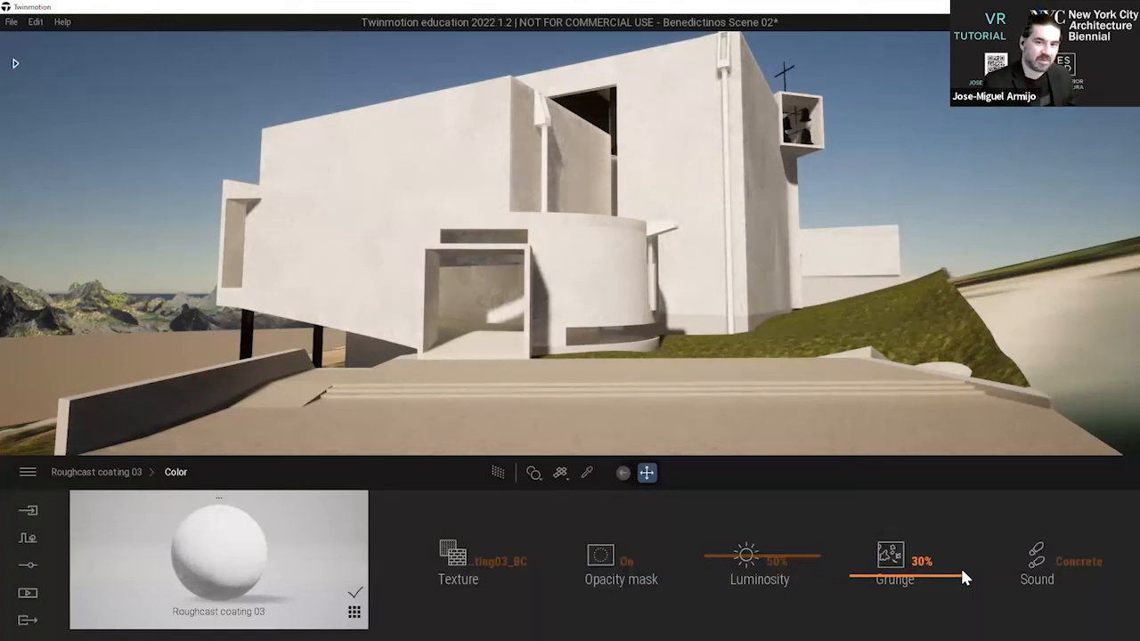
drag(962, 570, 961, 568)
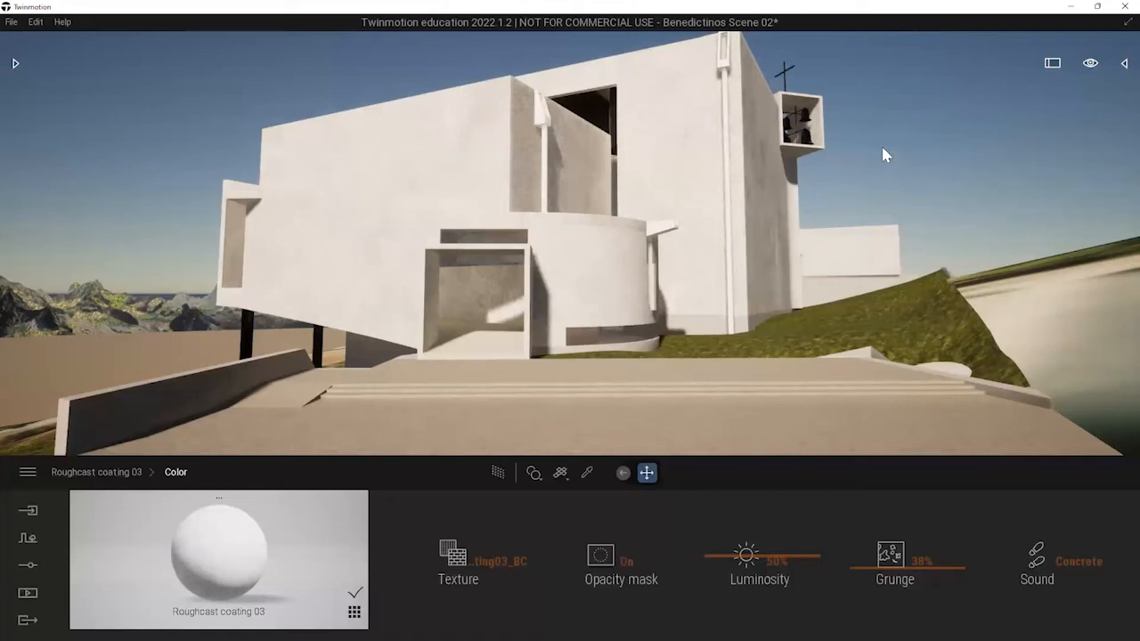
Examine how the grunge looks on the monastery's front and side walls from several viewpoints on the plaza.
right_drag(881, 148, 1001, 210)
scroll(662, 180, up, 2)
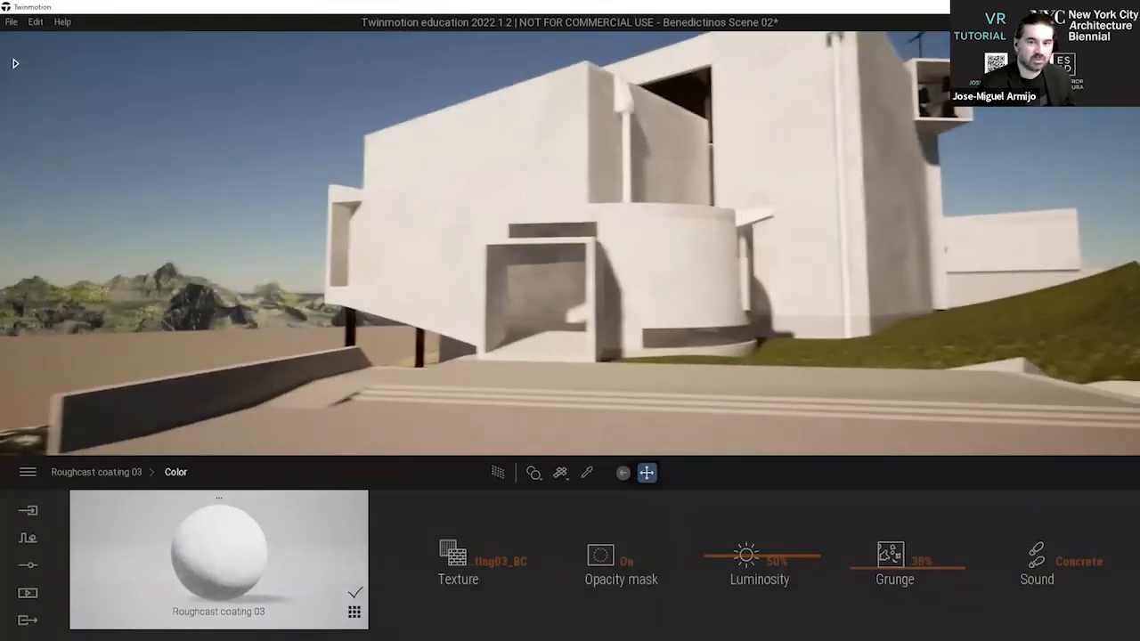
scroll(718, 244, up, 2)
scroll(717, 243, down, 2)
right_drag(668, 239, 634, 253)
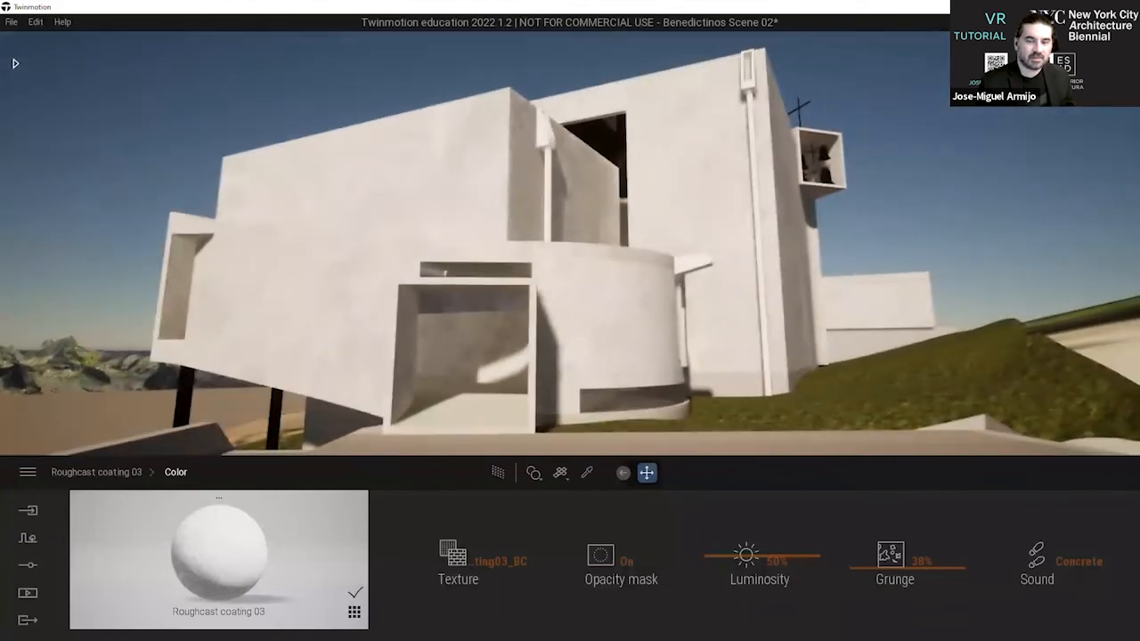
scroll(679, 179, down, 1)
right_drag(657, 173, 686, 183)
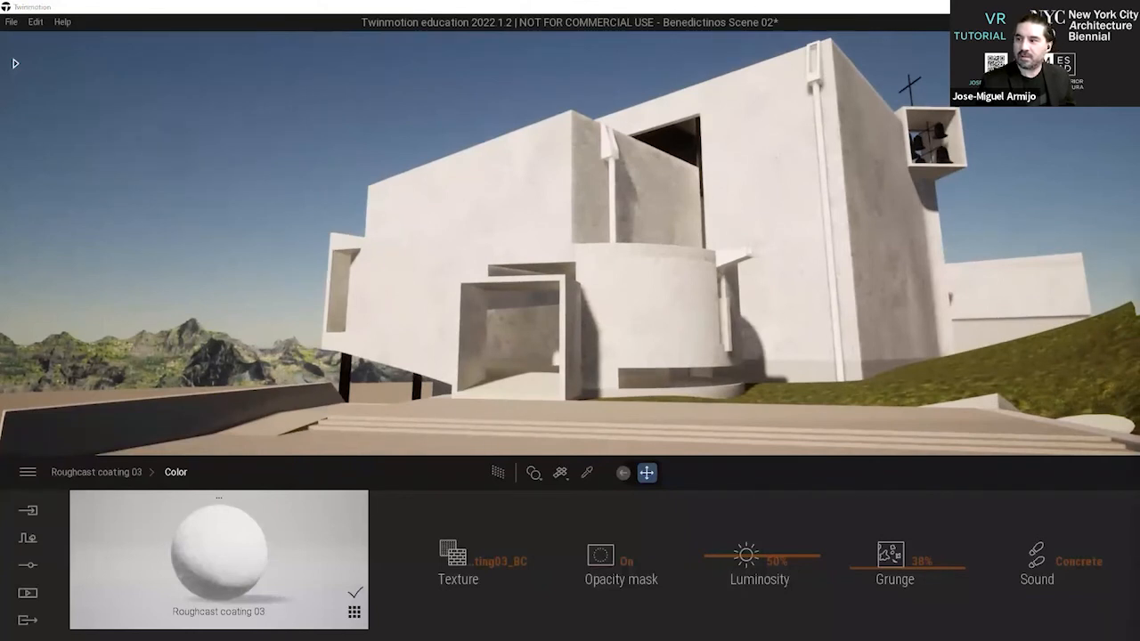
key(alt+Tab)
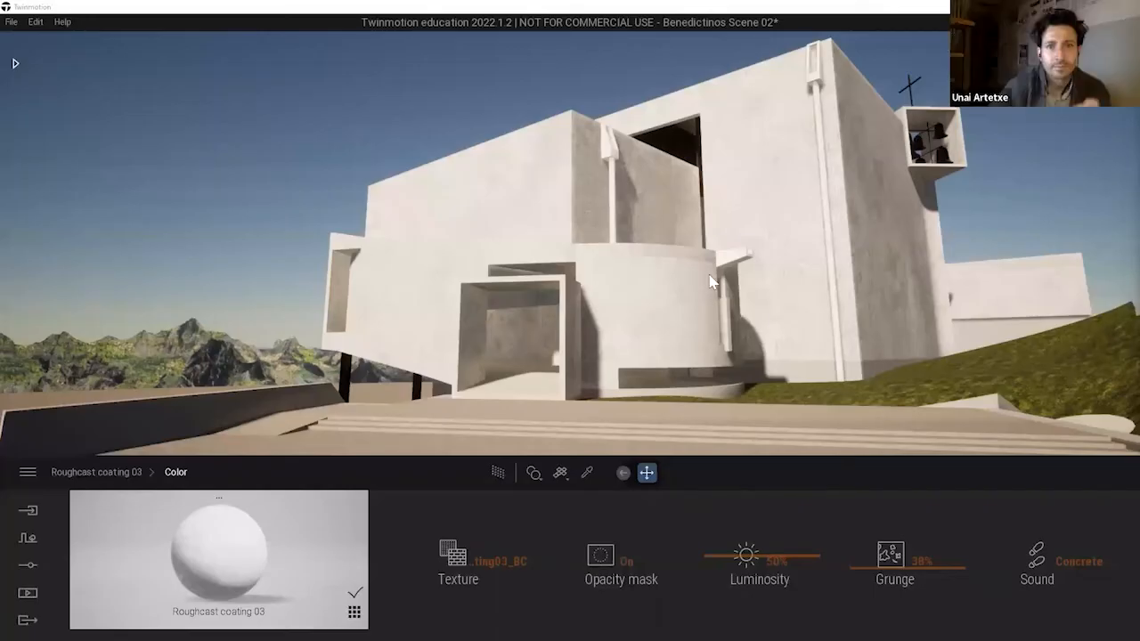
Create a new media image of the monastery's front seen from the plaza and leave the image view.
key(Right)
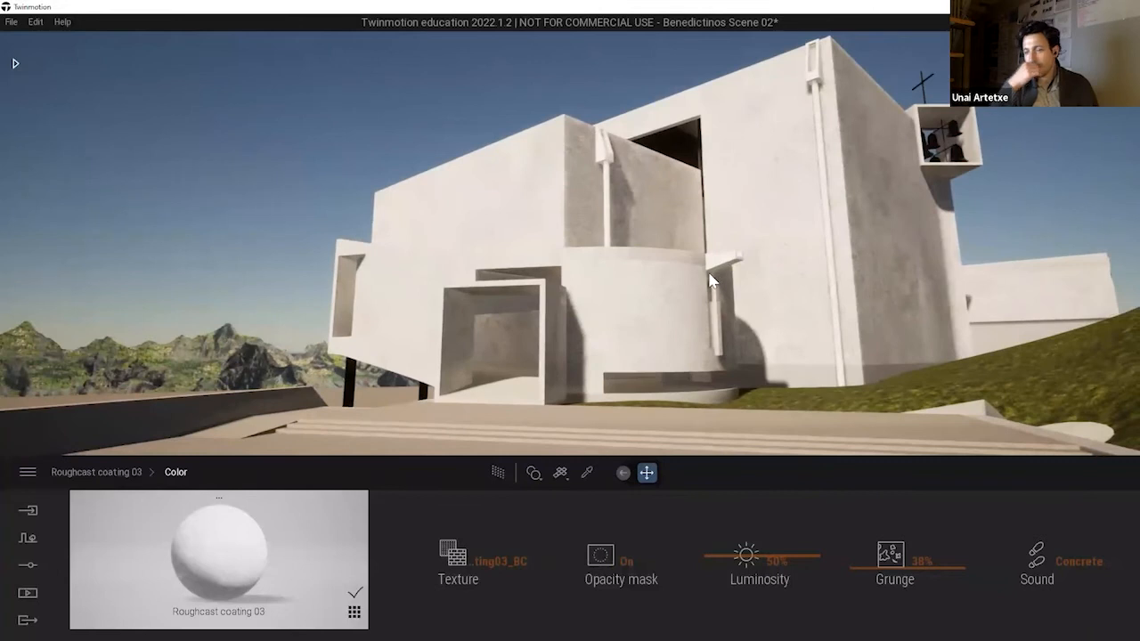
click(33, 594)
click(227, 569)
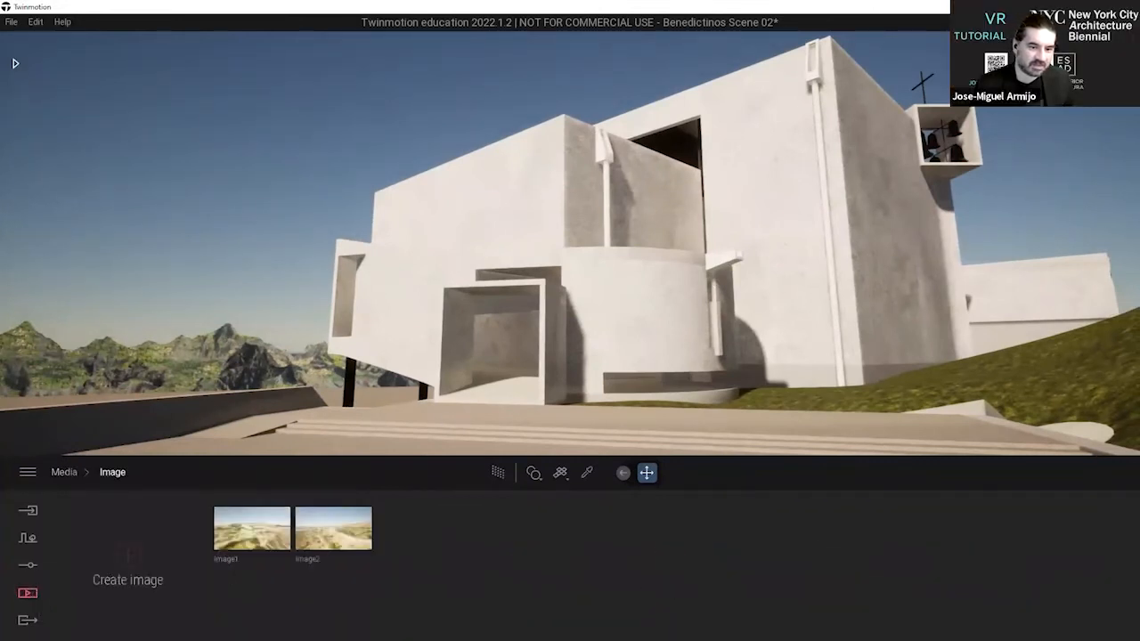
click(128, 555)
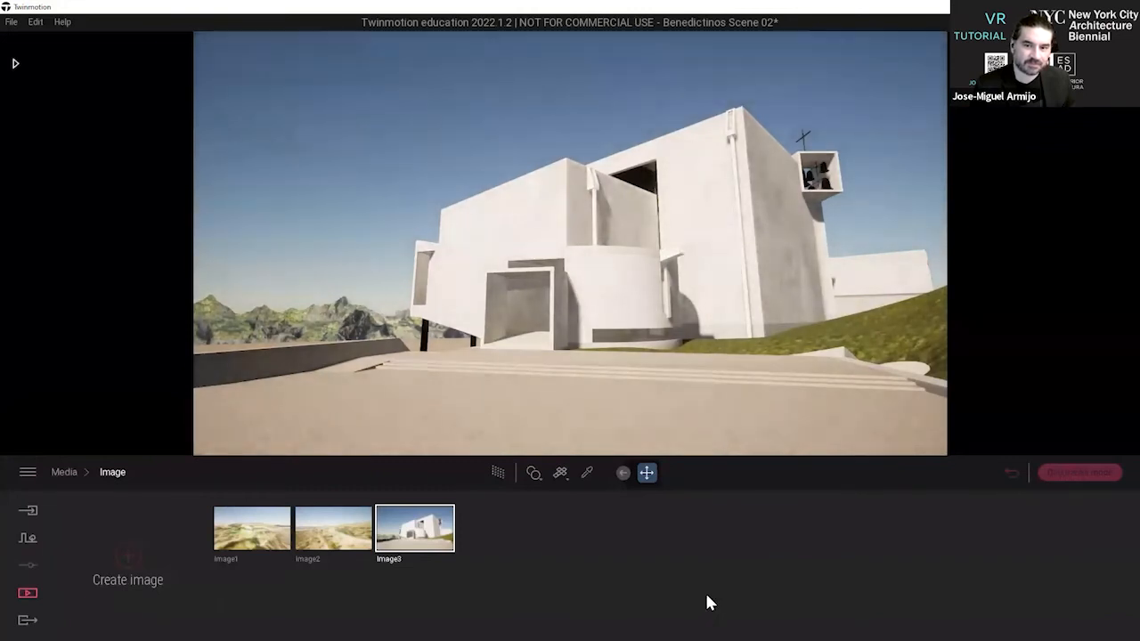
click(1081, 478)
click(1071, 479)
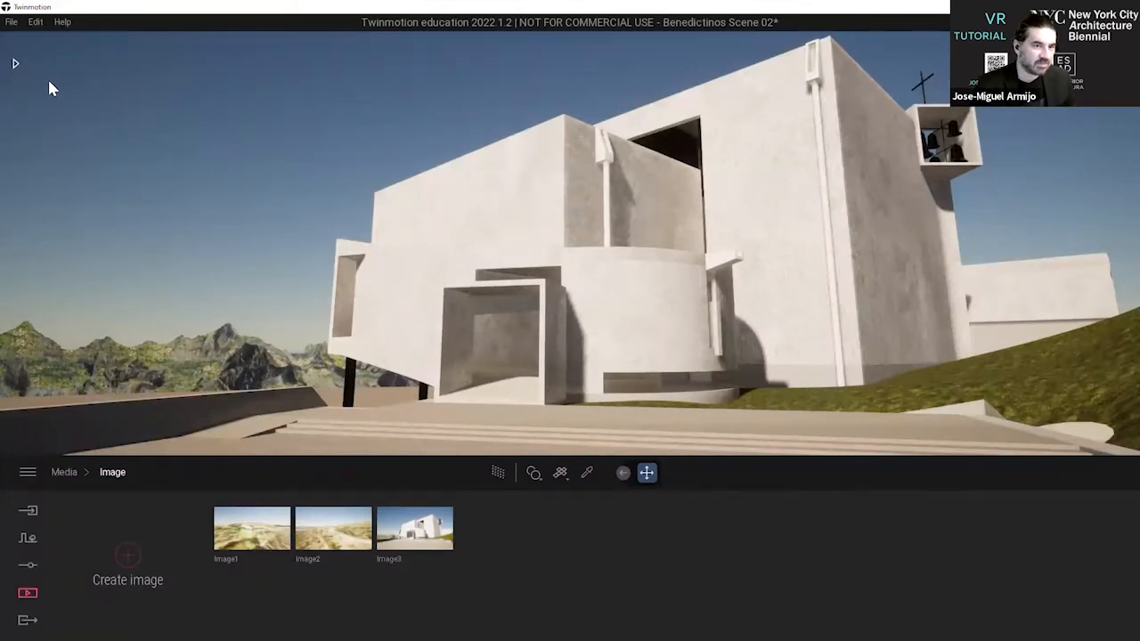
Look through the animated humans available in the library's Characters category.
click(15, 63)
click(17, 84)
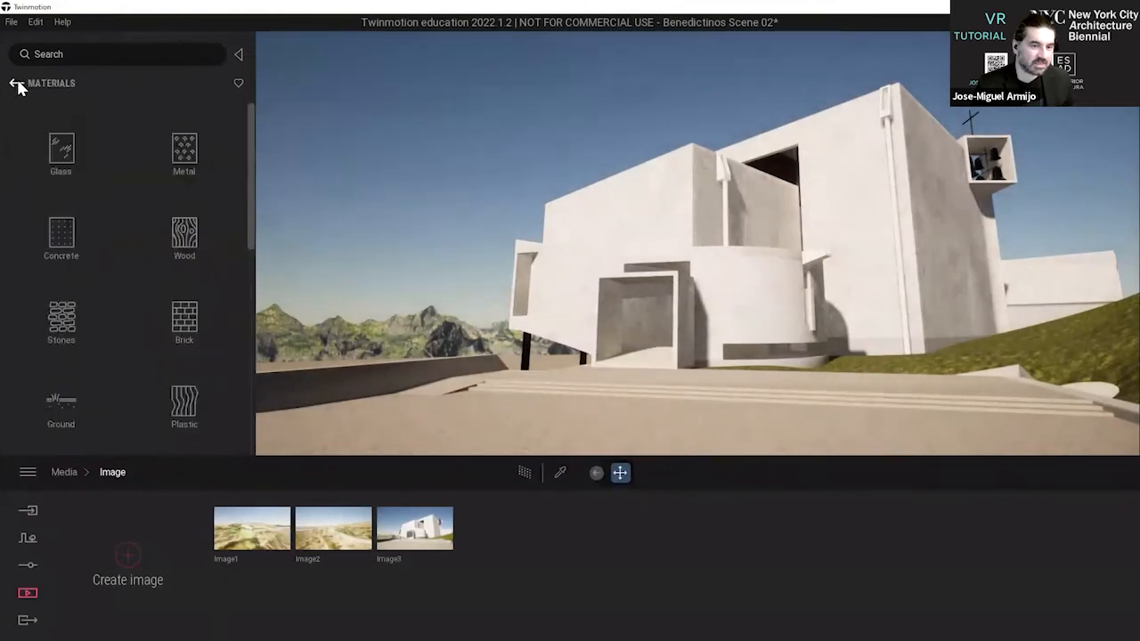
click(18, 84)
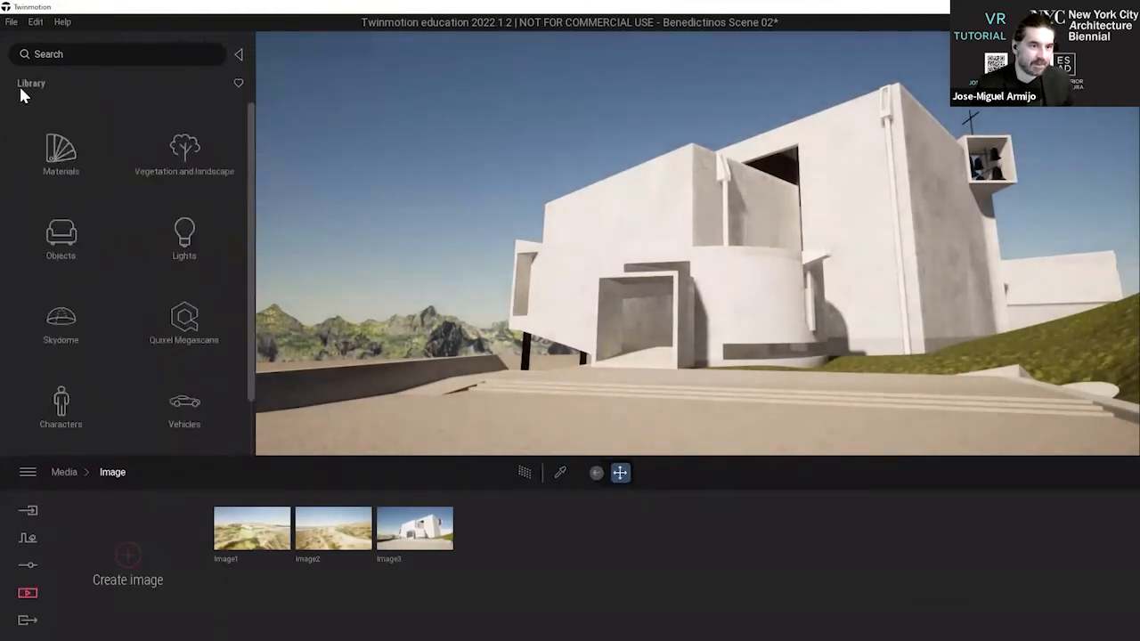
click(62, 398)
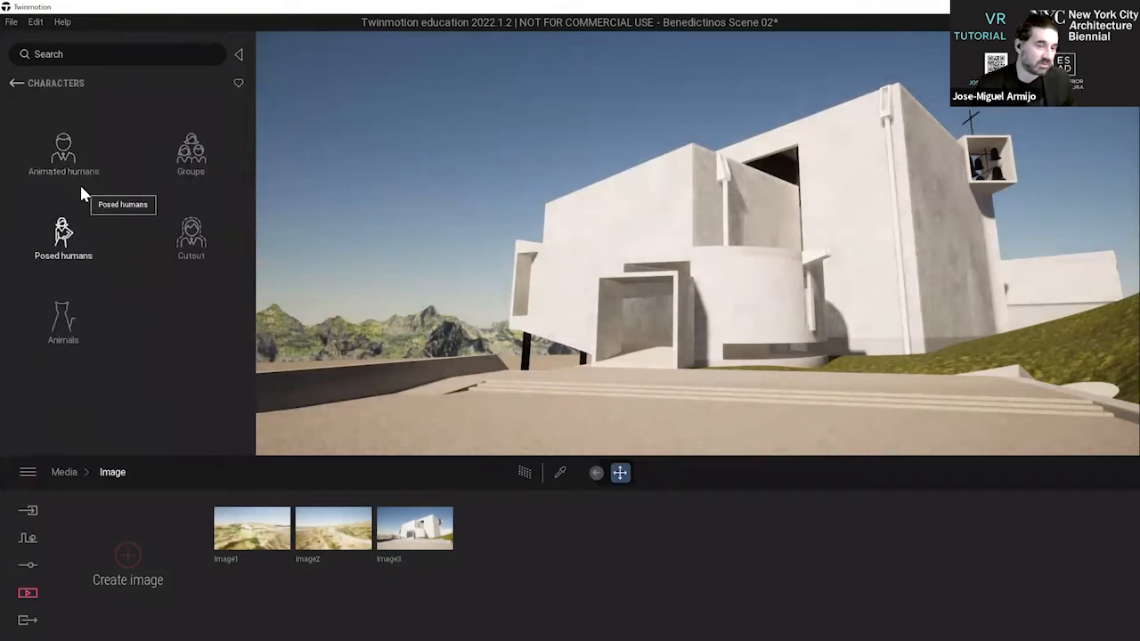
click(62, 162)
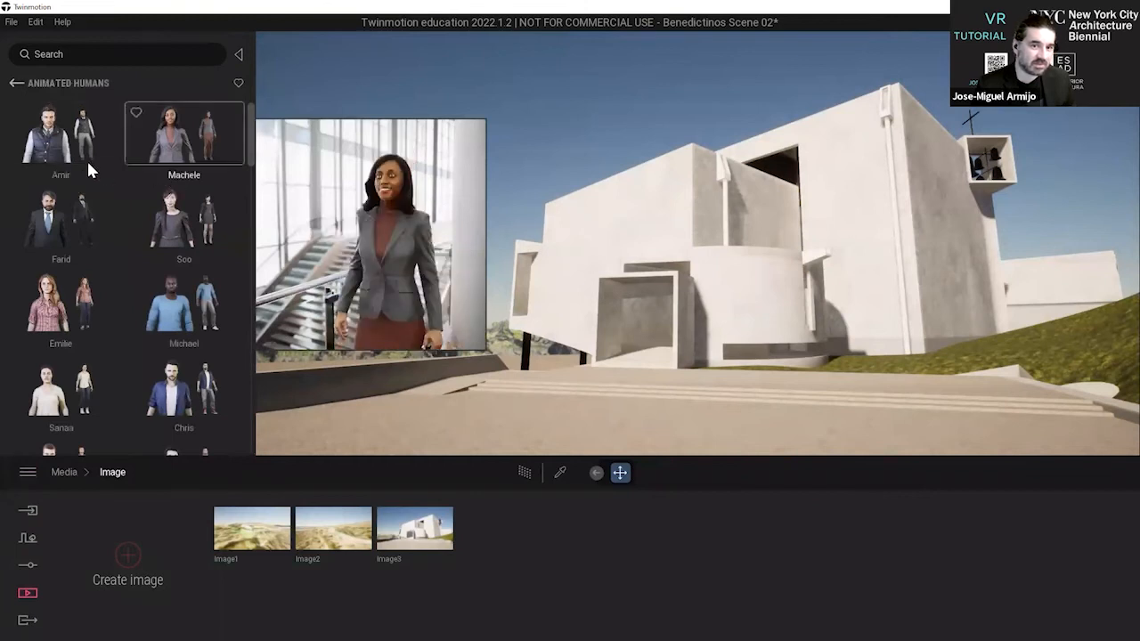
scroll(146, 276, down, 1)
scroll(144, 283, down, 5)
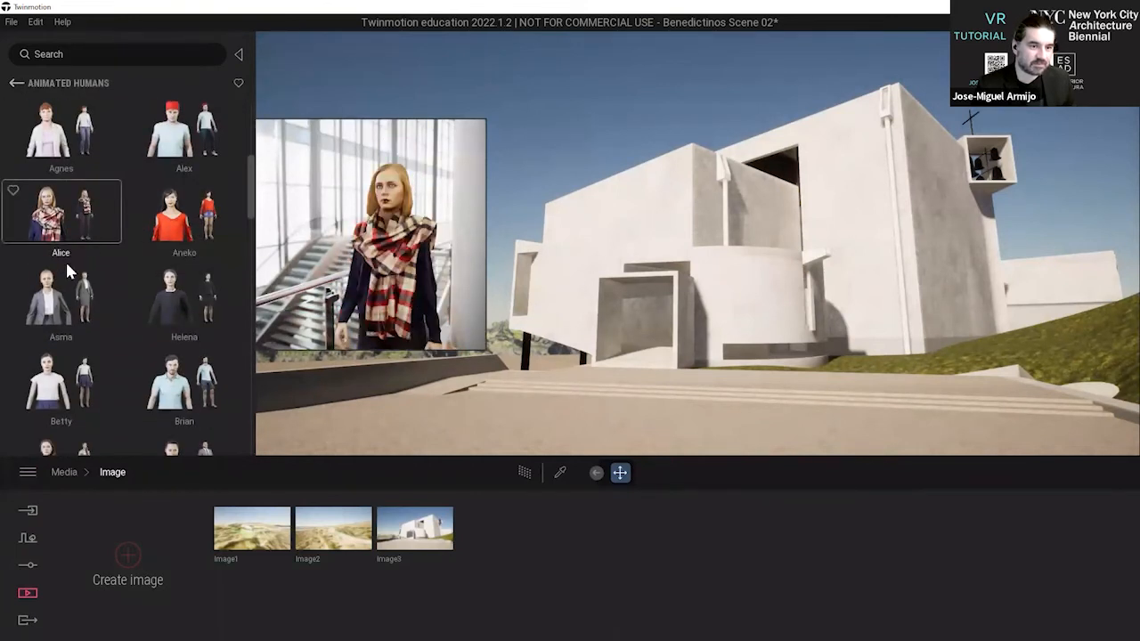
scroll(66, 281, up, 2)
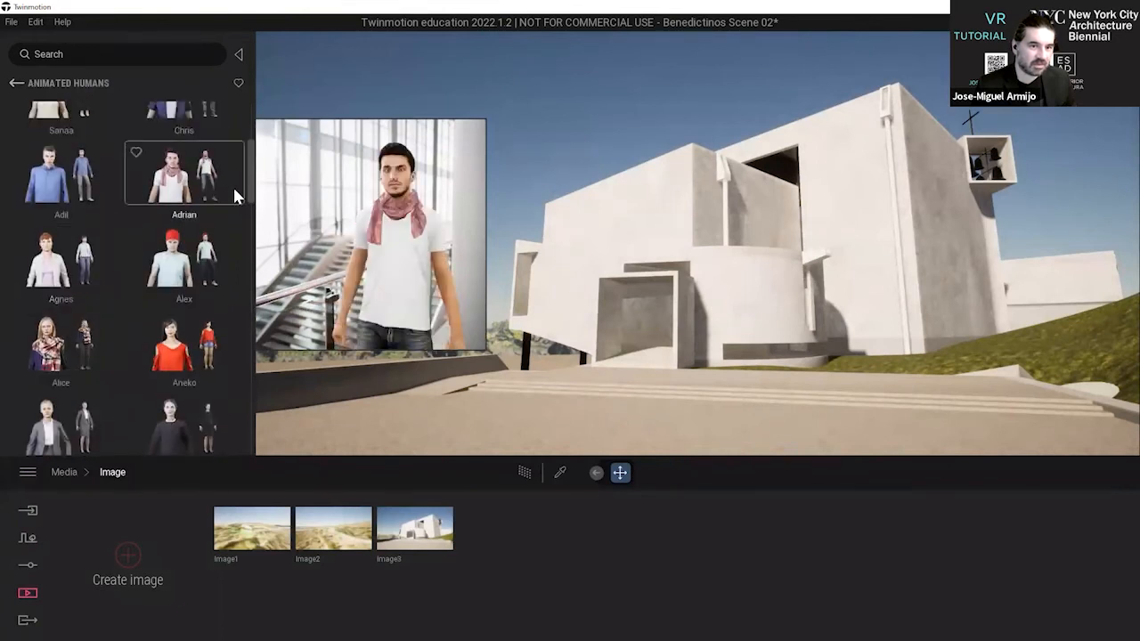
drag(248, 174, 253, 114)
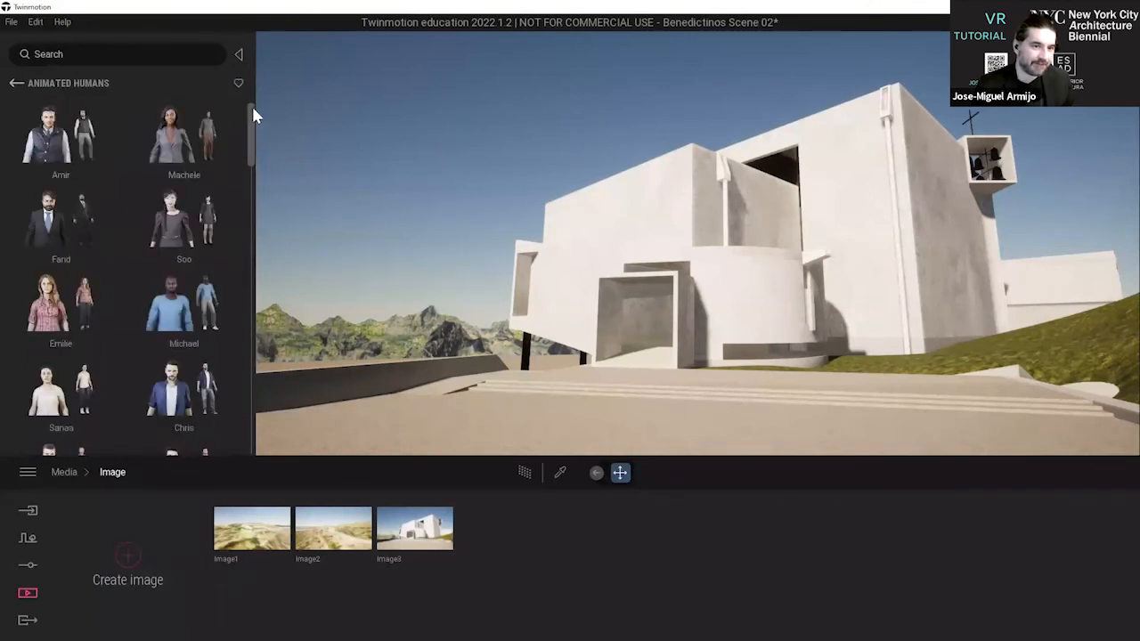
Place the Group04 characters on the plaza in front of the monastery entrance and delete the surplus floating copy.
click(16, 85)
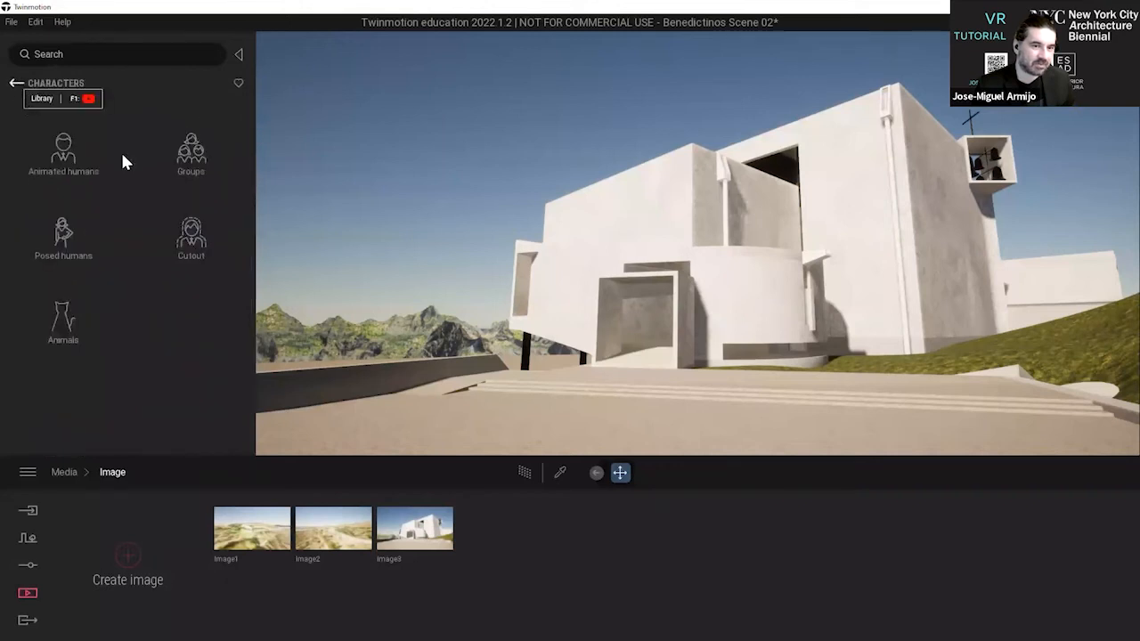
click(175, 154)
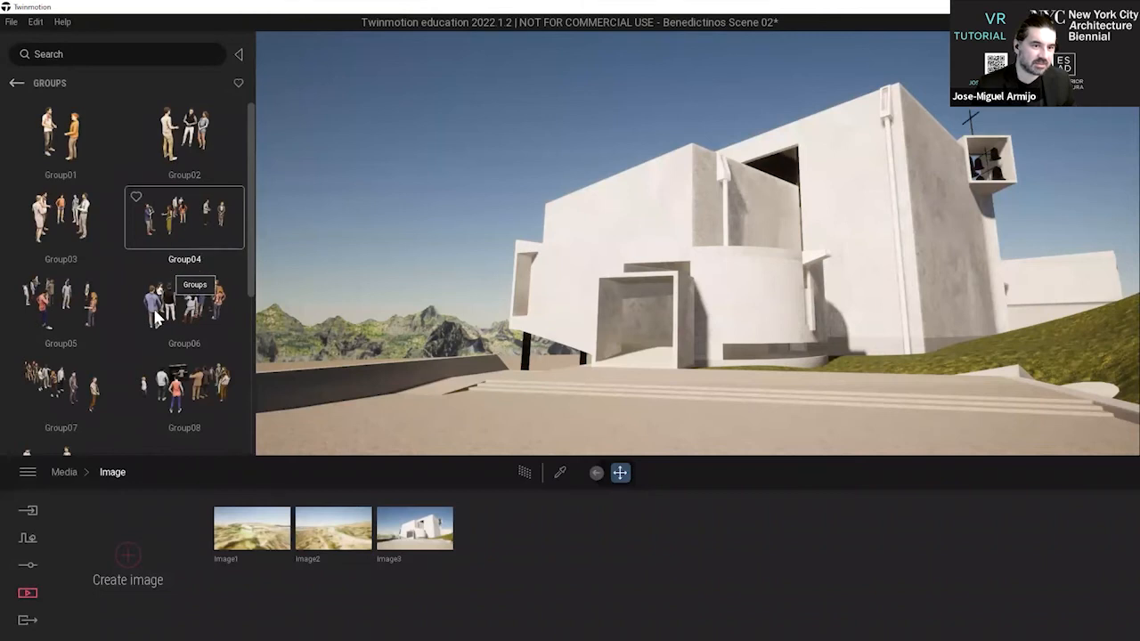
drag(182, 228, 531, 354)
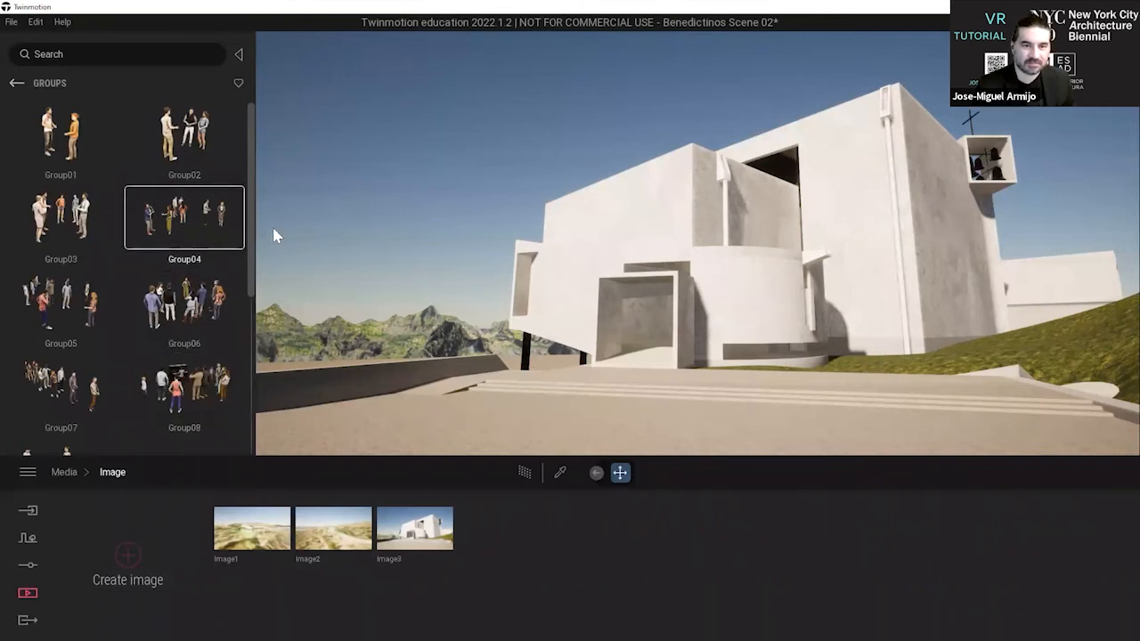
drag(545, 380, 423, 420)
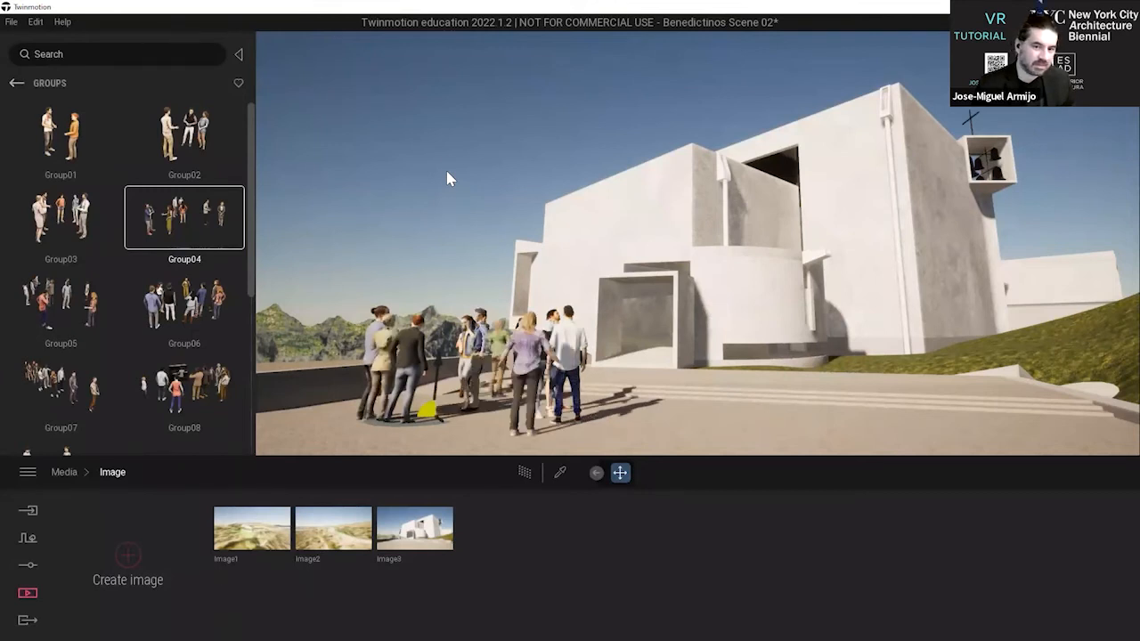
key(ctrl+z)
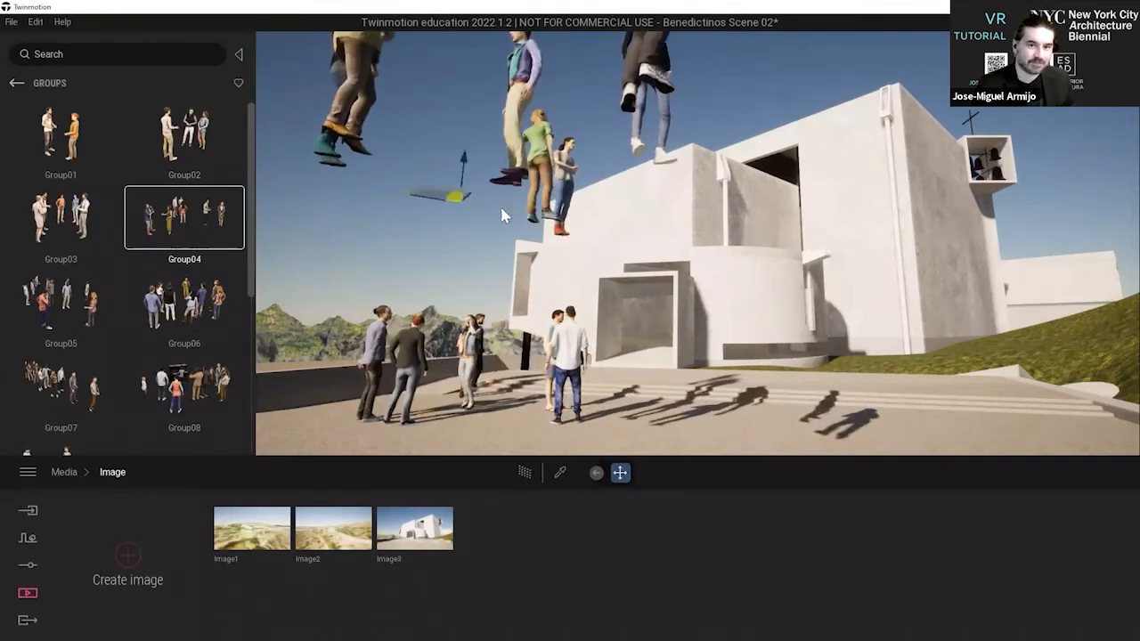
key(Delete)
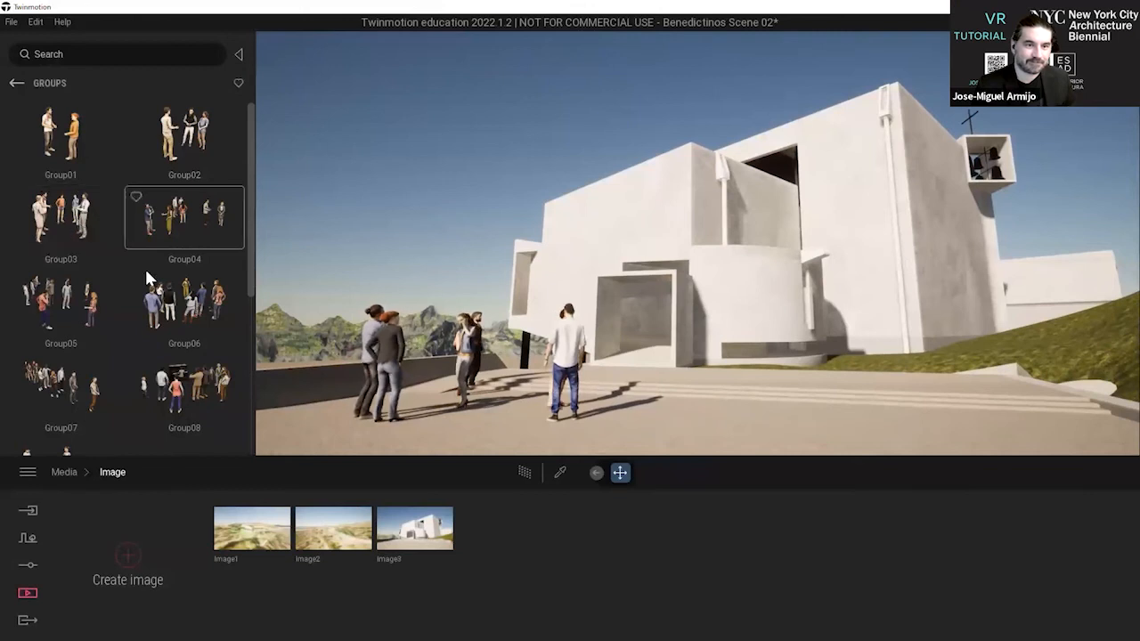
Try the larger Group07 crowd on the plaza, facing the monastery.
scroll(147, 276, down, 5)
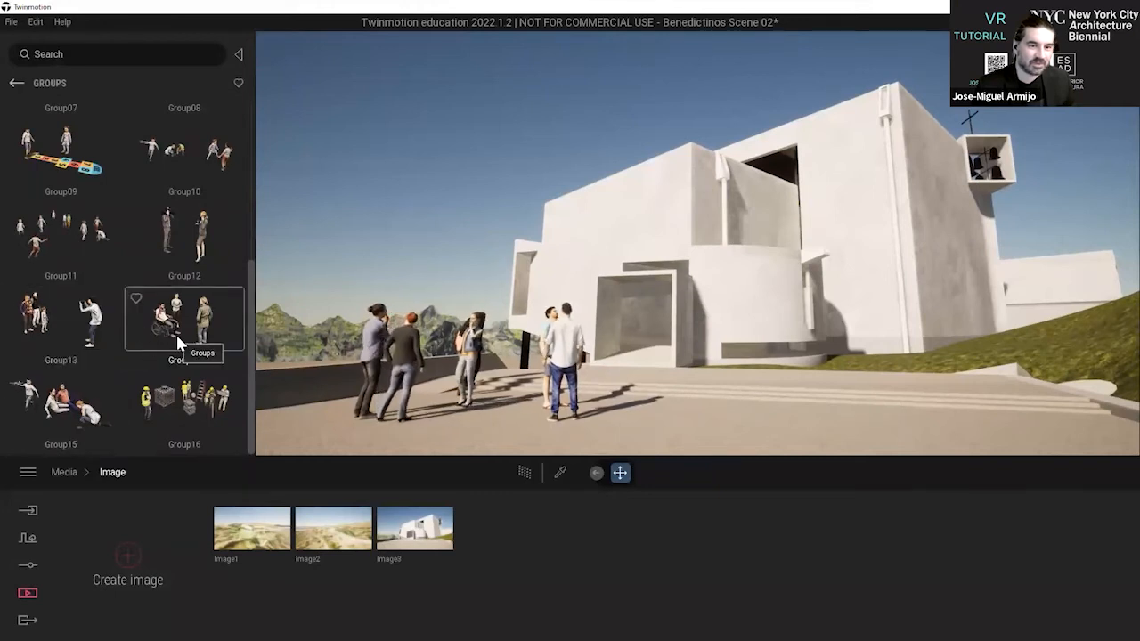
scroll(178, 334, up, 3)
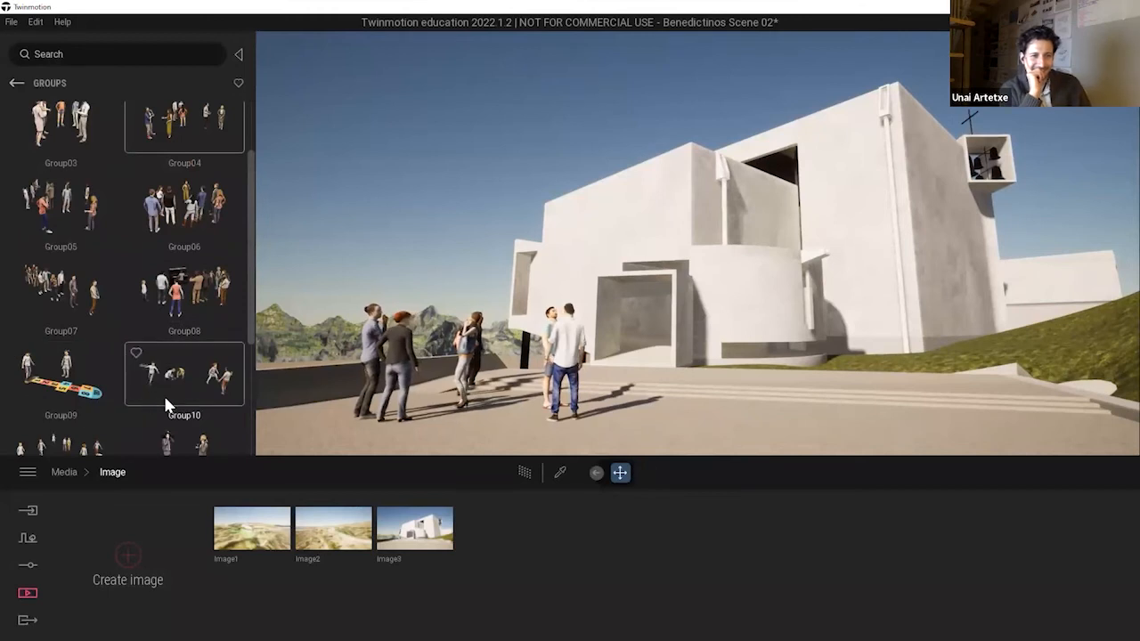
scroll(164, 403, up, 1)
scroll(164, 403, up, 1)
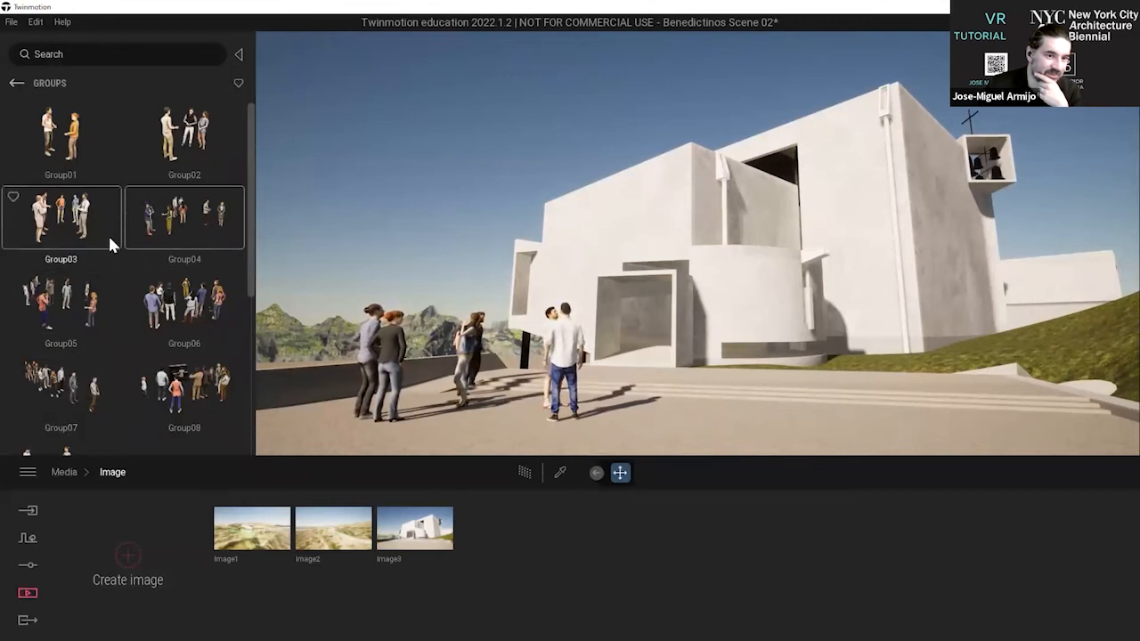
scroll(127, 267, down, 2)
click(58, 327)
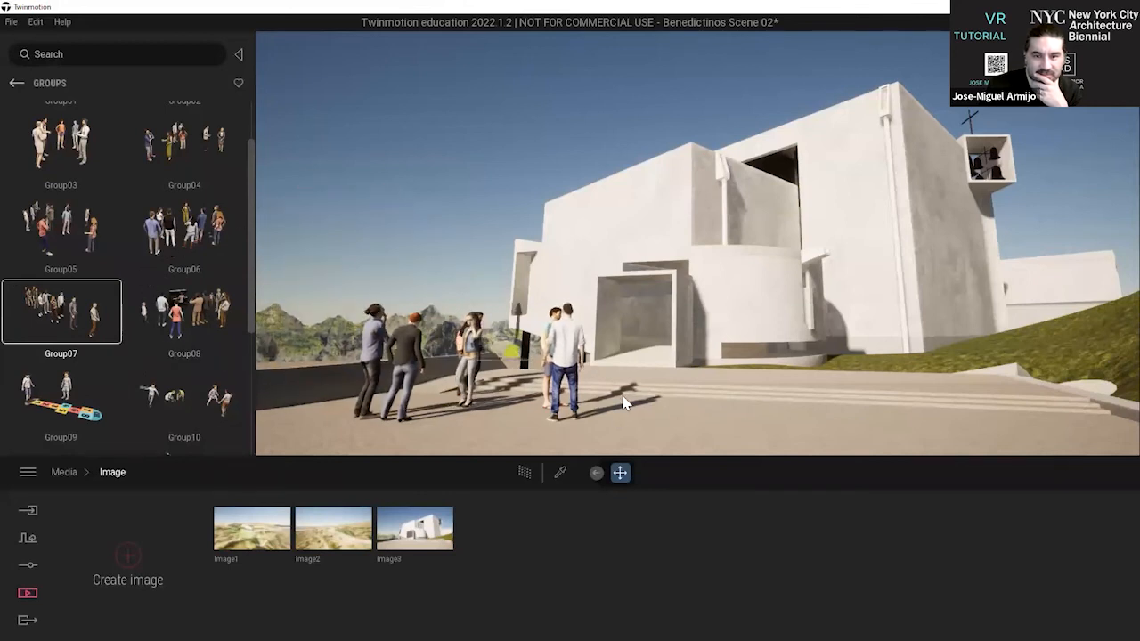
click(793, 393)
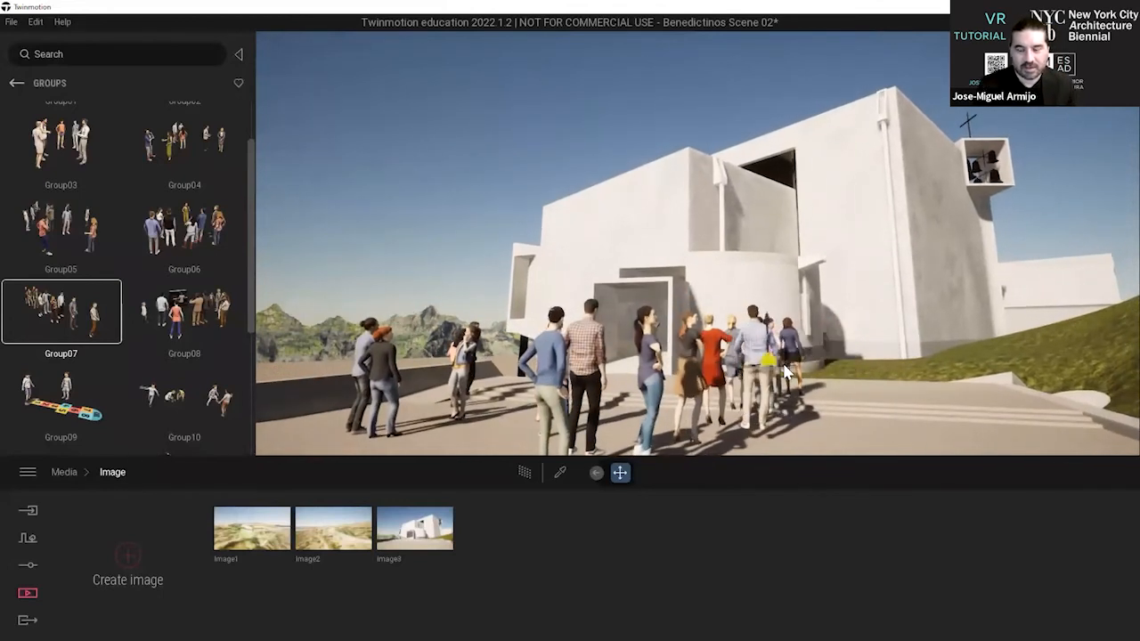
Try the Group07 crowd nearer the grass slope at the plaza's edge and delete it.
middle_drag(787, 372, 763, 362)
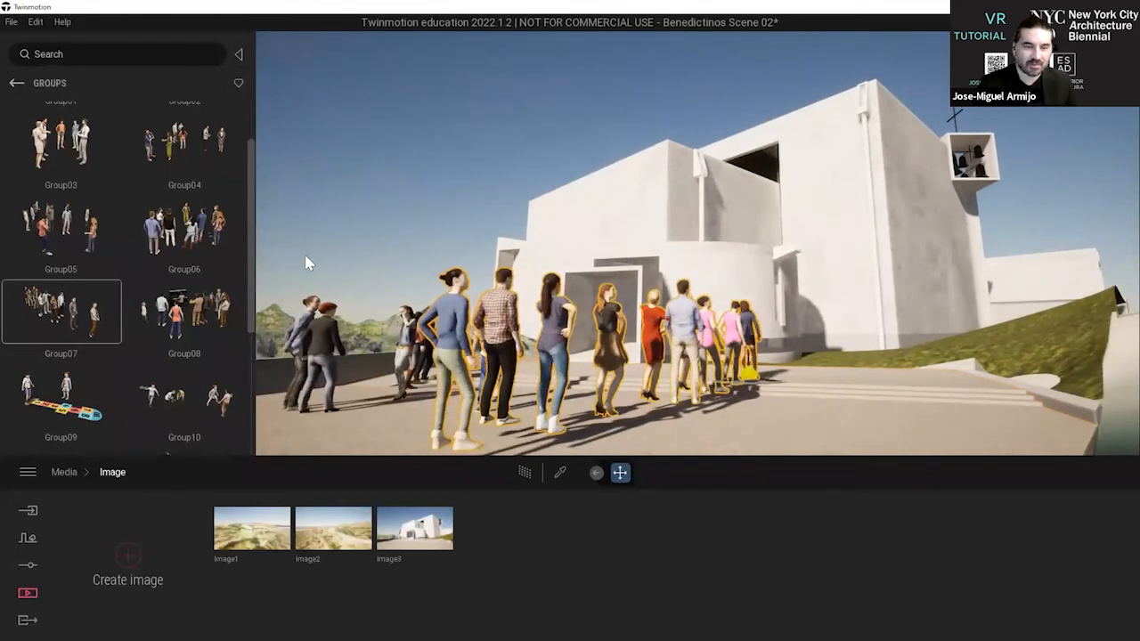
scroll(639, 334, down, 3)
drag(741, 361, 739, 336)
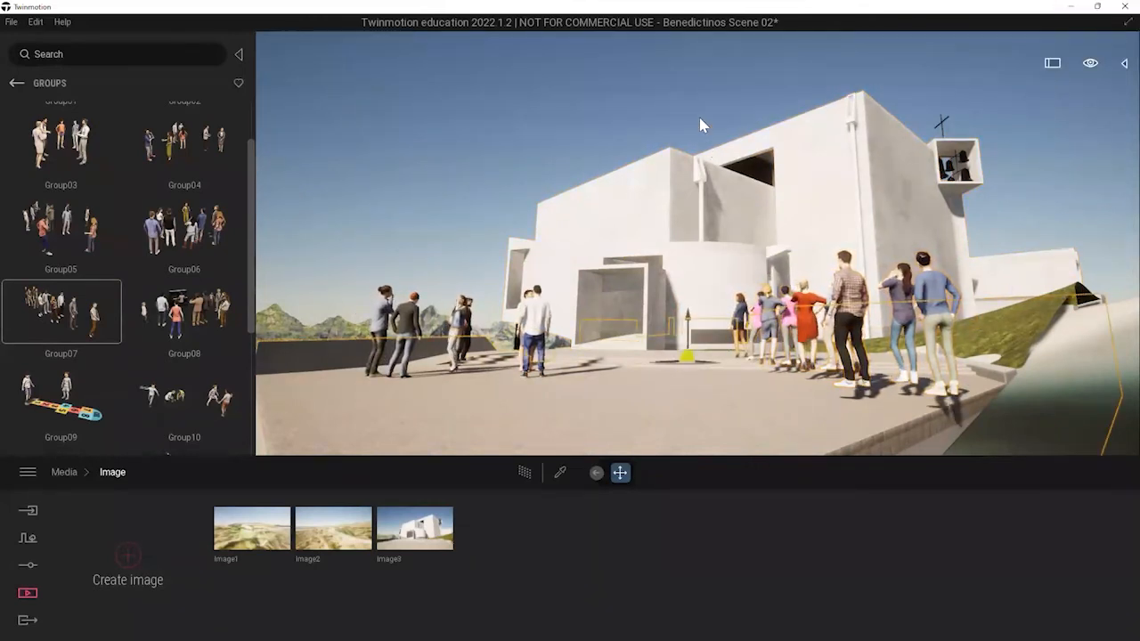
click(777, 334)
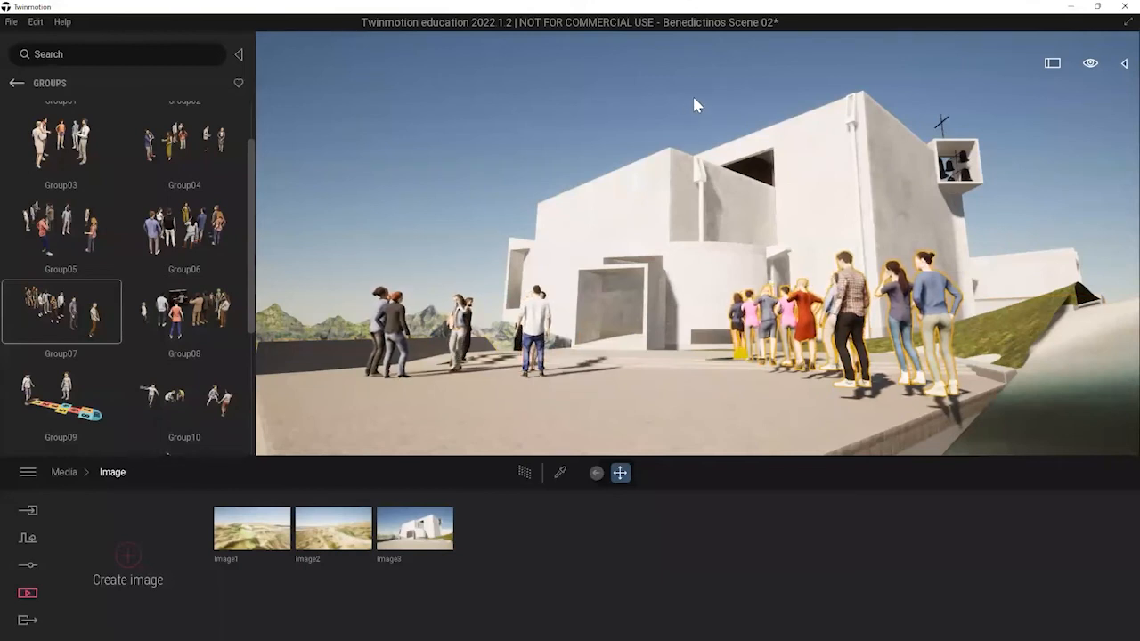
key(Delete)
scroll(699, 79, up, 3)
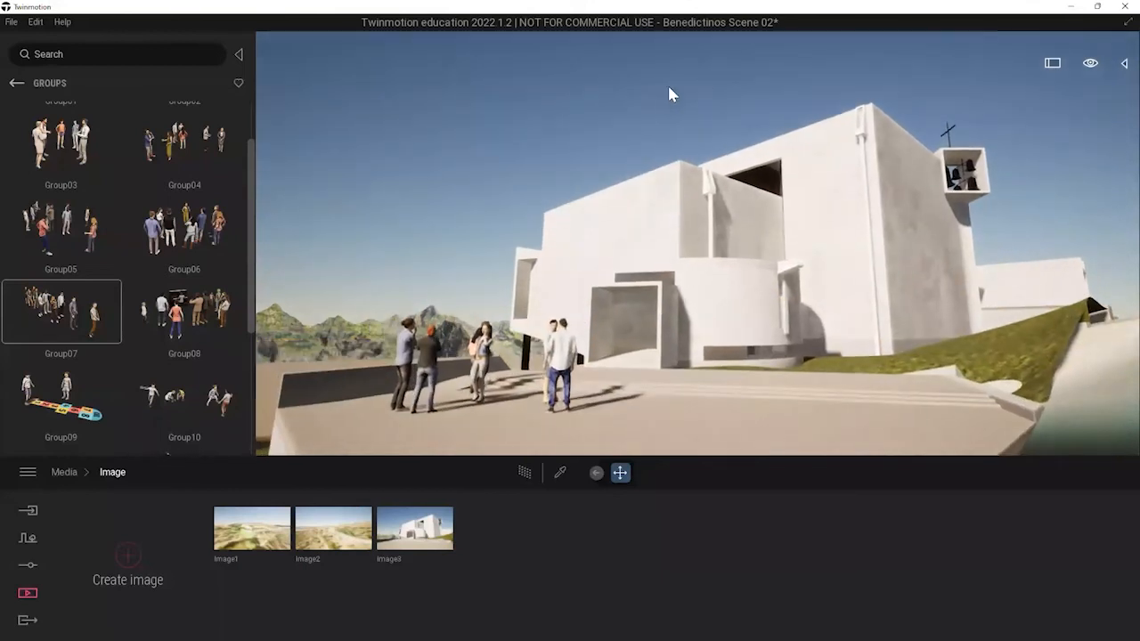
Place an Apple Tree from the library's vegetation on the grass slope beside the monastery.
click(16, 86)
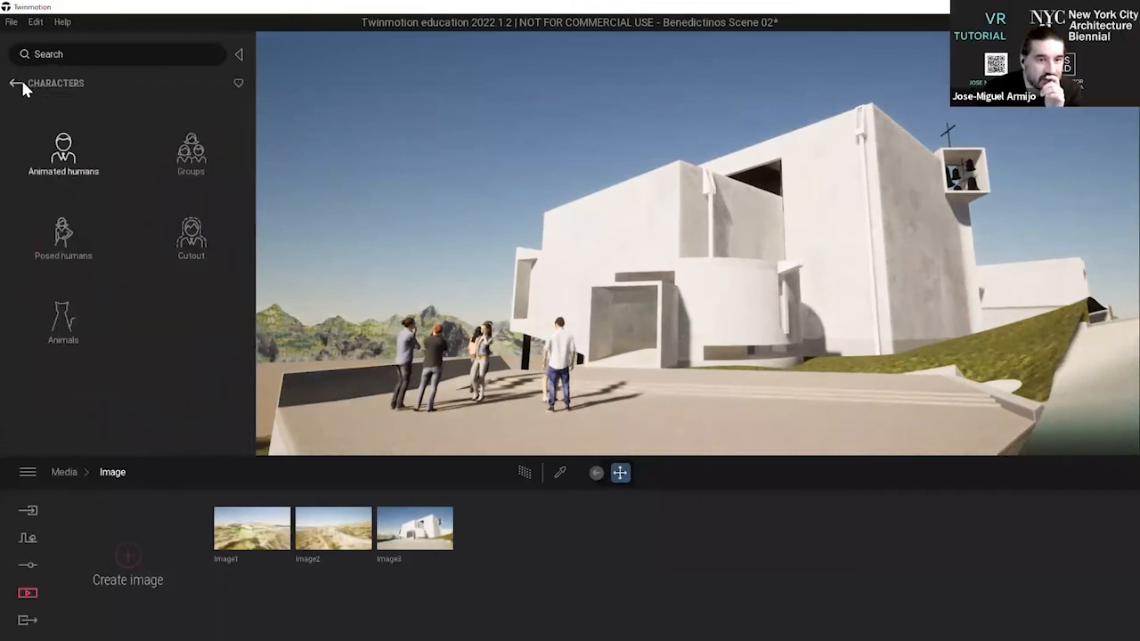
click(16, 85)
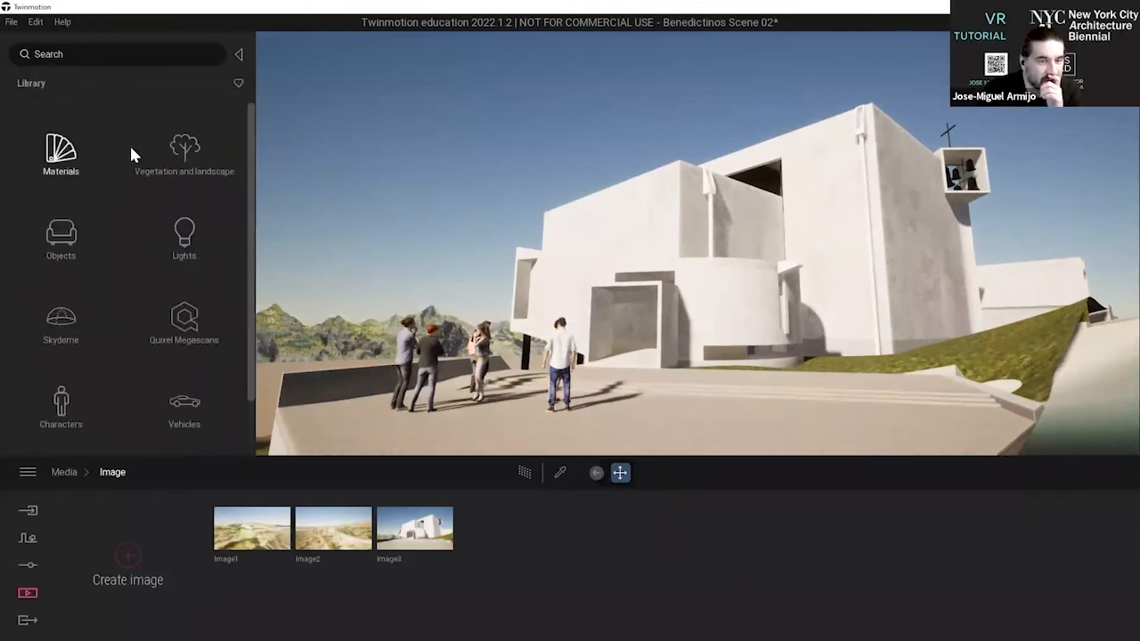
click(185, 165)
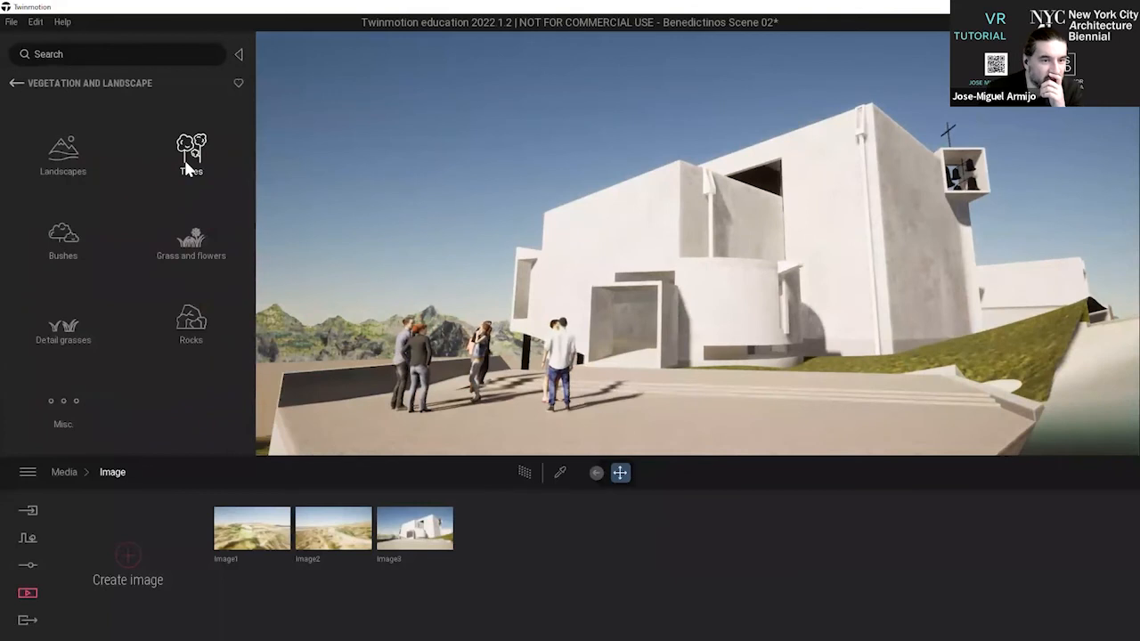
click(191, 156)
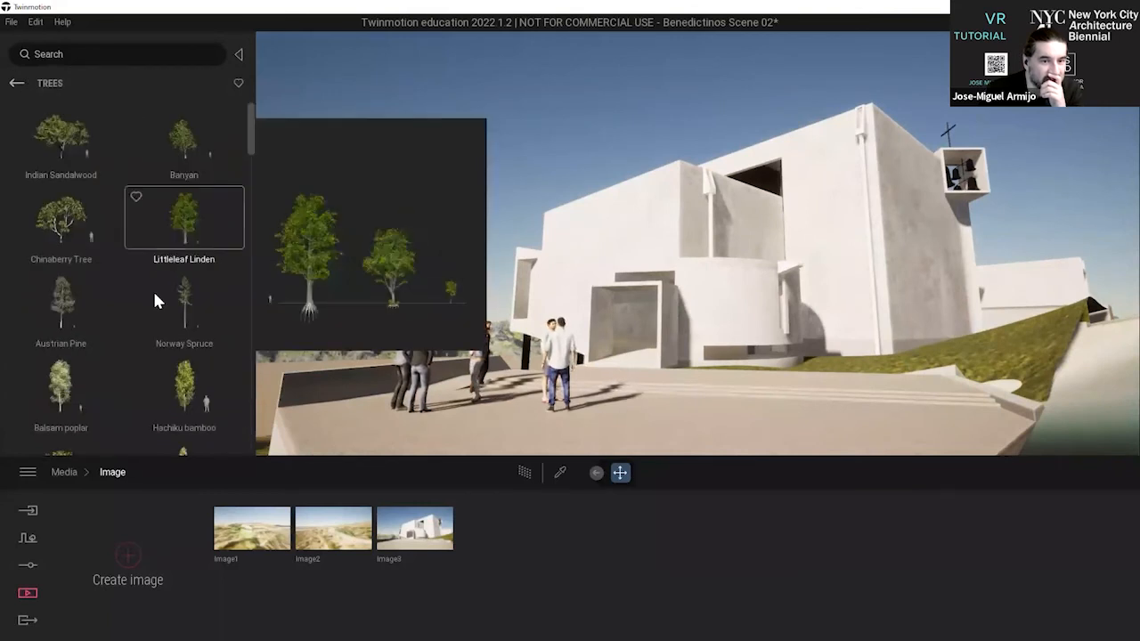
scroll(142, 267, down, 4)
scroll(148, 276, down, 1)
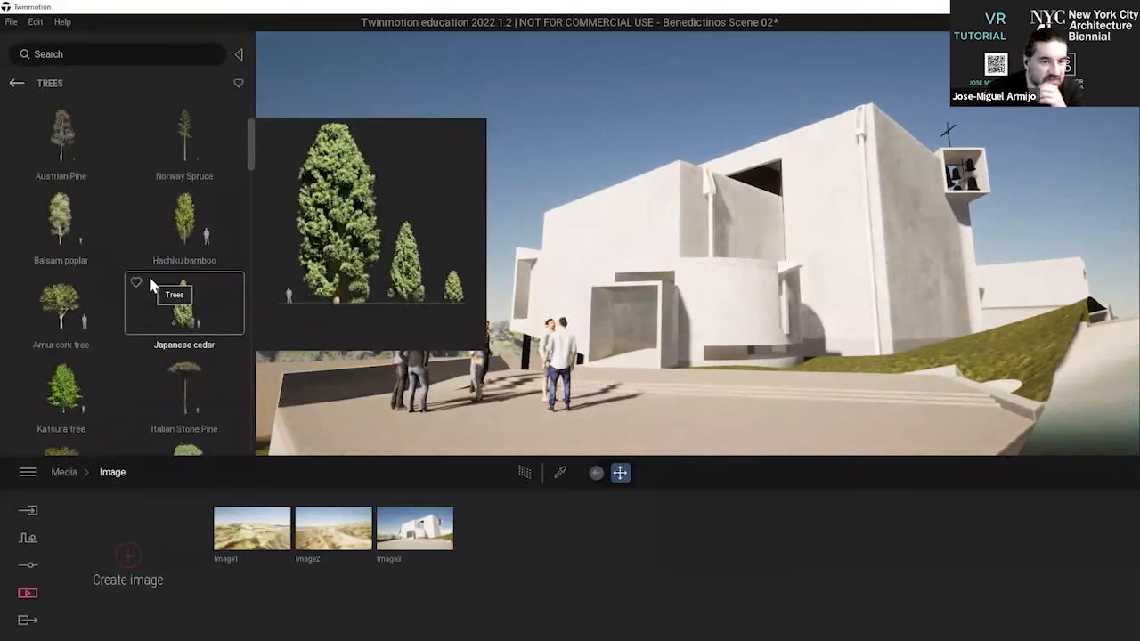
scroll(151, 275, down, 1)
scroll(151, 343, down, 2)
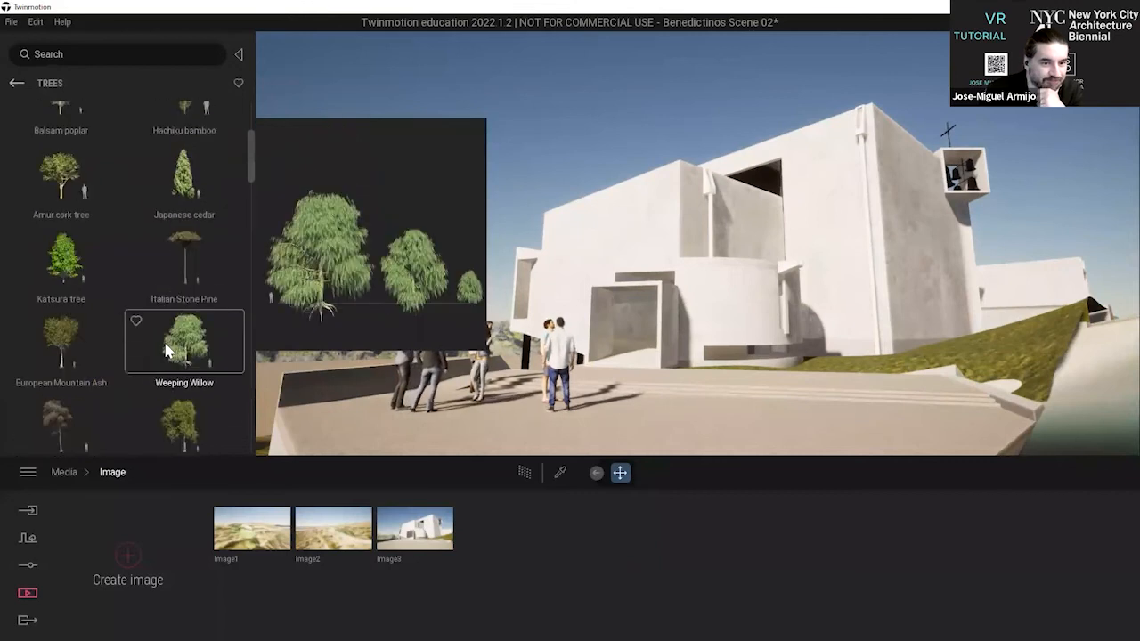
scroll(118, 375, down, 2)
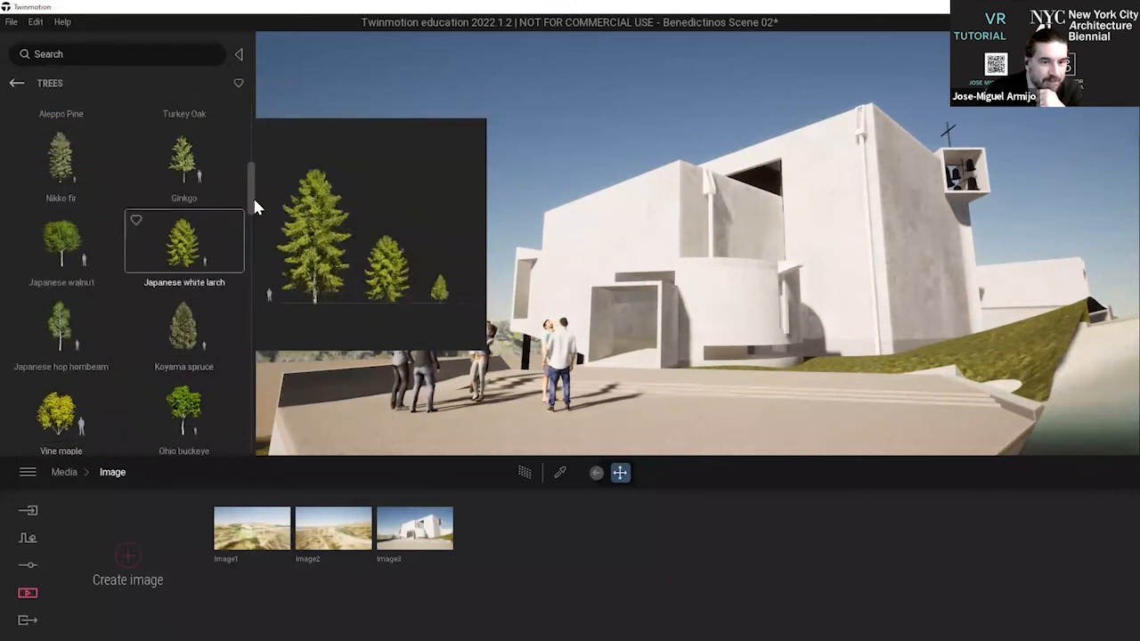
drag(251, 192, 240, 329)
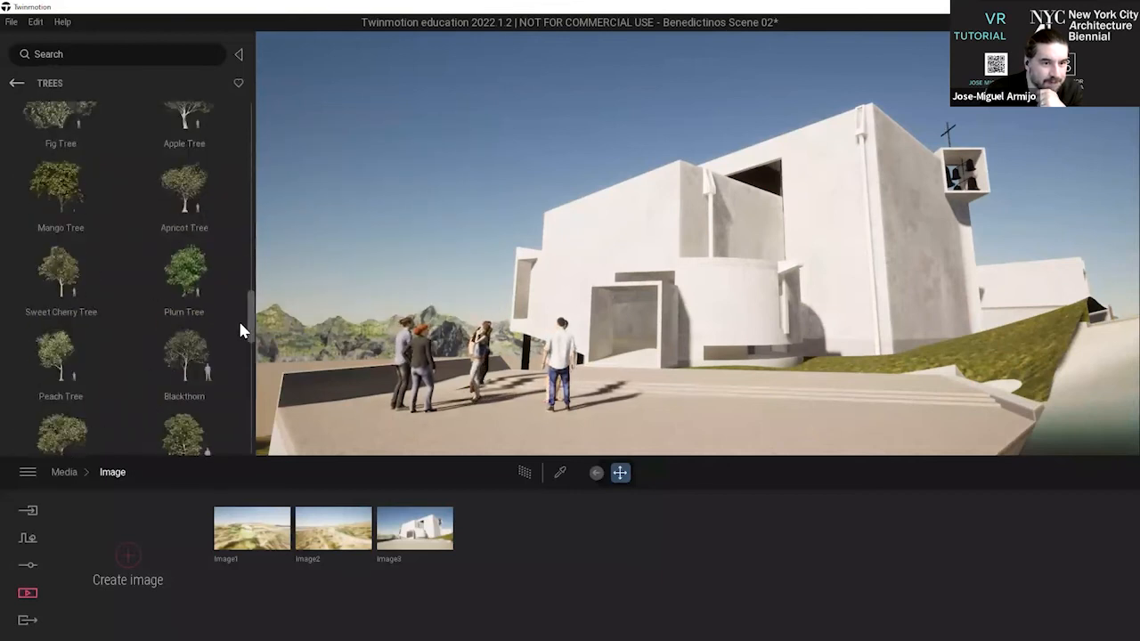
scroll(240, 328, up, 1)
scroll(241, 322, up, 4)
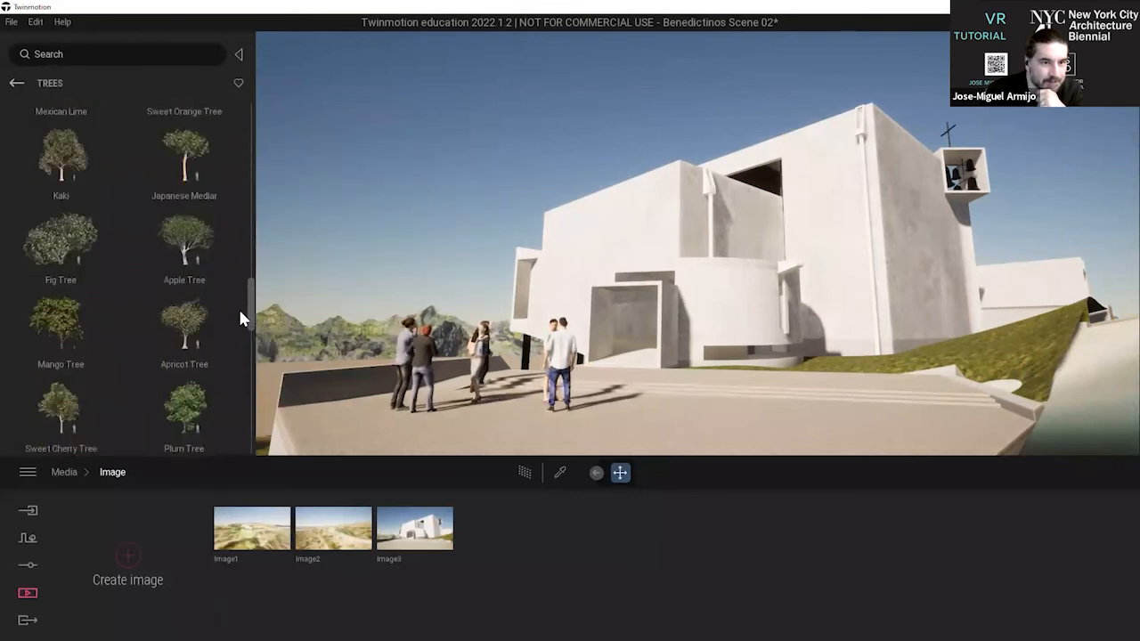
mouse_move(194, 256)
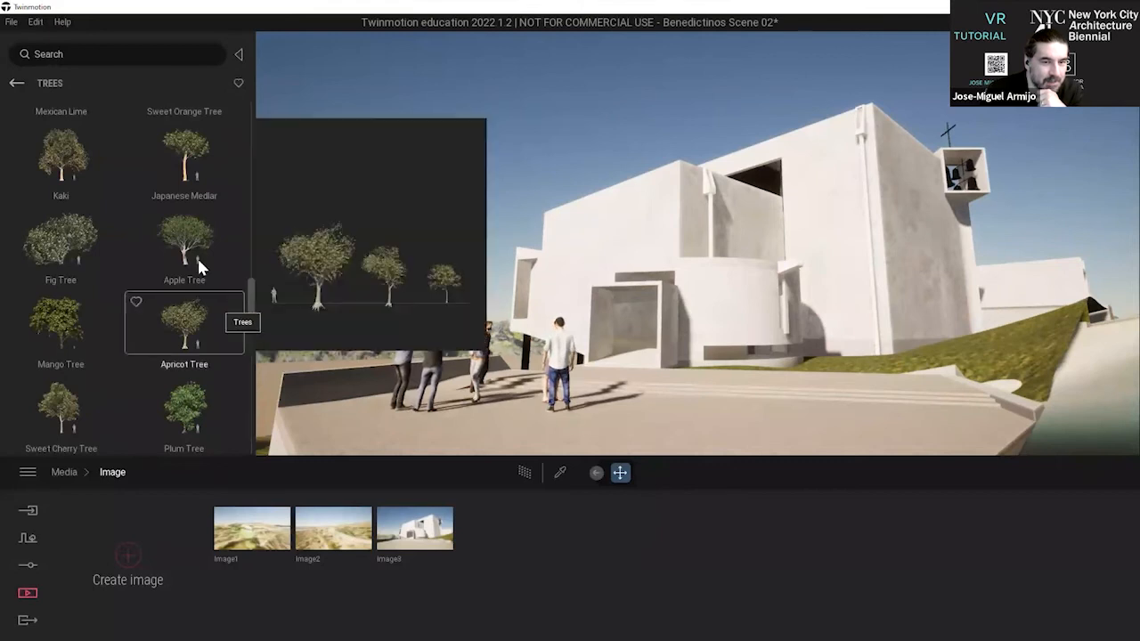
drag(1047, 319, 1010, 356)
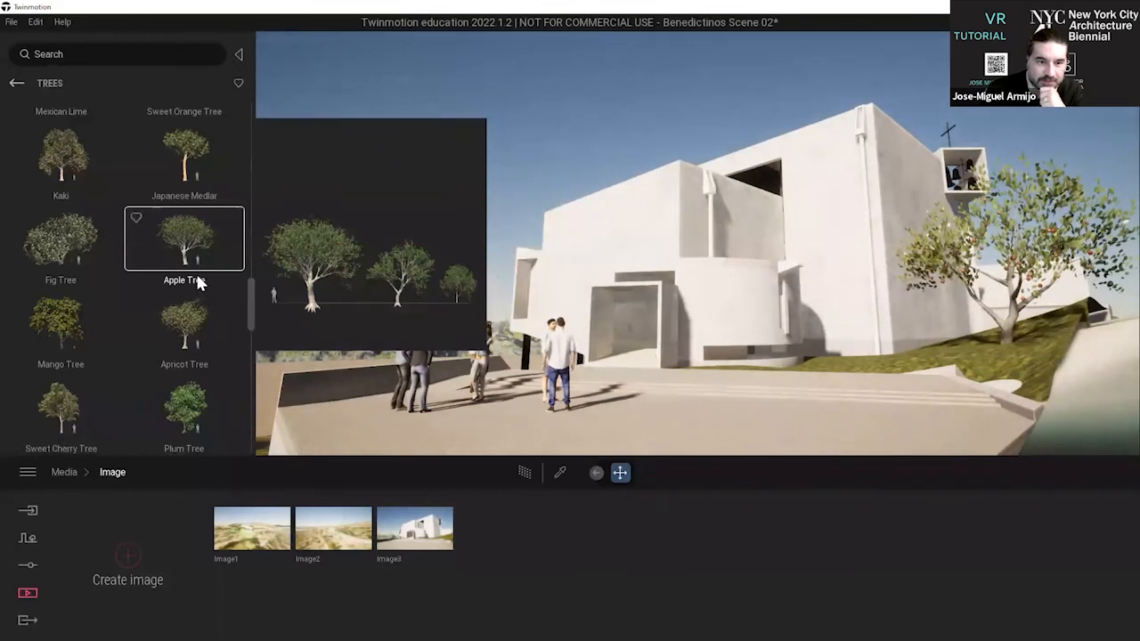
Place a London Planetree from the library's trees behind the Apple Tree, at the edge of the grass slope beside the monastery.
drag(214, 262, 123, 183)
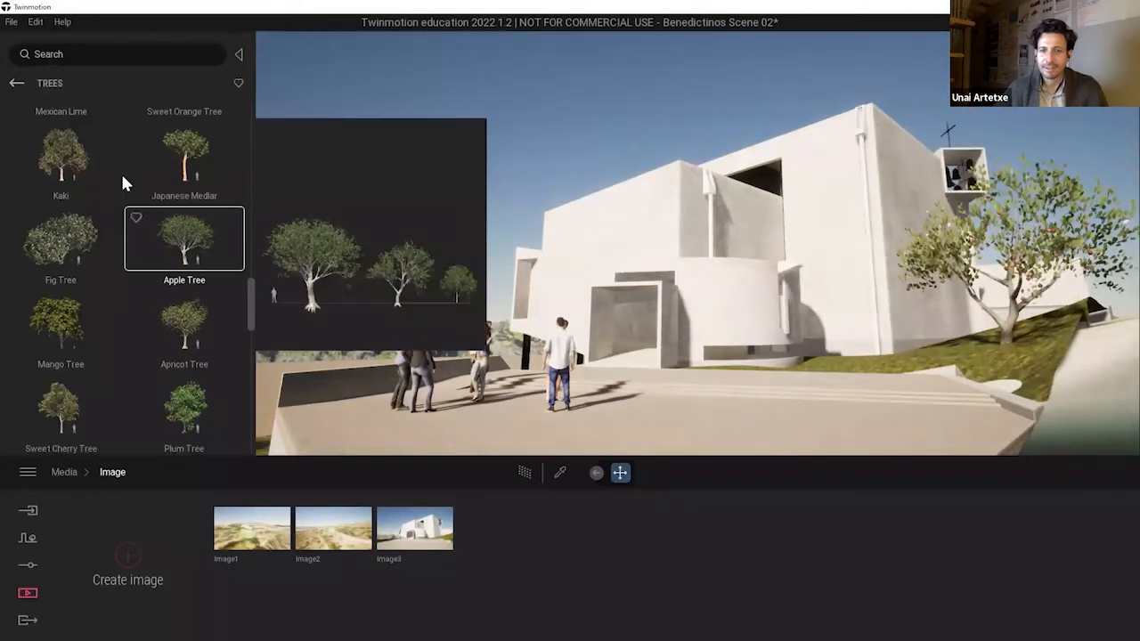
scroll(188, 182, up, 5)
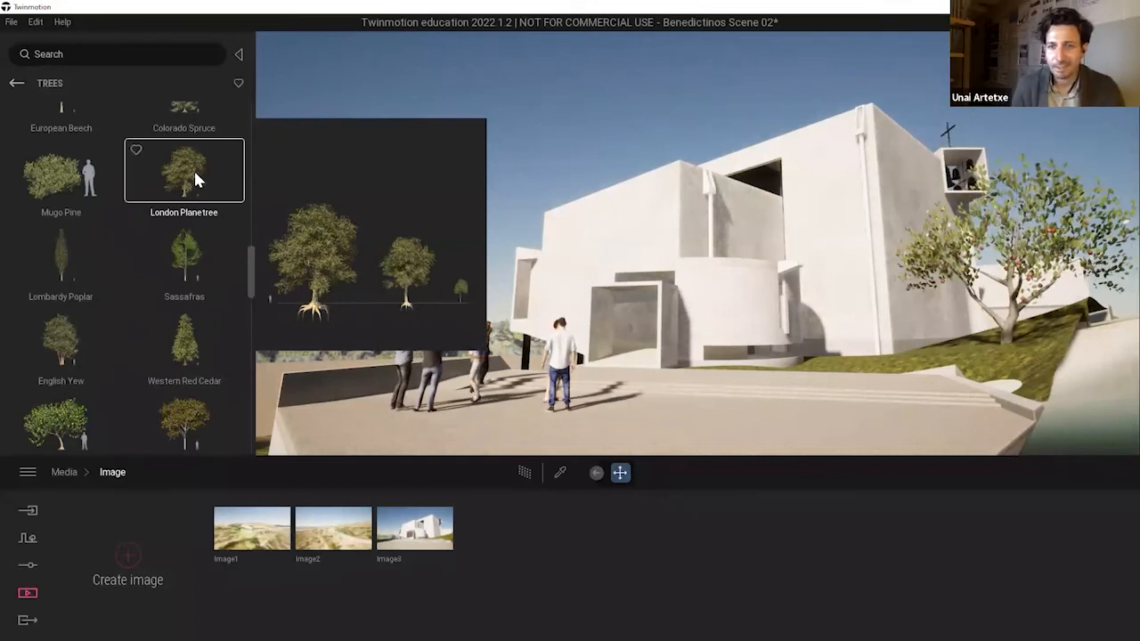
mouse_move(280, 178)
mouse_down()
mouse_move(1041, 339)
mouse_move(1054, 317)
mouse_move(1104, 329)
mouse_move(1110, 346)
mouse_move(1104, 332)
mouse_move(1115, 328)
mouse_up()
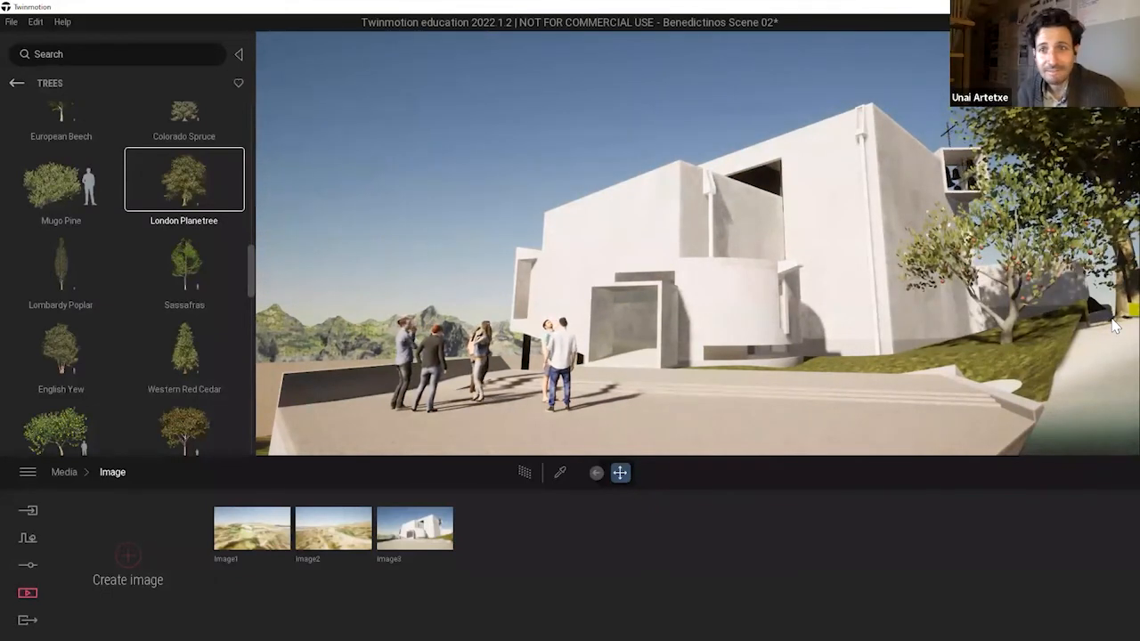
click(973, 187)
key(Delete)
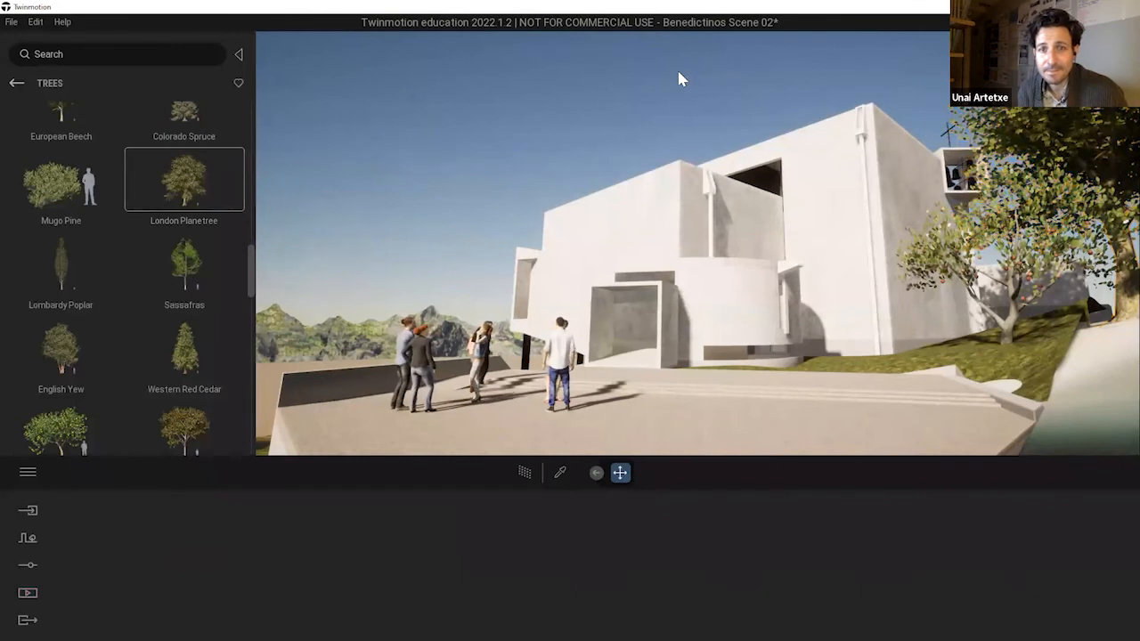
Reduce the London Planetree's age to 15%.
middle_drag(862, 258, 890, 221)
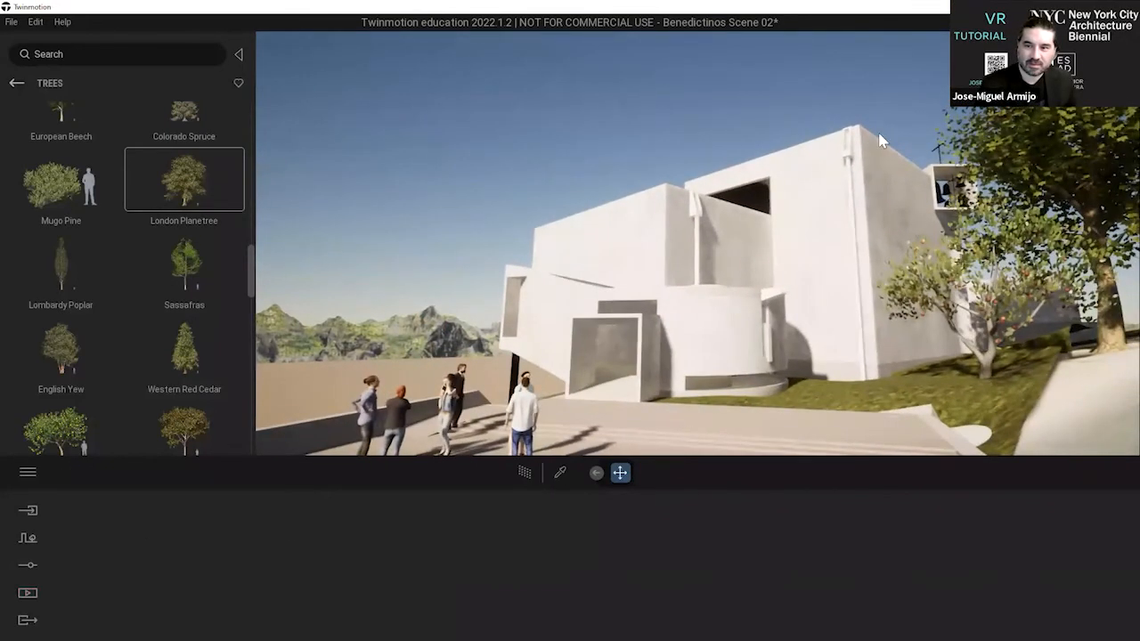
middle_drag(870, 96, 1045, 173)
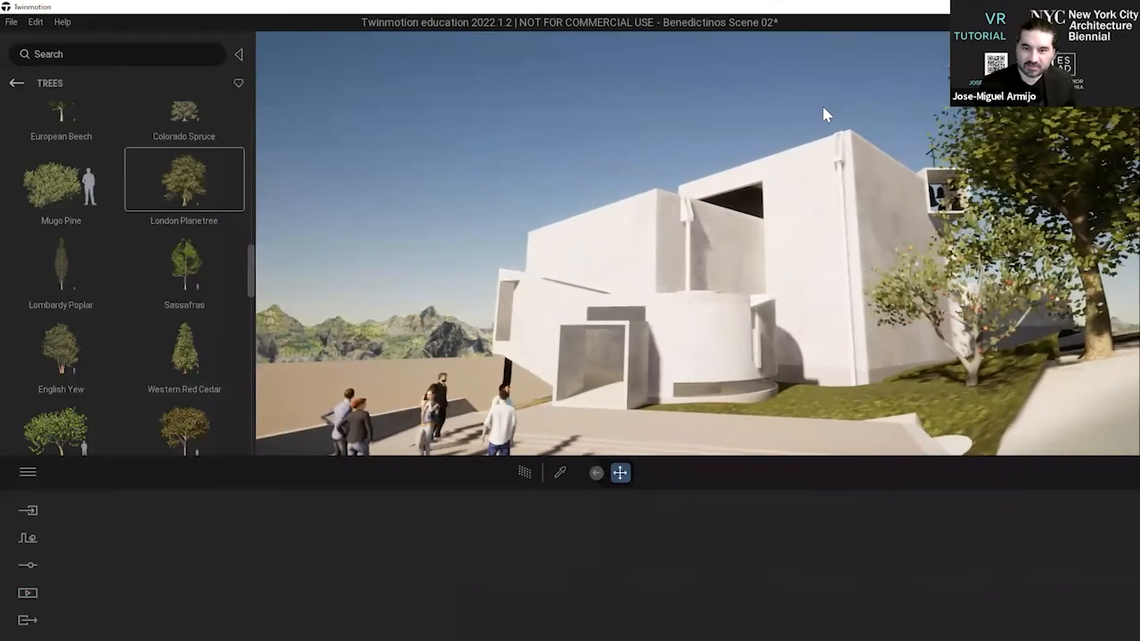
scroll(824, 107, down, 2)
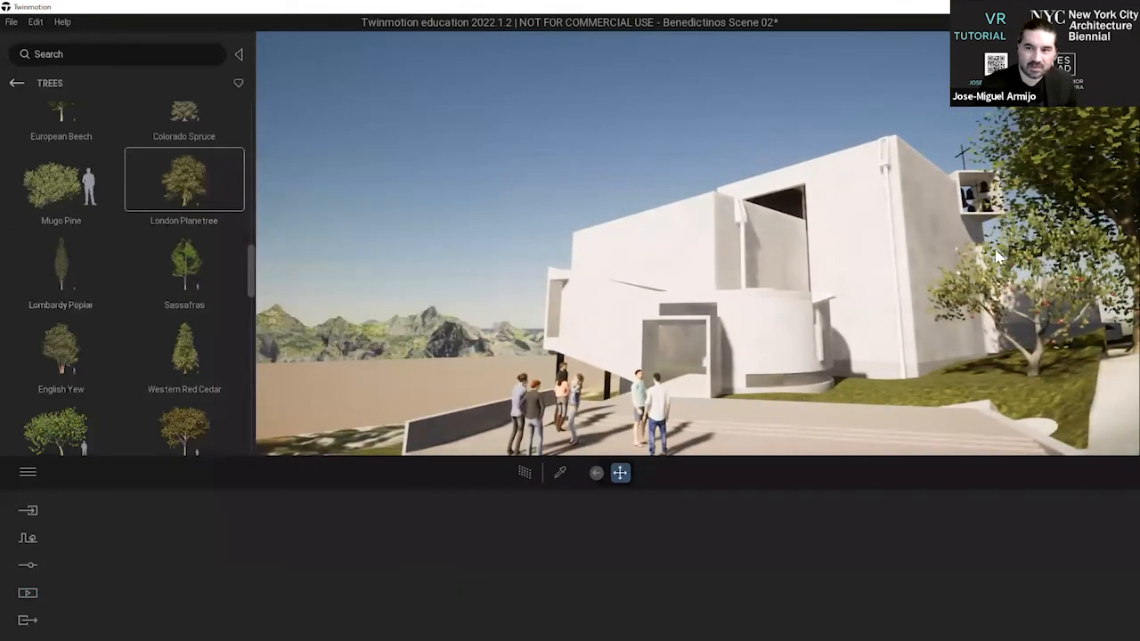
click(1085, 145)
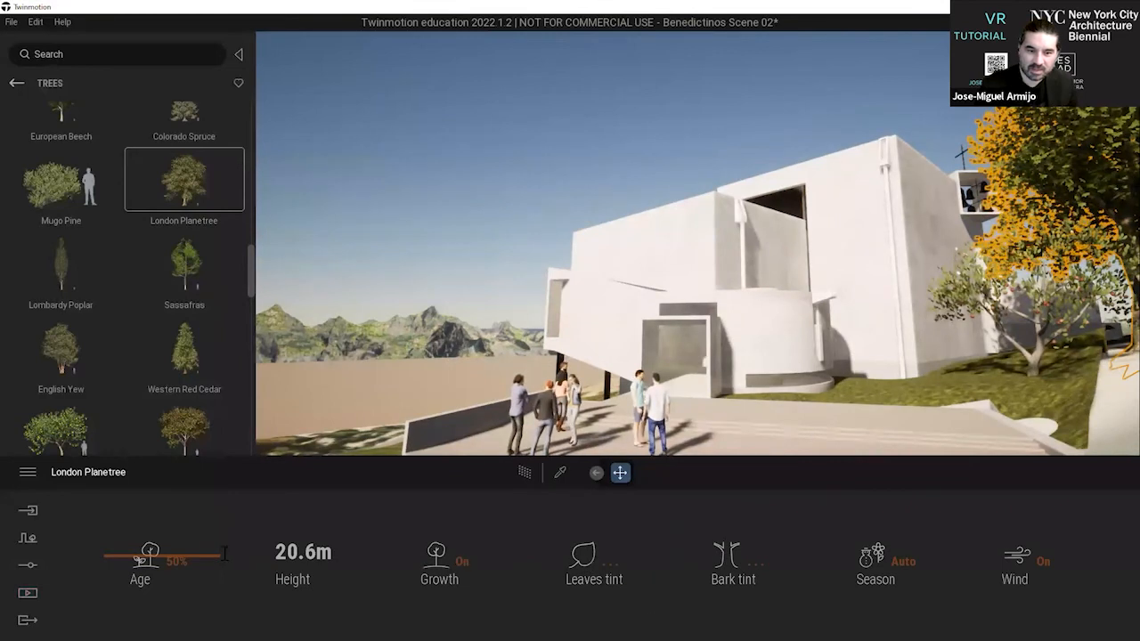
drag(212, 560, 205, 585)
key(d)
key(a)
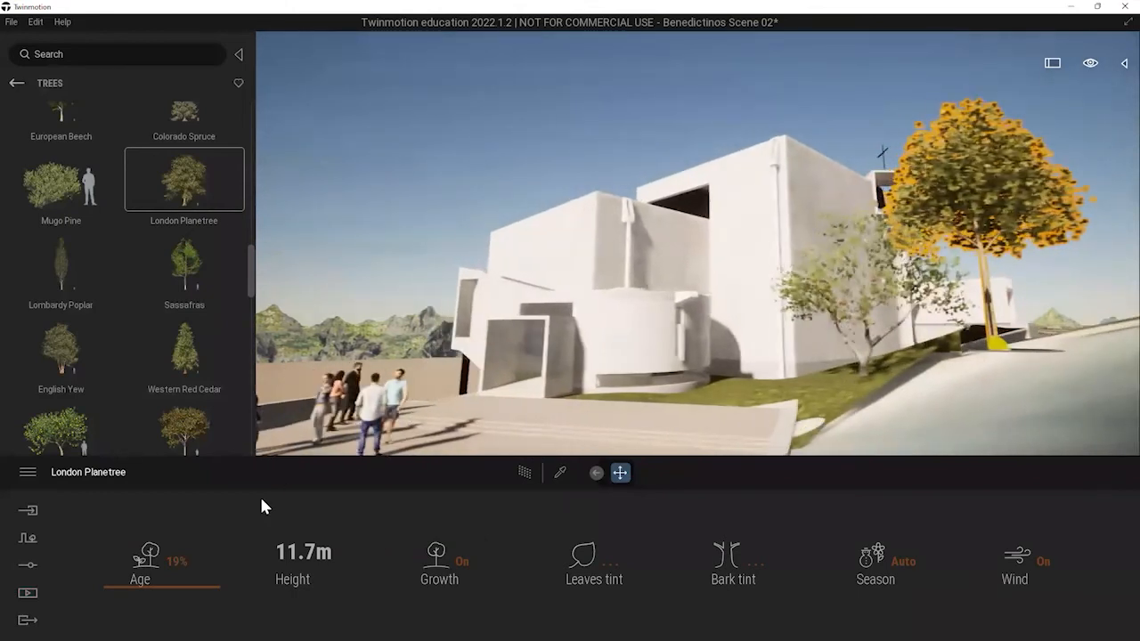
mouse_move(208, 590)
mouse_down()
mouse_move(214, 600)
mouse_move(263, 440)
mouse_move(230, 592)
mouse_up()
key(a)
key(a)
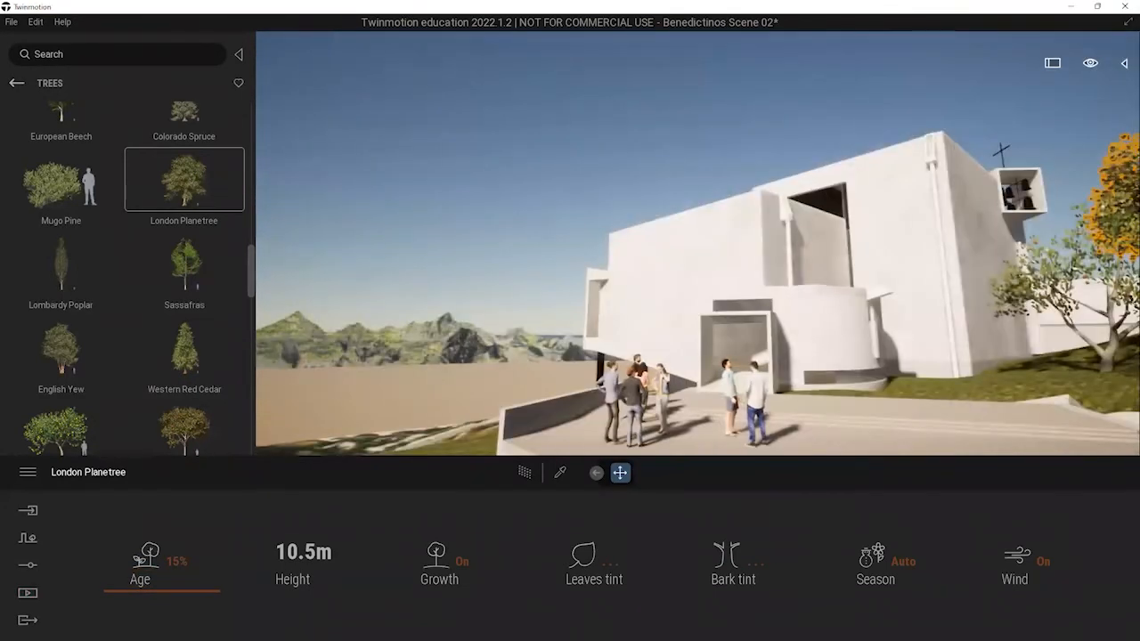
right_drag(855, 130, 955, 134)
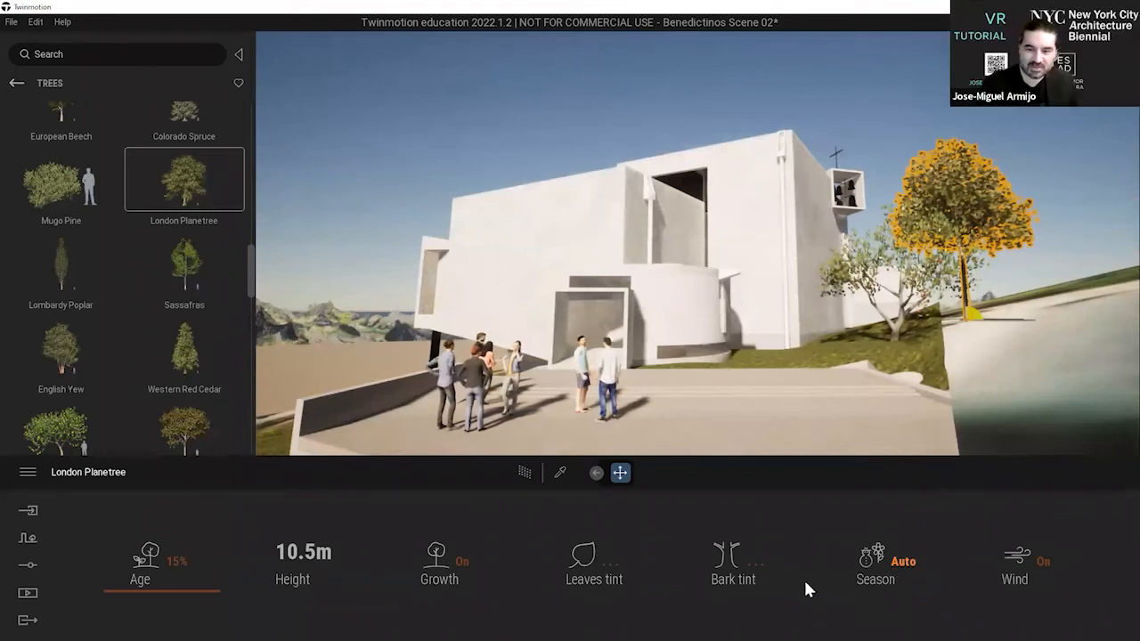
Check the London Planetree's bark tint colours without changing them, and set the tree's age to 30%.
click(724, 551)
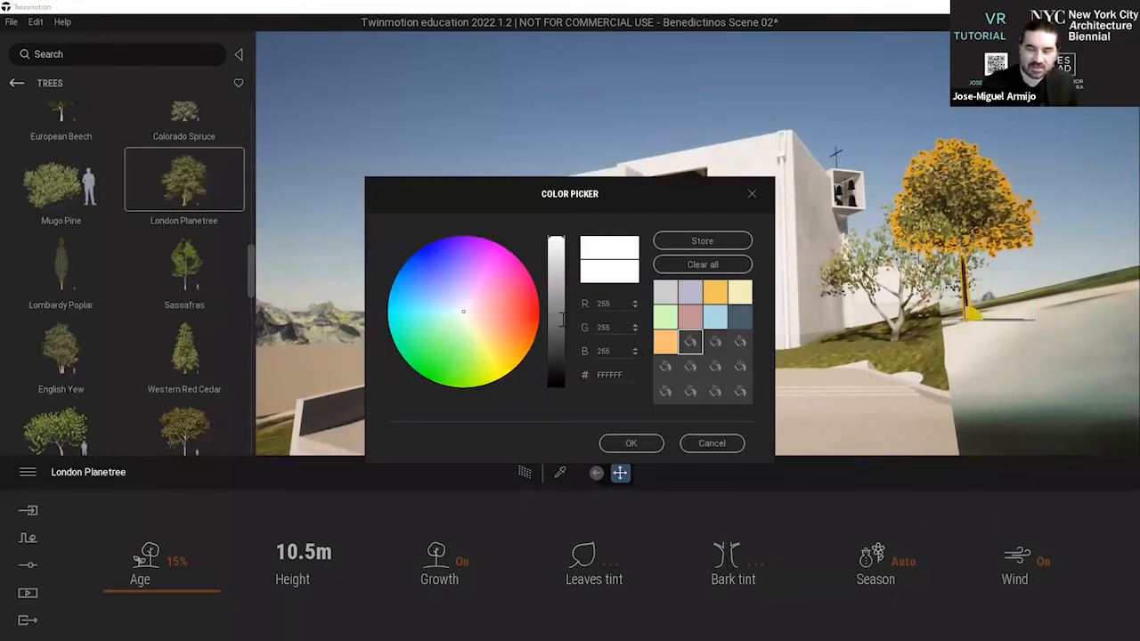
click(753, 193)
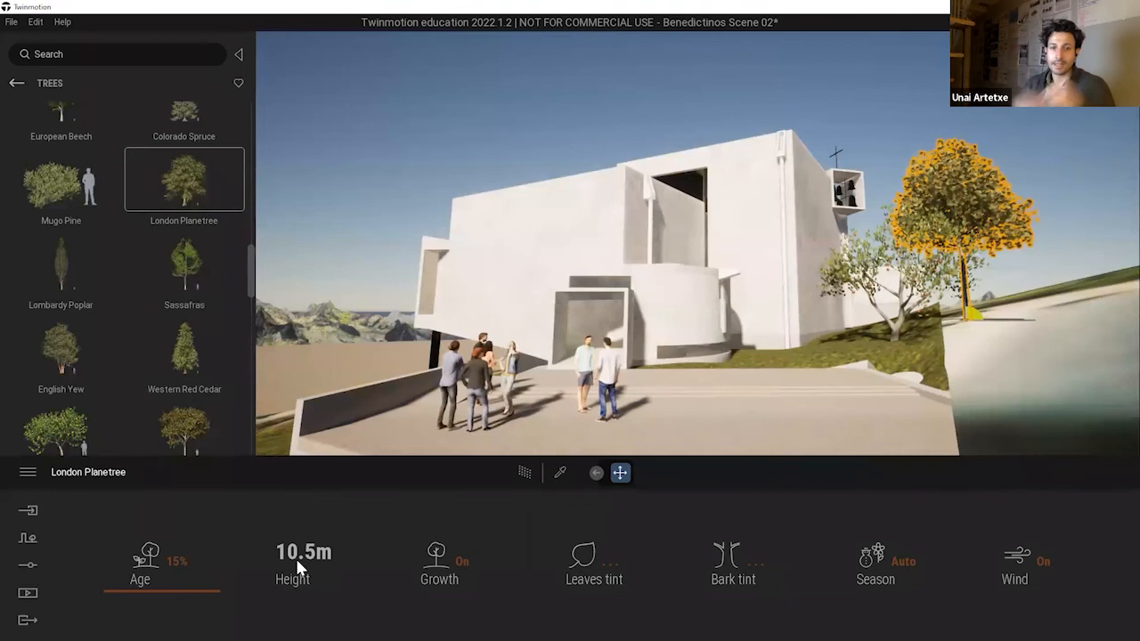
drag(213, 580, 722, 134)
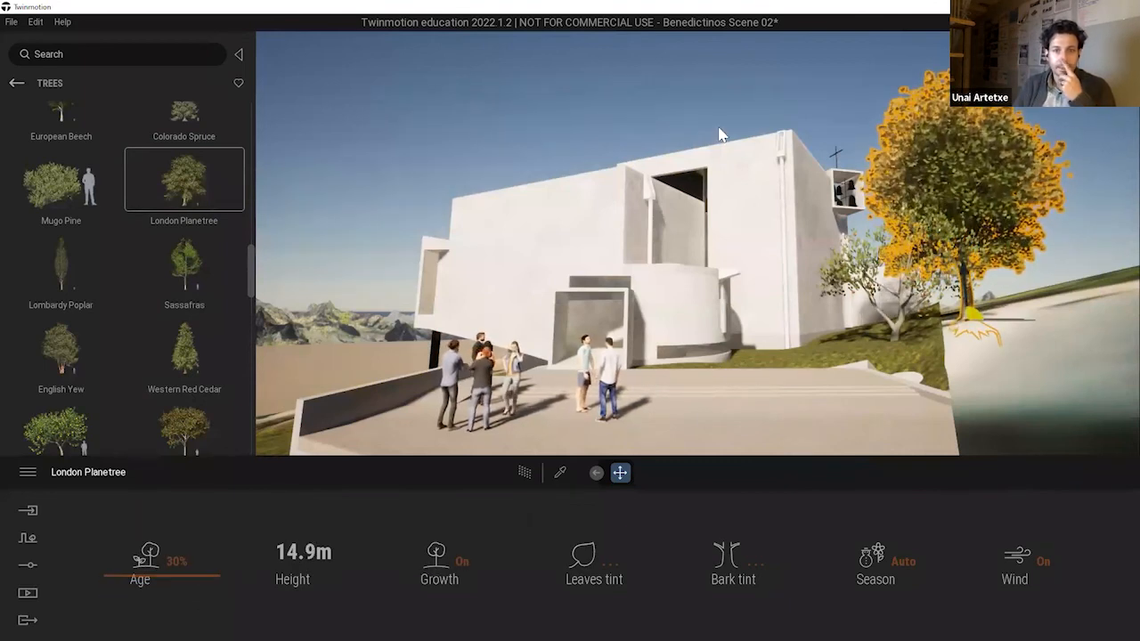
click(718, 134)
Place Long grass borders 03 from the library's detail grasses on the lawn below the monastery's raised volume and plaza wall.
key(a)
key(w)
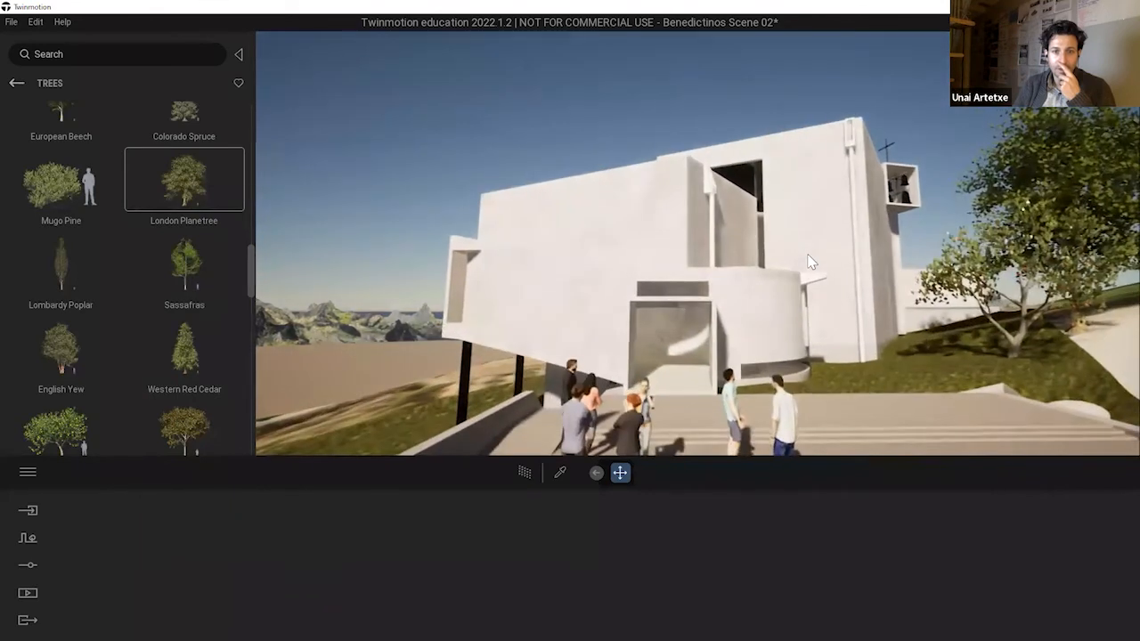
key(w)
key(w)
key(e)
key(d)
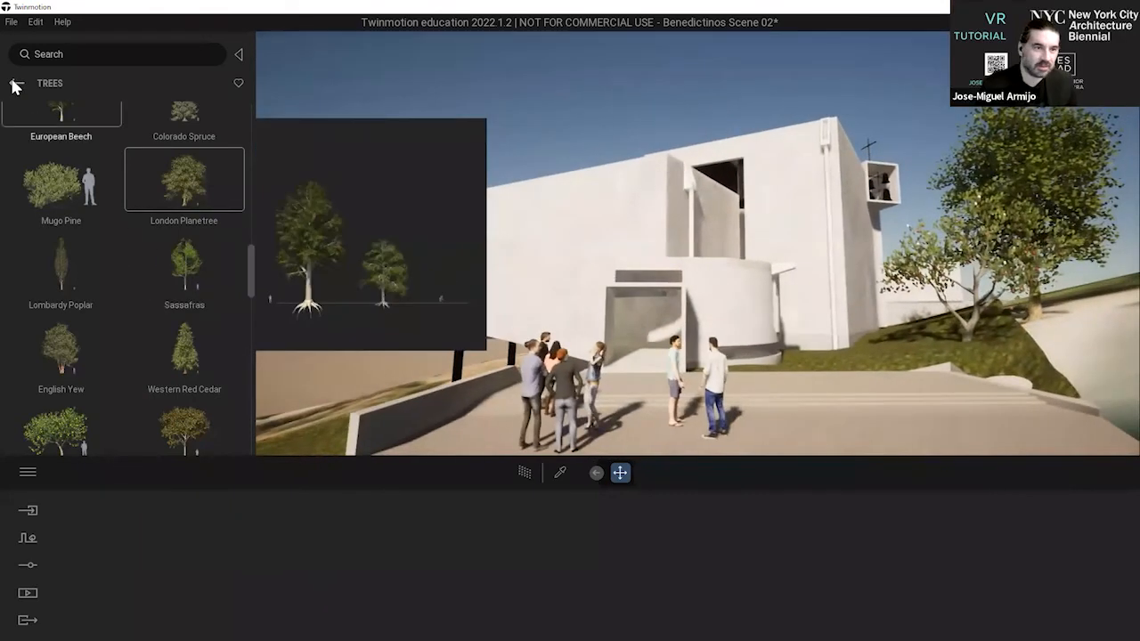
click(16, 83)
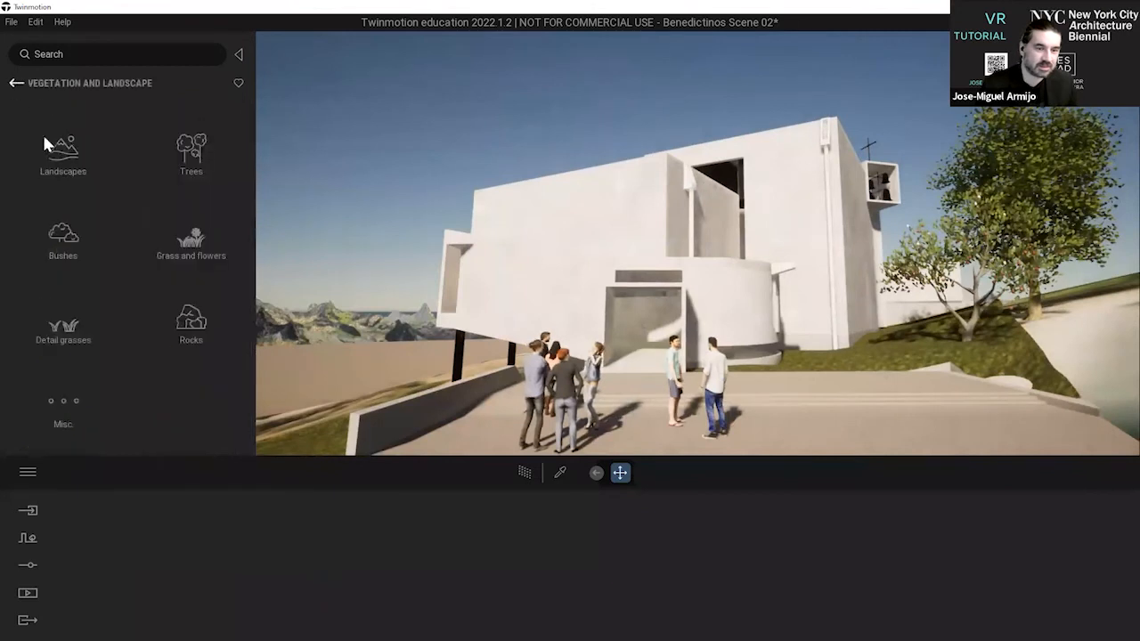
click(63, 331)
key(a)
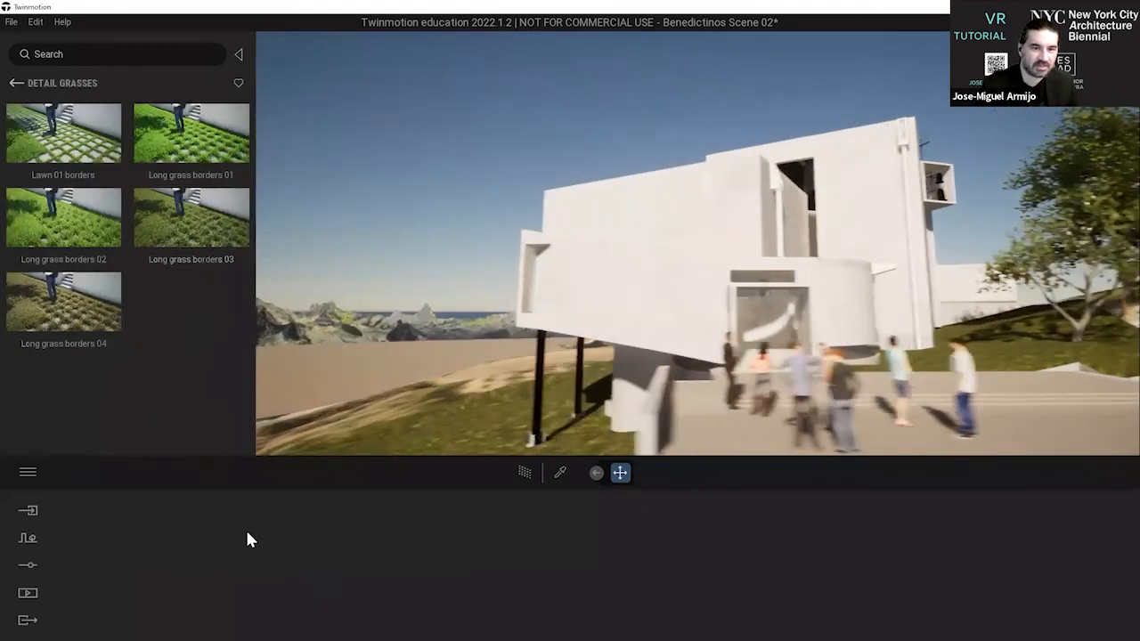
key(s)
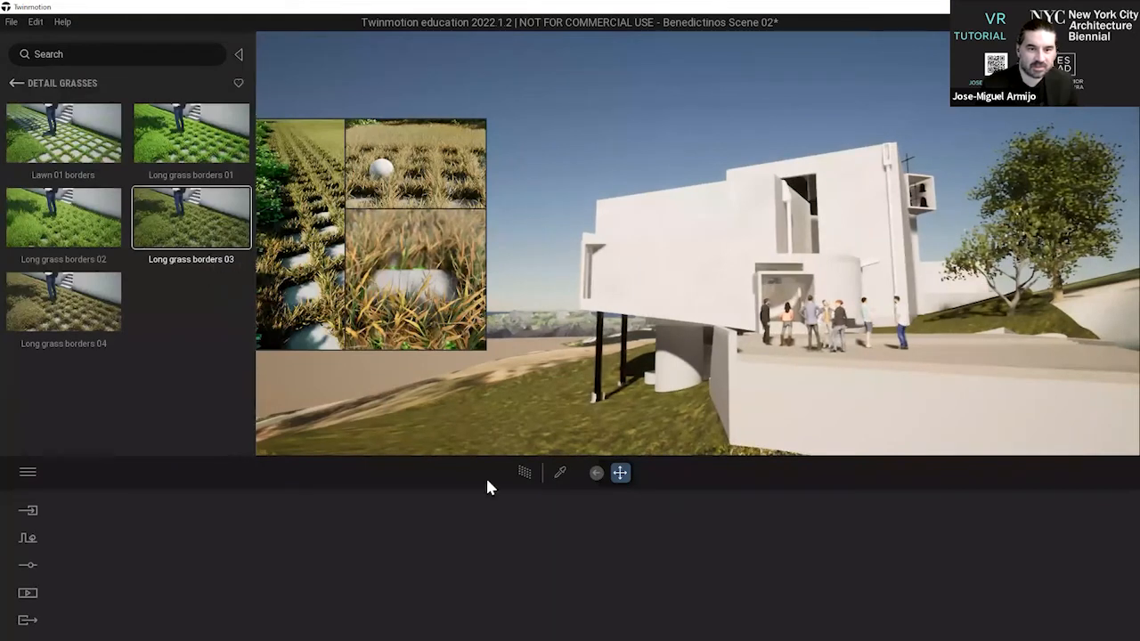
click(202, 258)
click(597, 430)
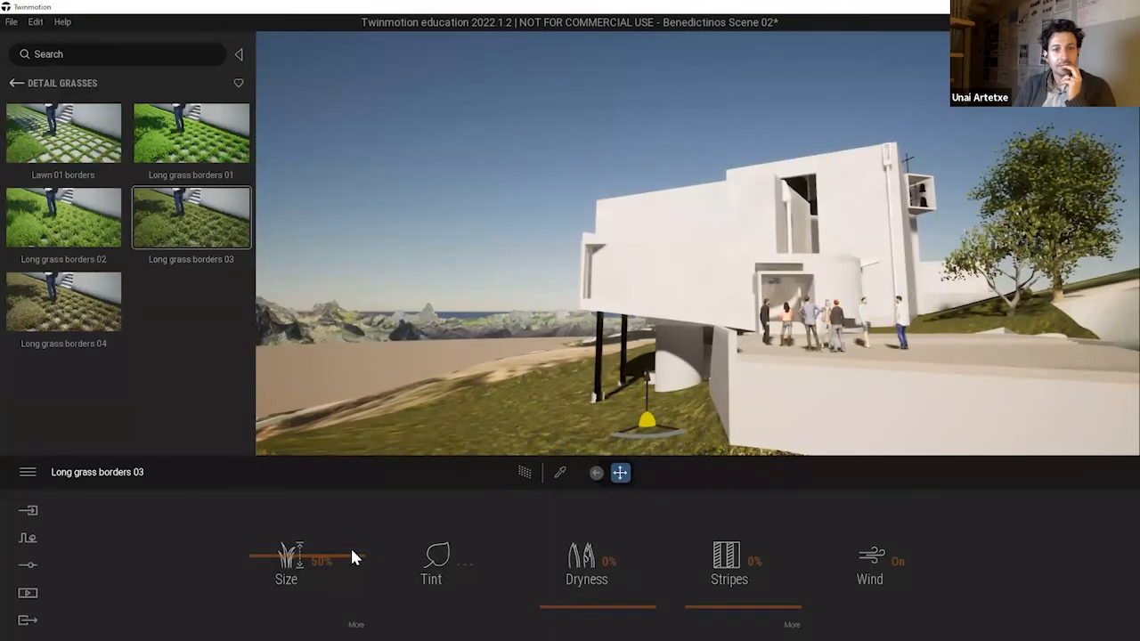
Examine the plaza, characters and trees in front of the monastery entrance from closer and higher viewpoints.
click(735, 125)
middle_drag(735, 125, 750, 117)
right_drag(750, 120, 751, 44)
scroll(751, 44, up, 5)
key(w)
key(d)
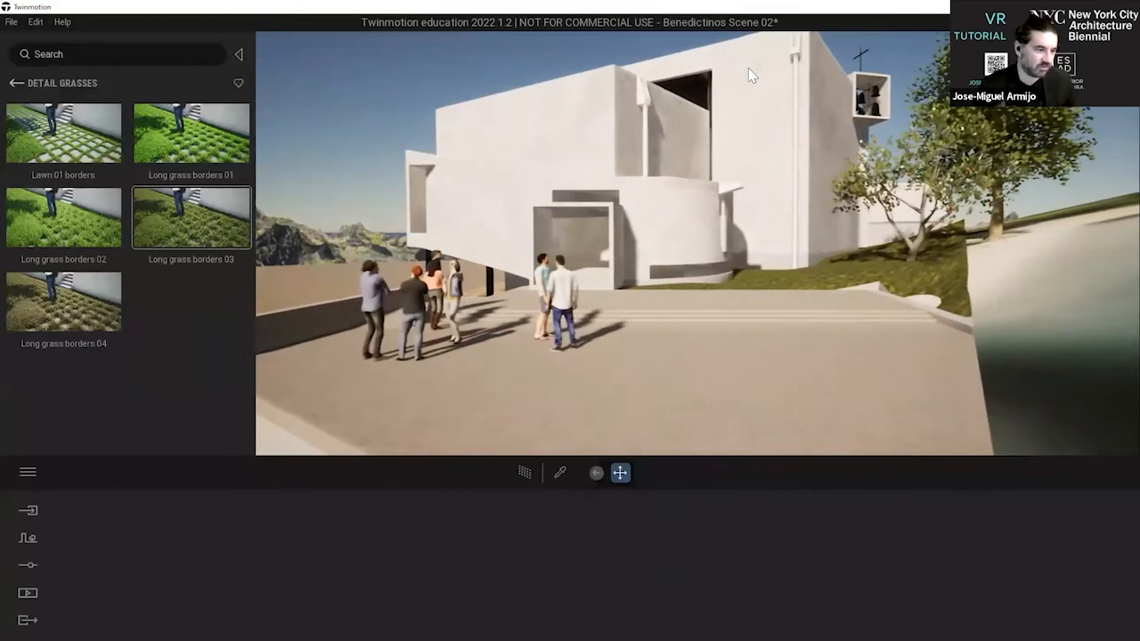
key(w)
key(d)
key(a)
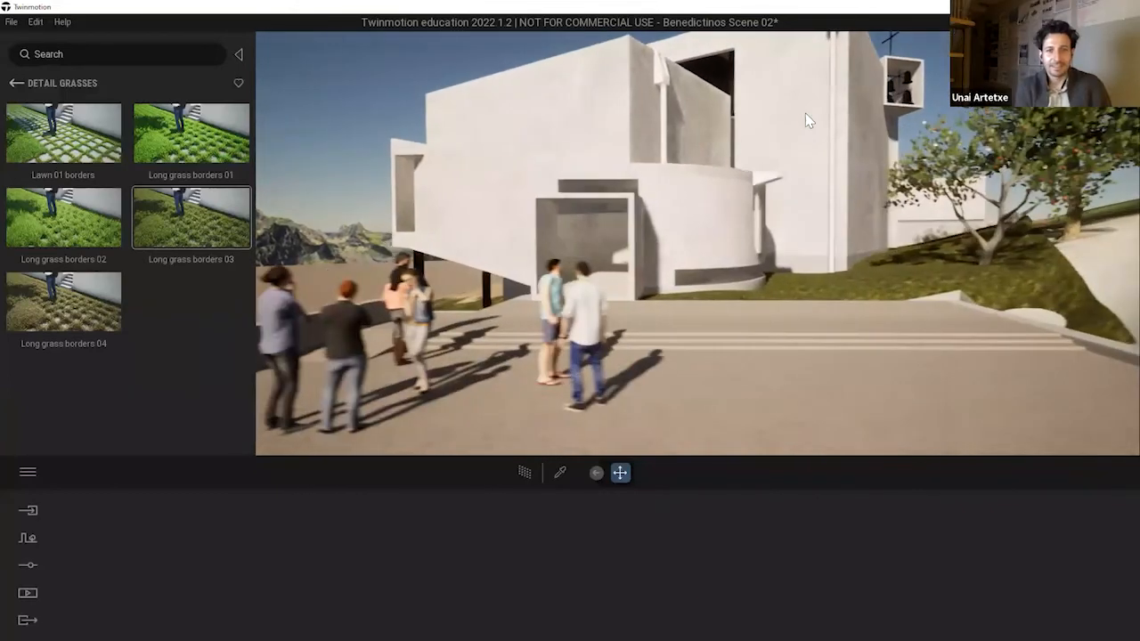
key(s)
right_drag(813, 109, 759, 105)
key(e)
key(d)
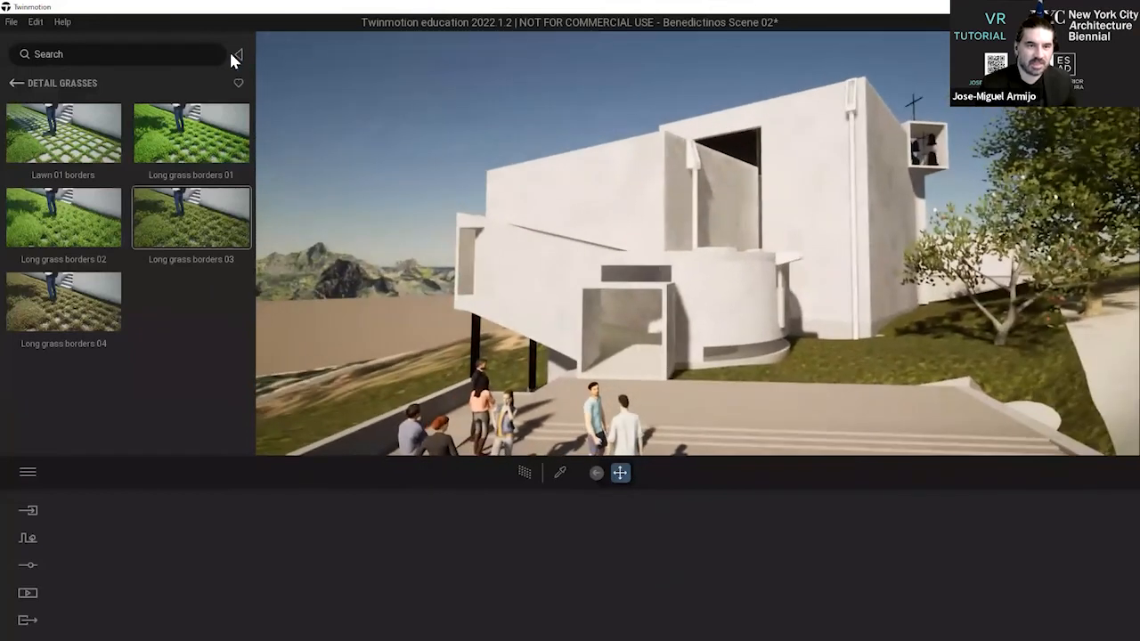
Place a rock from the library's vegetation and landscape items on the grass beside the plaza and adjust its height.
click(14, 84)
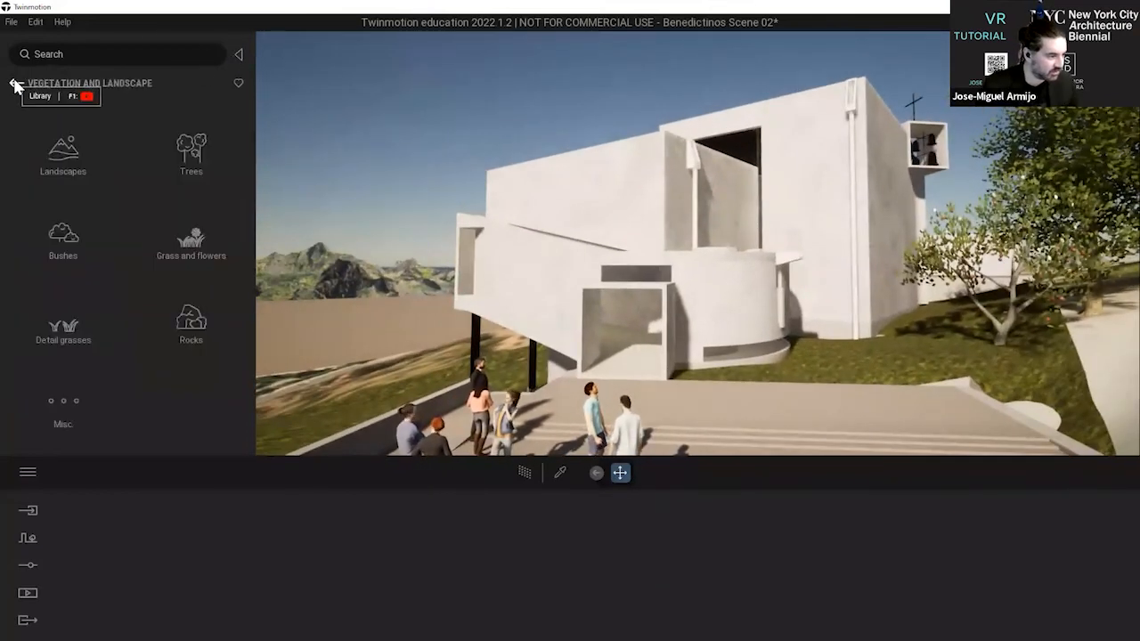
click(189, 326)
drag(672, 374, 884, 365)
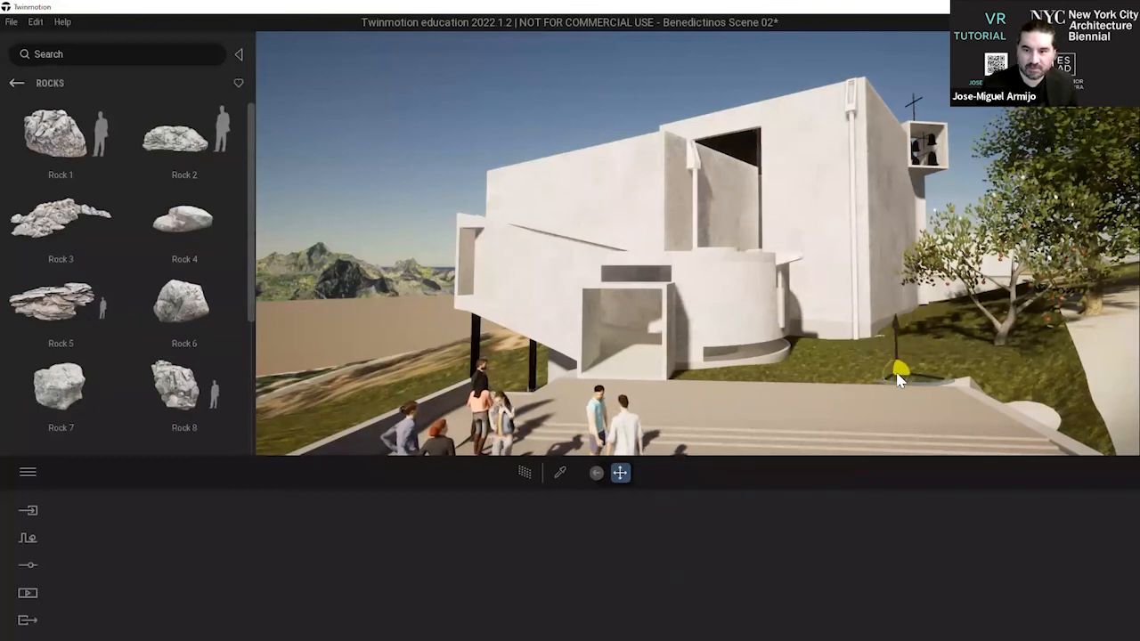
click(896, 367)
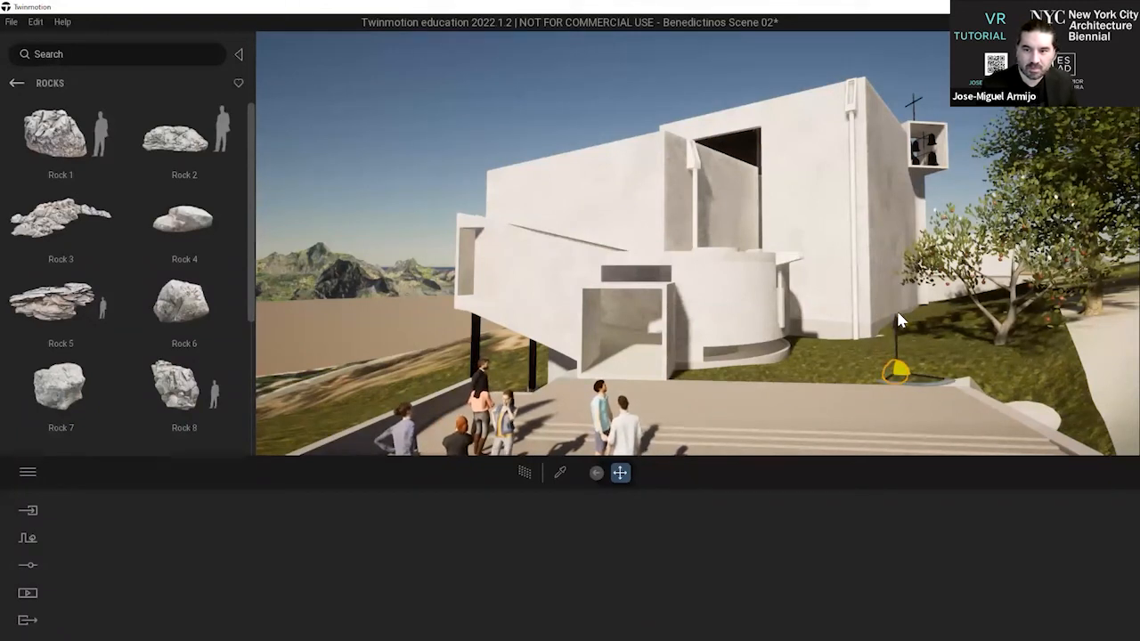
click(896, 333)
click(903, 346)
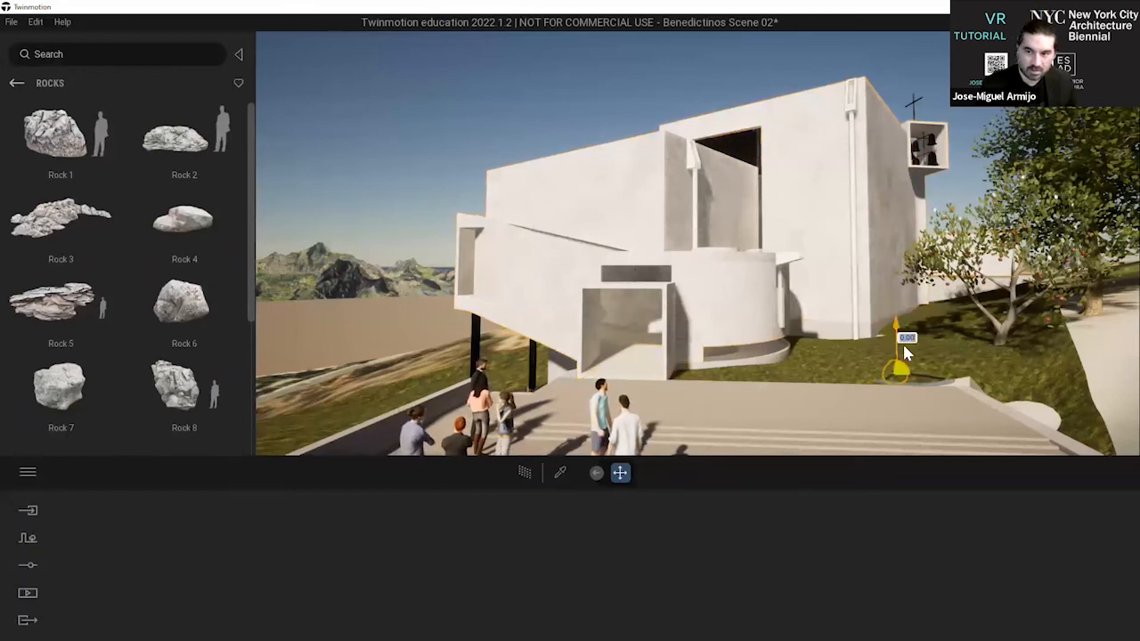
drag(899, 340, 887, 264)
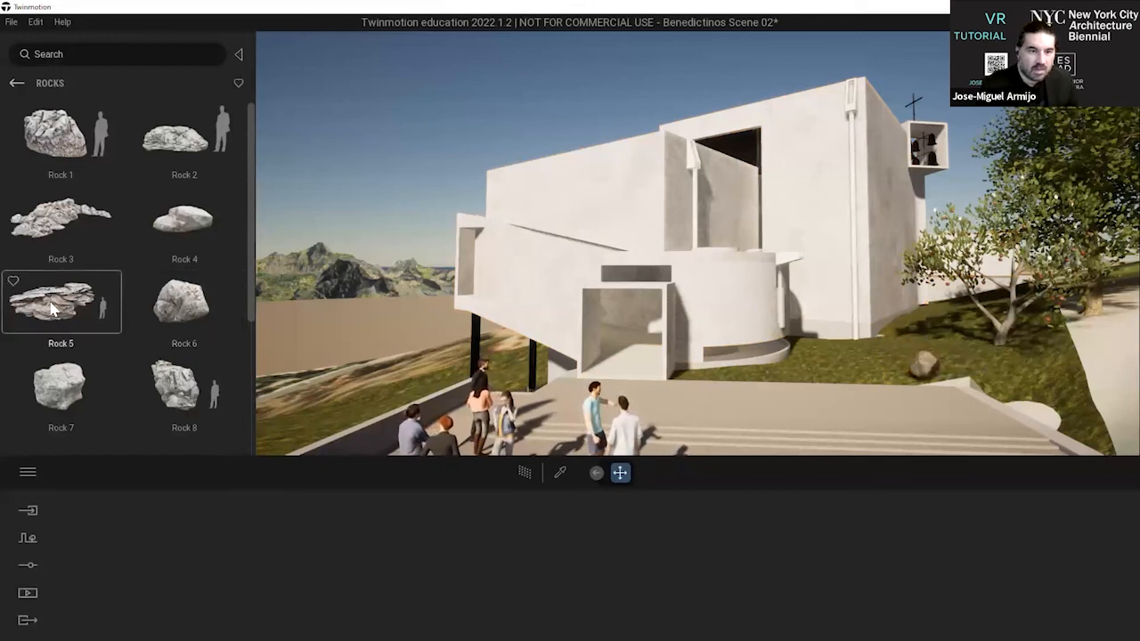
View the entrance from plaza level, then open the saved Image2 view and leave its preview.
right_drag(706, 256, 703, 211)
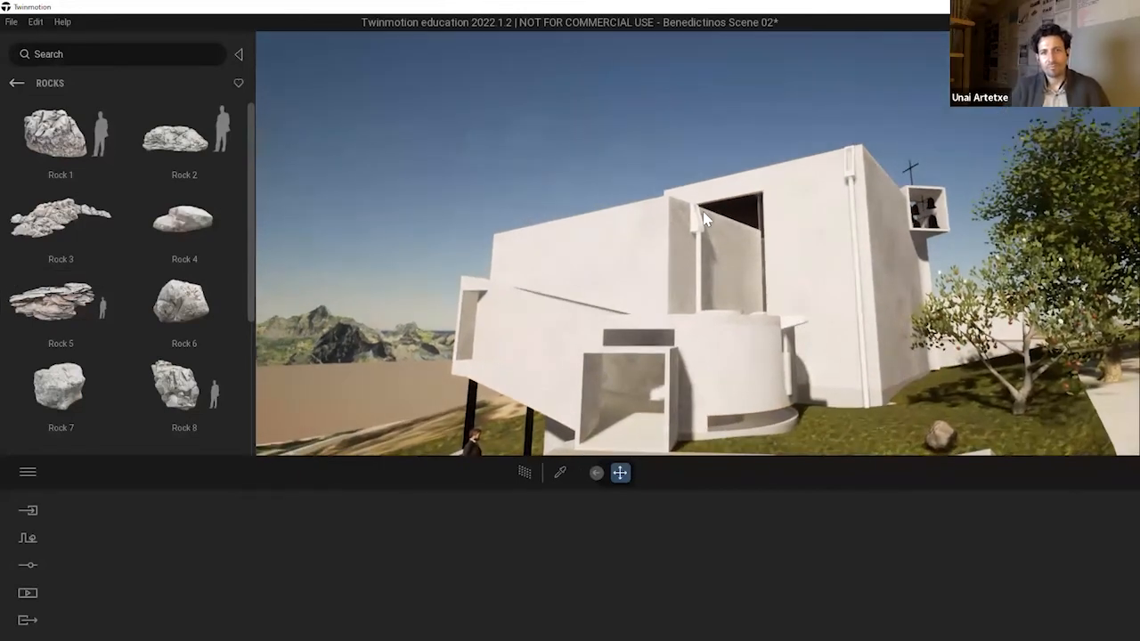
key(q)
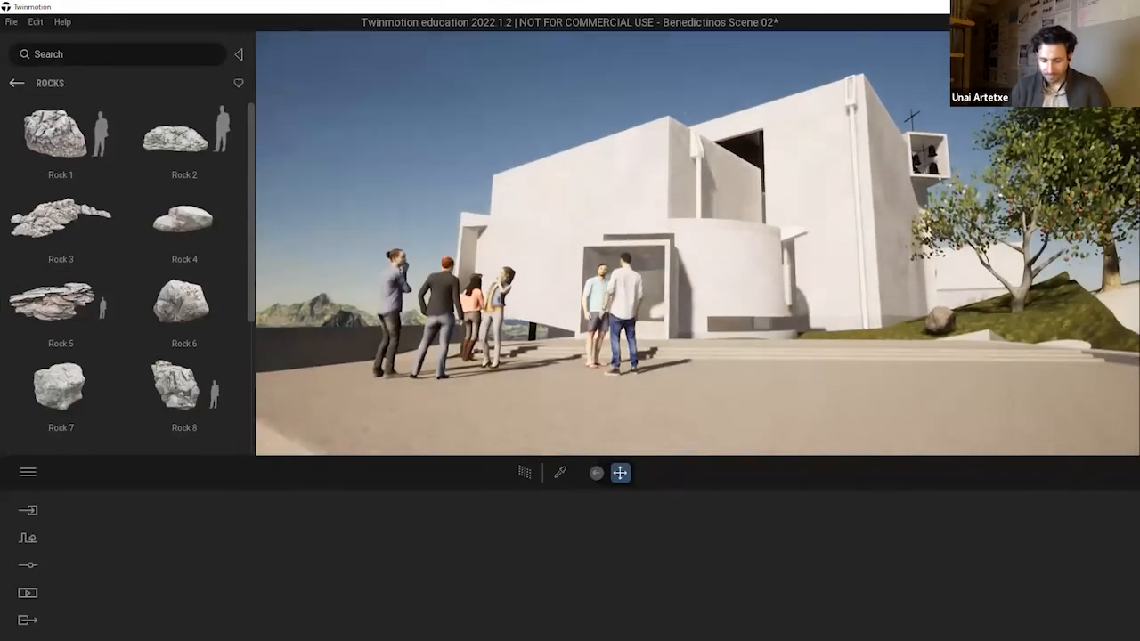
key(d)
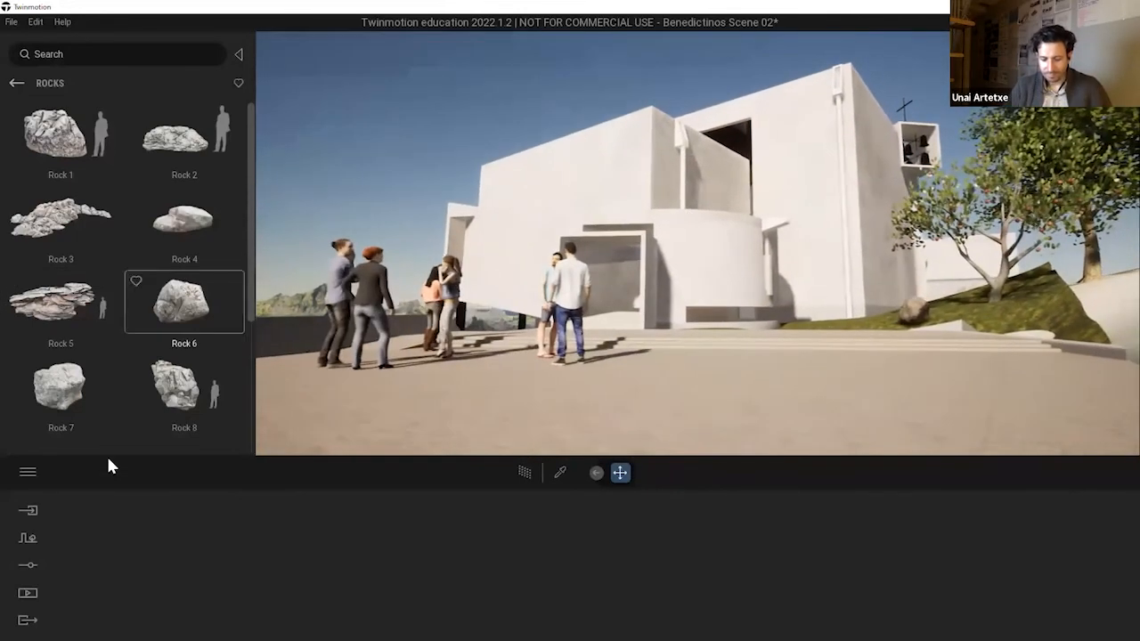
click(27, 594)
click(240, 552)
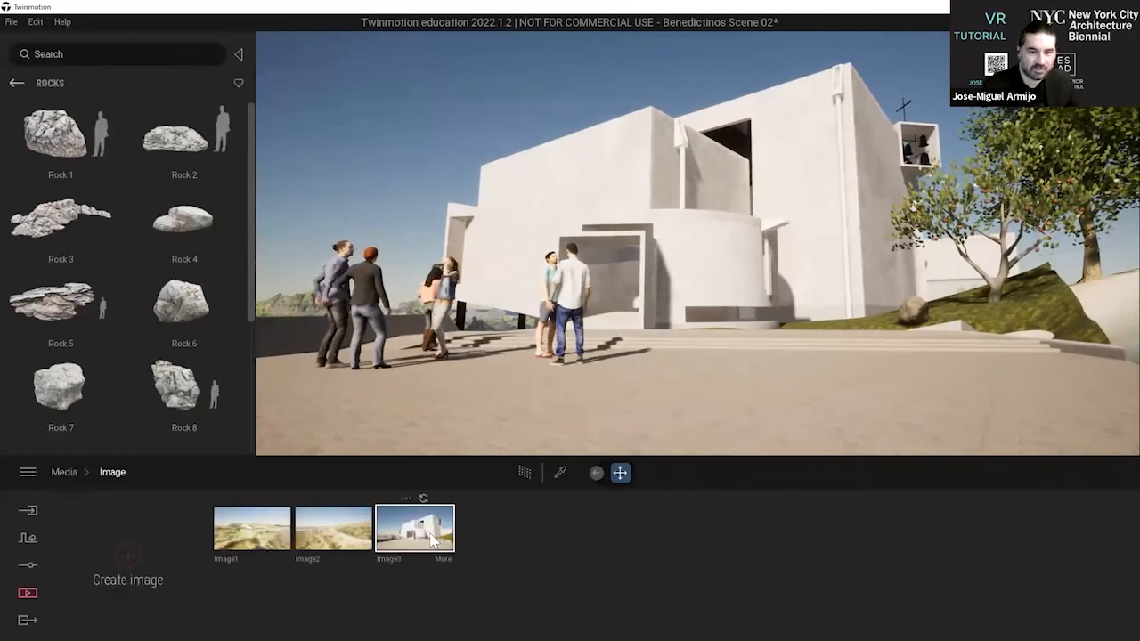
click(434, 539)
click(351, 531)
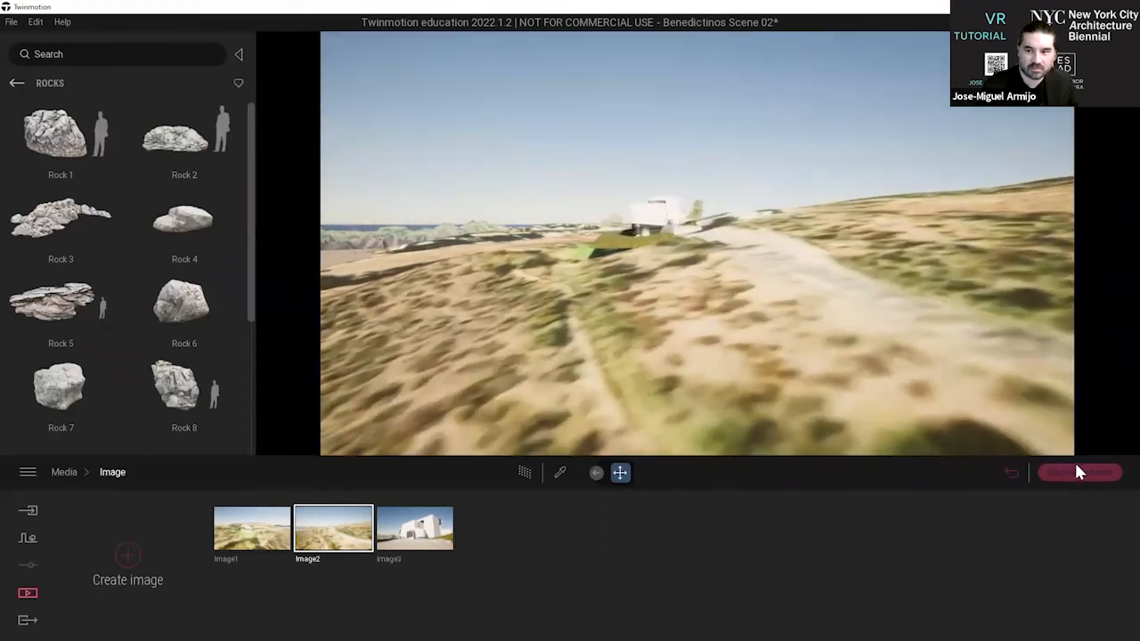
click(1077, 472)
Frame the whole monastery from above, with its roofs, the plaza, the trees and the surrounding lawn in view.
key(w)
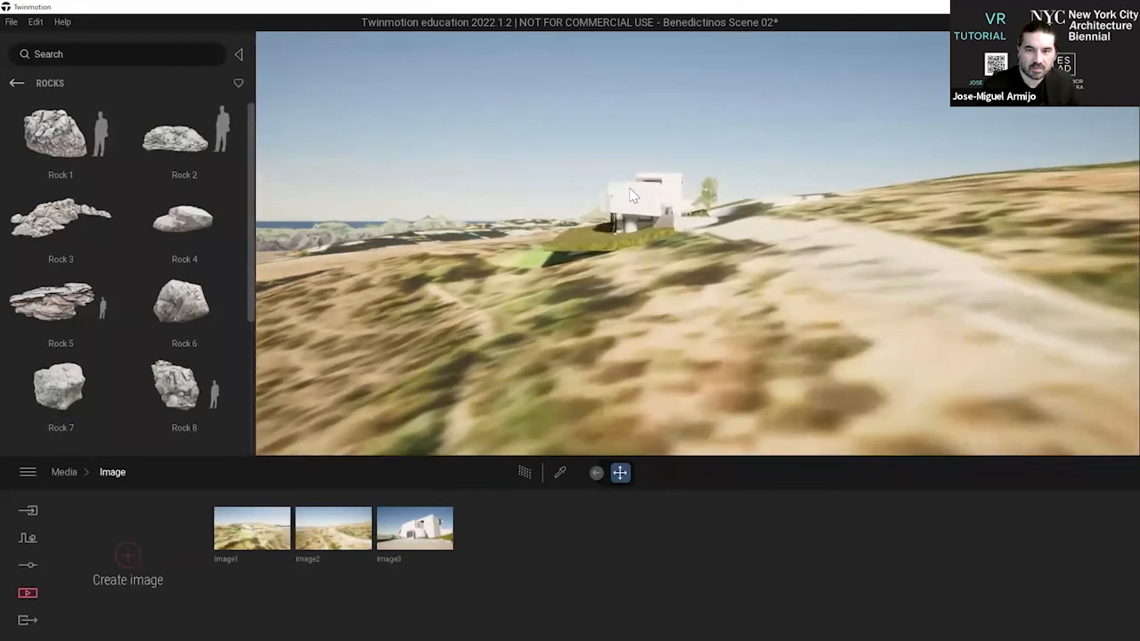
mouse_move(632, 193)
right_down()
mouse_move(667, 178)
mouse_move(743, 210)
mouse_move(544, 139)
mouse_move(561, 154)
mouse_move(576, 130)
mouse_move(596, 158)
mouse_move(639, 175)
right_up()
key(a)
key(w)
key(e)
key(a)
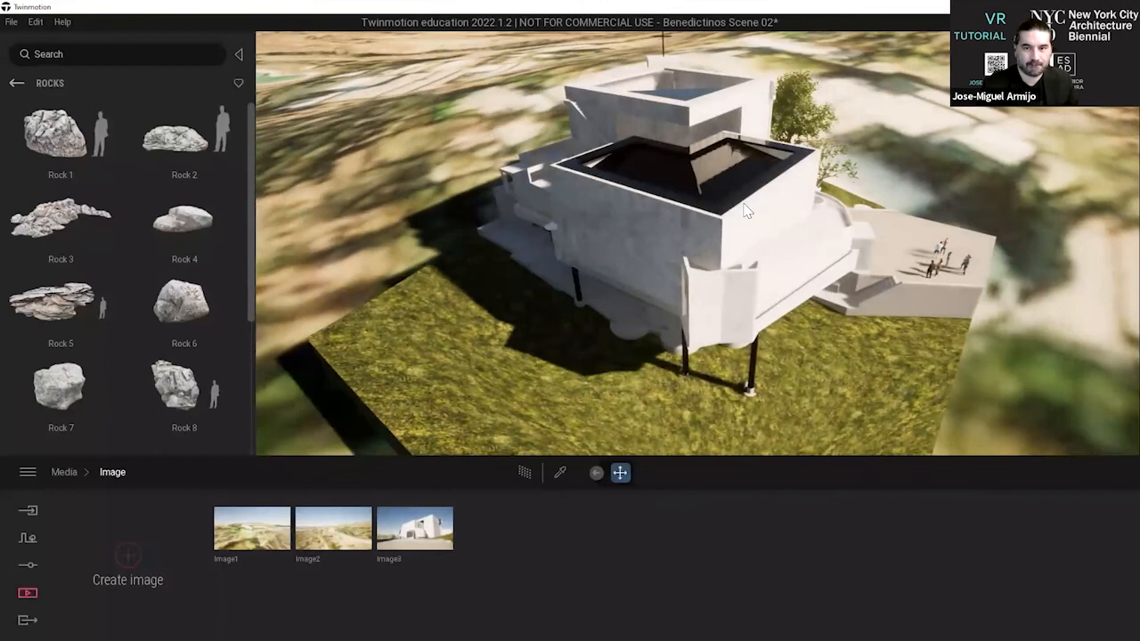
key(d)
right_drag(723, 196, 751, 199)
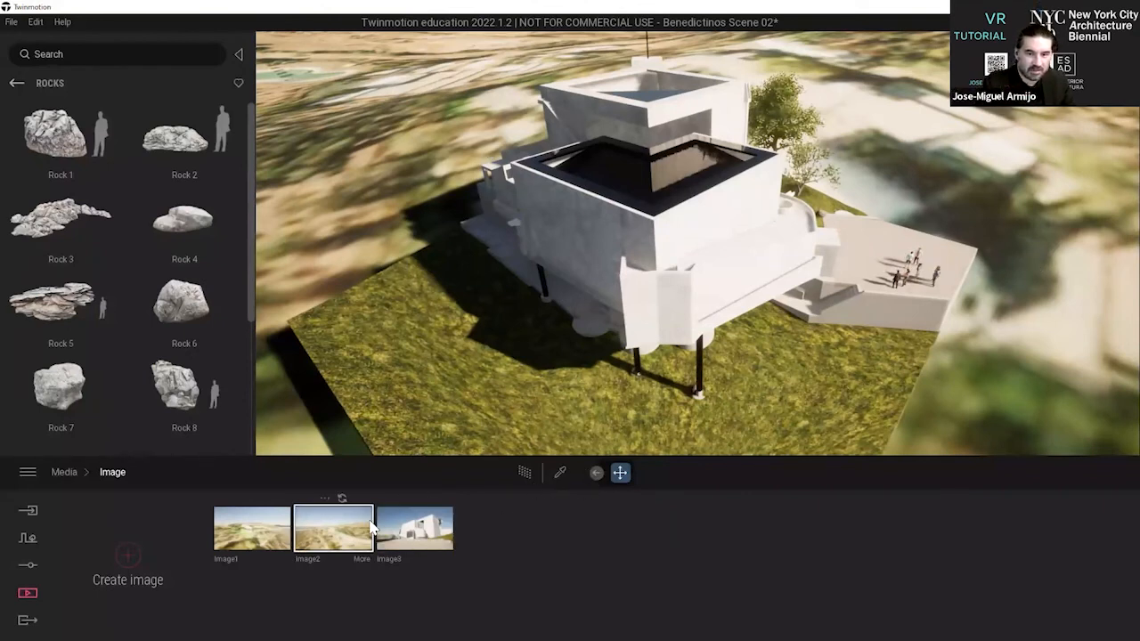
Update the saved Image2 with the current aerial view and Image1 with a closer view of the shaded facade on its black columns.
click(341, 499)
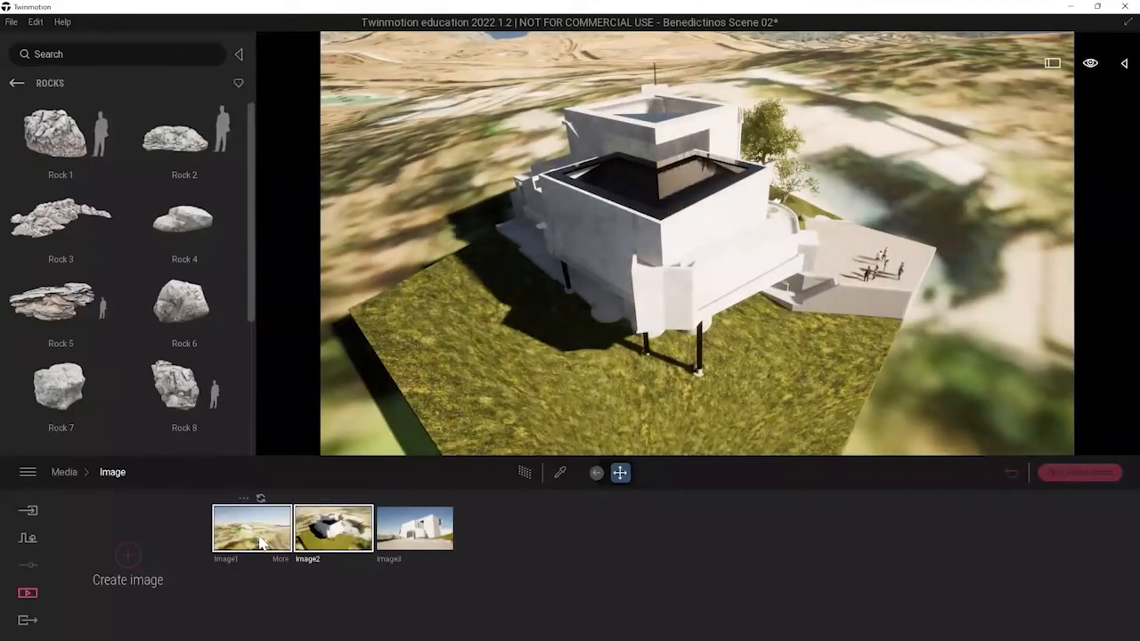
click(272, 531)
scroll(613, 192, up, 6)
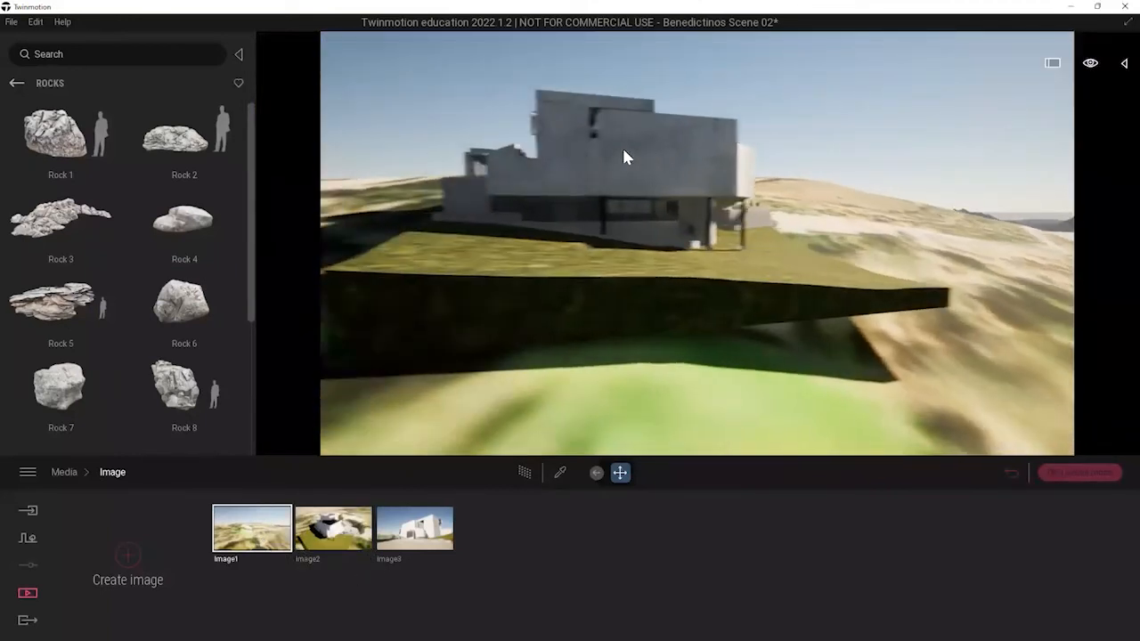
scroll(622, 150, up, 5)
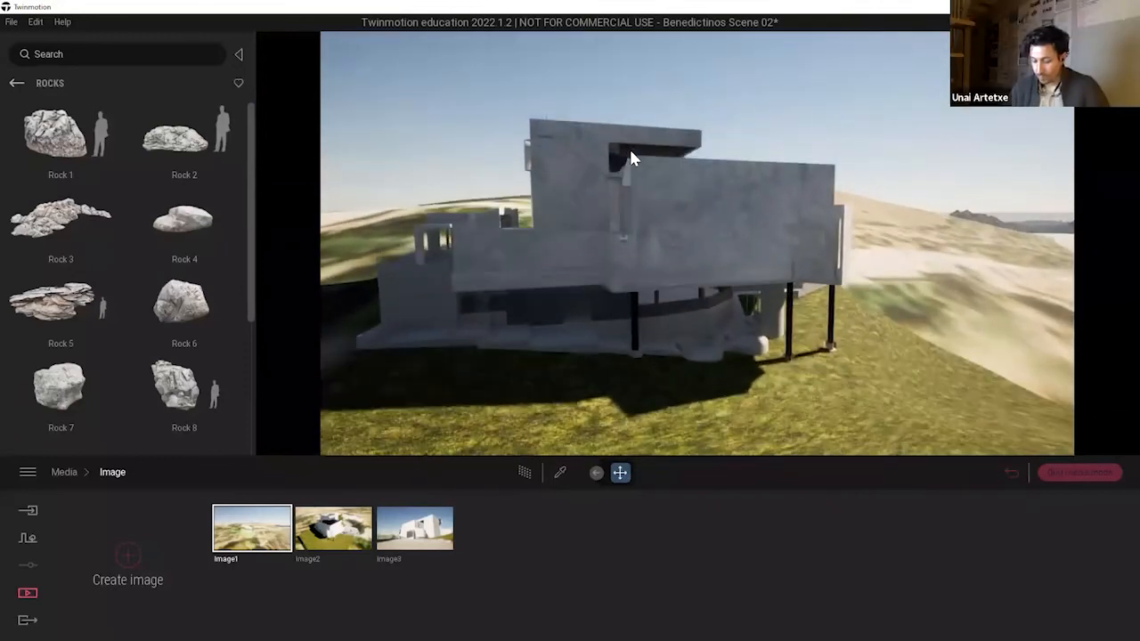
key(q)
key(e)
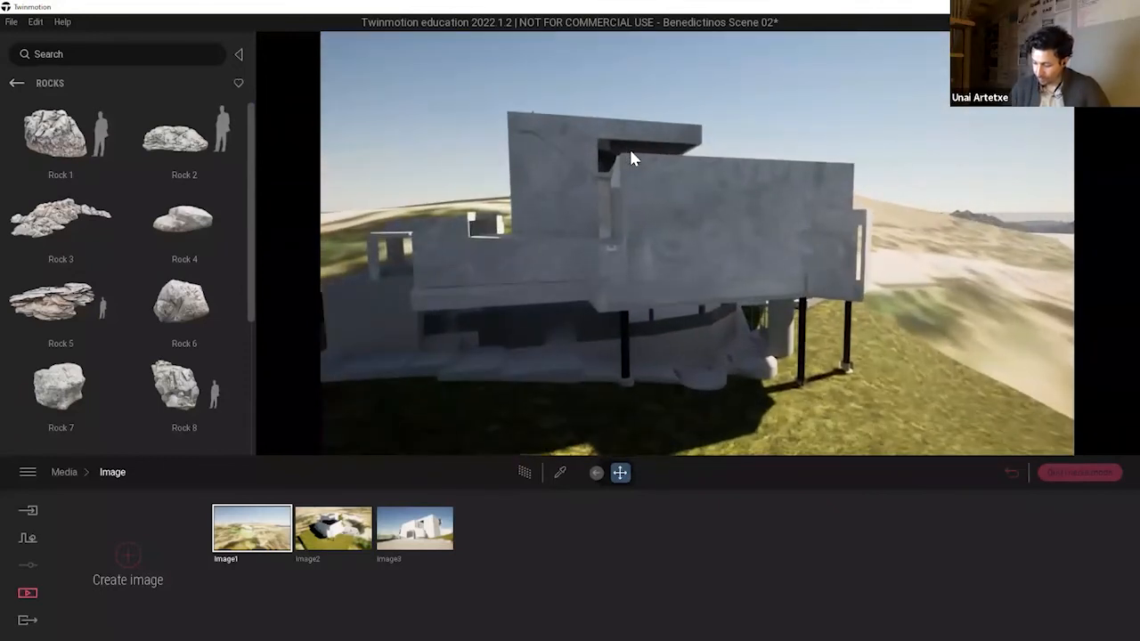
key(q)
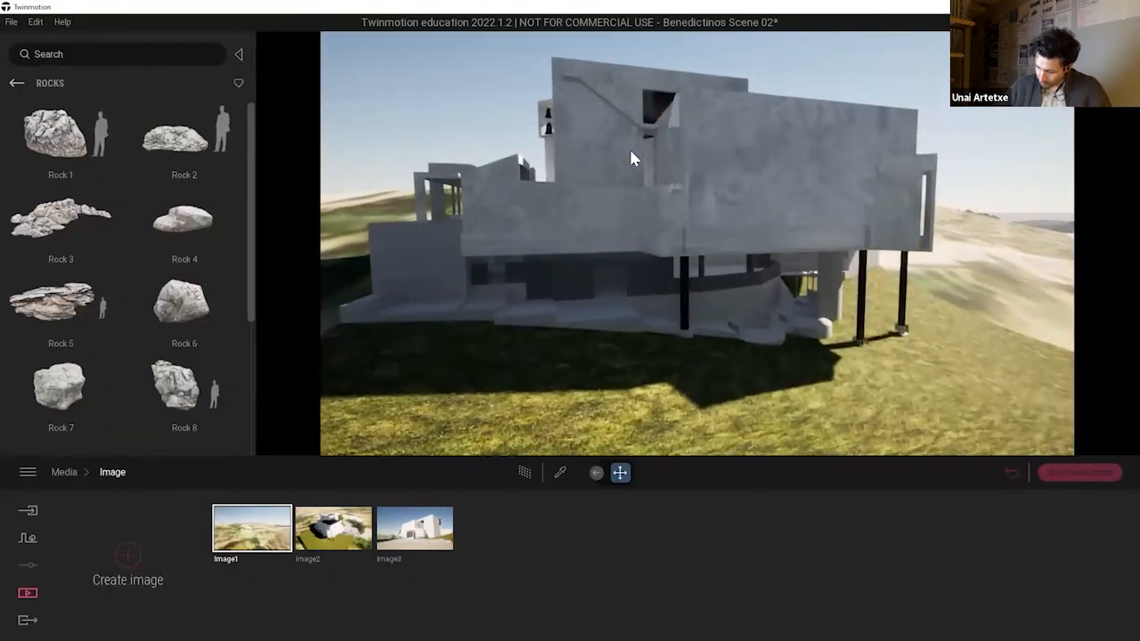
right_drag(631, 151, 565, 327)
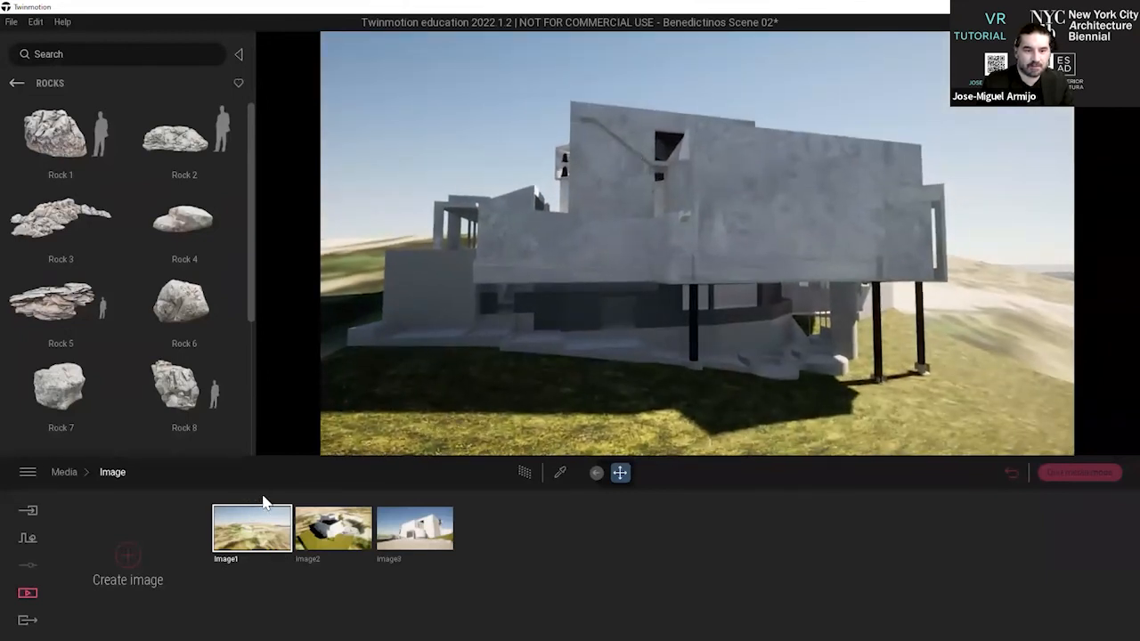
Examine the curved gallery on the monastery's lower level, including its concrete ceiling, columns and openings to the landscape.
key(w)
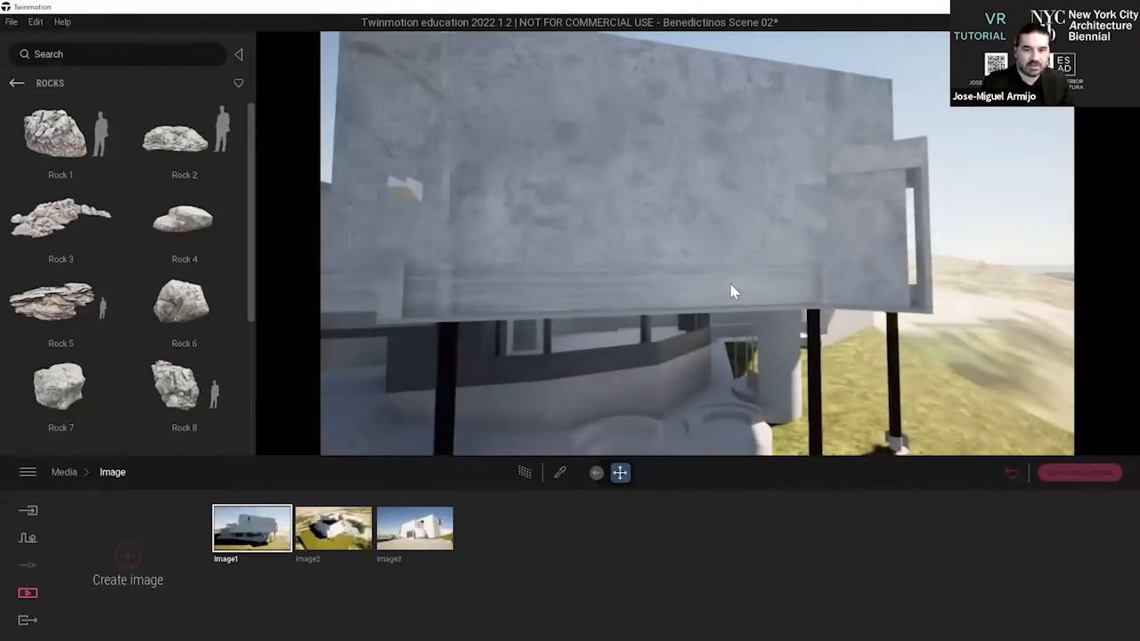
key(q)
key(w)
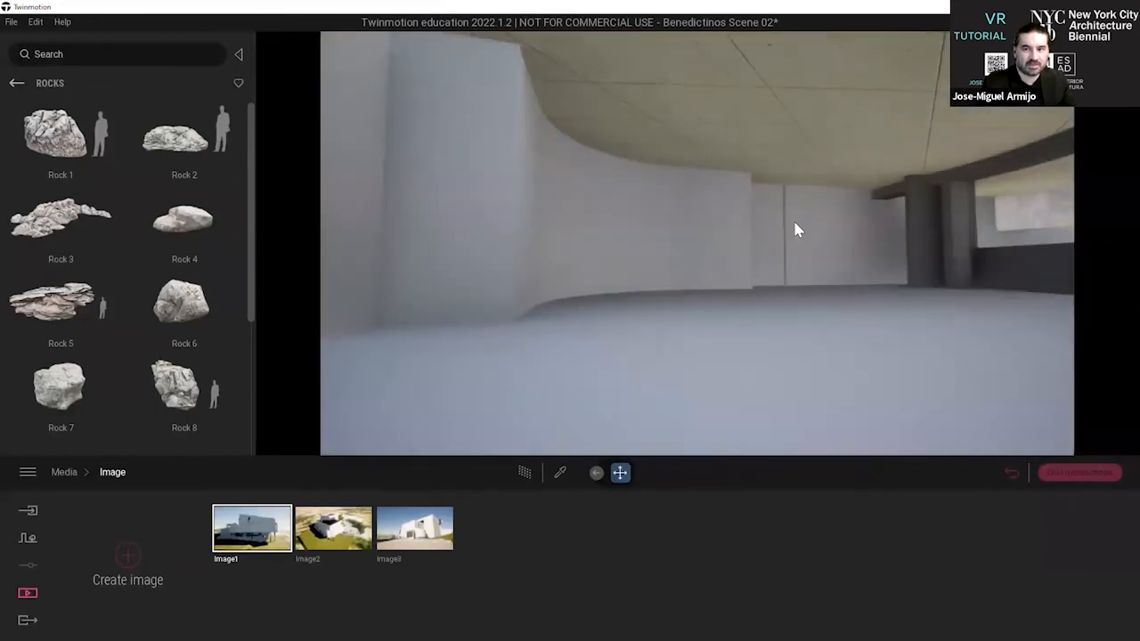
key(w)
right_drag(794, 221, 605, 260)
key(q)
key(e)
key(q)
key(e)
key(q)
key(e)
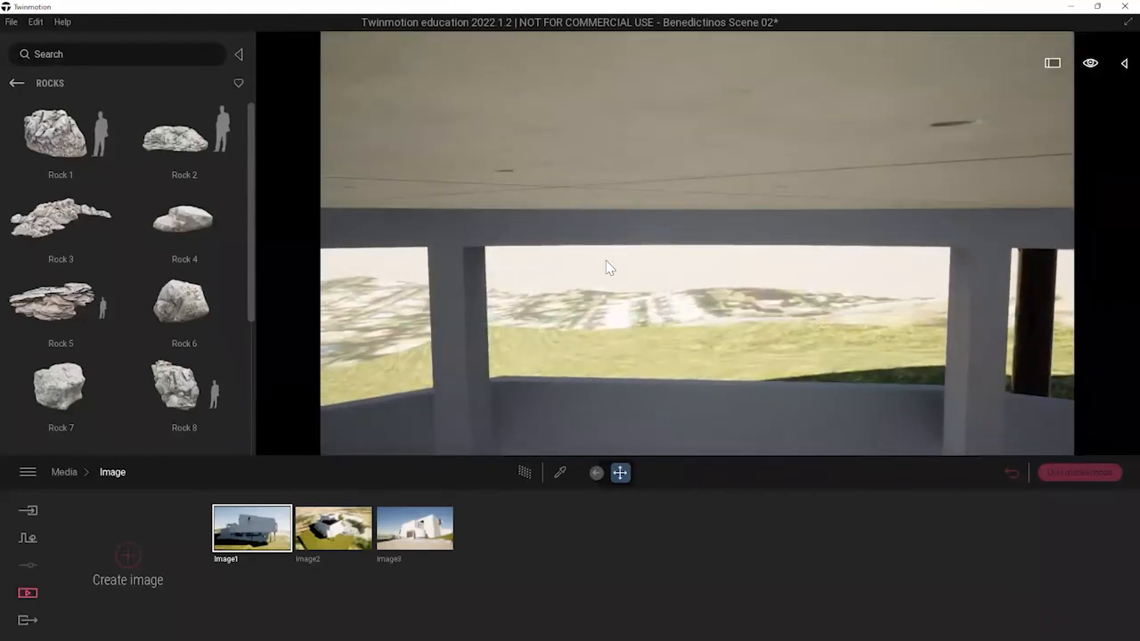
key(e)
key(q)
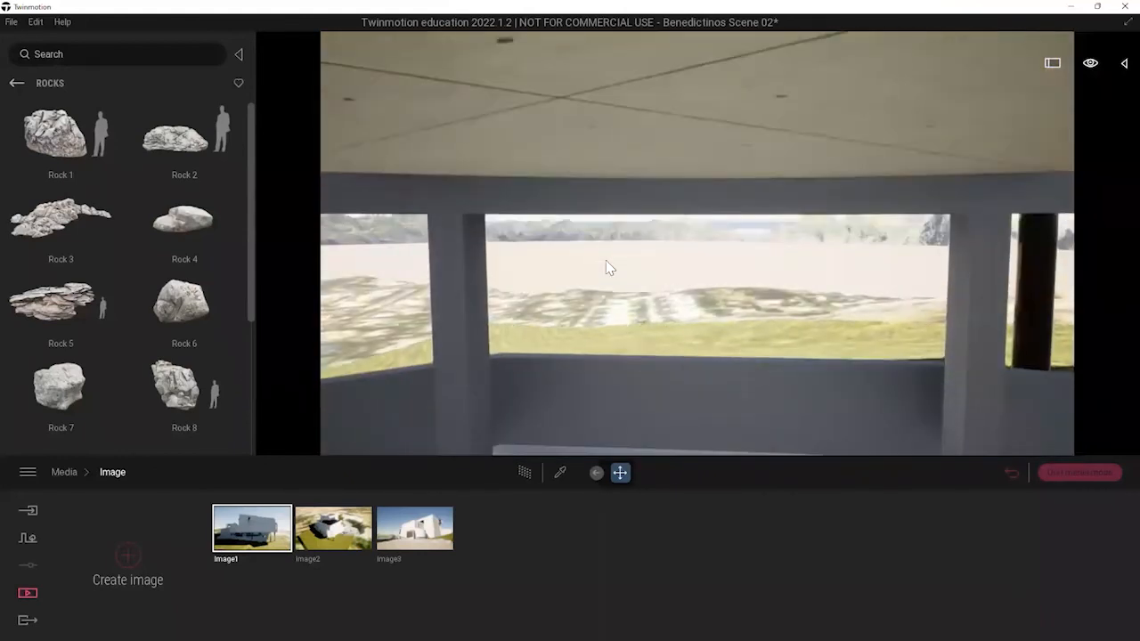
right_drag(605, 259, 581, 261)
key(q)
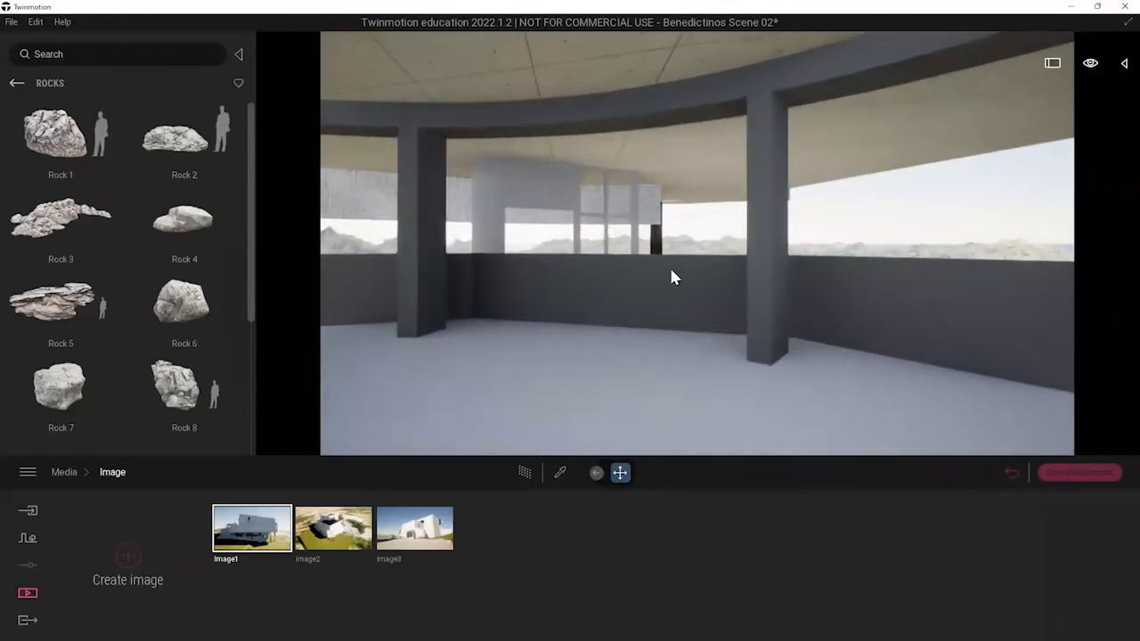
right_drag(670, 267, 672, 260)
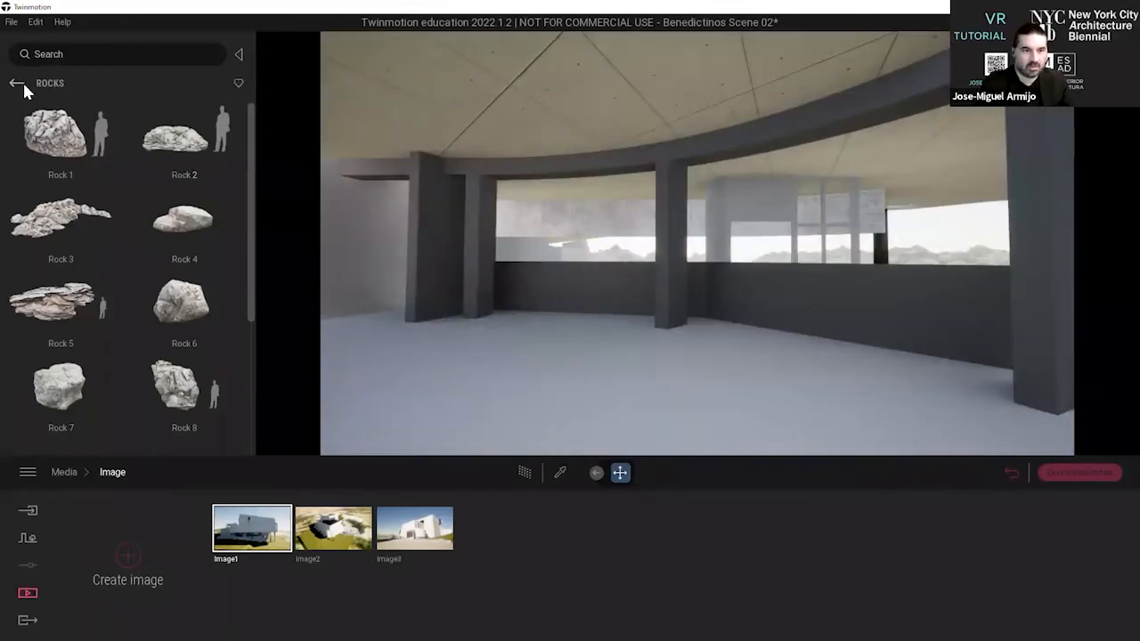
Place an area light from the library's lights in the curved gallery and position it near the ceiling.
click(23, 84)
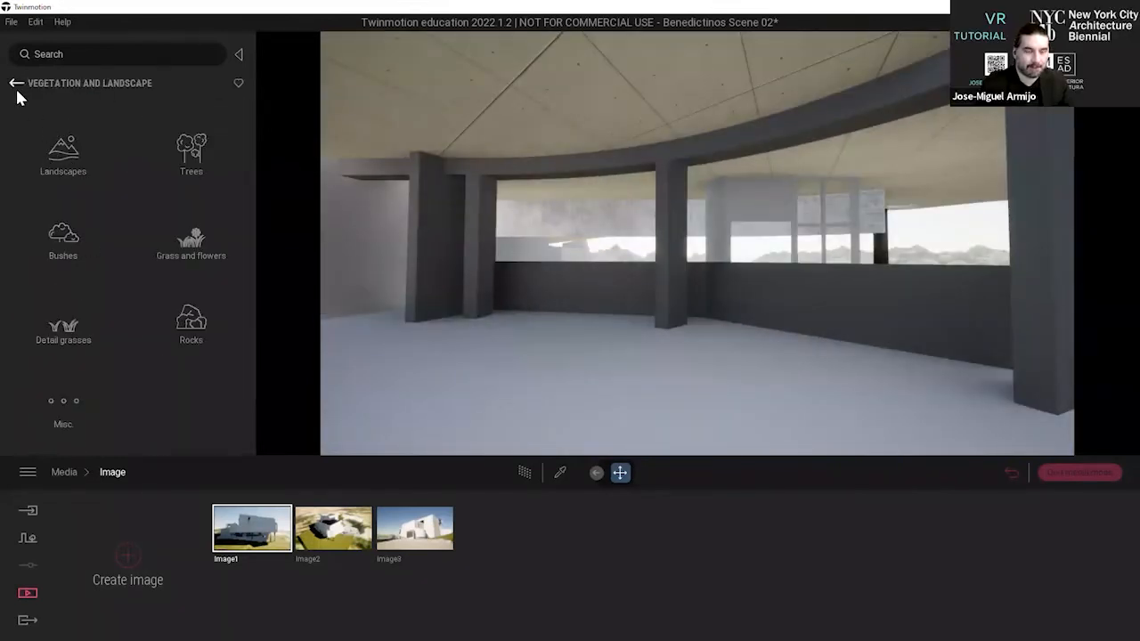
click(17, 84)
click(185, 248)
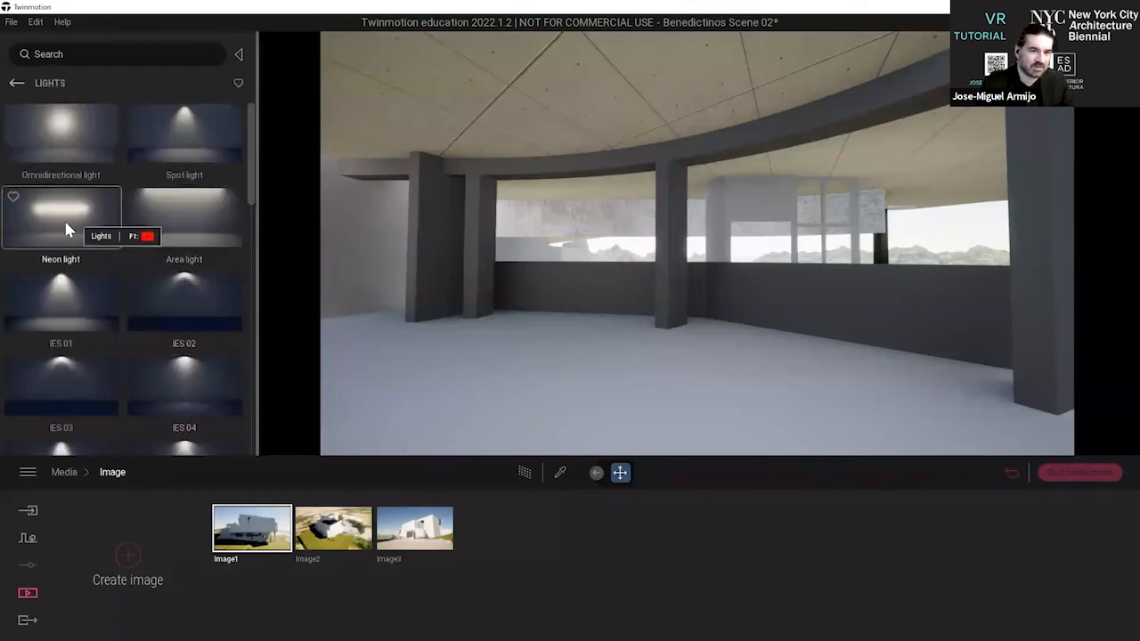
drag(166, 219, 539, 71)
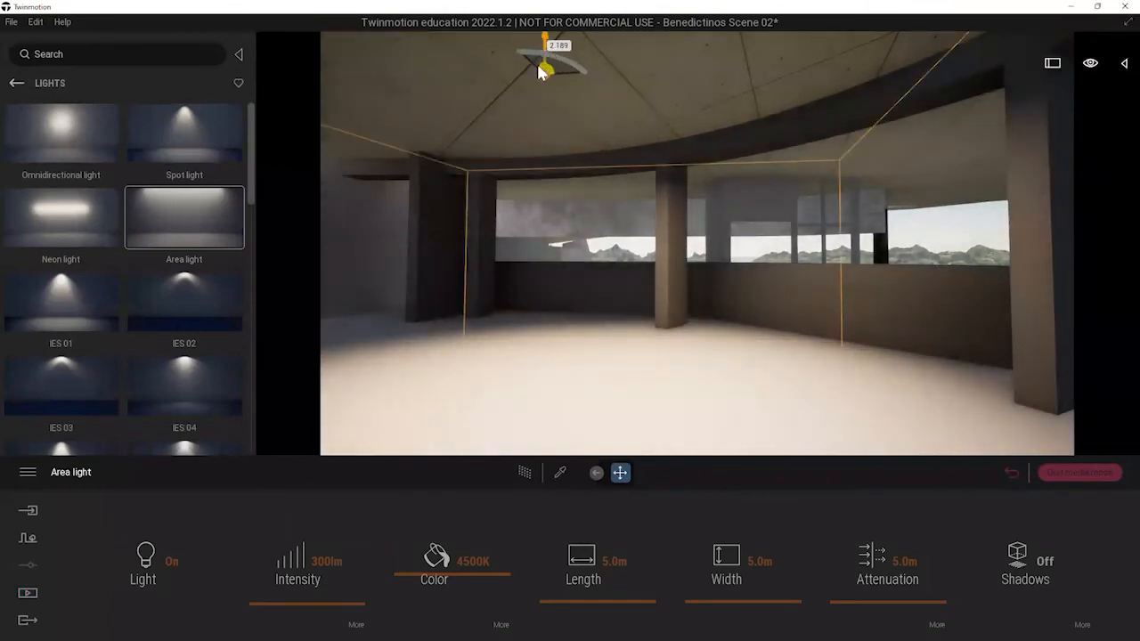
Place another area light in the church beside the yellow pews and raise it to the dark ceiling.
middle_drag(740, 242, 658, 256)
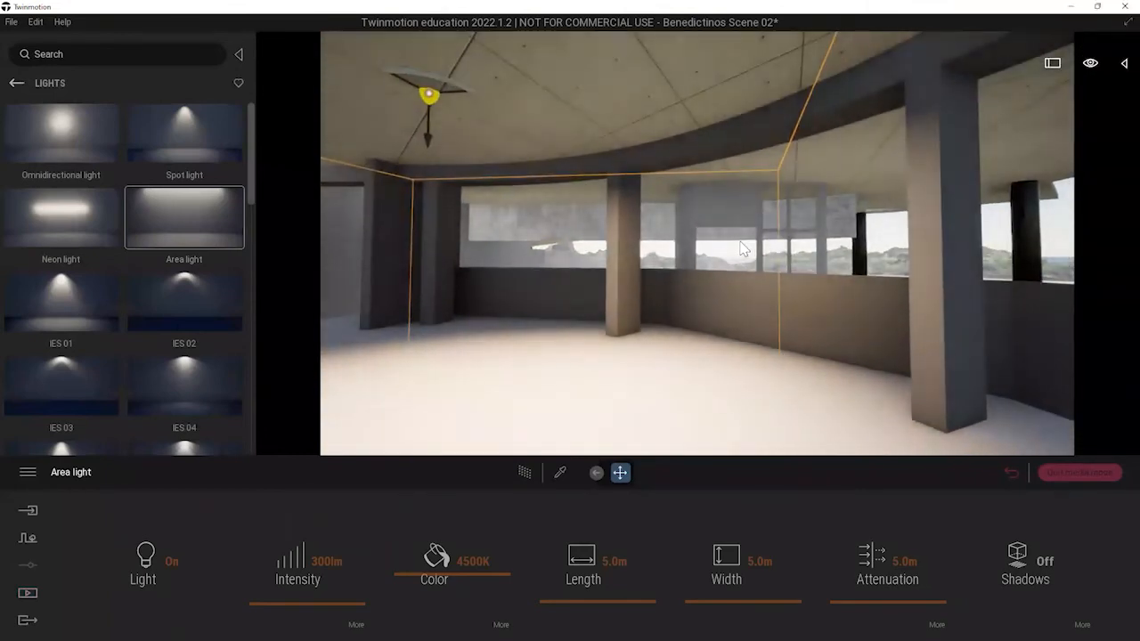
key(e)
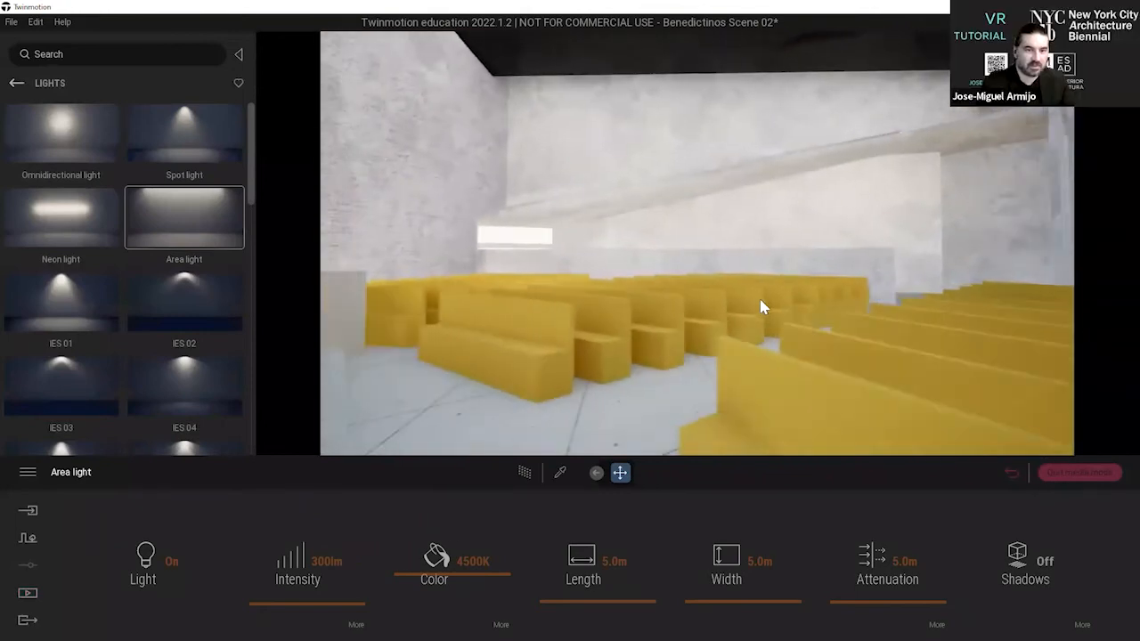
drag(190, 240, 541, 426)
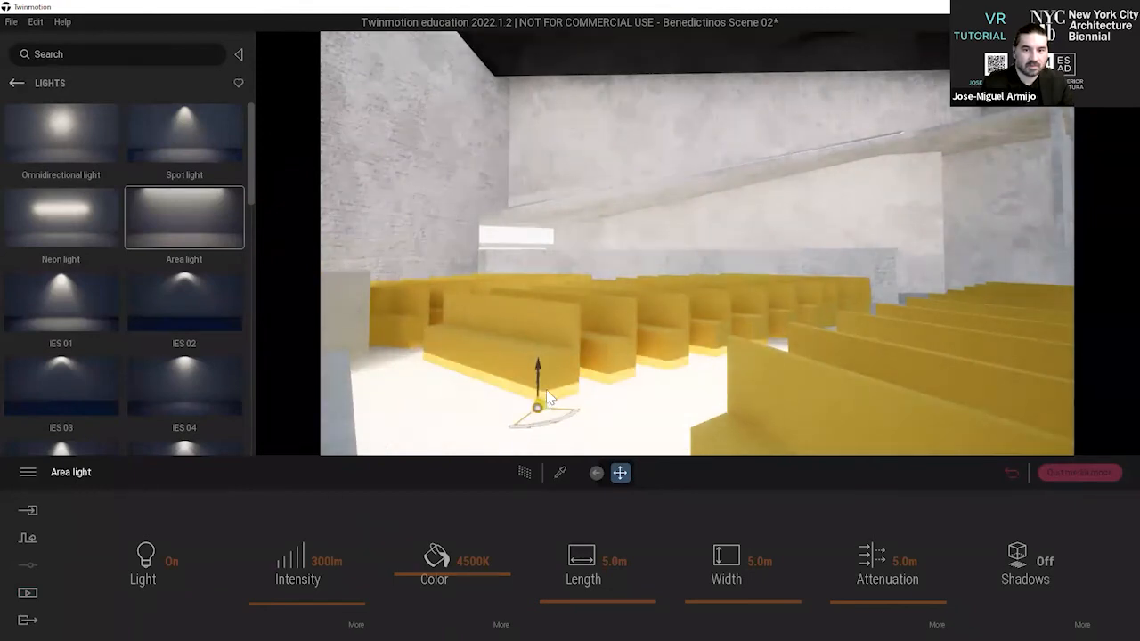
drag(543, 384, 587, 60)
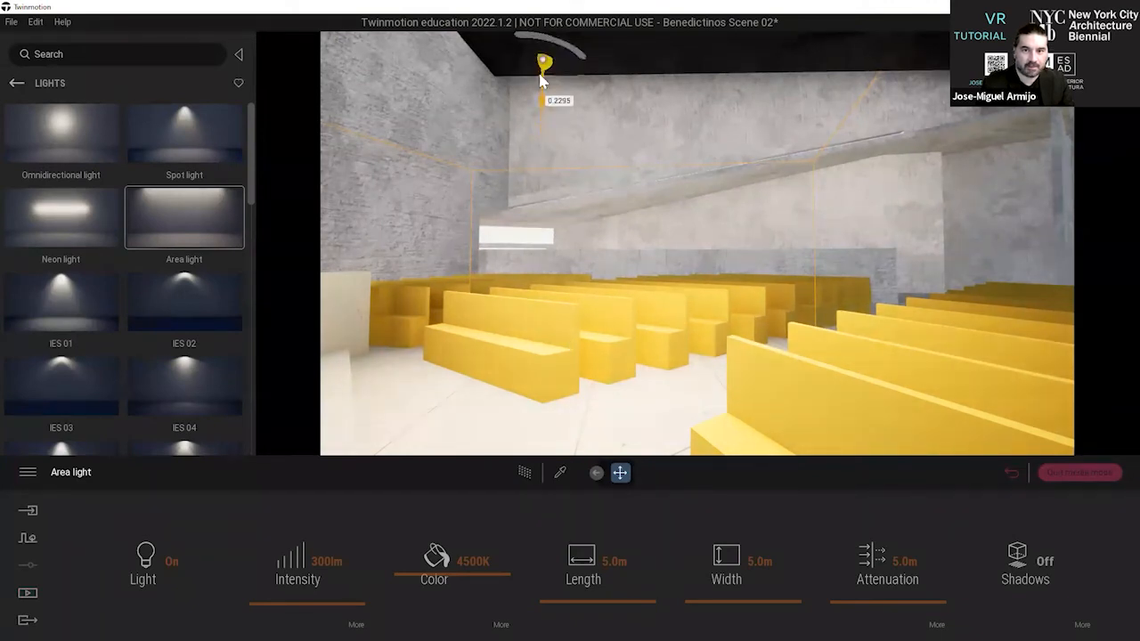
drag(541, 81, 545, 58)
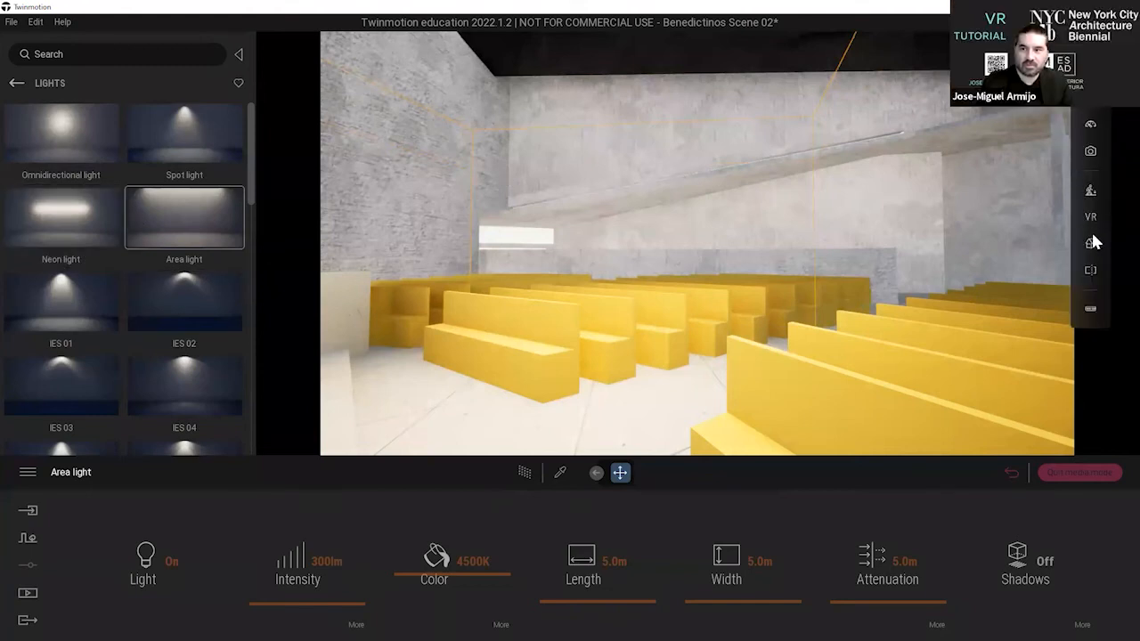
Open the saved Image3 view of the entrance plaza and leave media mode.
click(26, 593)
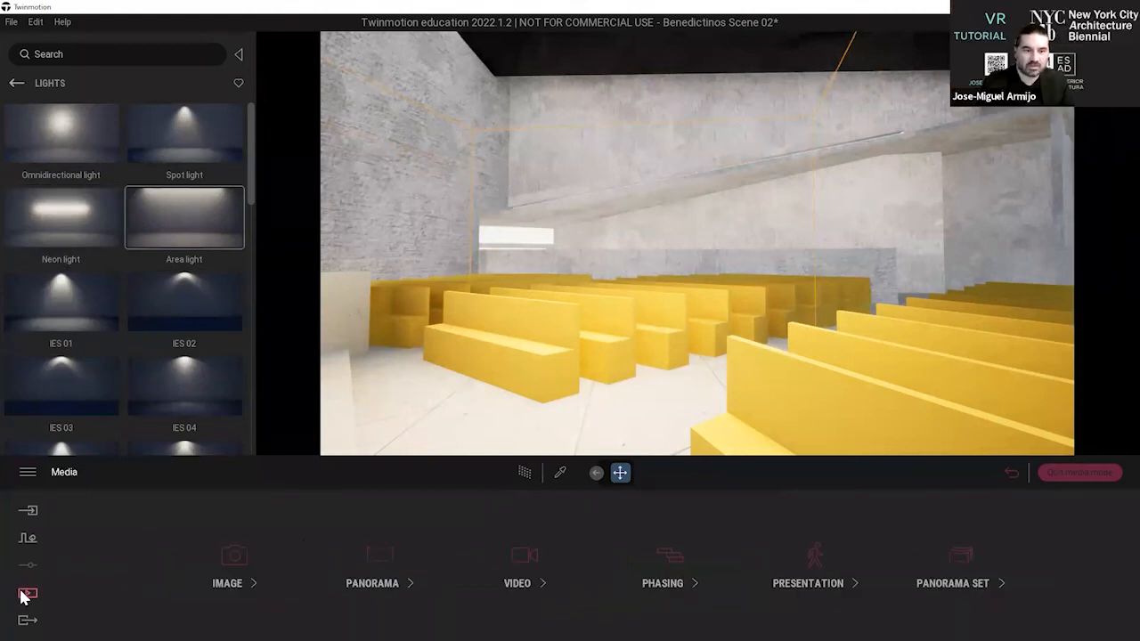
click(233, 561)
click(424, 529)
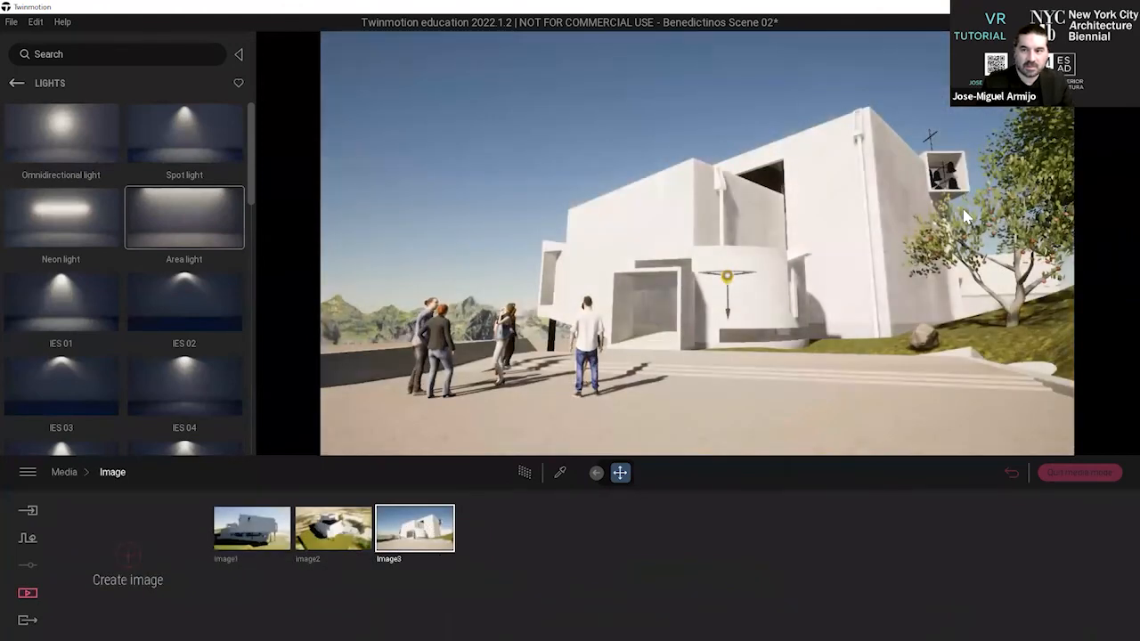
click(1079, 472)
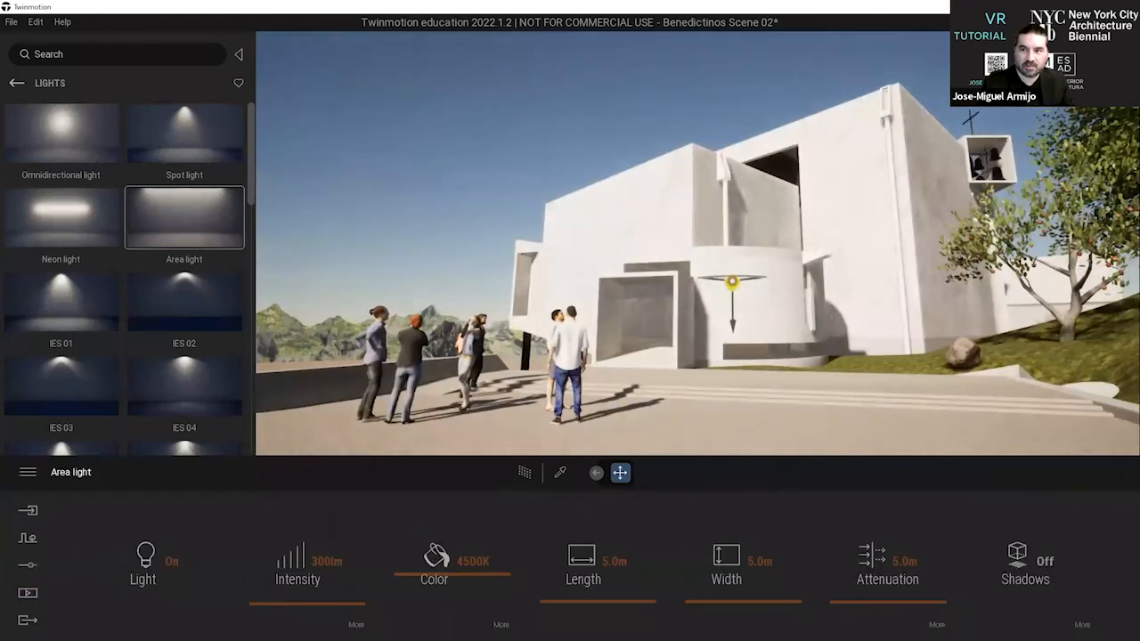
Change the scene's time of day to night.
mouse_move(1097, 172)
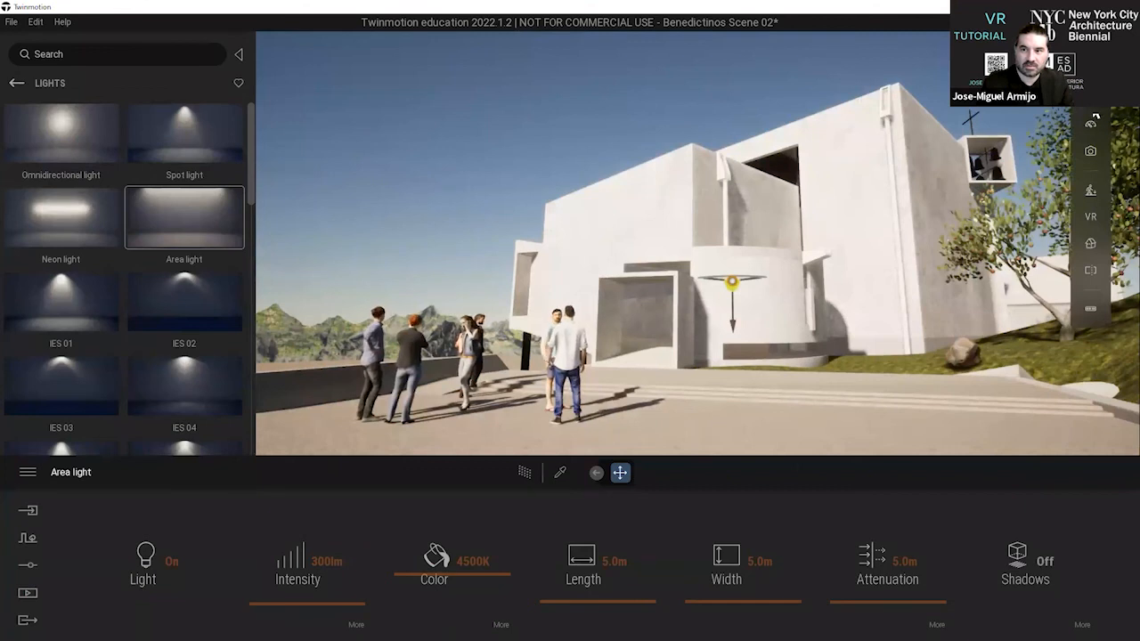
click(1094, 116)
drag(1044, 168, 1014, 222)
Select the area light in the lower gallery from outside the building and shift it sideways along the gallery.
key(a)
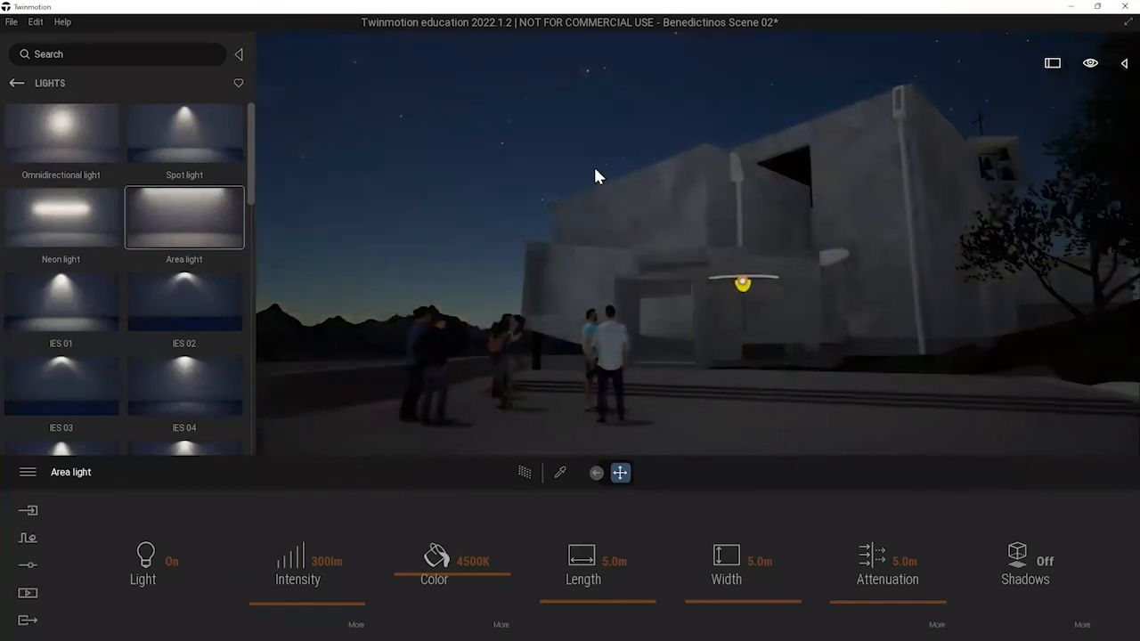
click(595, 169)
right_drag(594, 169, 581, 167)
shift+middle_drag(527, 165, 961, 200)
shift+middle_drag(730, 213, 806, 252)
click(830, 222)
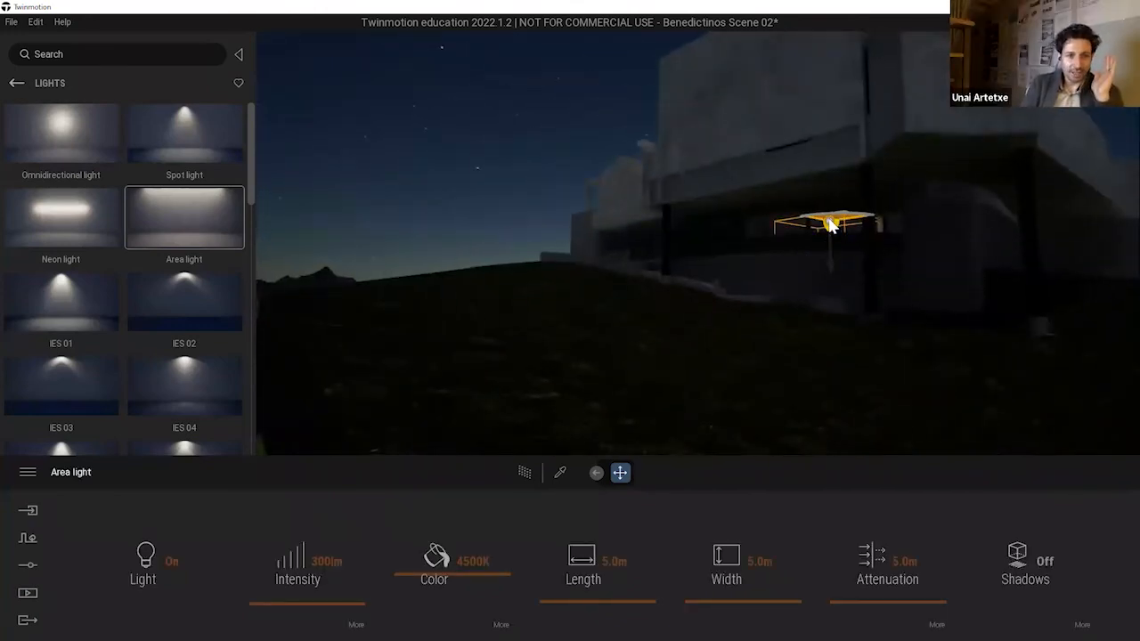
drag(829, 221, 798, 223)
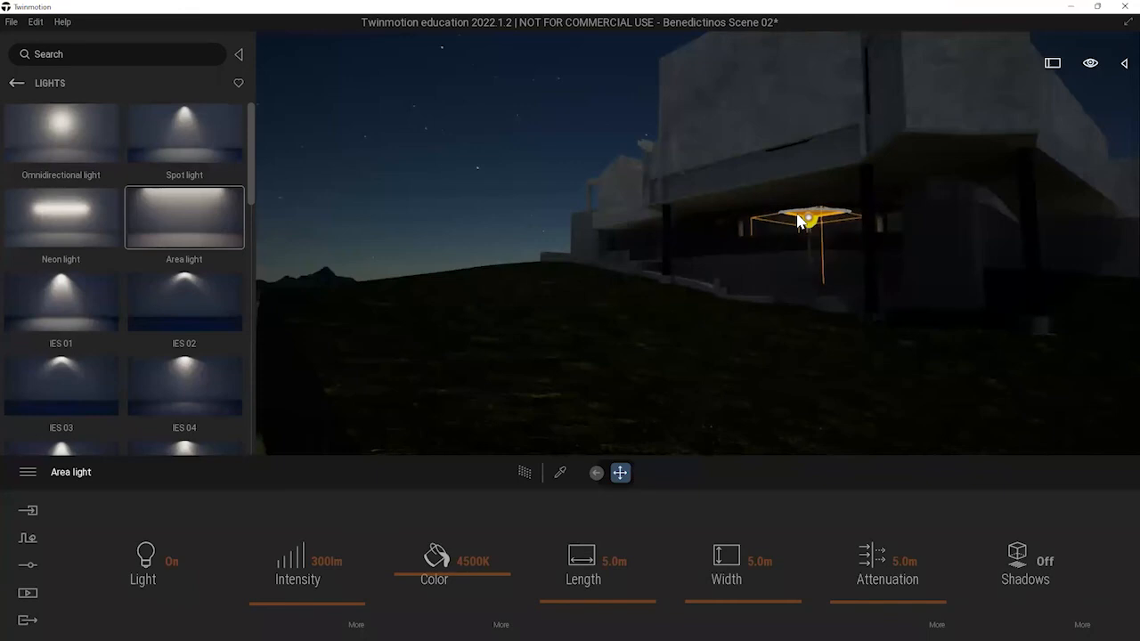
Examine the night lighting of the lower gallery up close and from outside beneath the building, with the light deselected.
key(w)
right_drag(850, 226, 712, 219)
key(Escape)
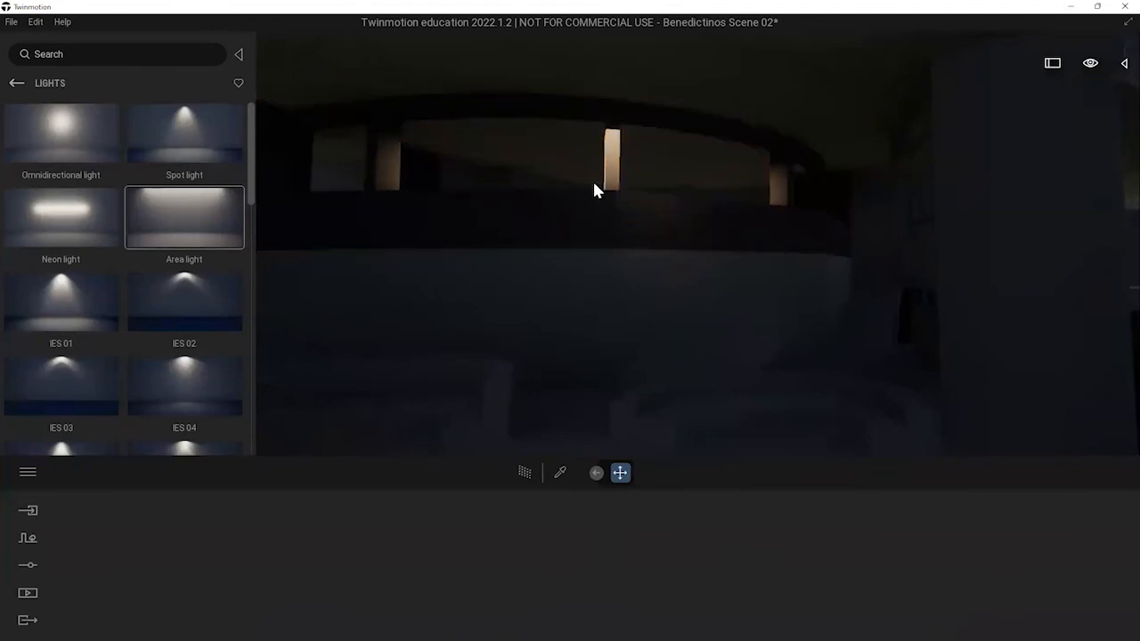
scroll(621, 212, down, 5)
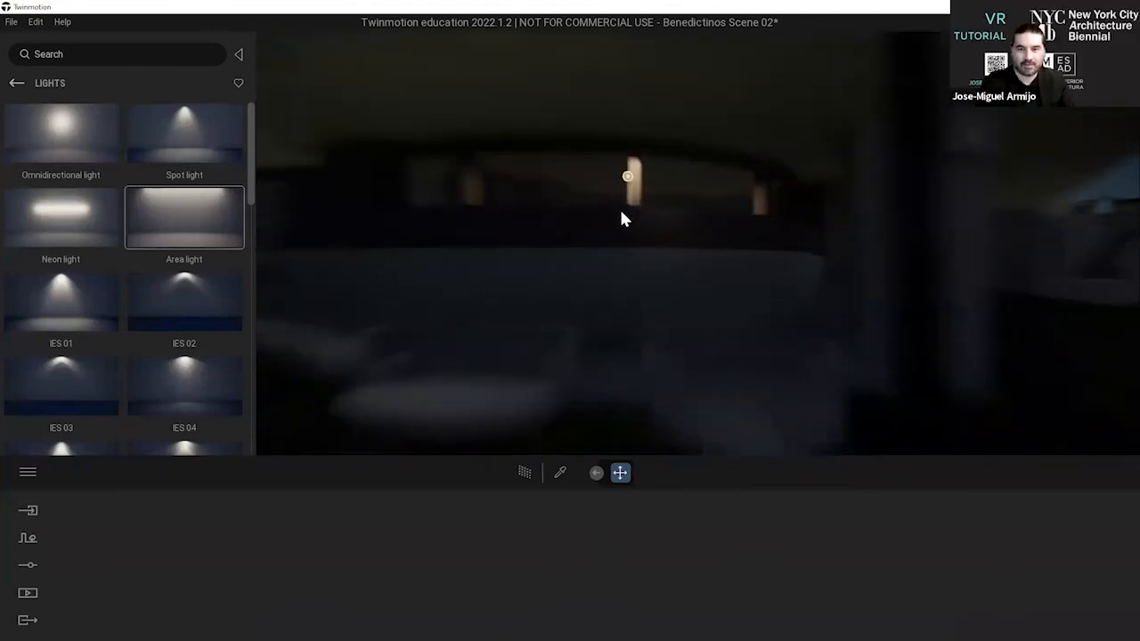
right_drag(620, 210, 684, 145)
scroll(683, 145, down, 5)
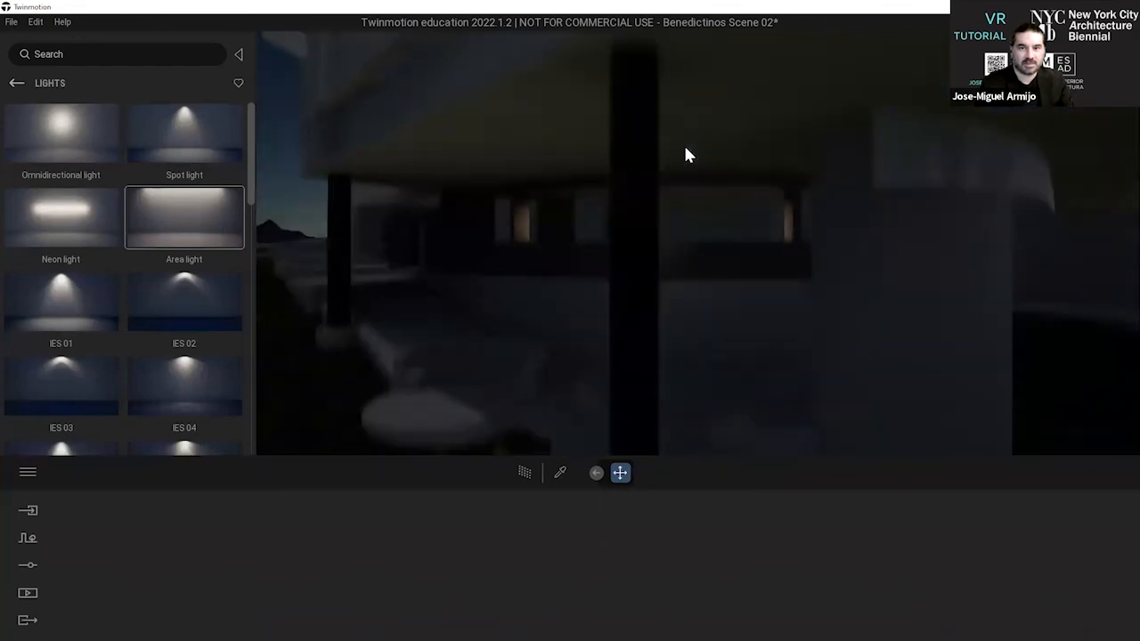
Select the area light in the church and move it directly over the yellow altar table.
scroll(700, 145, up, 5)
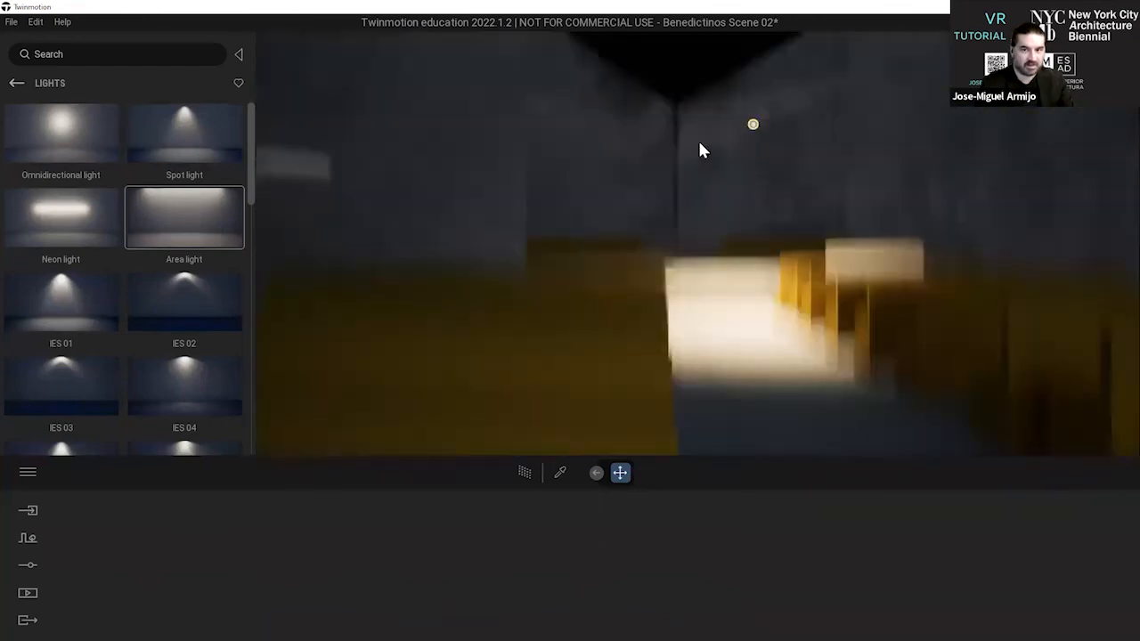
mouse_move(704, 163)
right_down()
mouse_move(642, 167)
mouse_move(630, 195)
mouse_move(644, 224)
mouse_move(701, 230)
right_up()
click(747, 338)
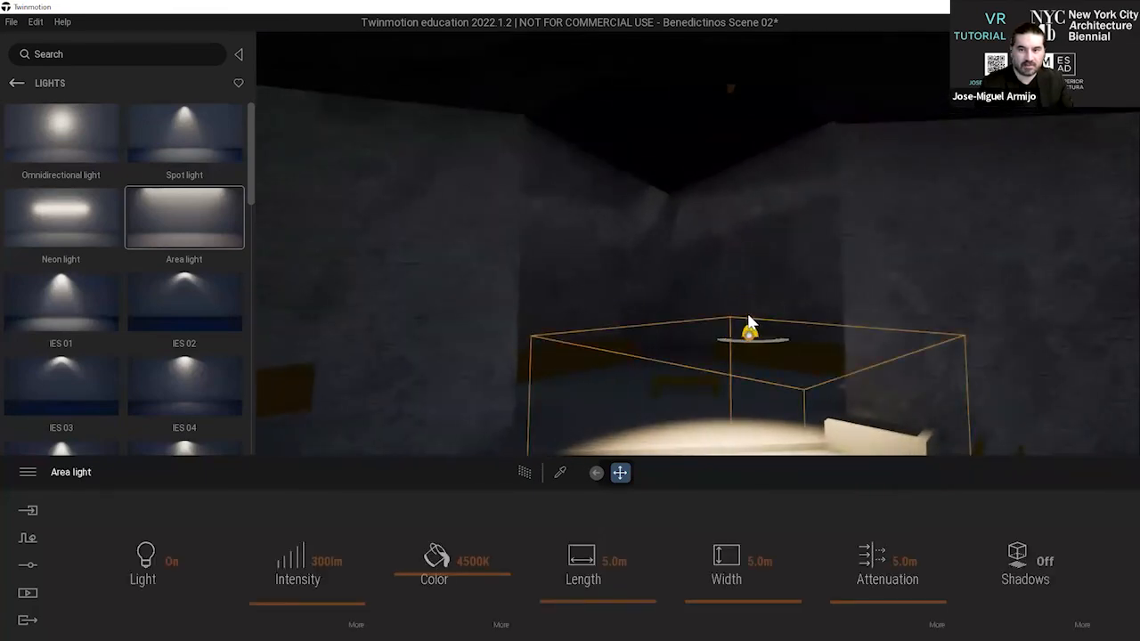
drag(748, 296, 685, 316)
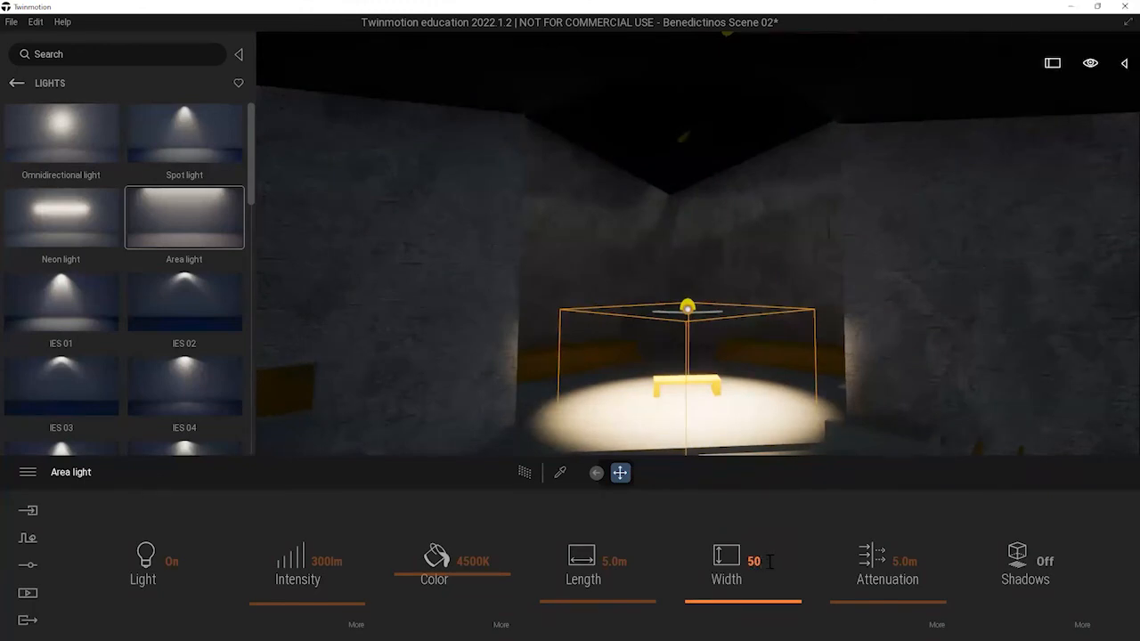
Try a width of 50 m for the area light over the altar, undo the change and deselect the light.
key(Return)
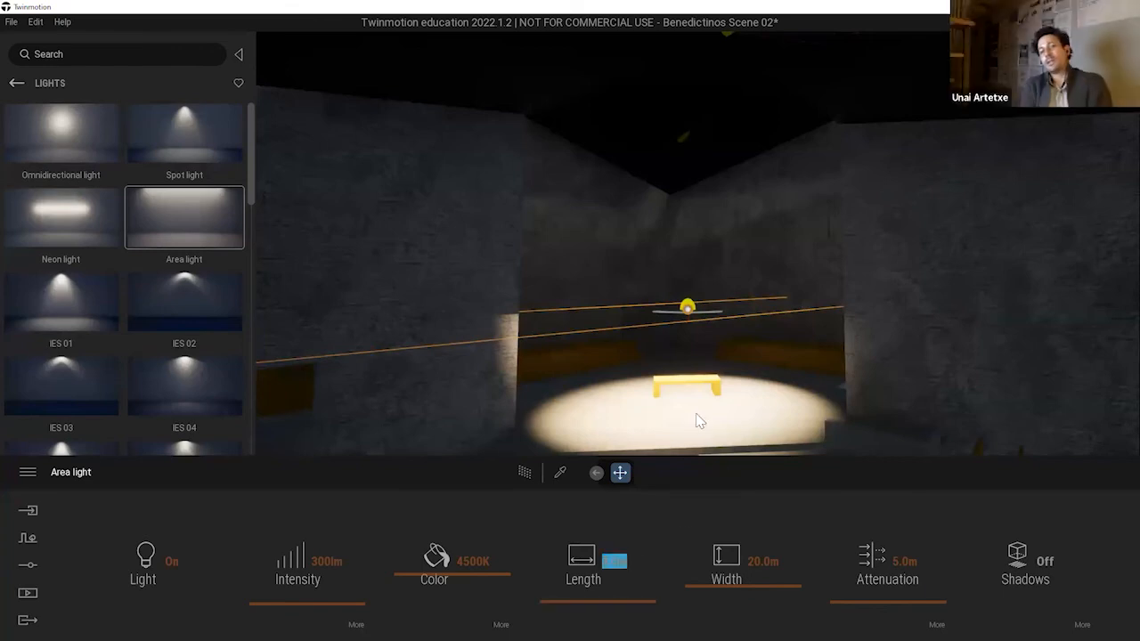
click(715, 348)
click(716, 349)
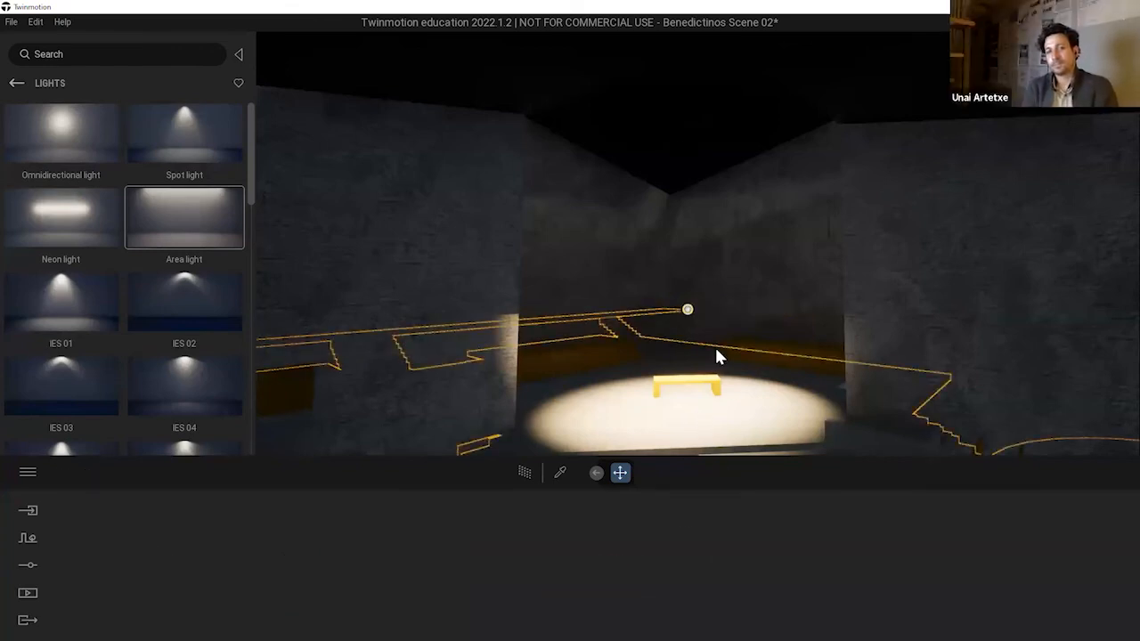
key(ctrl+z)
key(ctrl+z)
key(Escape)
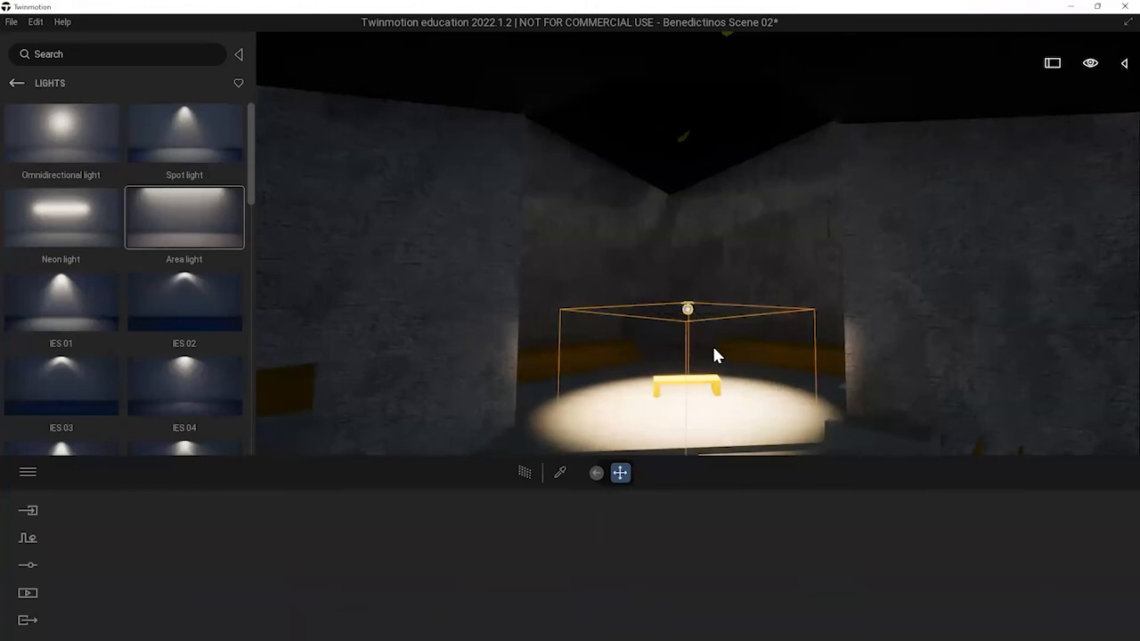
Set the time of day back to daylight, with the church's entrance facade in view from outside.
scroll(758, 317, down, 6)
scroll(756, 312, down, 5)
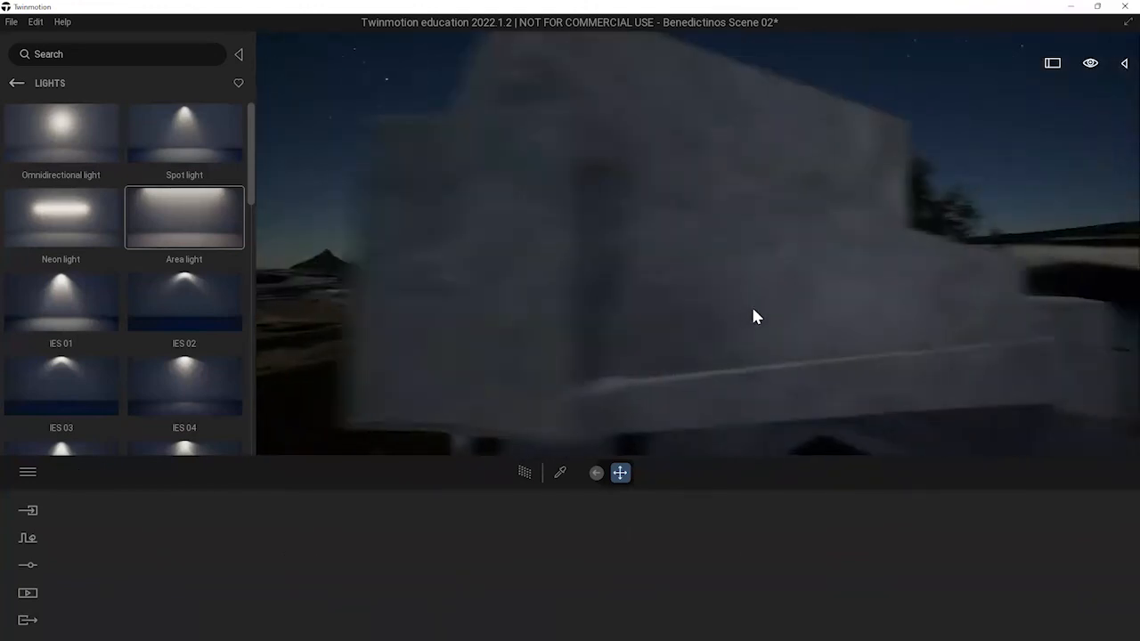
middle_drag(709, 302, 608, 268)
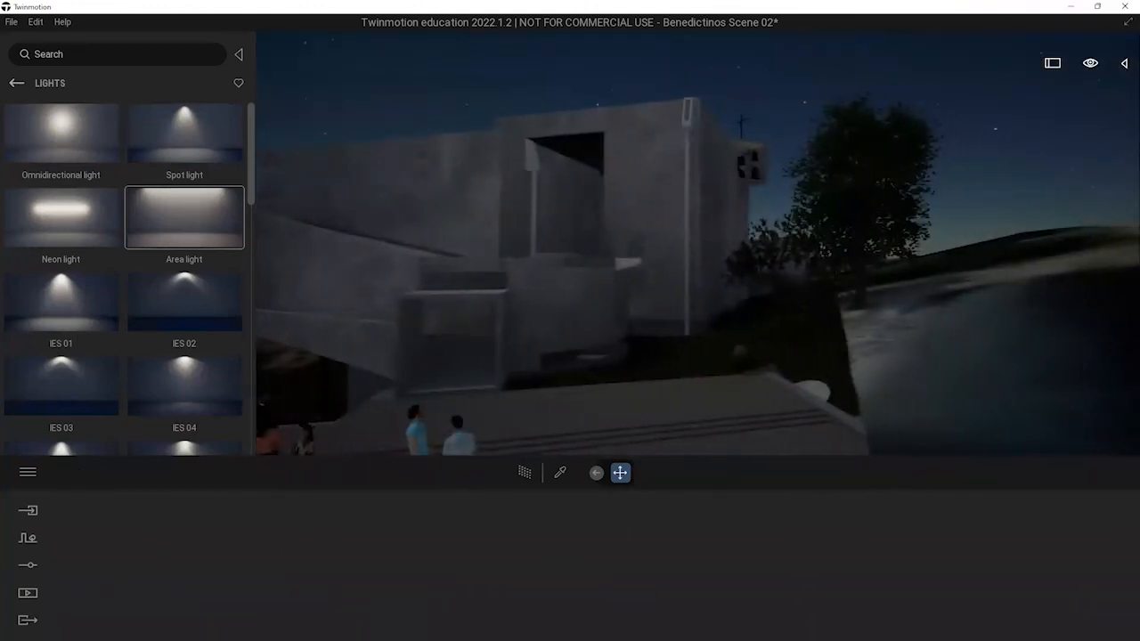
right_drag(607, 268, 987, 157)
mouse_move(1095, 71)
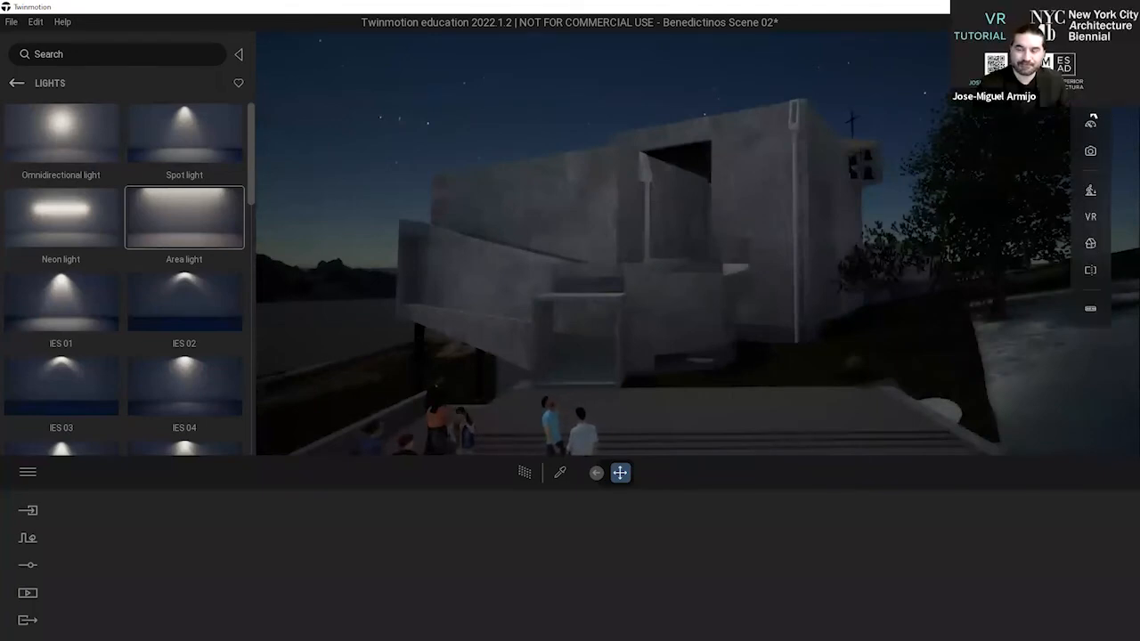
mouse_move(1090, 123)
click(1024, 167)
drag(1024, 174, 1023, 176)
right_drag(914, 178, 858, 184)
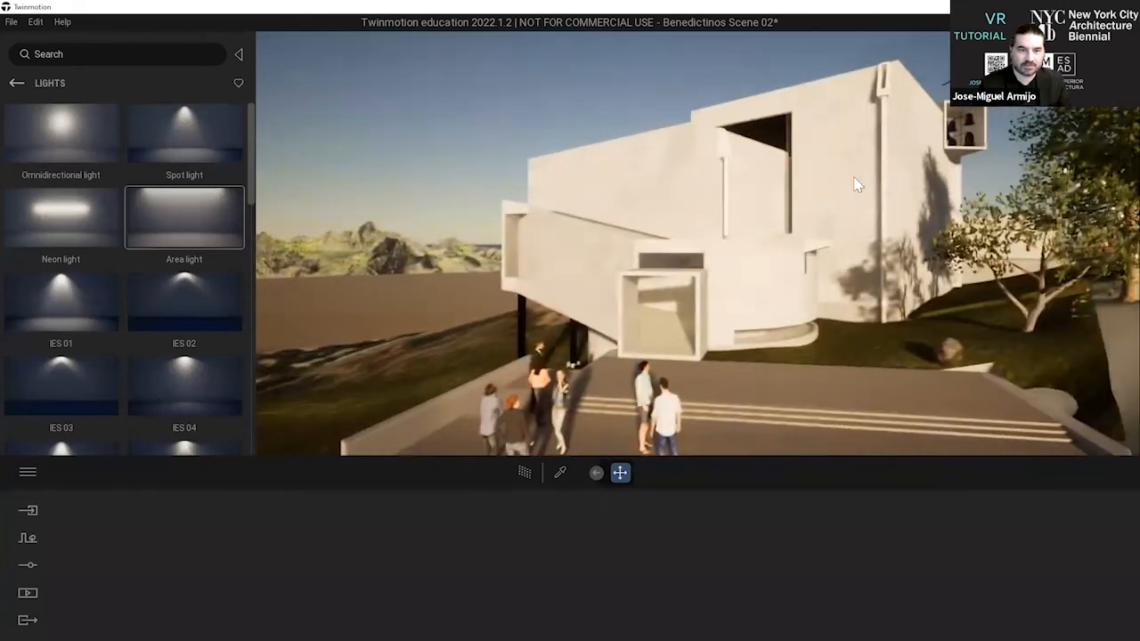
Create a new image view of the building's column-supported side, seen from the grassy slope below.
click(16, 85)
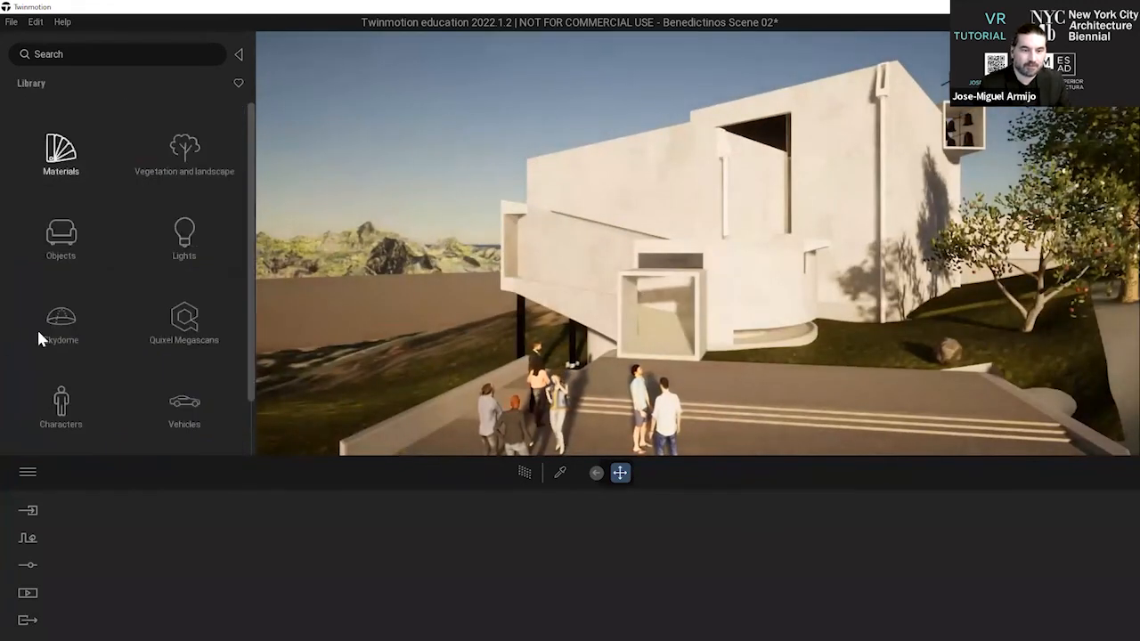
click(28, 594)
click(255, 577)
click(423, 533)
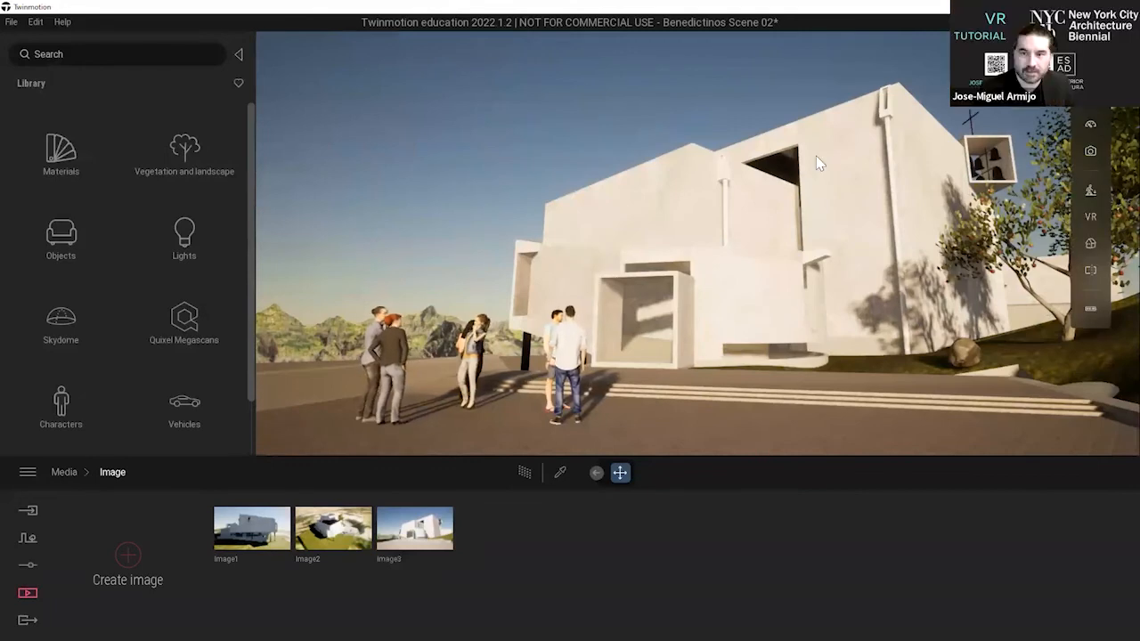
right_drag(688, 147, 746, 159)
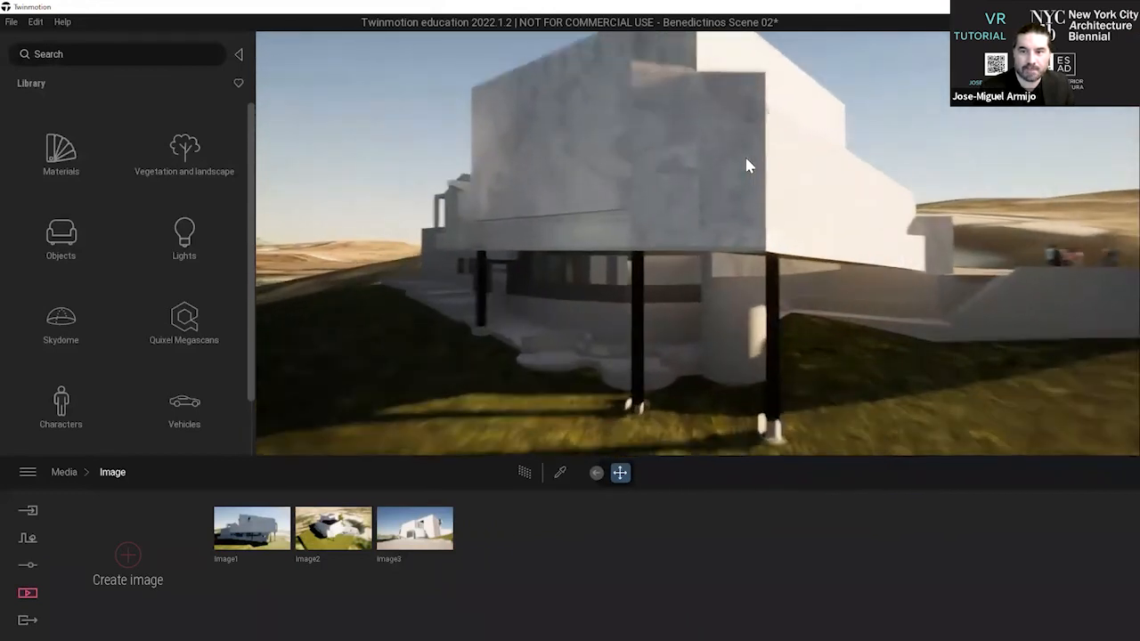
scroll(746, 160, down, 3)
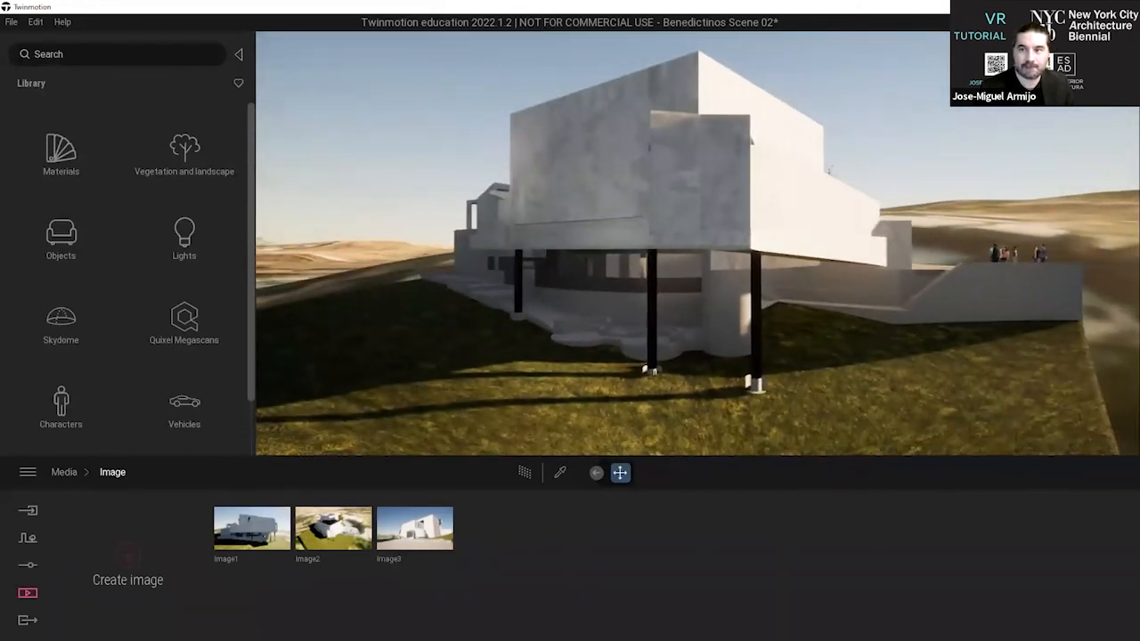
click(127, 556)
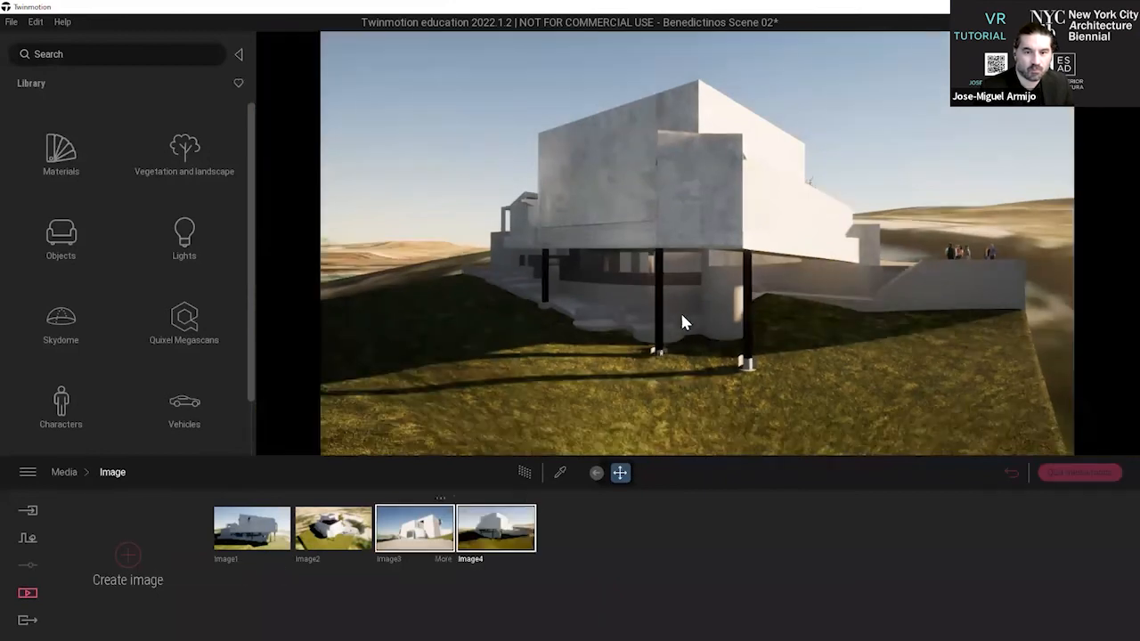
Compare the Image3 and Image4 views and quit media mode.
click(426, 529)
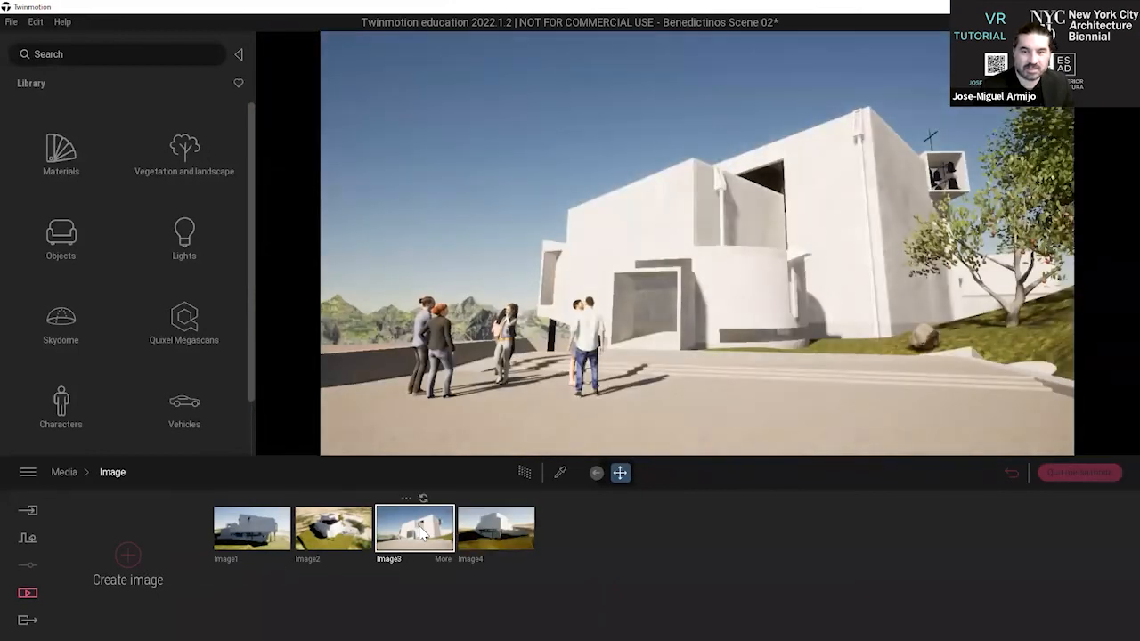
click(511, 537)
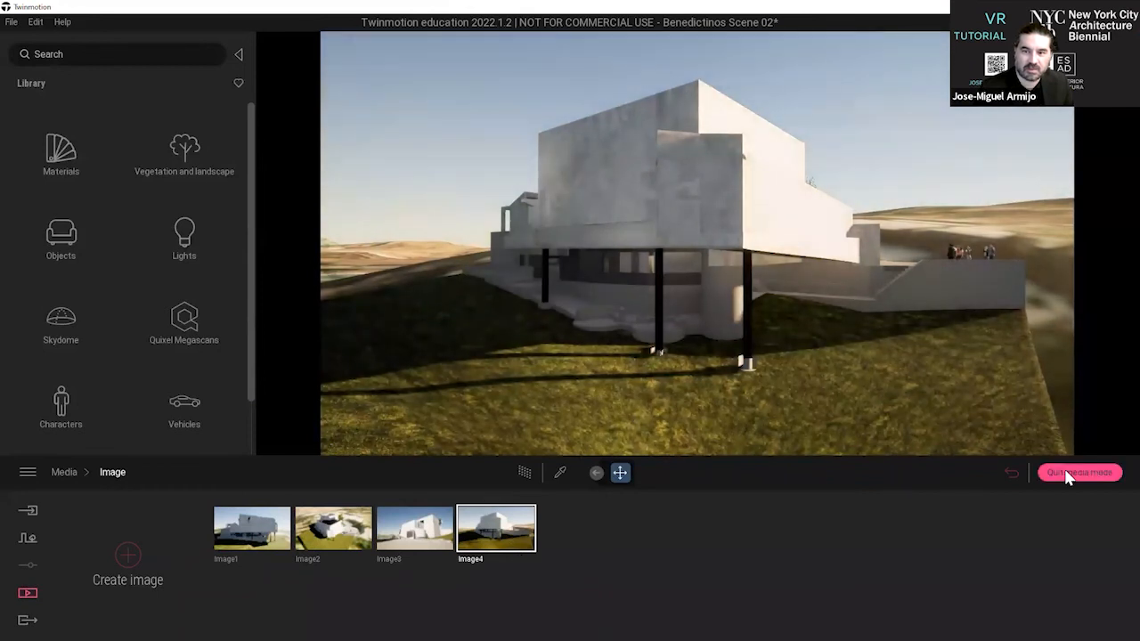
click(1068, 474)
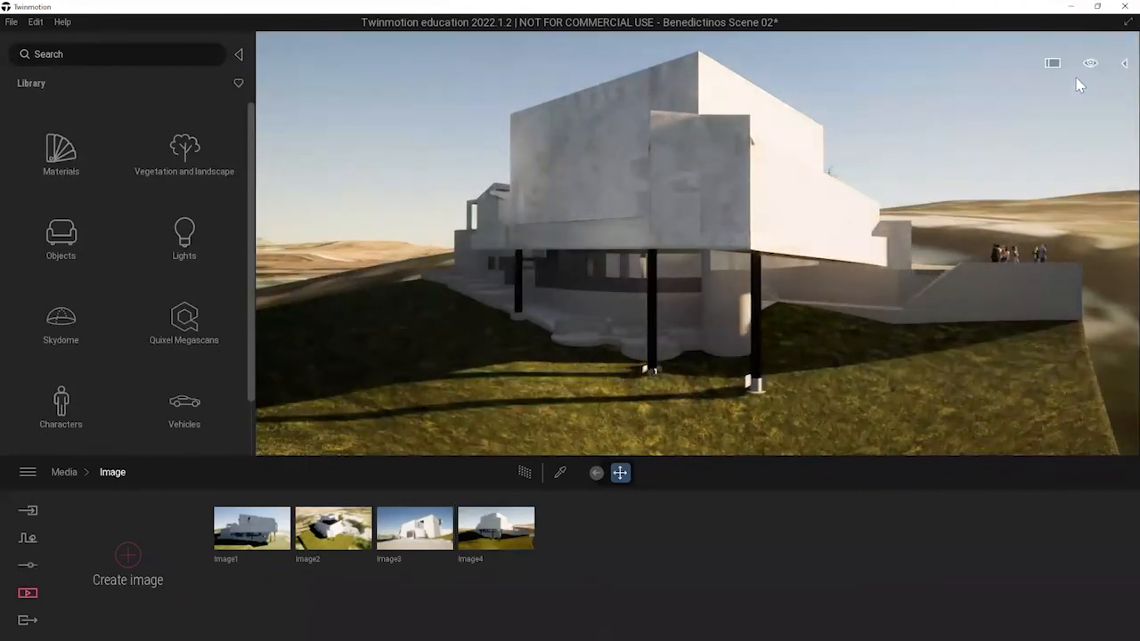
Try a time of day of 14:46 and move in on the lower gallery beneath the building.
mouse_move(1093, 80)
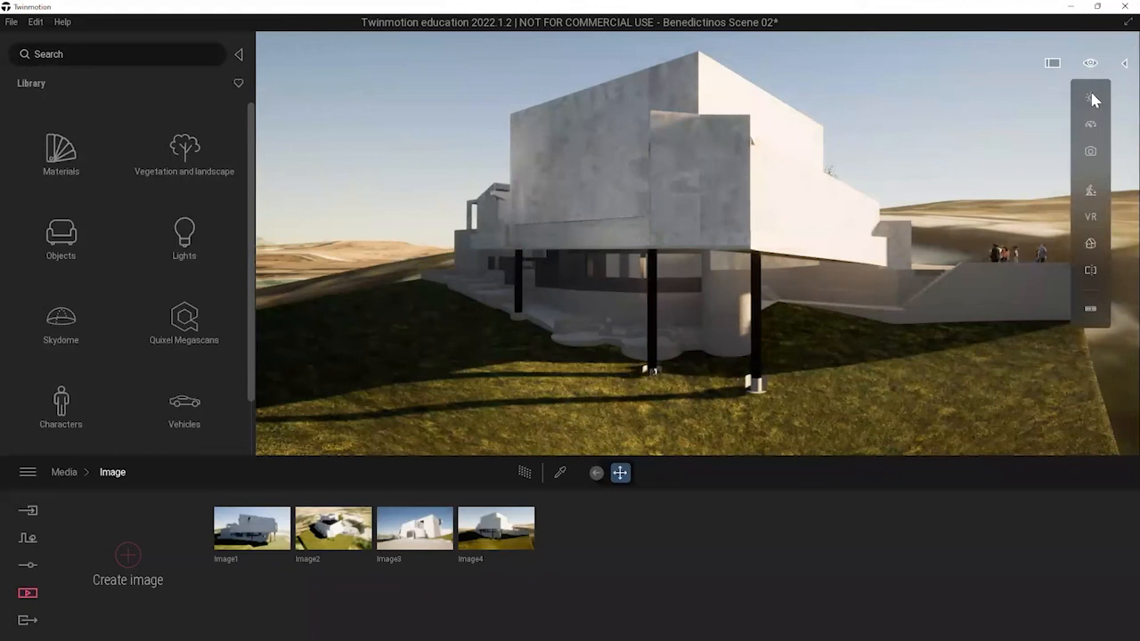
mouse_move(1037, 173)
mouse_down()
mouse_move(1020, 228)
mouse_move(1040, 157)
mouse_move(1039, 166)
mouse_up()
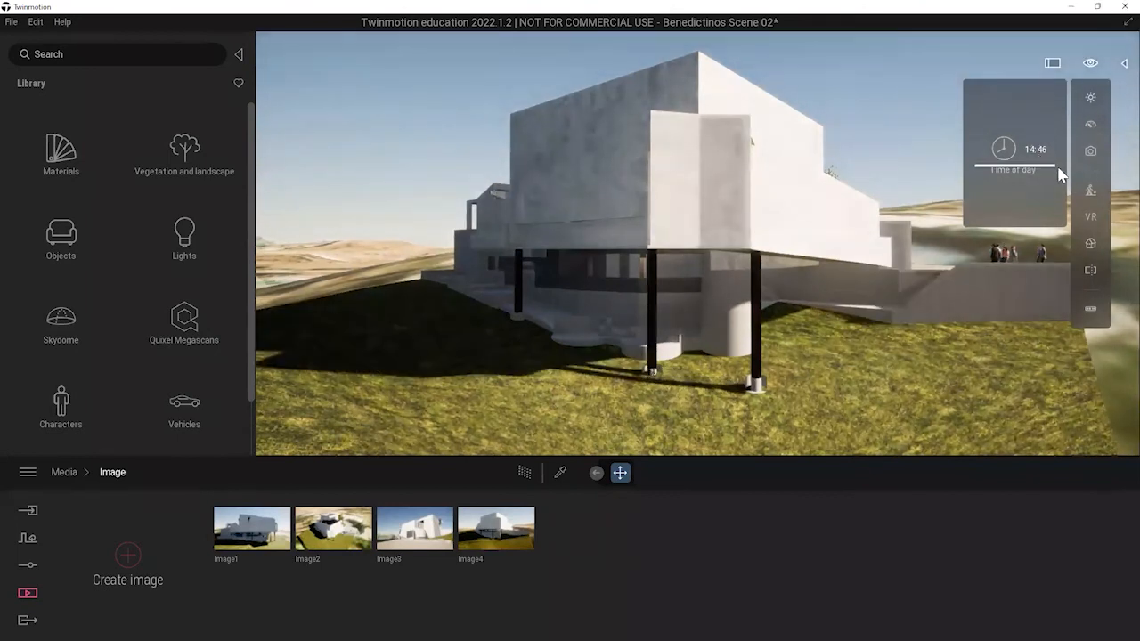
middle_drag(764, 267, 944, 267)
scroll(808, 278, up, 5)
Set the time of day to night, with the lit lower gallery beneath the building in view.
mouse_move(1104, 165)
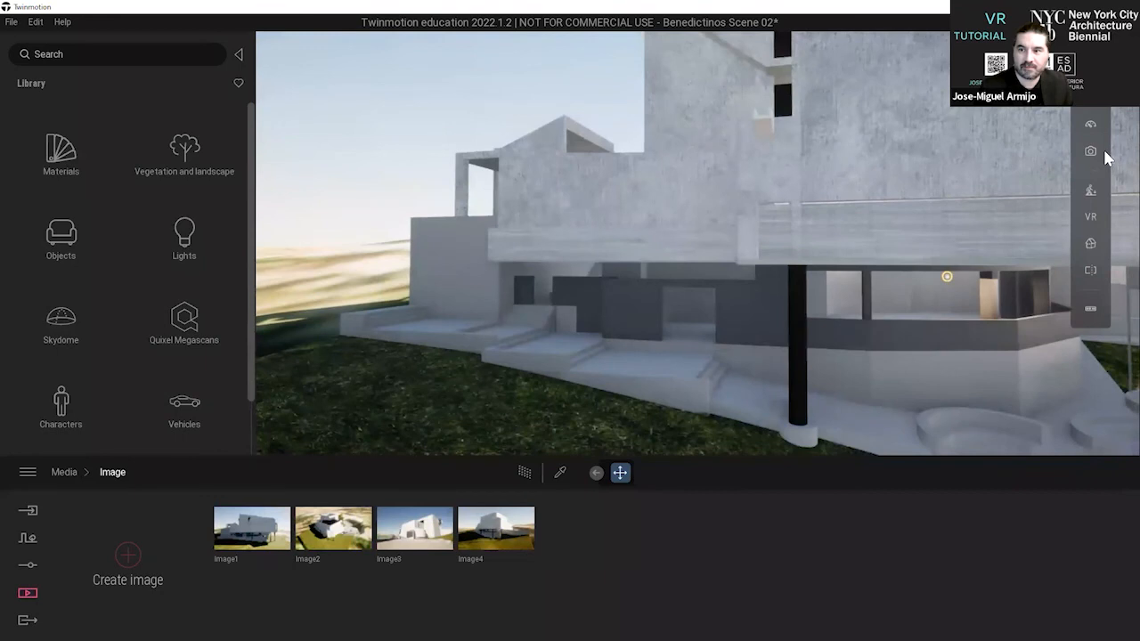
mouse_move(1088, 128)
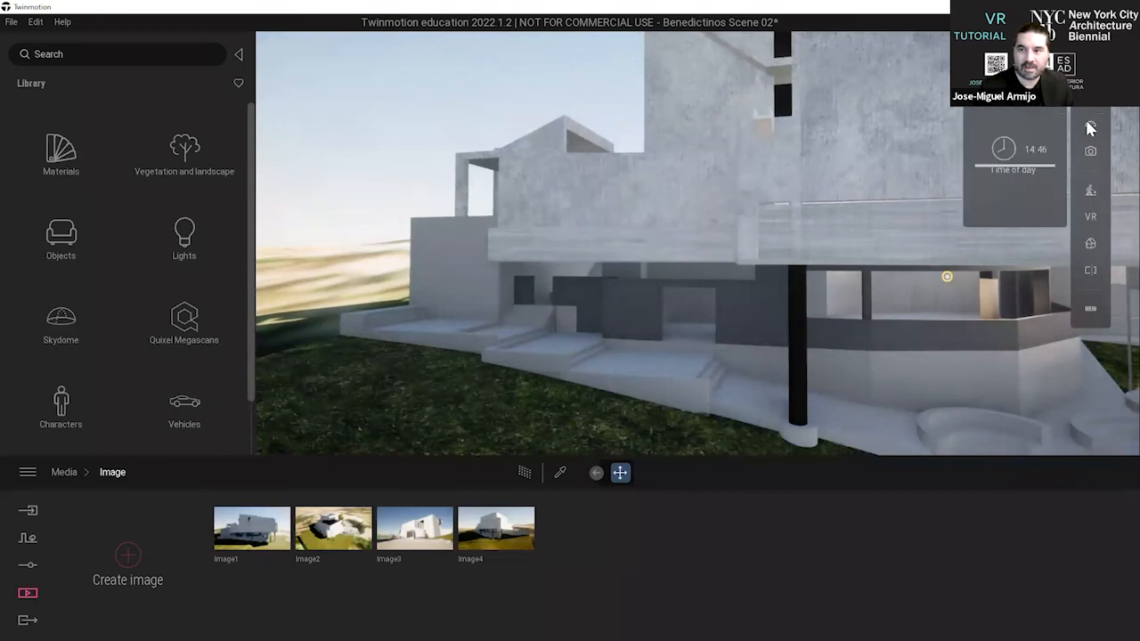
drag(1024, 184, 1019, 227)
mouse_move(774, 240)
middle_down()
mouse_move(710, 247)
mouse_move(763, 178)
mouse_move(741, 183)
mouse_move(773, 228)
middle_up()
scroll(943, 80, down, 1)
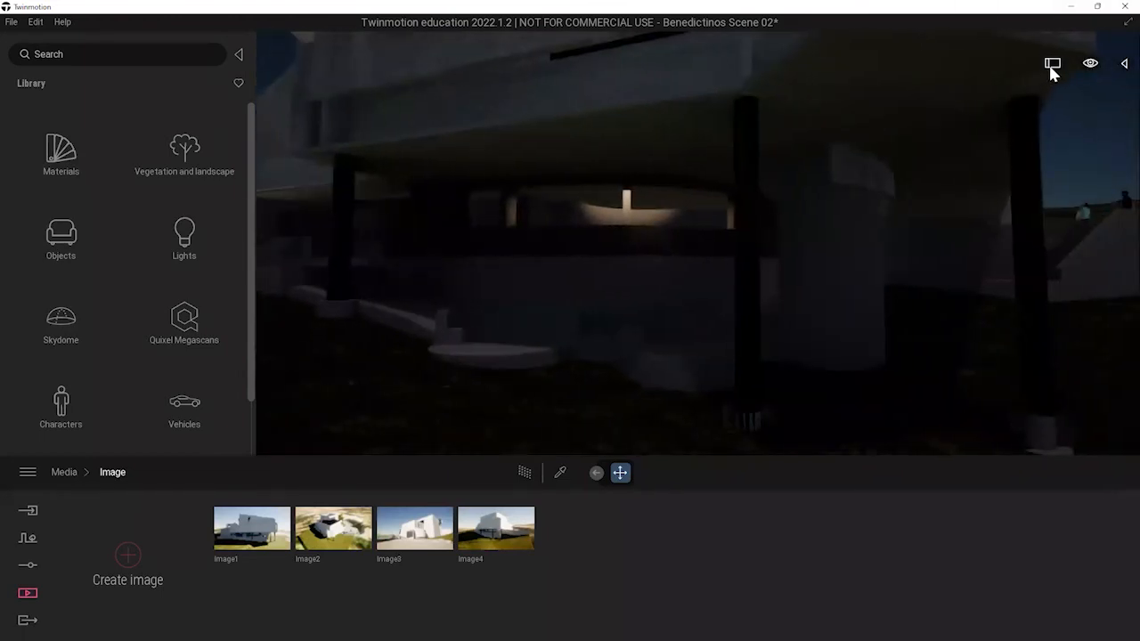
Create a night image view framing the lit lower gallery windows under the building, with the mountains in the distance.
scroll(798, 163, up, 1)
scroll(820, 159, down, 2)
middle_drag(799, 164, 654, 171)
scroll(834, 173, up, 1)
key(d)
key(d)
key(d)
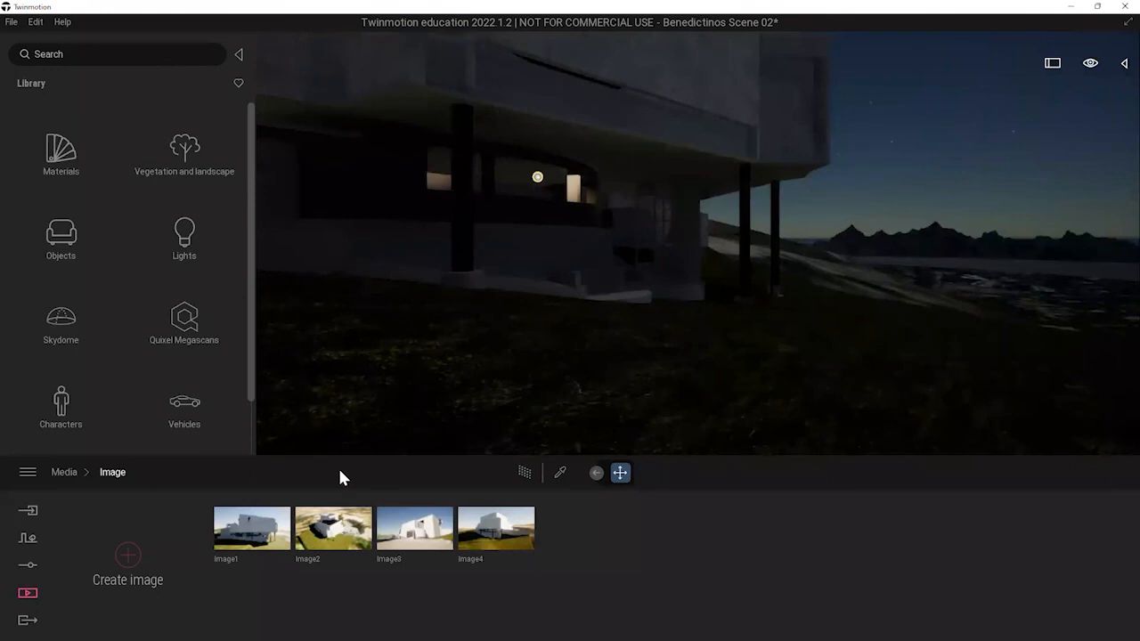
click(146, 557)
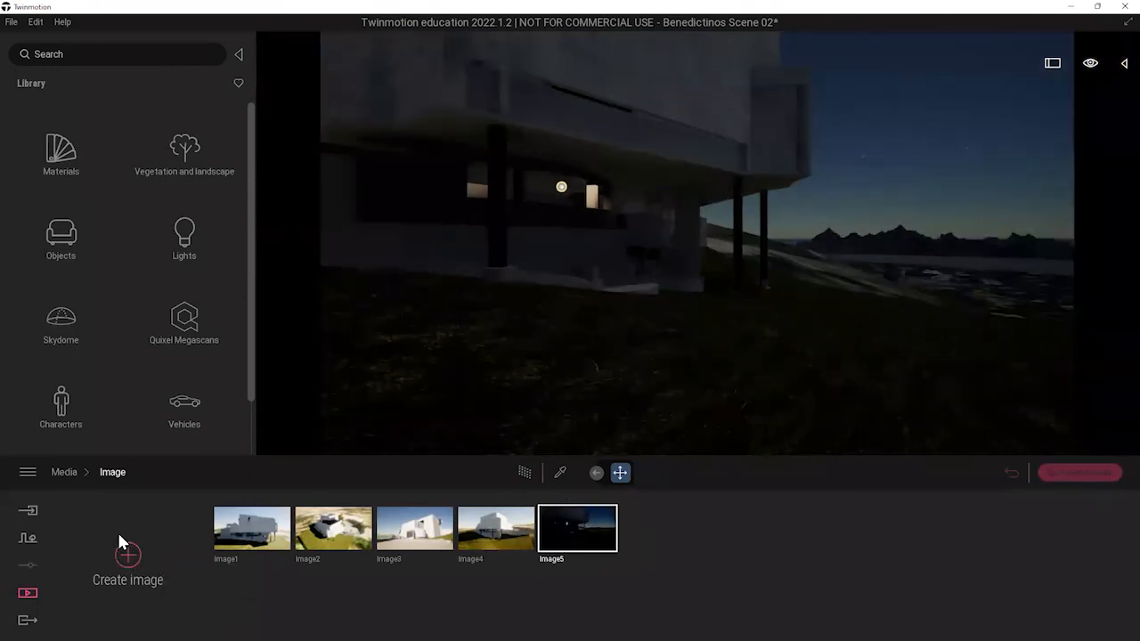
Look through the import, media and export options, including the image export settings.
click(30, 510)
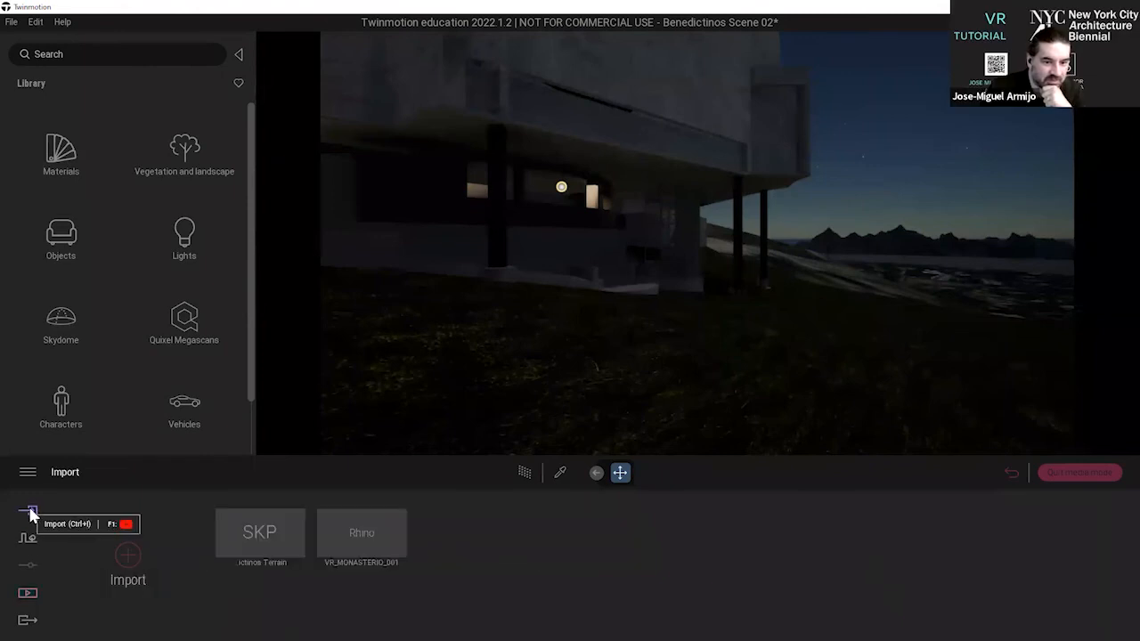
click(27, 594)
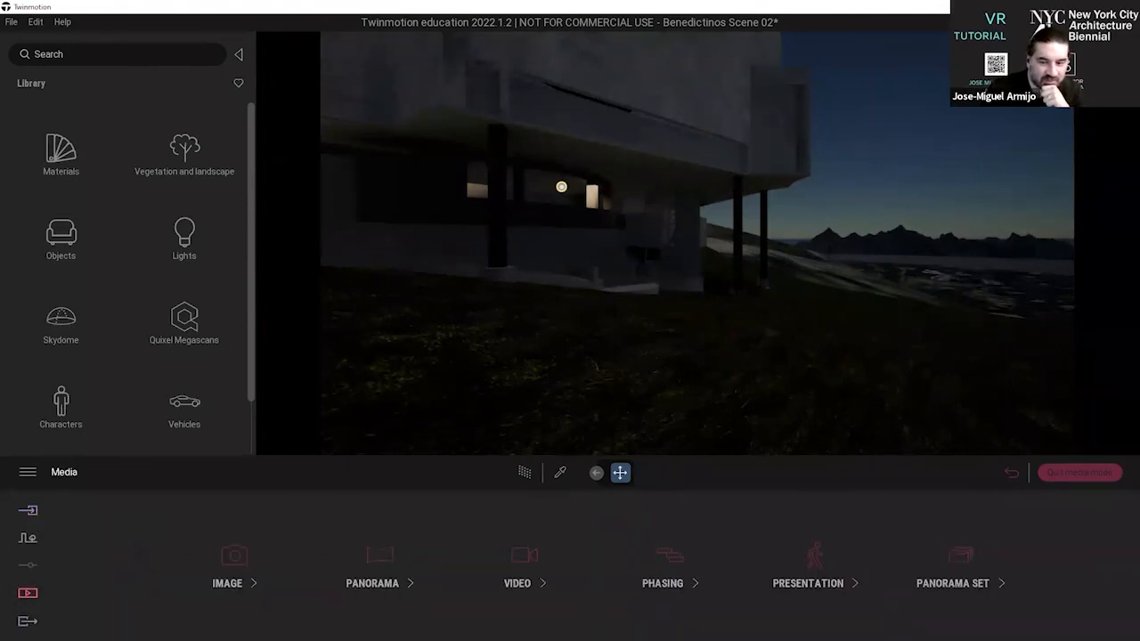
click(28, 621)
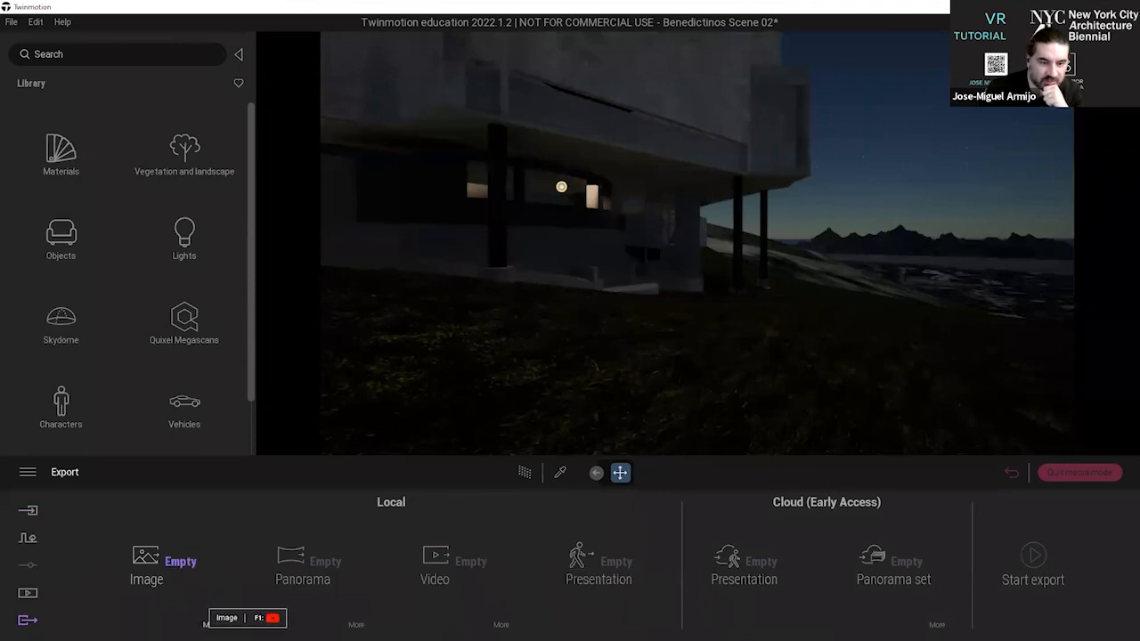
click(211, 624)
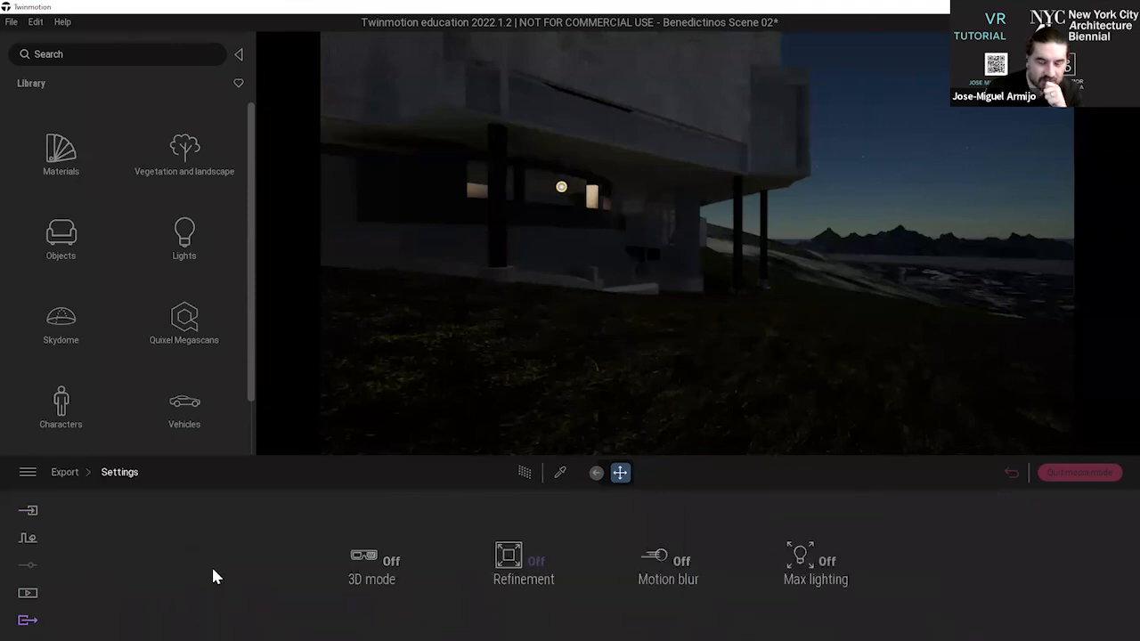
Create a presentation and add Image1 through Image5 to its sequence.
click(28, 592)
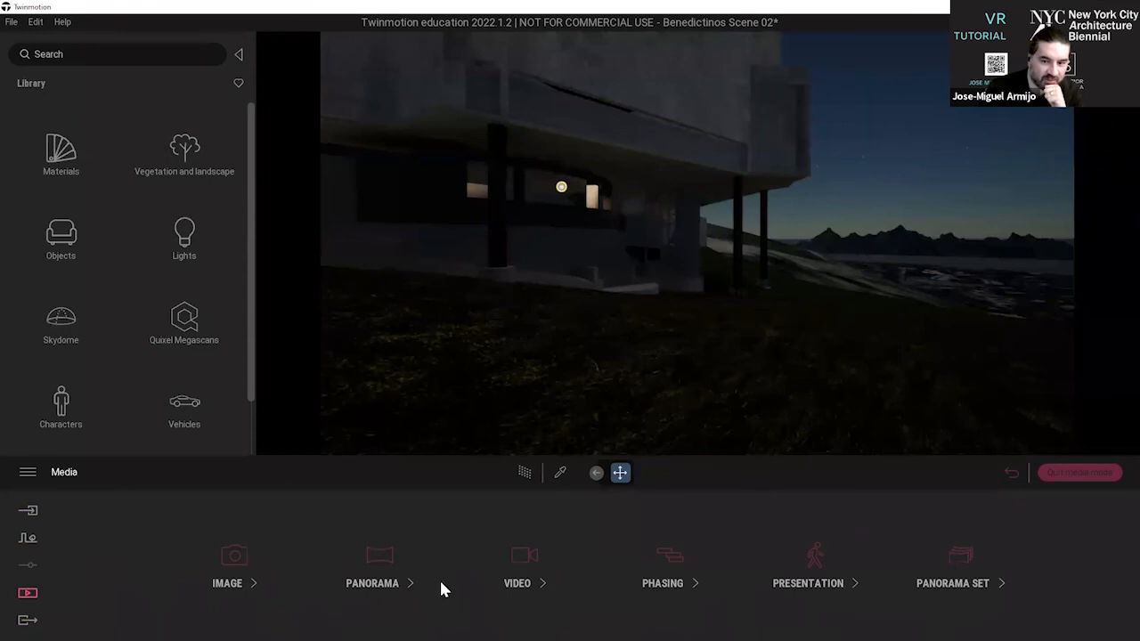
click(850, 598)
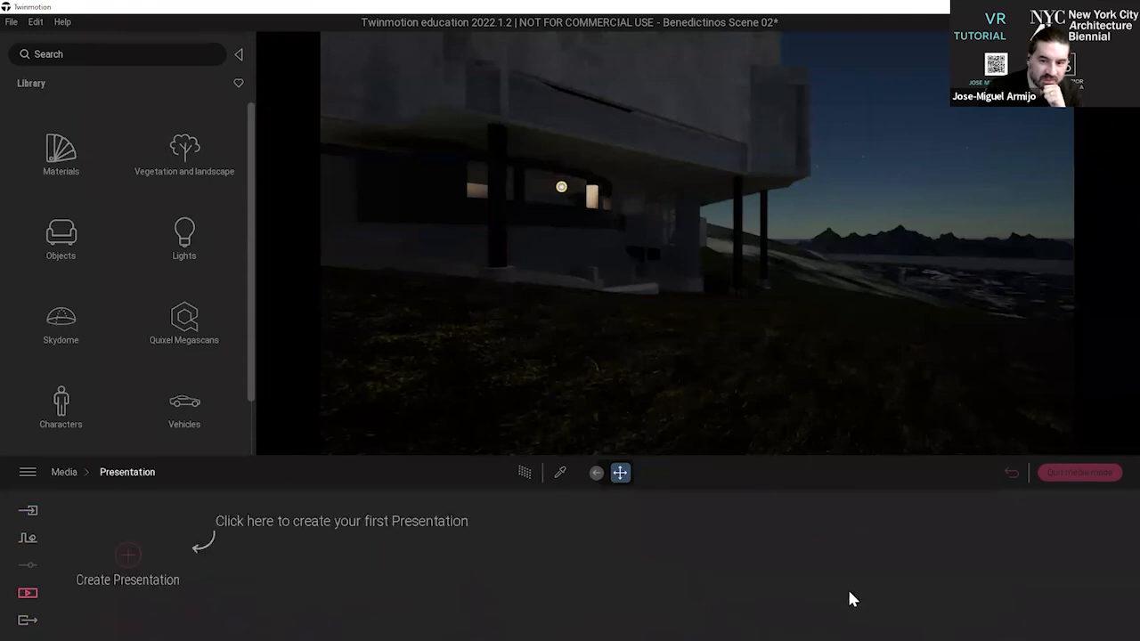
click(130, 561)
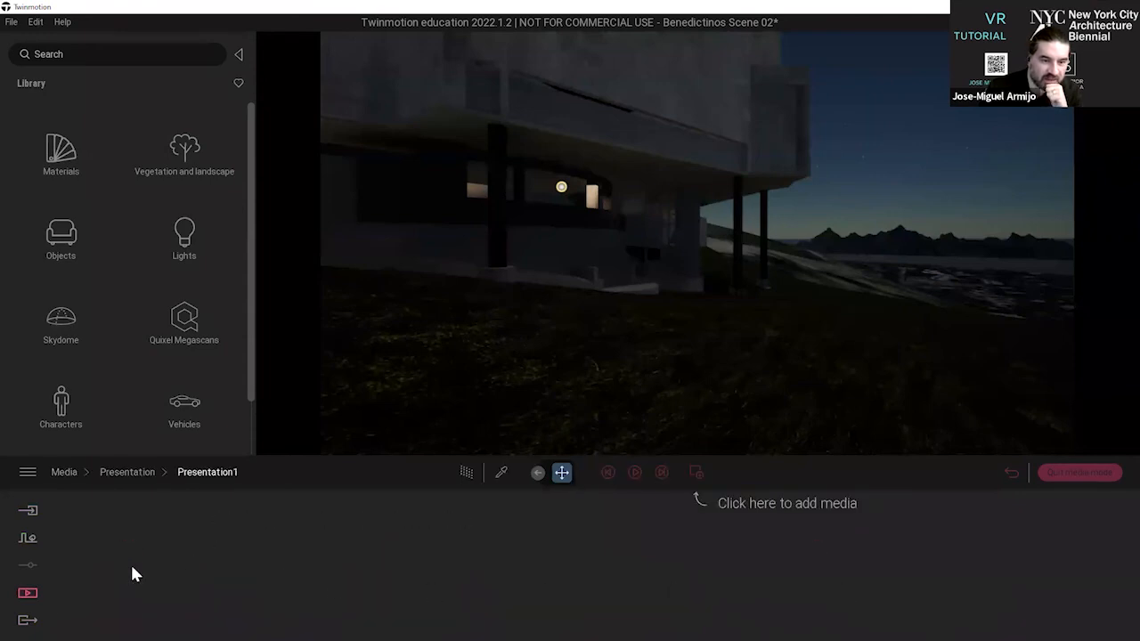
click(696, 472)
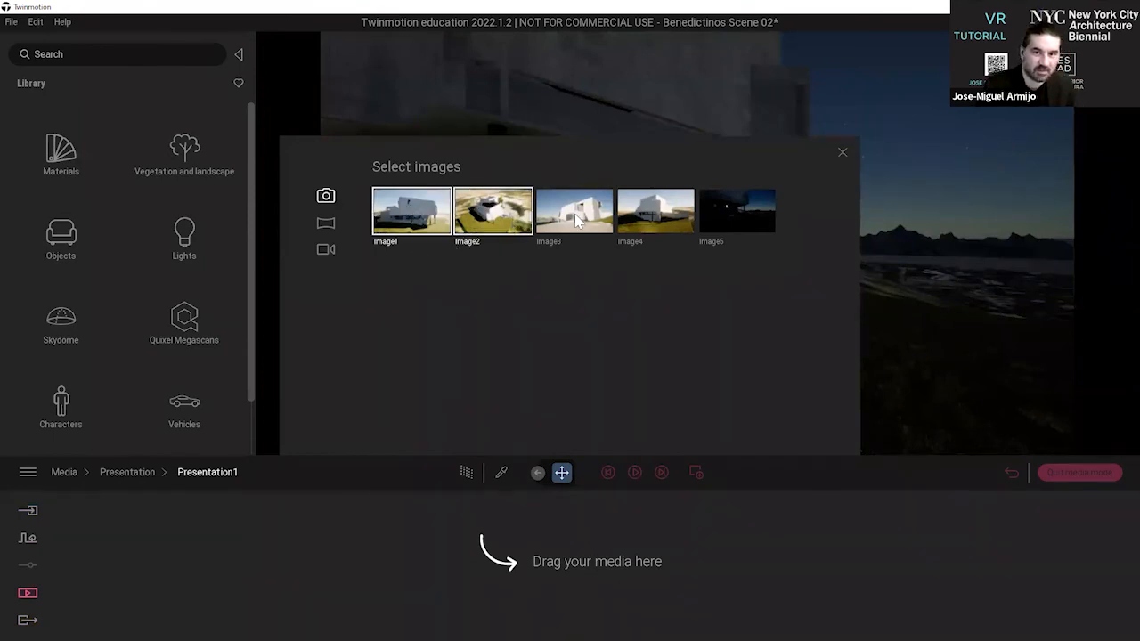
drag(520, 239, 520, 609)
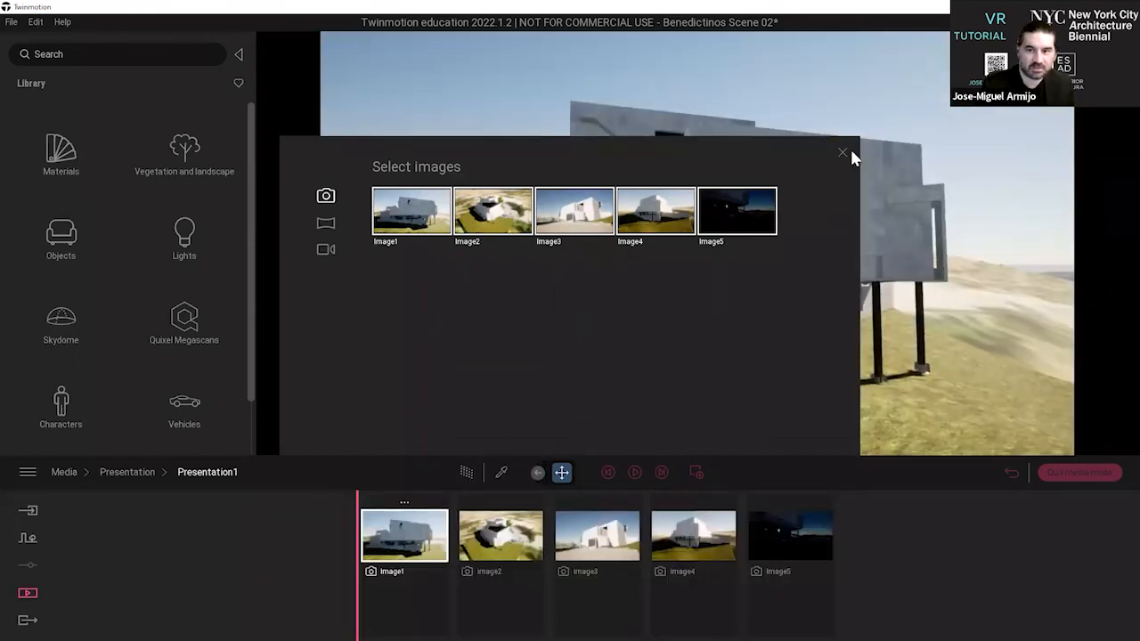
Reorder the presentation so Image3 comes first and Image1 sits just before Image5, and preview the Image5 night view.
click(489, 574)
click(598, 559)
drag(598, 559, 412, 558)
click(842, 152)
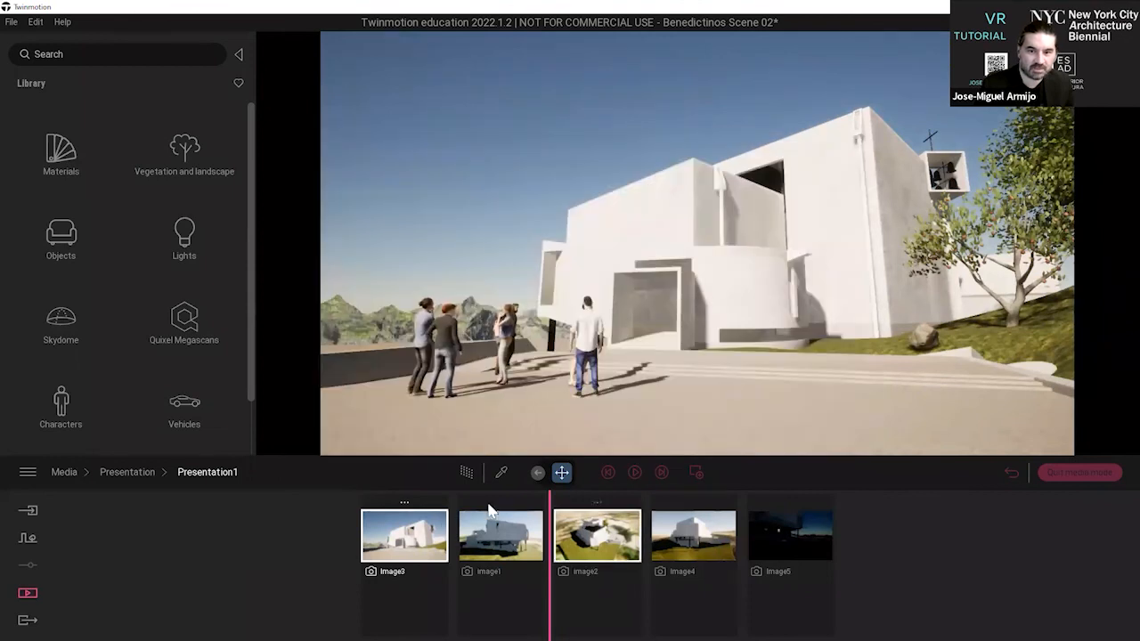
drag(495, 548, 703, 550)
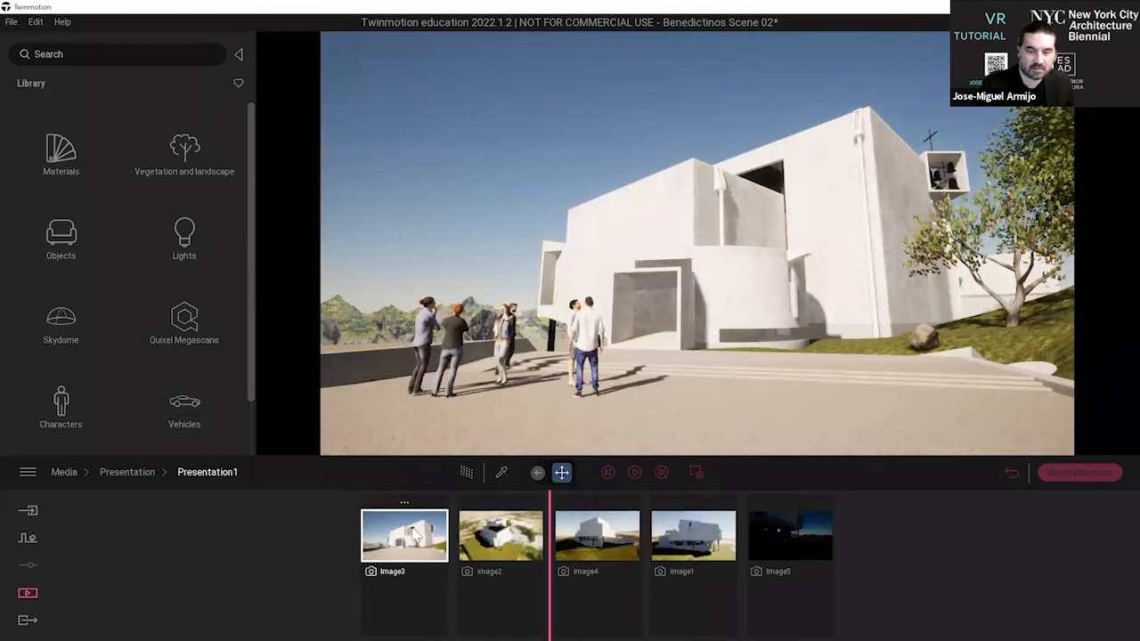
click(801, 550)
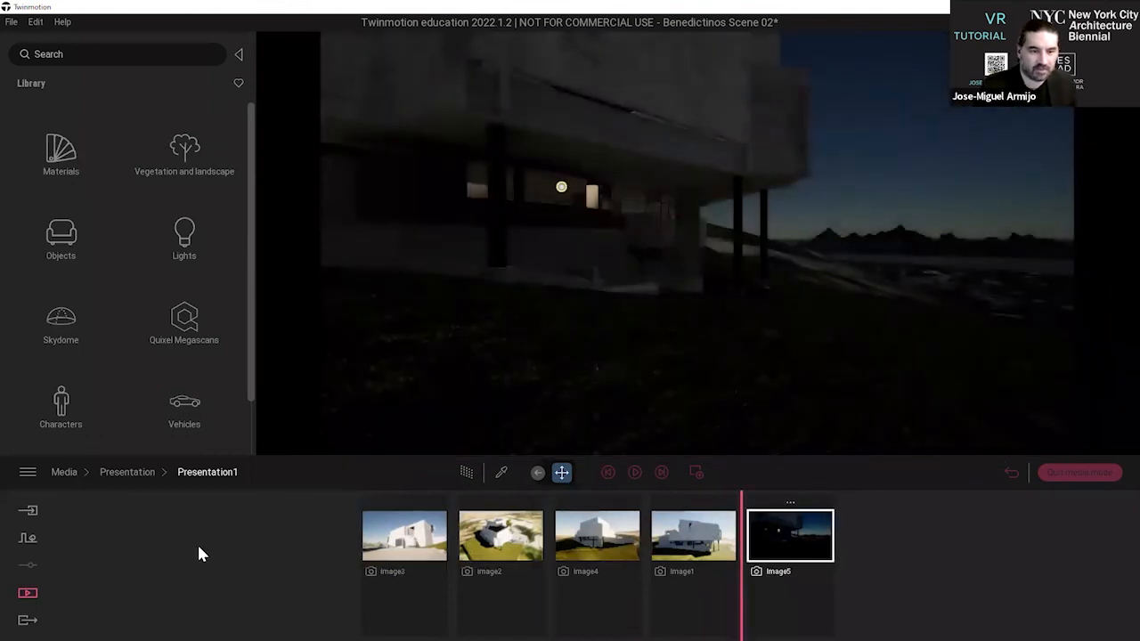
click(129, 473)
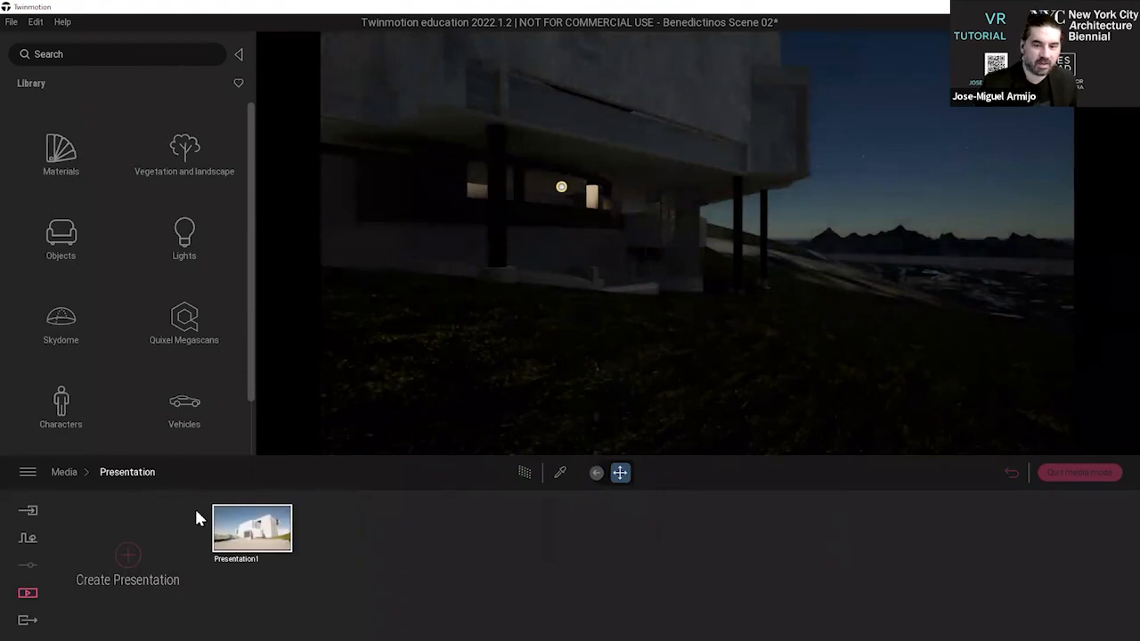
click(69, 474)
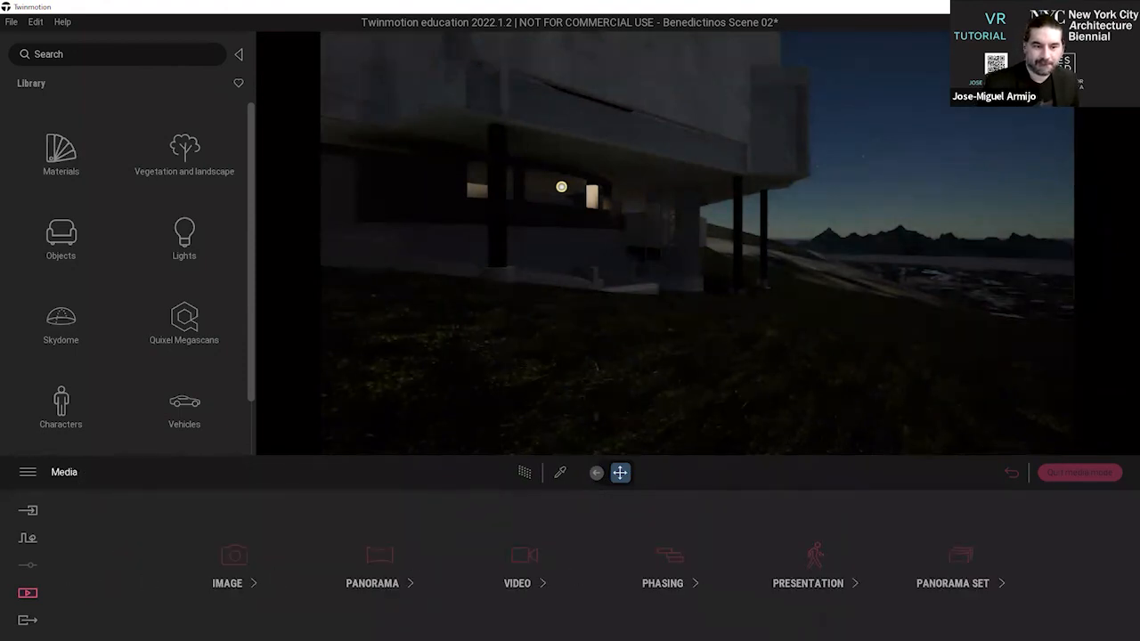
click(28, 621)
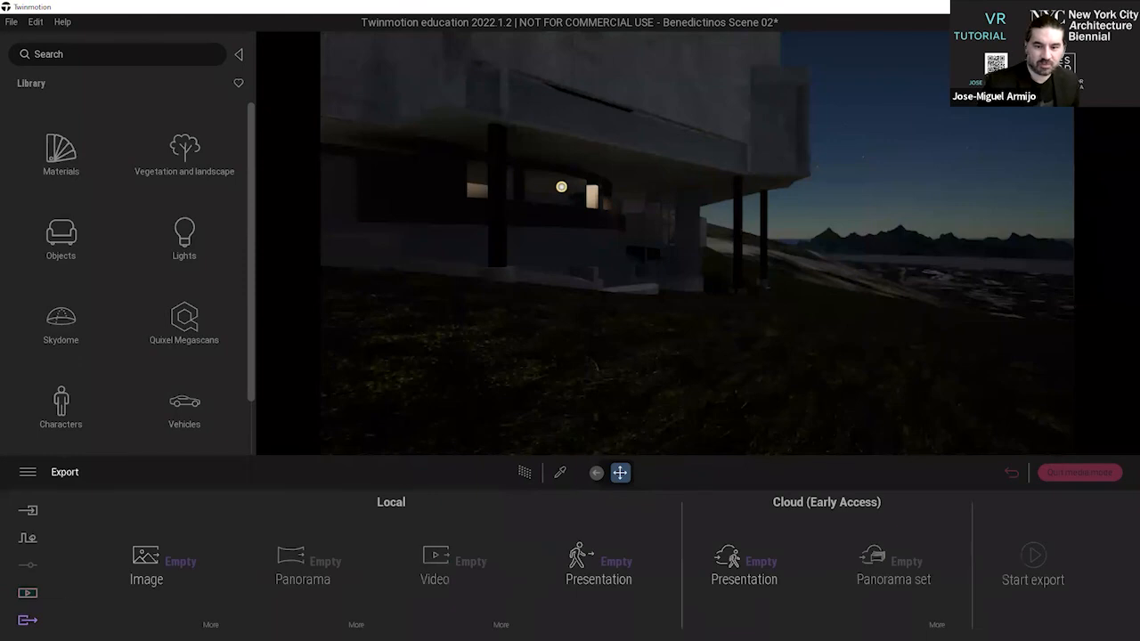
click(616, 562)
click(265, 205)
click(267, 212)
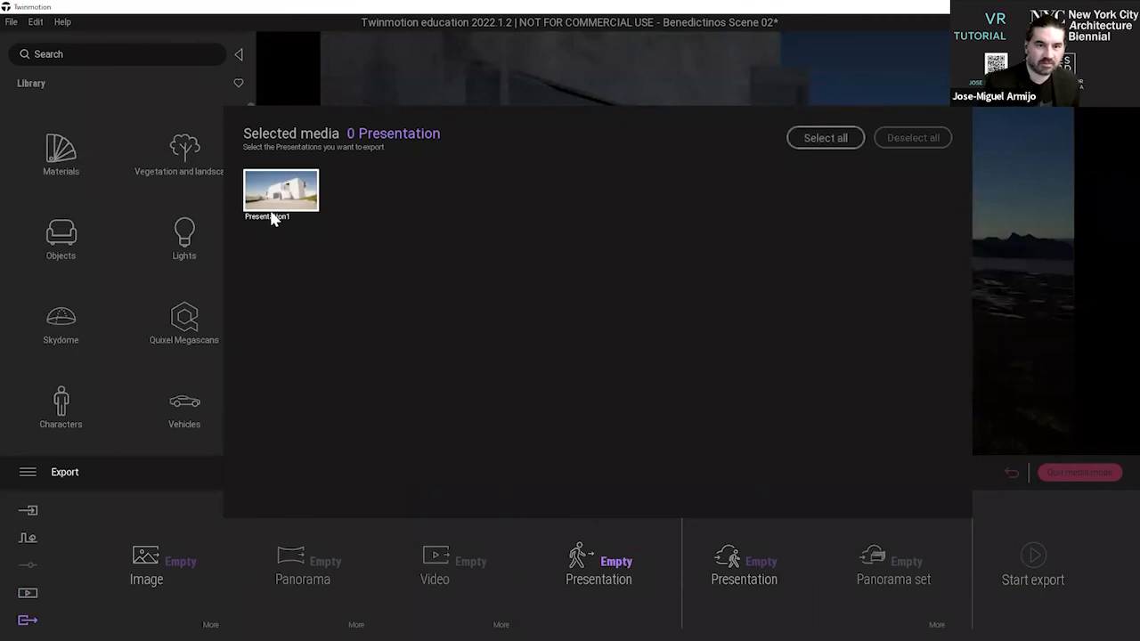
click(136, 448)
Rename Presentation1 as Benedictinos in the presentation media.
click(28, 594)
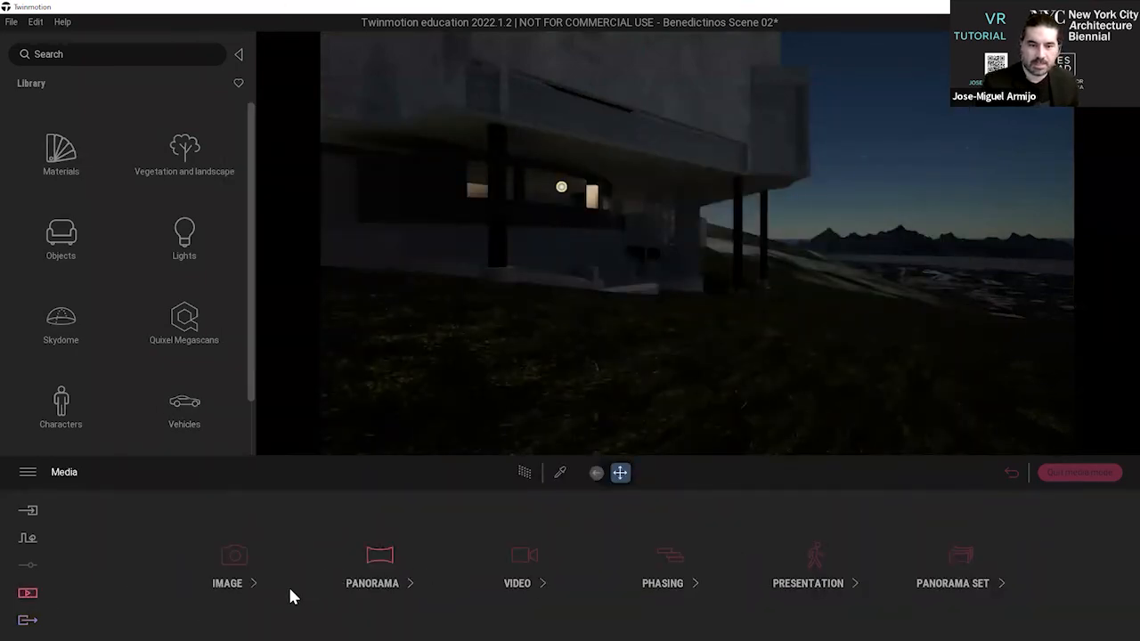
click(807, 579)
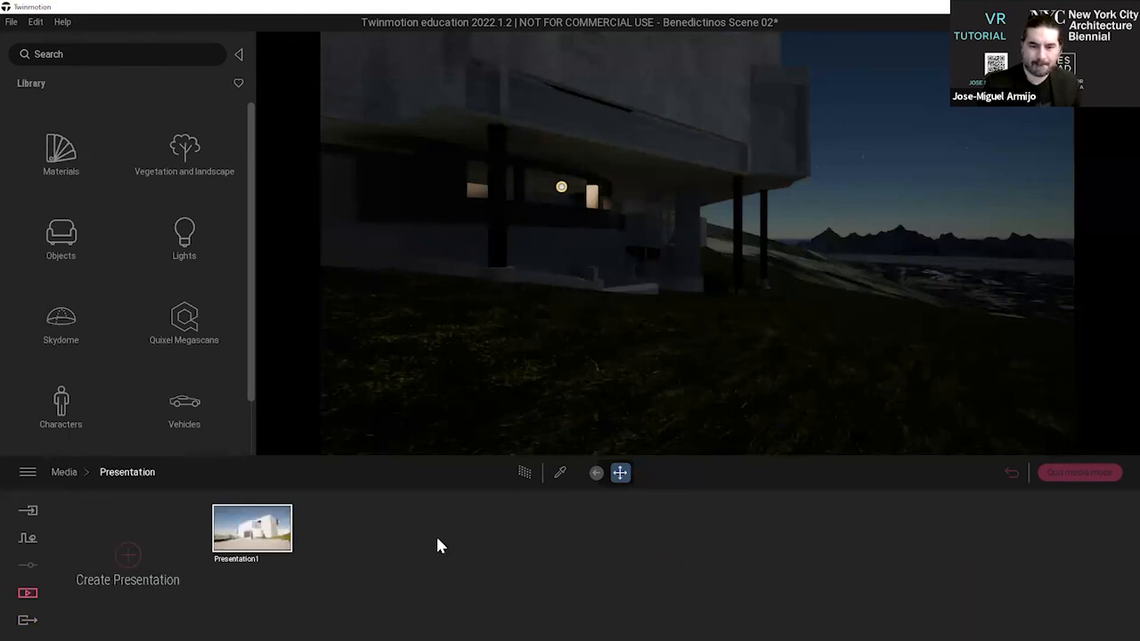
click(253, 501)
click(260, 453)
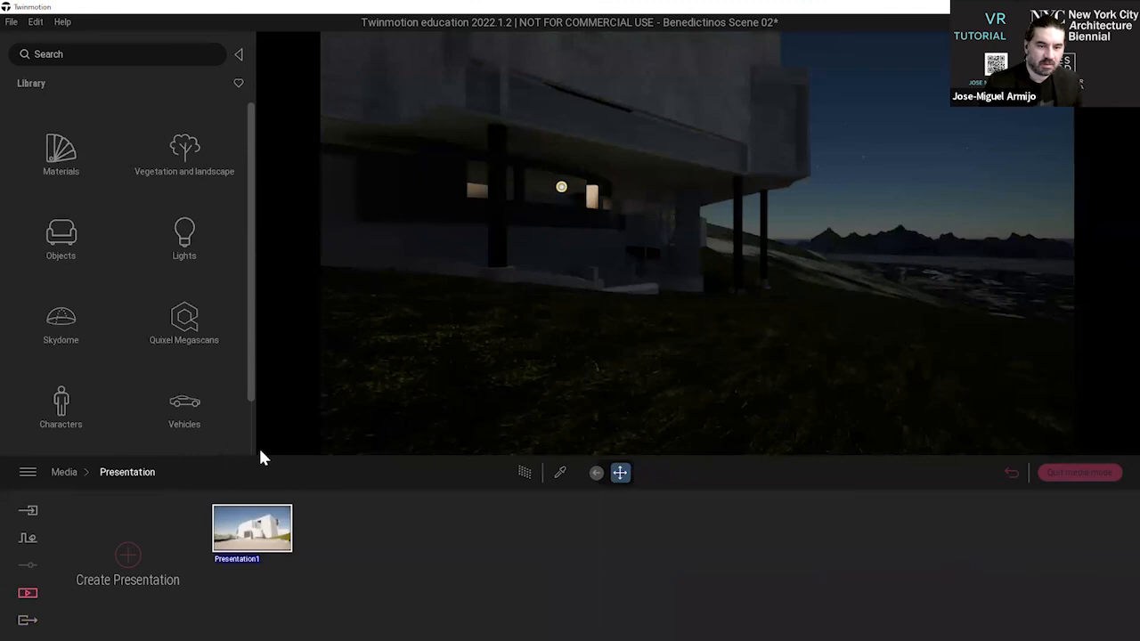
text(Benedict)
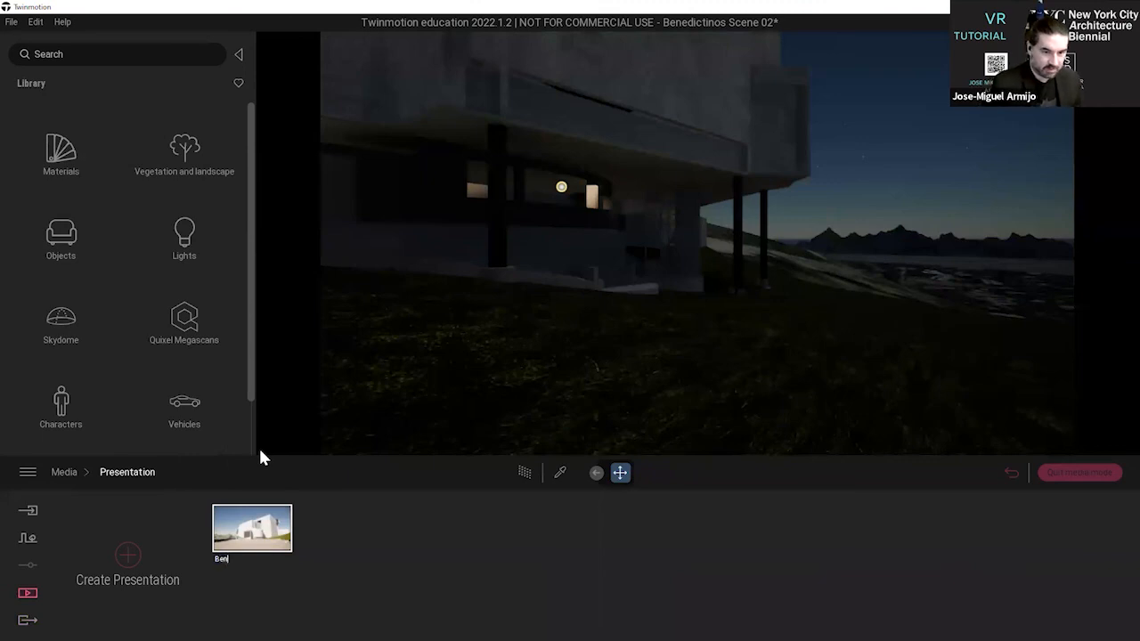
text(nos)
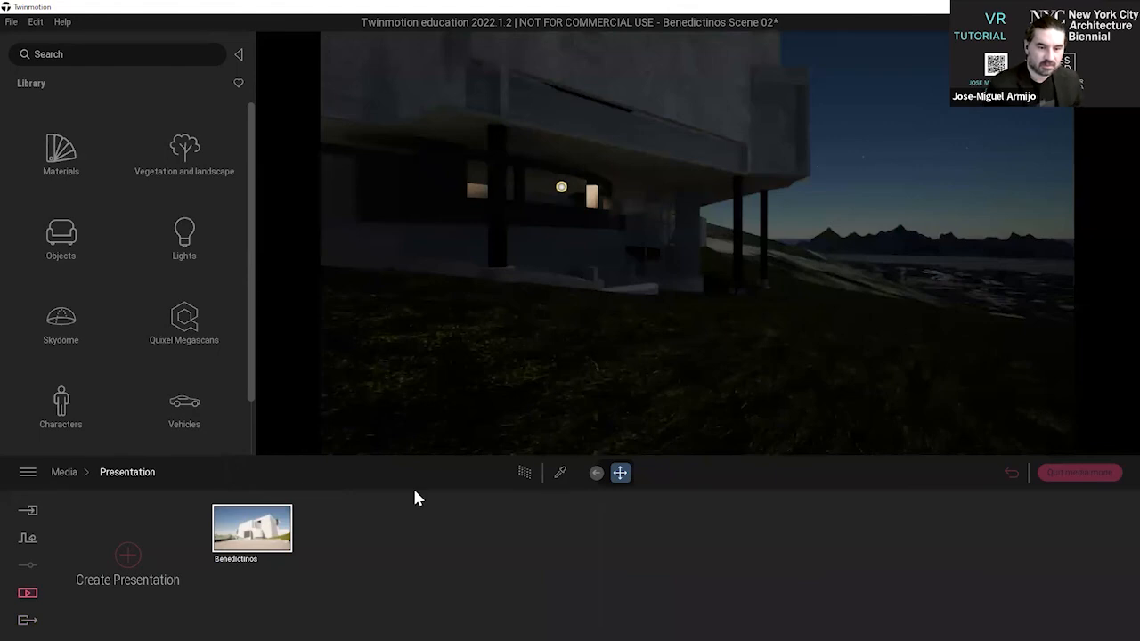
click(397, 555)
Select the Benedictinos presentation for both the local and the cloud presentation export.
click(28, 620)
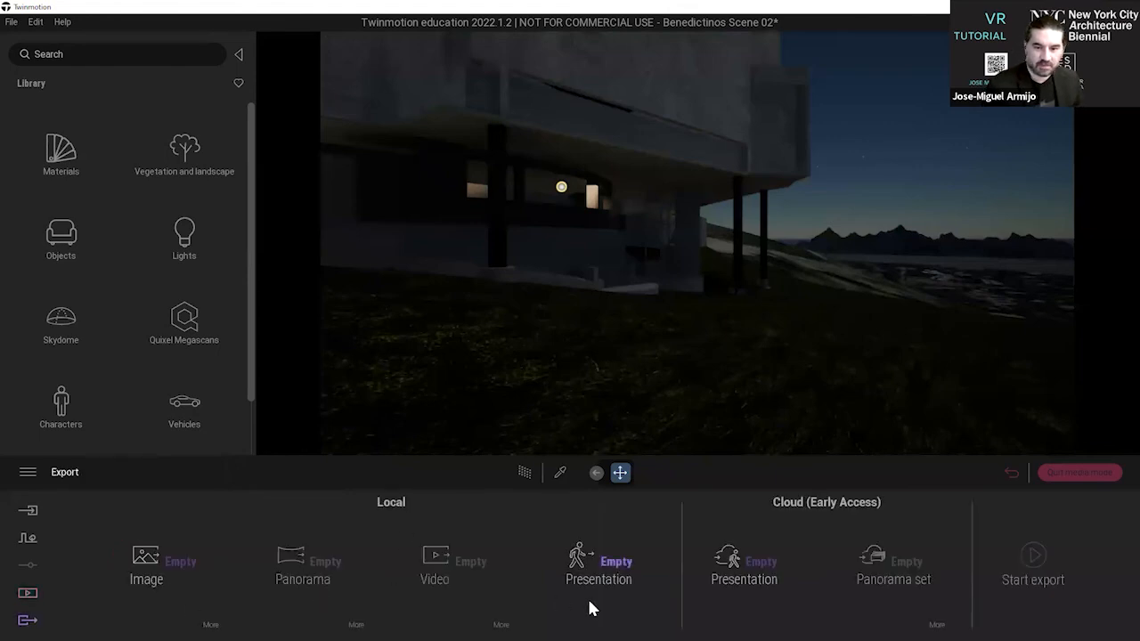
click(598, 570)
click(281, 191)
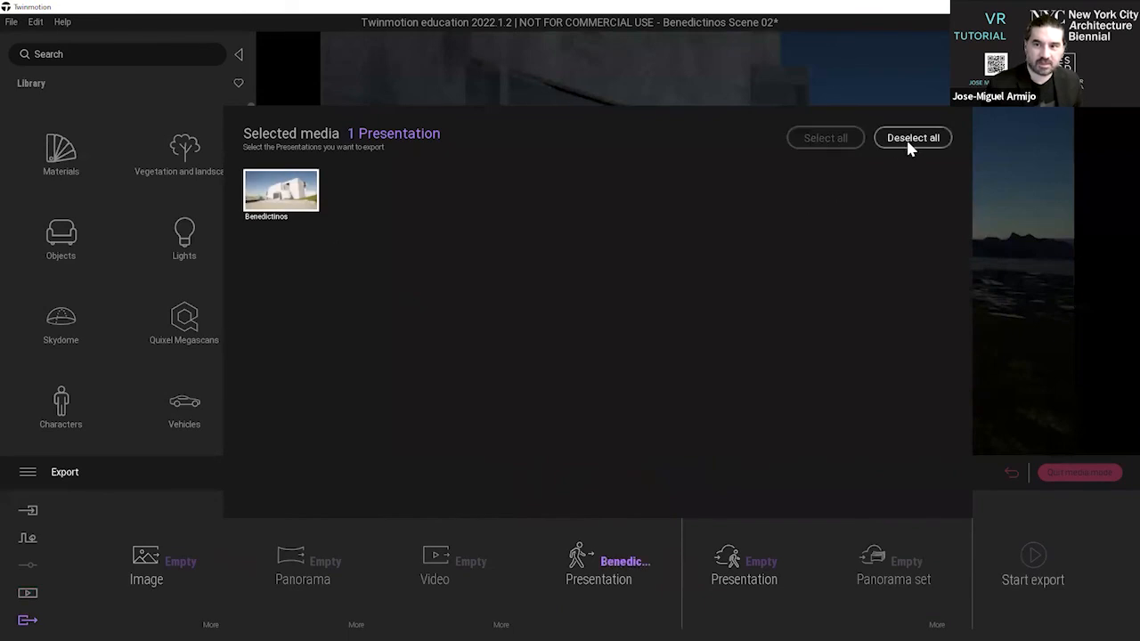
click(514, 601)
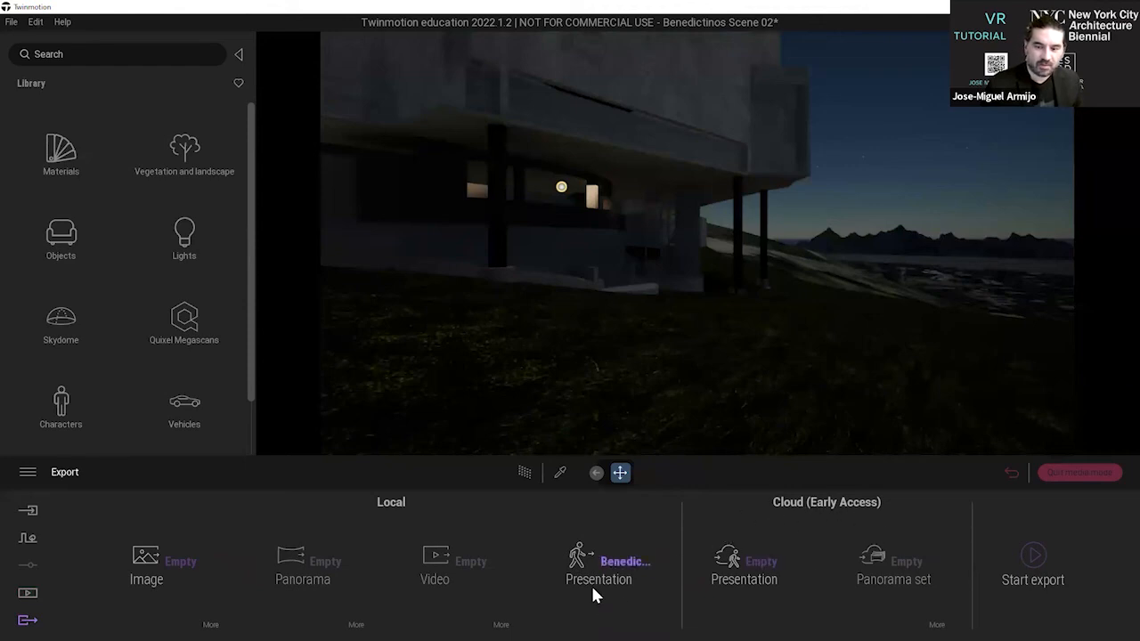
click(748, 561)
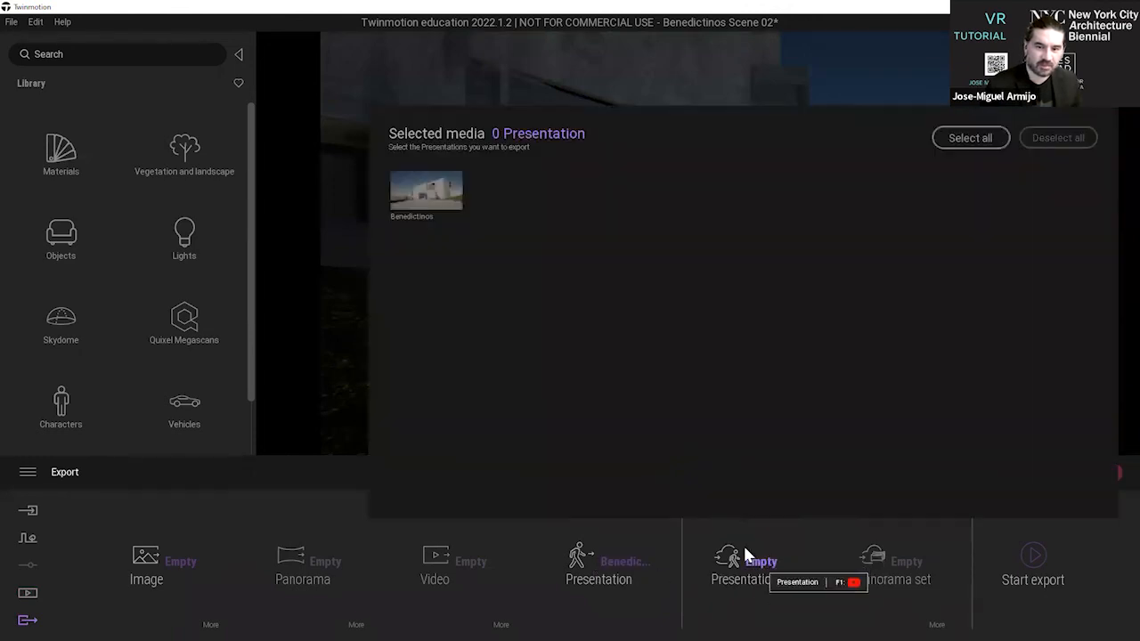
click(446, 204)
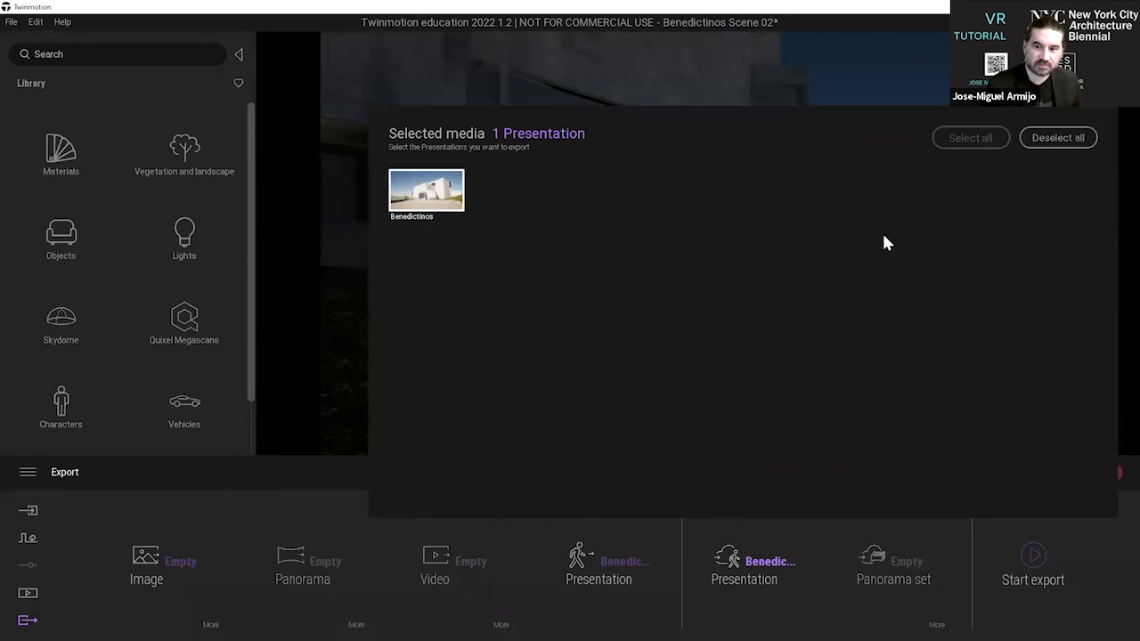
click(838, 592)
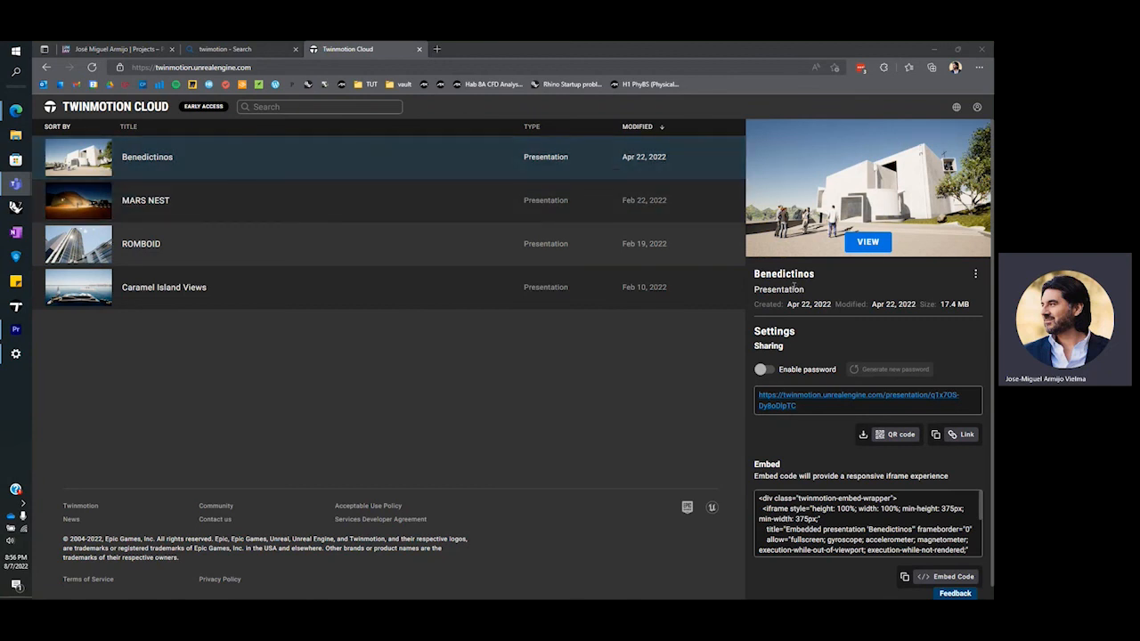
In Twinmotion Cloud in the browser, copy the sharing link of the Benedictinos presentation.
drag(808, 407, 757, 397)
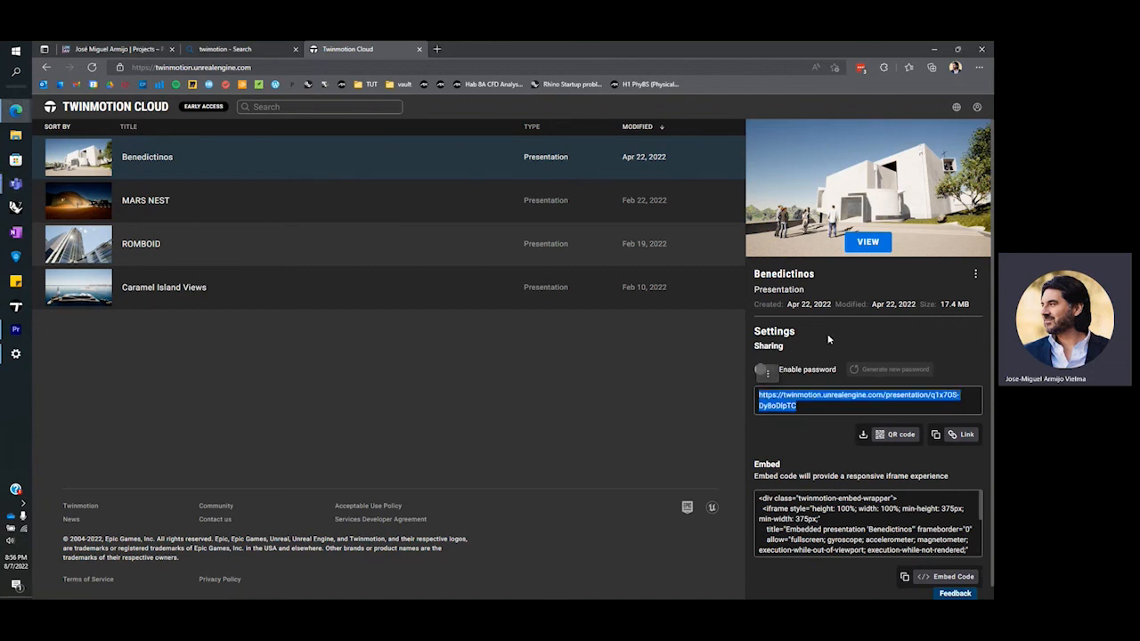
click(767, 372)
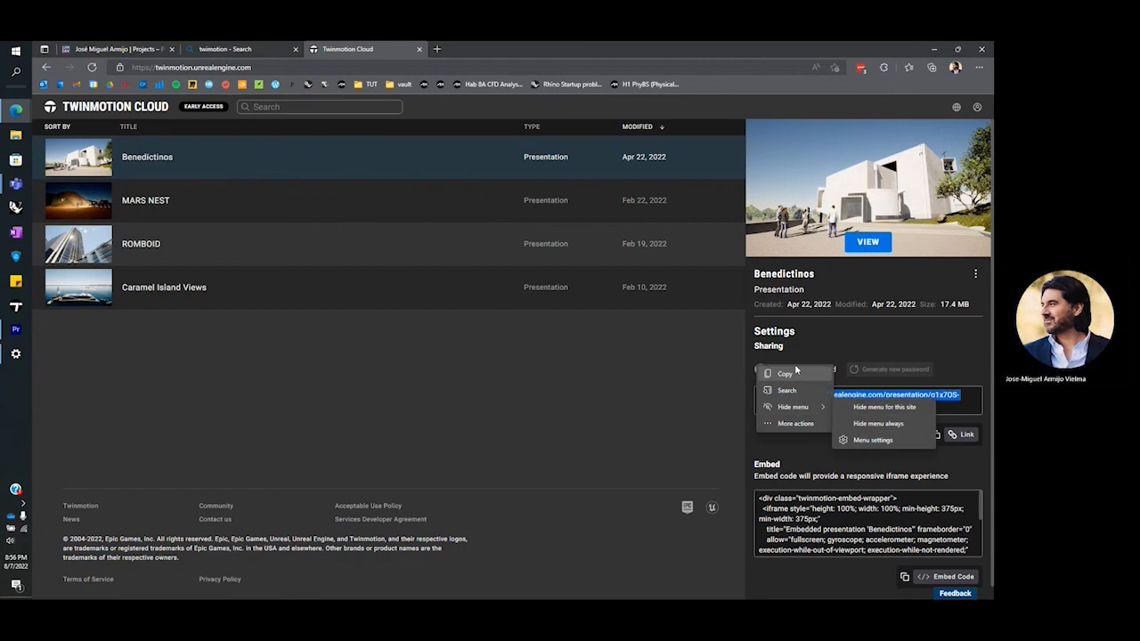
click(794, 376)
click(622, 405)
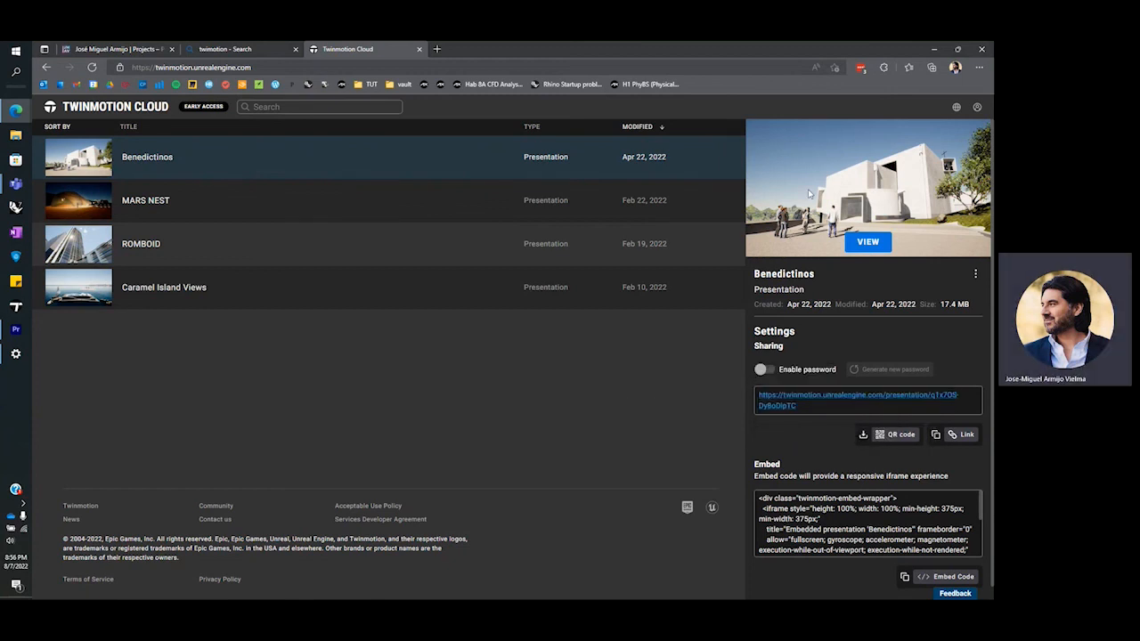
View the Benedictinos presentation online, looking around the entrance plaza without the navigation help and with the image list shown.
click(864, 244)
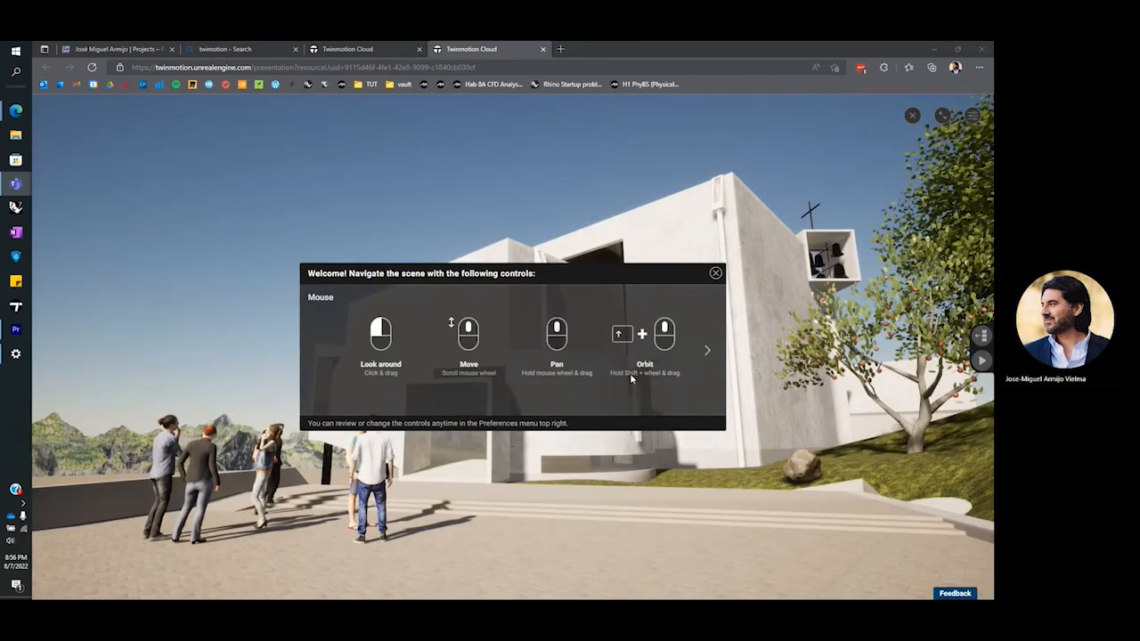
click(715, 274)
drag(680, 331, 842, 373)
click(980, 334)
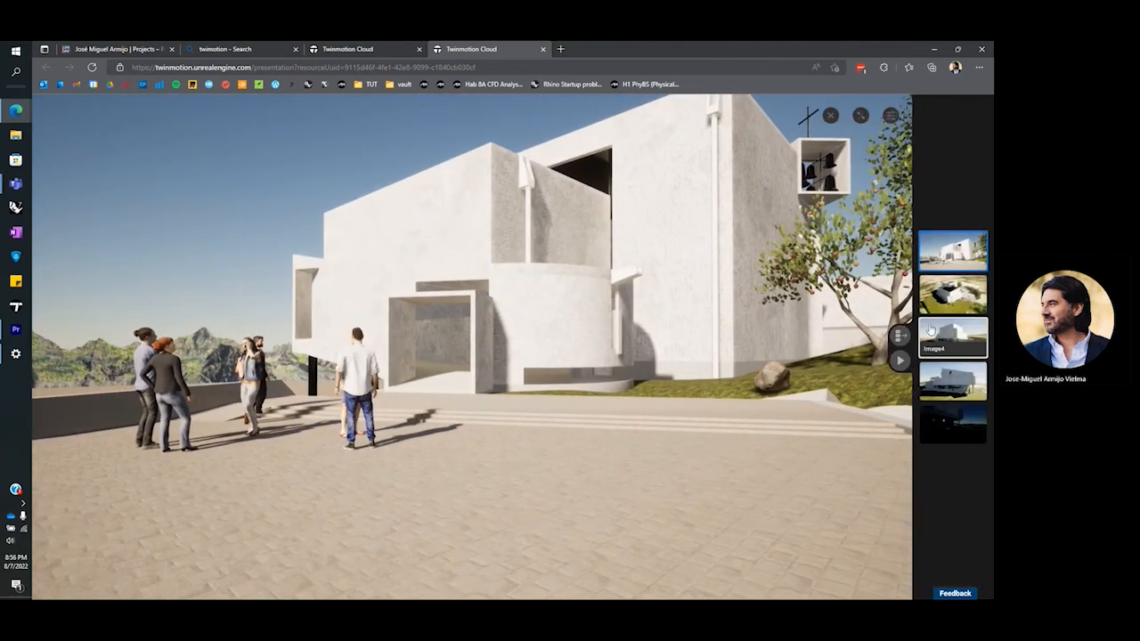